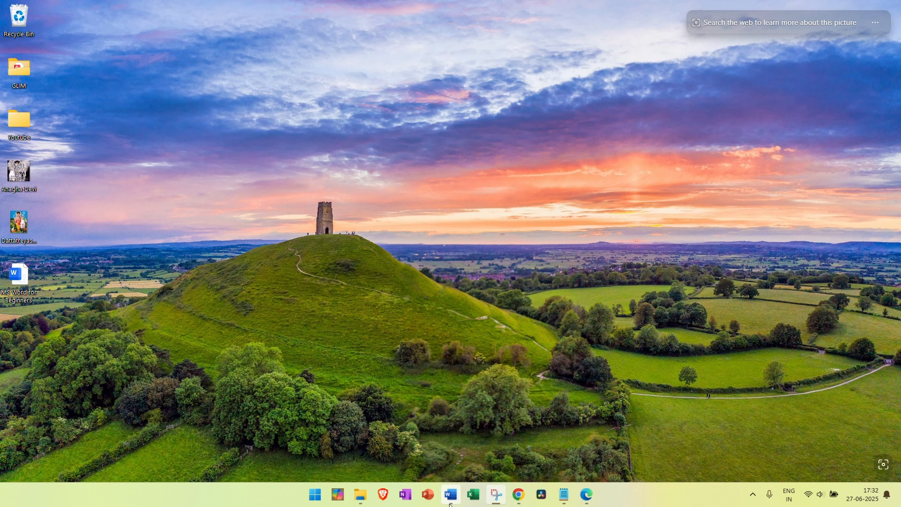
Bring the Word for Beginners window forward and browse the Home and References ribbon tabs
mouse_move(454, 503)
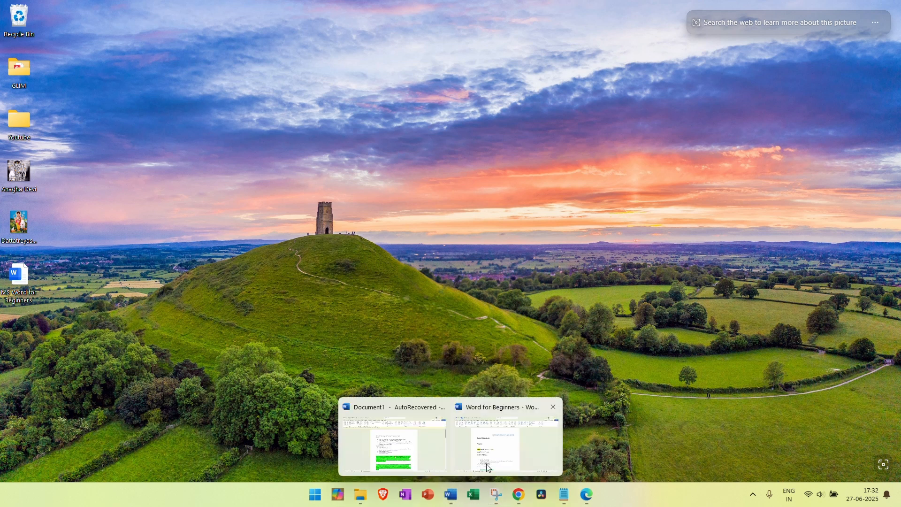
click(518, 453)
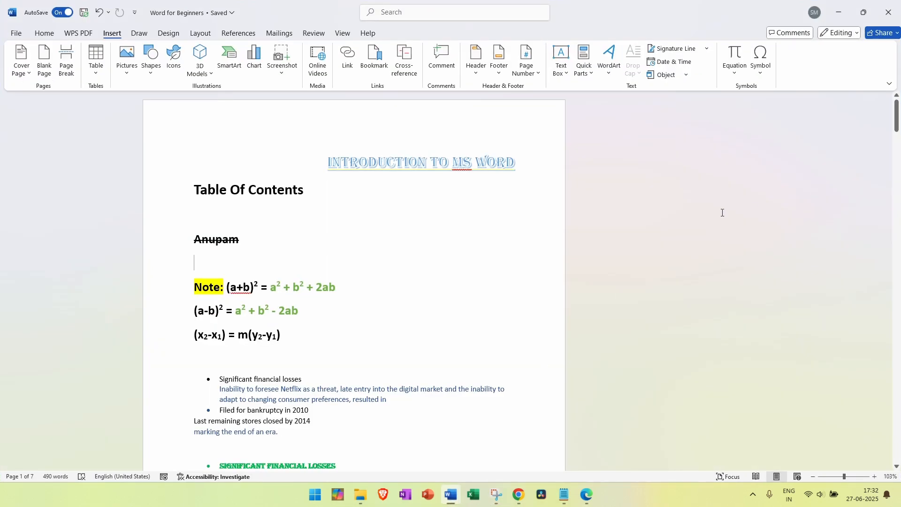
click(46, 35)
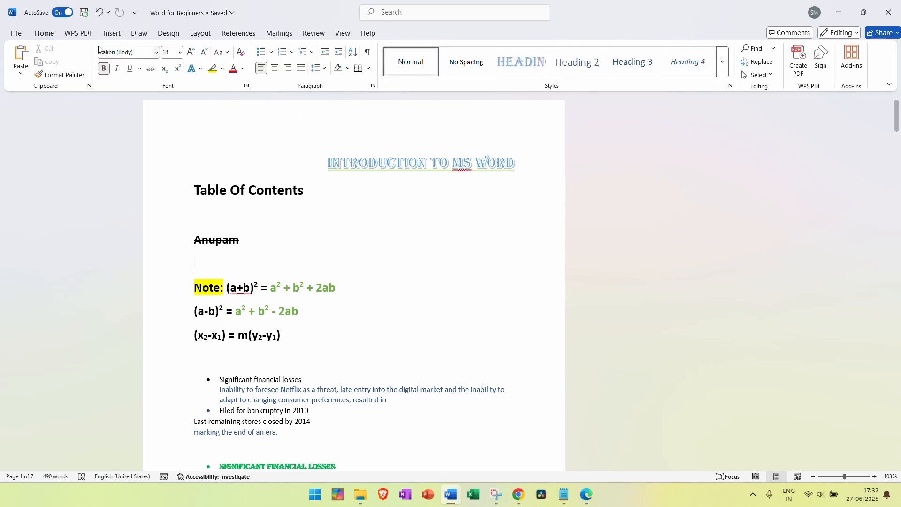
click(233, 39)
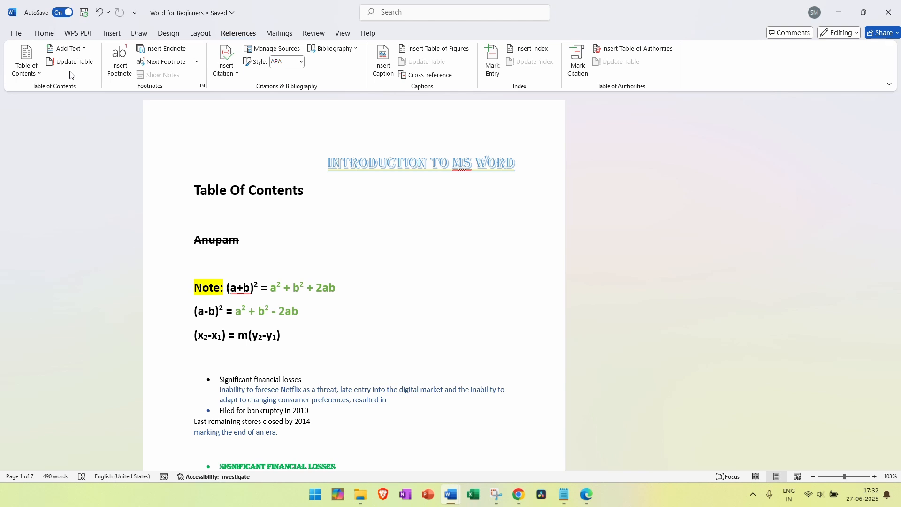
click(50, 35)
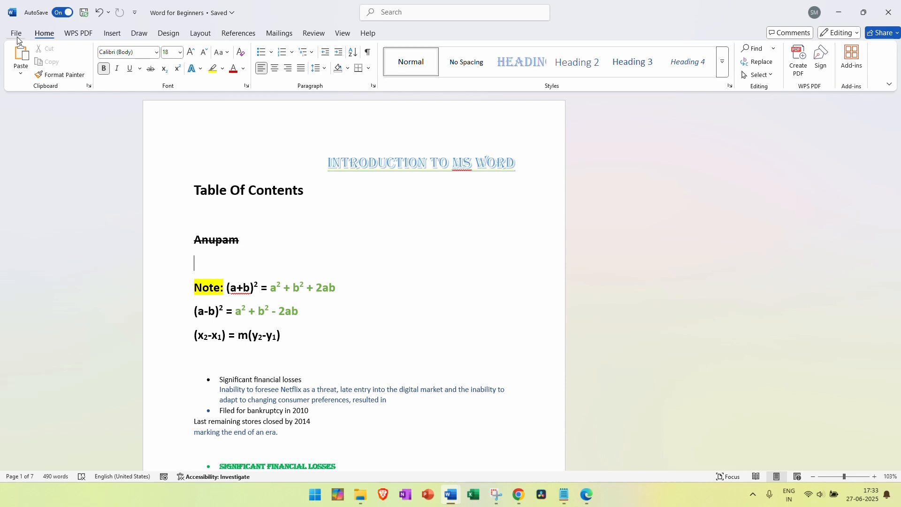
Check the current file's name and location, then switch to the recovered Document1 window
click(214, 14)
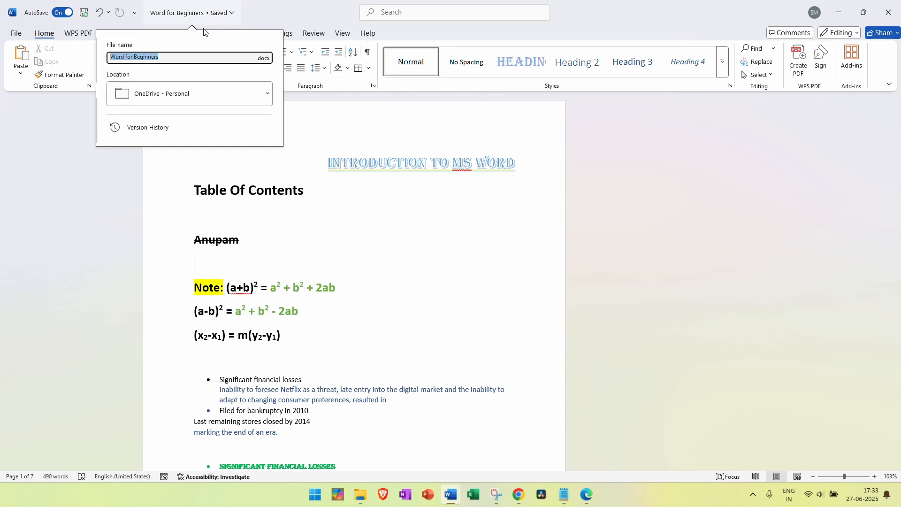
click(53, 184)
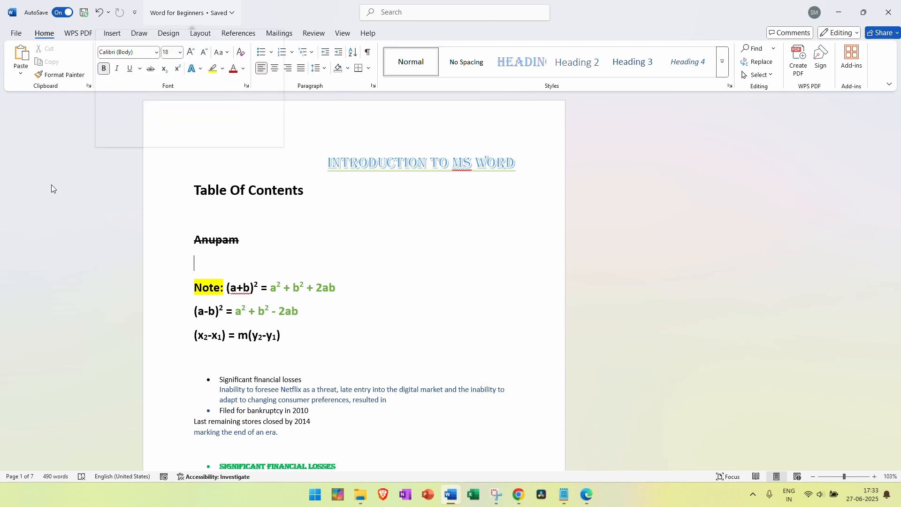
click(16, 34)
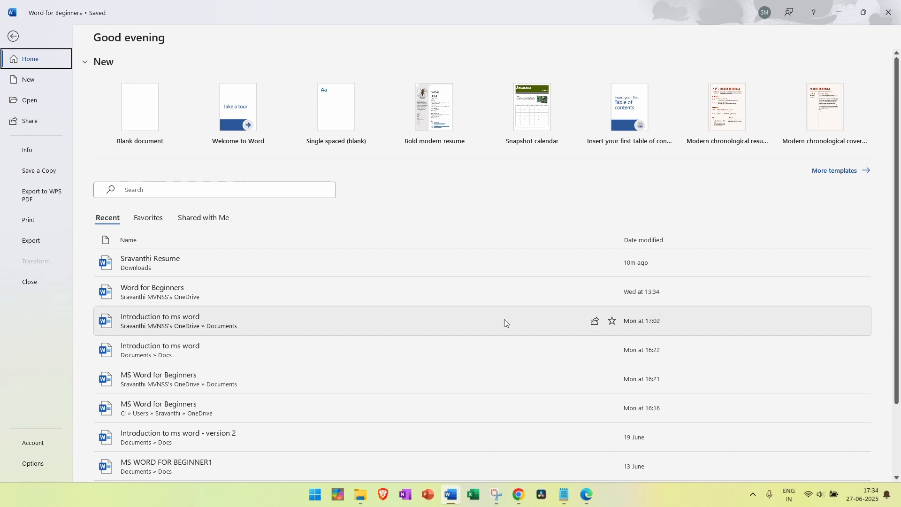
click(13, 36)
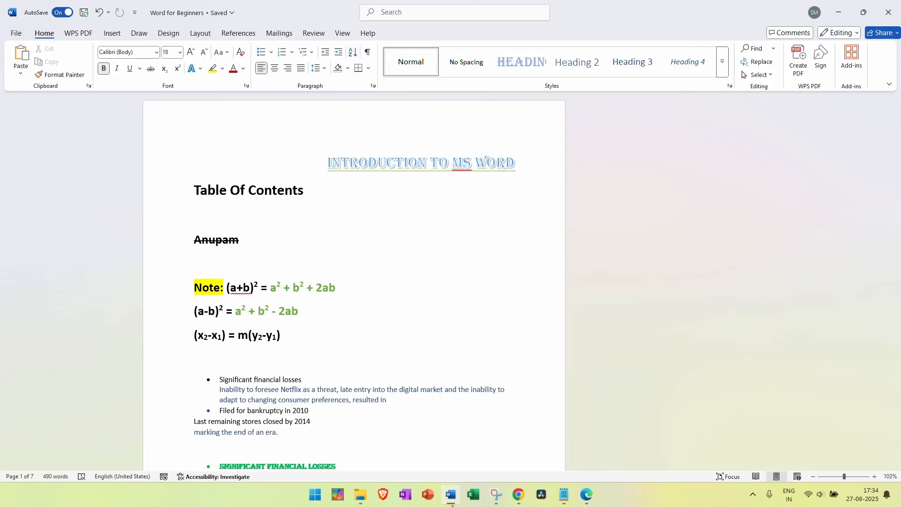
mouse_move(450, 494)
click(390, 437)
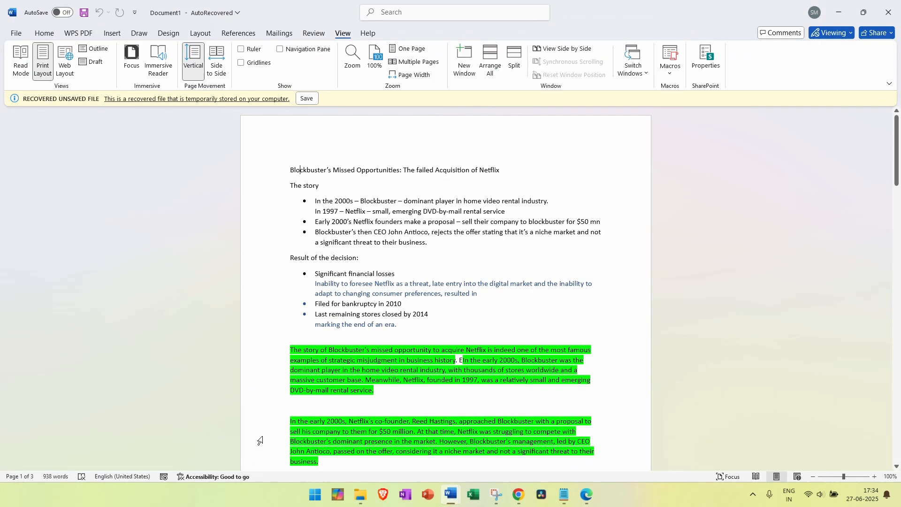
click(16, 33)
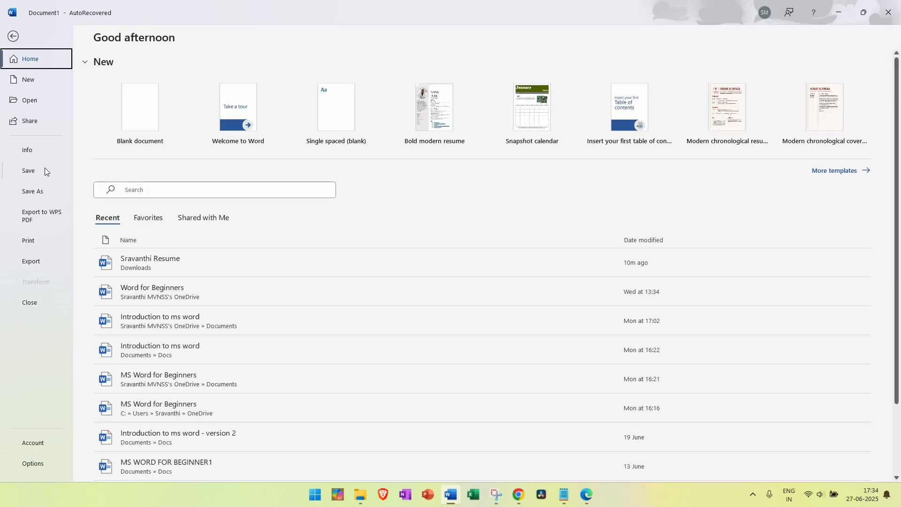
click(40, 195)
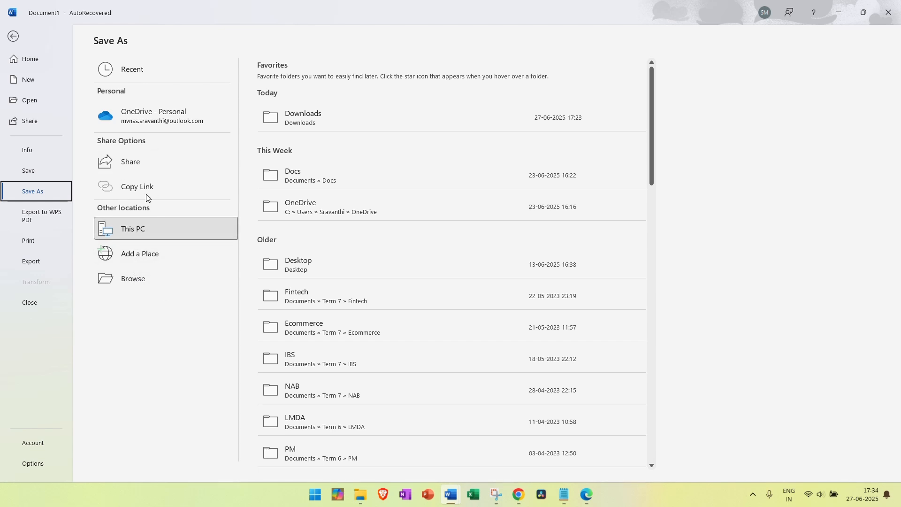
click(141, 278)
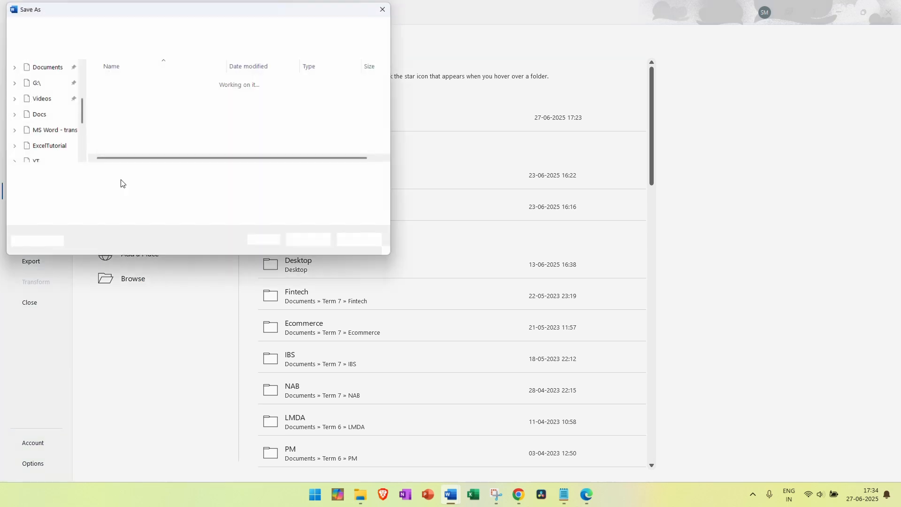
scroll(46, 99, up, 3)
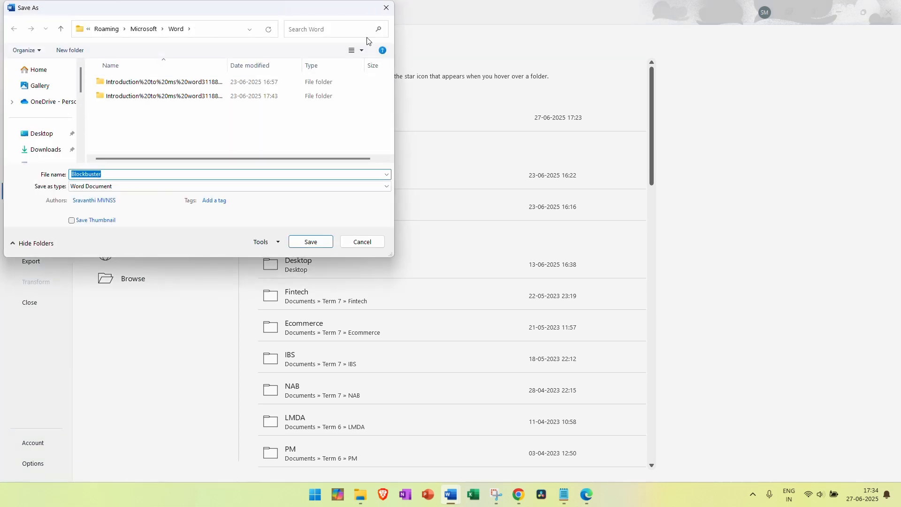
click(361, 242)
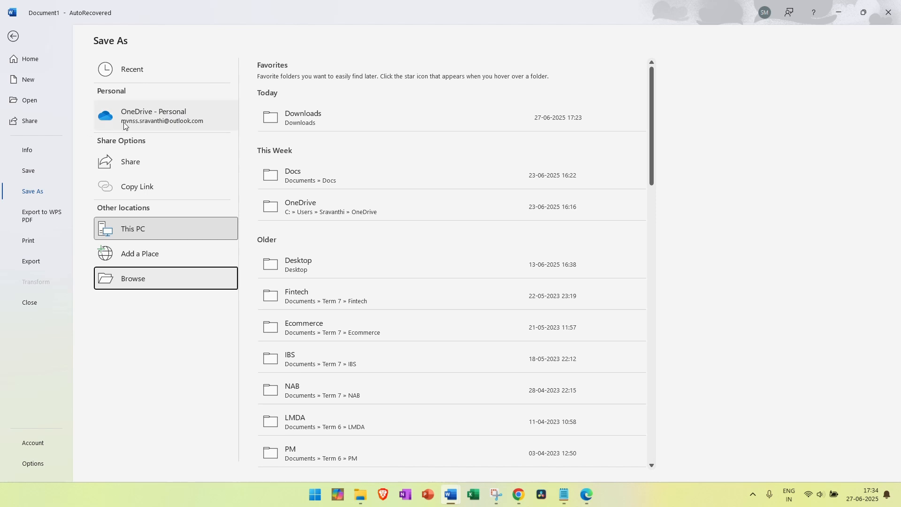
click(202, 111)
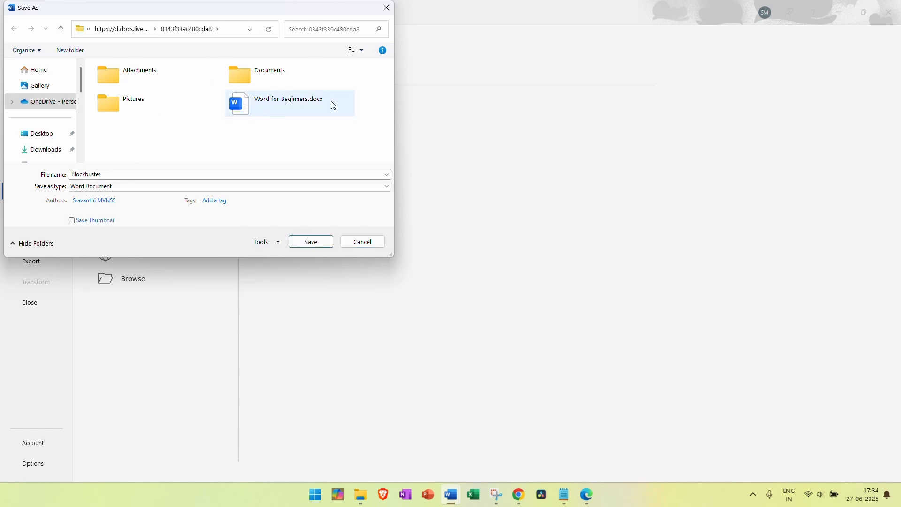
click(104, 174)
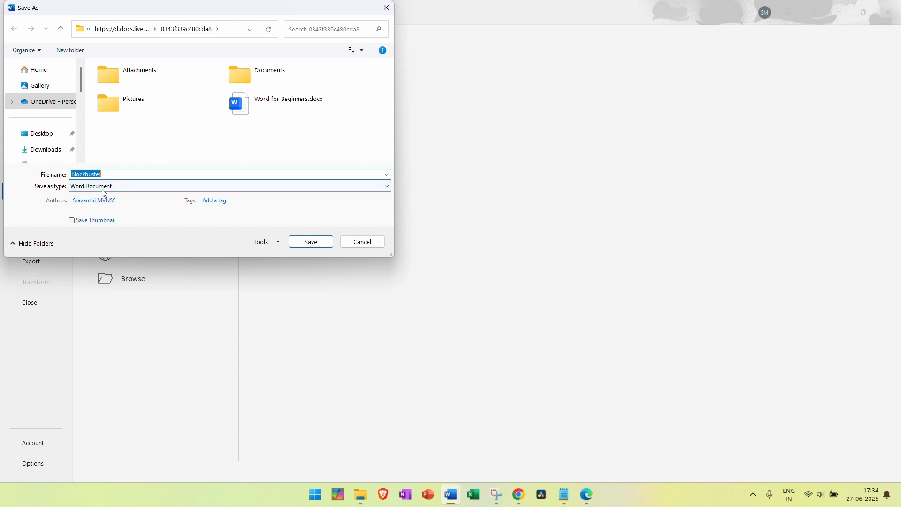
click(363, 242)
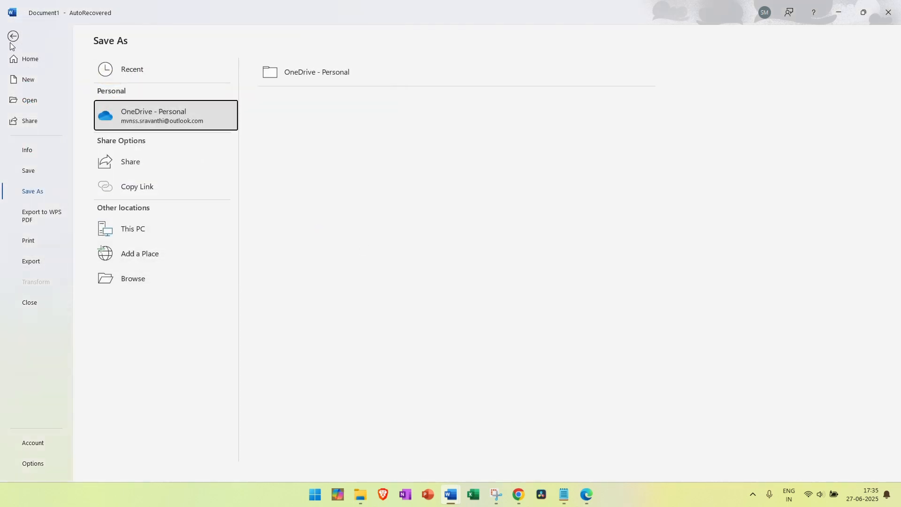
click(14, 35)
Switch to Word for Beginners and view its file name and save location
mouse_move(451, 494)
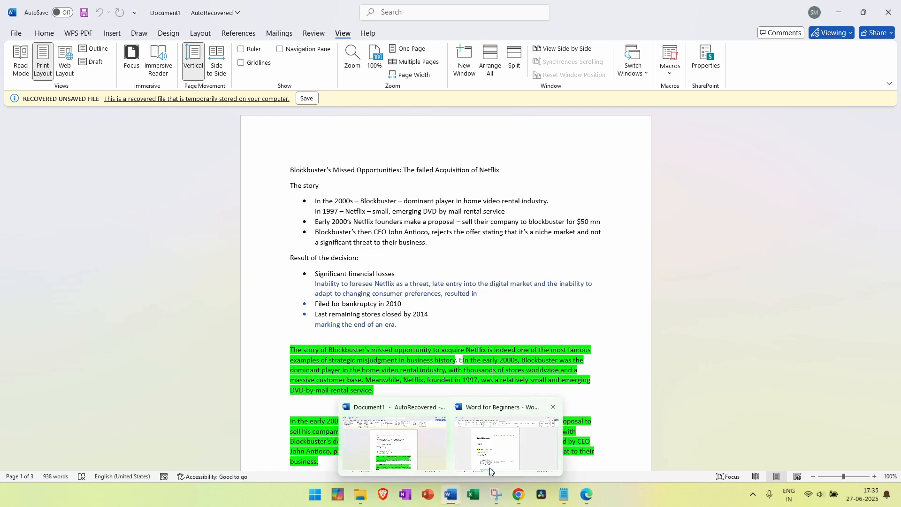
click(489, 467)
click(217, 21)
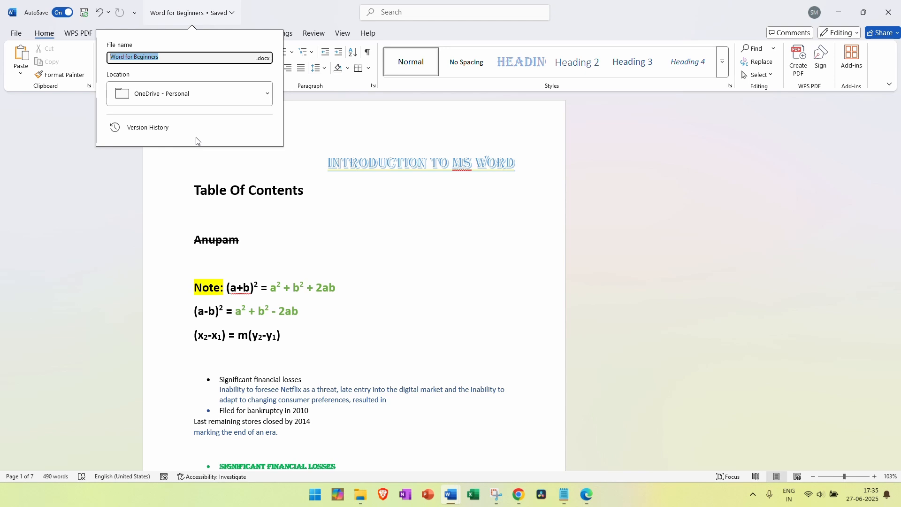
click(178, 14)
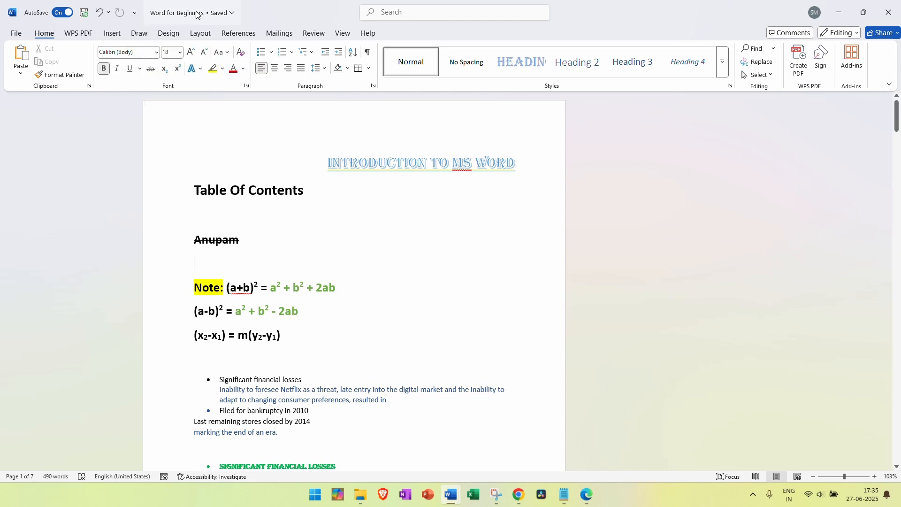
click(197, 16)
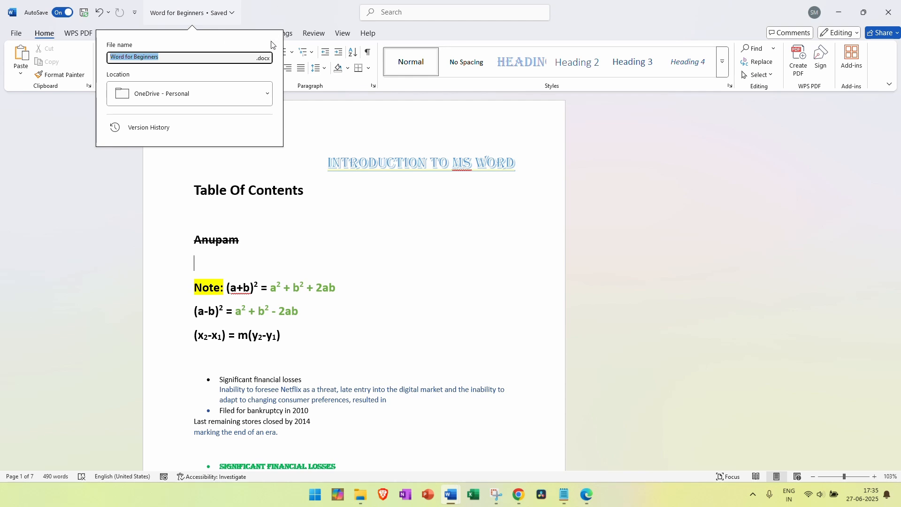
click(450, 494)
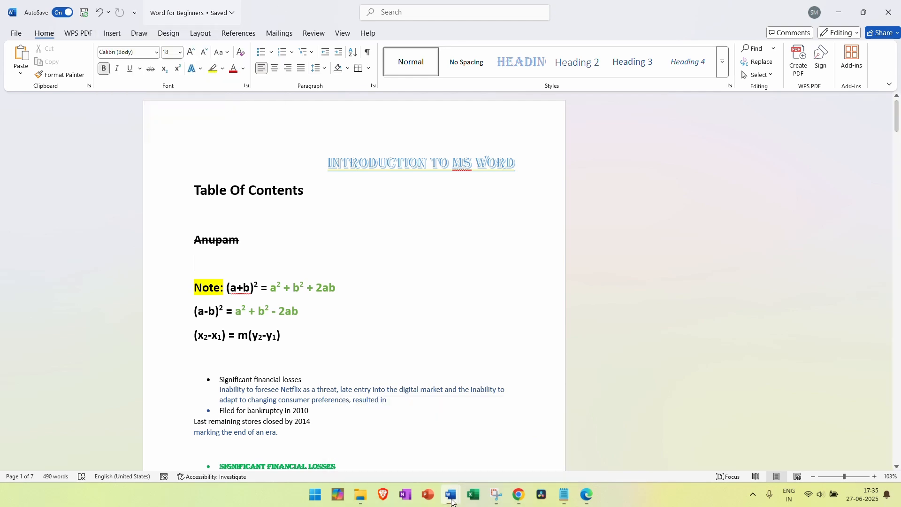
Compare with Document1's file details, return to Word for Beginners, and open its Share options
click(382, 443)
click(213, 13)
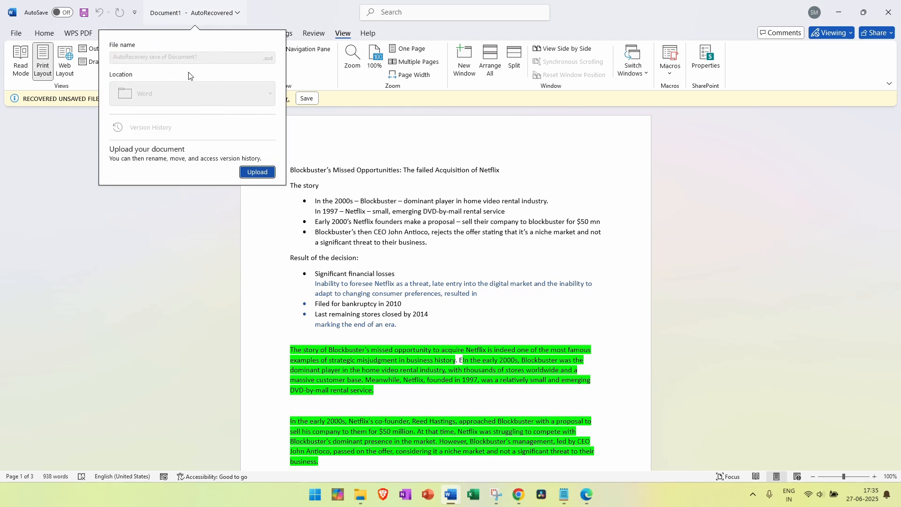
click(450, 494)
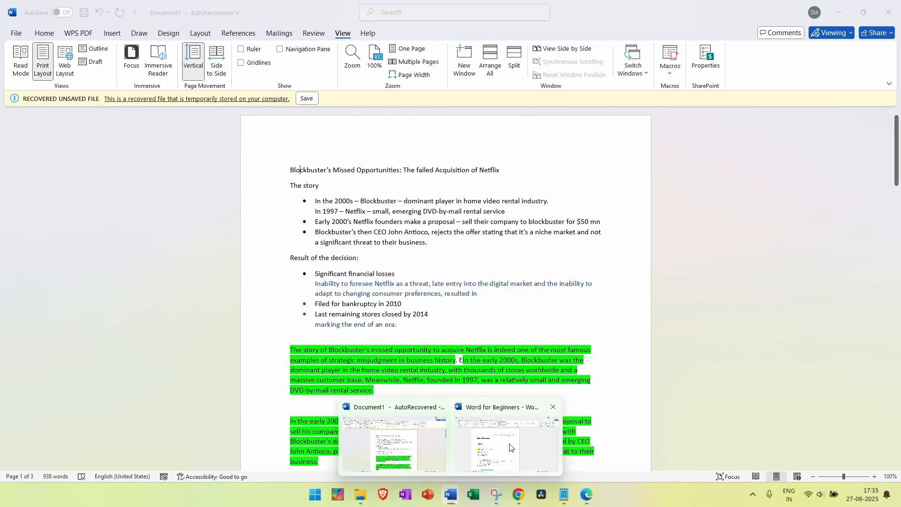
click(497, 469)
click(192, 13)
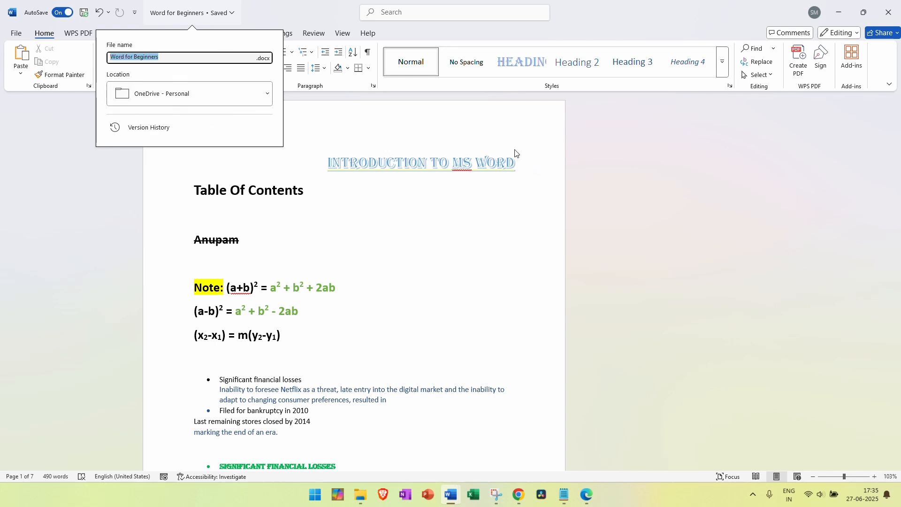
key(Escape)
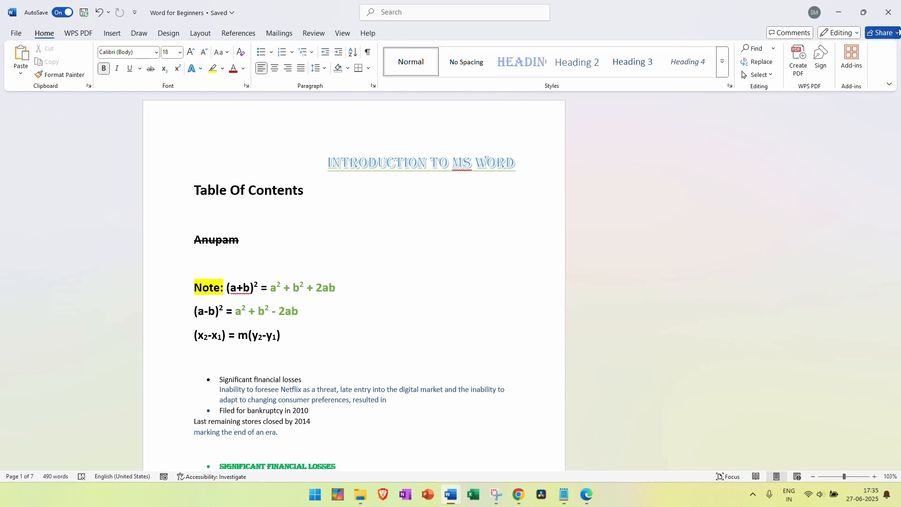
click(896, 36)
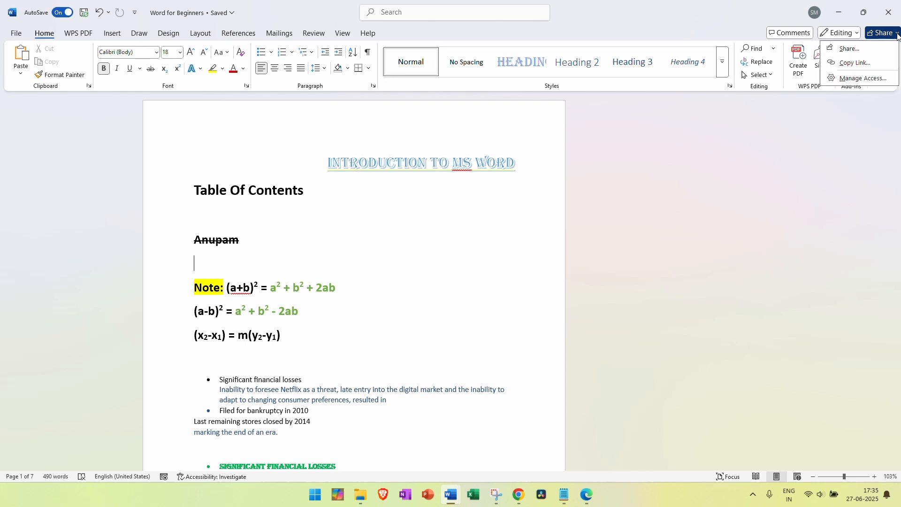
In Send link, add the collaborator's e-mail address as recipient, keeping Can edit permission
click(845, 50)
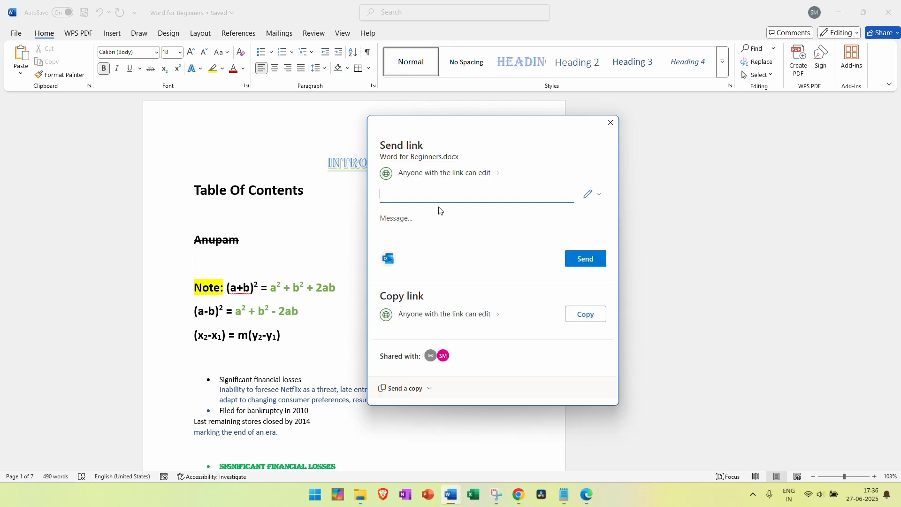
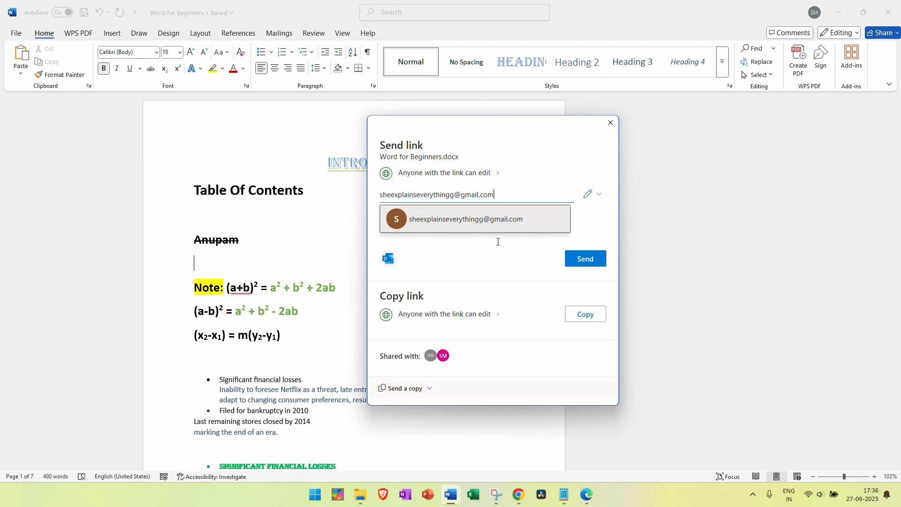
click(600, 195)
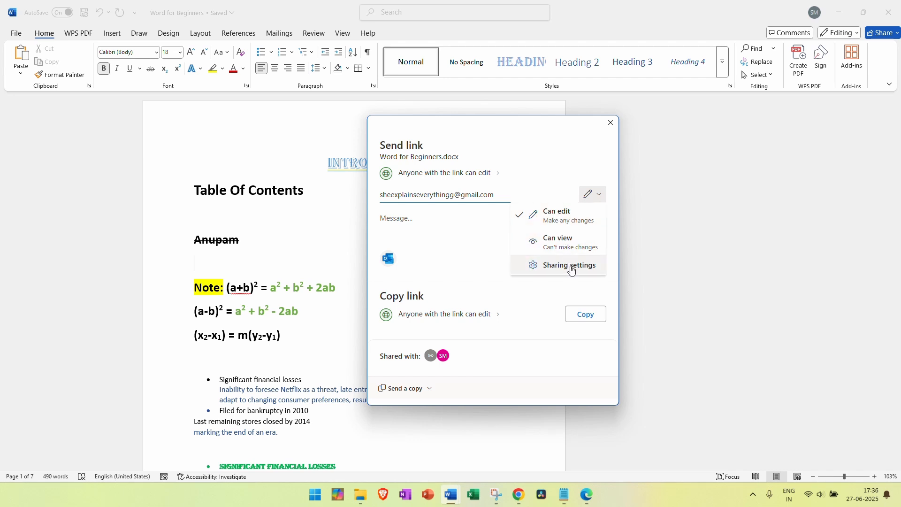
click(571, 221)
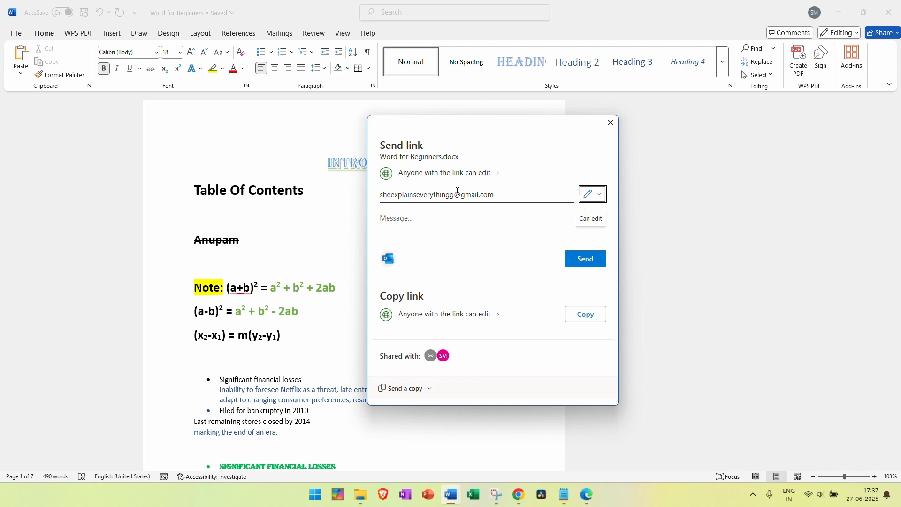
click(600, 199)
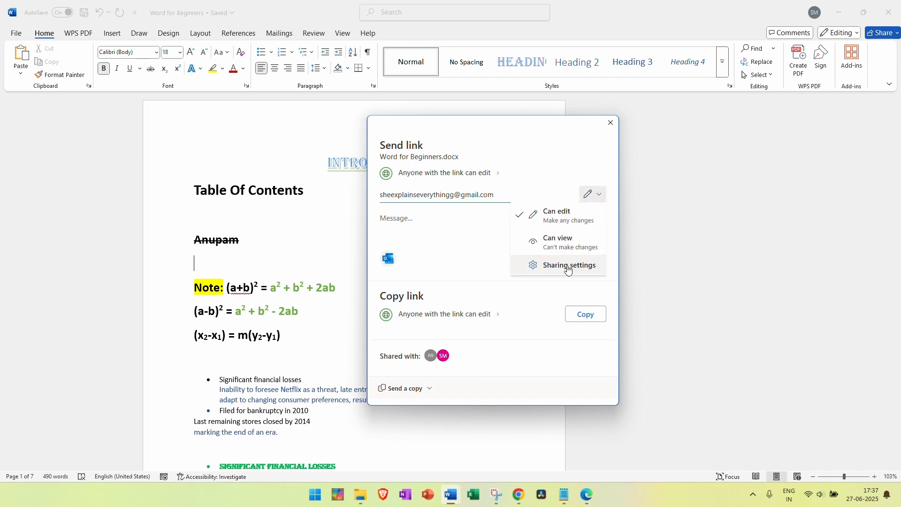
click(451, 235)
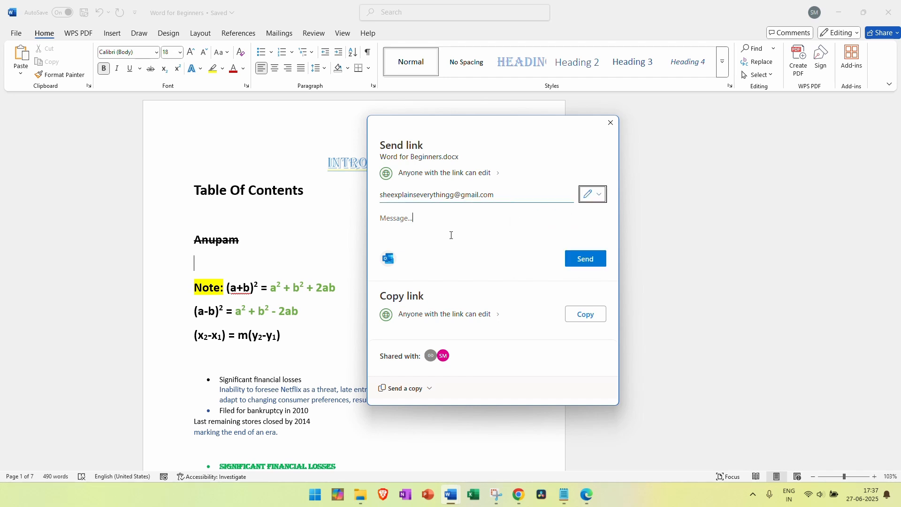
click(497, 197)
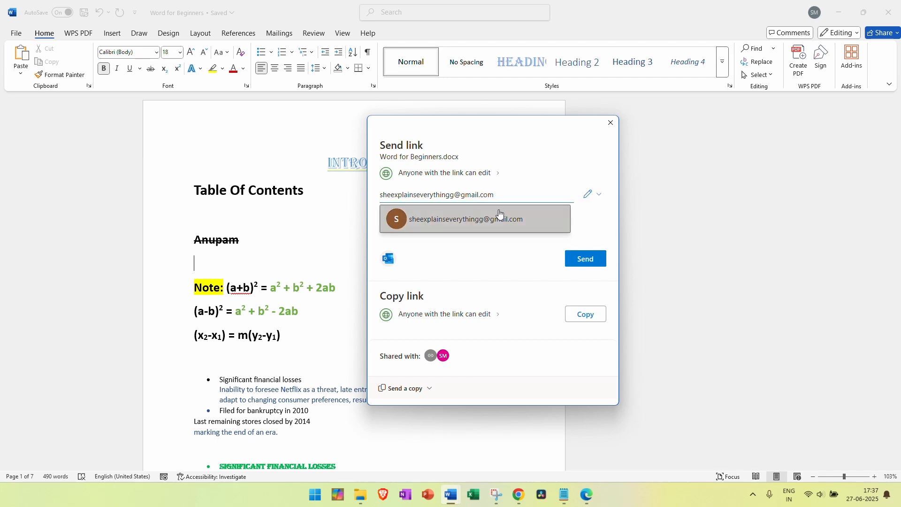
click(503, 218)
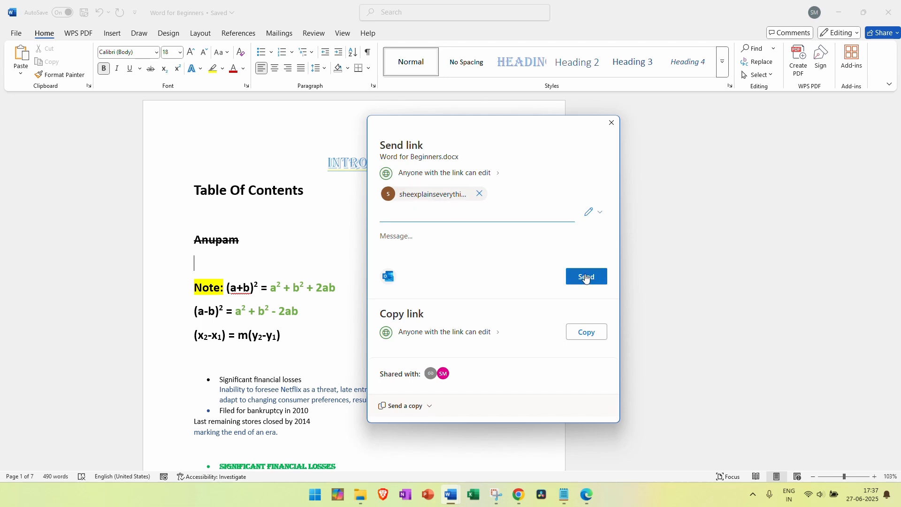
click(599, 215)
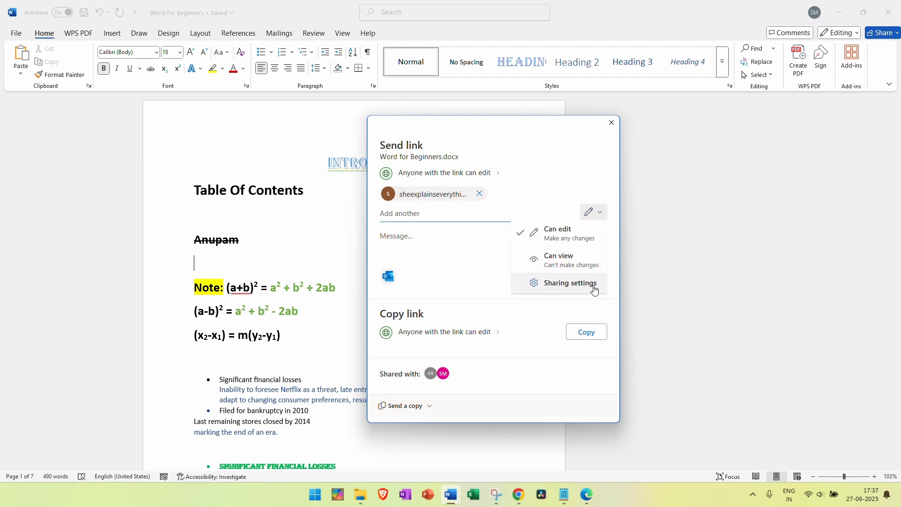
click(590, 285)
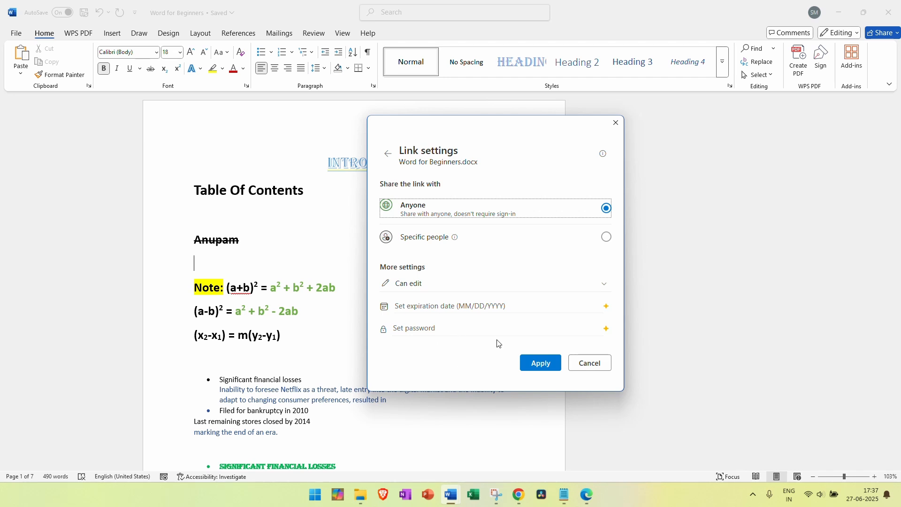
click(587, 363)
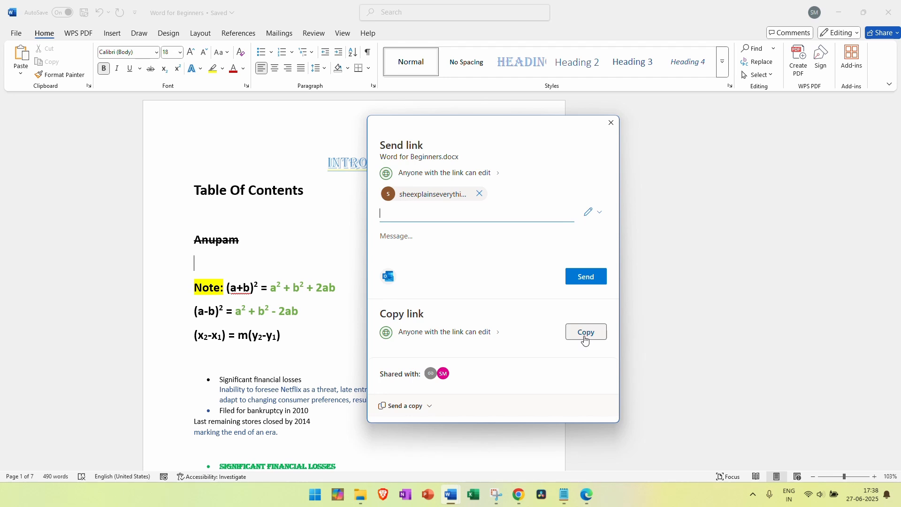
click(611, 124)
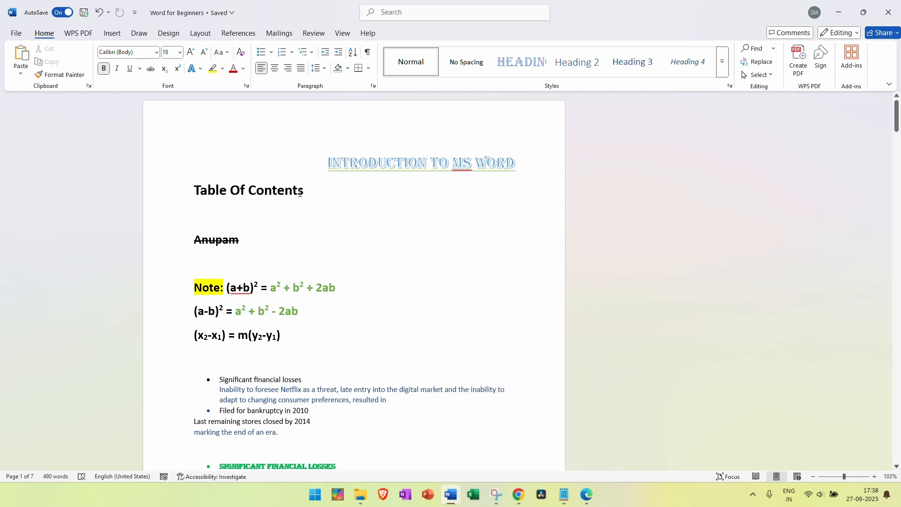
Replace 'Table Of' in the heading with 'Table of' so it reads Table of Contents
drag(300, 193, 169, 195)
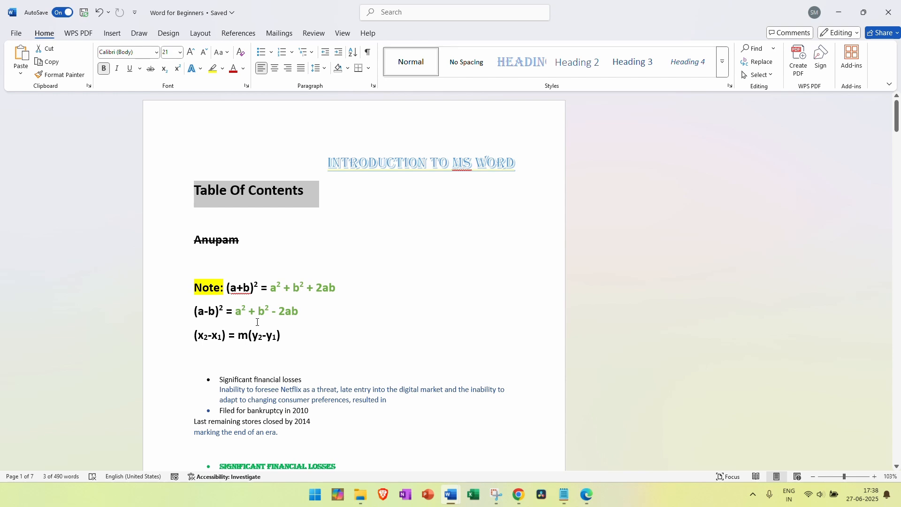
click(304, 193)
drag(248, 190, 186, 184)
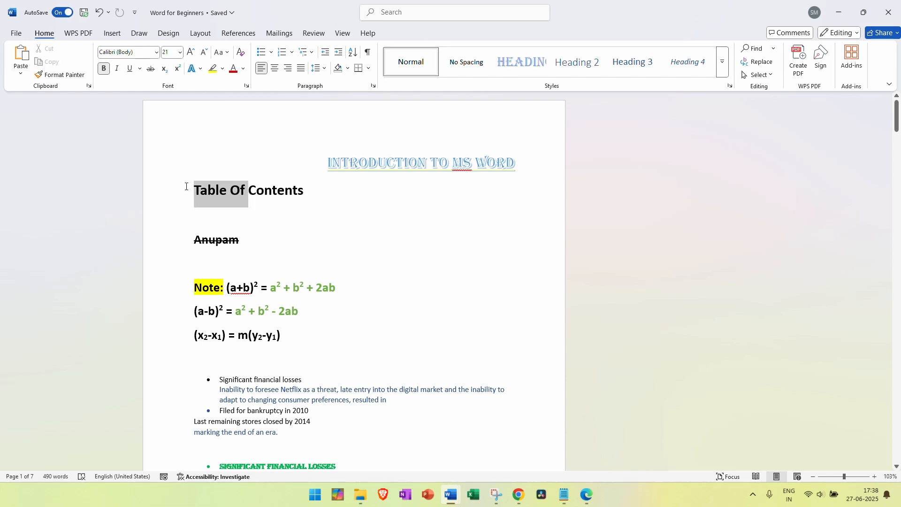
key(BackSpace)
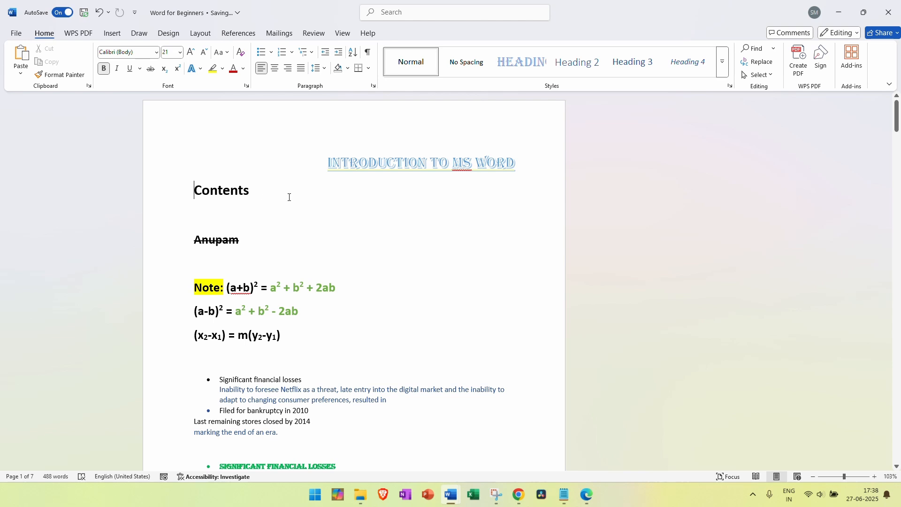
click(273, 193)
click(191, 188)
text(Table of)
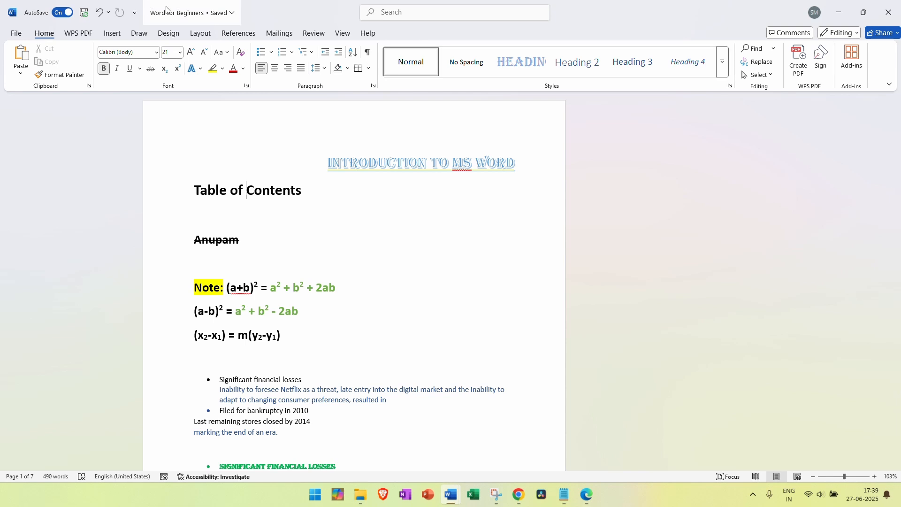
Turn on Track Changes for everyone from the Review tab, then go back to Home
click(316, 36)
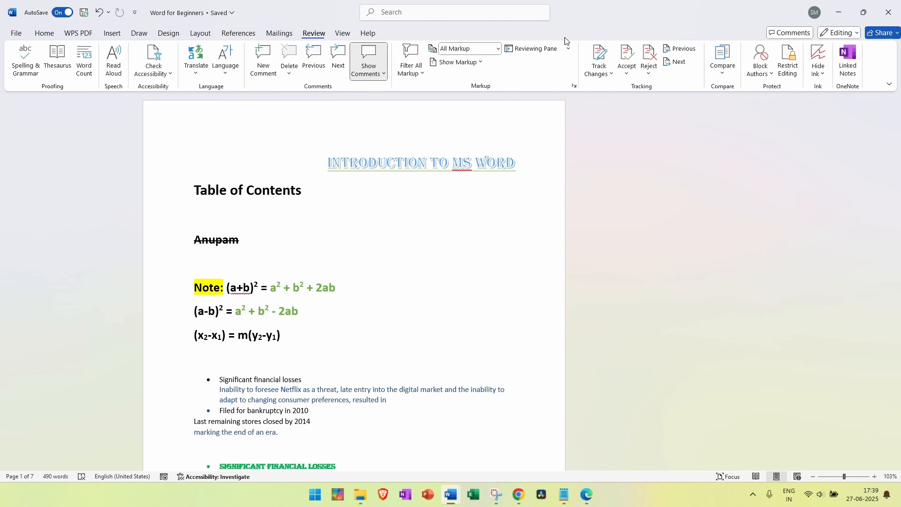
click(609, 72)
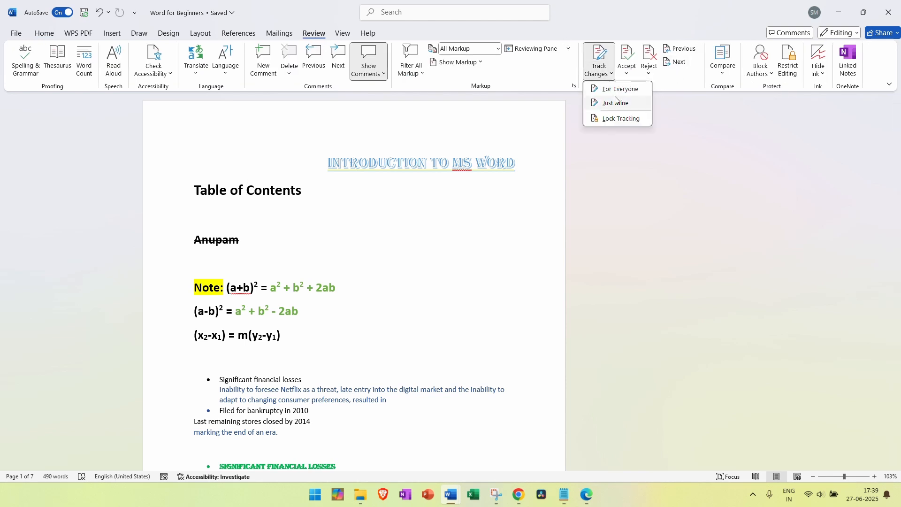
click(607, 92)
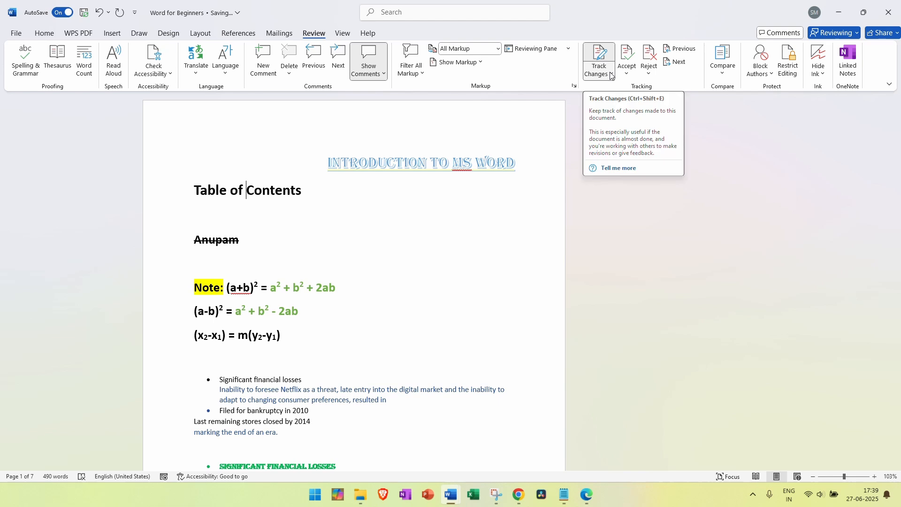
click(611, 75)
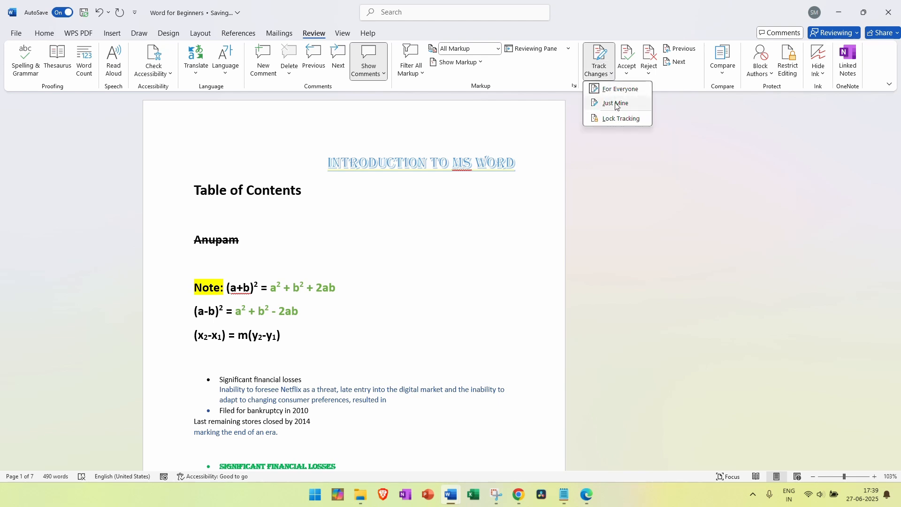
click(609, 76)
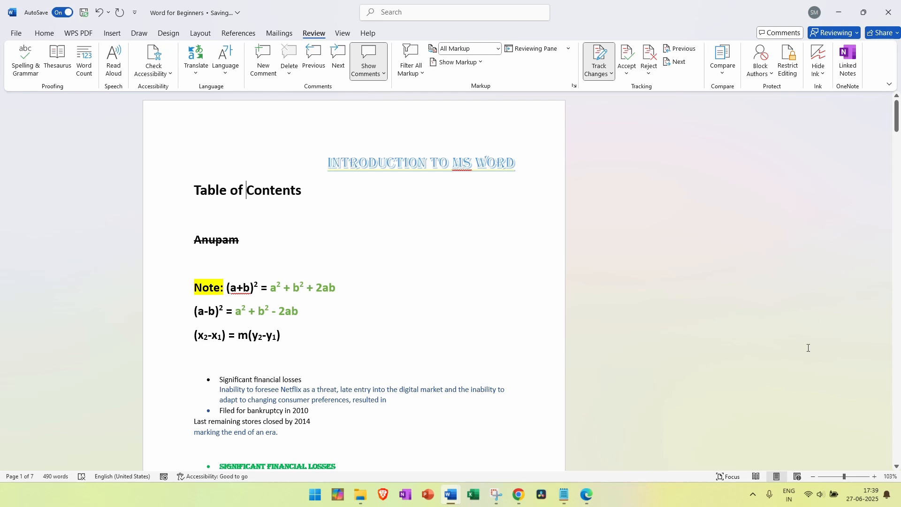
click(397, 12)
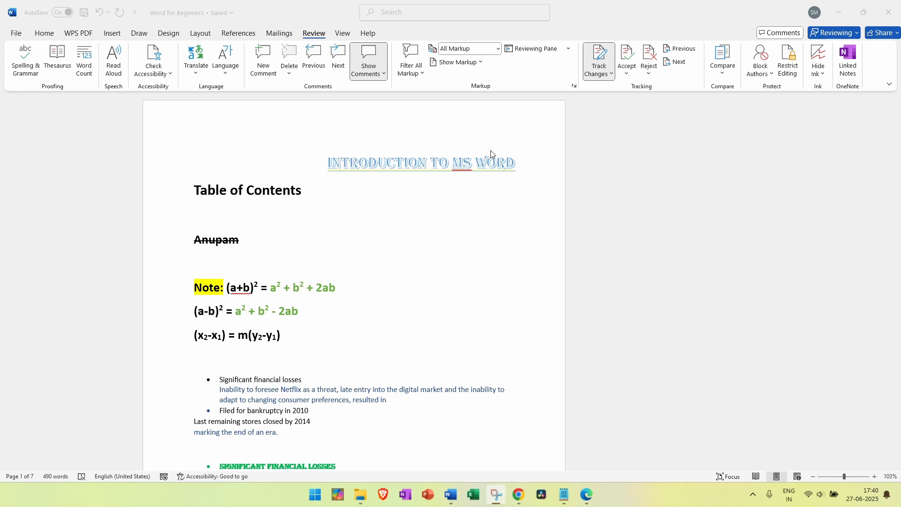
click(51, 35)
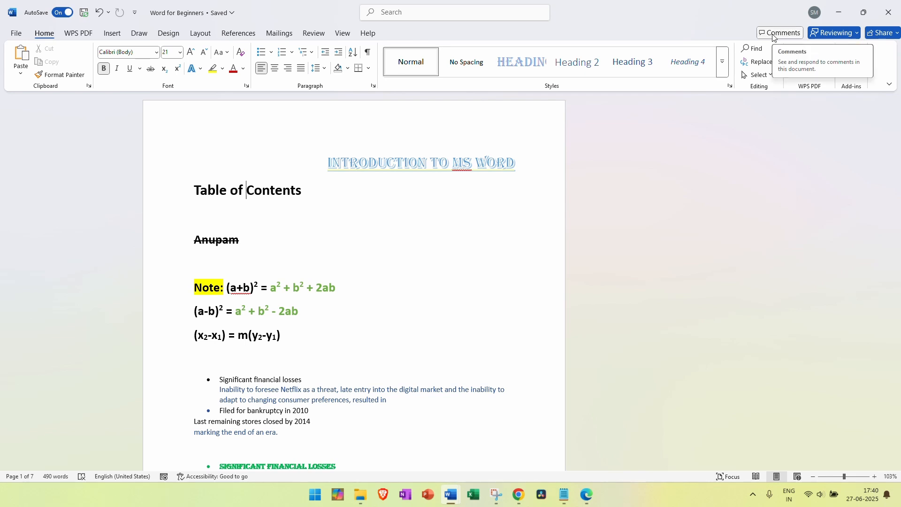
Open the Comments pane showing the note that the sub headings are missing
click(511, 215)
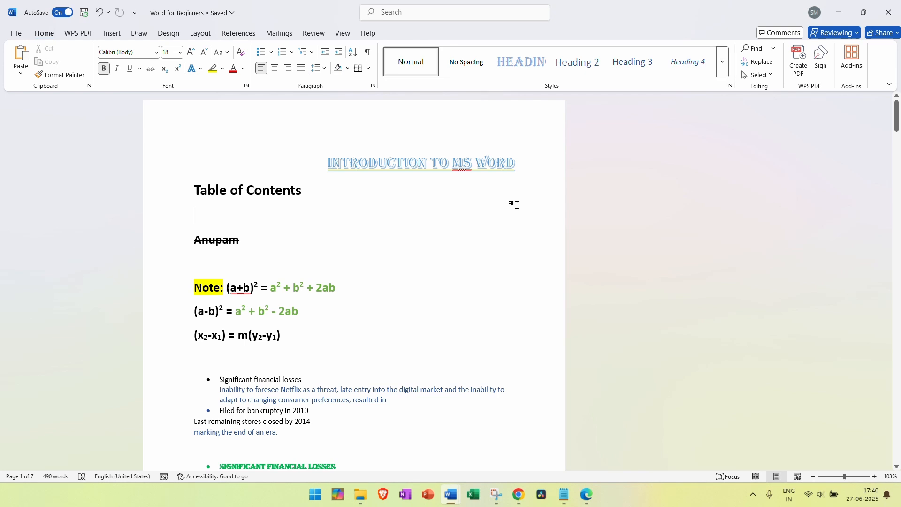
scroll(517, 205, down, 3)
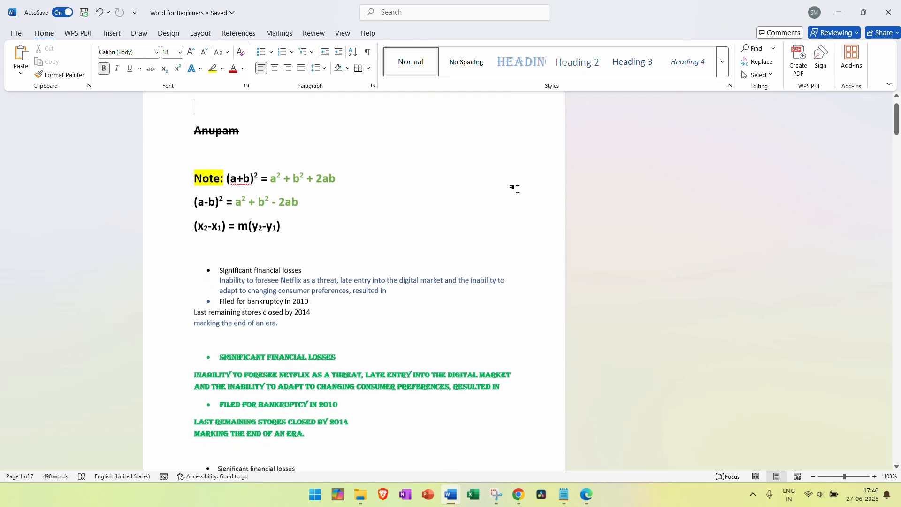
scroll(516, 189, up, 3)
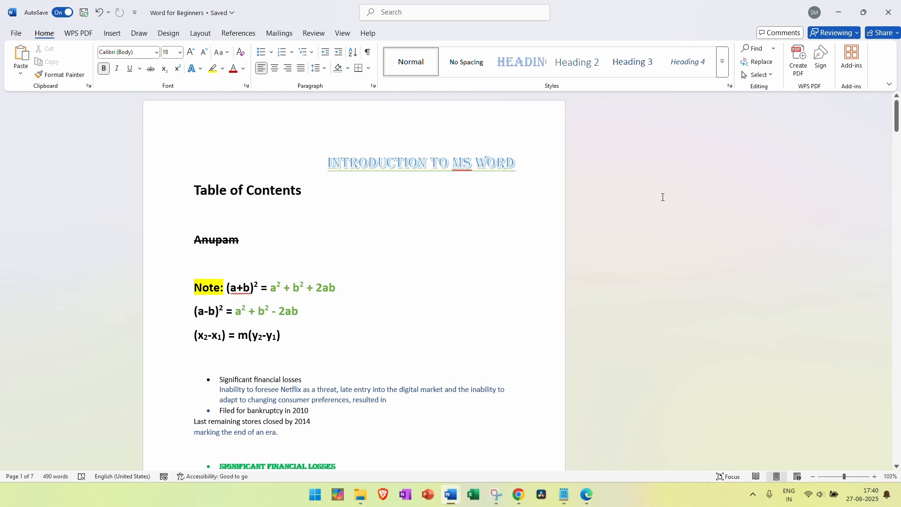
click(535, 167)
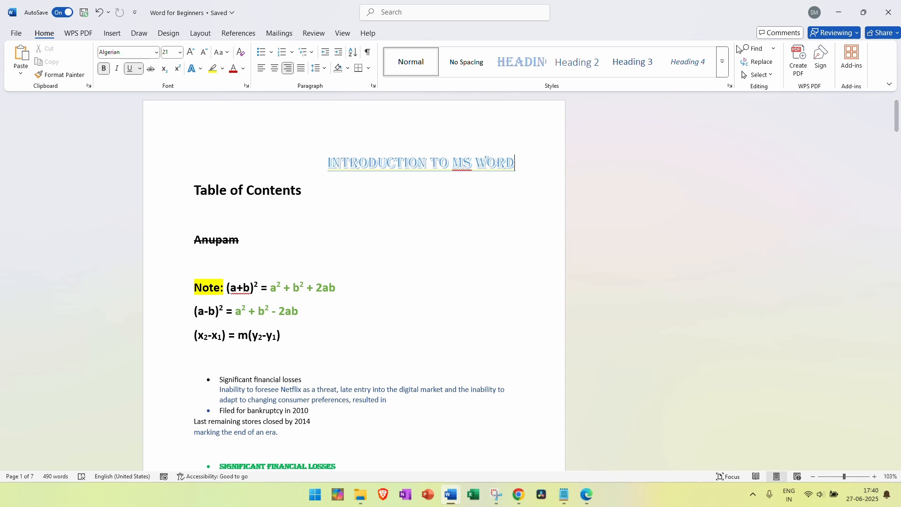
click(305, 204)
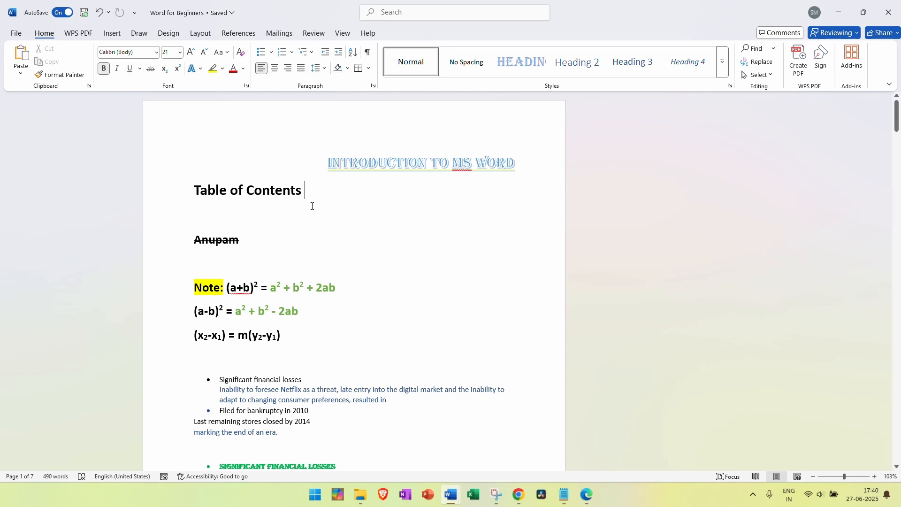
click(775, 33)
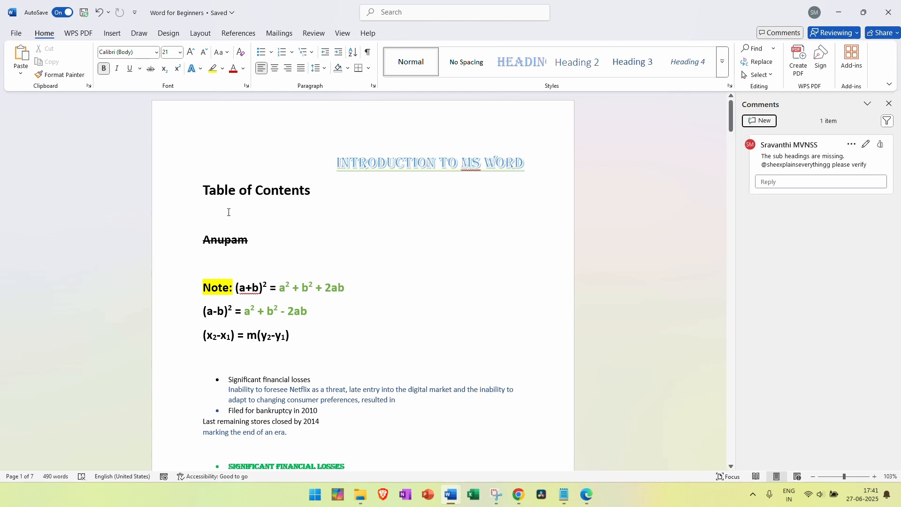
Review the comment's thread actions (Resolve, Delete thread) without deleting the comment
click(237, 256)
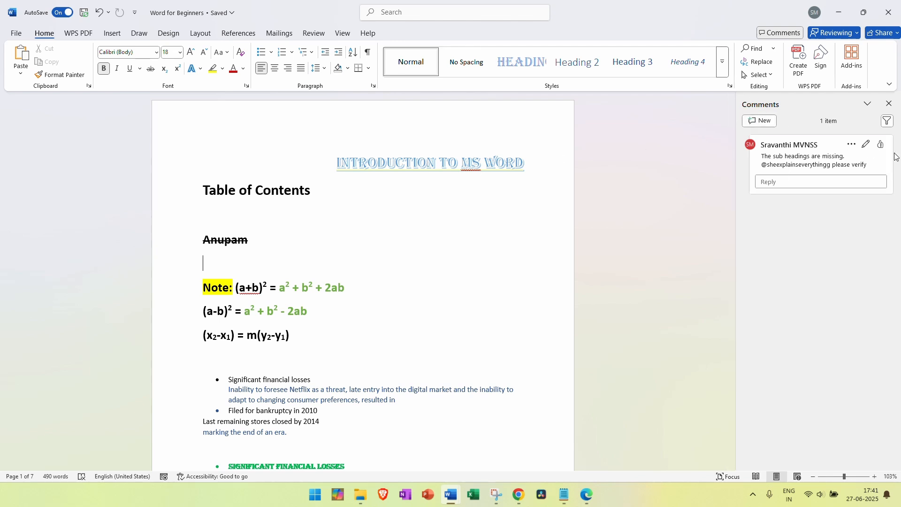
click(852, 148)
click(853, 149)
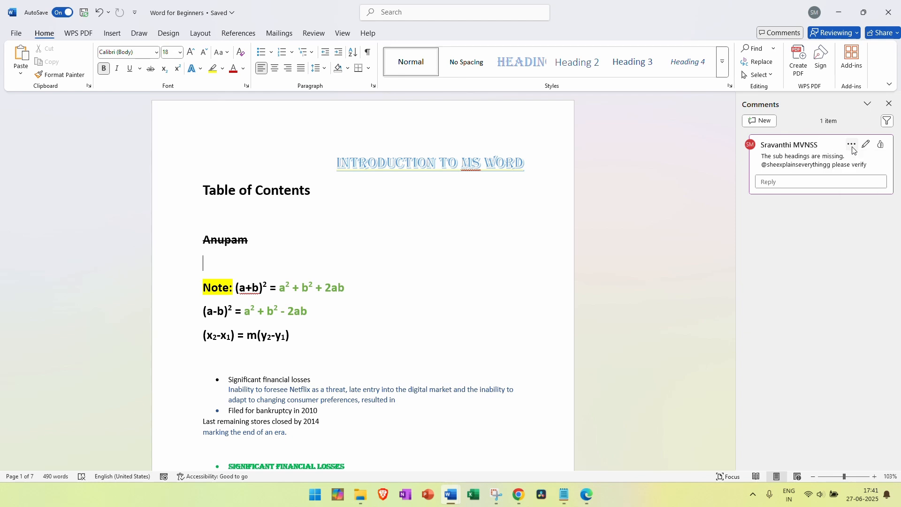
click(853, 149)
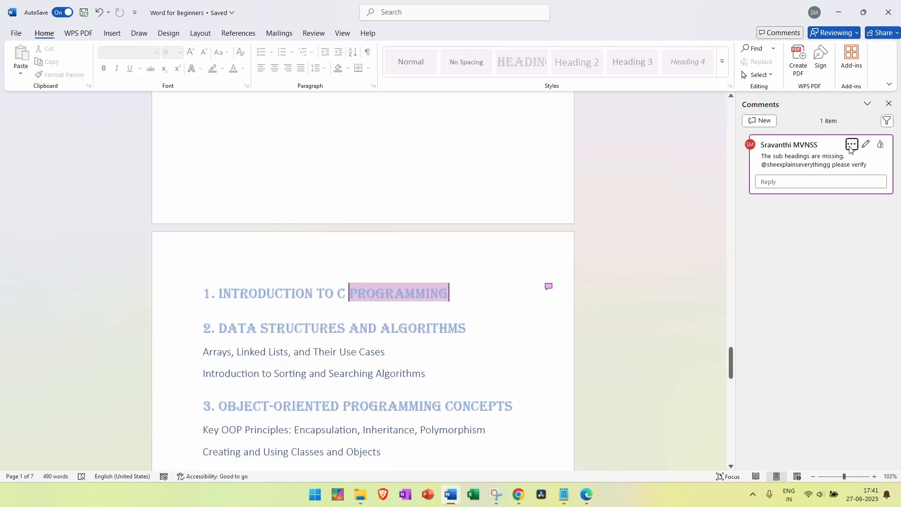
click(853, 149)
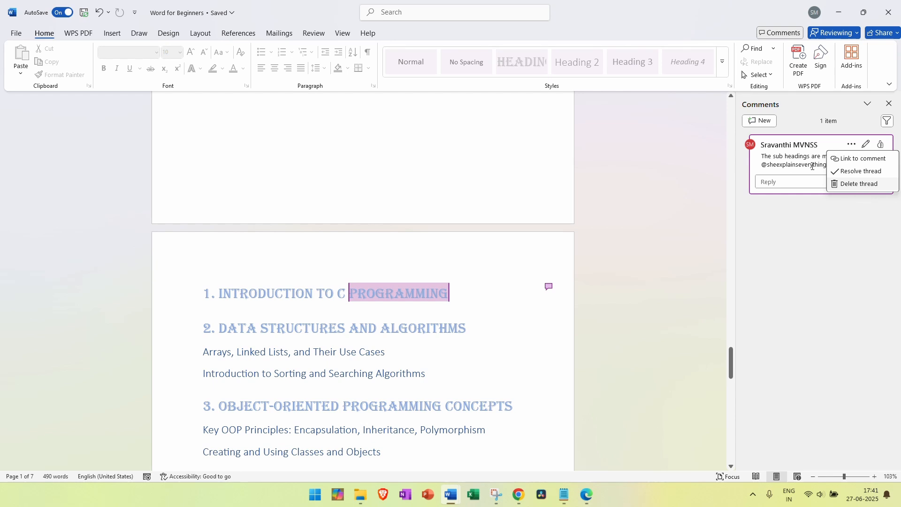
click(786, 184)
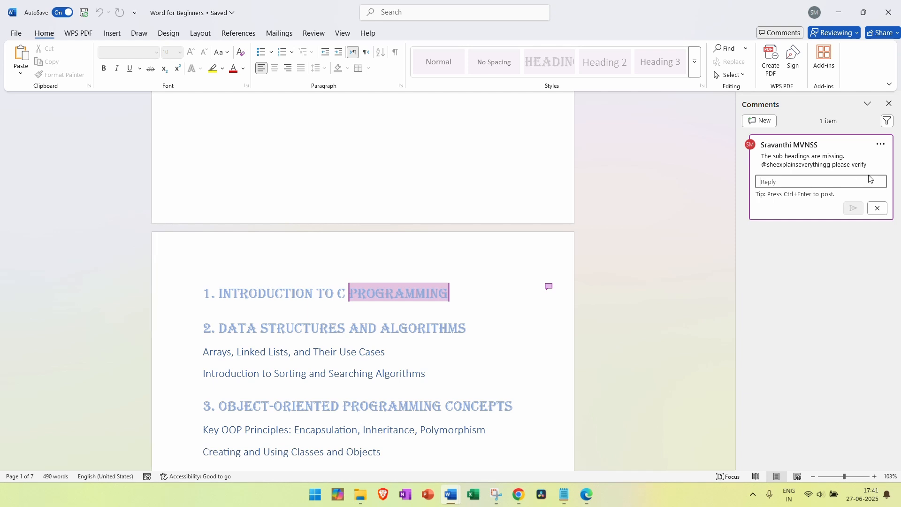
click(878, 145)
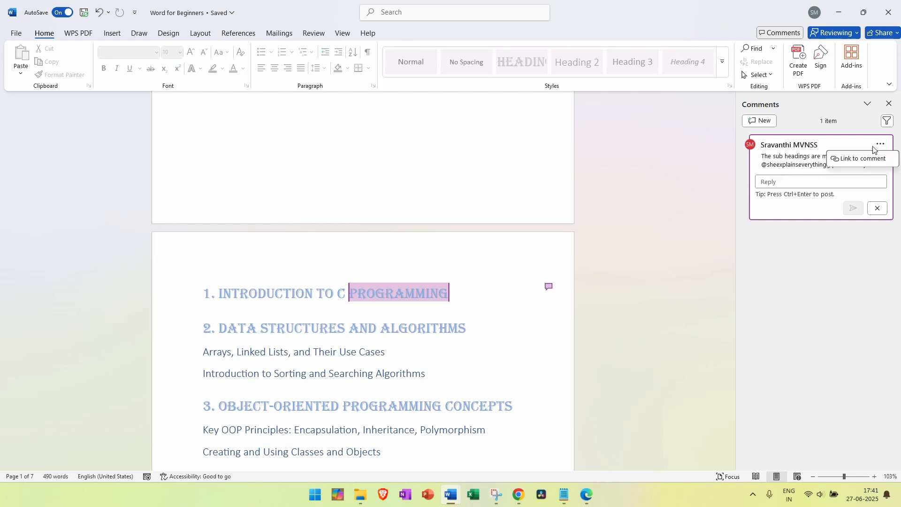
click(880, 144)
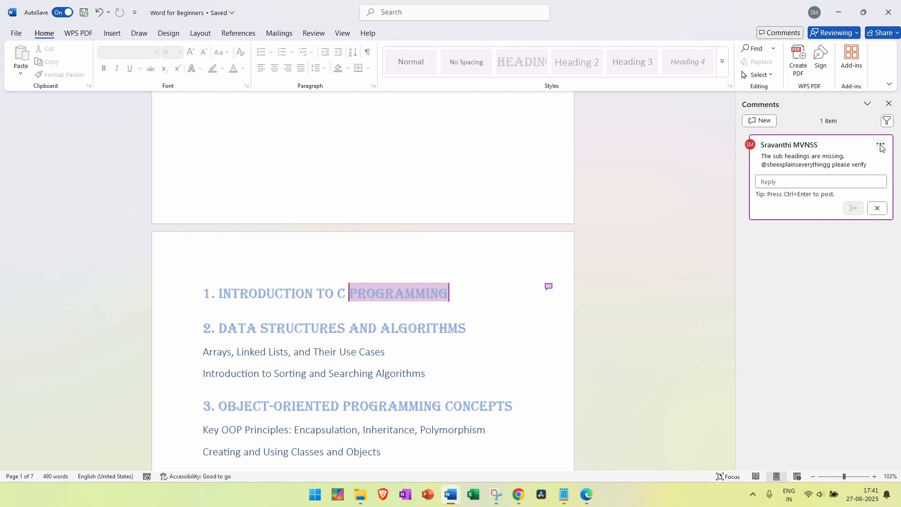
Scroll up from the commented chapter section to the Table of Contents page
click(415, 373)
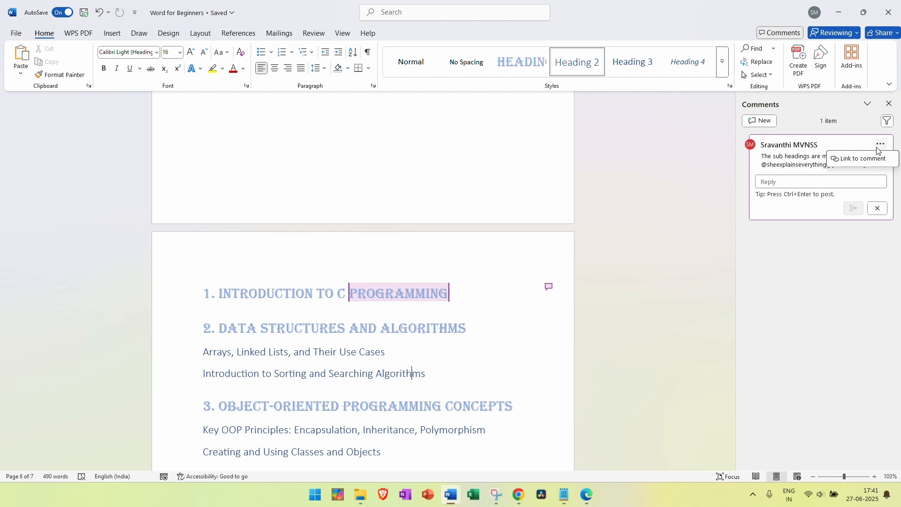
scroll(624, 185, up, 10)
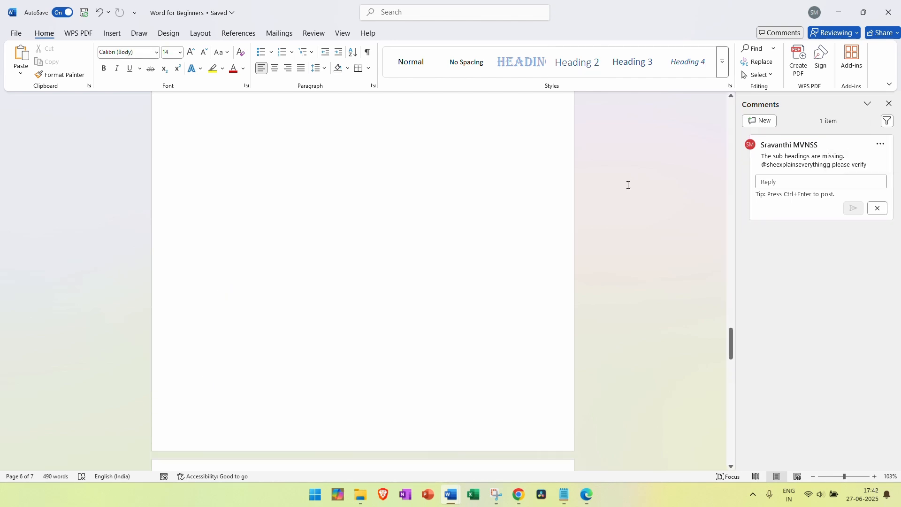
scroll(624, 188, up, 5)
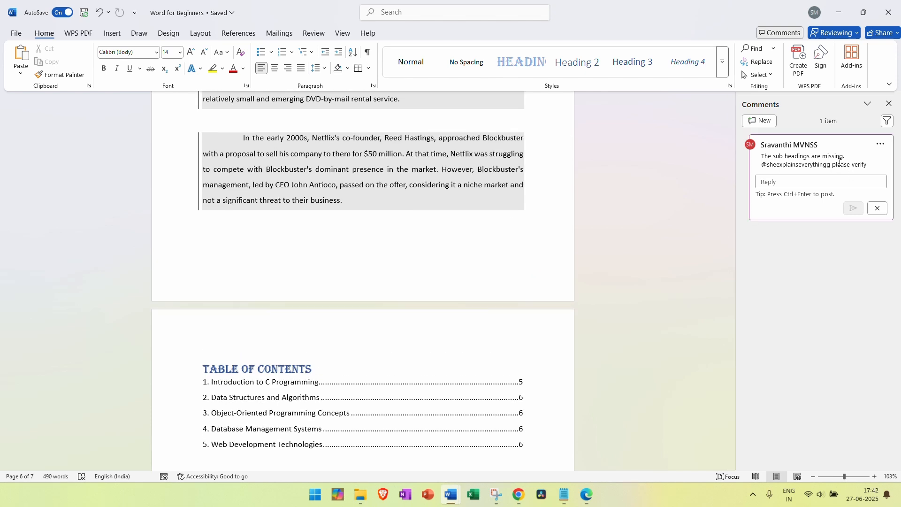
Post the comment 'Please verify the TOC' on the word guide
click(759, 122)
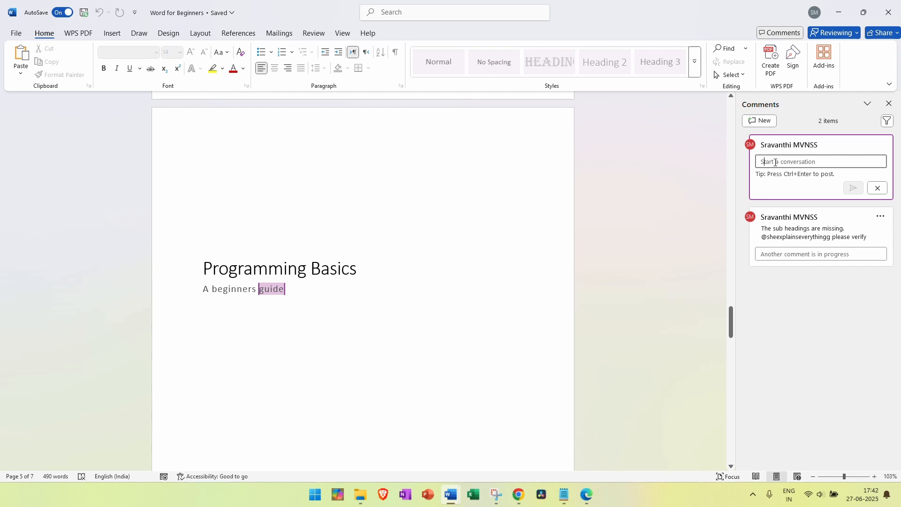
text(Please verify the TOC)
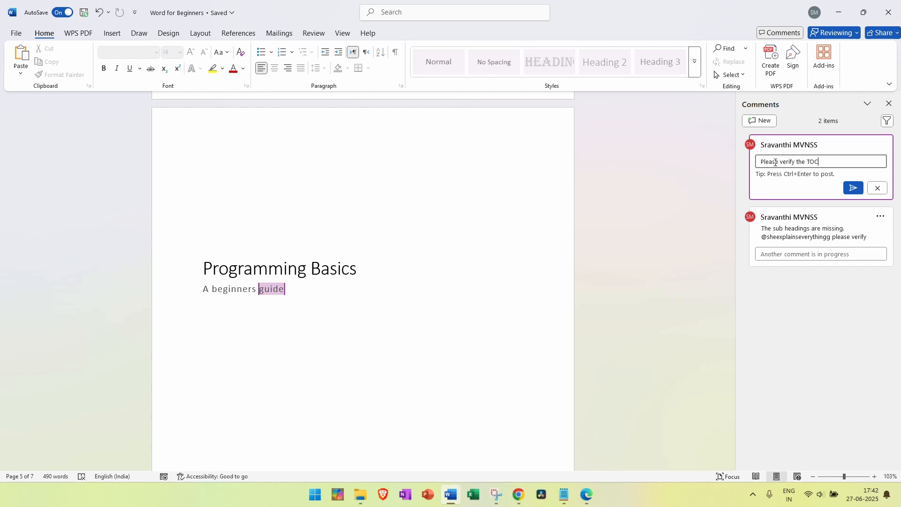
click(854, 189)
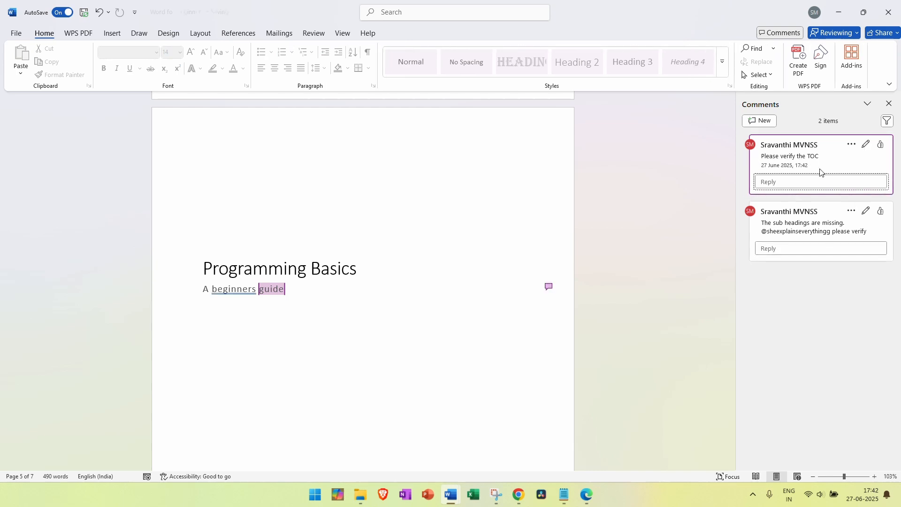
click(850, 145)
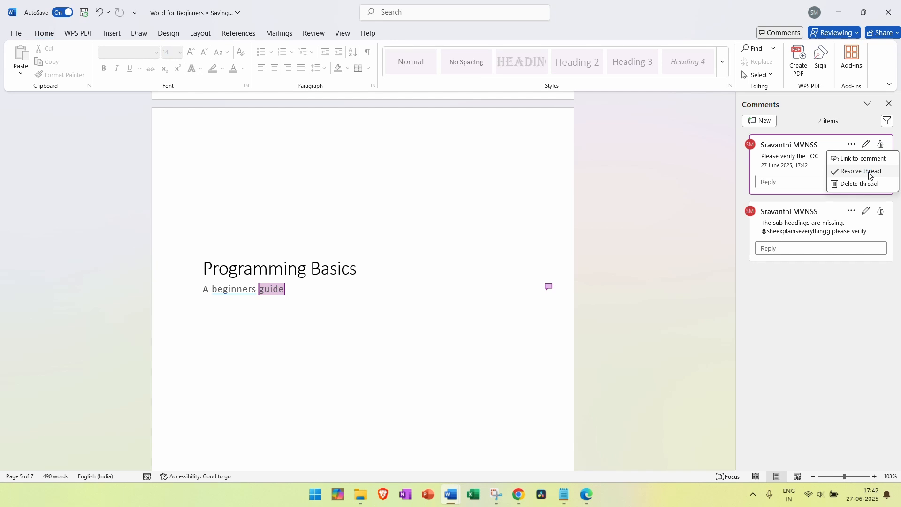
click(865, 146)
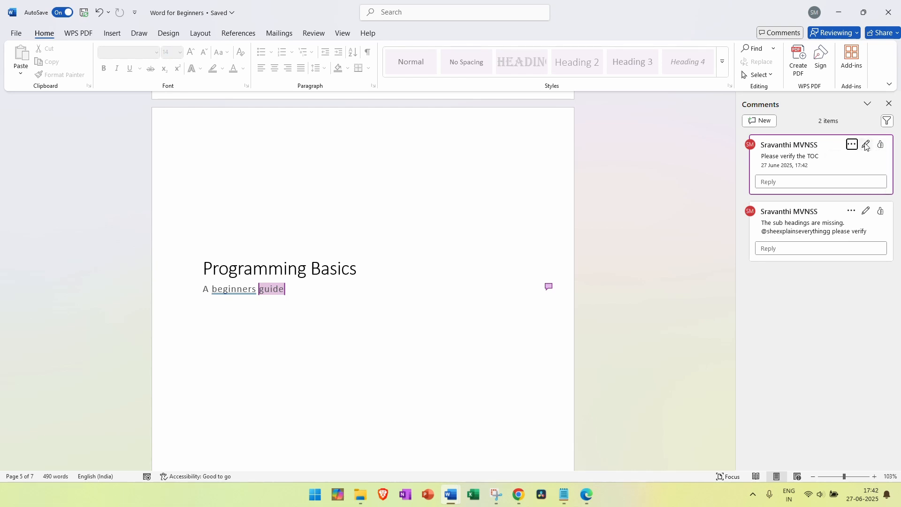
click(872, 174)
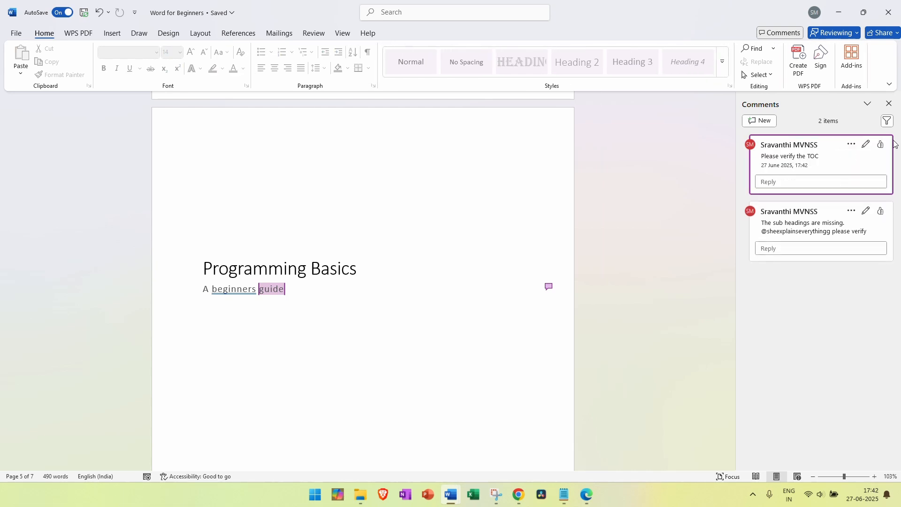
Close the Comments pane and scroll back to the first page
click(889, 102)
scroll(714, 253, down, 10)
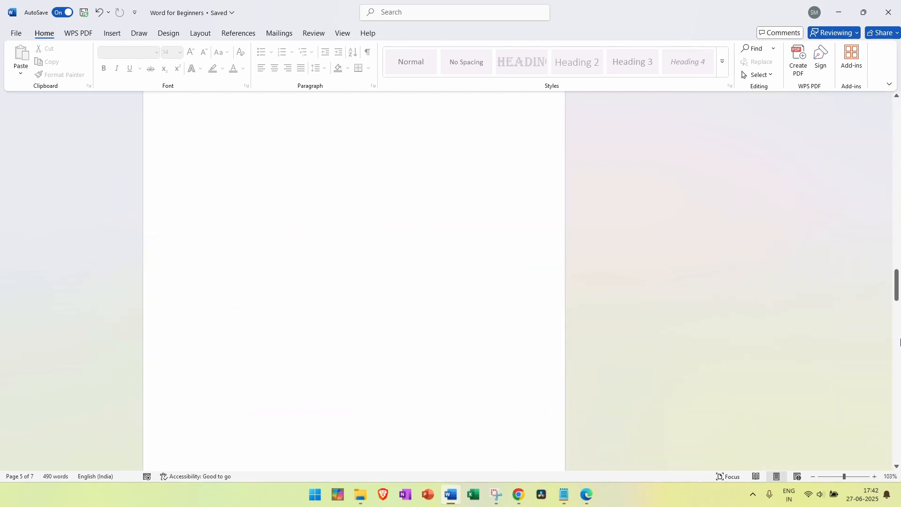
drag(894, 290, 895, 115)
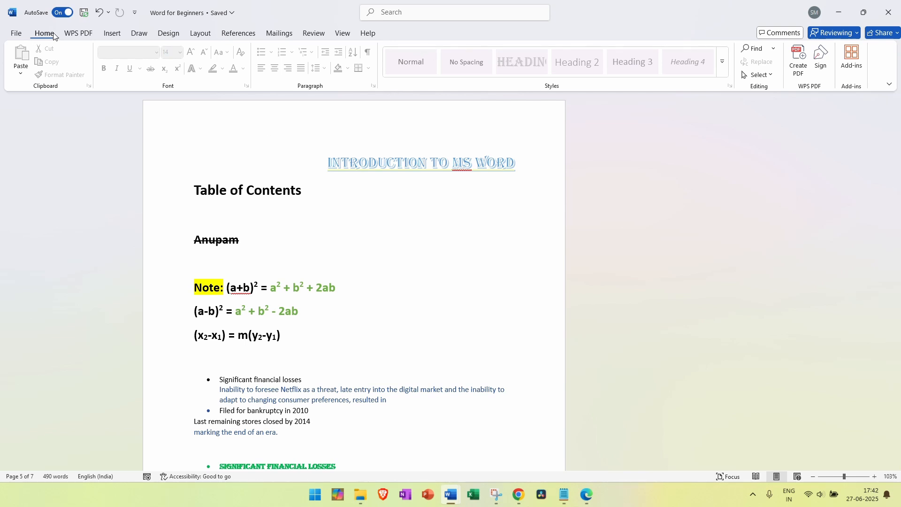
Place the cursor before the INTRODUCTION TO MS WORD title and browse the cover page designs
click(111, 34)
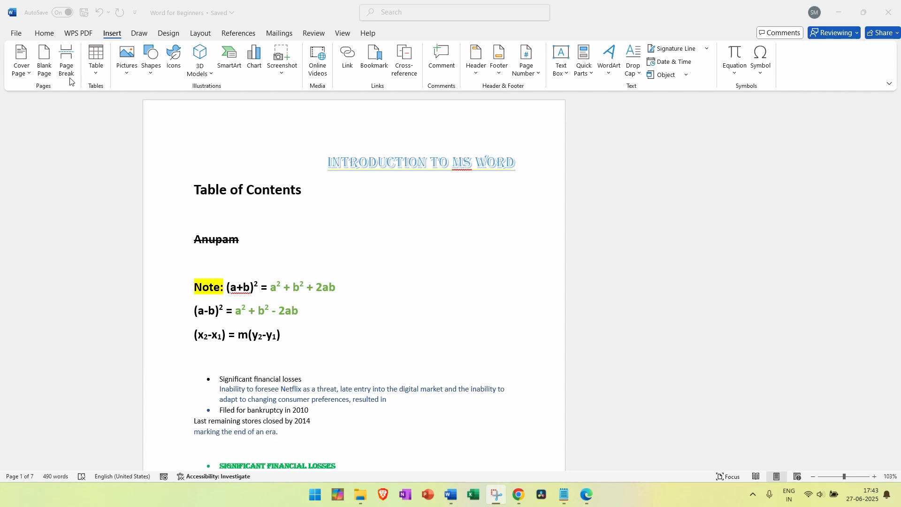
click(28, 76)
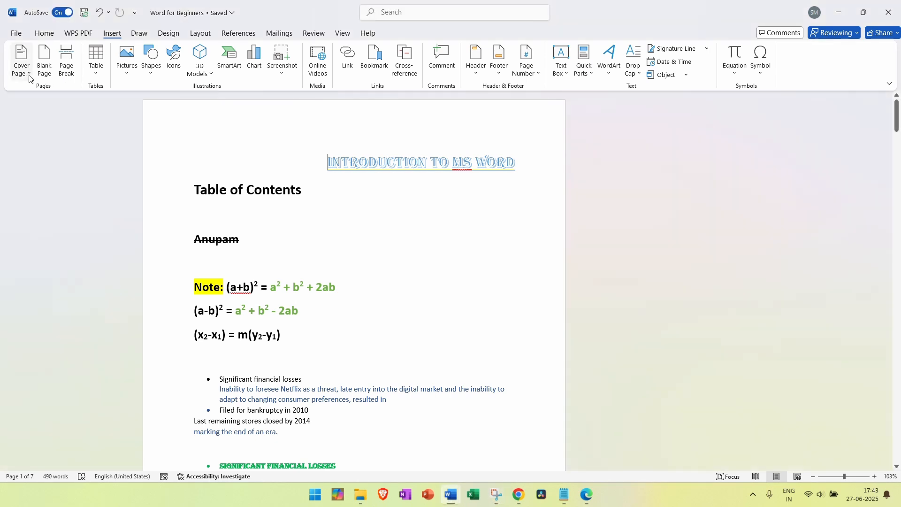
click(168, 154)
click(329, 167)
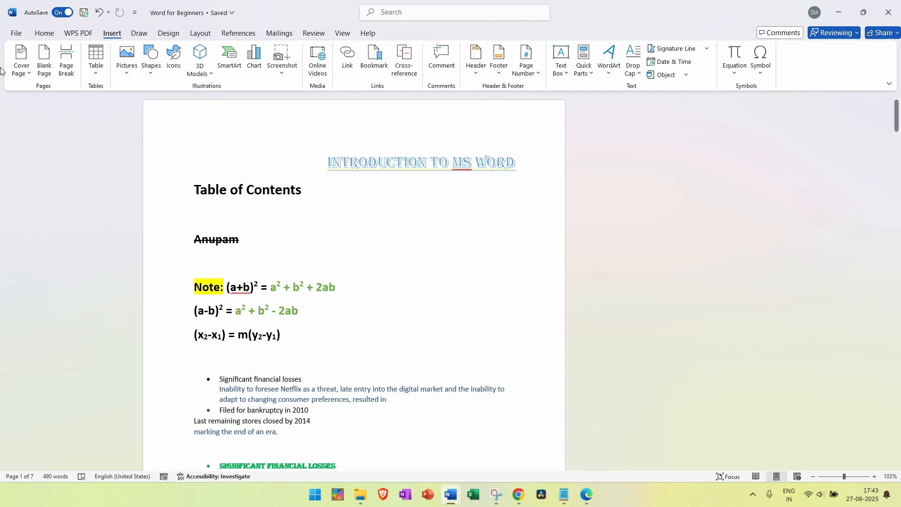
click(29, 81)
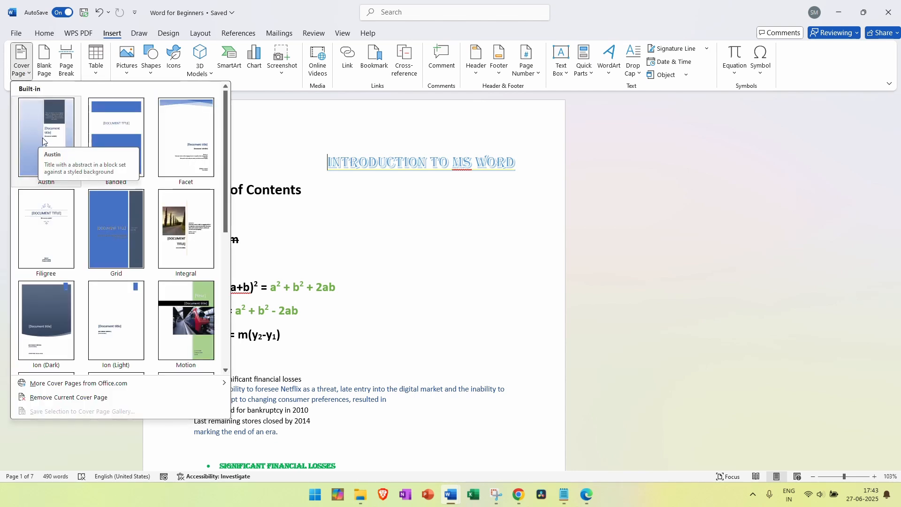
scroll(124, 227, down, 3)
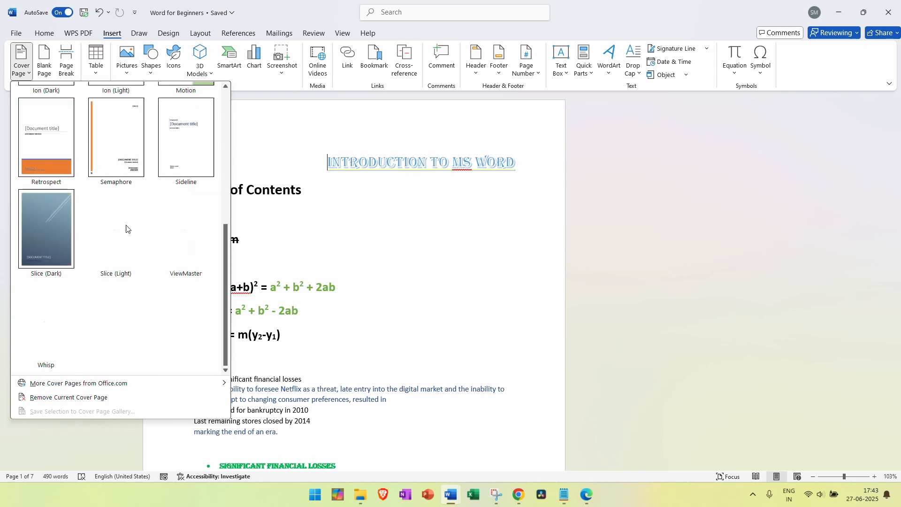
scroll(141, 328, up, 3)
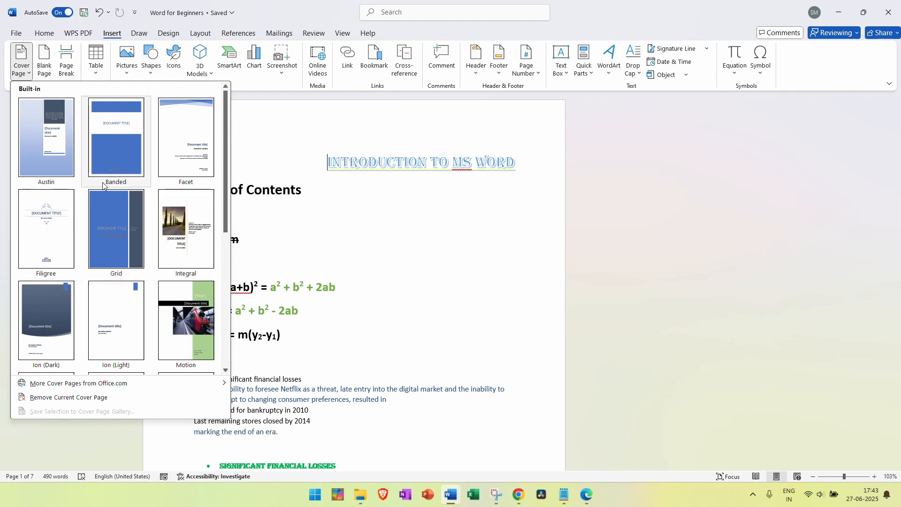
Insert the Banded cover page and inspect its title and company name placeholders
click(131, 156)
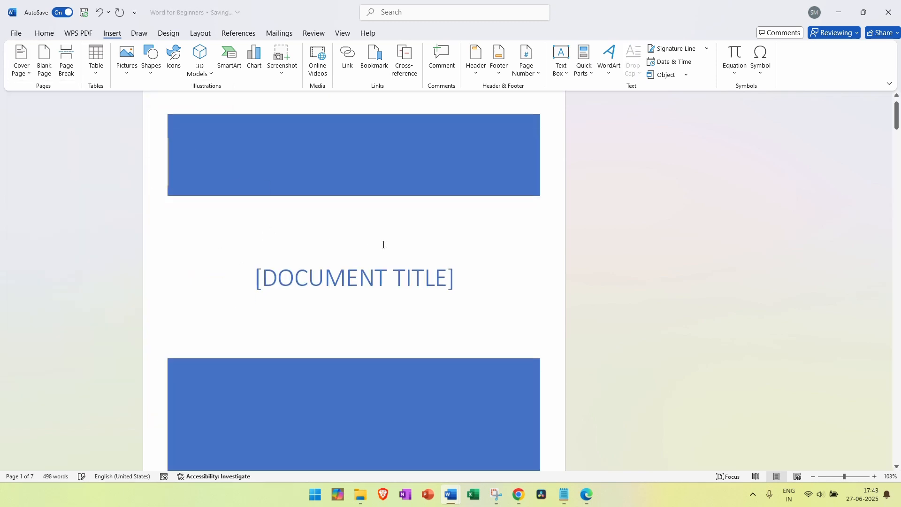
scroll(382, 244, down, 8)
scroll(382, 243, up, 8)
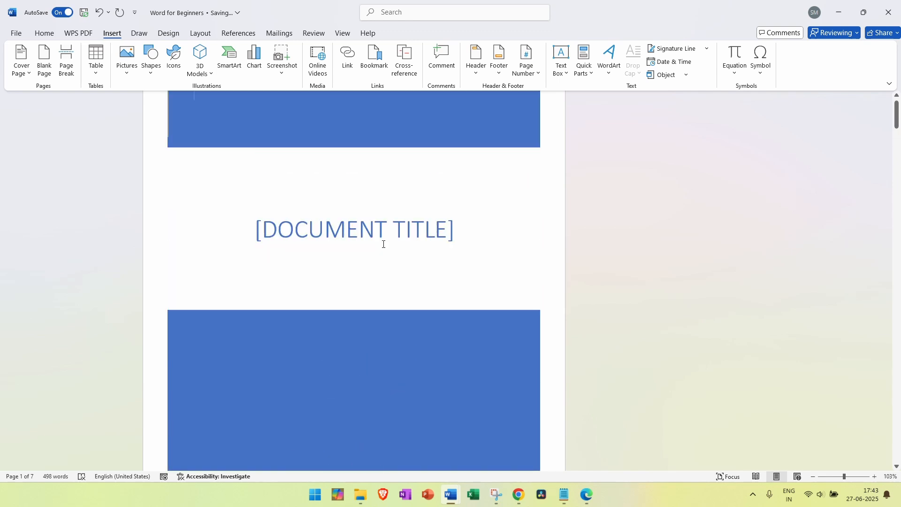
click(323, 291)
scroll(378, 294, down, 8)
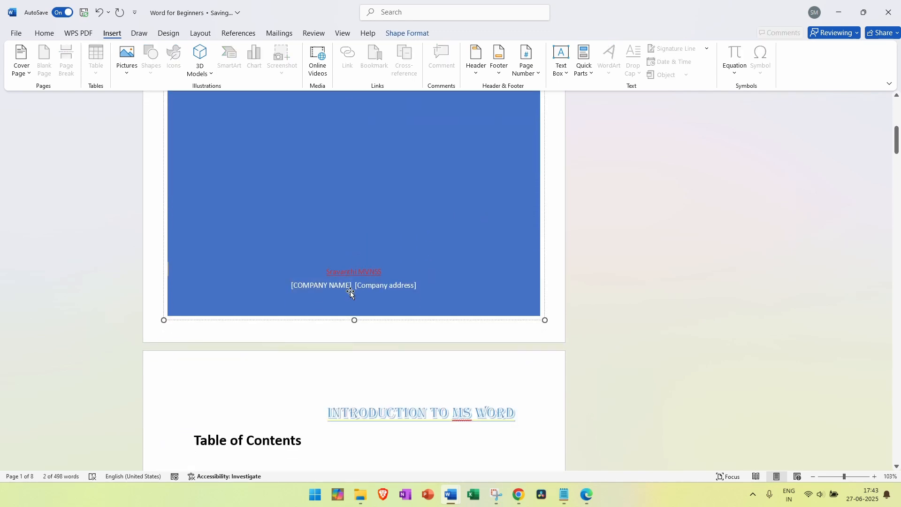
click(317, 287)
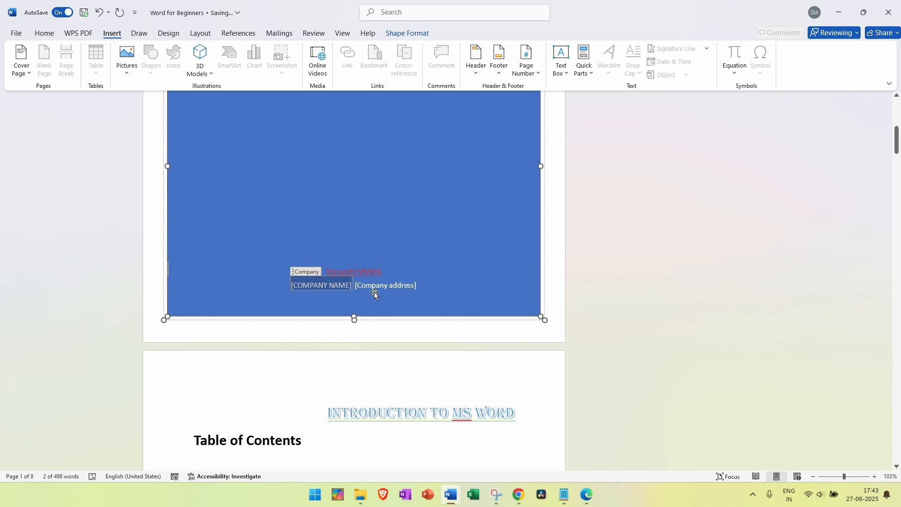
click(451, 292)
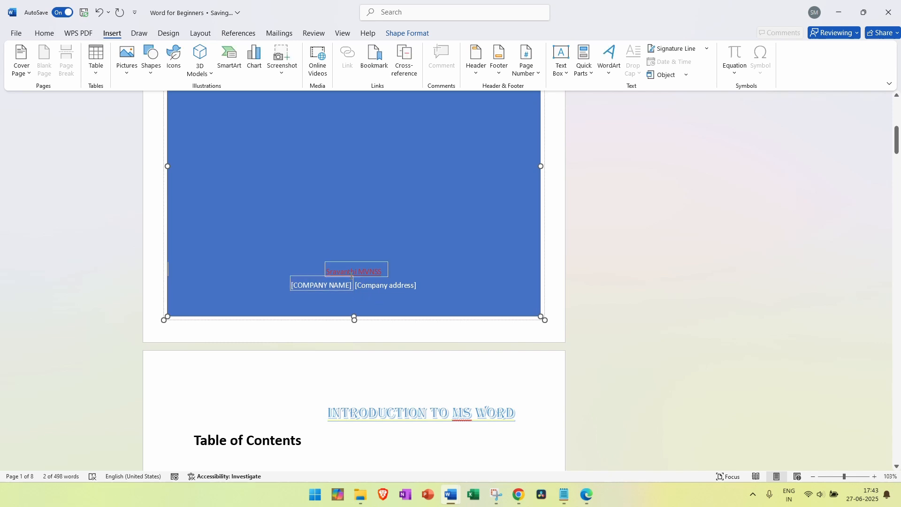
click(598, 237)
scroll(599, 238, up, 8)
click(19, 73)
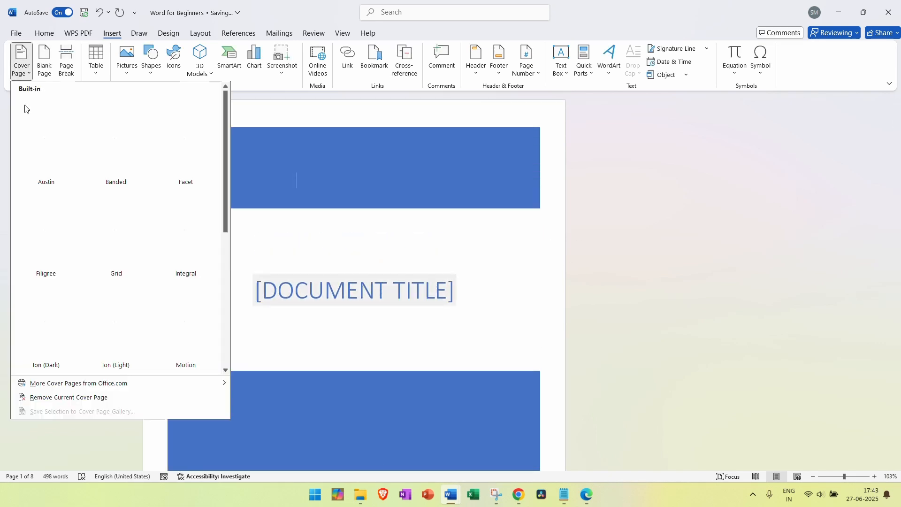
Close the Cover Page gallery without choosing a cover design
scroll(138, 295, down, 3)
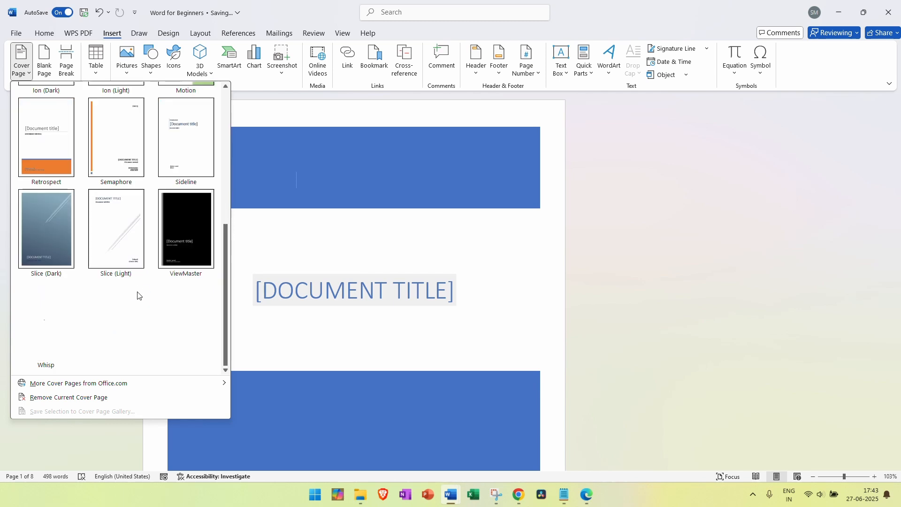
scroll(138, 295, up, 3)
click(672, 236)
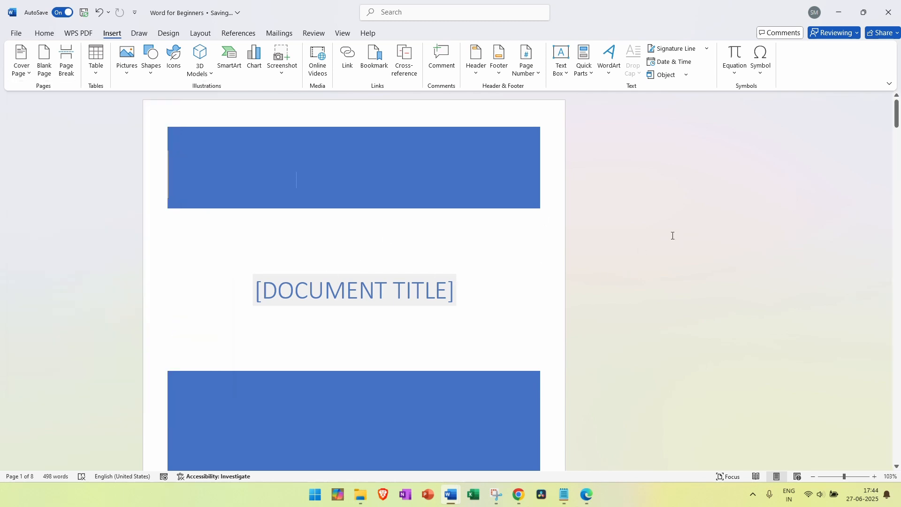
Scroll down past the Blockbuster and Netflix paragraphs to the five-chapter Table of Contents page
scroll(361, 265, down, 6)
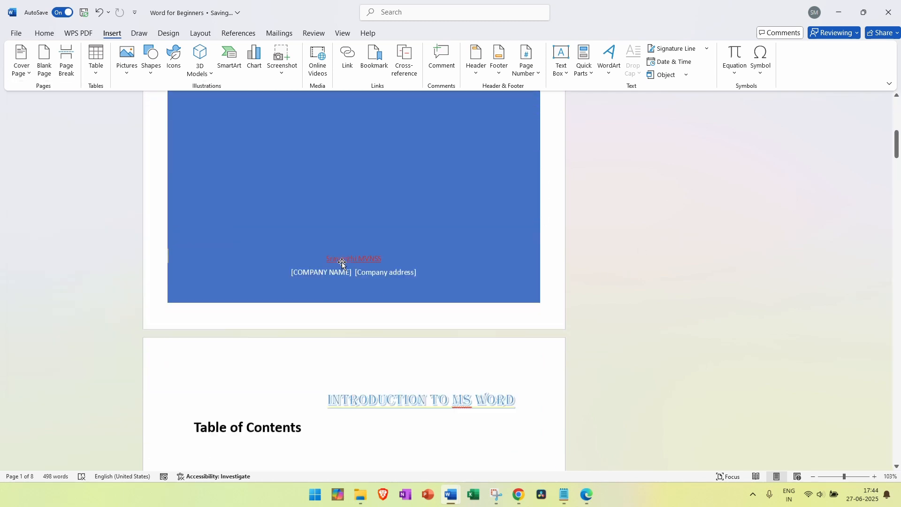
scroll(343, 262, down, 5)
scroll(342, 262, up, 8)
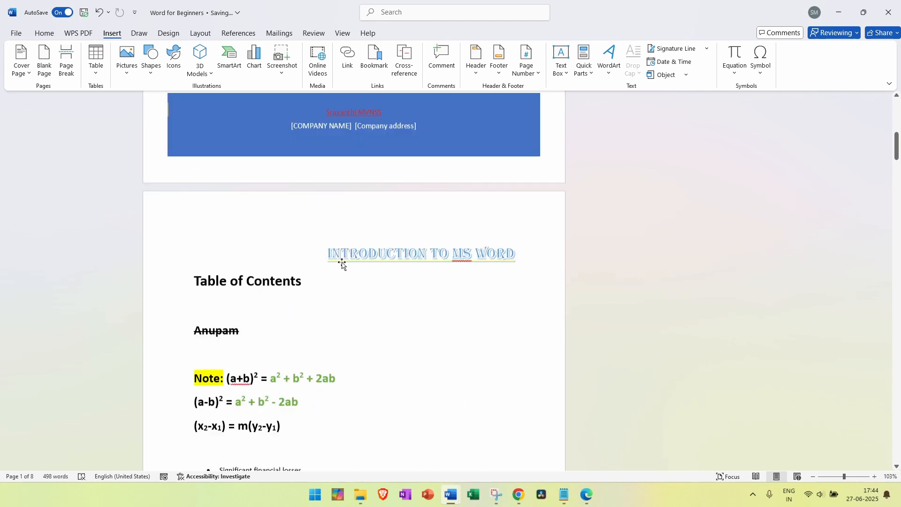
scroll(342, 262, down, 15)
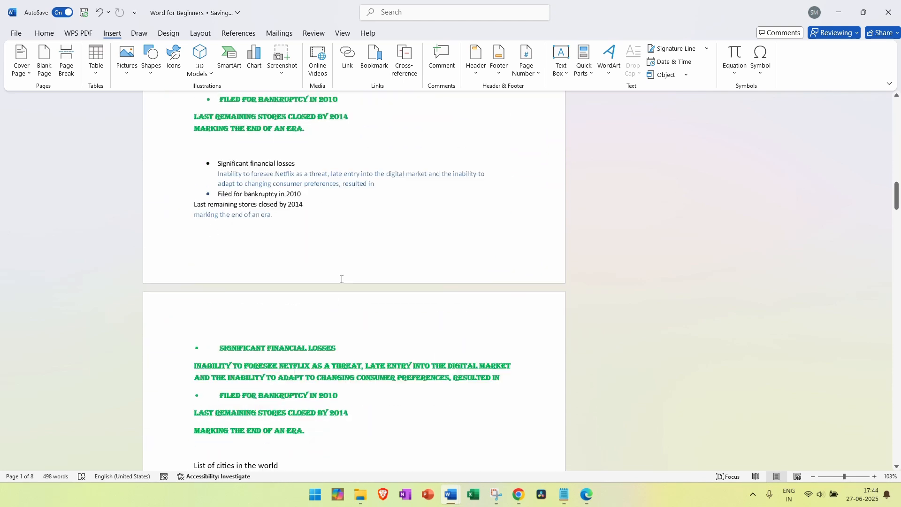
scroll(341, 279, down, 8)
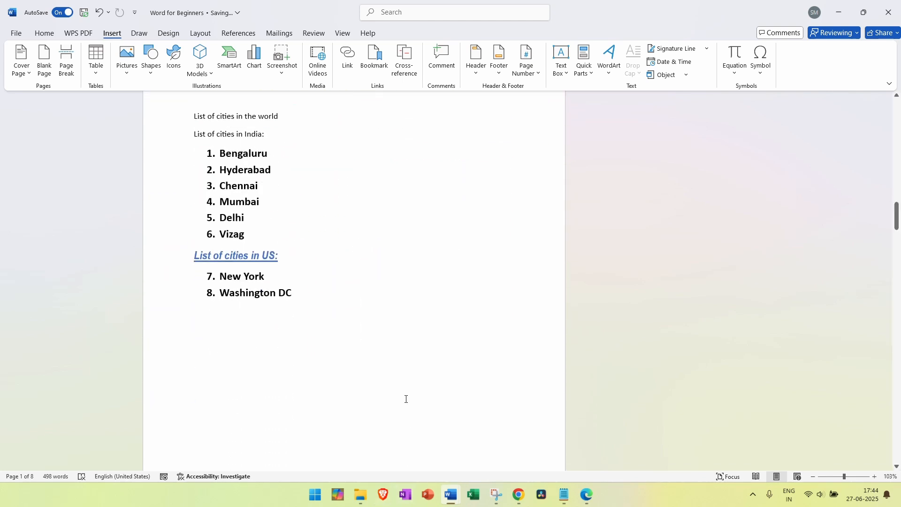
scroll(383, 315, down, 10)
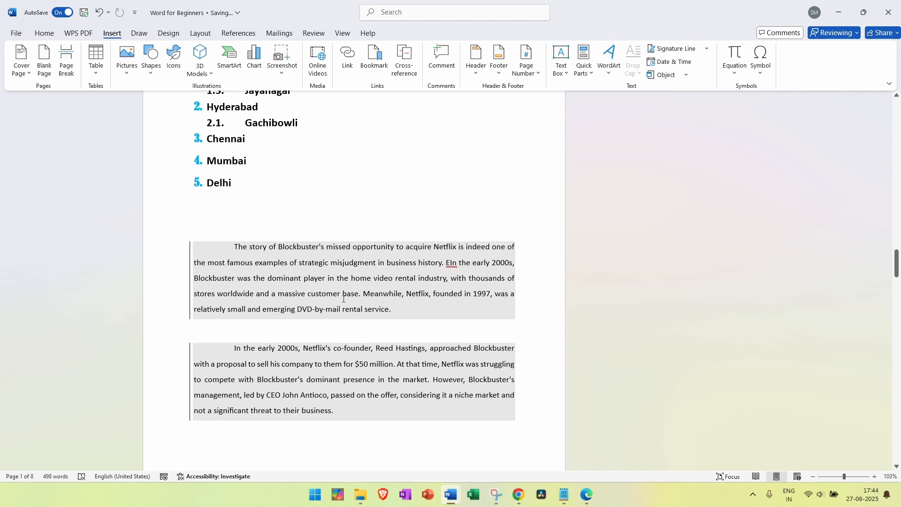
scroll(277, 220, down, 5)
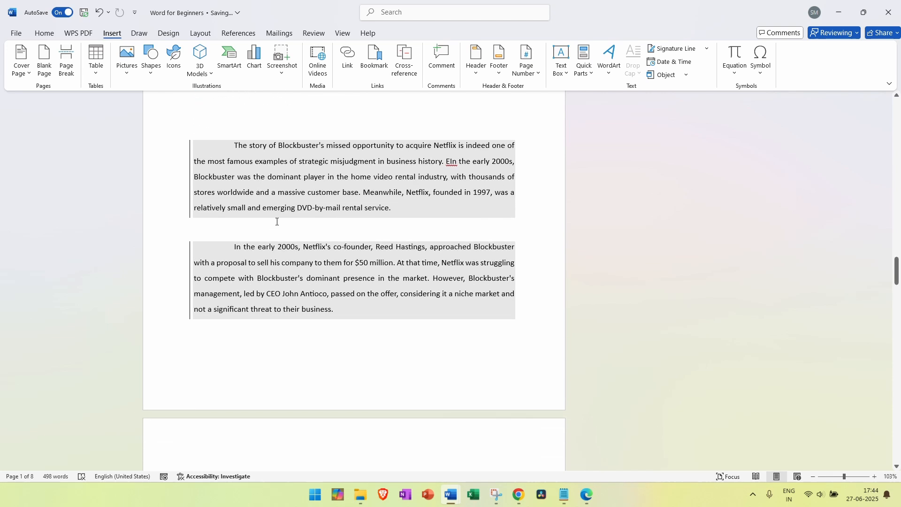
scroll(321, 208, up, 1)
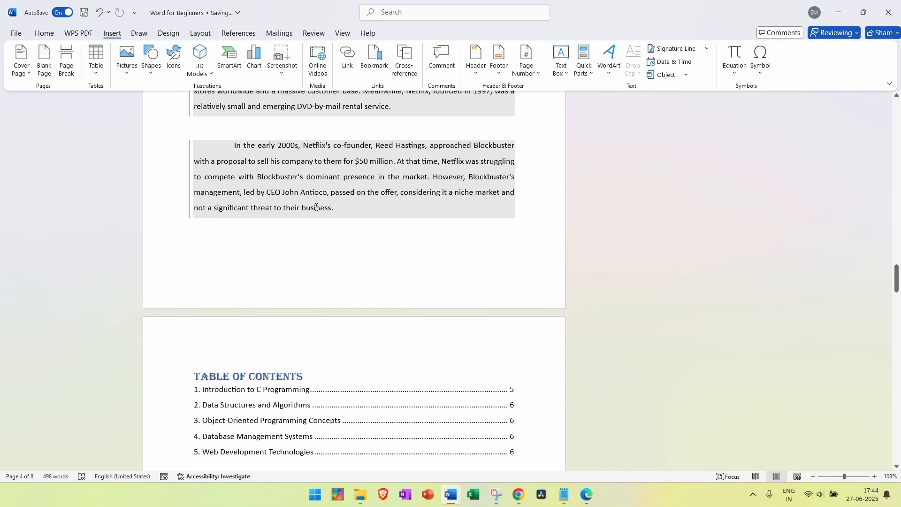
scroll(286, 319, down, 3)
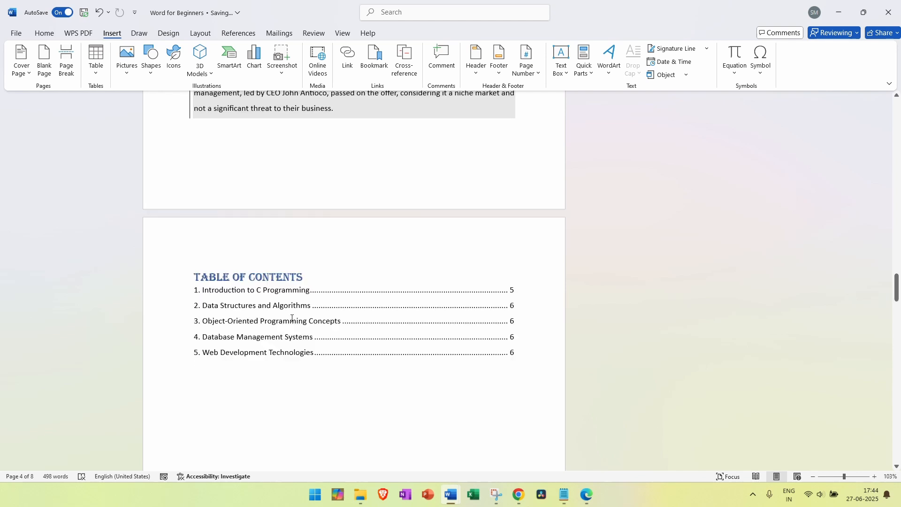
scroll(384, 255, down, 3)
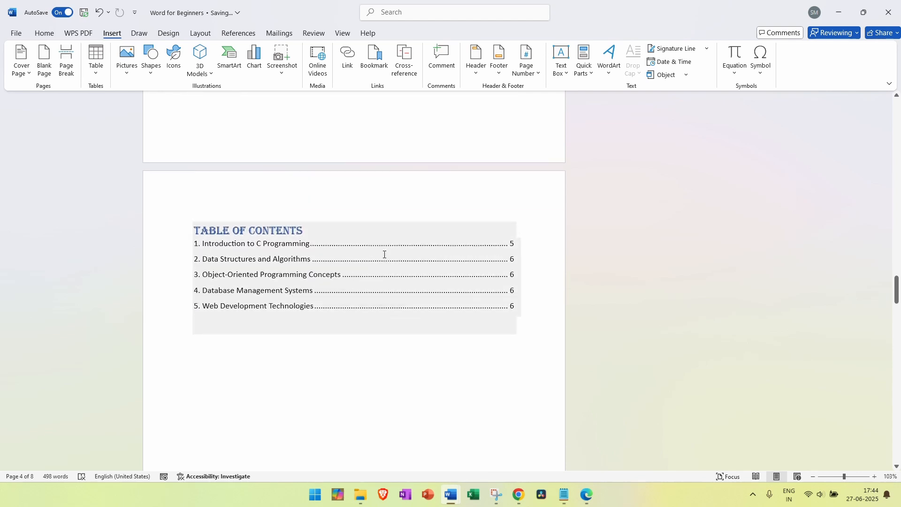
scroll(384, 254, down, 12)
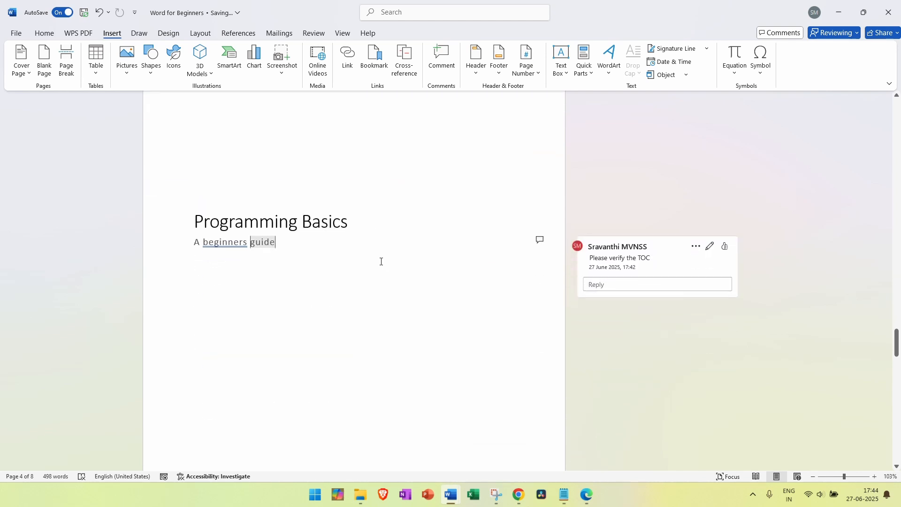
scroll(381, 262, down, 15)
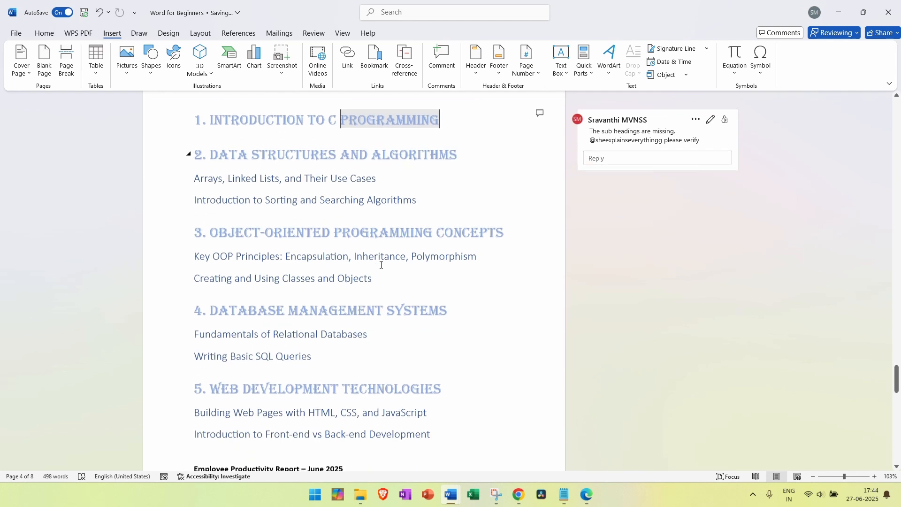
scroll(381, 265, up, 15)
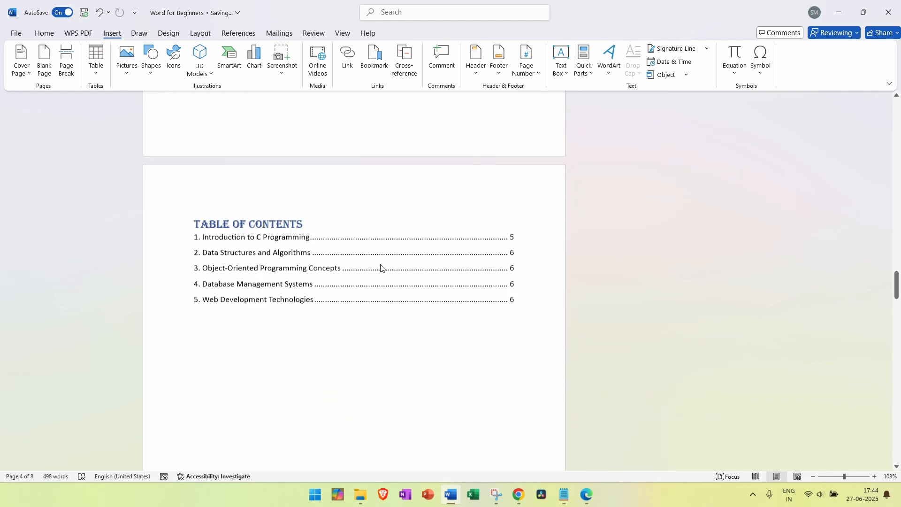
scroll(228, 363, up, 1)
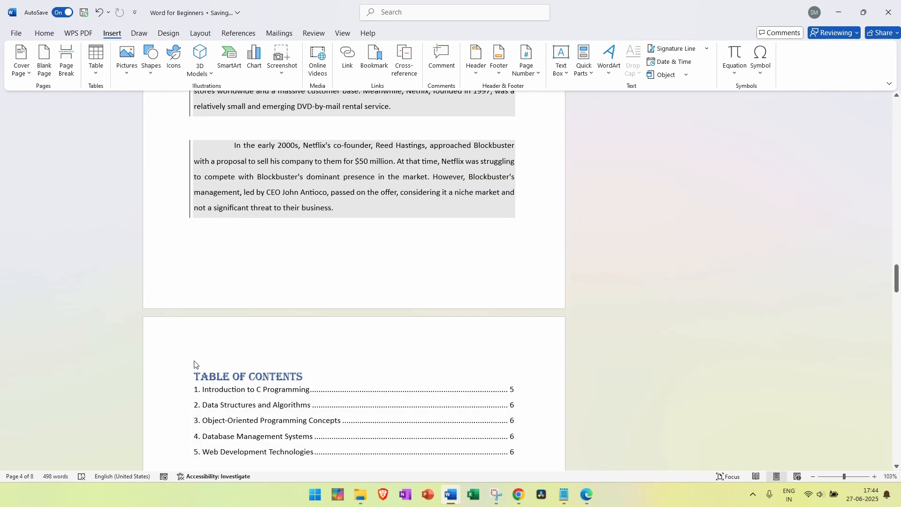
click(199, 379)
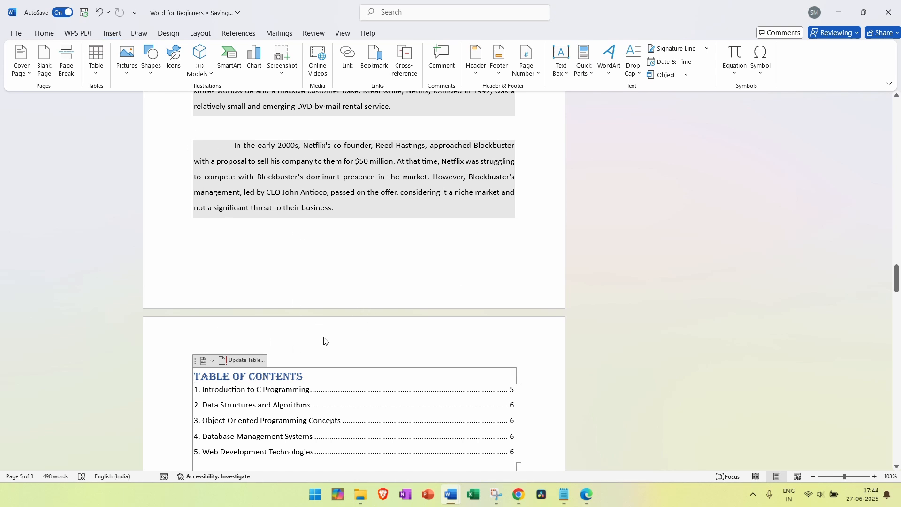
click(172, 366)
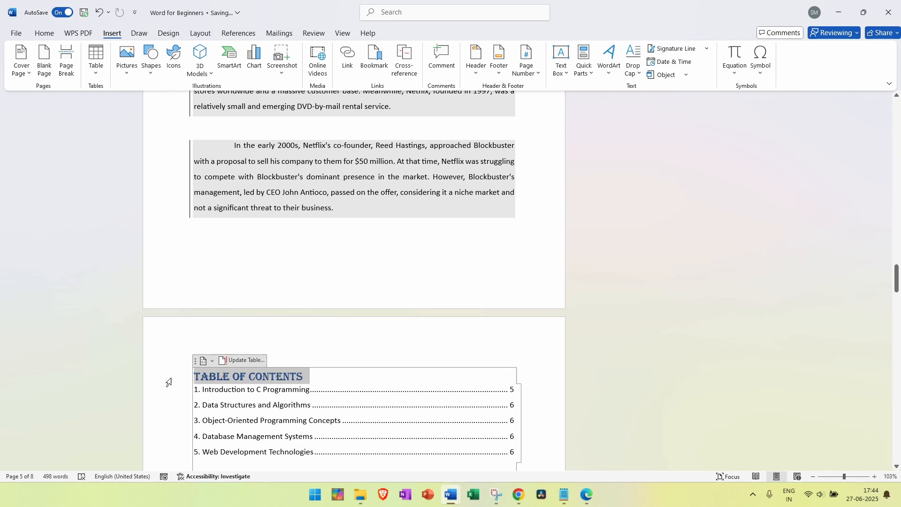
click(331, 336)
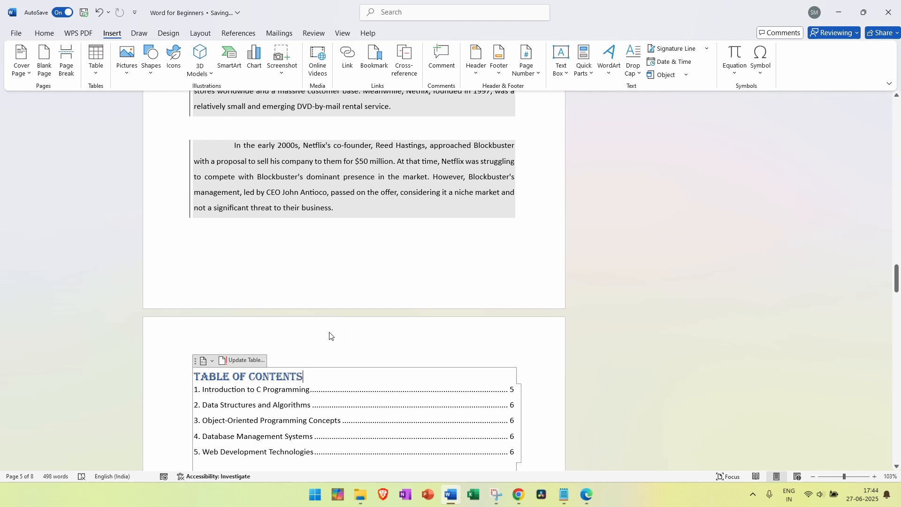
click(170, 350)
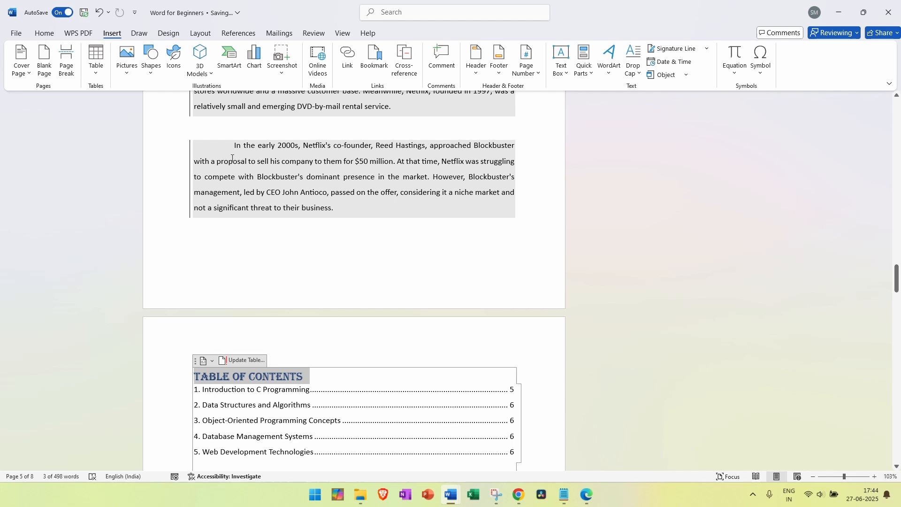
click(304, 195)
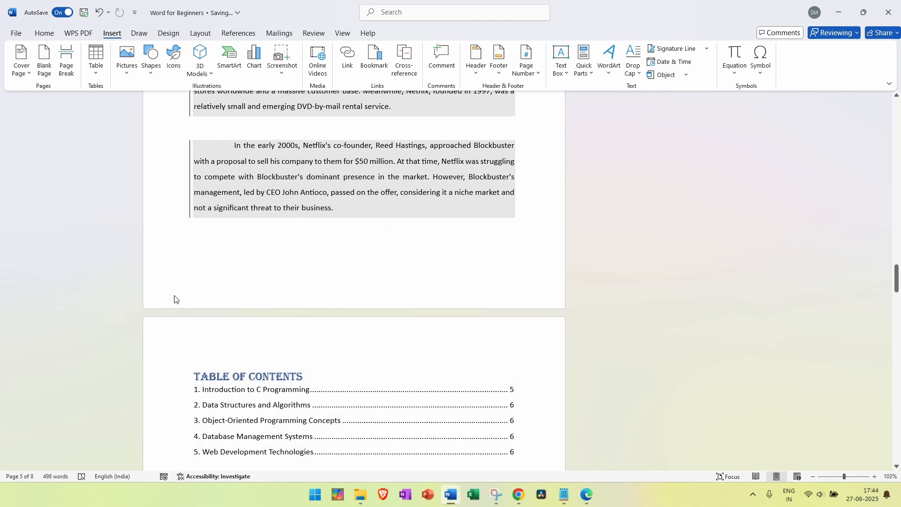
click(341, 306)
Insert a blank page at the insertion point, then undo it
click(43, 55)
scroll(271, 249, down, 6)
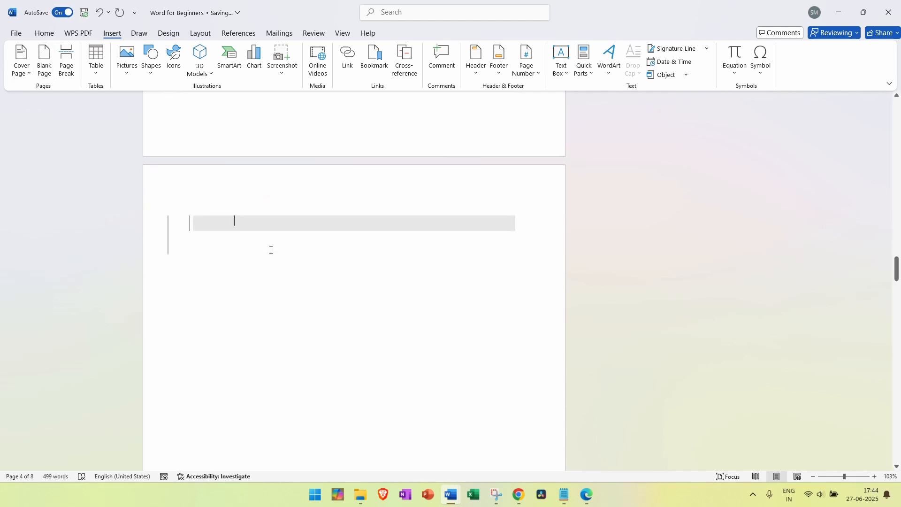
scroll(271, 250, down, 5)
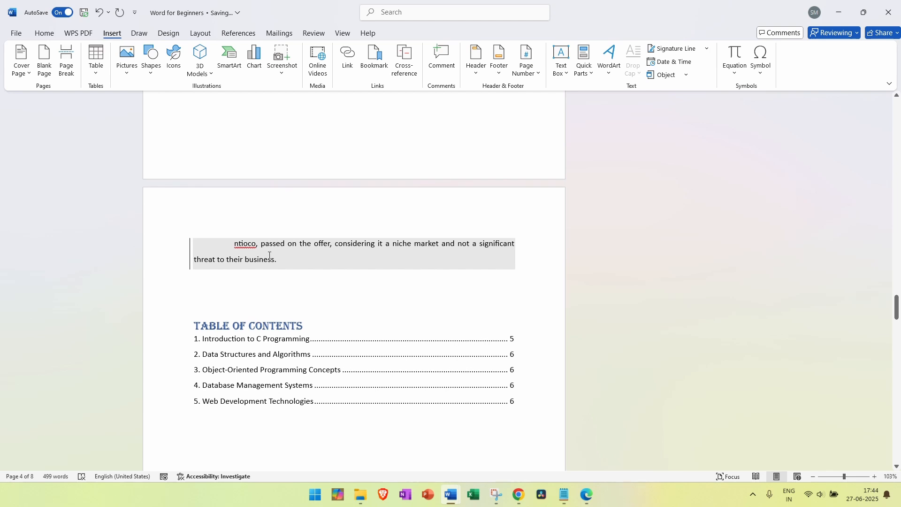
key(ctrl+z)
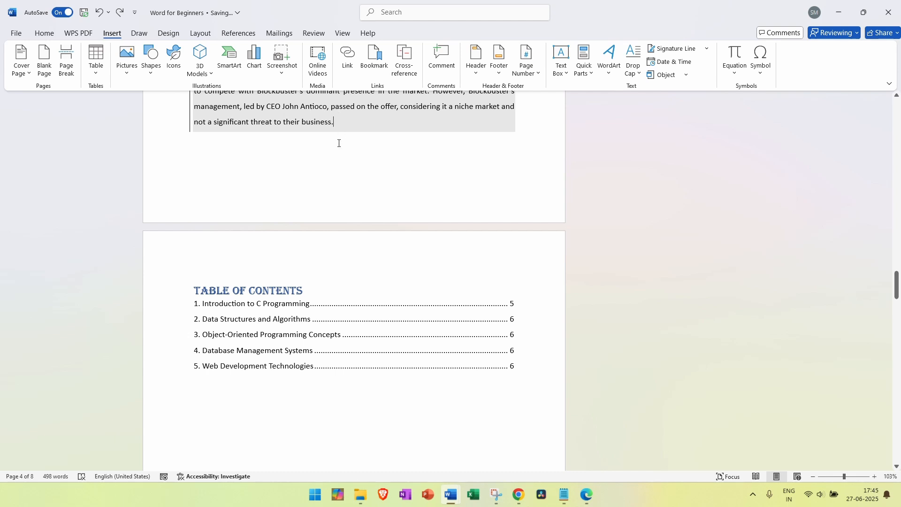
Add a blank page below the Netflix paragraph, review it, and undo so Table of Contents follows directly
click(283, 169)
click(42, 64)
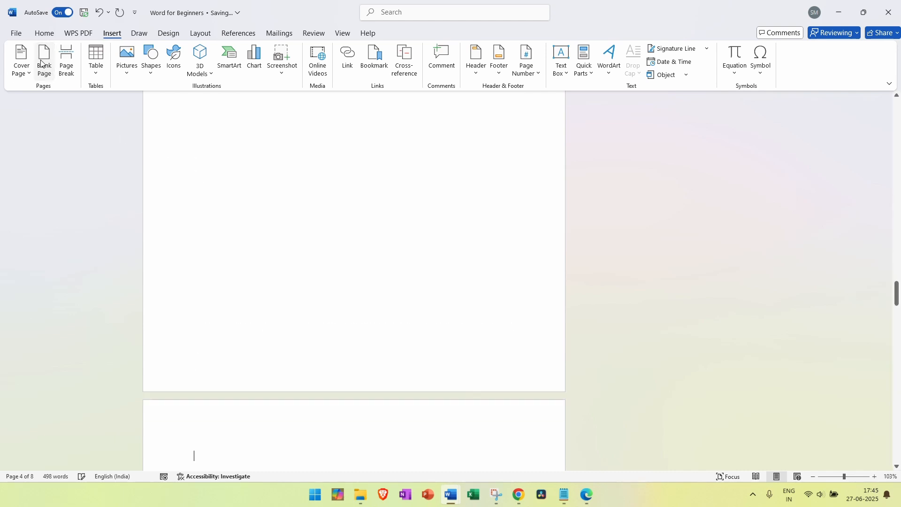
scroll(289, 216, up, 2)
scroll(288, 218, up, 8)
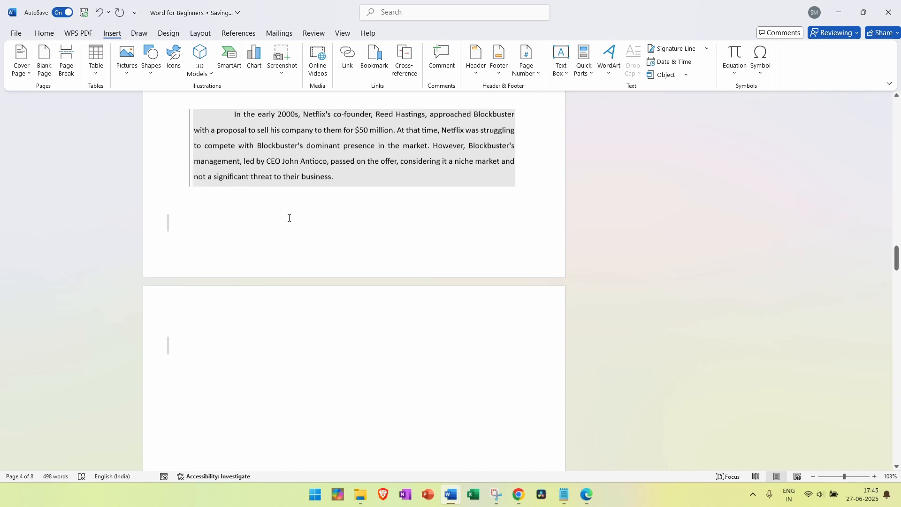
scroll(288, 218, down, 10)
scroll(288, 217, down, 8)
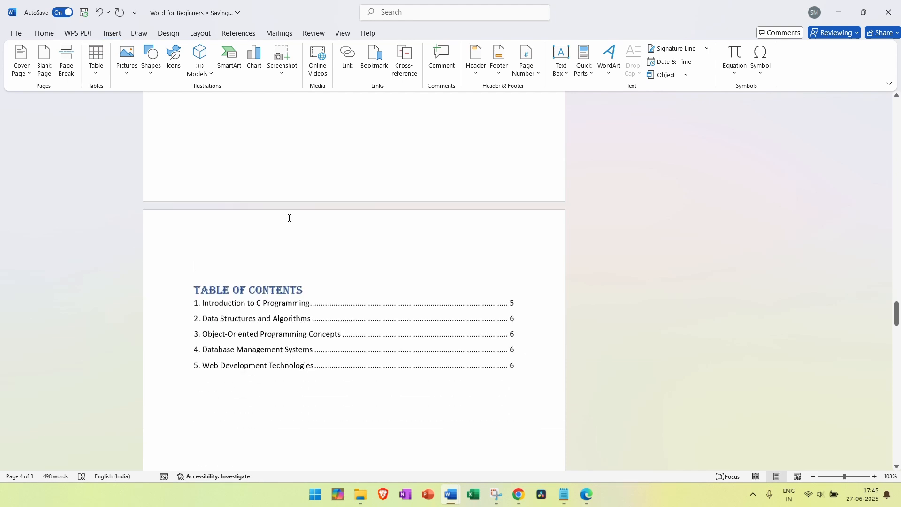
scroll(290, 225, up, 9)
scroll(296, 244, up, 3)
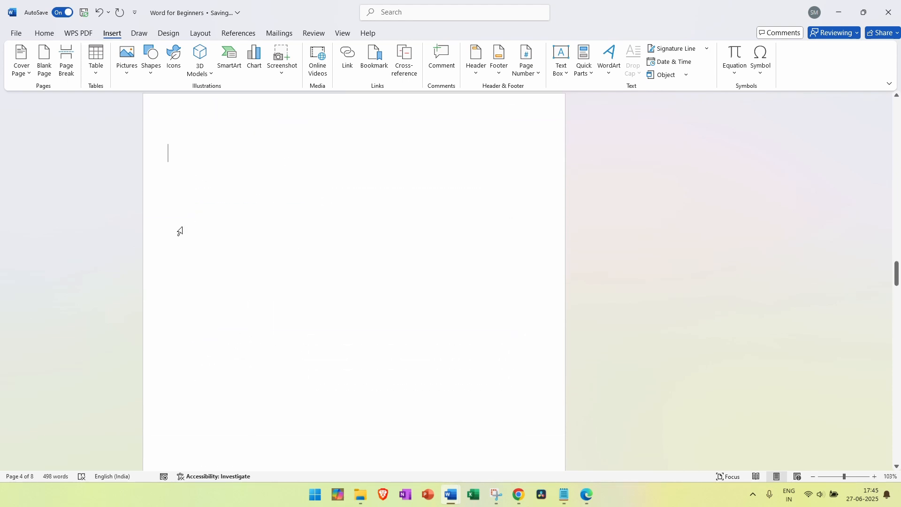
scroll(357, 261, up, 3)
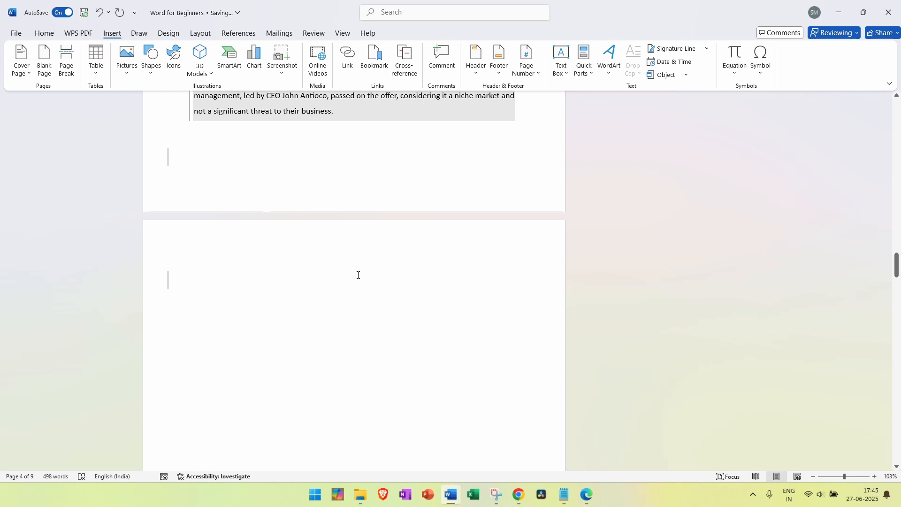
key(ctrl+z)
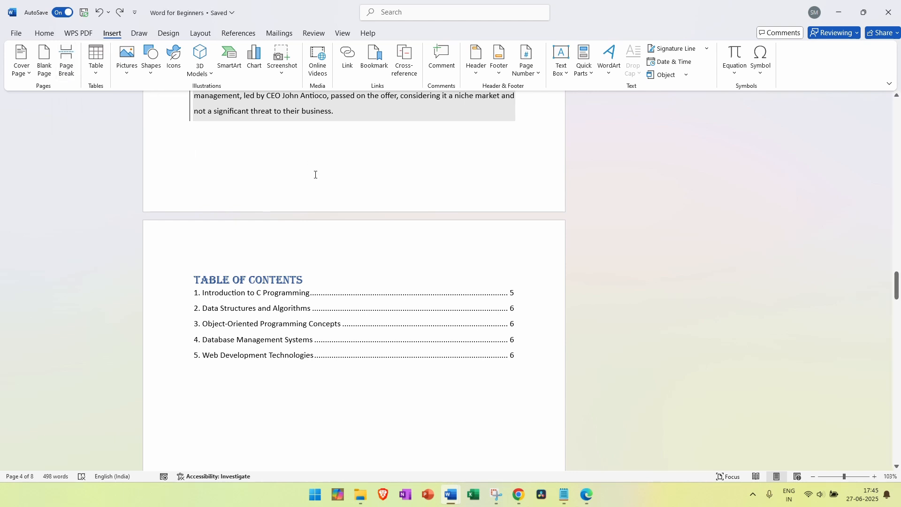
scroll(316, 174, up, 3)
click(306, 265)
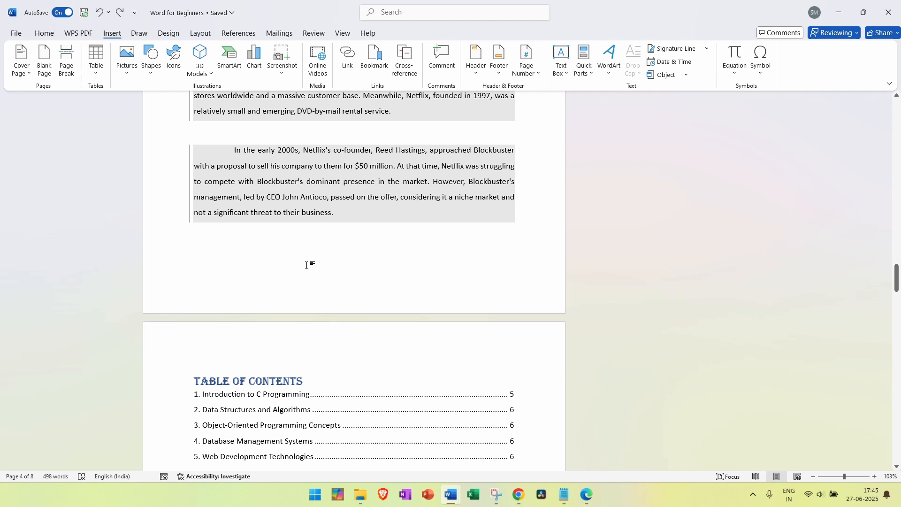
scroll(317, 268, down, 4)
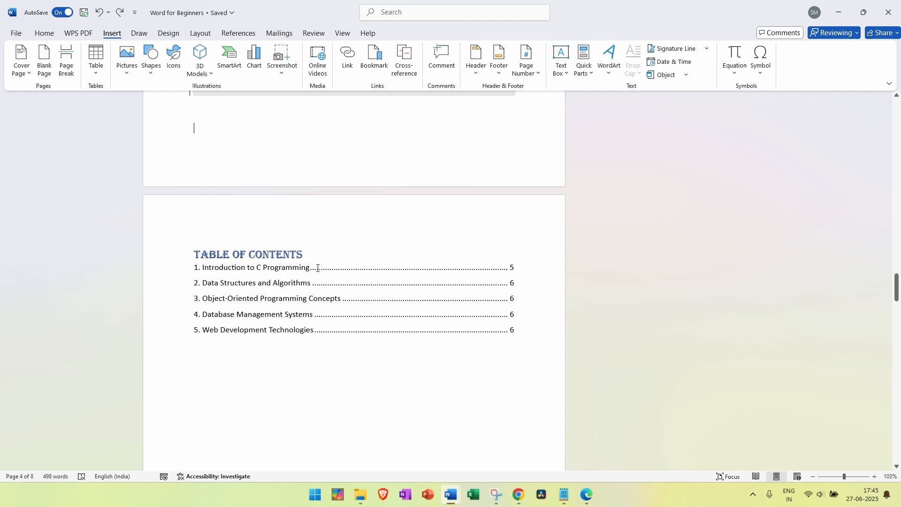
scroll(316, 267, up, 14)
scroll(317, 268, up, 16)
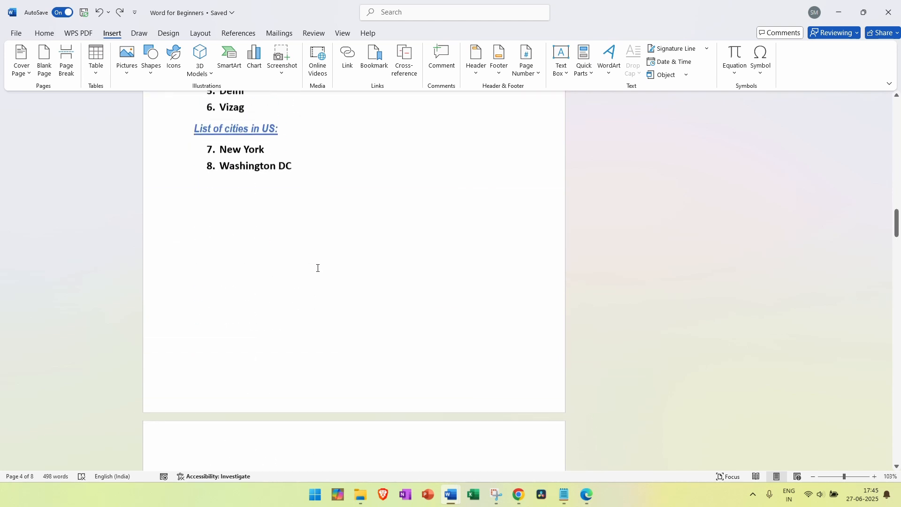
scroll(317, 268, down, 1)
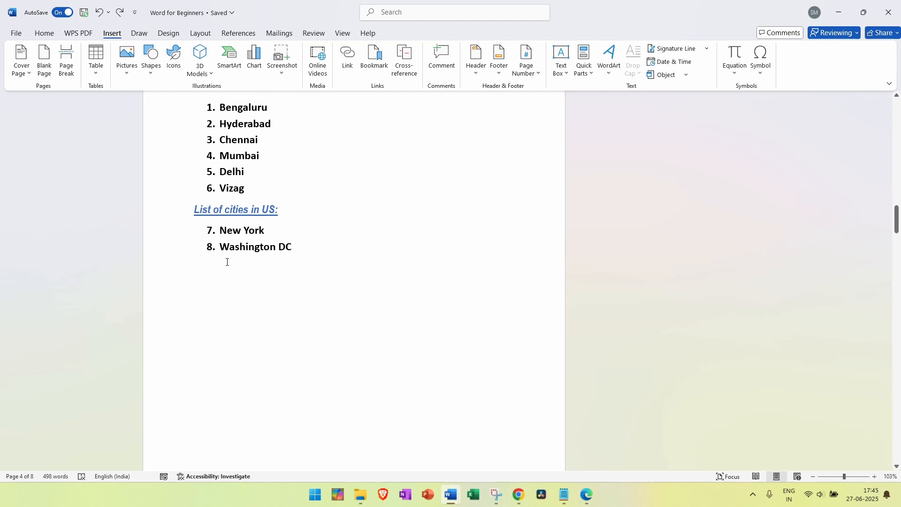
scroll(227, 261, down, 14)
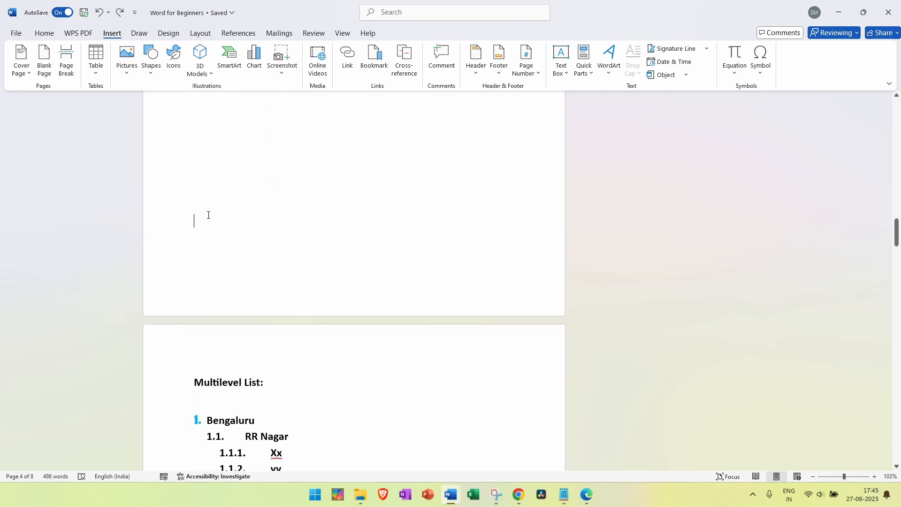
mouse_move(193, 378)
mouse_down()
mouse_move(278, 380)
mouse_move(189, 371)
mouse_up()
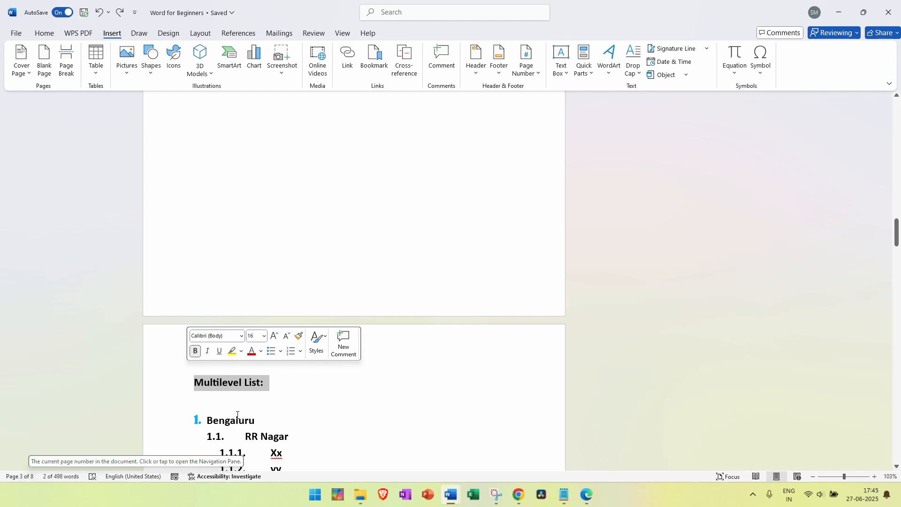
click(234, 394)
click(195, 377)
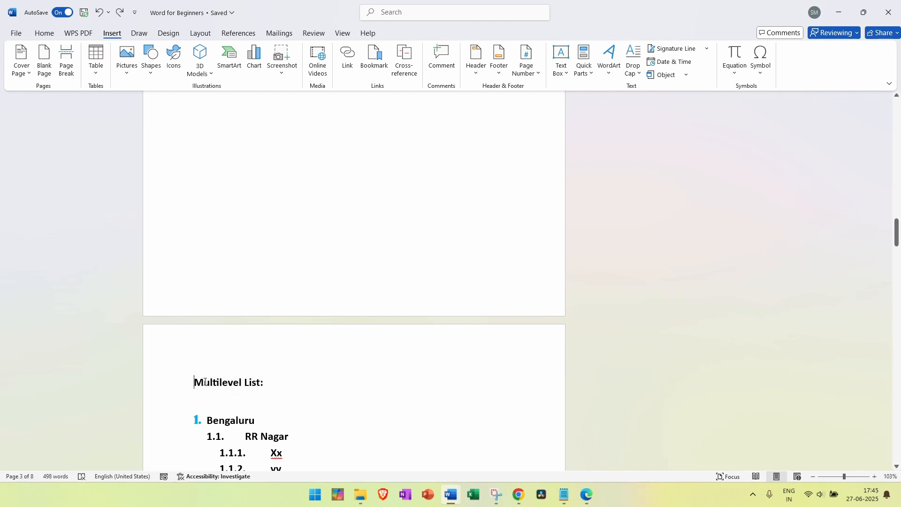
scroll(229, 271, up, 3)
click(228, 234)
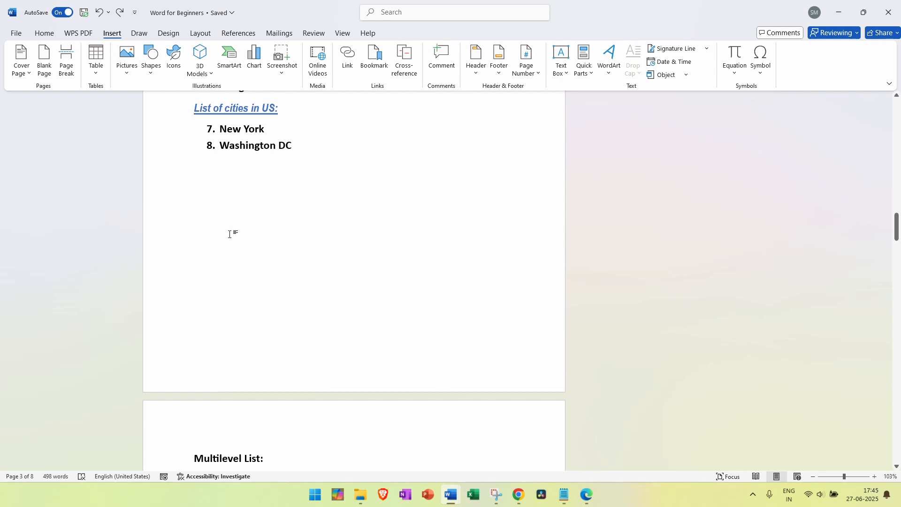
Type placeholder lines 'xyz........', '..z.dasnd' and 'asda;as' below Washington DC
text(xyz)
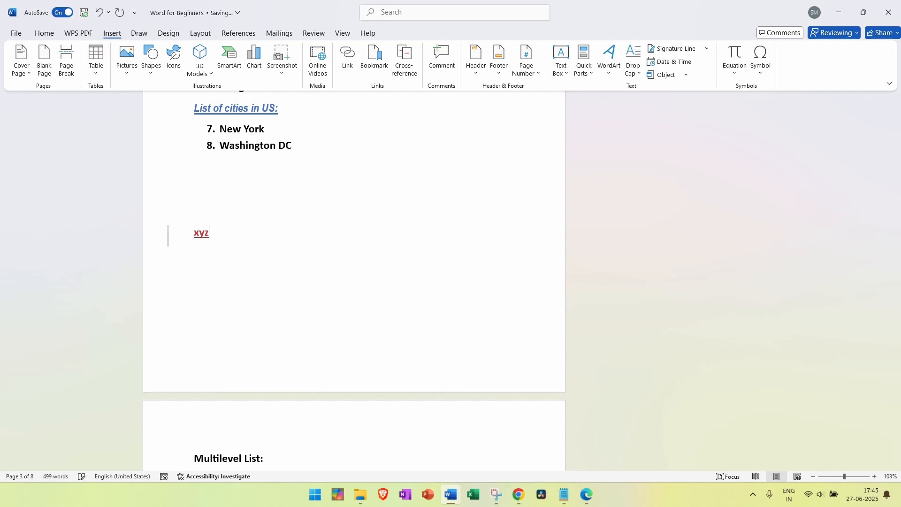
text(........)
key(Return)
text(..z.dasnd)
key(Return)
text(asd)
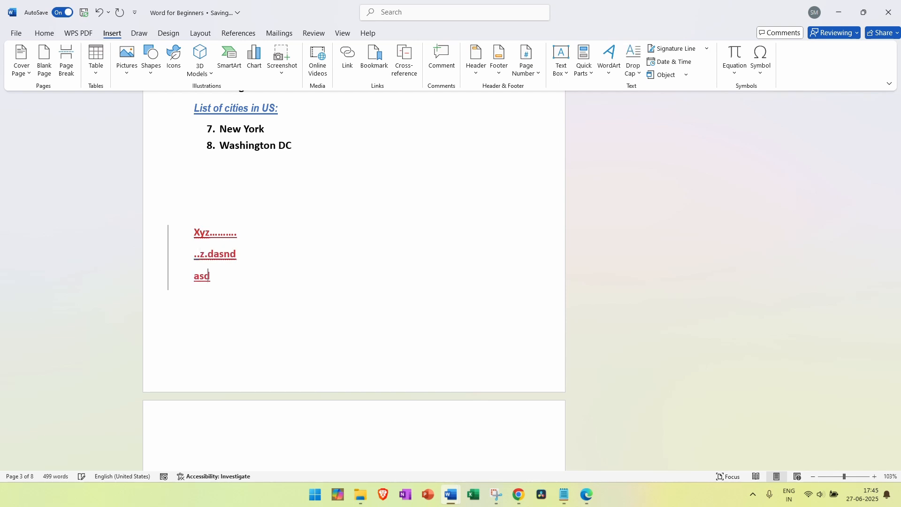
text(a;as)
key(Return)
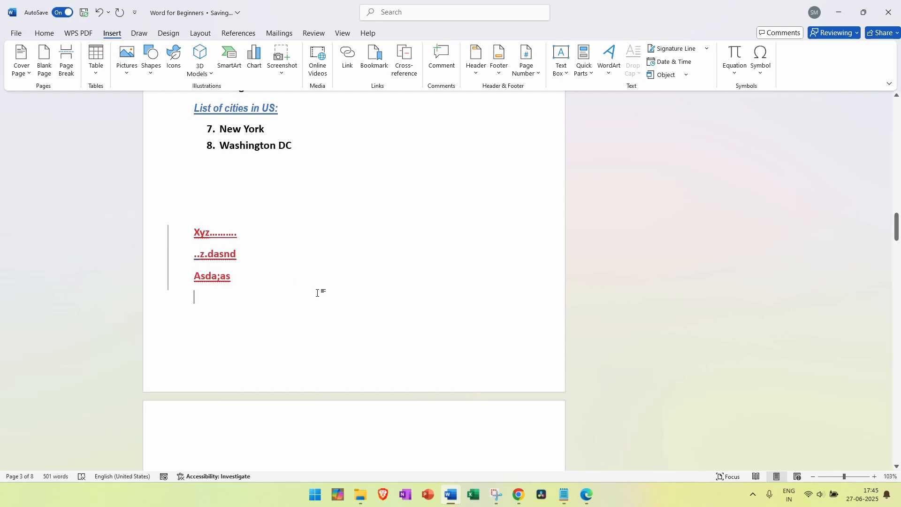
scroll(314, 295, down, 2)
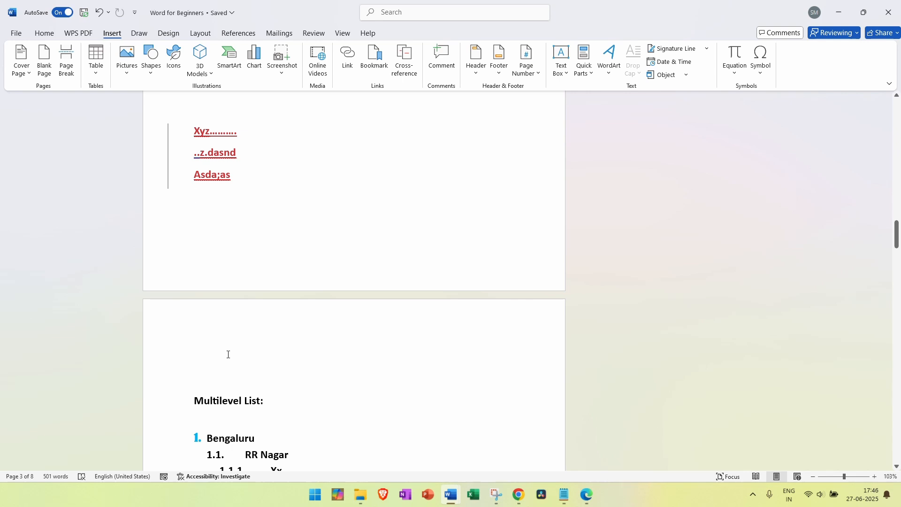
Add the placeholder lines 'nl' and 'Sdm', then select and deselect the placeholder block
text(nl)
key(Return)
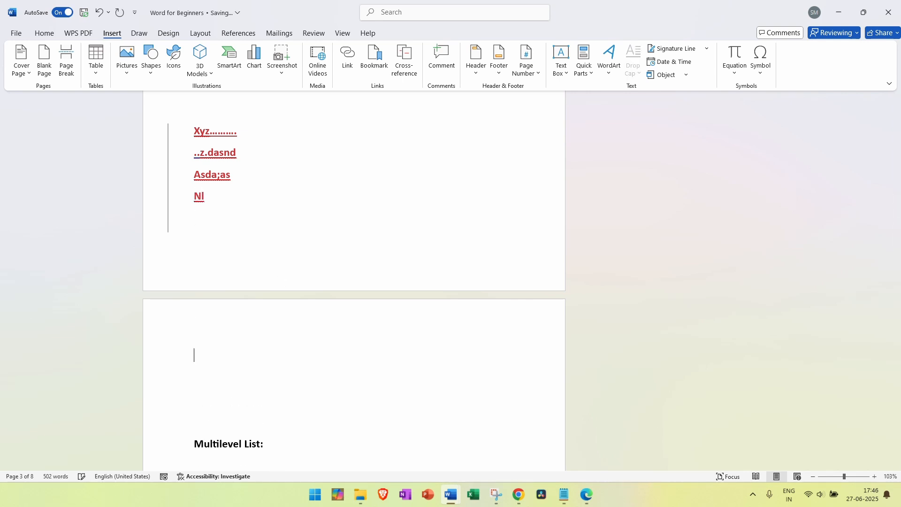
key(BackSpace)
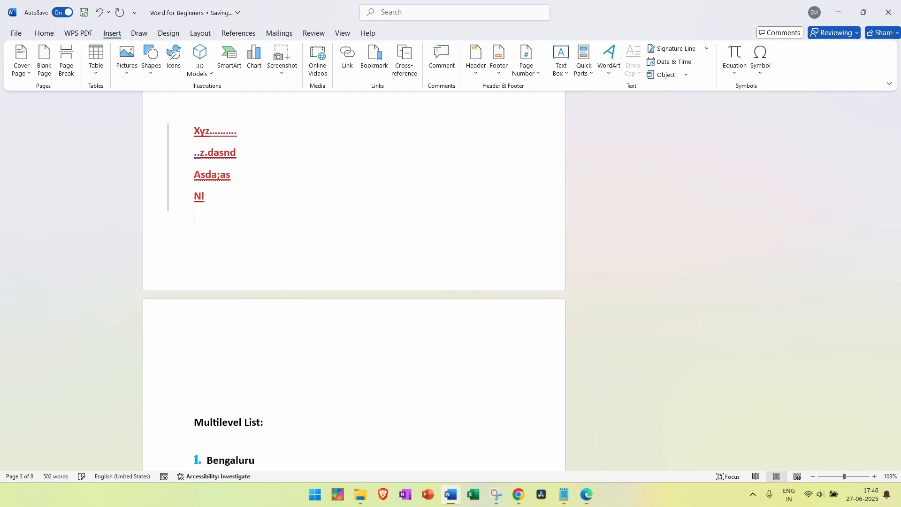
key(BackSpace)
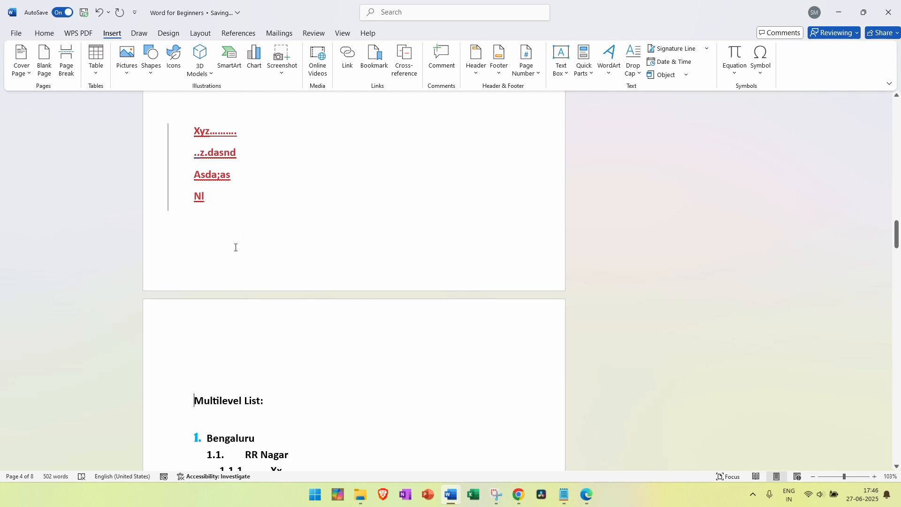
scroll(230, 235, up, 3)
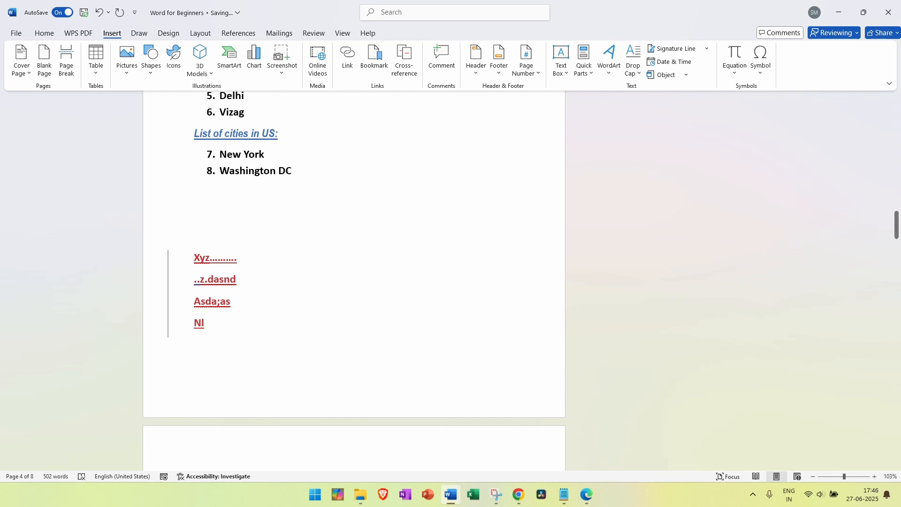
key(Return)
text(Sdm)
key(ctrl+shift+Up)
key(ctrl+shift+Up)
key(ctrl+shift+Up)
key(ctrl+shift+Up)
key(ctrl+shift+Up)
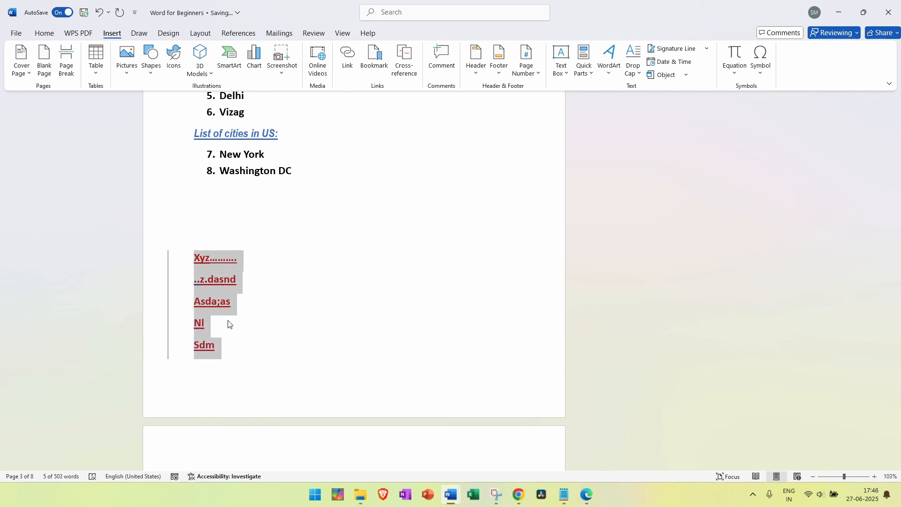
click(228, 324)
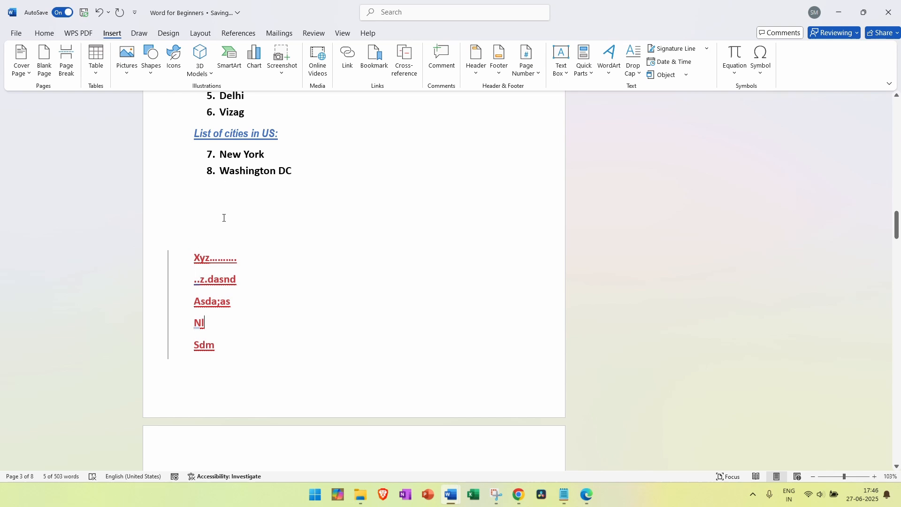
scroll(296, 264, down, 4)
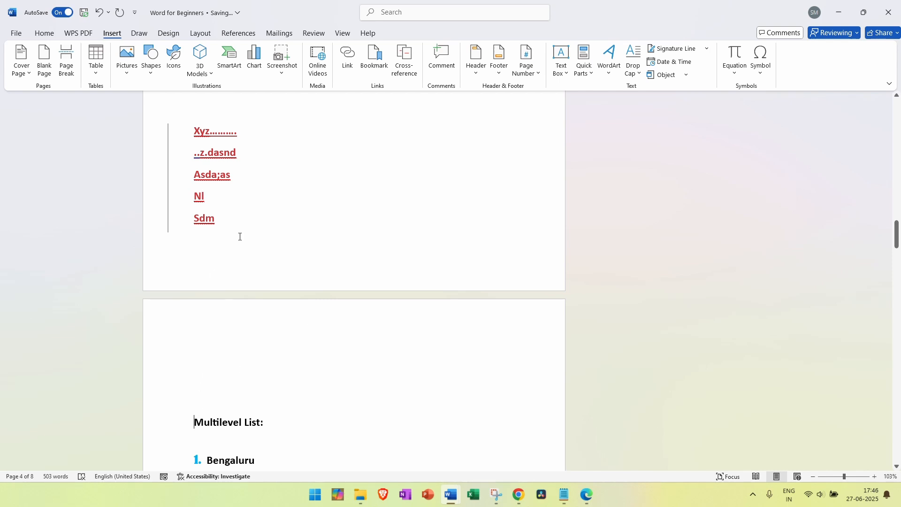
Delete the Xyz…Sdm placeholder block and set the cursor before the Multilevel List: heading
drag(239, 235, 177, 105)
key(Delete)
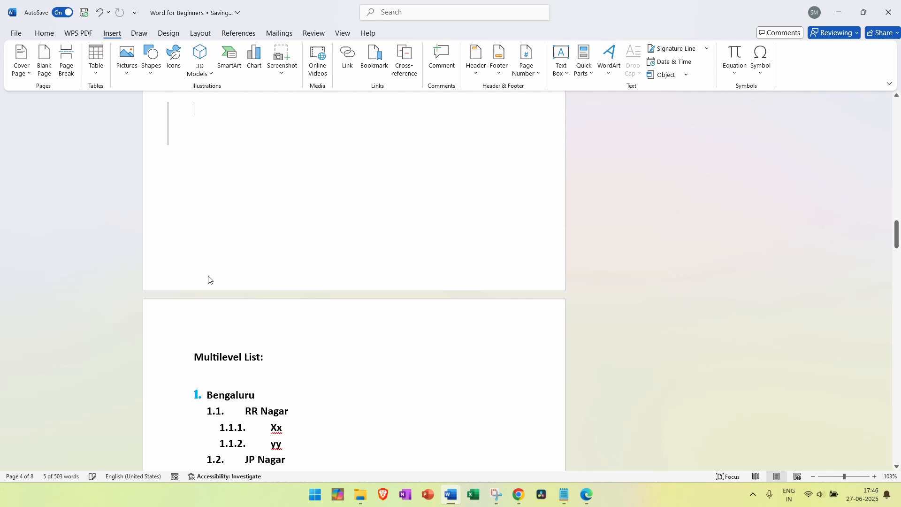
click(193, 351)
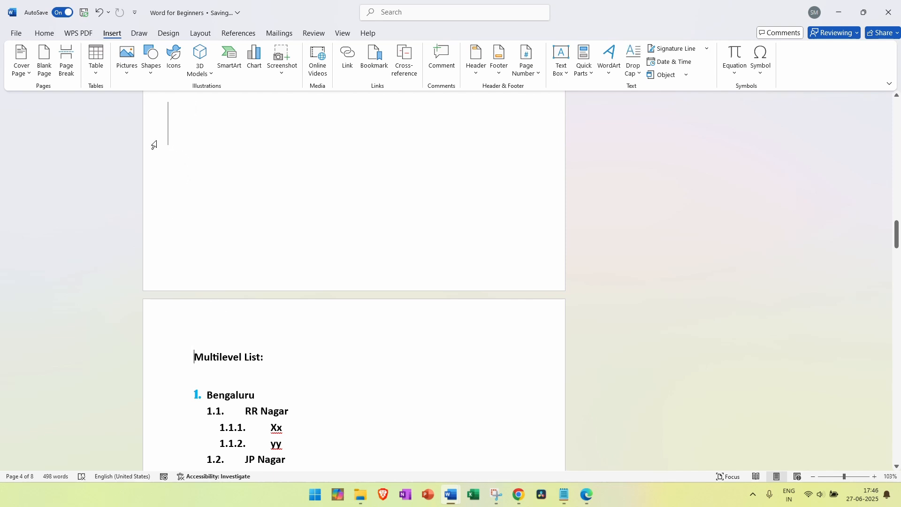
click(173, 143)
click(192, 266)
click(195, 356)
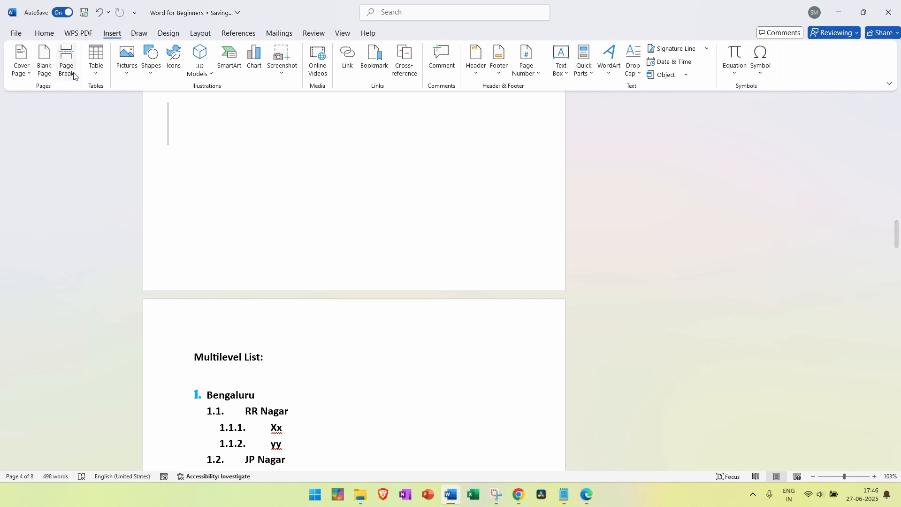
Insert a page break, type 'sdnasjdfnnadf' and 'dasdj', then undo the stray text
click(69, 59)
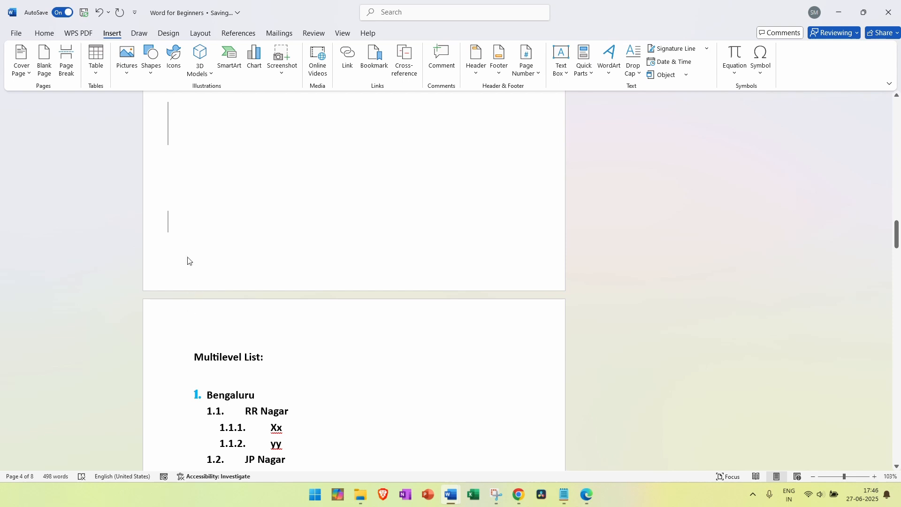
click(185, 243)
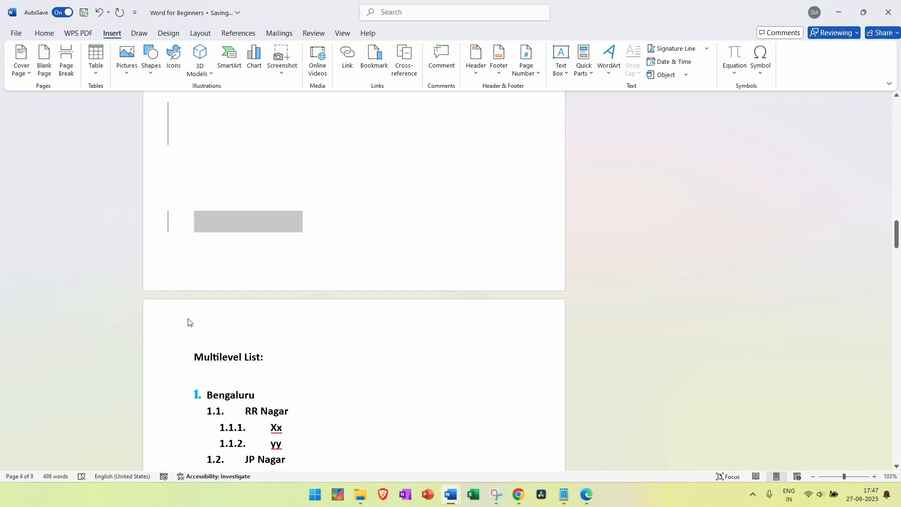
click(210, 229)
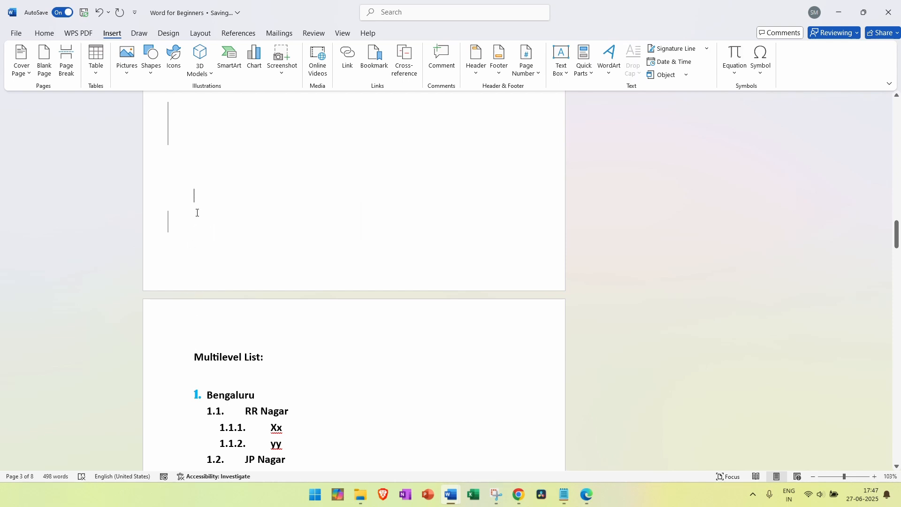
text(sdnasjdfnnadf)
key(Return)
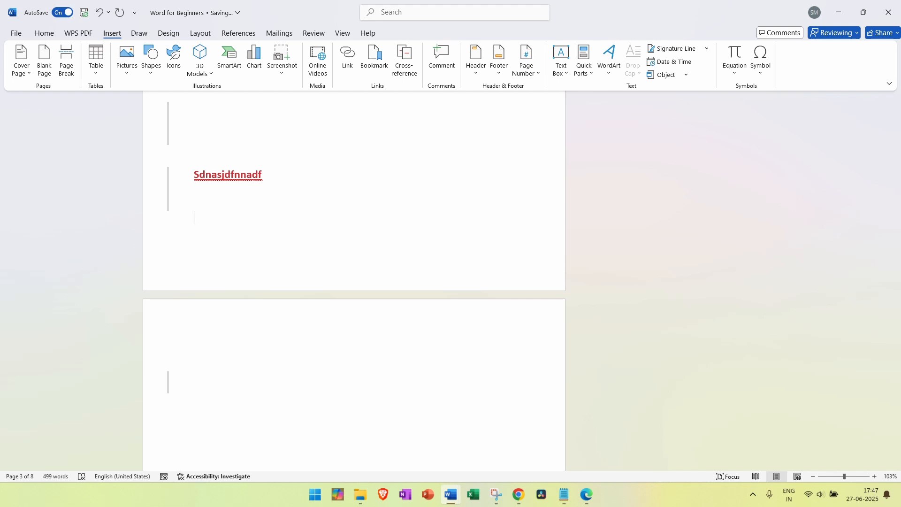
text(dasdj)
scroll(223, 226, down, 5)
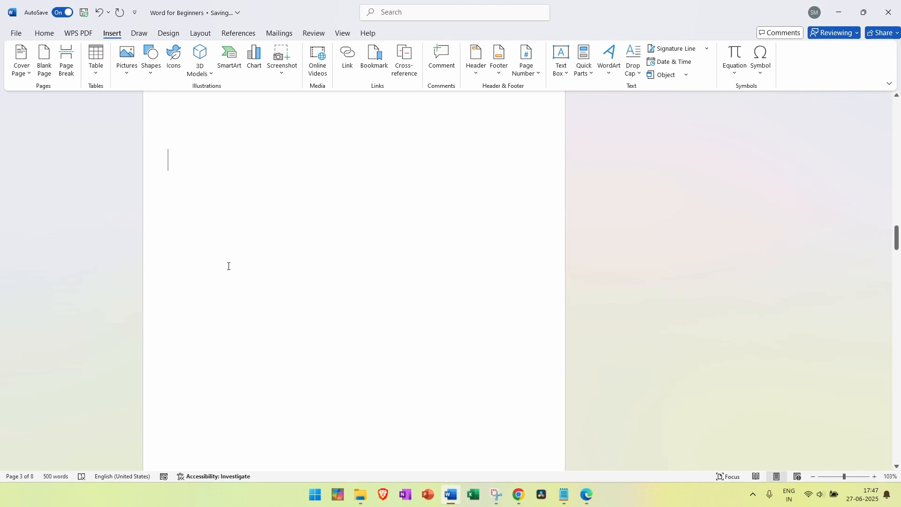
scroll(248, 258, down, 5)
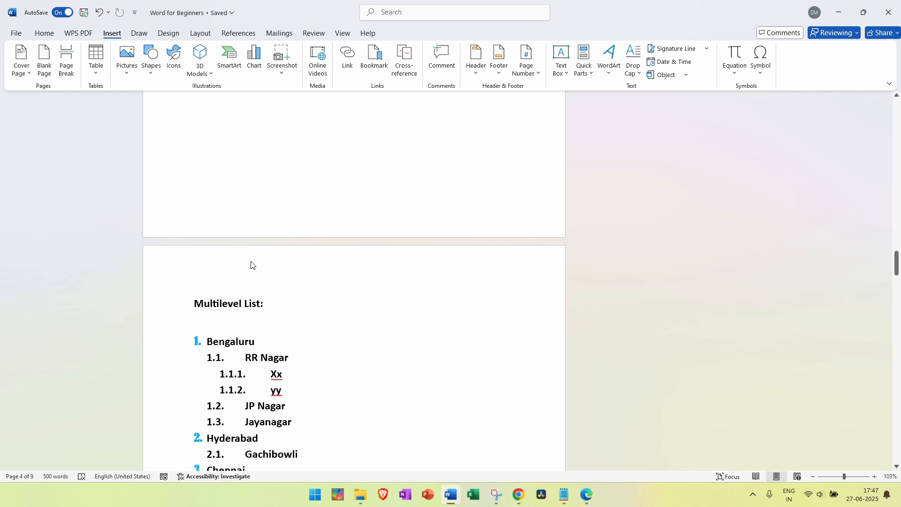
key(ctrl+z)
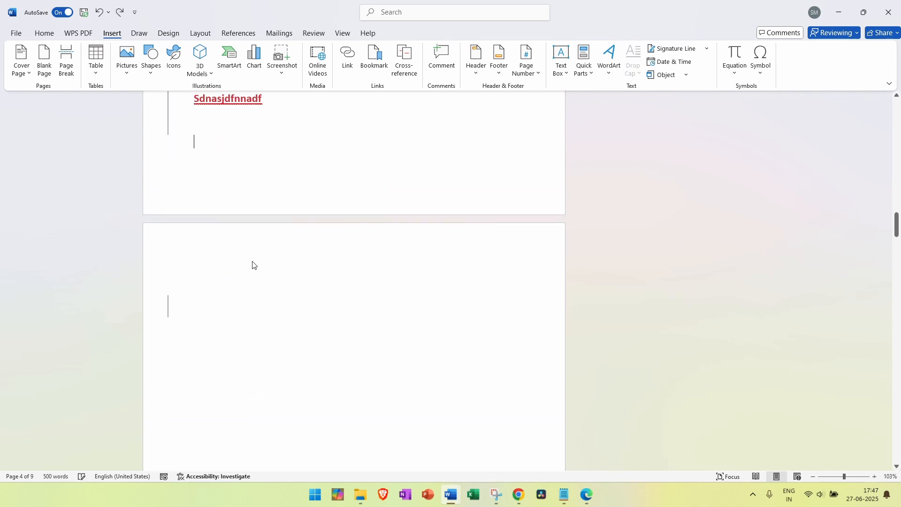
key(ctrl+z)
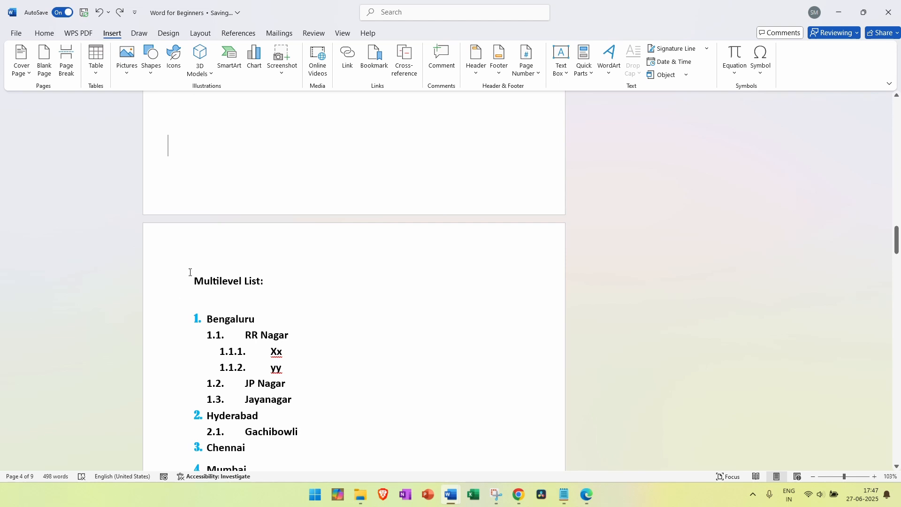
Type 'abcx' on the empty page-3 line, add a page break, and type 'dalws' on the new page
click(190, 272)
click(190, 167)
text(abcx)
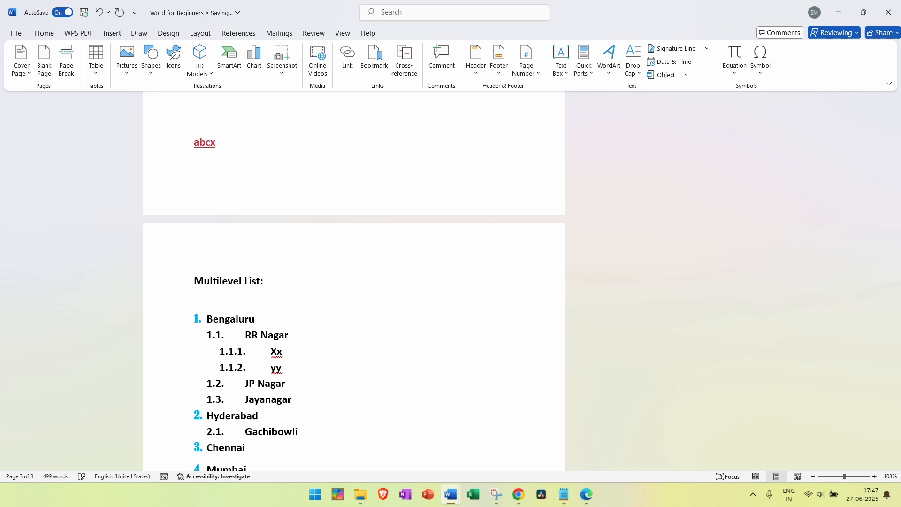
key(ctrl+Return)
text(dalws)
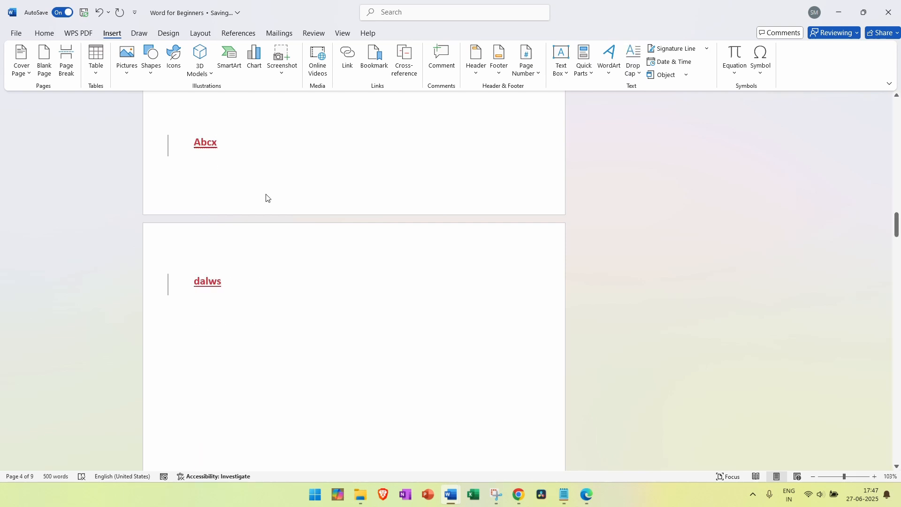
scroll(263, 211, down, 10)
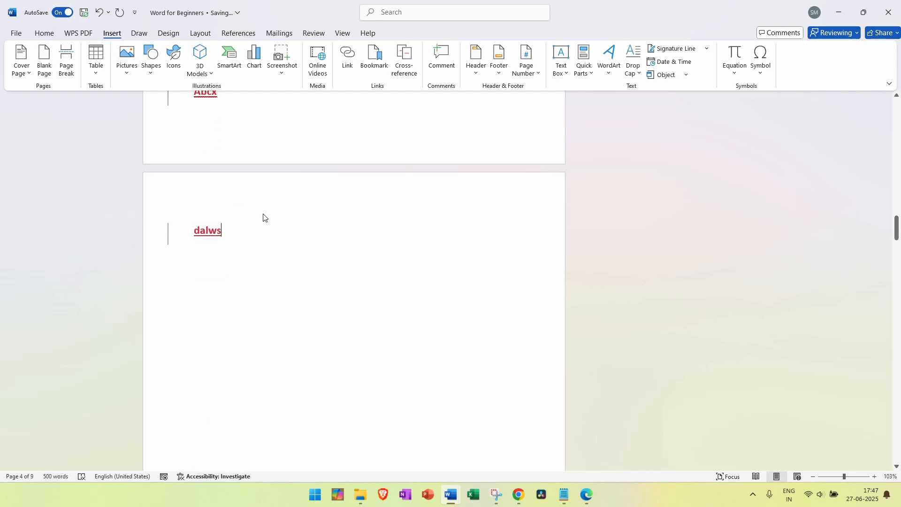
scroll(265, 260, down, 3)
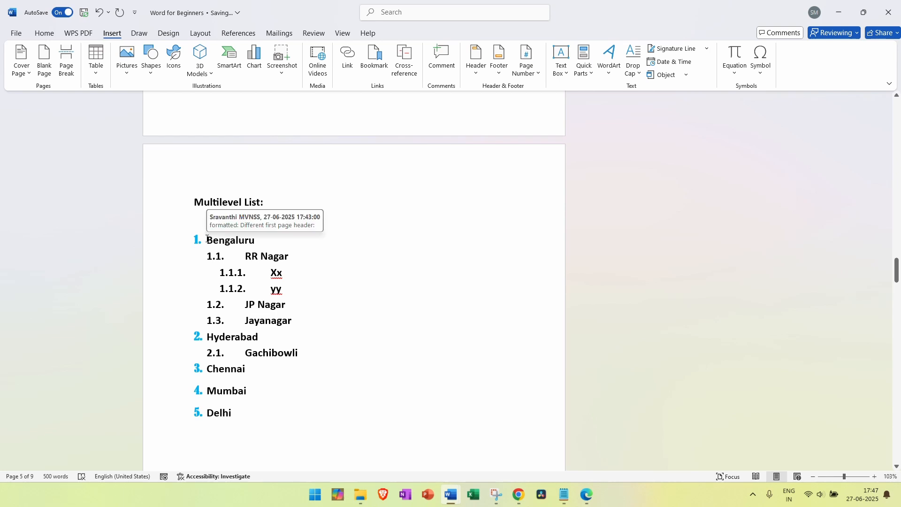
Check the Multilevel List heading and list by selecting them, then undo the sample text and page break
drag(199, 201, 262, 203)
click(196, 205)
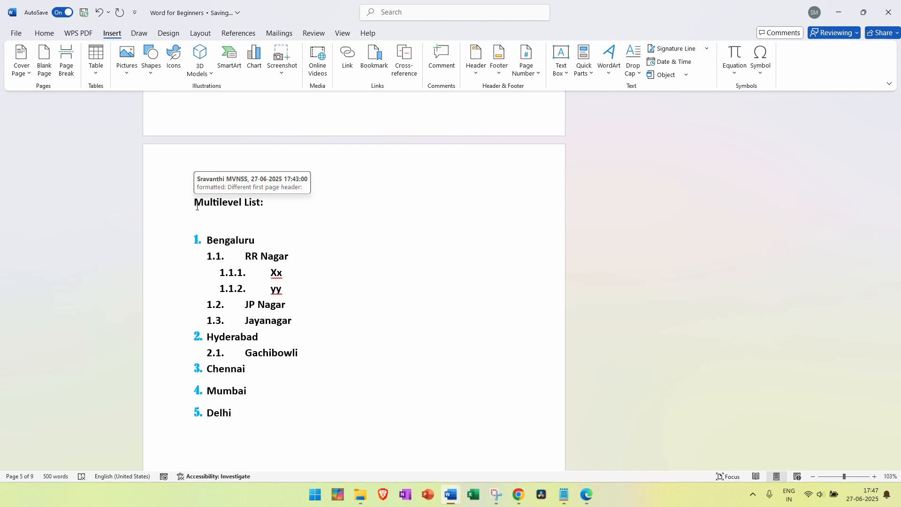
drag(173, 201, 195, 214)
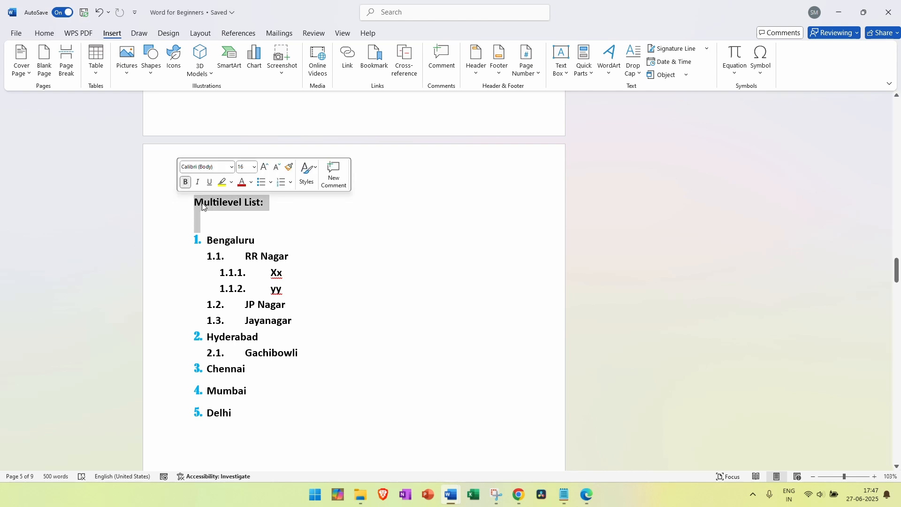
click(218, 208)
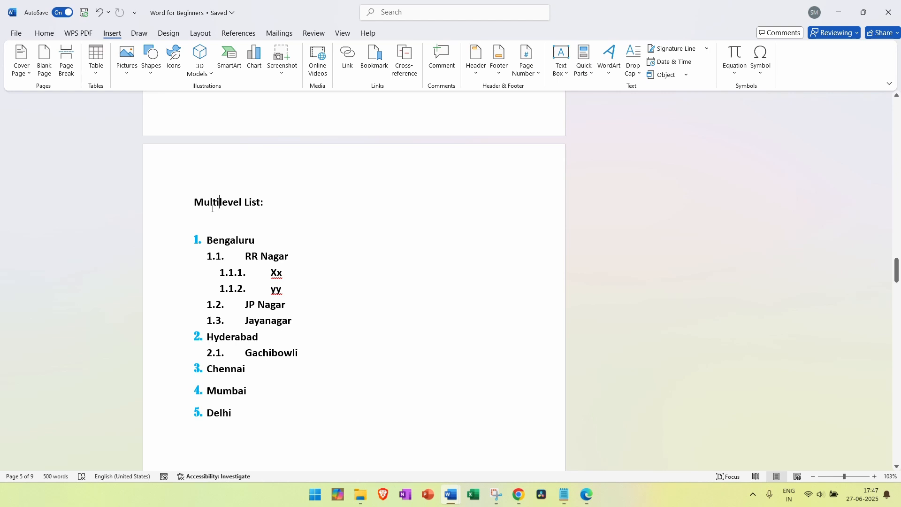
drag(190, 194, 270, 413)
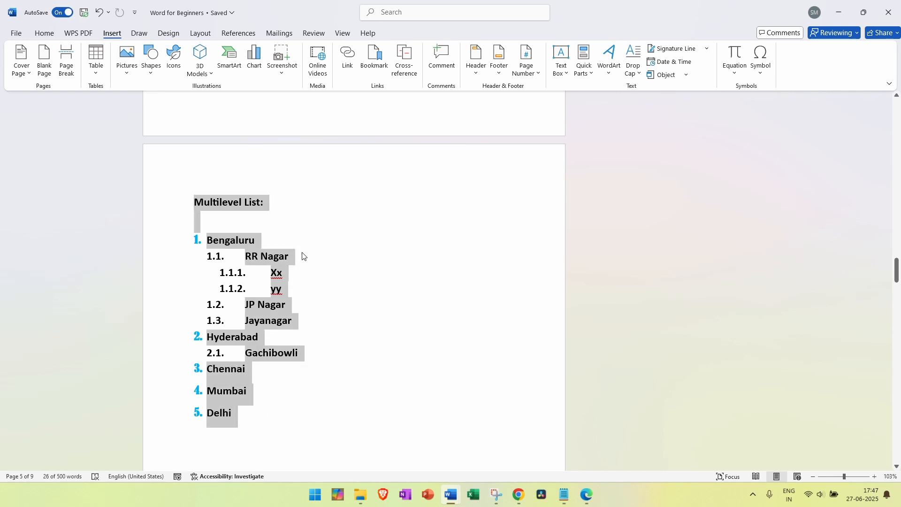
click(205, 199)
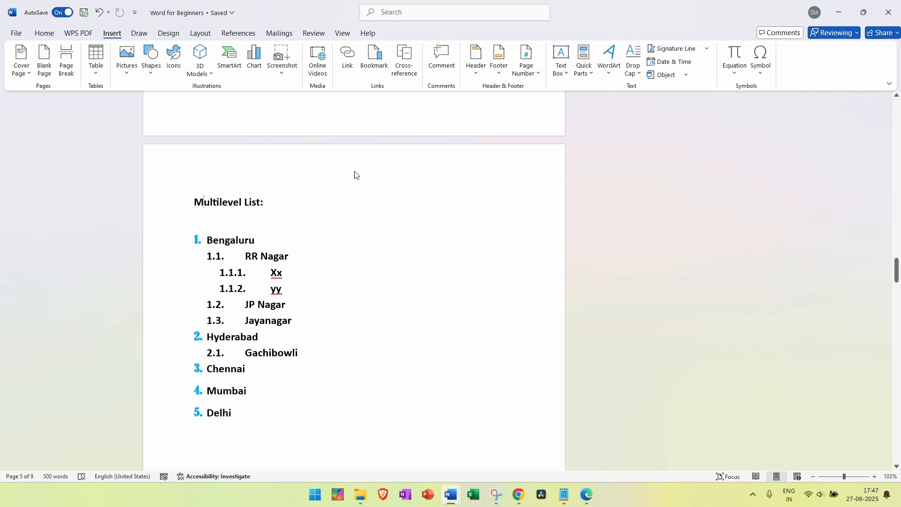
scroll(361, 155, up, 6)
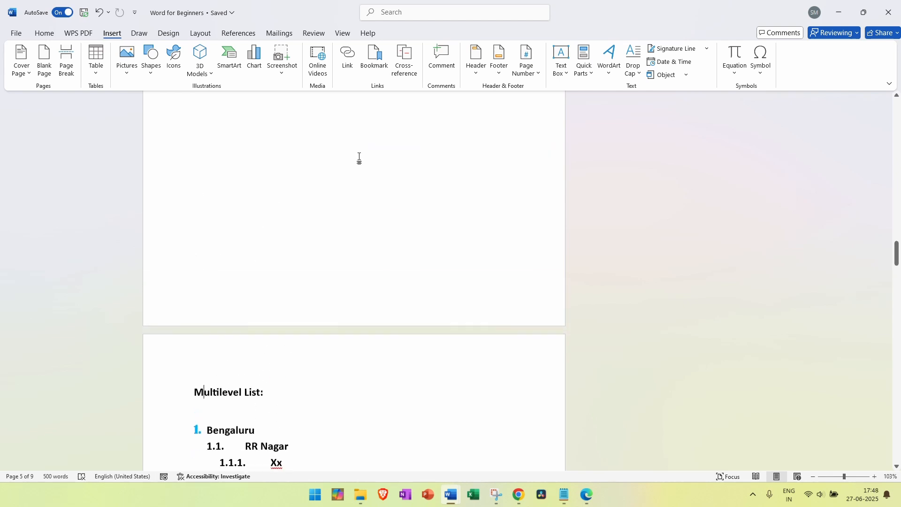
key(ctrl+z)
key(ctrl+z)
key(ctrl+z)
key(ctrl+z)
key(ctrl+z)
key(ctrl+z)
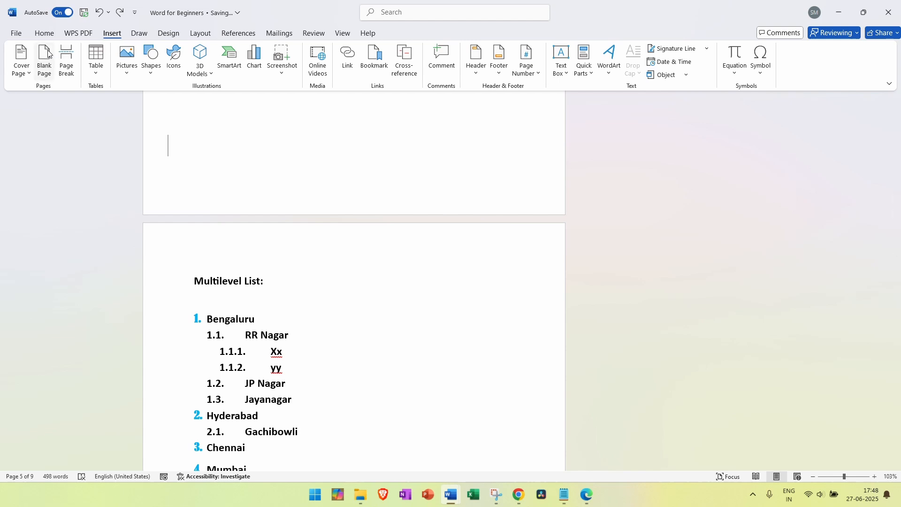
click(44, 34)
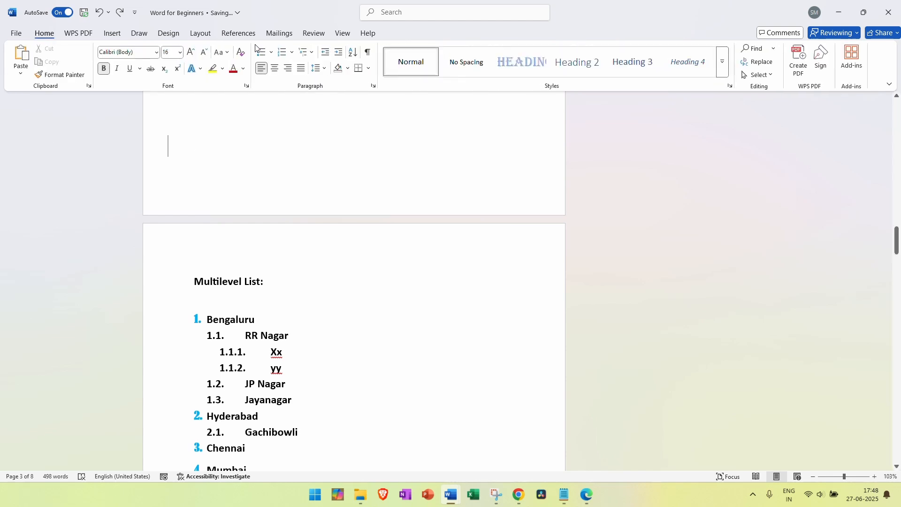
click(369, 53)
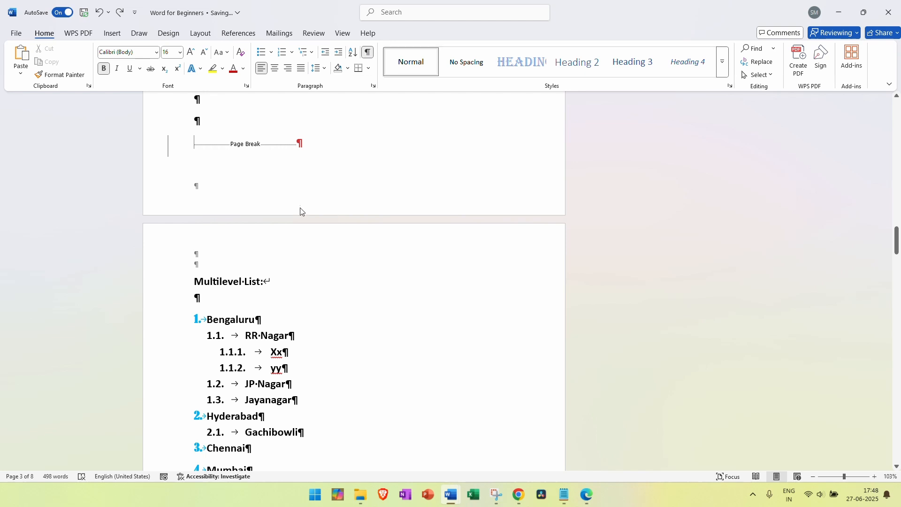
drag(196, 144, 303, 139)
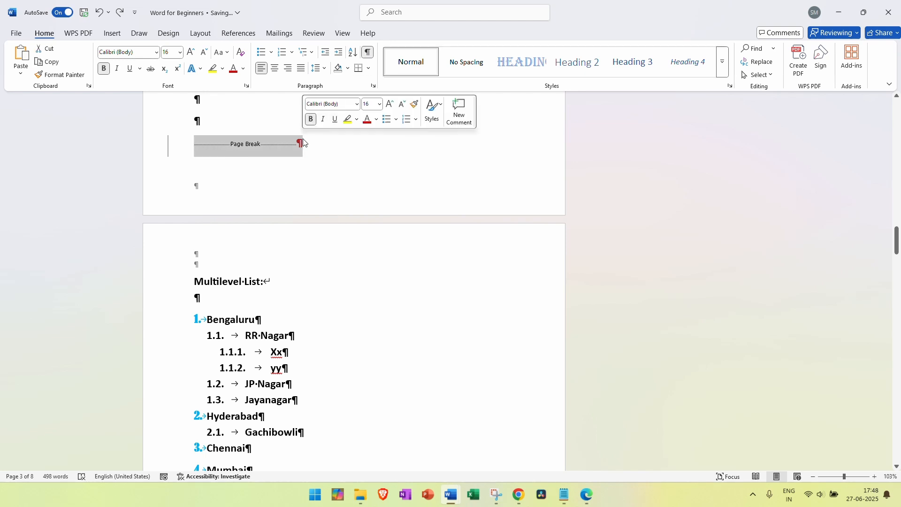
click(200, 120)
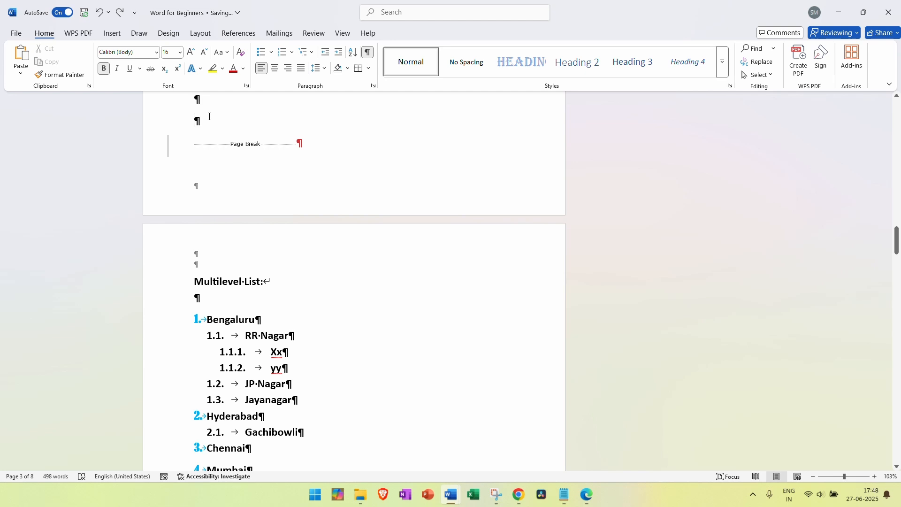
click(290, 336)
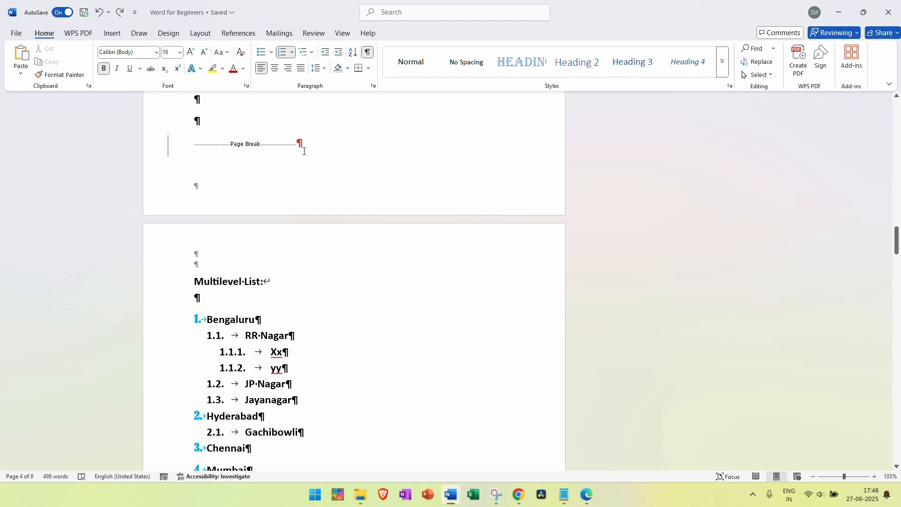
drag(301, 144, 200, 150)
click(217, 151)
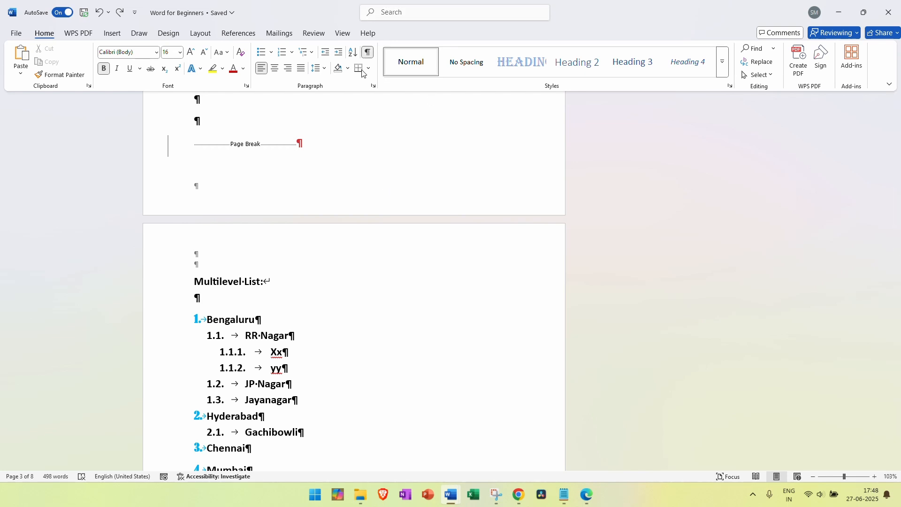
scroll(255, 257, up, 4)
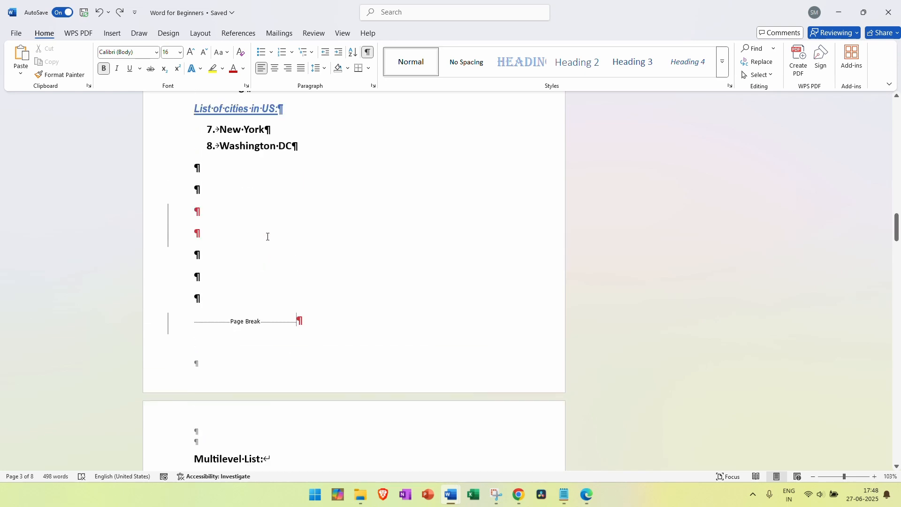
click(369, 54)
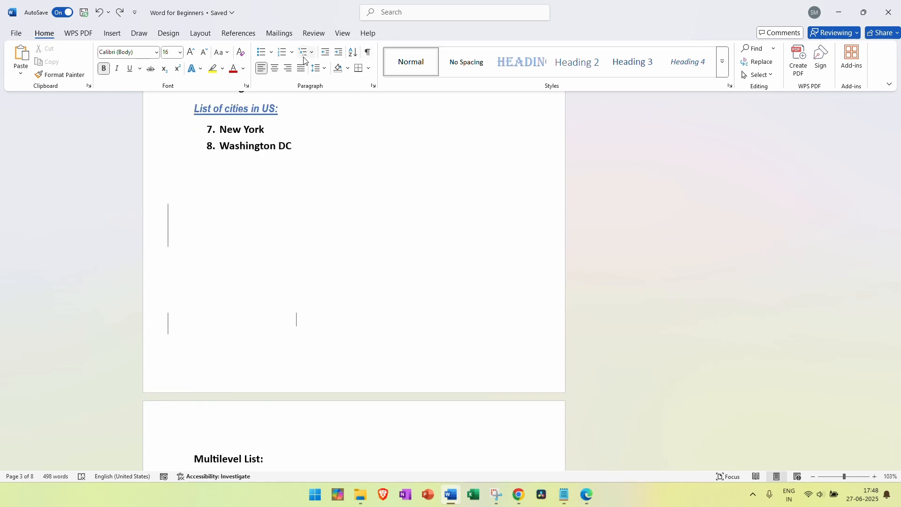
click(111, 35)
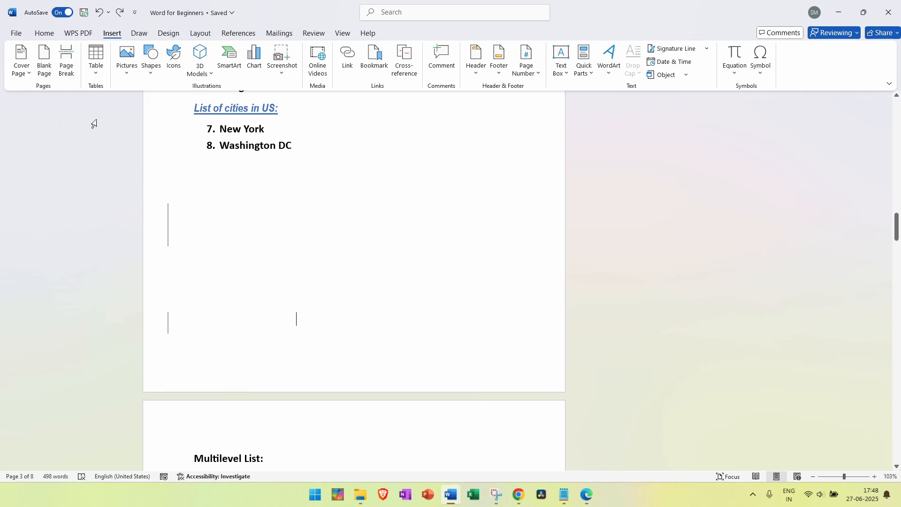
Scroll to the Blockbuster paragraphs and open the Table dropdown on the Insert tab
scroll(271, 165, down, 10)
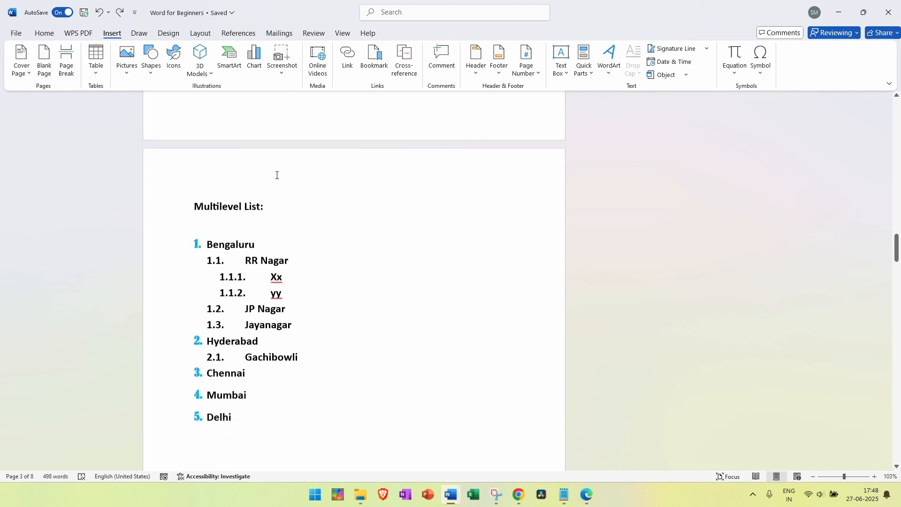
click(95, 70)
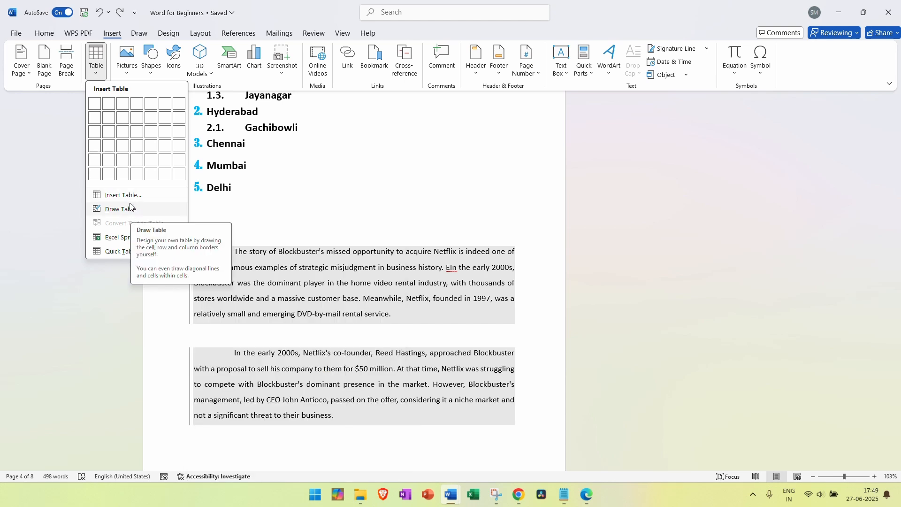
click(122, 208)
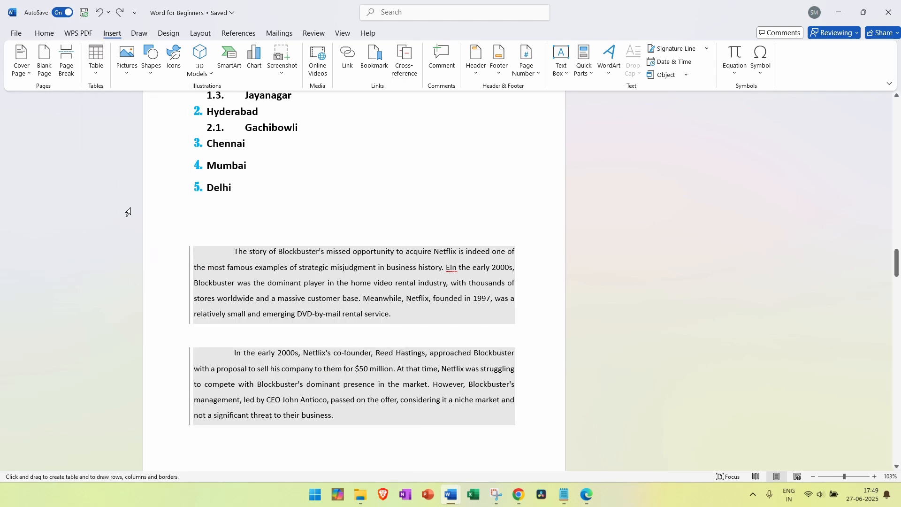
scroll(290, 218, down, 12)
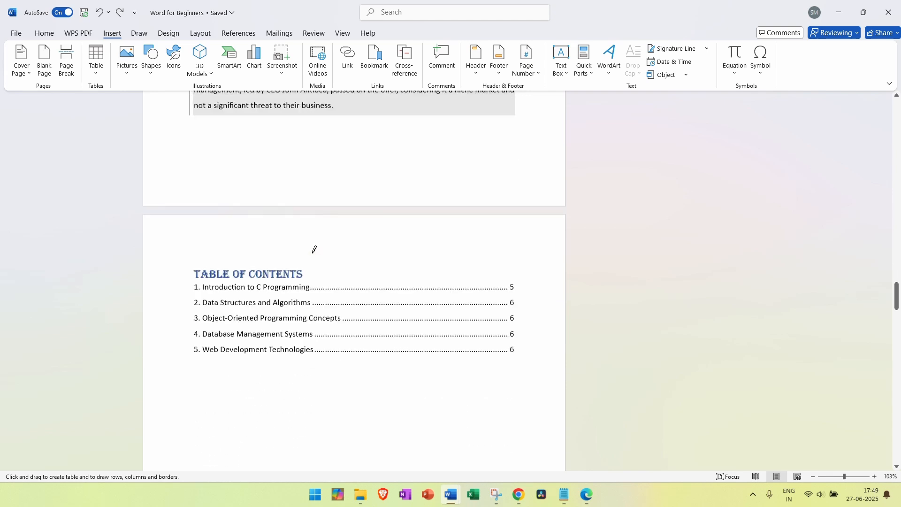
mouse_move(200, 190)
mouse_down()
mouse_move(305, 251)
mouse_move(407, 261)
mouse_up()
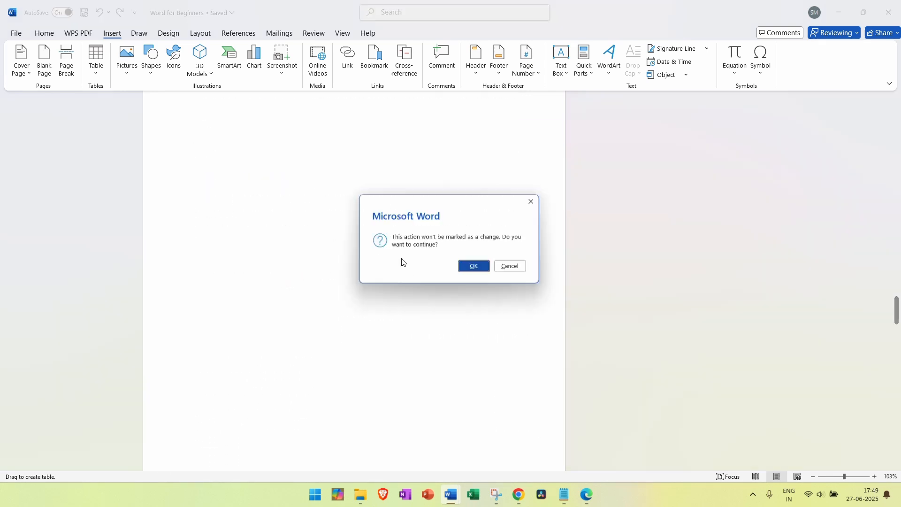
click(488, 268)
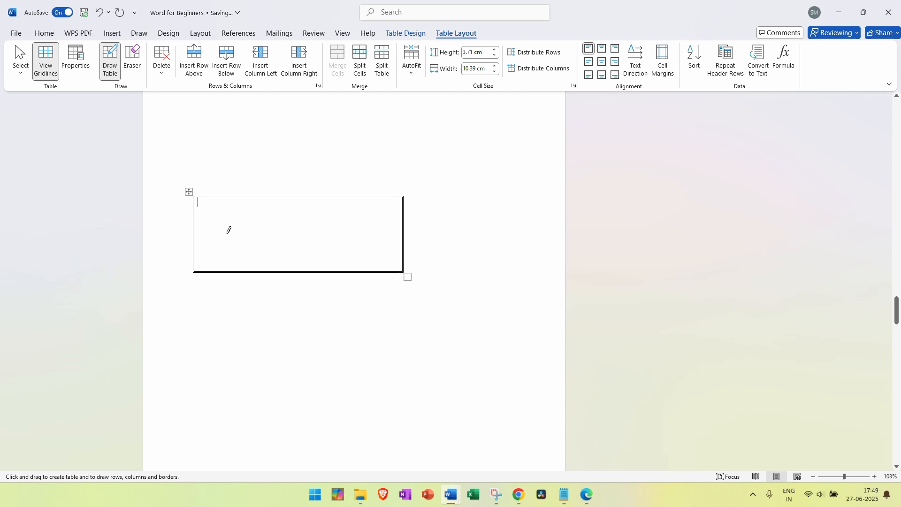
drag(200, 215, 410, 217)
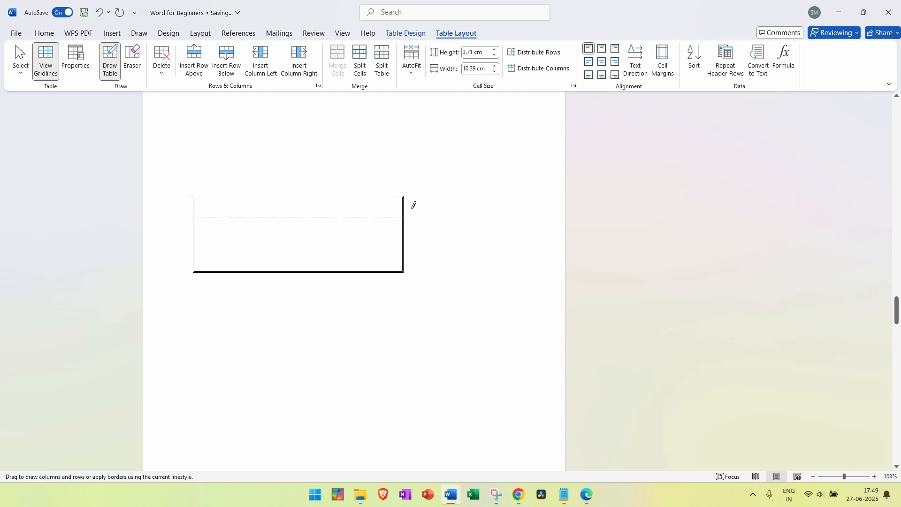
click(505, 265)
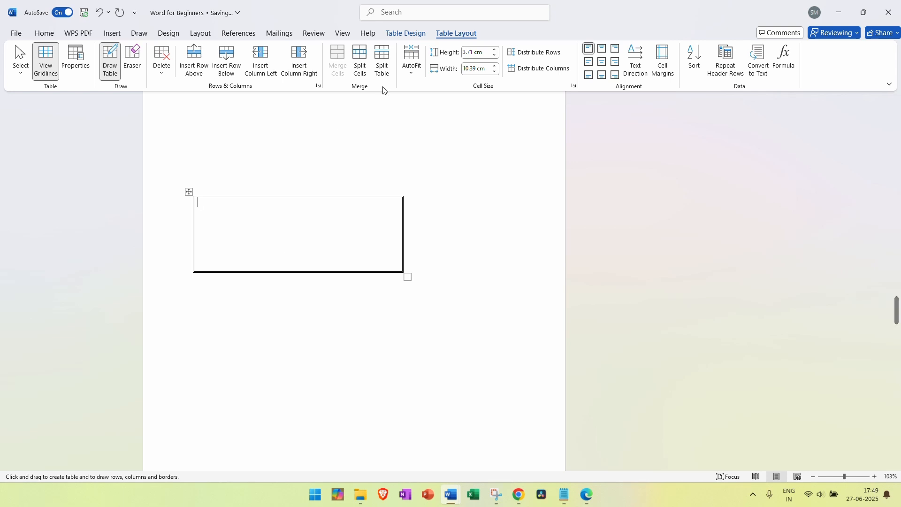
Undo the hand-drawn table and cancel the Insert Table dialog without adding a table
key(ctrl+z)
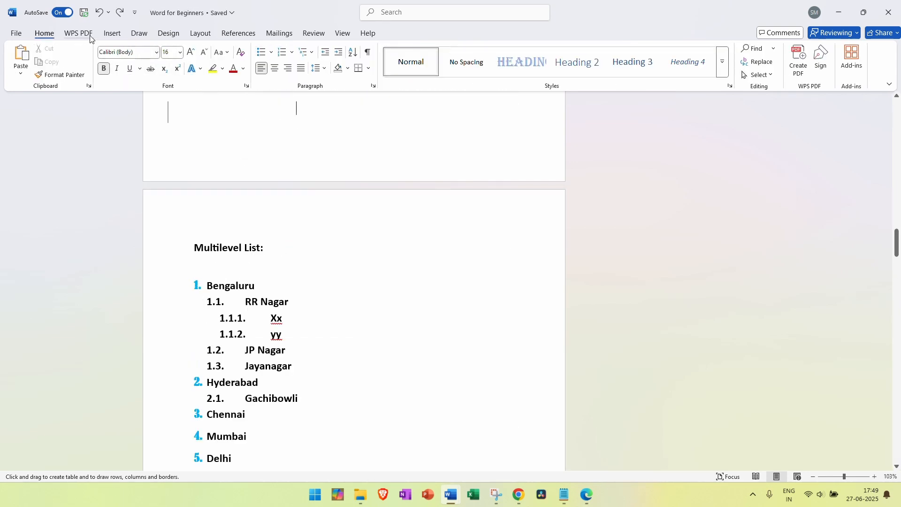
click(112, 33)
click(96, 71)
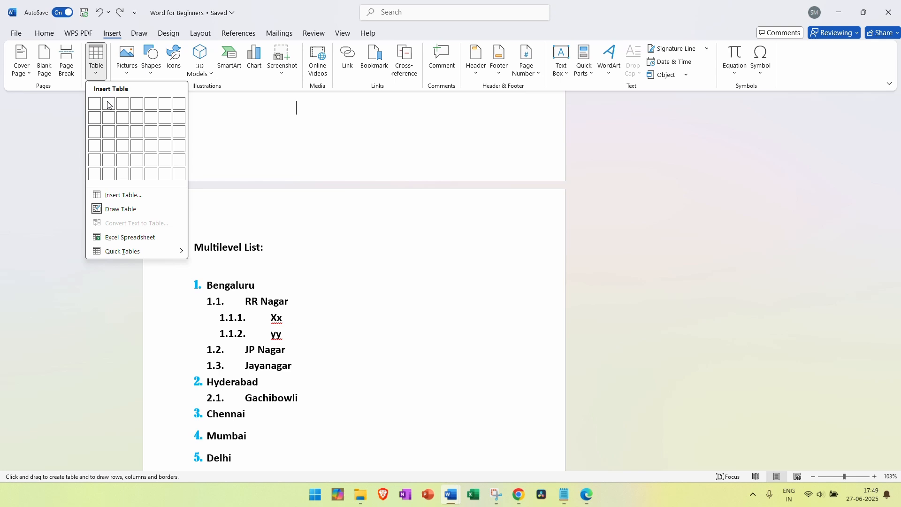
click(143, 196)
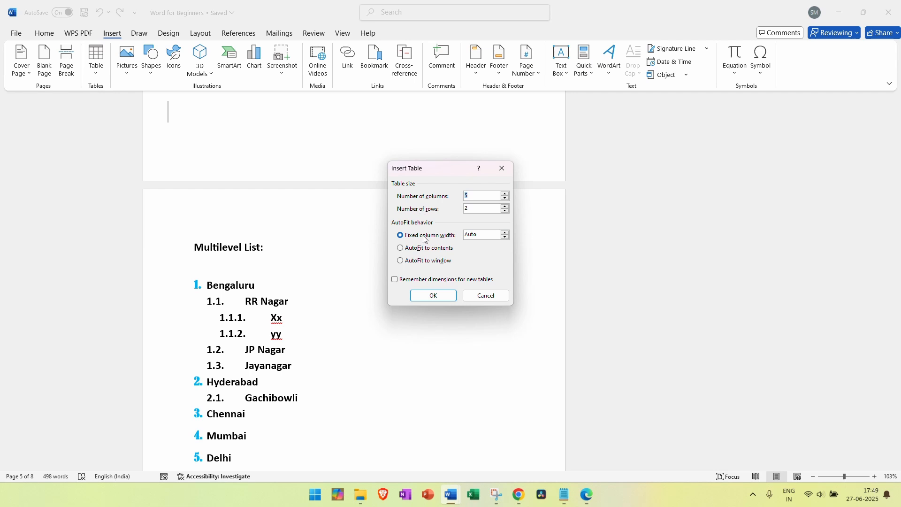
click(482, 301)
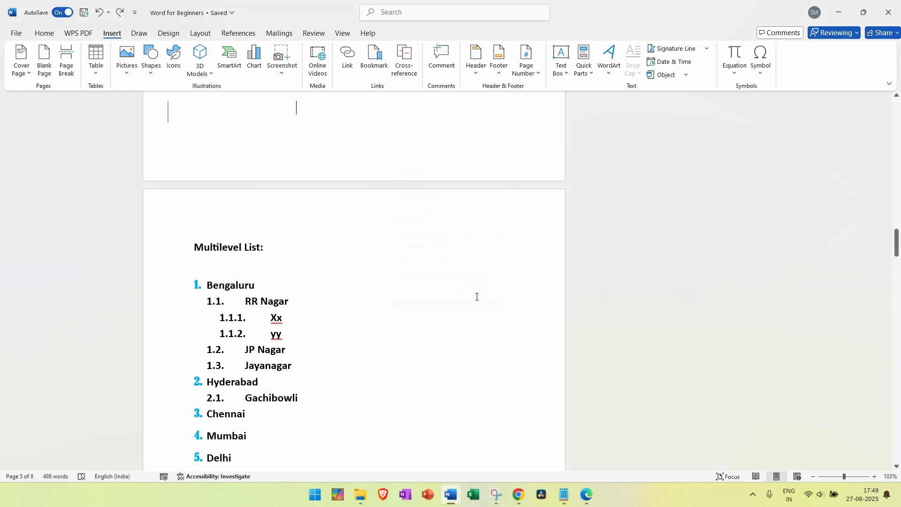
Scroll down to the 'Employee Productivity Report – June 2025' table
scroll(470, 282, down, 15)
scroll(458, 275, down, 15)
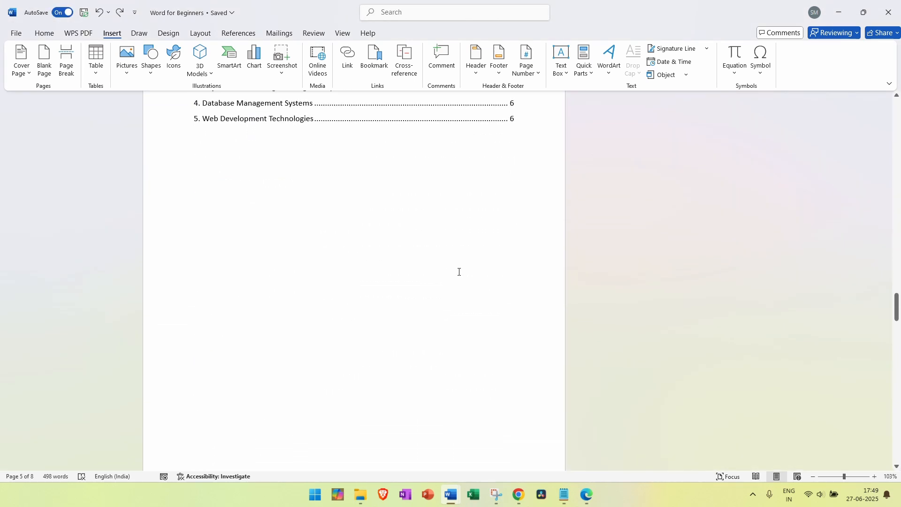
scroll(460, 282, down, 15)
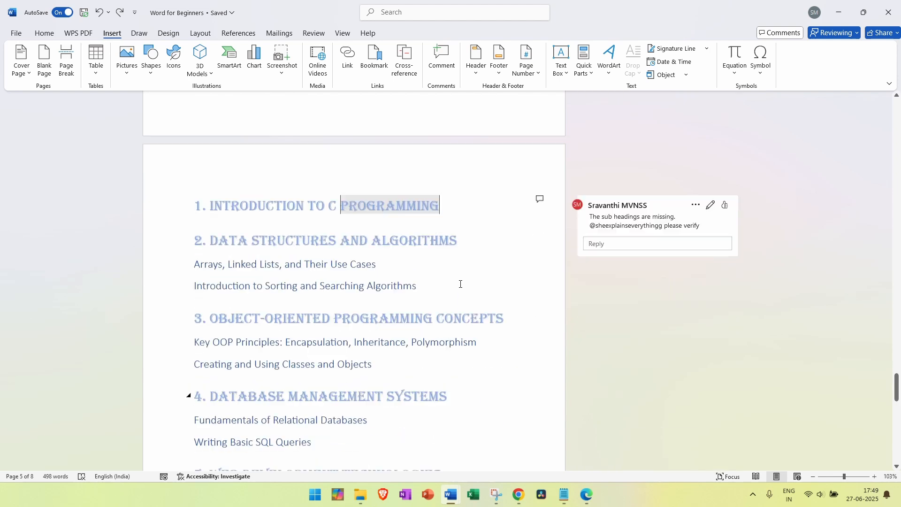
scroll(417, 292, up, 3)
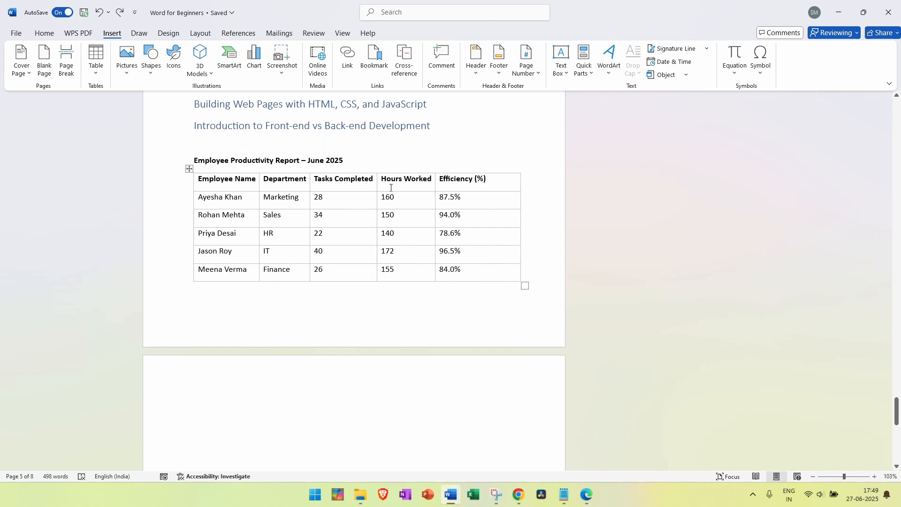
click(402, 242)
drag(413, 240, 195, 197)
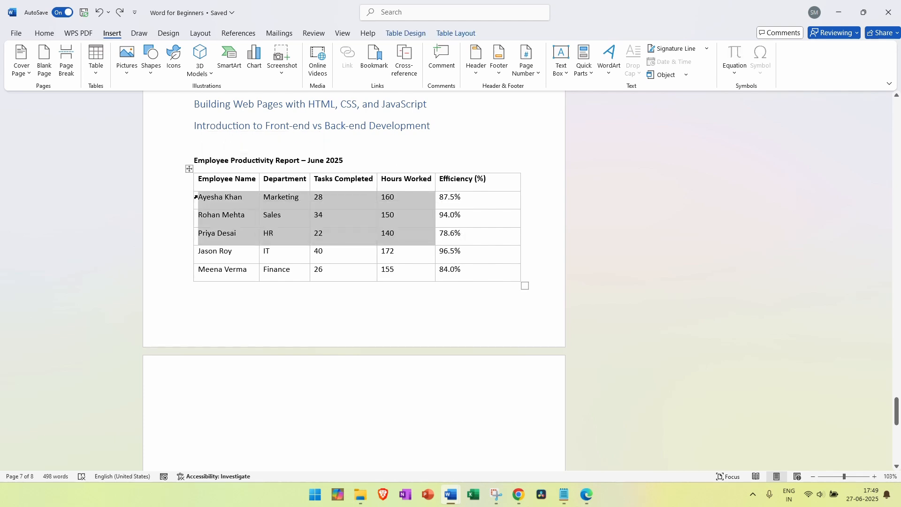
click(226, 180)
drag(484, 180, 493, 219)
click(305, 183)
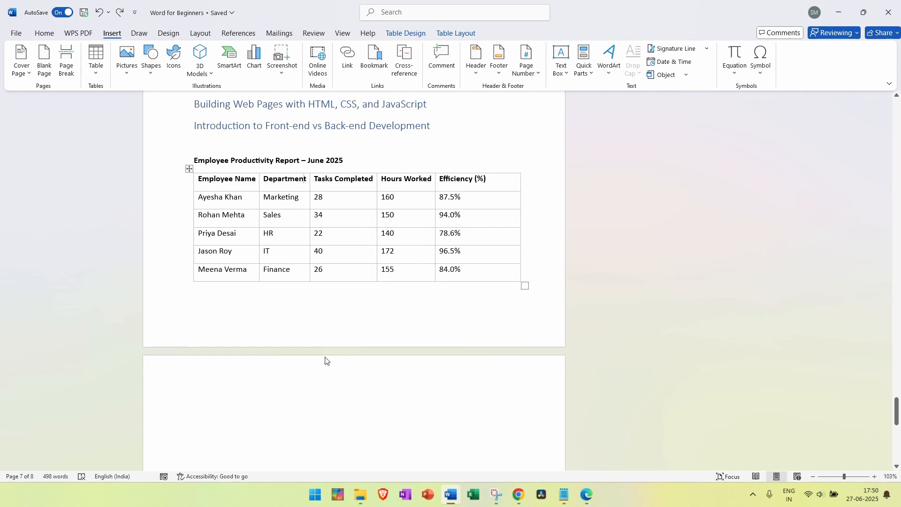
click(175, 411)
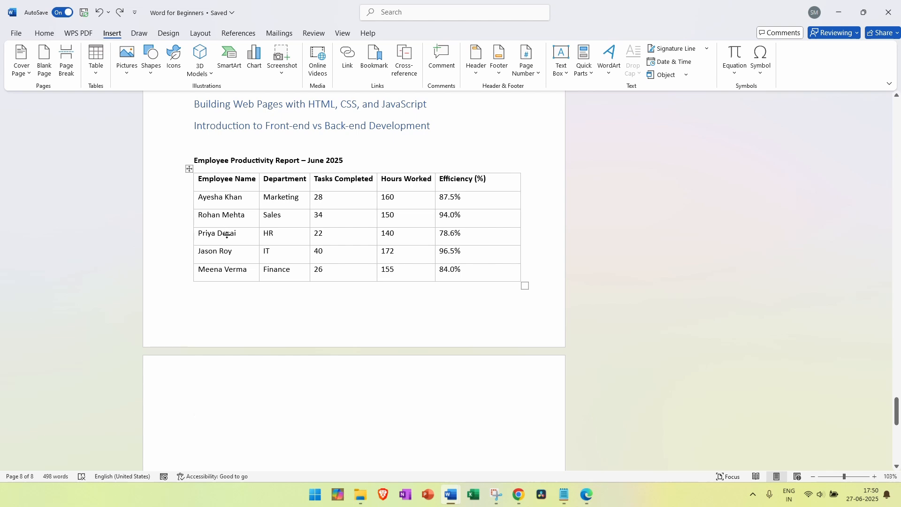
Insert a blank table of 5 columns and 6 rows on the empty page after the employee table
click(194, 411)
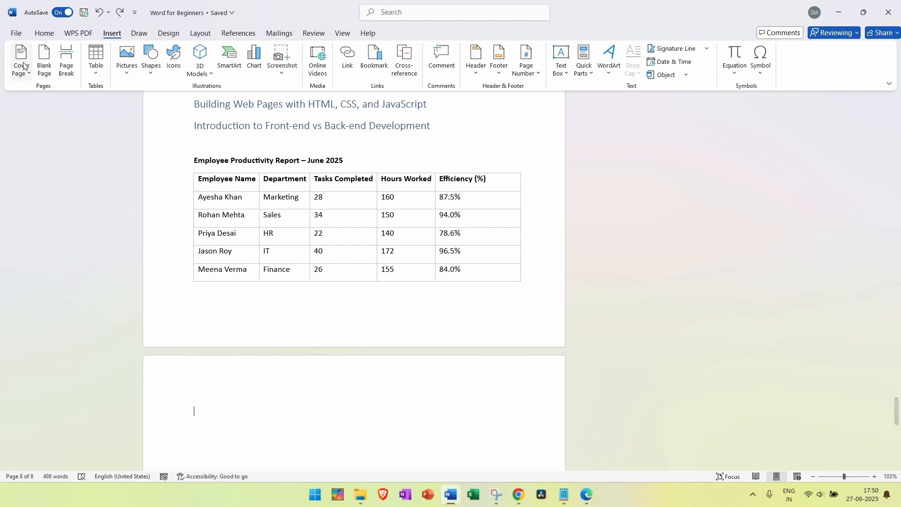
click(95, 63)
click(122, 194)
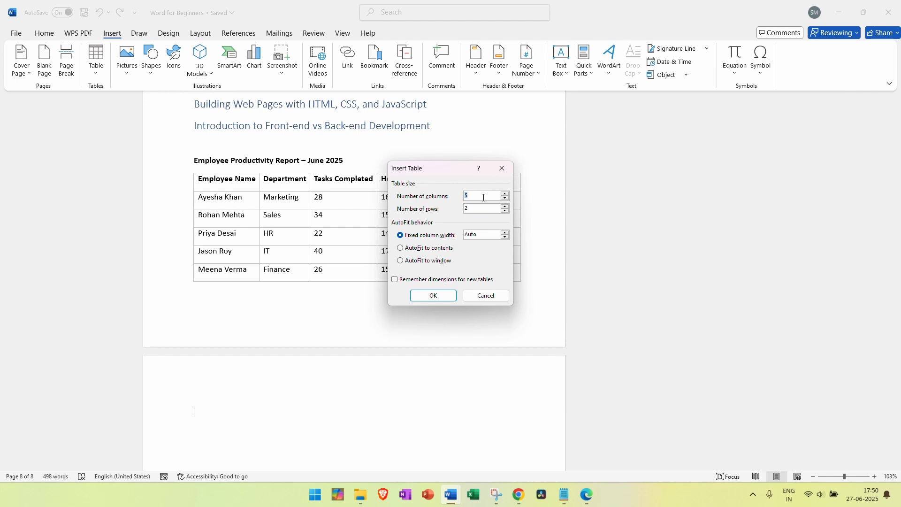
click(477, 209)
key(BackSpace)
text(6)
click(432, 296)
scroll(368, 328, down, 3)
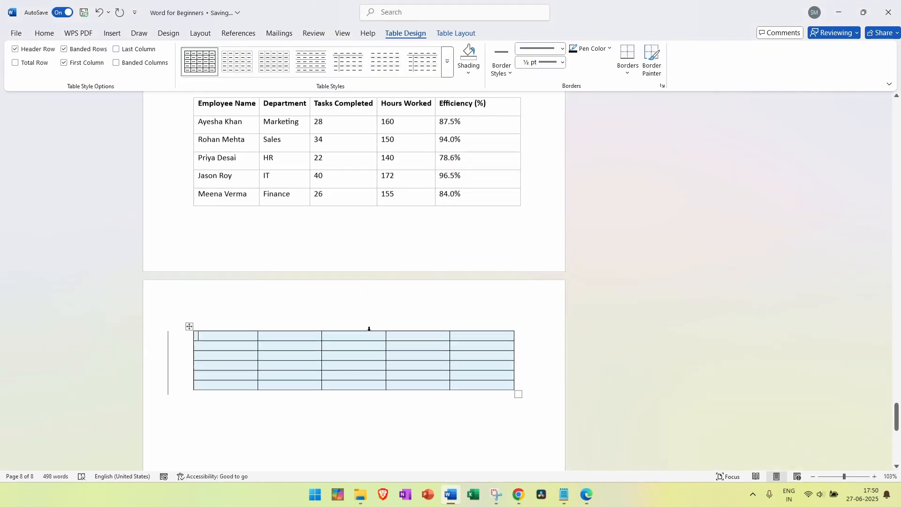
click(171, 386)
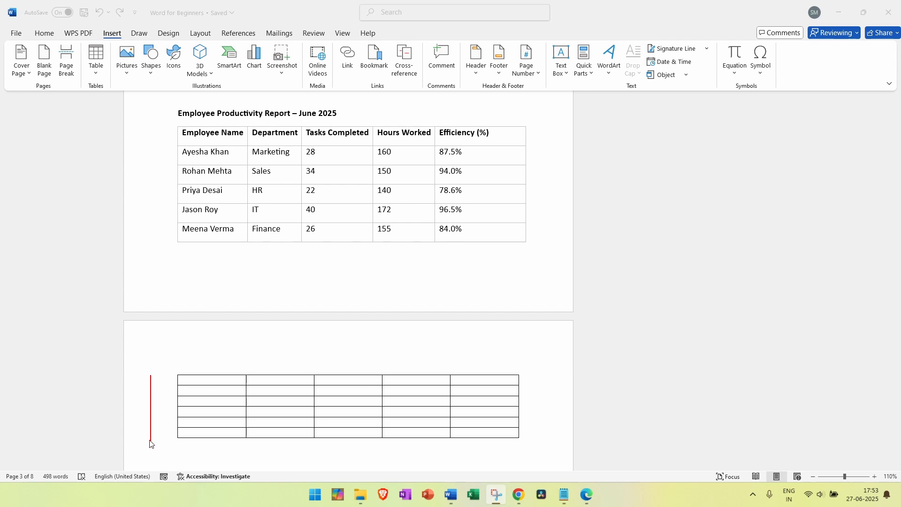
Toggle the tracked-change bar beside the new table and switch the review view to Simple Markup
click(150, 412)
click(150, 411)
click(150, 411)
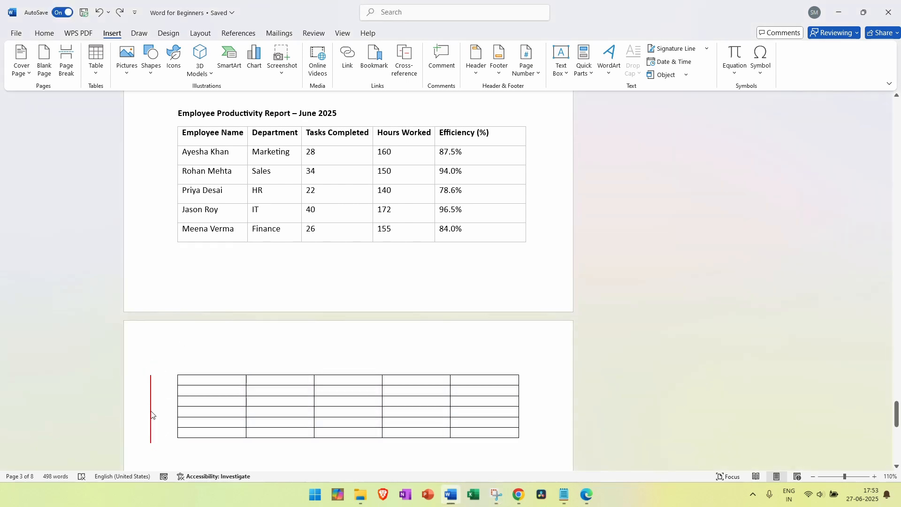
click(150, 415)
click(151, 415)
click(151, 414)
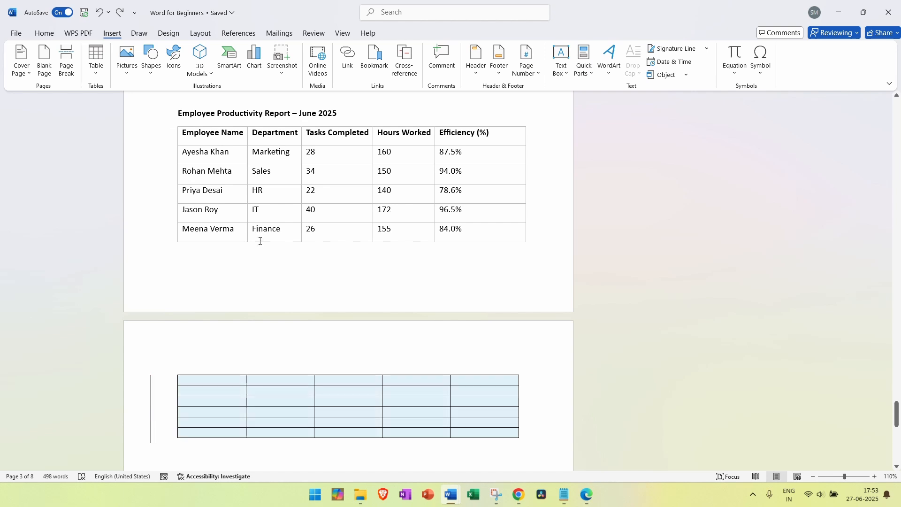
click(313, 34)
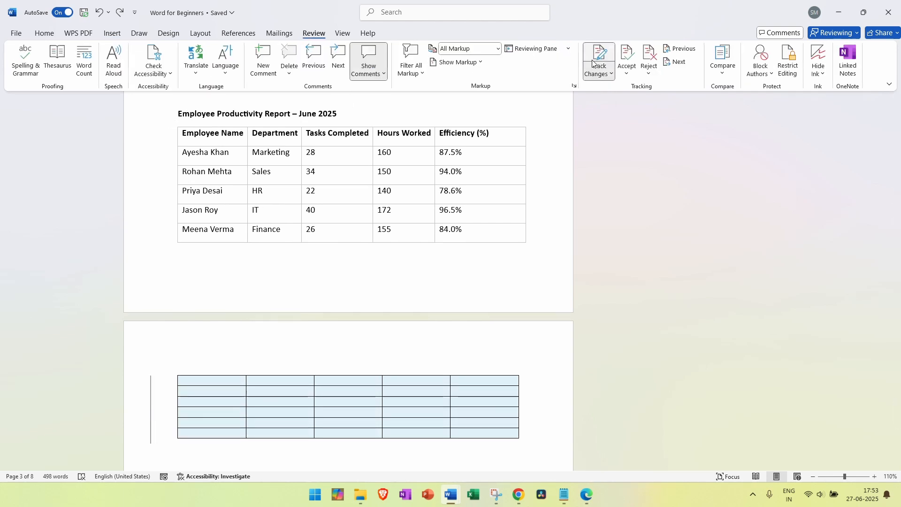
click(151, 396)
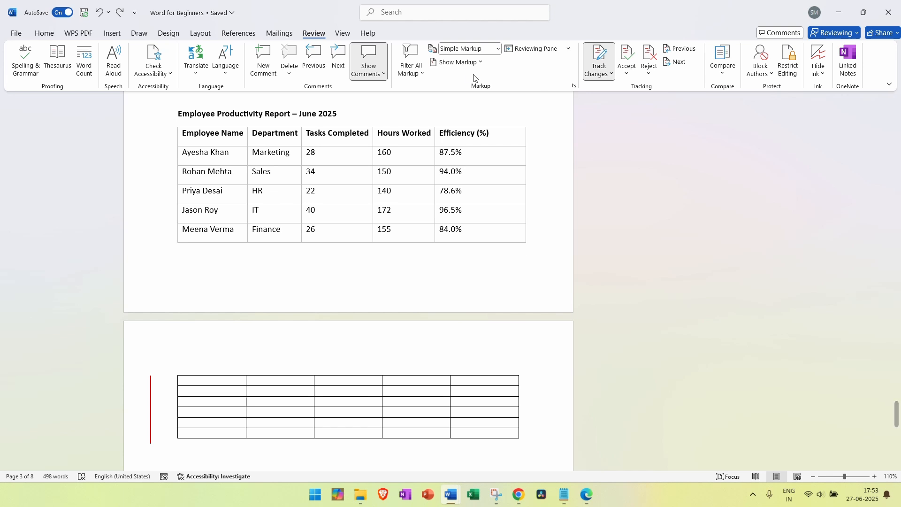
Set the Display for Review option to No Markup
click(498, 49)
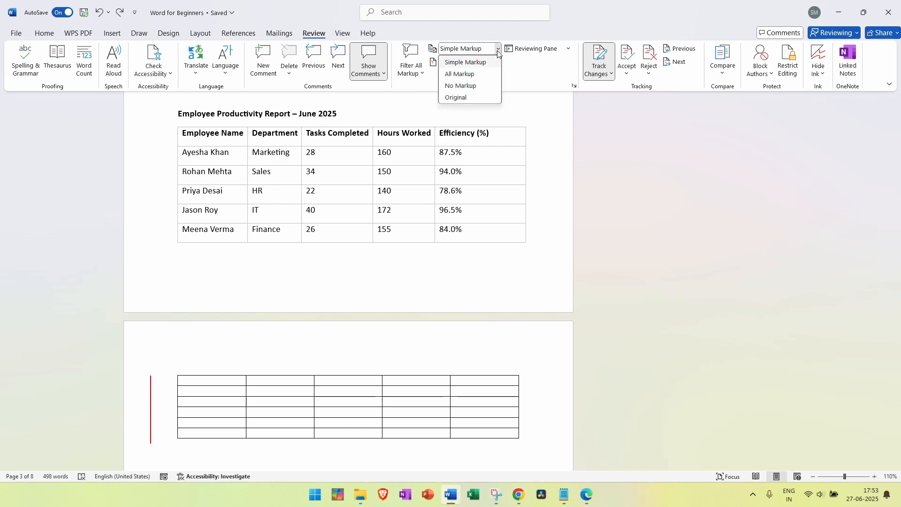
click(475, 87)
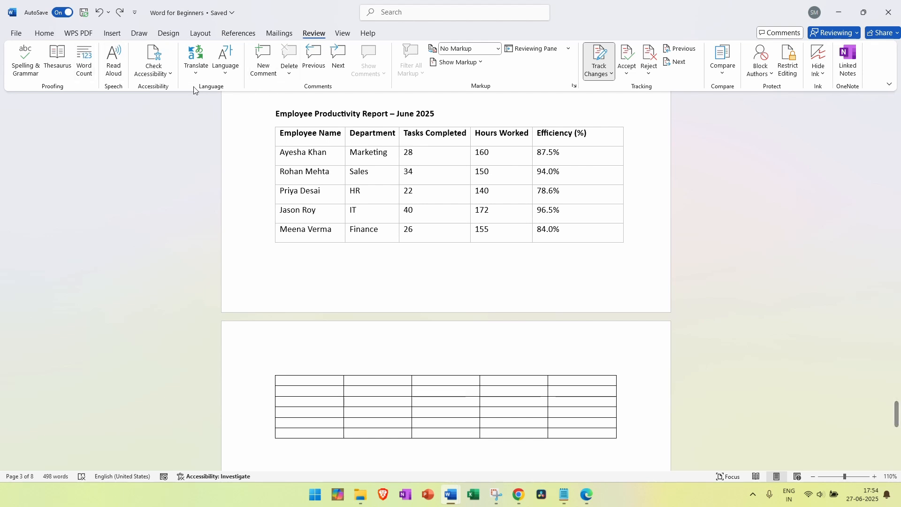
click(118, 36)
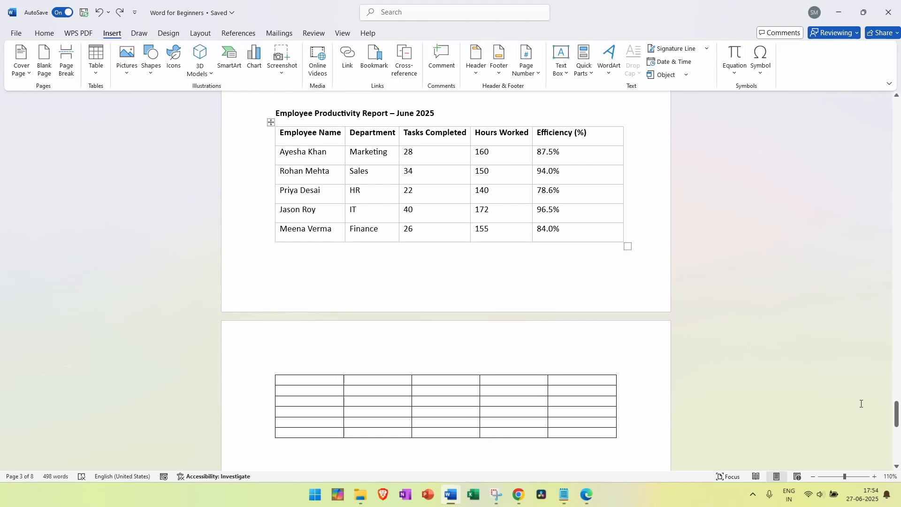
click(872, 477)
click(872, 477)
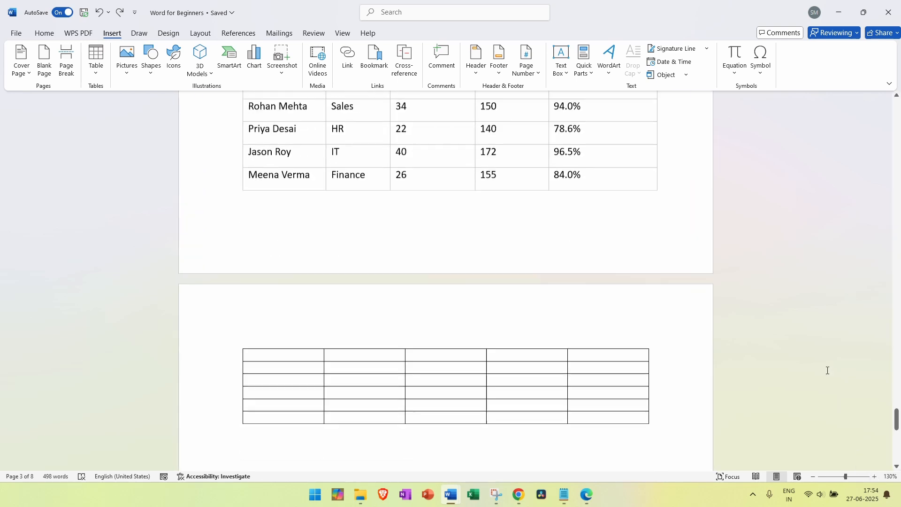
scroll(827, 370, down, 1)
scroll(791, 384, up, 4)
ctrl+scroll(791, 385, down, 1)
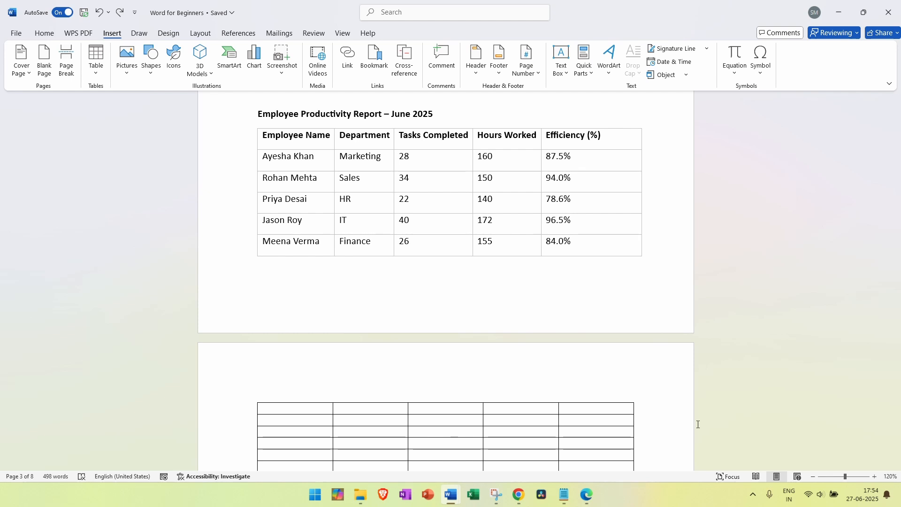
scroll(707, 367, up, 3)
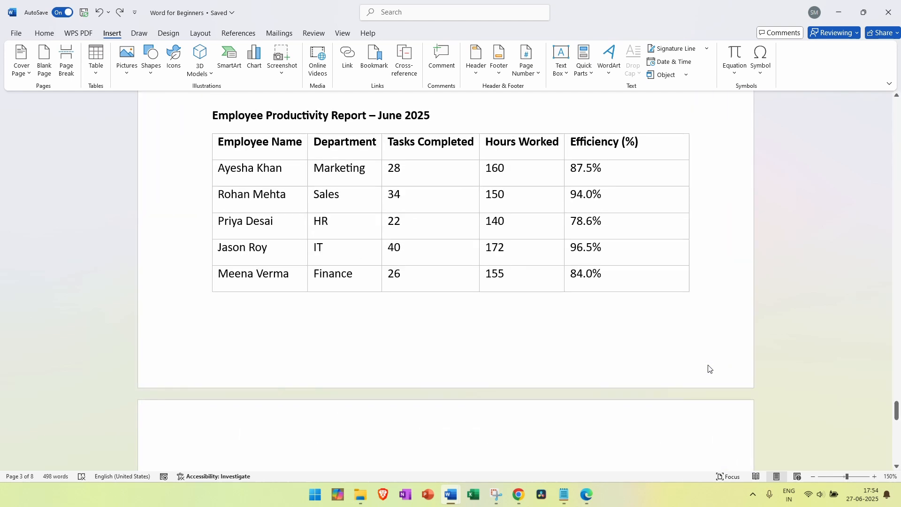
scroll(709, 369, down, 4)
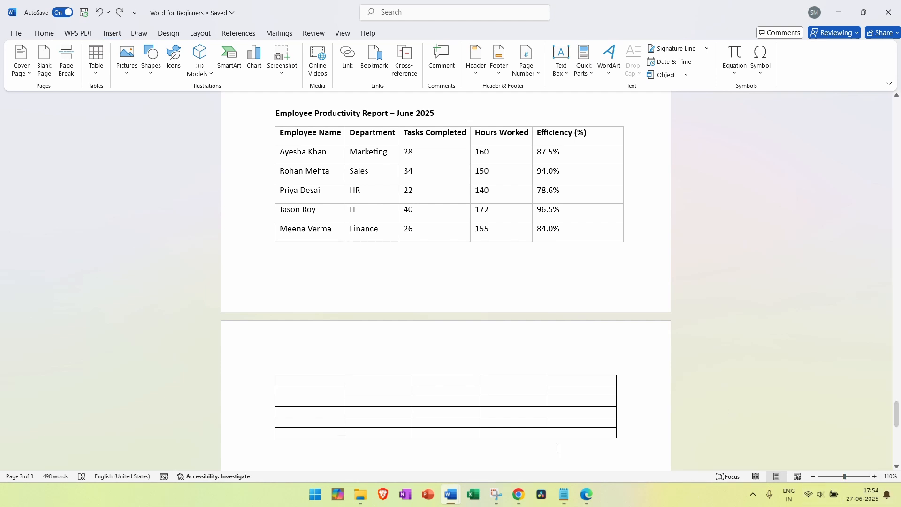
scroll(302, 257, up, 1)
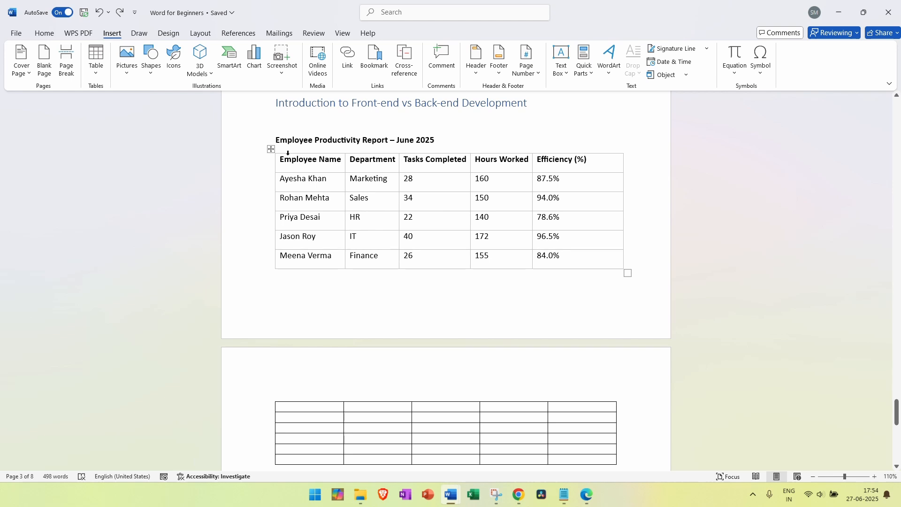
Copy the header row and the five employee rows from the first table into the second table
drag(285, 162, 571, 164)
key(ctrl+c)
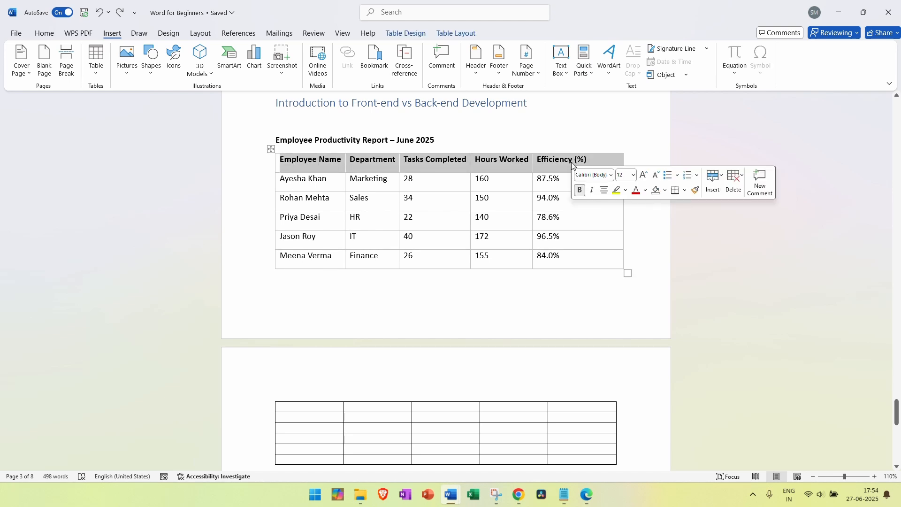
click(300, 406)
key(ctrl+v)
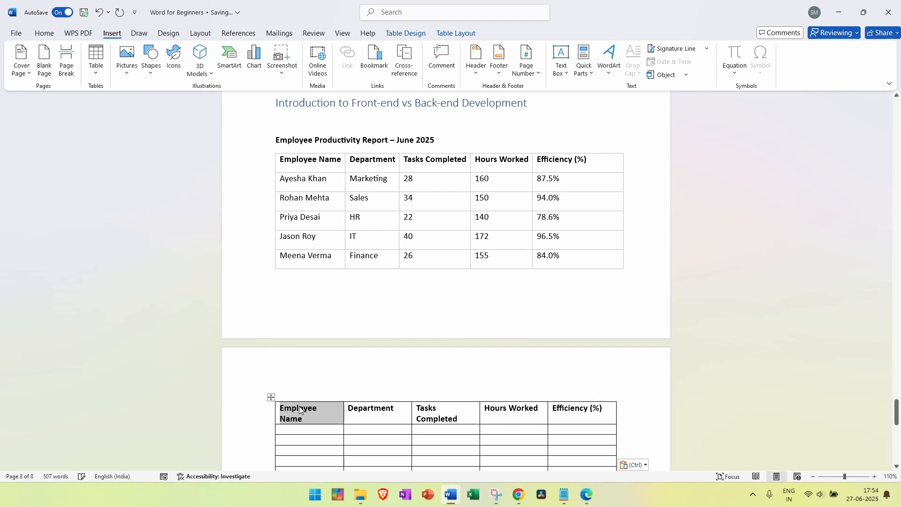
scroll(322, 372, down, 1)
drag(288, 156, 548, 231)
key(ctrl+c)
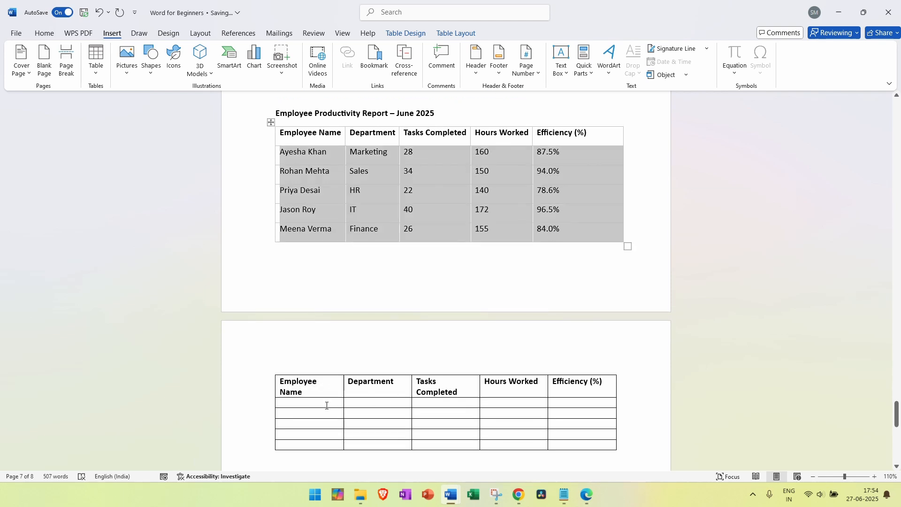
click(327, 405)
key(ctrl+v)
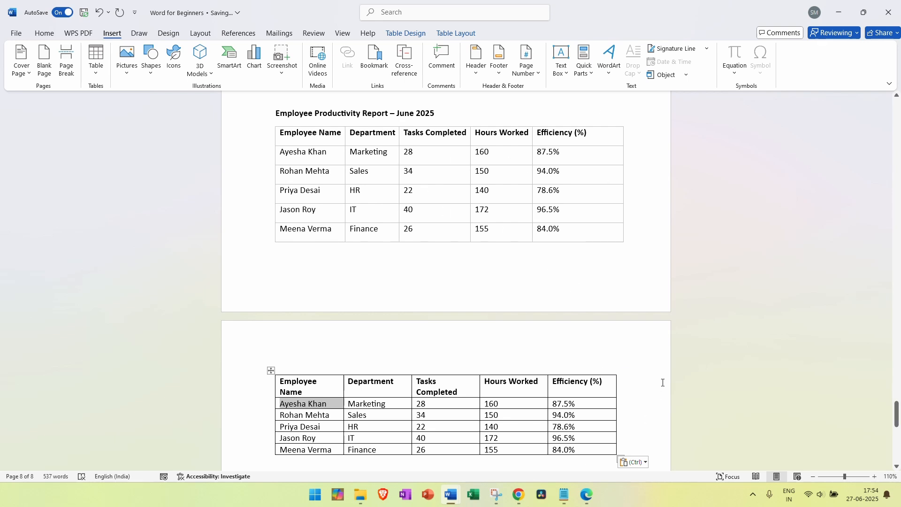
Undo a stray edit below the table, then select the whole second table with its move handle
scroll(662, 383, down, 2)
click(657, 364)
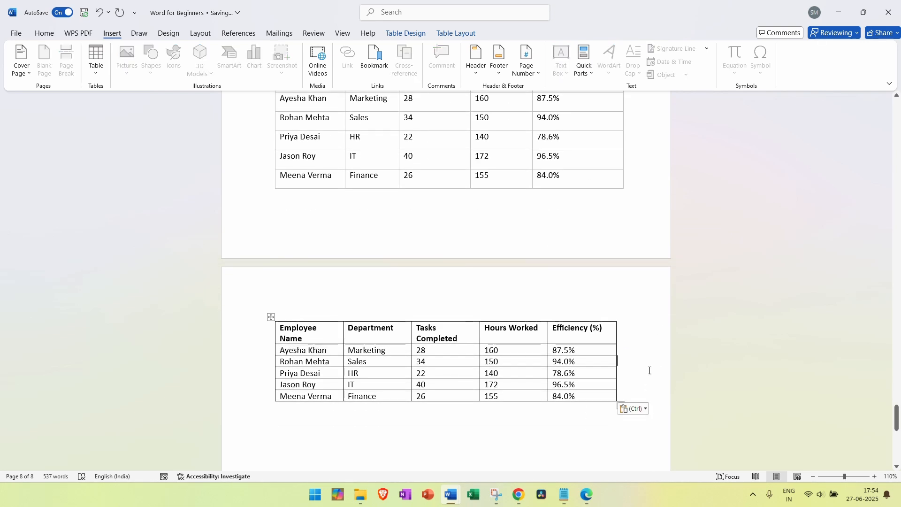
click(483, 403)
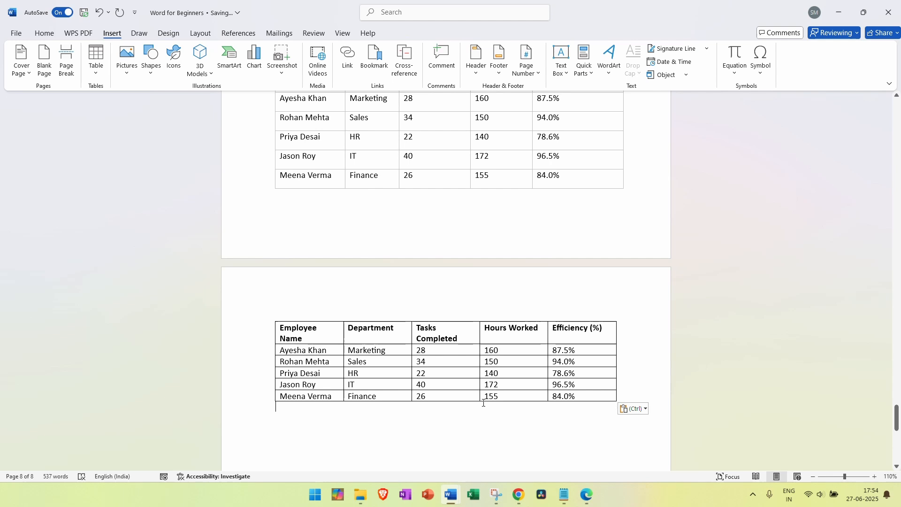
key(ctrl+z)
click(388, 348)
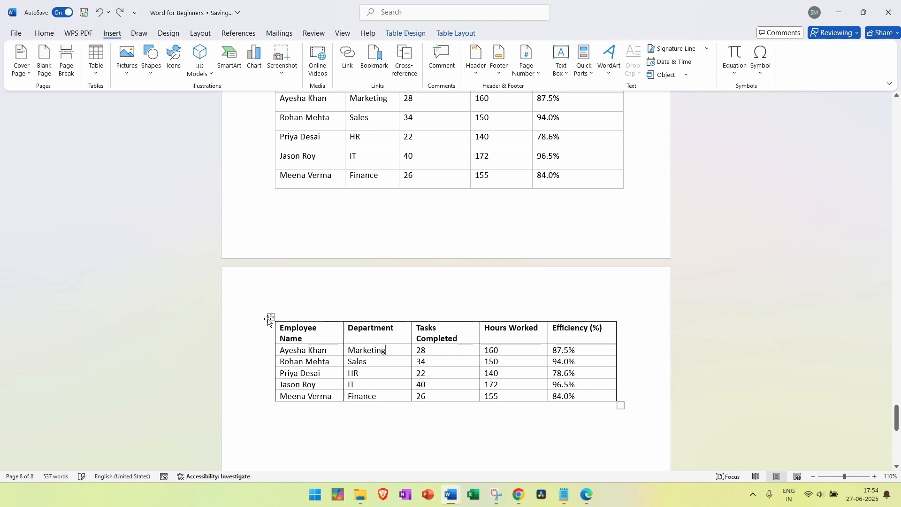
double_click(353, 373)
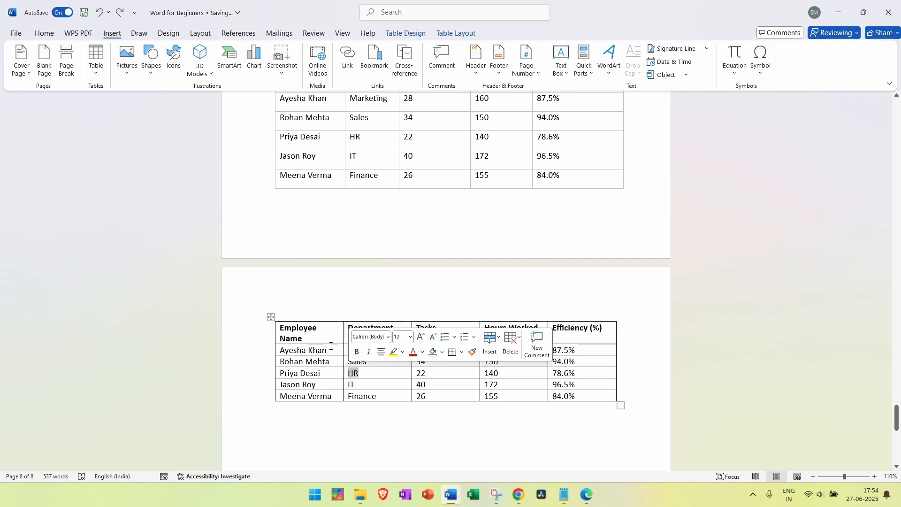
click(271, 317)
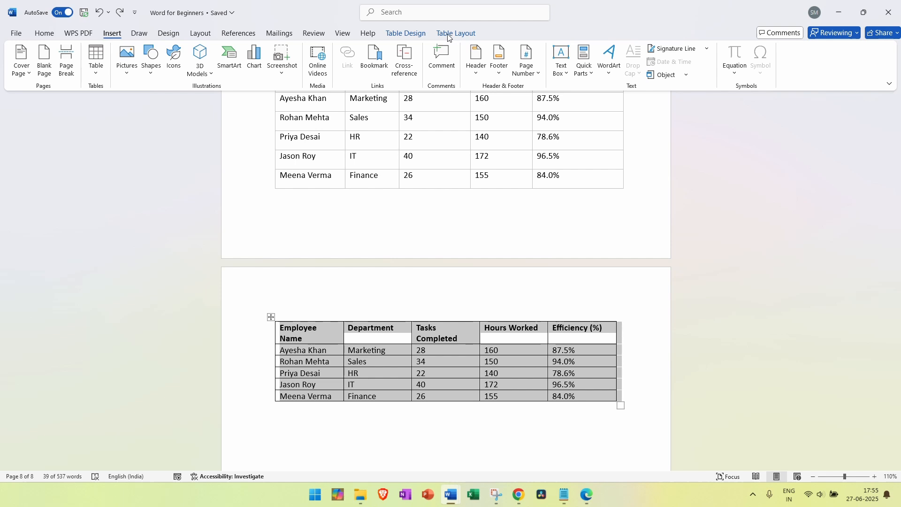
Preview several Table Design styles on the second table, including one with uppercase headings
click(421, 36)
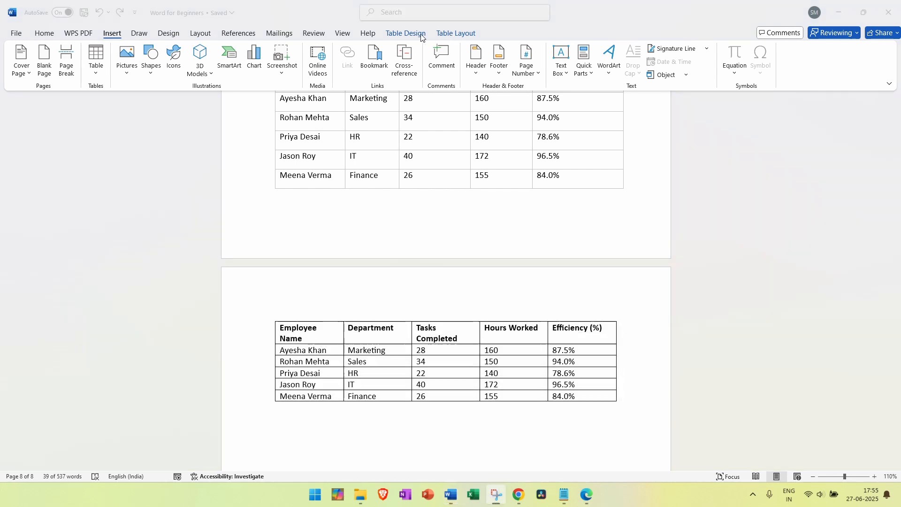
click(443, 326)
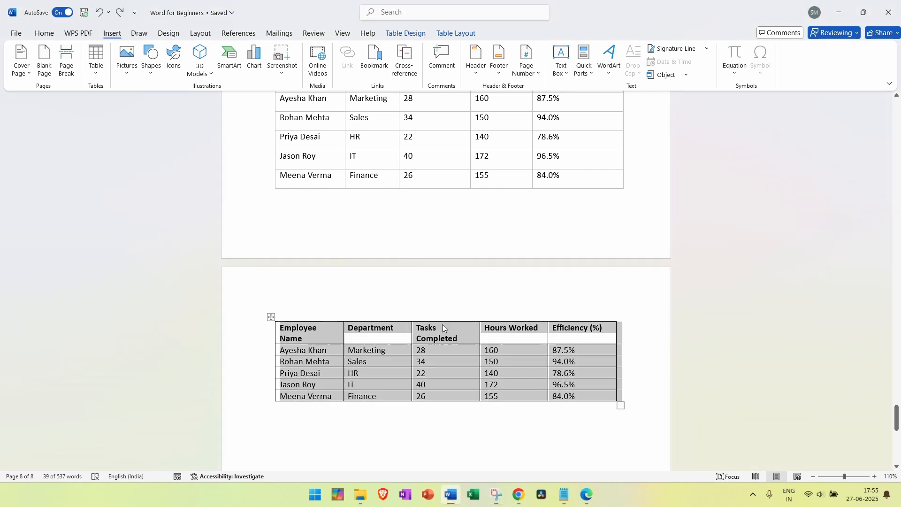
click(403, 33)
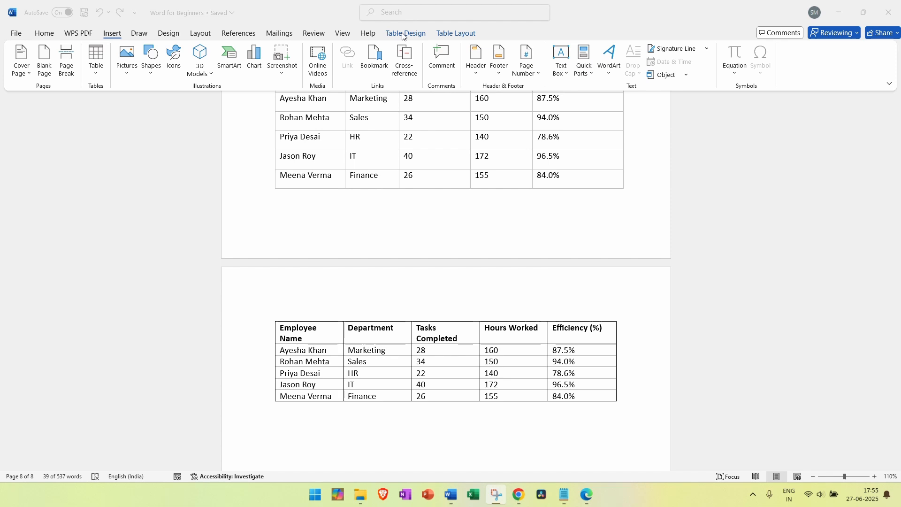
click(403, 34)
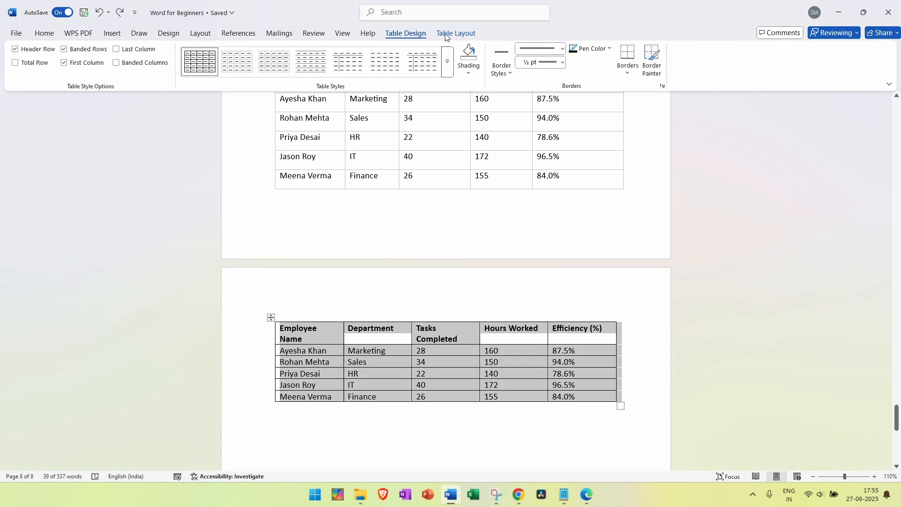
click(333, 74)
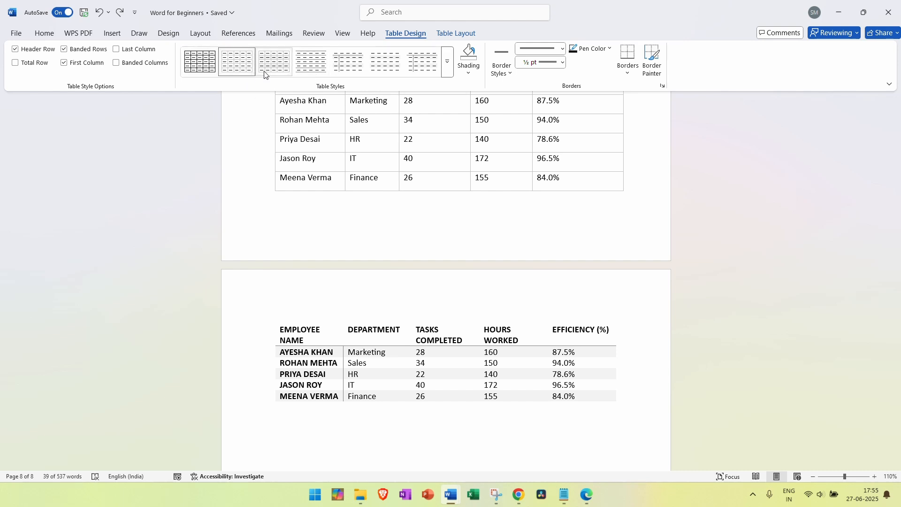
click(306, 358)
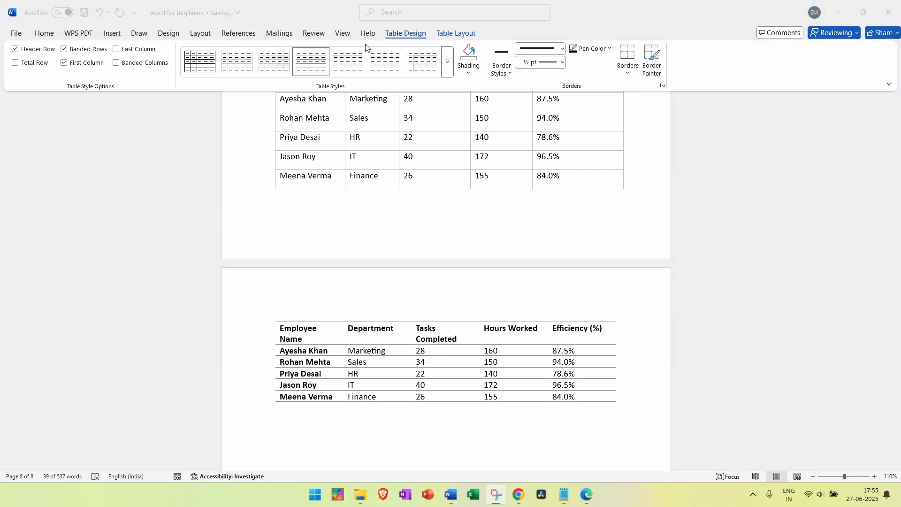
click(325, 375)
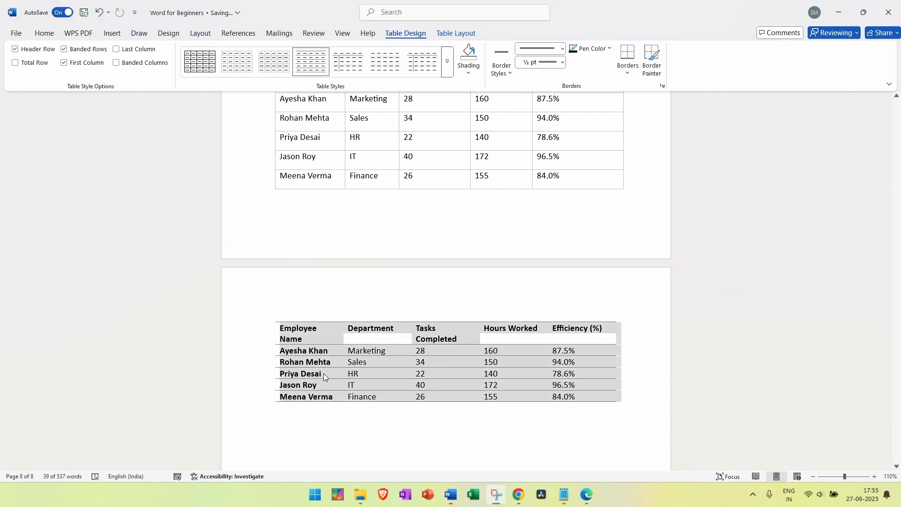
Apply the third Plain Tables style, giving a bold header, bold first column and banded rows
click(210, 69)
click(235, 70)
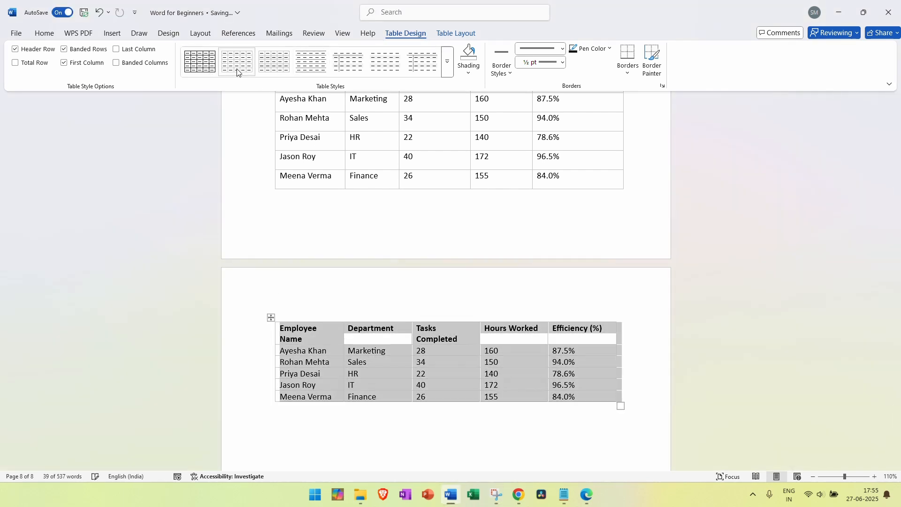
click(269, 71)
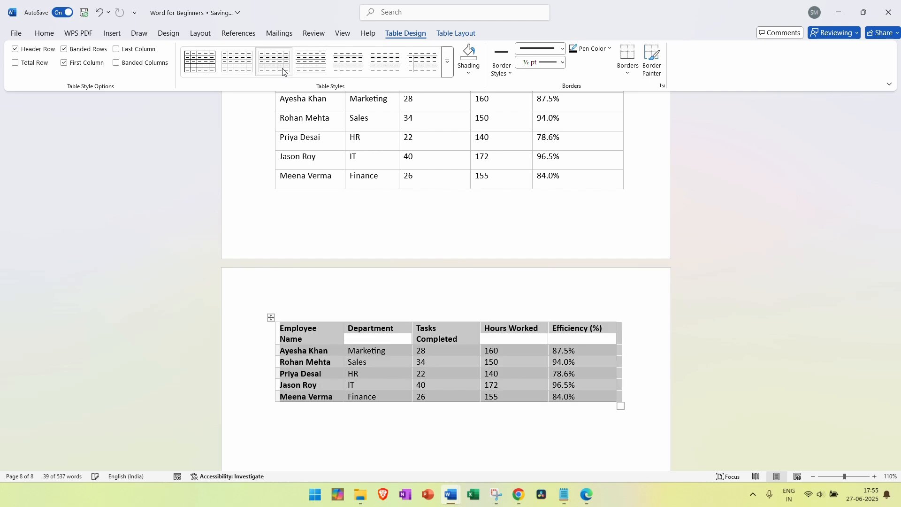
click(596, 374)
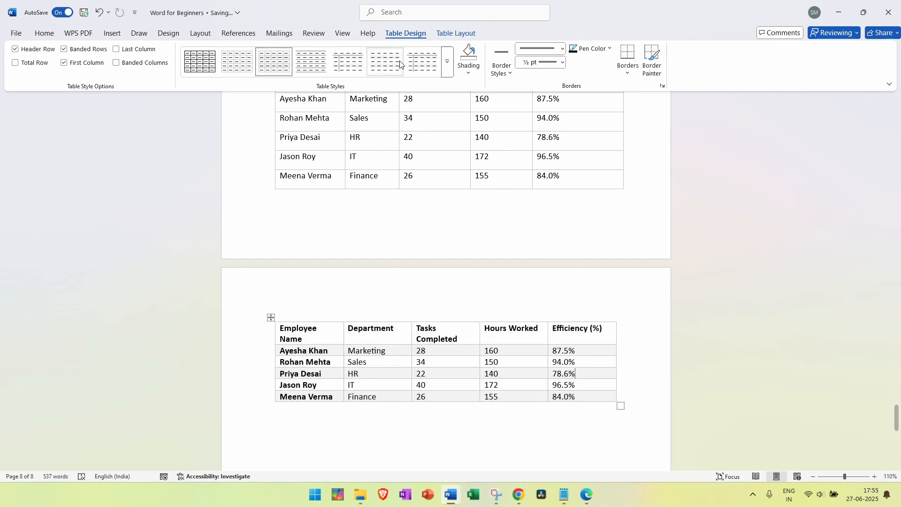
Browse the full table styles gallery and close it without changing the style
click(449, 73)
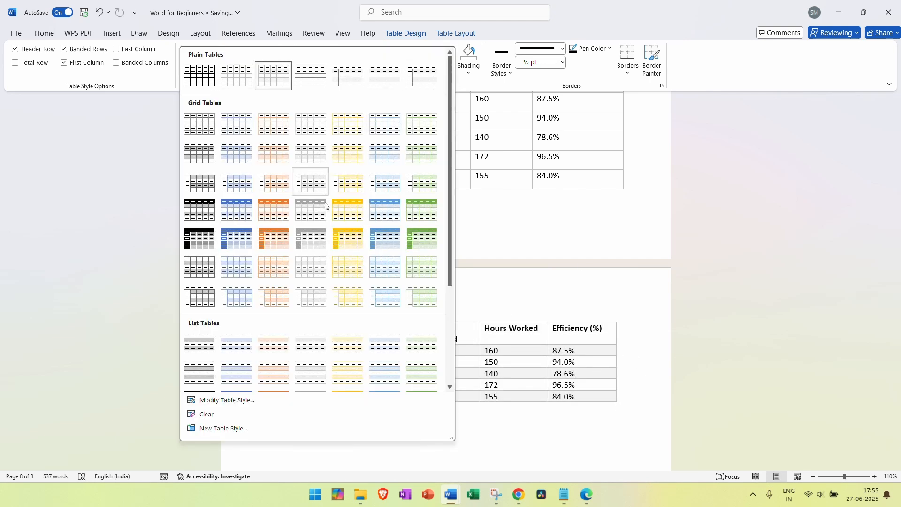
scroll(328, 207, down, 3)
scroll(261, 306, up, 3)
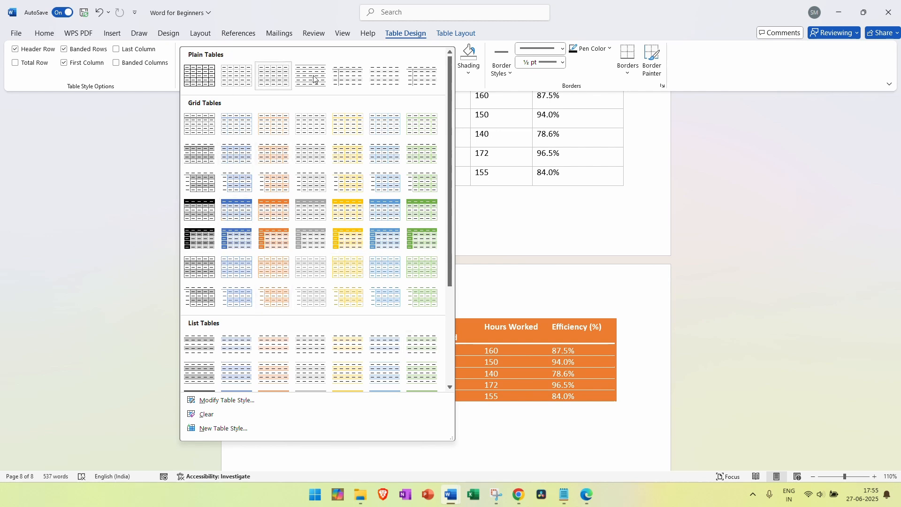
click(650, 311)
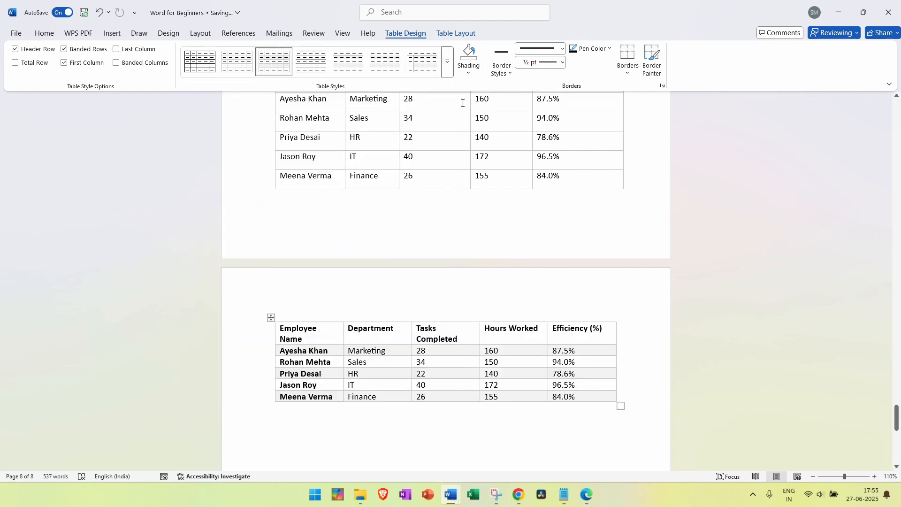
Check the table's Shading colours without applying any, then open the Border Styles list
click(469, 72)
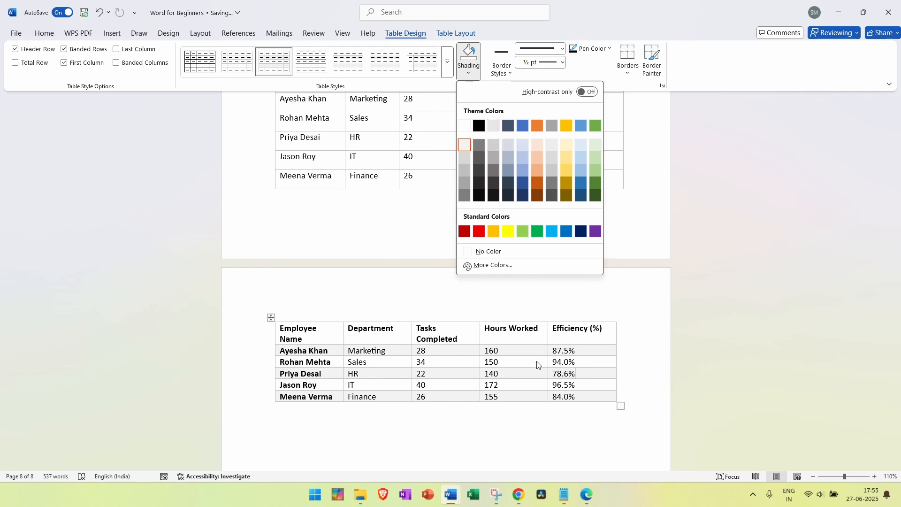
click(517, 392)
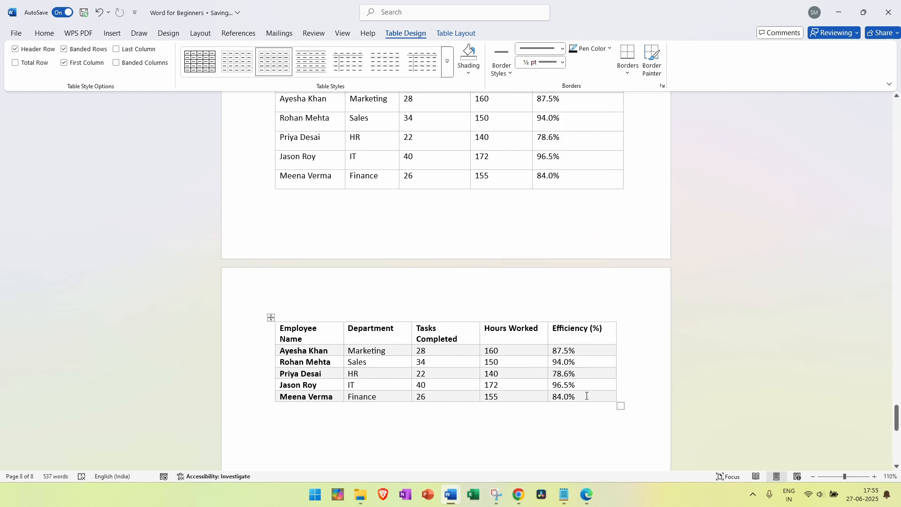
mouse_move(586, 396)
mouse_down()
mouse_move(350, 353)
mouse_move(281, 328)
mouse_up()
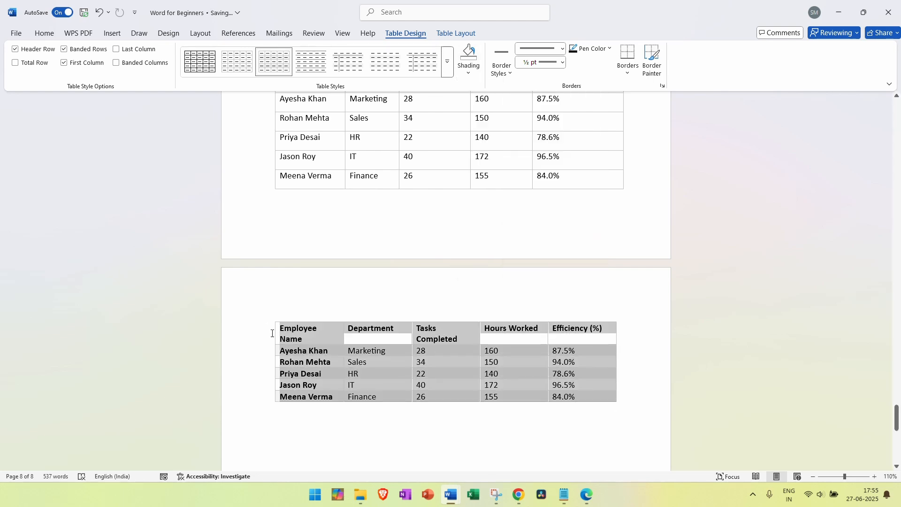
click(472, 79)
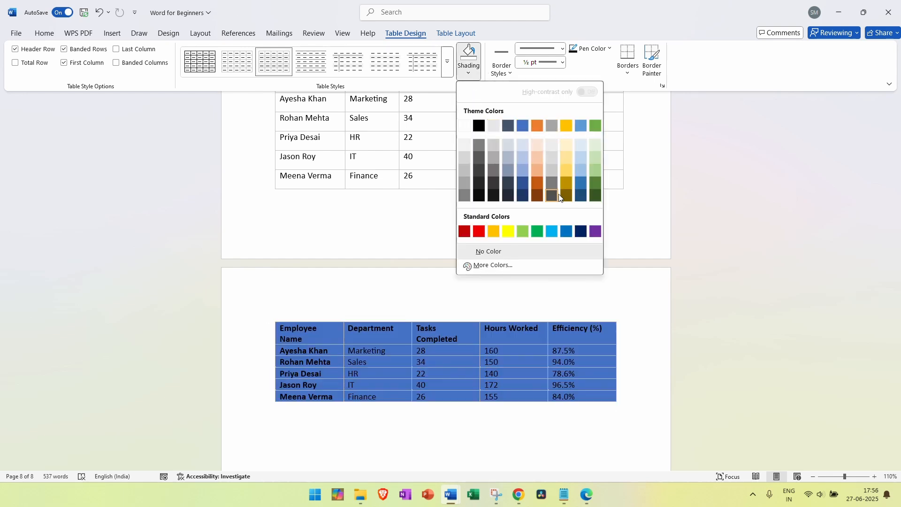
click(713, 286)
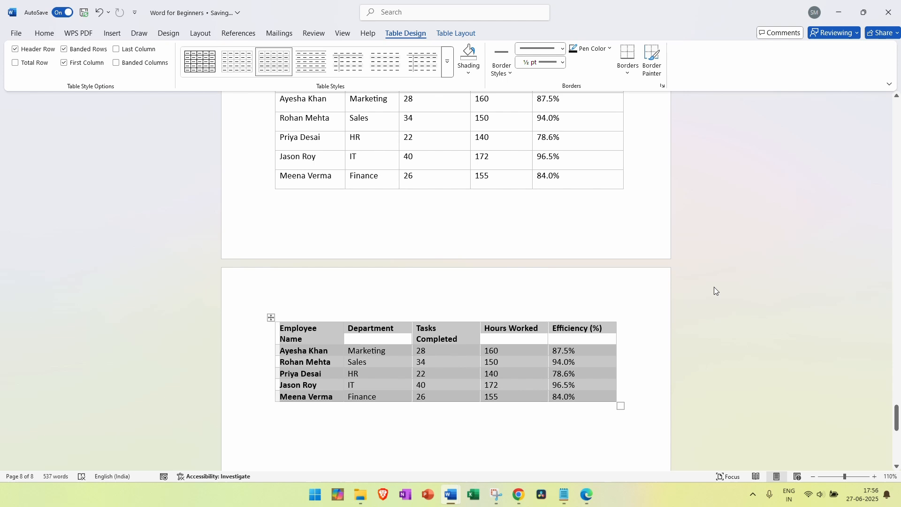
click(647, 319)
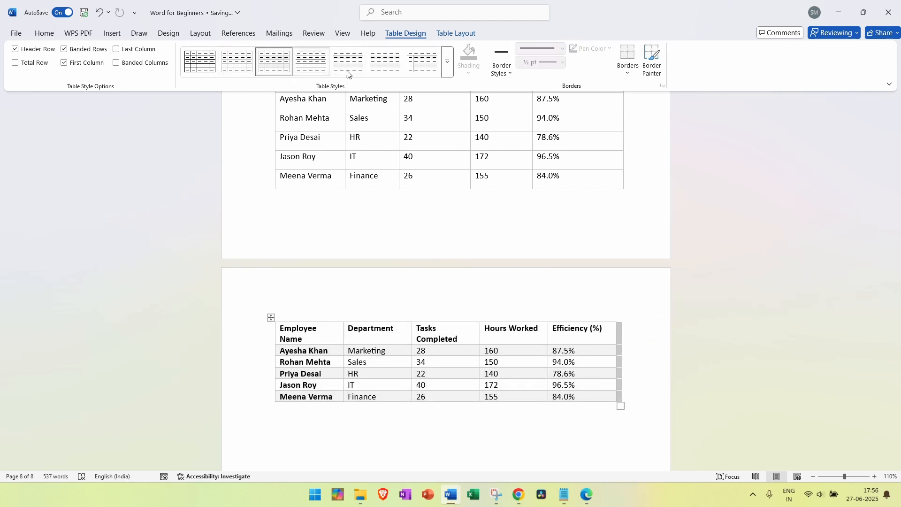
click(511, 75)
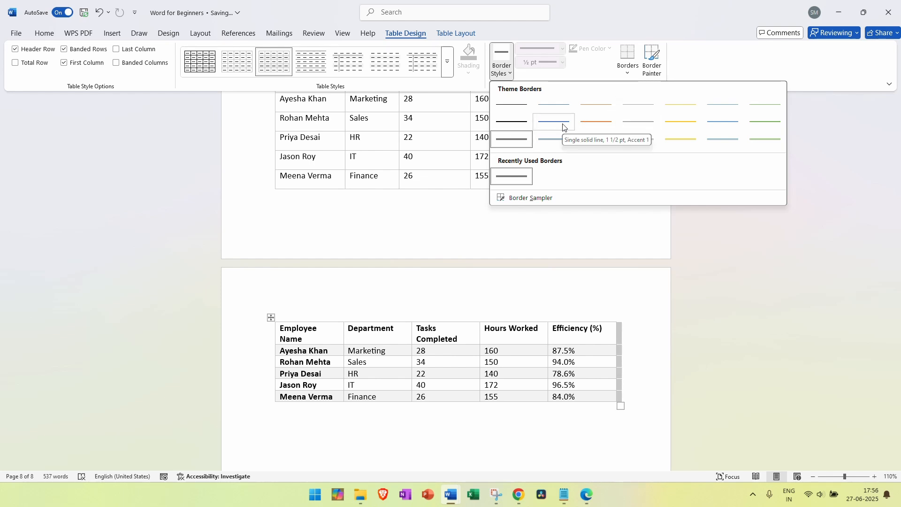
click(643, 309)
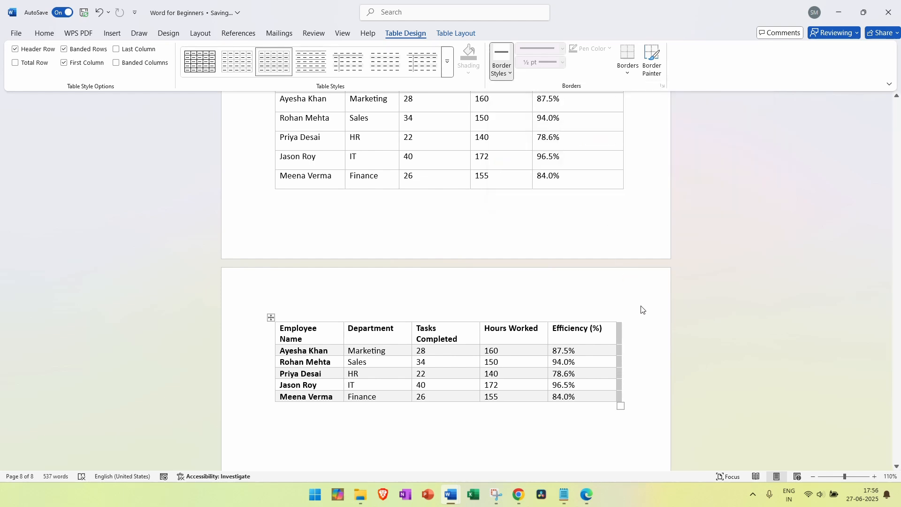
click(550, 354)
click(272, 317)
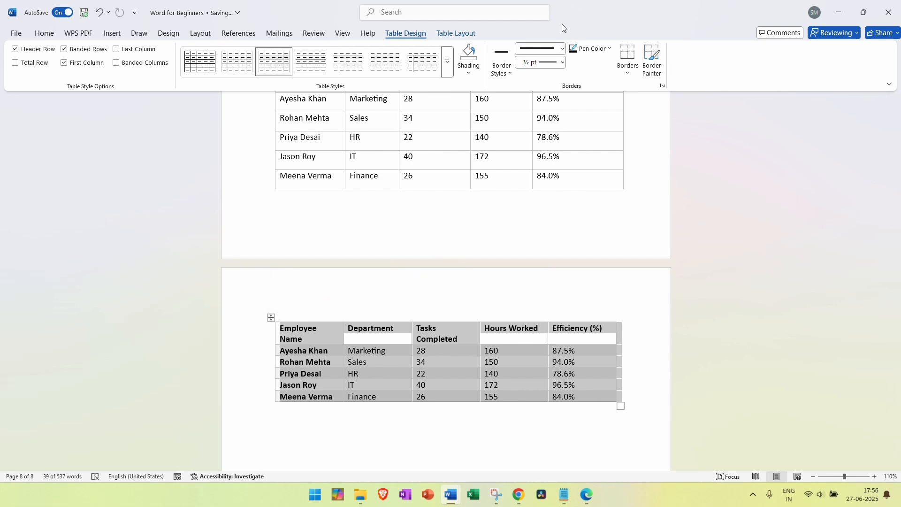
click(503, 70)
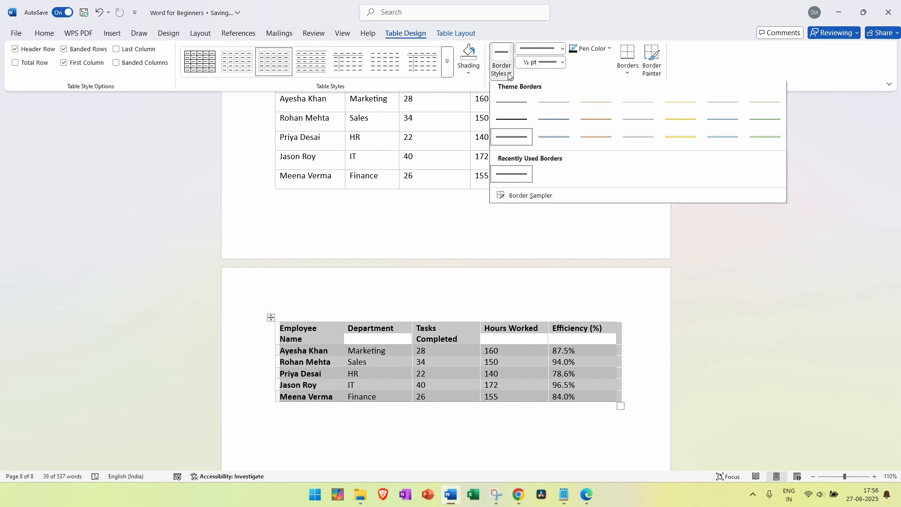
click(522, 137)
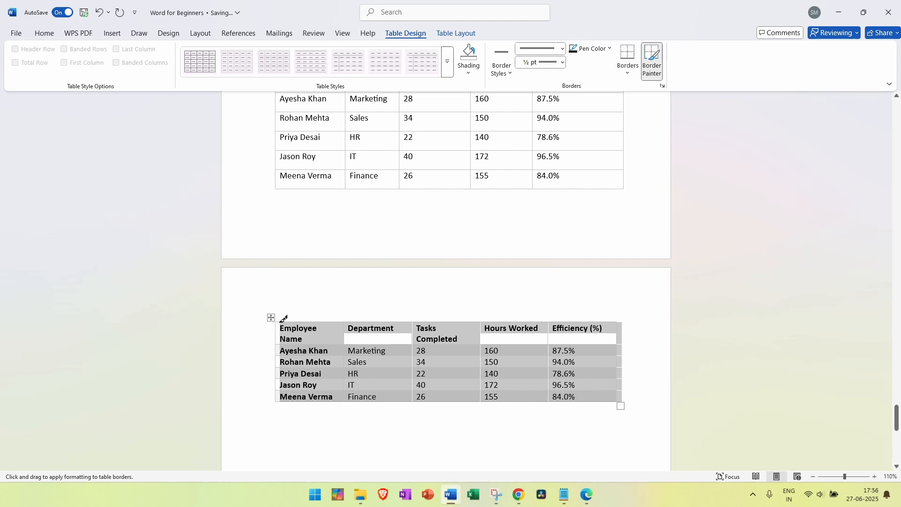
mouse_move(283, 319)
mouse_down()
mouse_move(438, 306)
mouse_move(644, 313)
mouse_up()
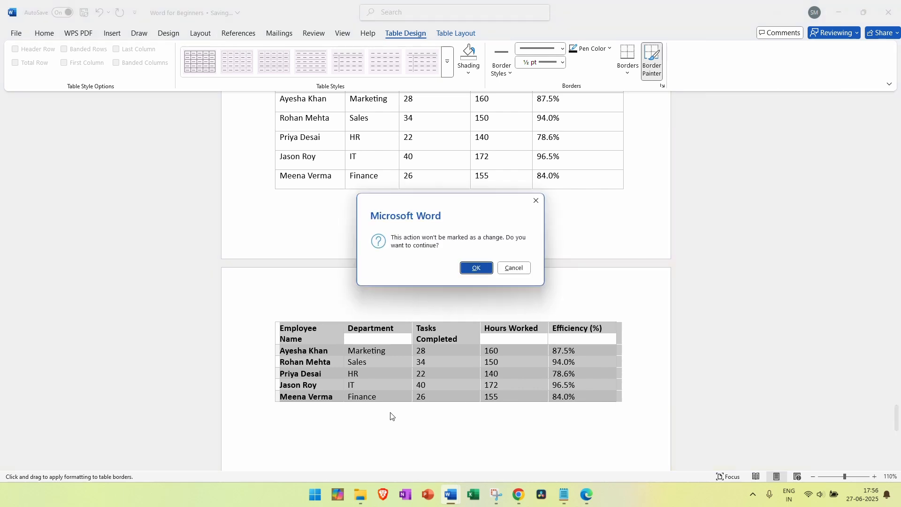
click(483, 266)
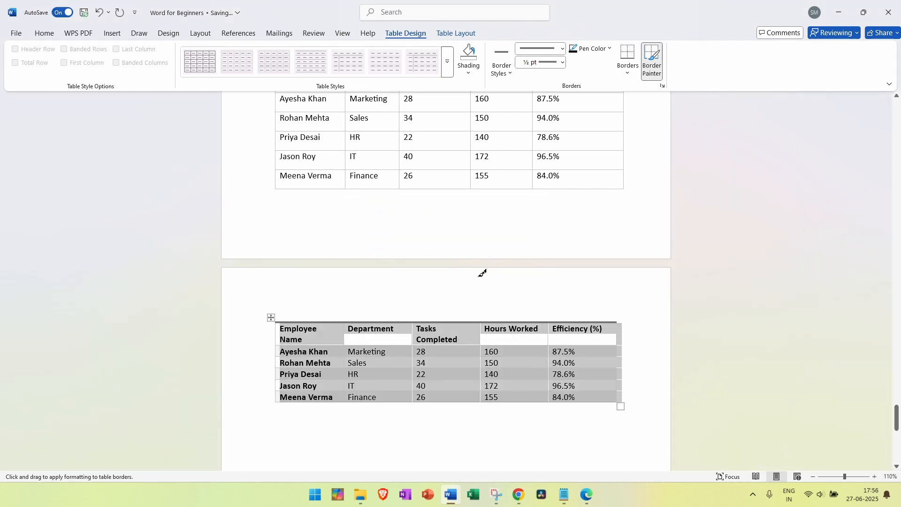
key(Escape)
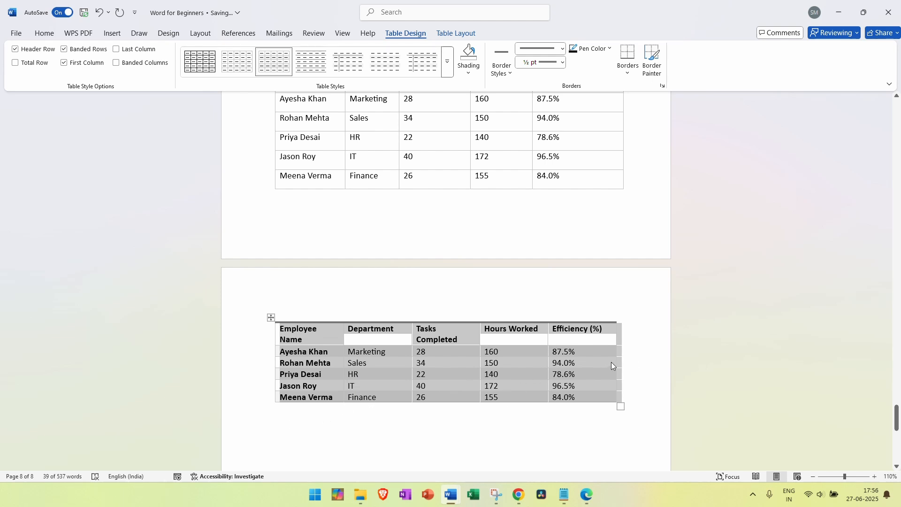
click(639, 361)
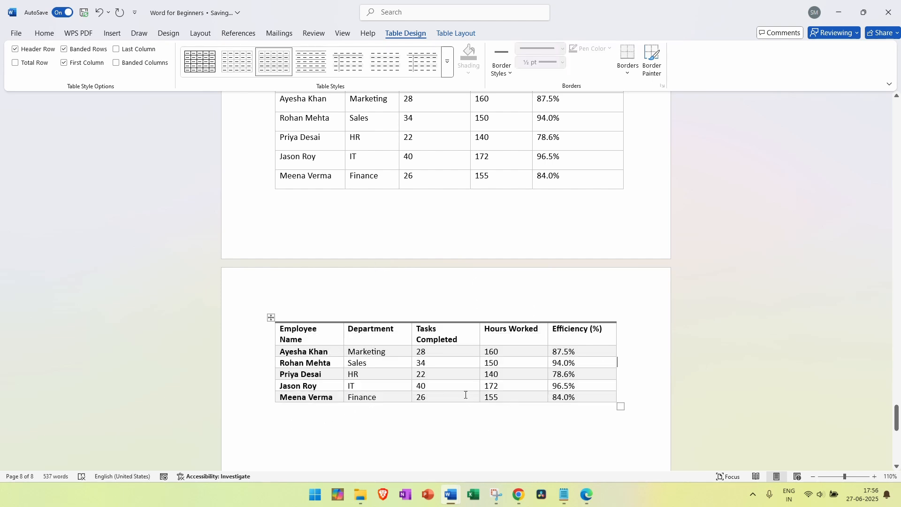
key(ctrl+z)
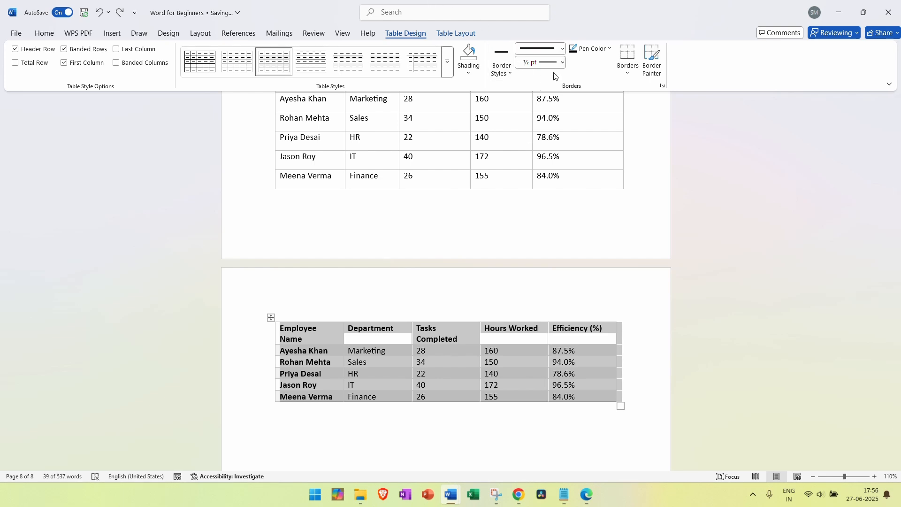
Set the border pen to a blue 1½ pt double line
click(563, 63)
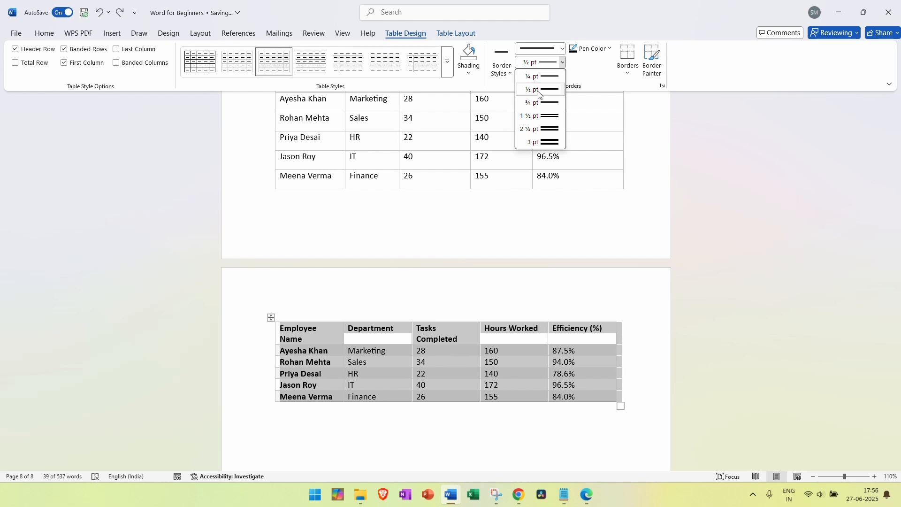
click(544, 149)
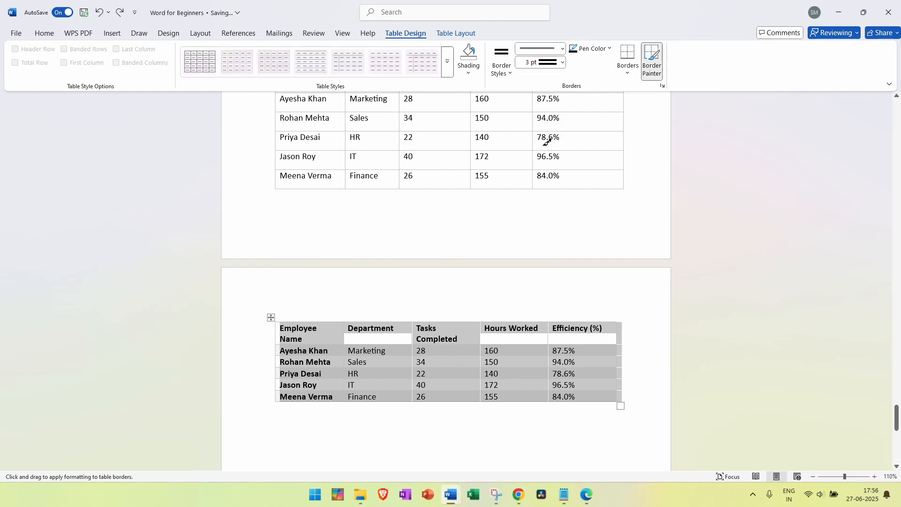
click(563, 62)
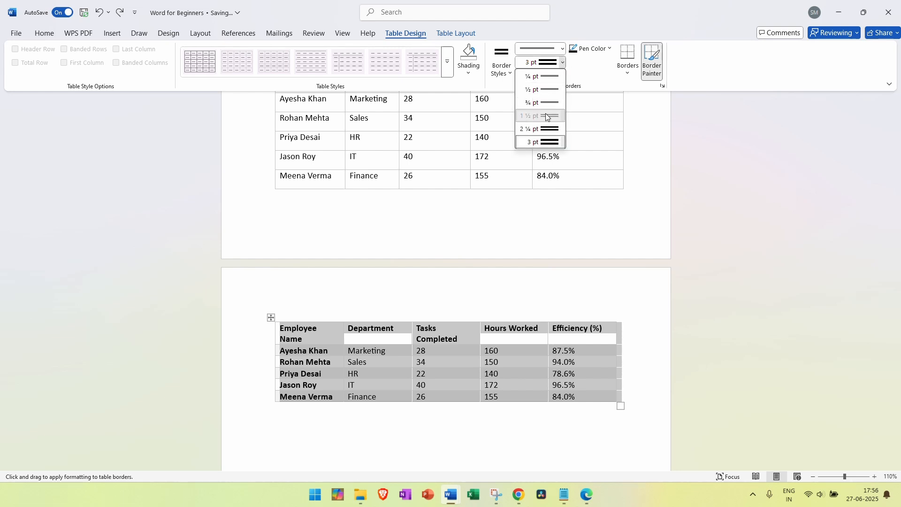
click(544, 116)
click(562, 48)
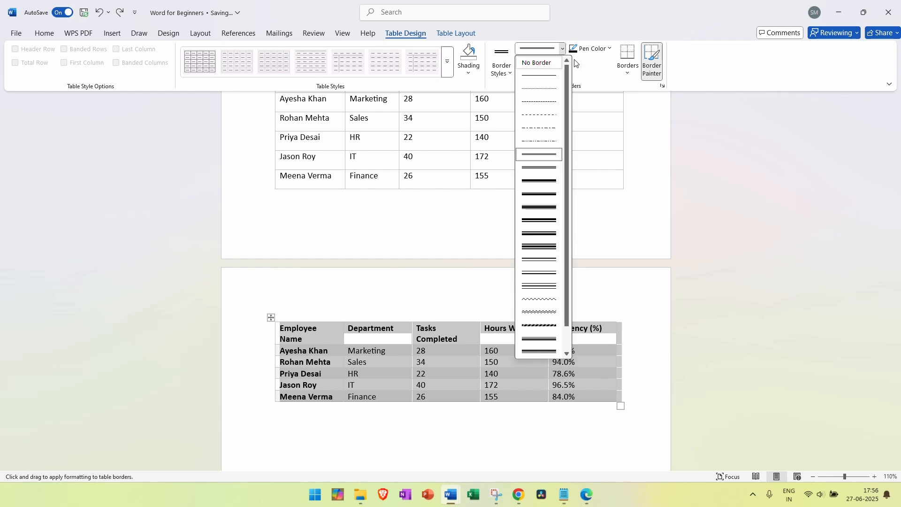
click(588, 72)
click(610, 48)
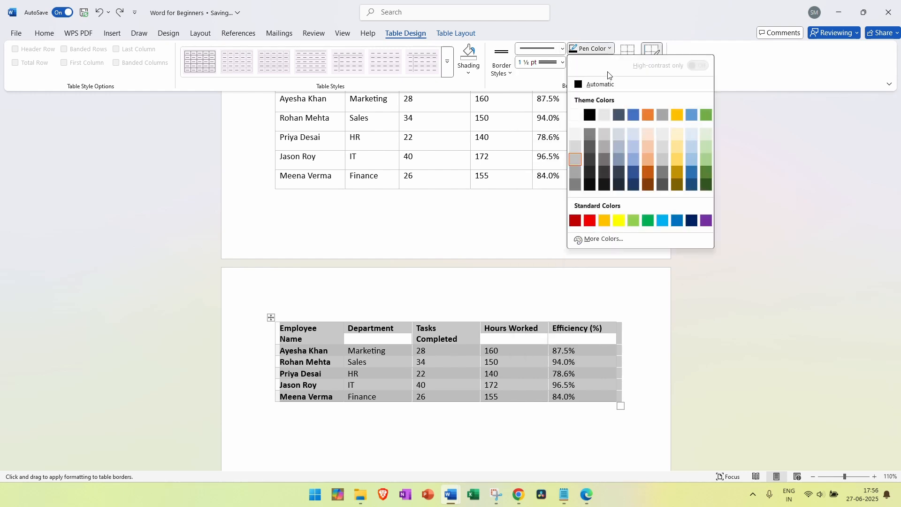
click(691, 115)
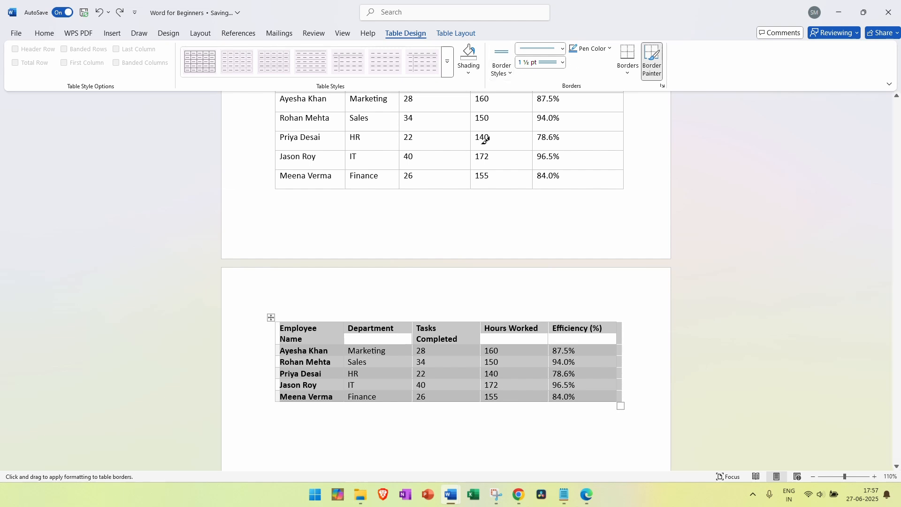
Paint the blue double border along the table's top, left, right and bottom edges
mouse_move(281, 318)
mouse_down()
mouse_move(446, 295)
mouse_move(620, 313)
mouse_up()
click(476, 267)
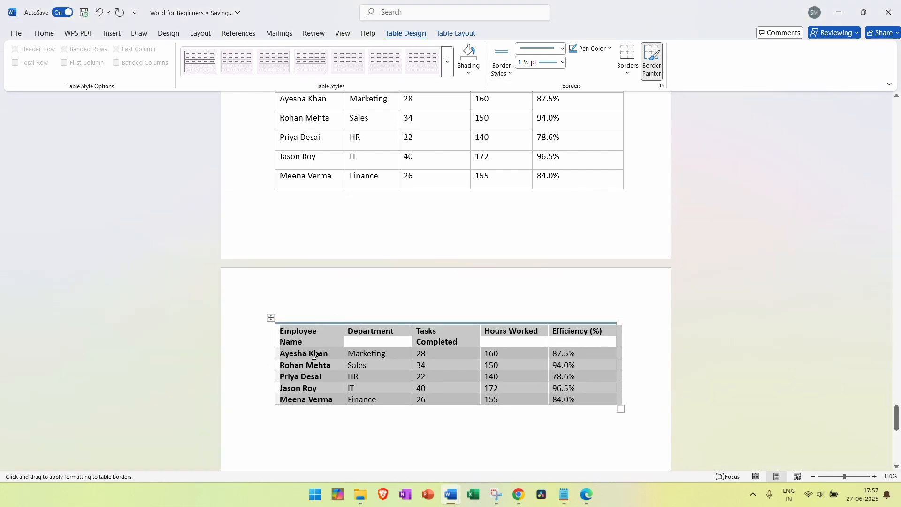
drag(272, 327, 274, 402)
drag(277, 321, 279, 403)
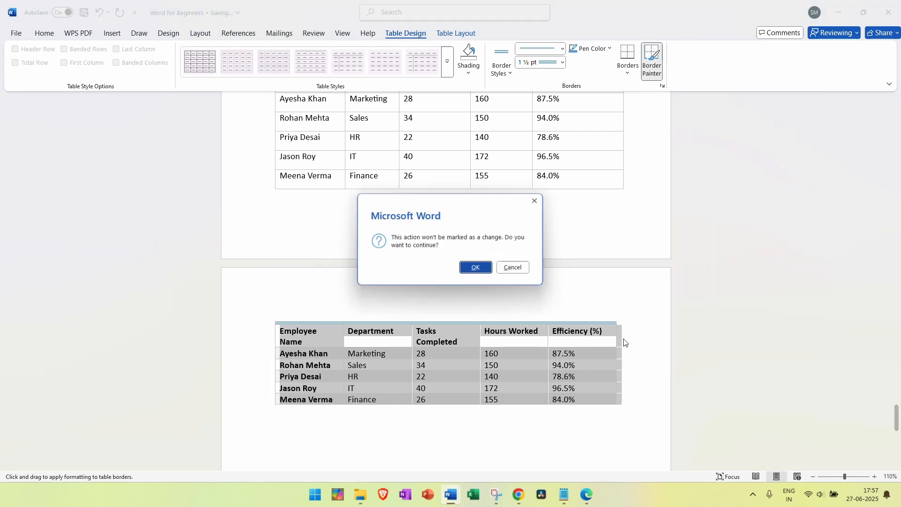
click(472, 269)
drag(621, 334, 615, 402)
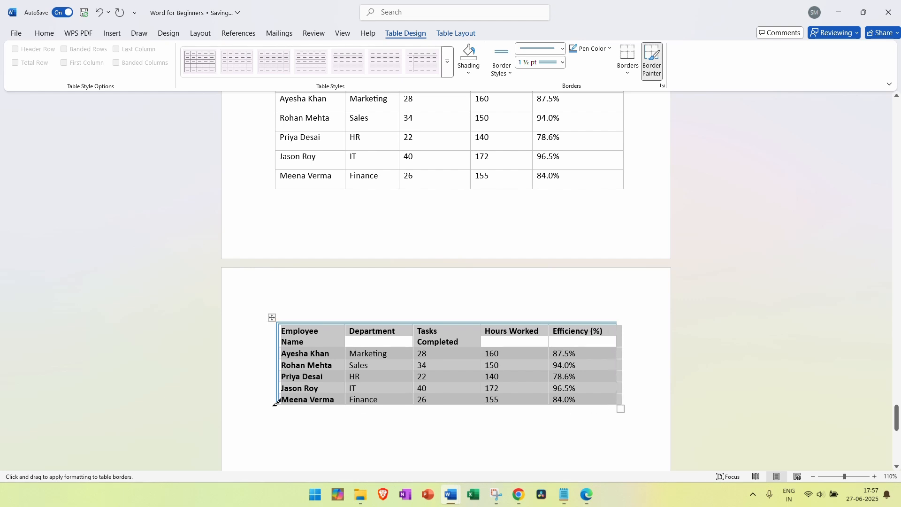
drag(276, 402, 619, 401)
key(Escape)
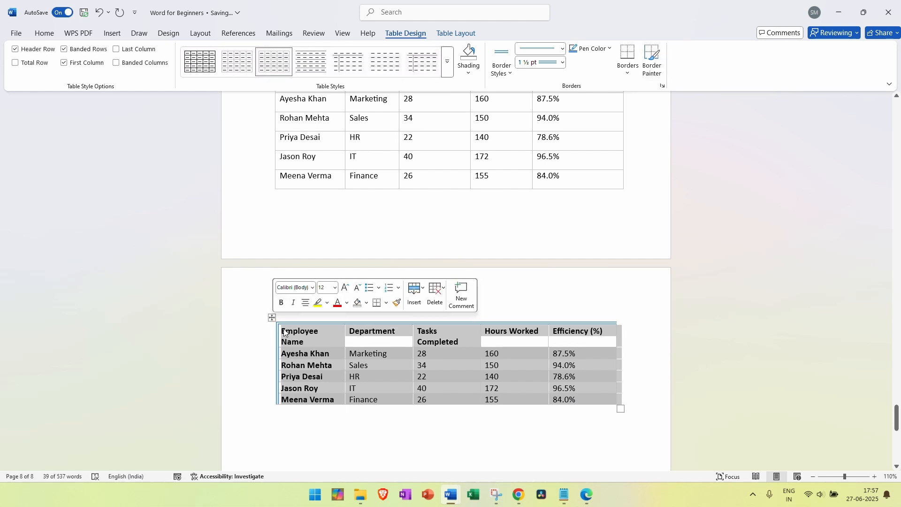
Select every cell of the second table and open the Borders placement list
click(654, 344)
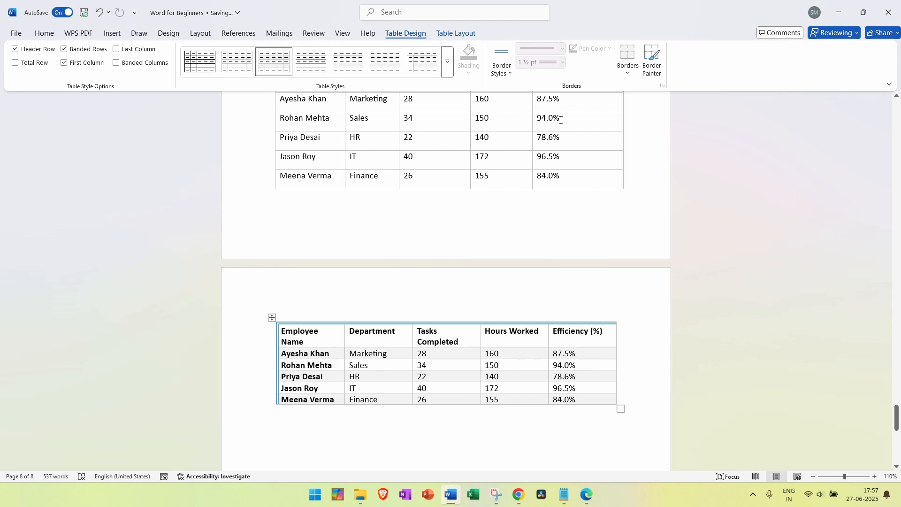
click(491, 355)
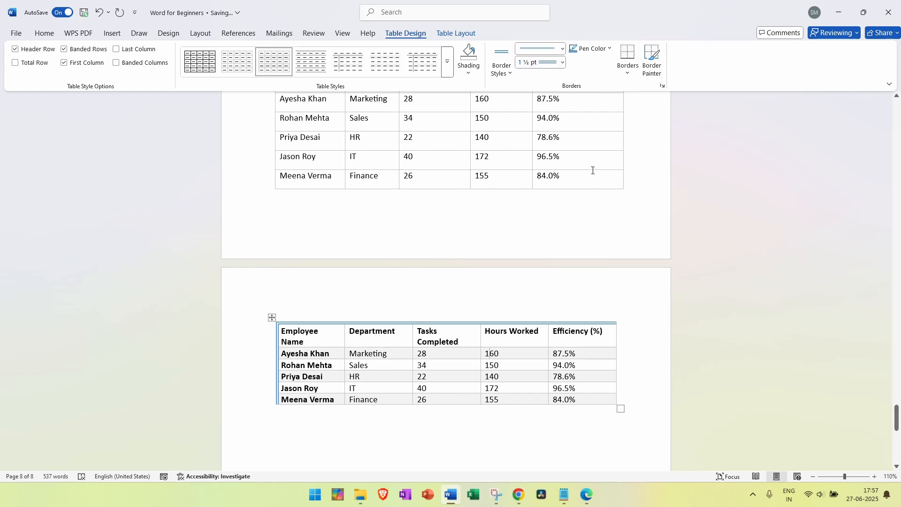
click(529, 377)
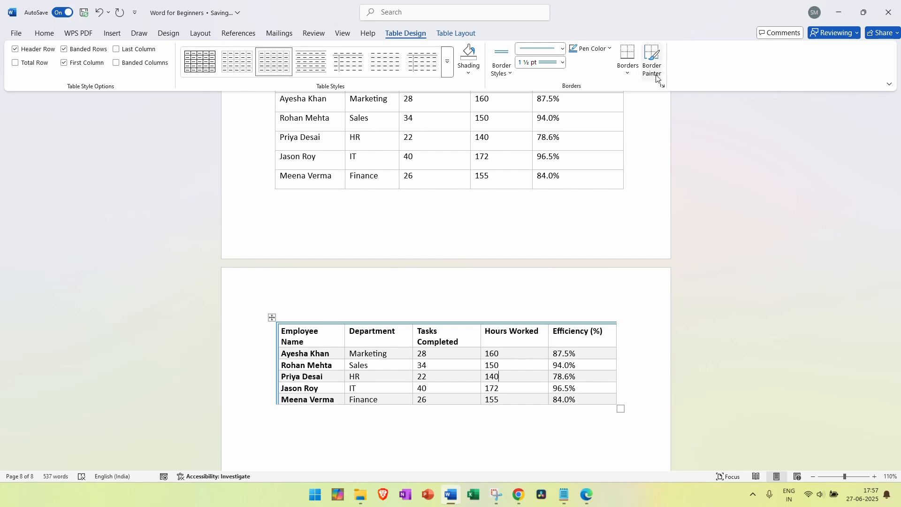
click(662, 345)
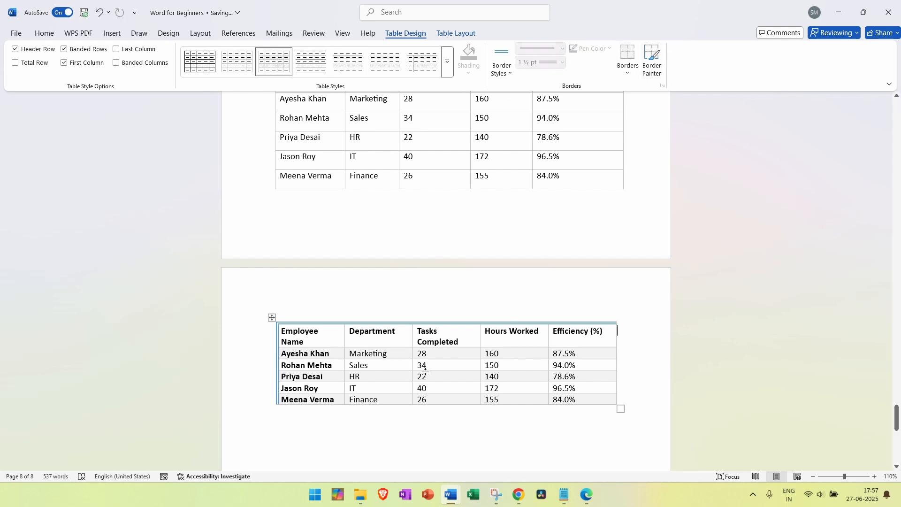
click(441, 379)
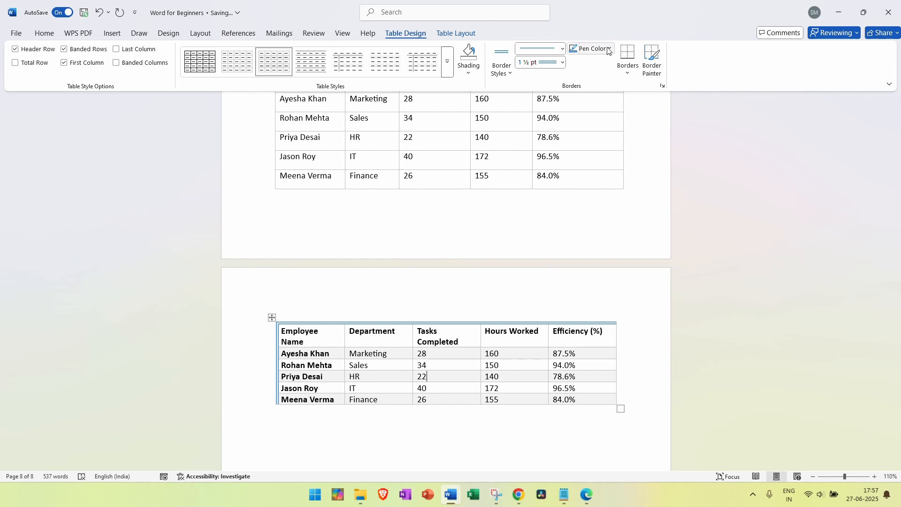
click(627, 74)
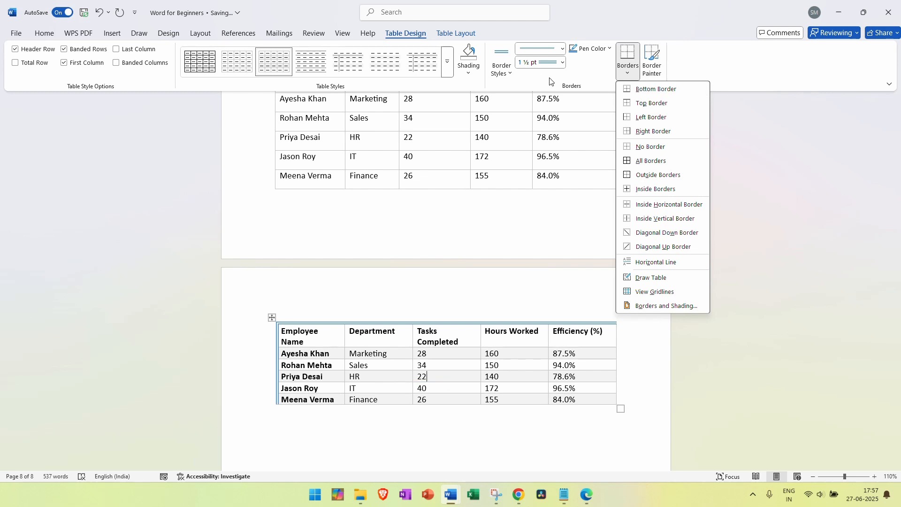
click(567, 70)
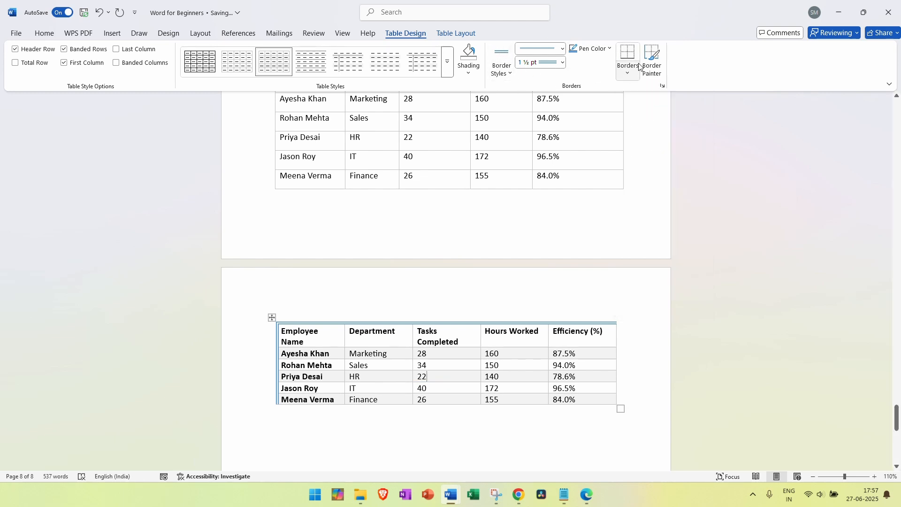
click(633, 75)
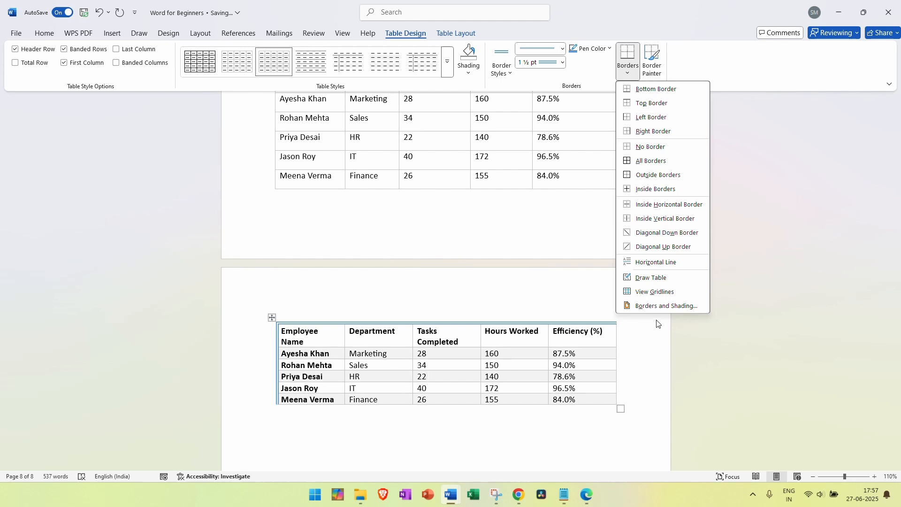
click(442, 379)
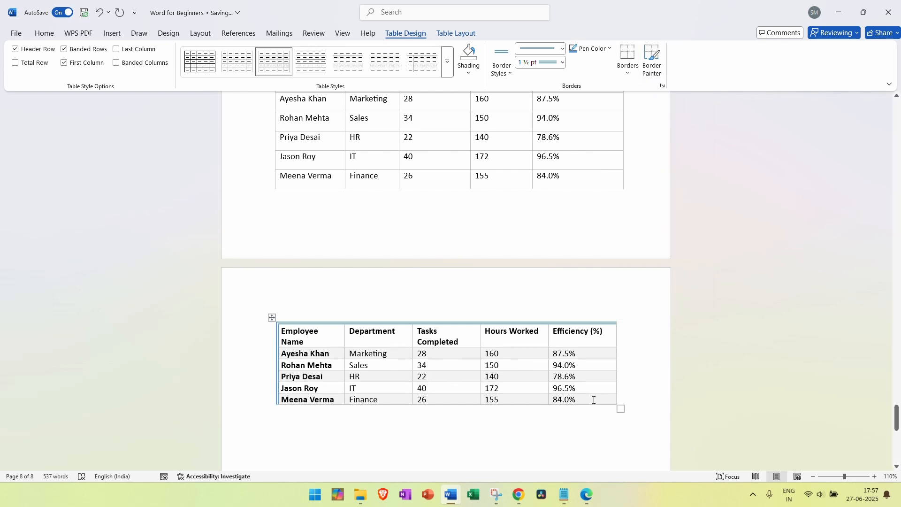
drag(601, 399, 755, 296)
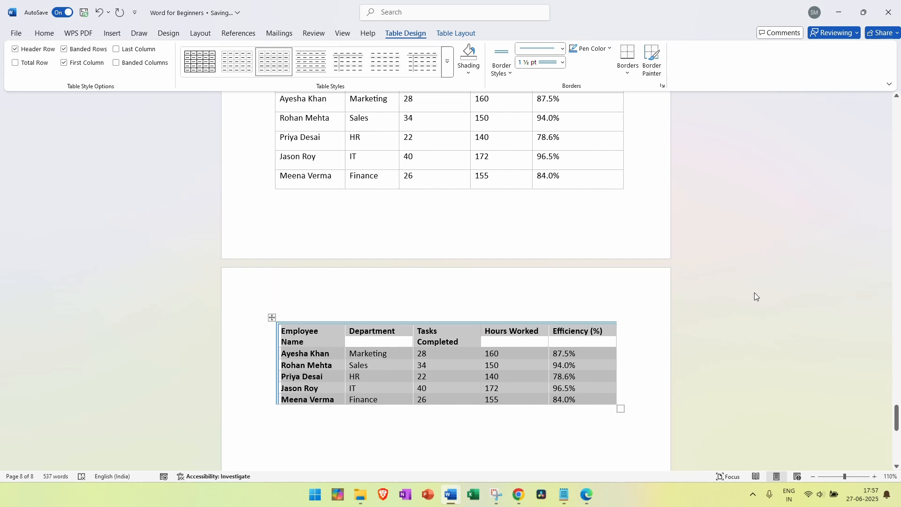
click(627, 74)
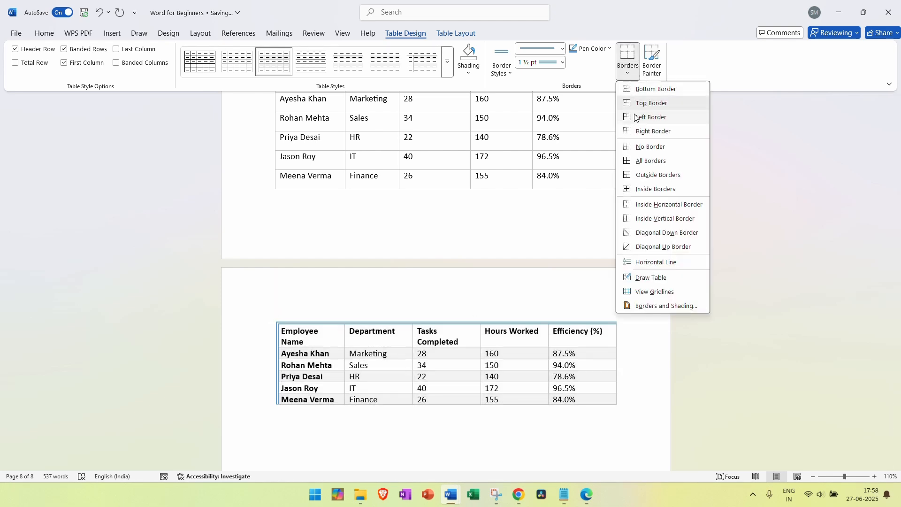
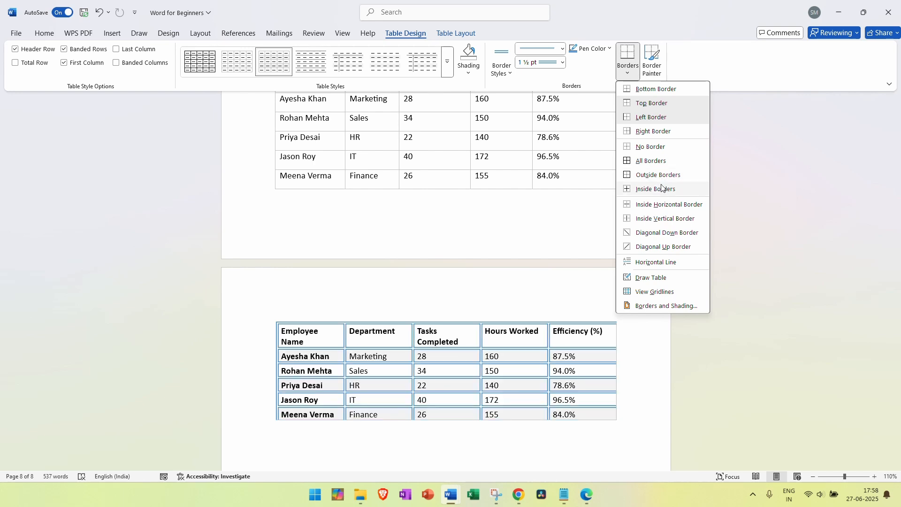
Apply All Borders so every cell of the lower employee table gets double-line borders
click(657, 161)
click(510, 385)
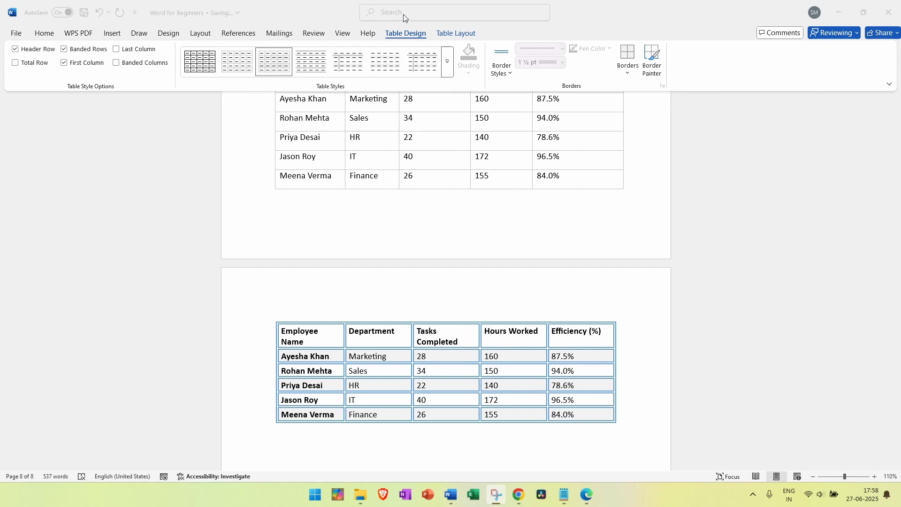
click(272, 318)
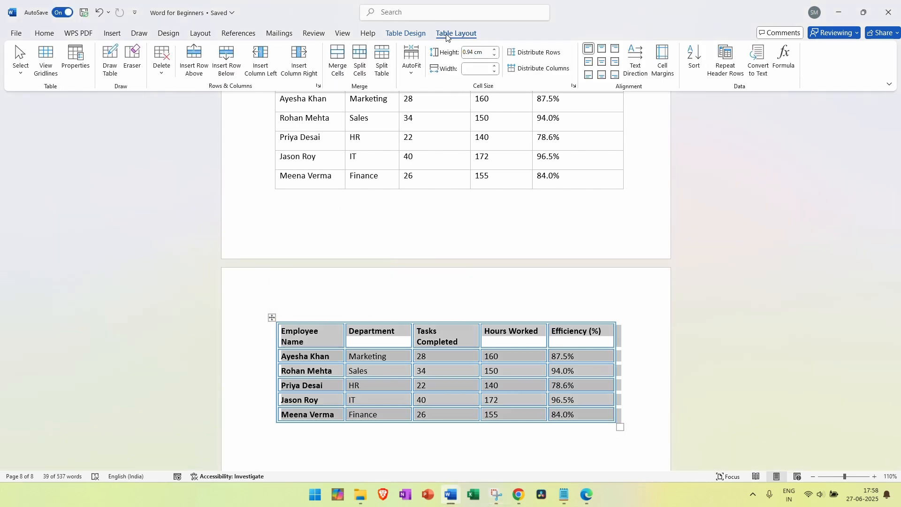
Insert an empty row below the last employee's row in the lower table
click(417, 38)
click(457, 36)
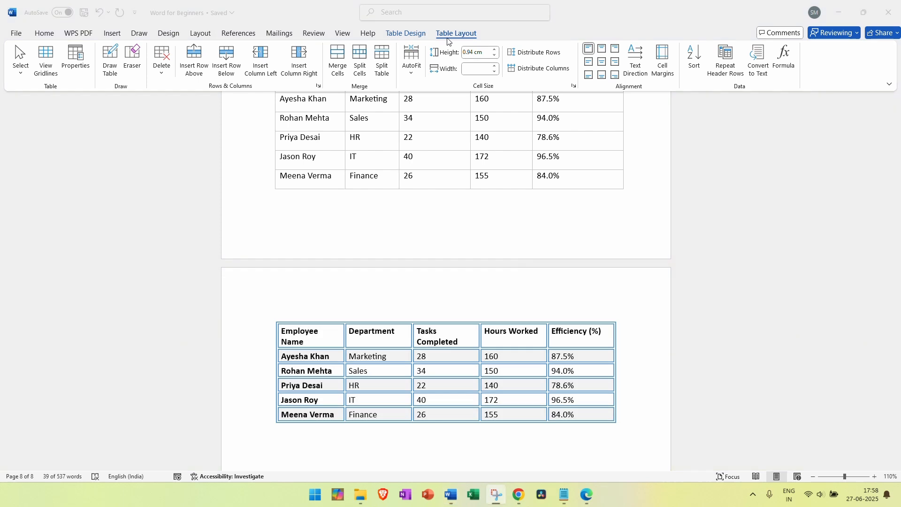
click(447, 41)
click(440, 40)
click(449, 41)
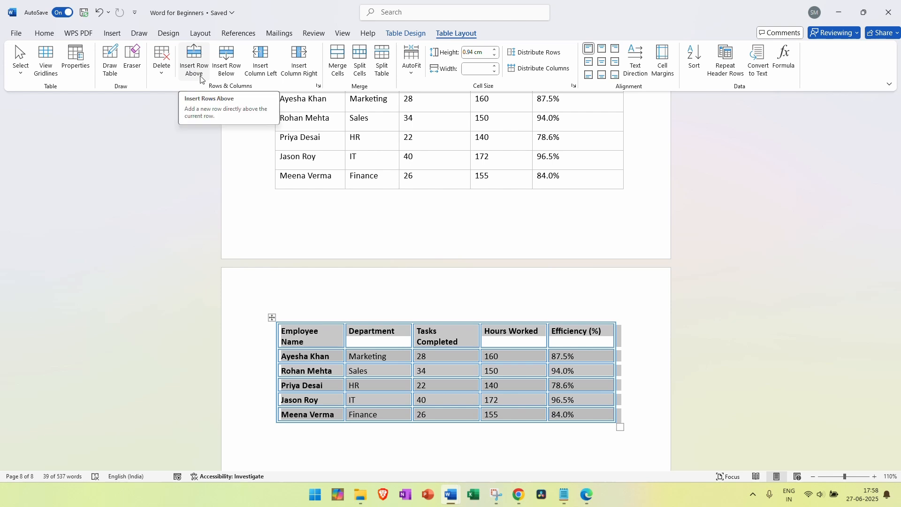
click(308, 416)
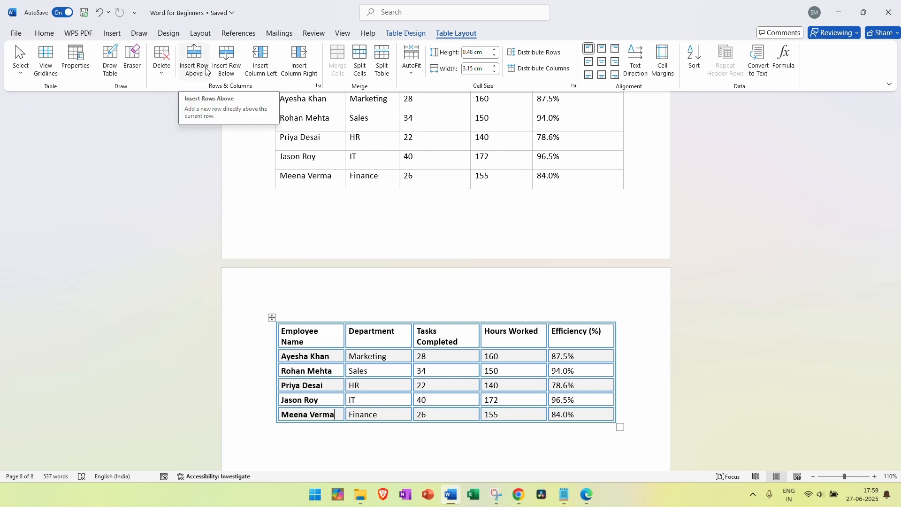
click(226, 61)
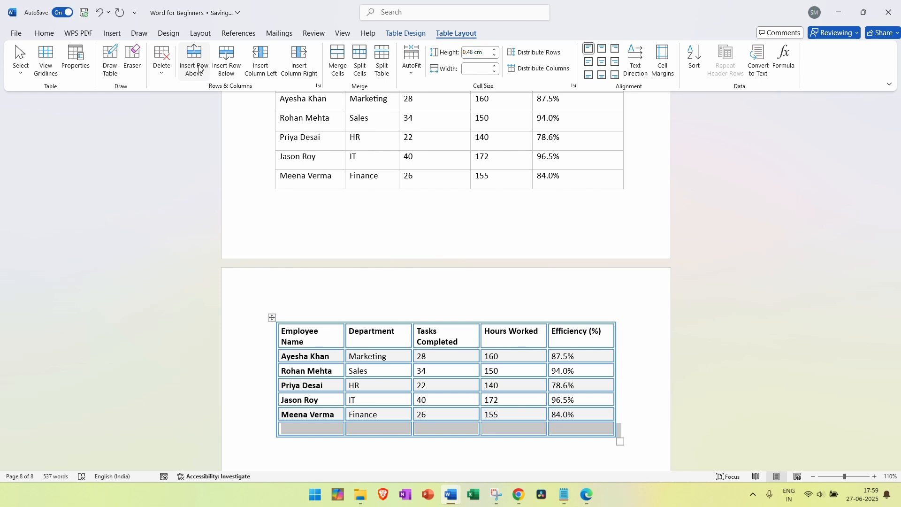
Insert another empty row directly above the last employee's row
click(308, 413)
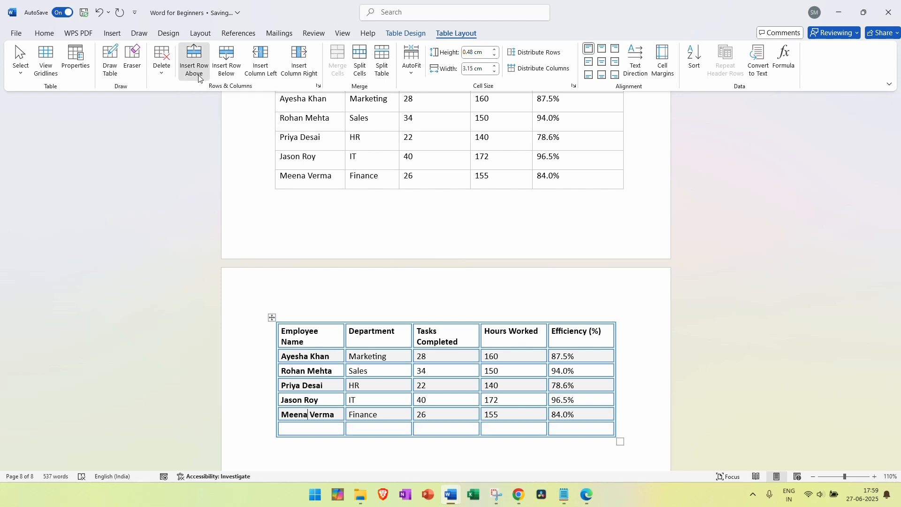
click(195, 60)
mouse_move(451, 503)
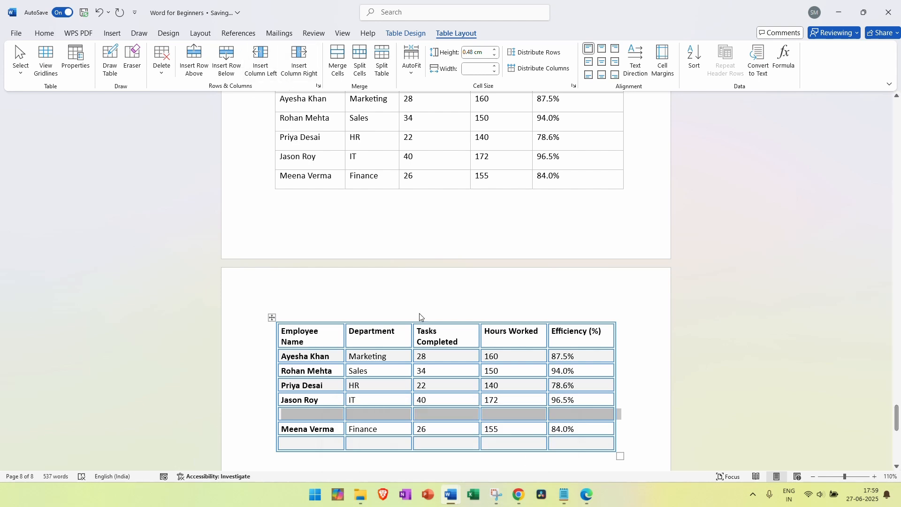
click(607, 330)
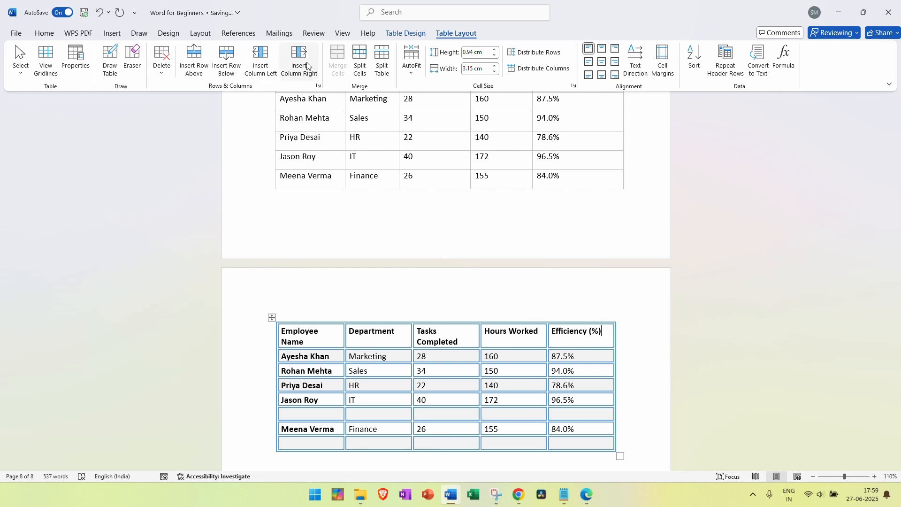
Insert an empty column right of Efficiency (%) and another left of Tasks Completed
mouse_move(625, 316)
click(299, 63)
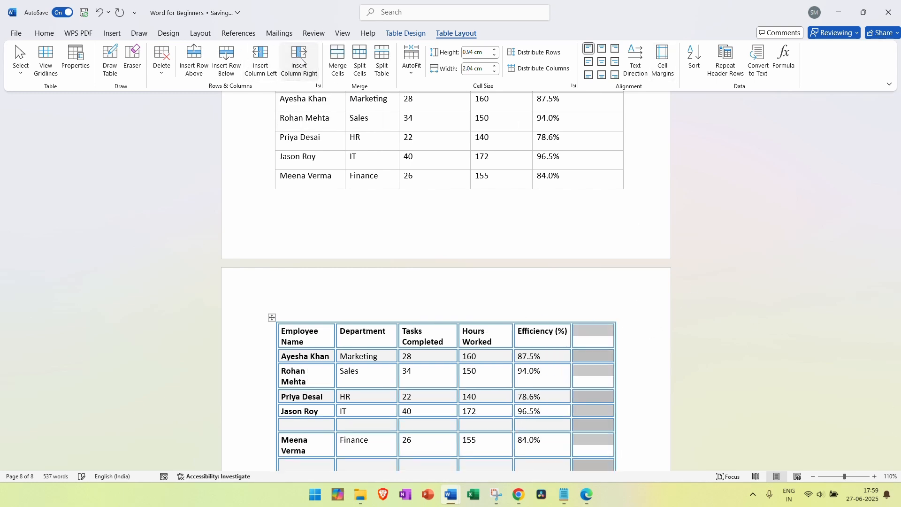
click(449, 331)
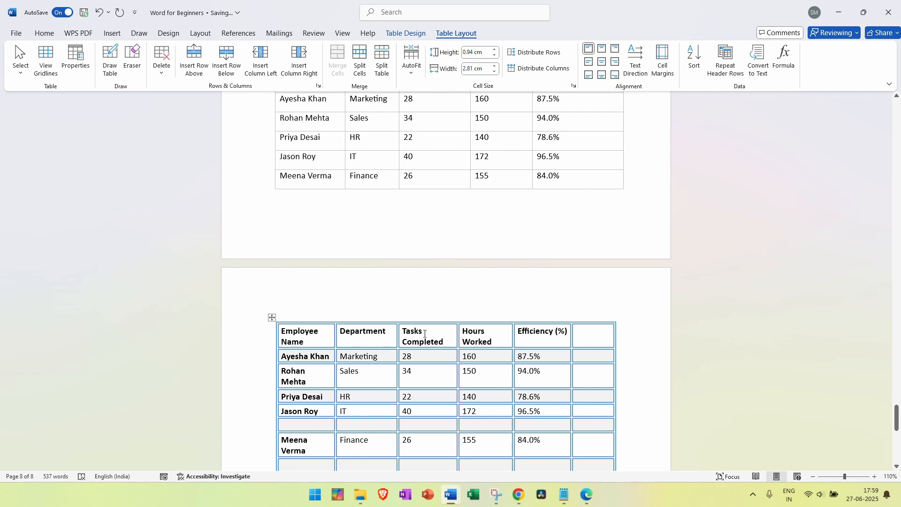
click(260, 61)
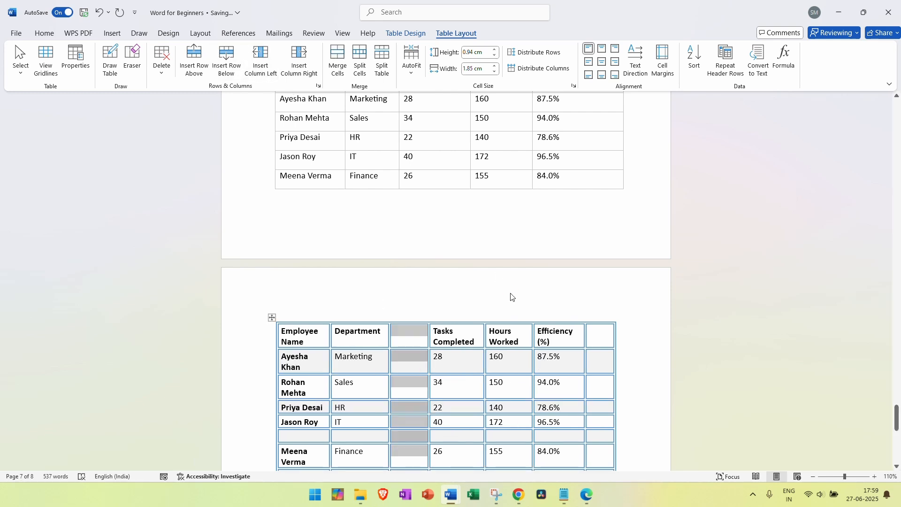
scroll(583, 329, down, 1)
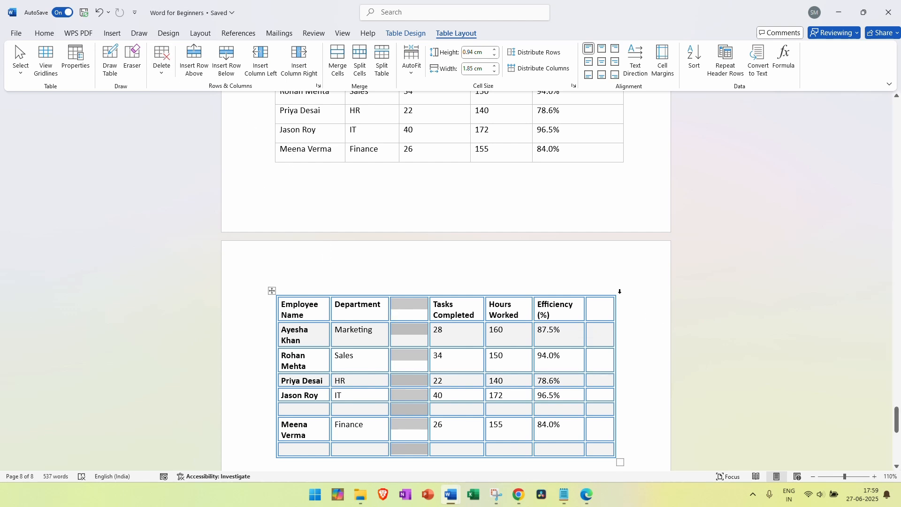
click(162, 71)
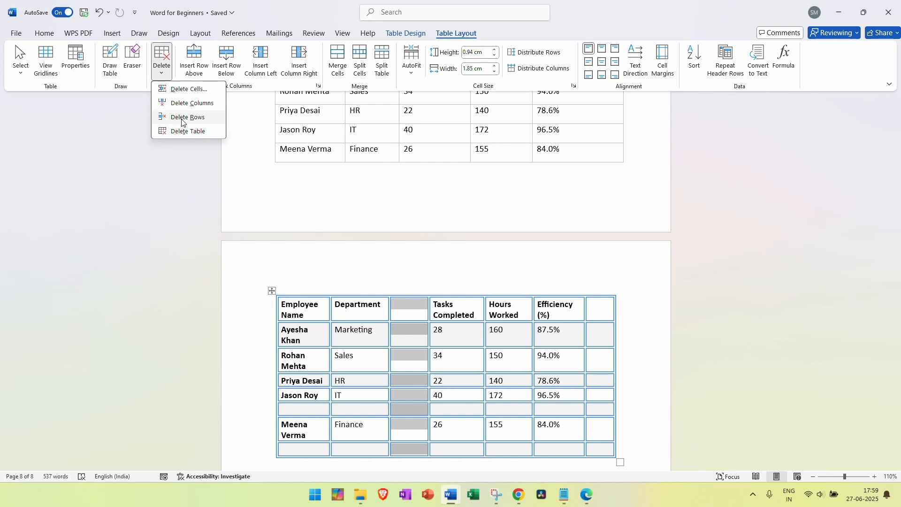
Delete the two empty columns, confirming each deletion
click(193, 104)
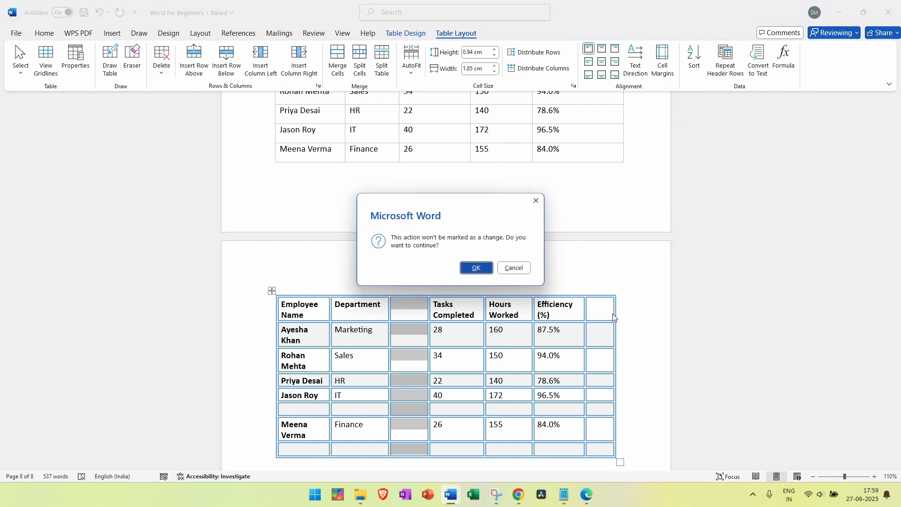
click(475, 268)
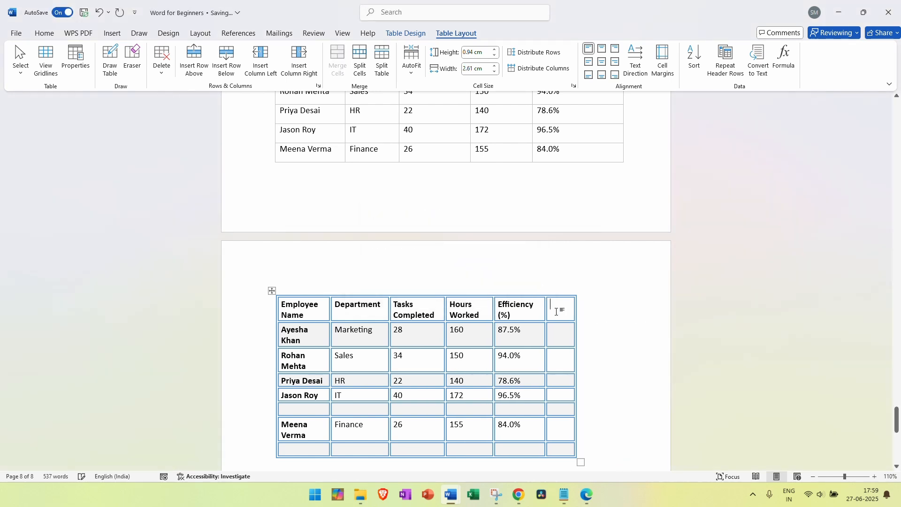
click(159, 73)
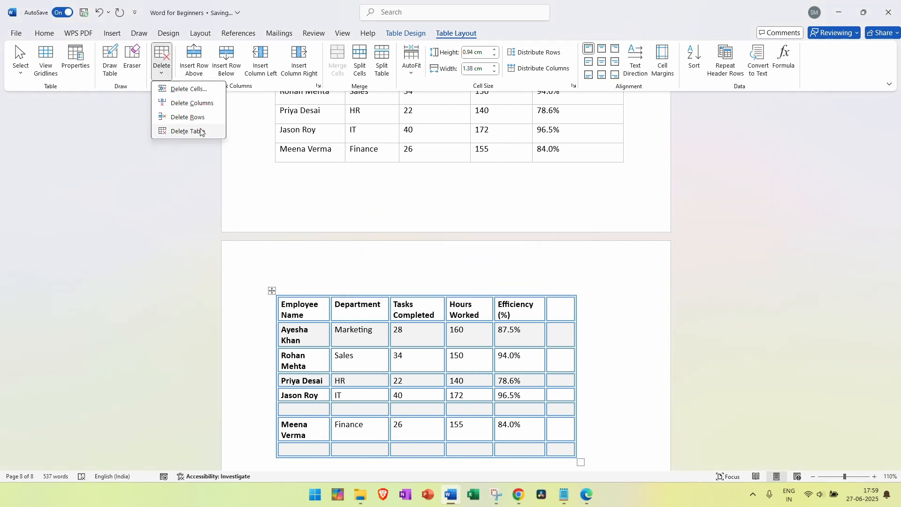
click(193, 103)
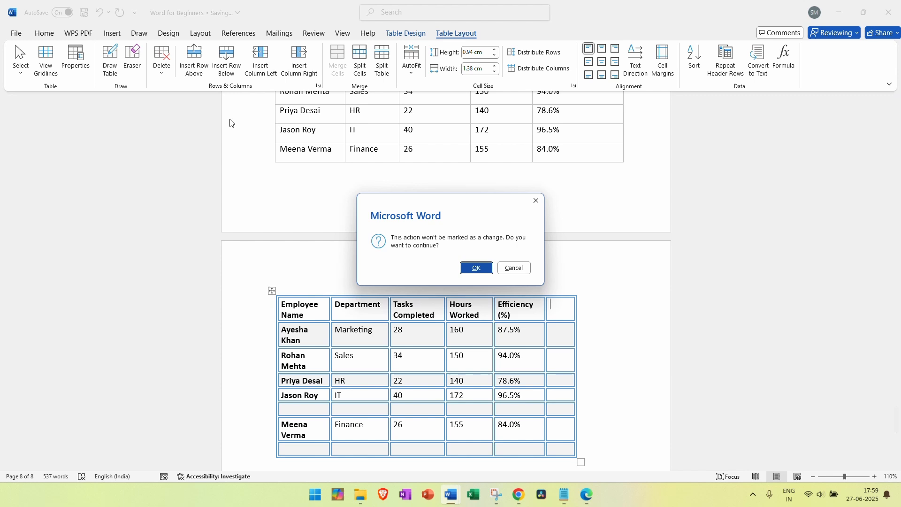
click(474, 268)
Select both empty rows and try their shortcut menu, then dismiss it
drag(323, 409, 516, 409)
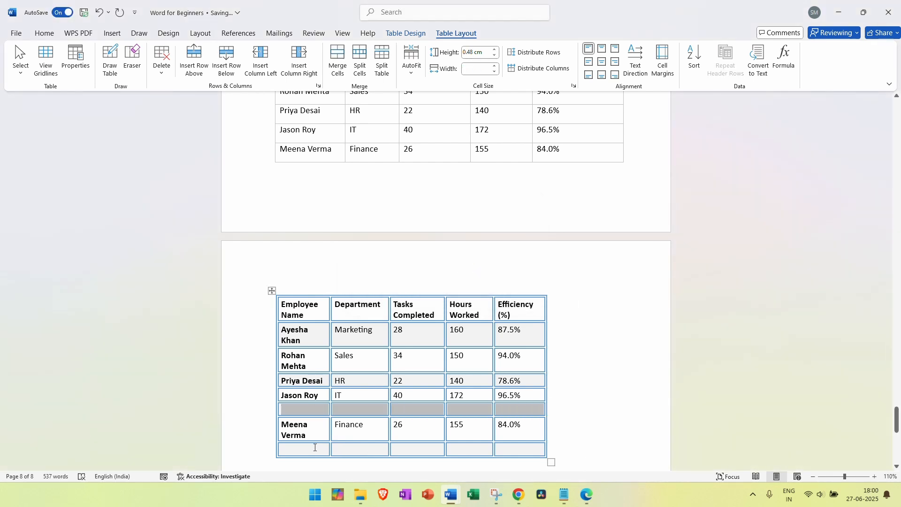
drag(314, 448, 520, 452)
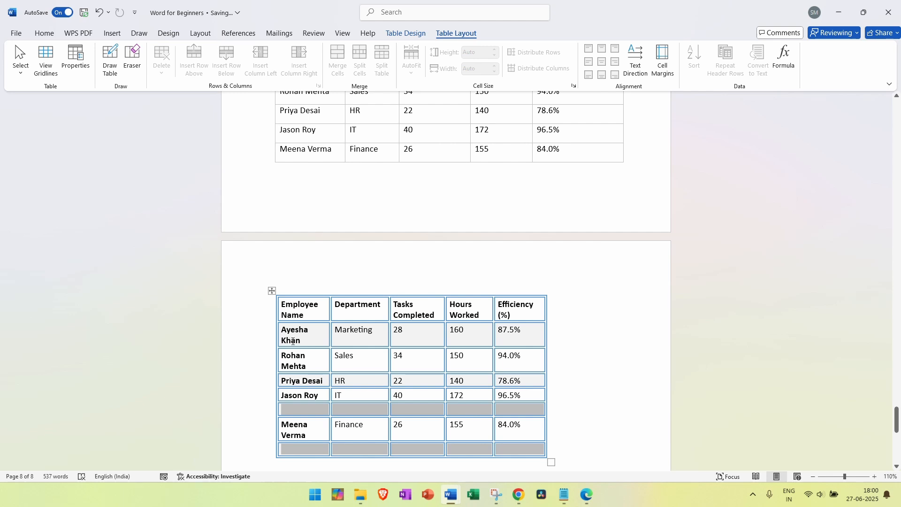
right_click(345, 401)
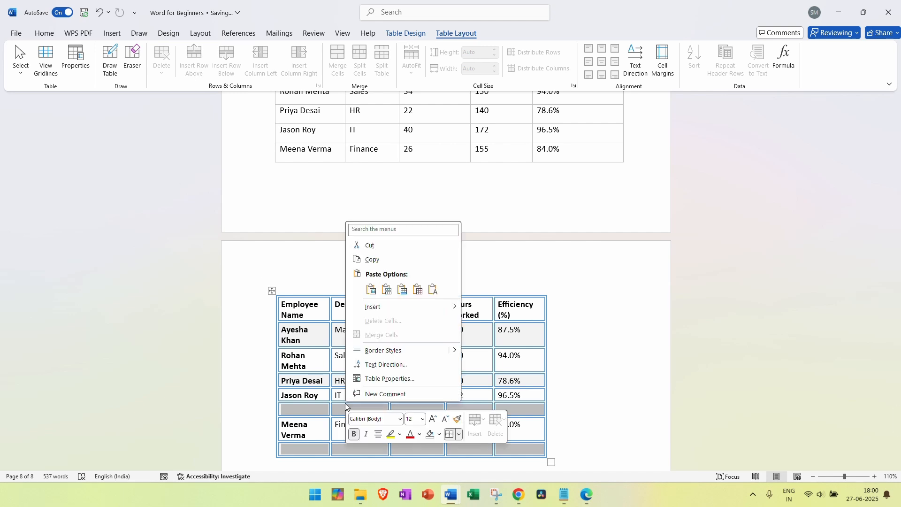
right_click(338, 407)
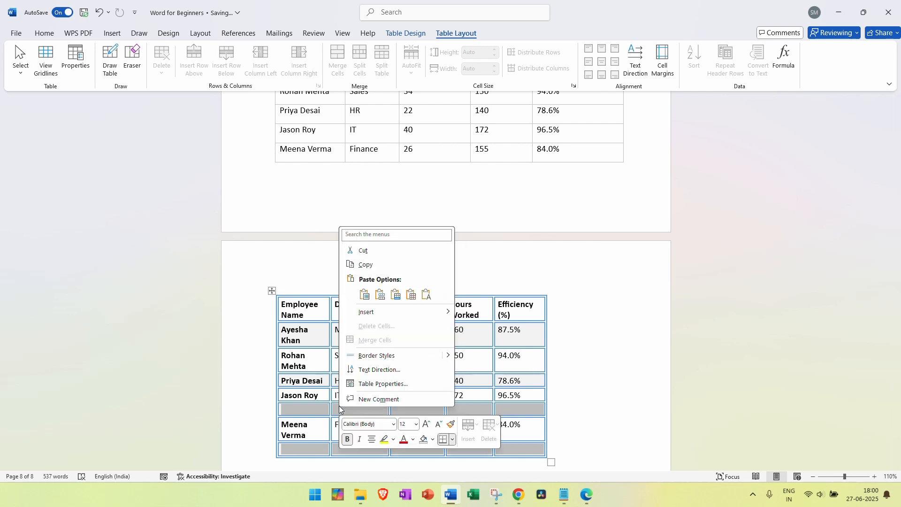
mouse_move(422, 315)
right_click(317, 409)
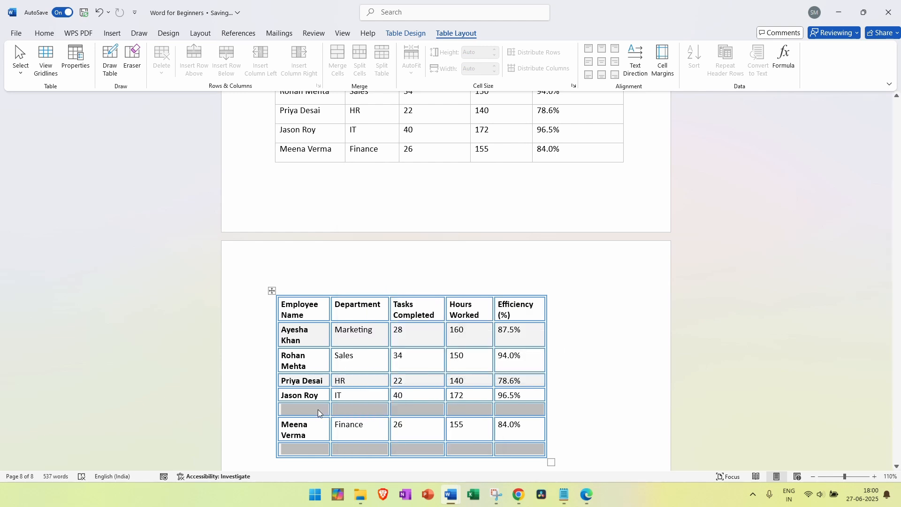
right_click(317, 409)
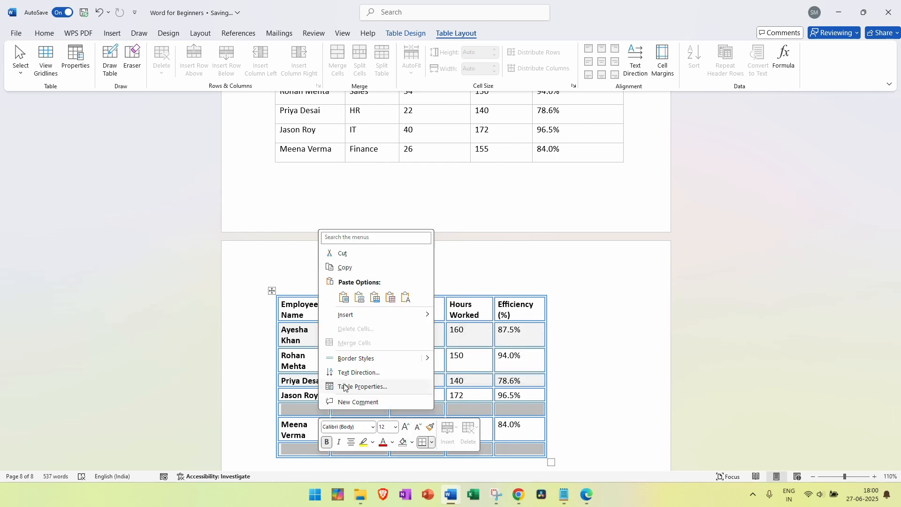
mouse_move(350, 312)
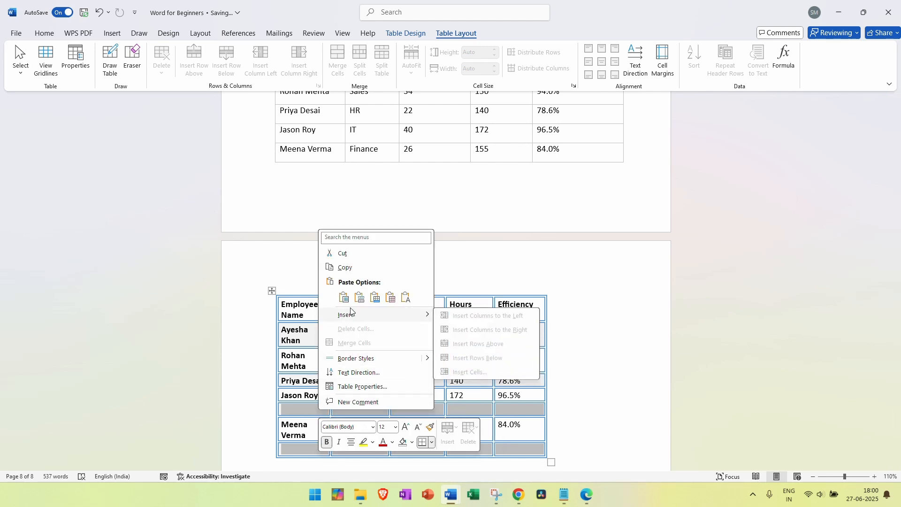
click(233, 289)
Delete the empty row above the last employee and the empty last row
click(314, 411)
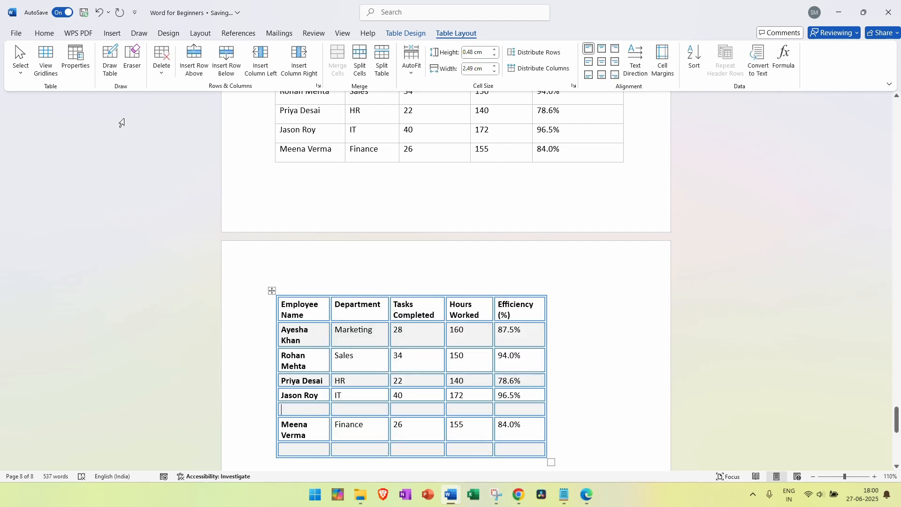
click(168, 77)
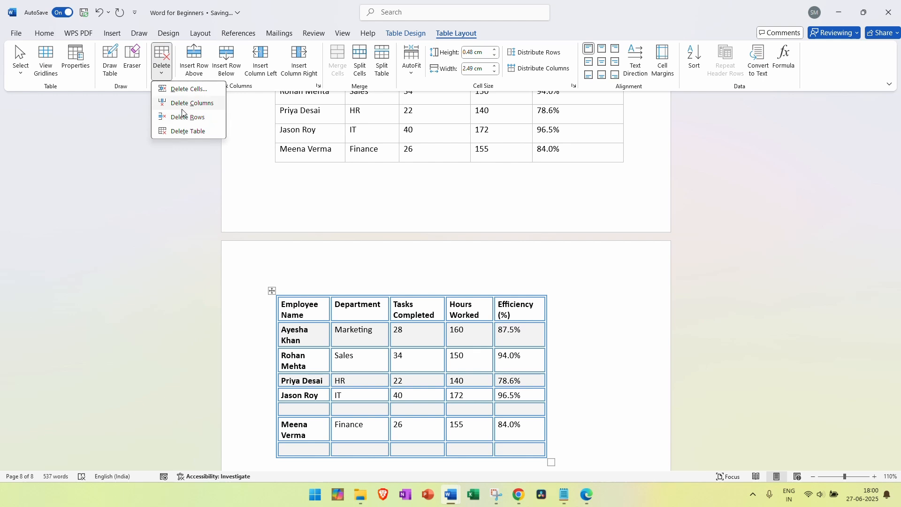
click(185, 113)
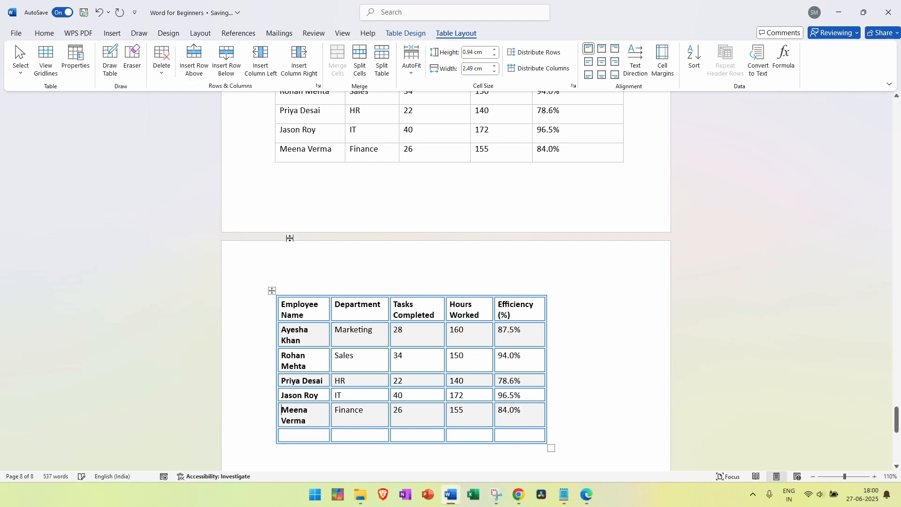
click(316, 431)
click(162, 68)
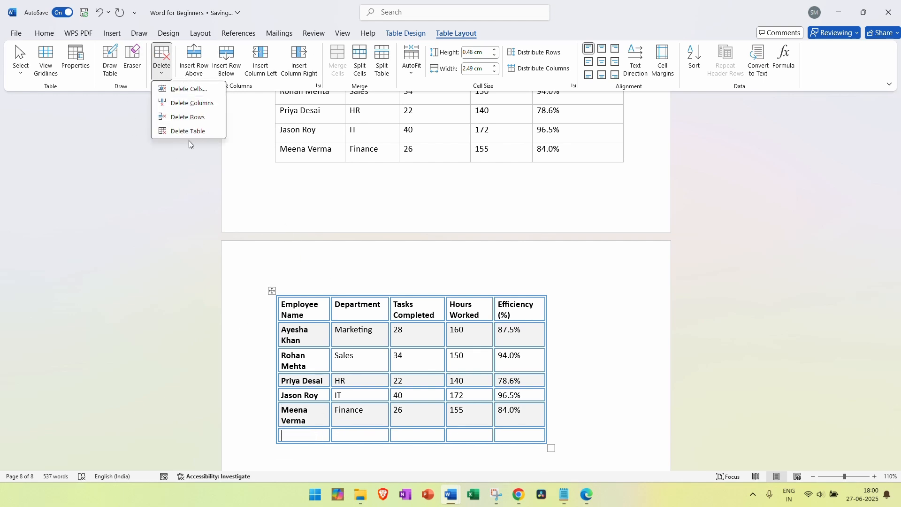
click(188, 116)
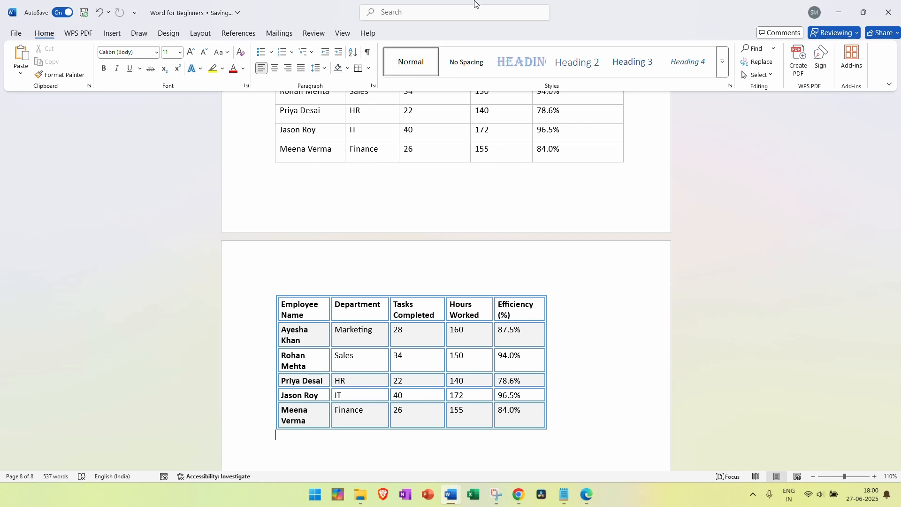
click(411, 338)
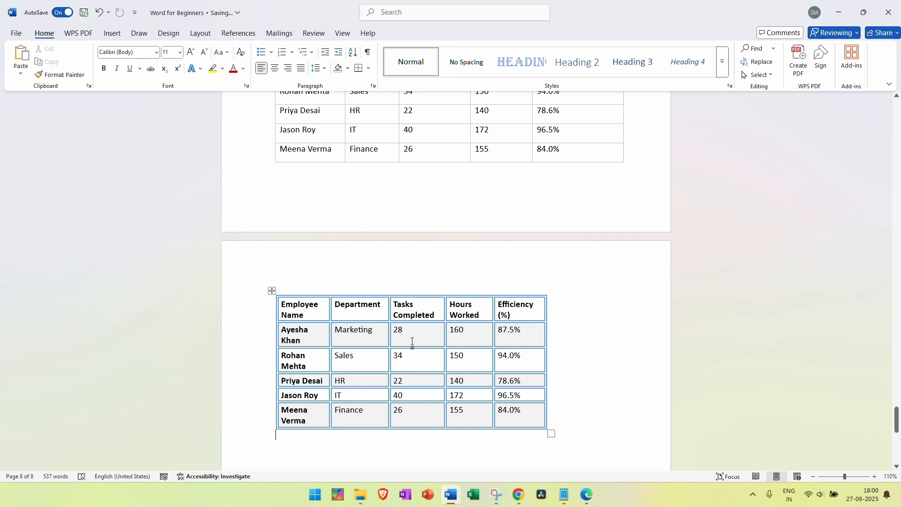
Insert an empty row above the employee table's header row
click(273, 292)
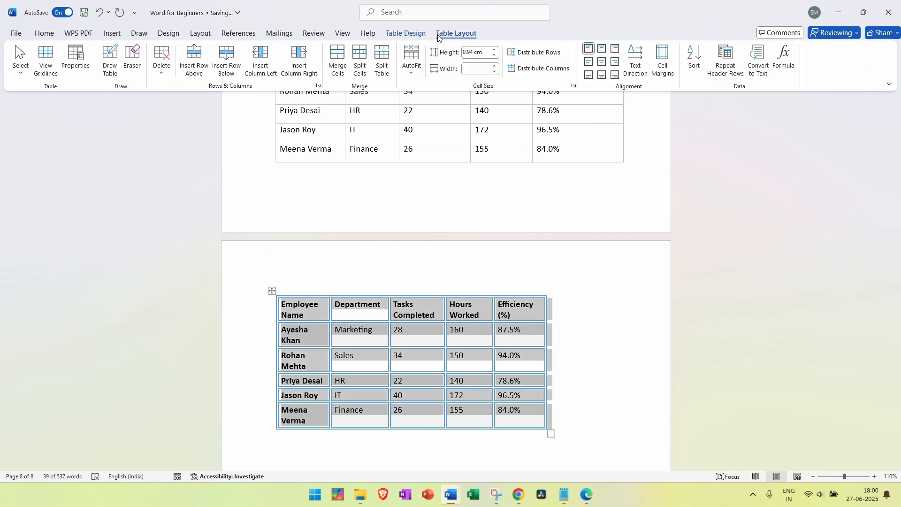
key(super+shift+s)
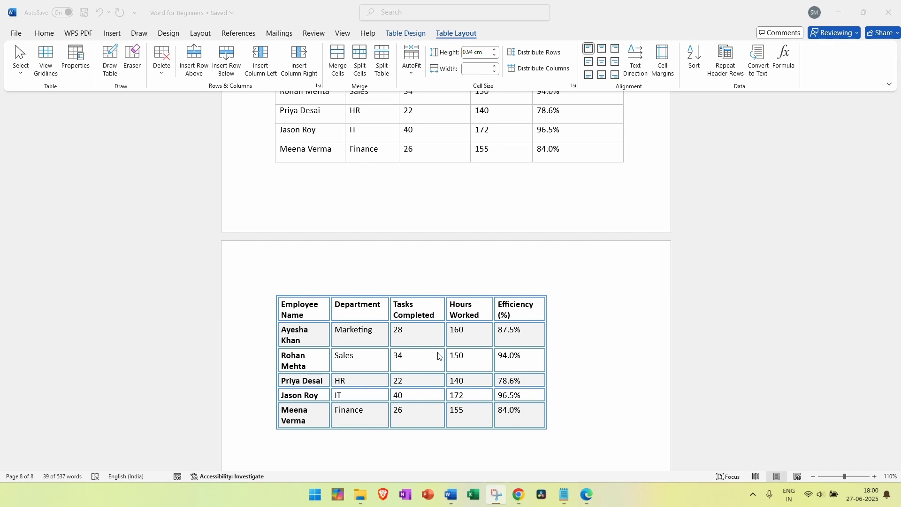
click(319, 317)
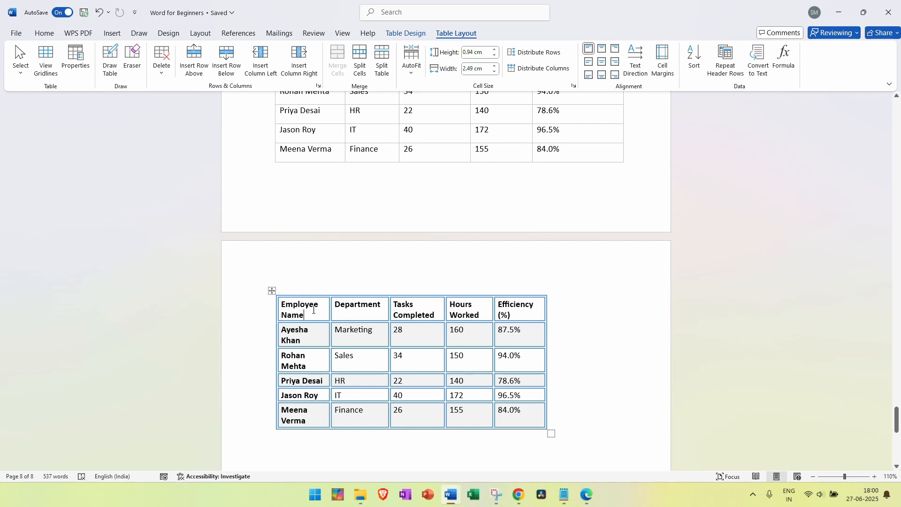
right_click(314, 310)
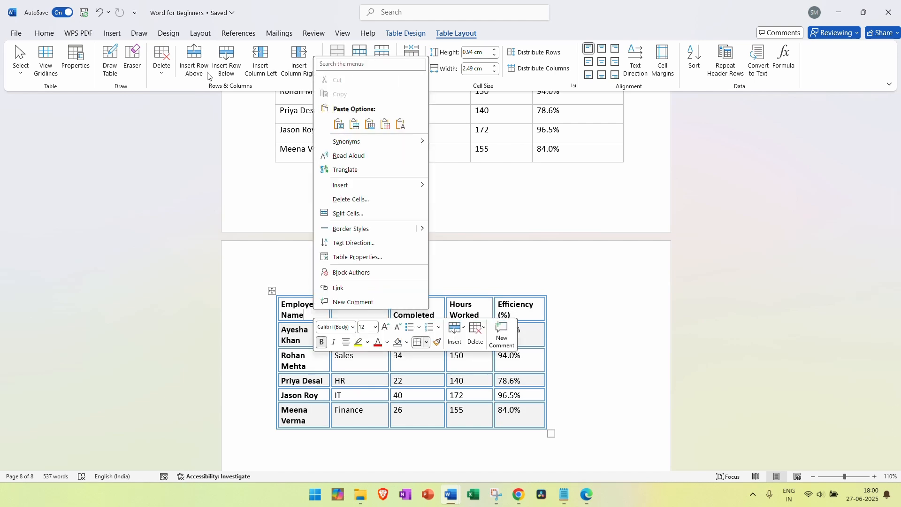
click(193, 69)
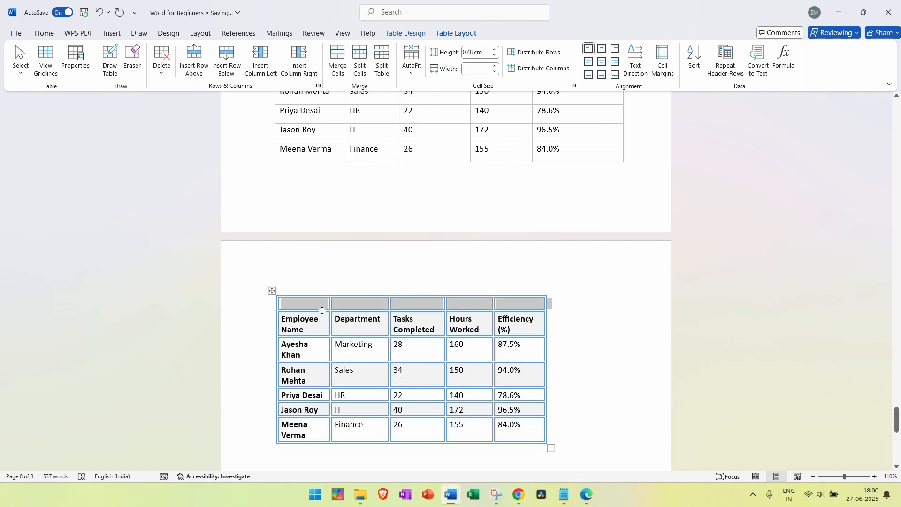
Merge the new top row's cells into one full-width cell
drag(317, 306, 538, 303)
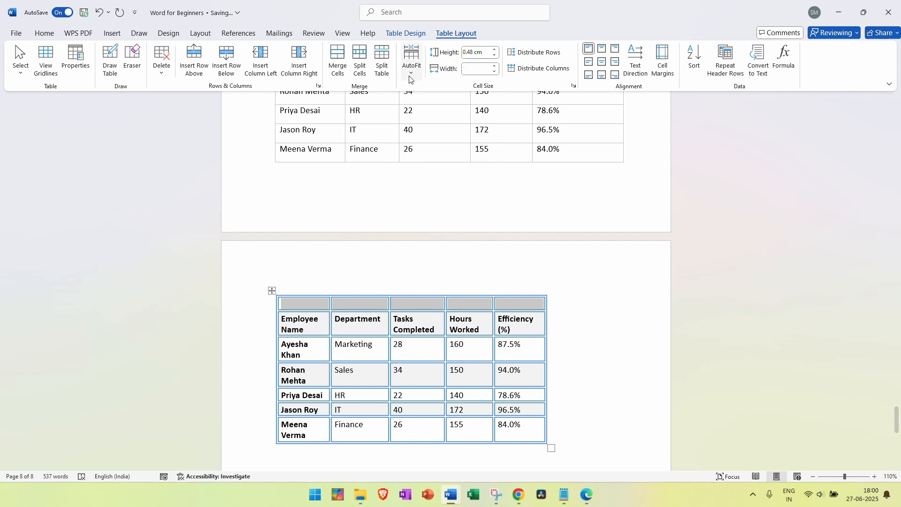
click(336, 64)
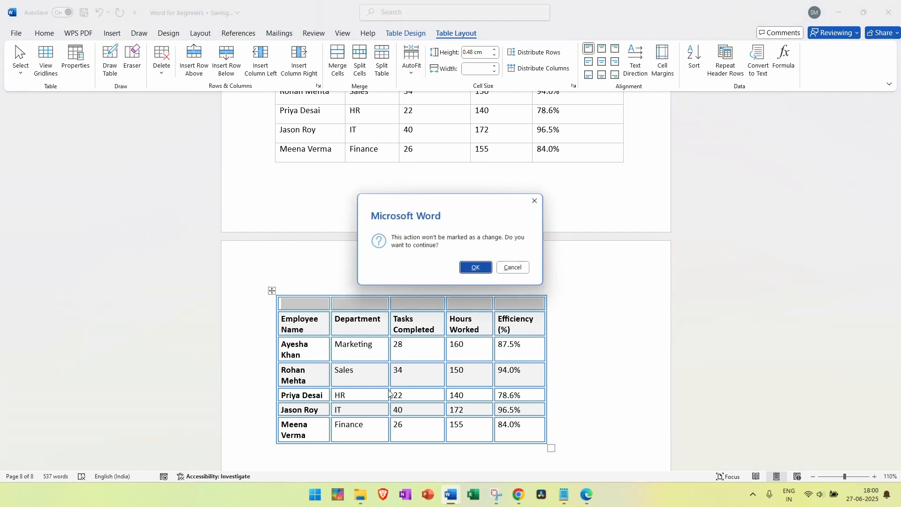
click(476, 266)
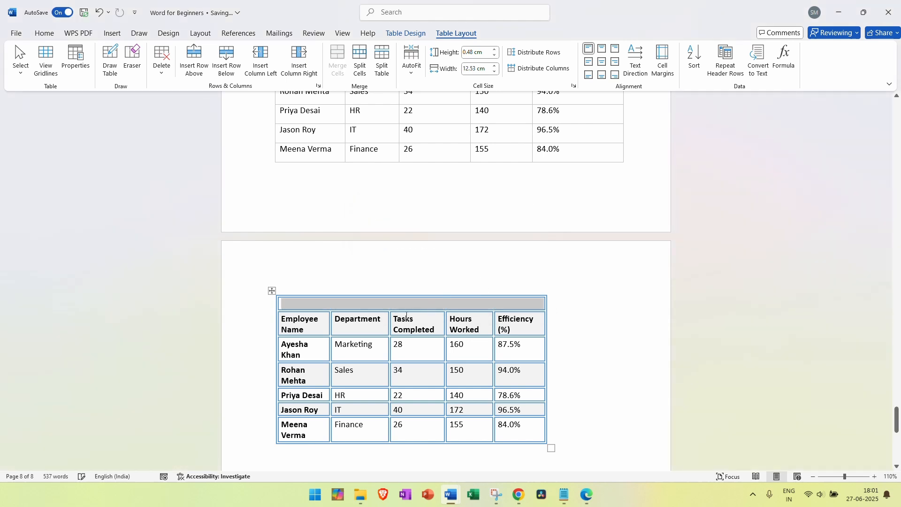
click(388, 304)
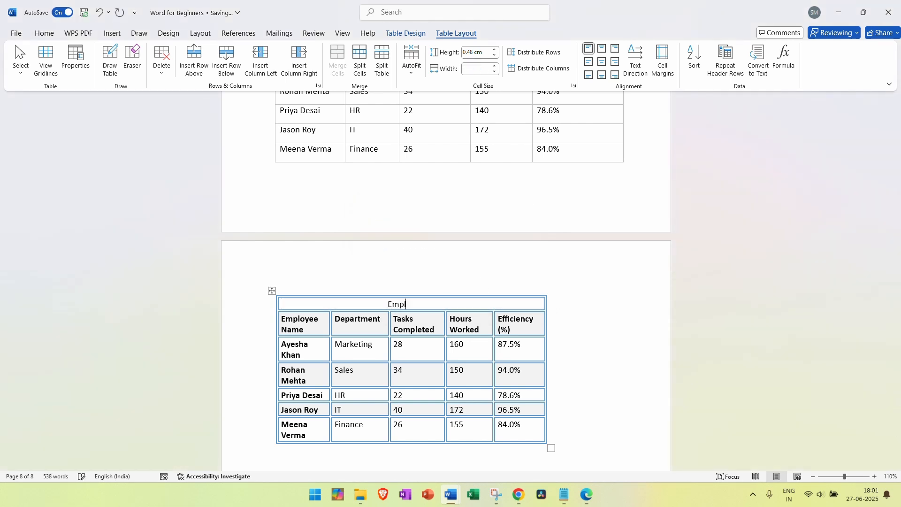
Type 'Employee Performance Details' in the merged top cell and centre it
text(Employee Performance Details)
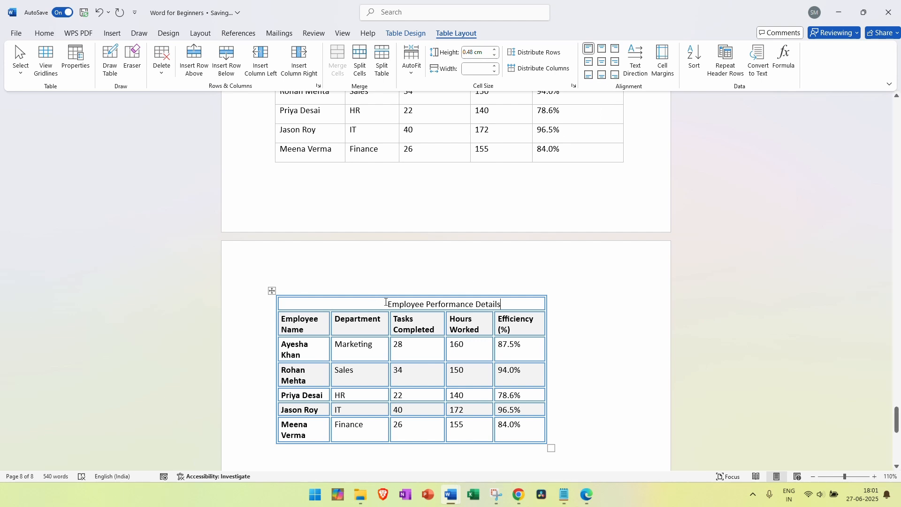
click(601, 63)
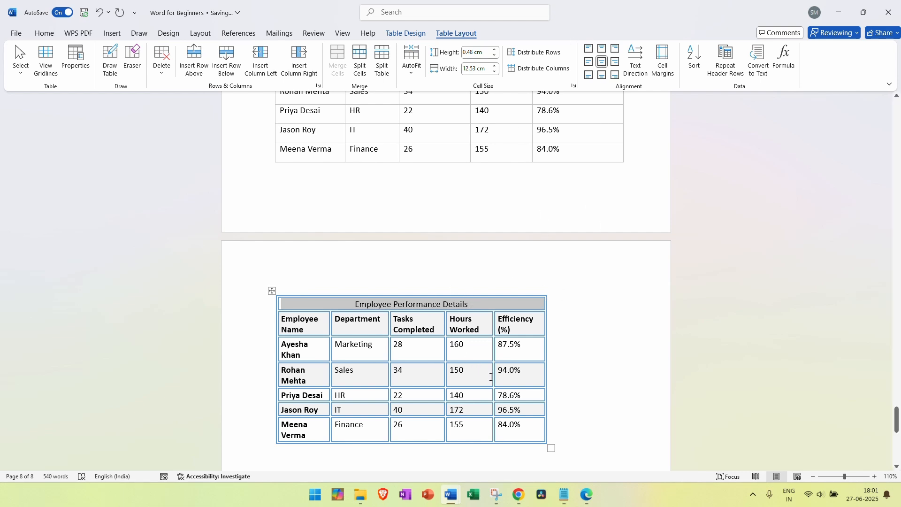
click(515, 372)
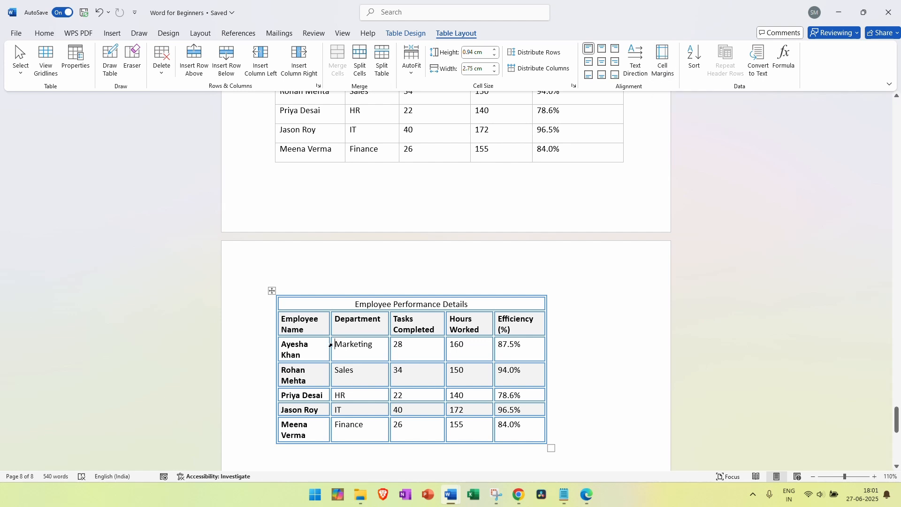
click(334, 350)
click(662, 63)
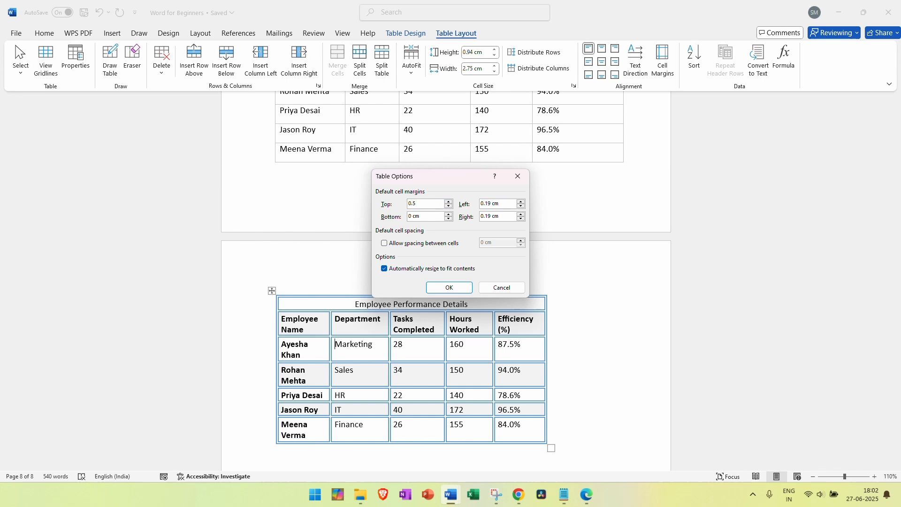
mouse_move(419, 216)
mouse_down()
mouse_move(406, 216)
mouse_move(408, 204)
mouse_move(406, 216)
mouse_up()
text(0.5)
mouse_move(497, 201)
mouse_down()
mouse_move(474, 203)
mouse_move(491, 217)
mouse_up()
text(0.50.5)
click(449, 288)
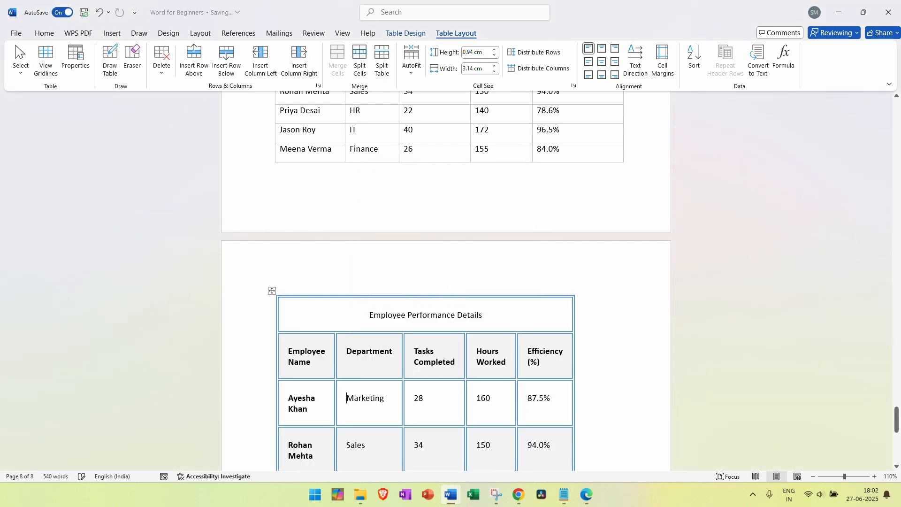
scroll(341, 422, down, 1)
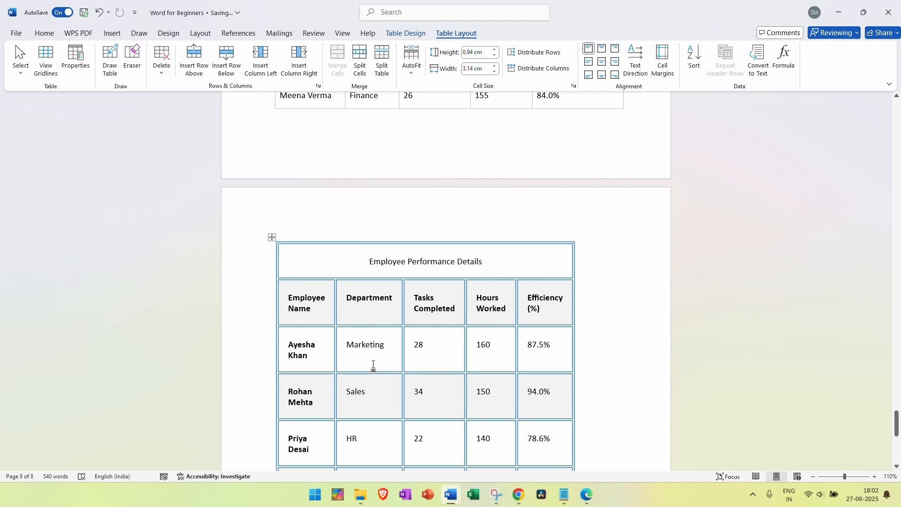
key(ctrl+z)
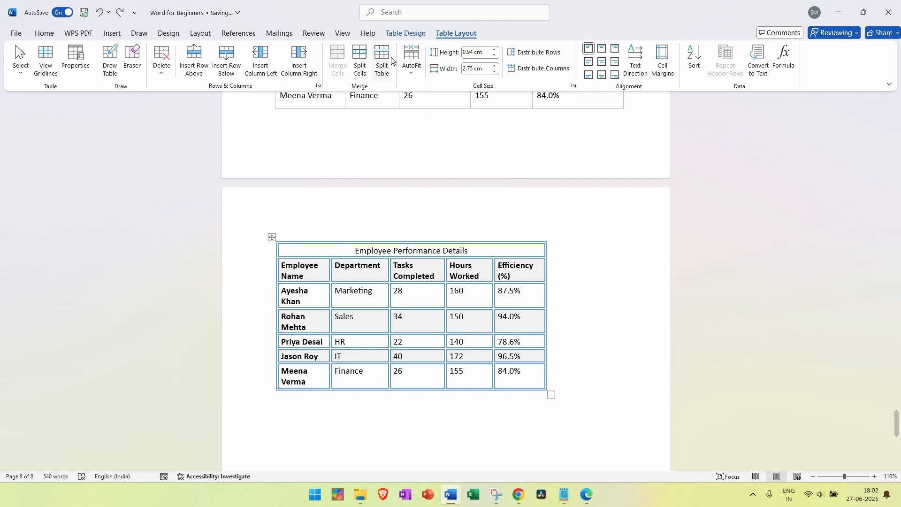
click(309, 327)
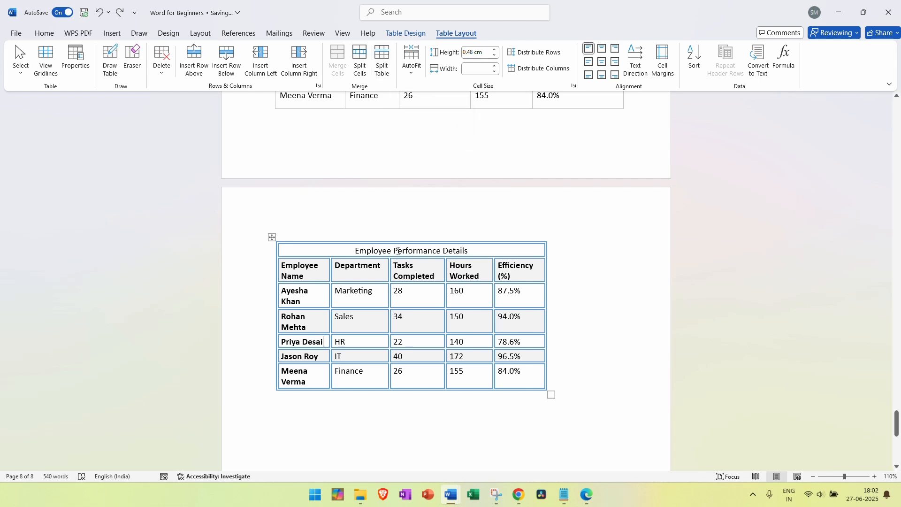
Append ' - HR' so the title reads 'Employee Performance Details - HR'
click(475, 251)
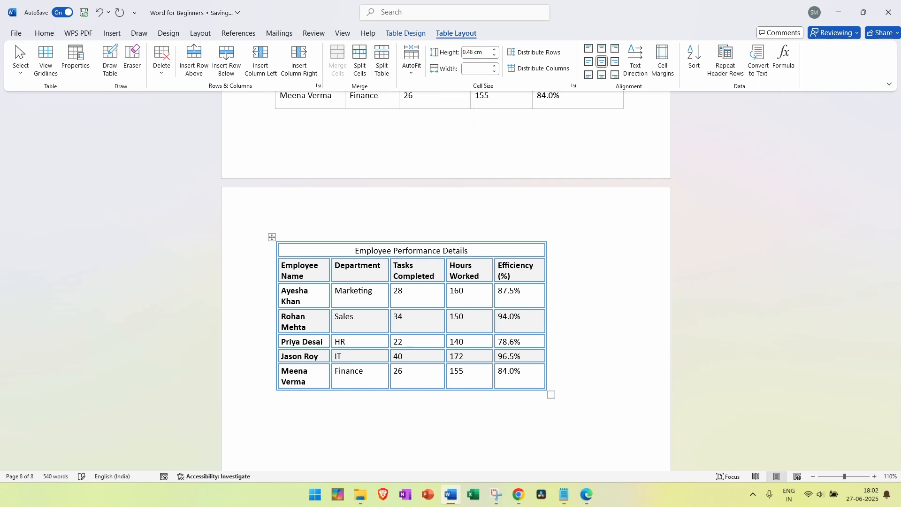
text(- HR)
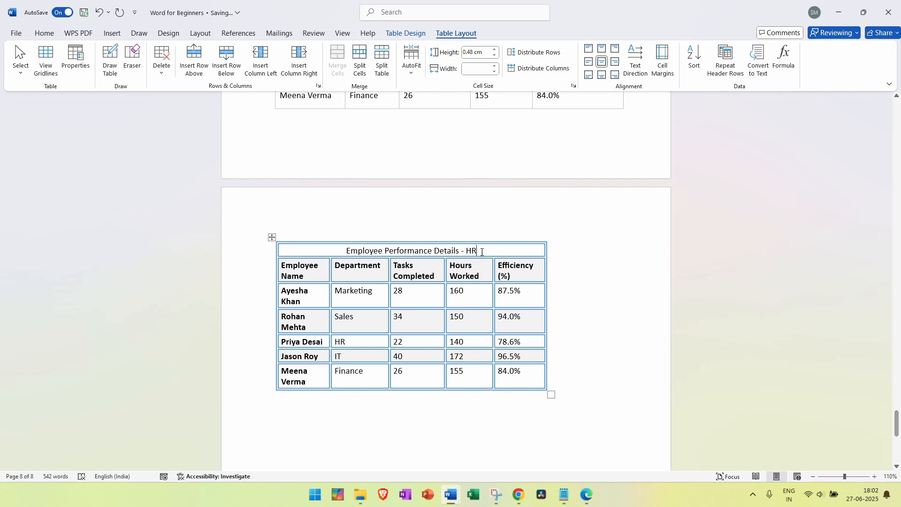
click(321, 342)
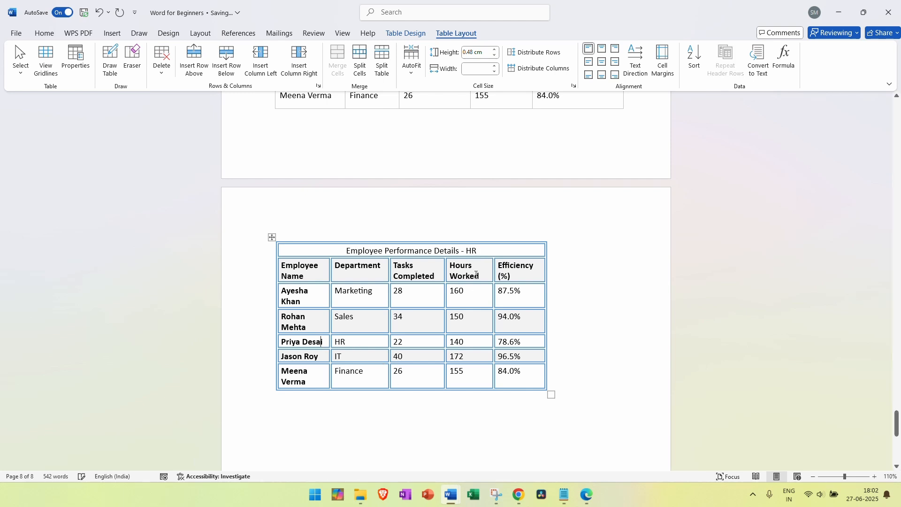
double_click(339, 341)
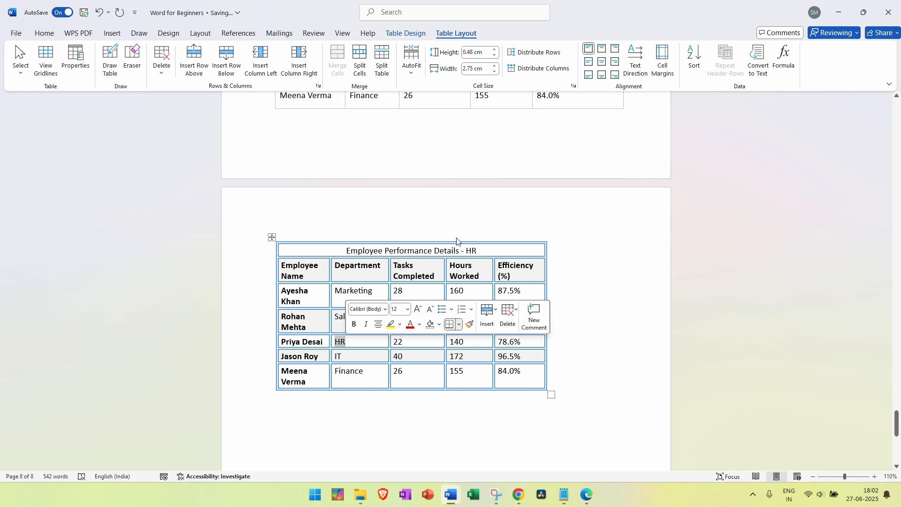
click(481, 253)
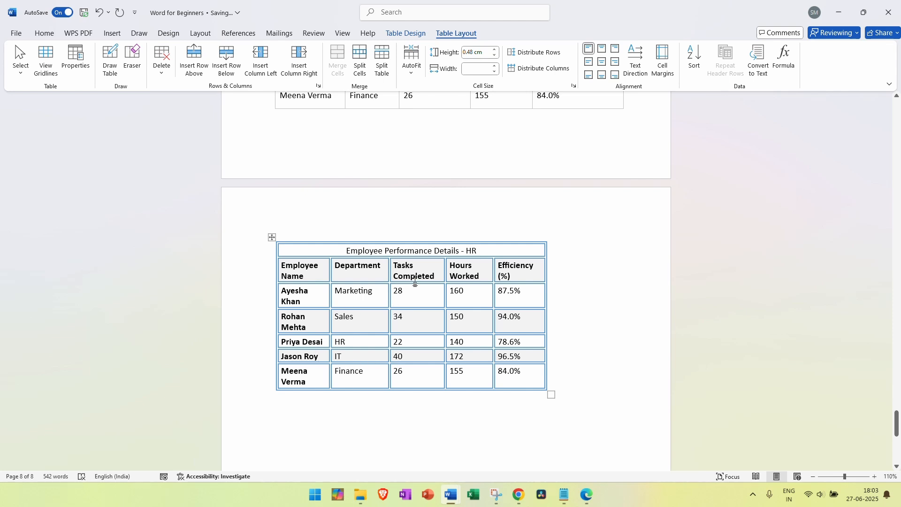
click(382, 61)
mouse_move(451, 501)
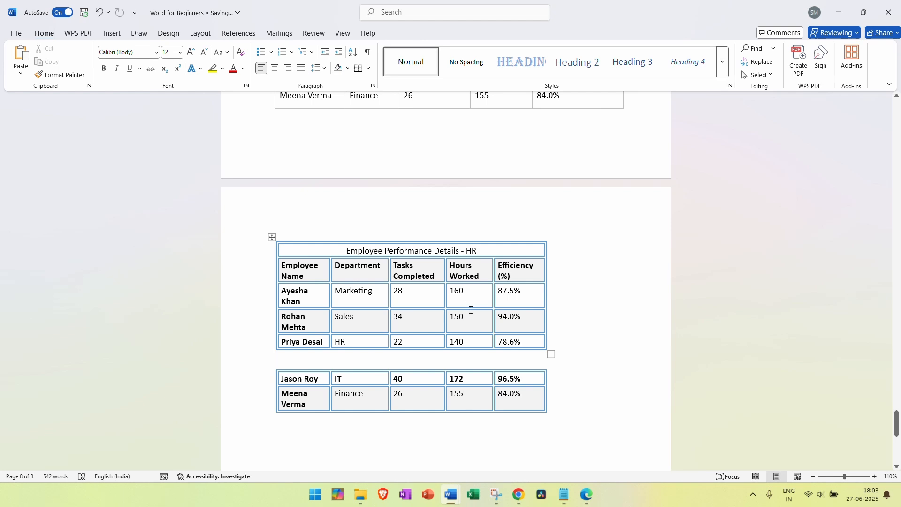
key(ctrl+z)
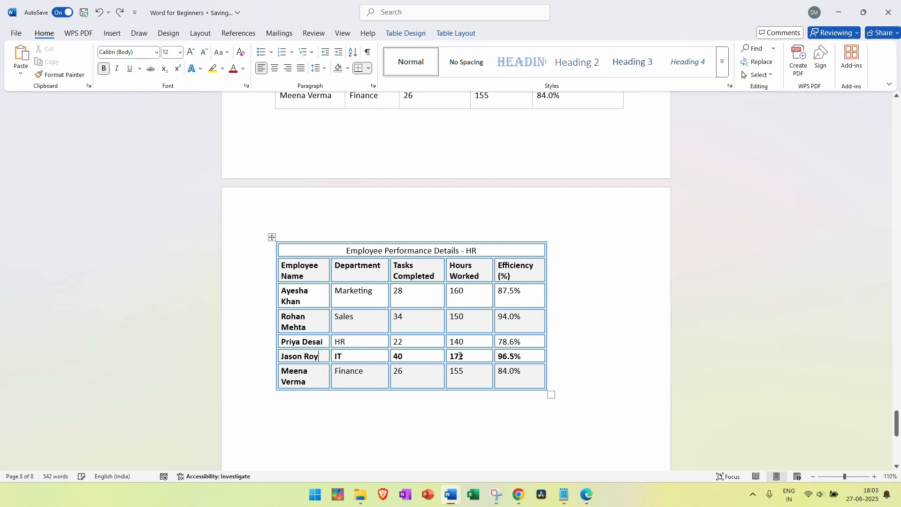
click(446, 34)
click(272, 237)
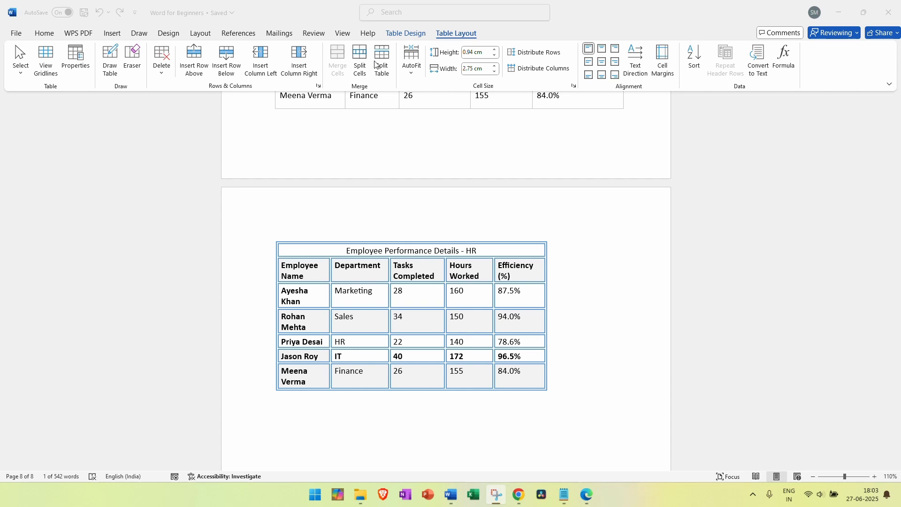
click(357, 319)
click(360, 277)
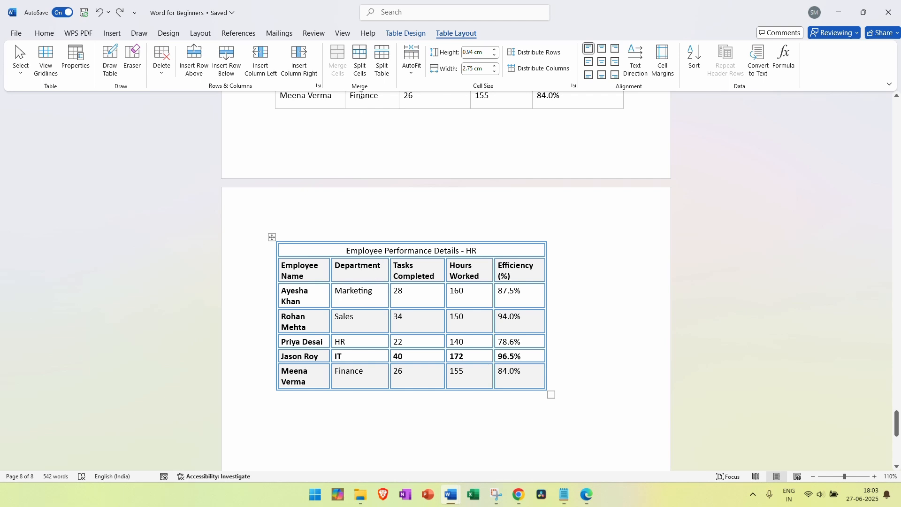
Split the Department header cell into two columns
click(360, 61)
click(469, 268)
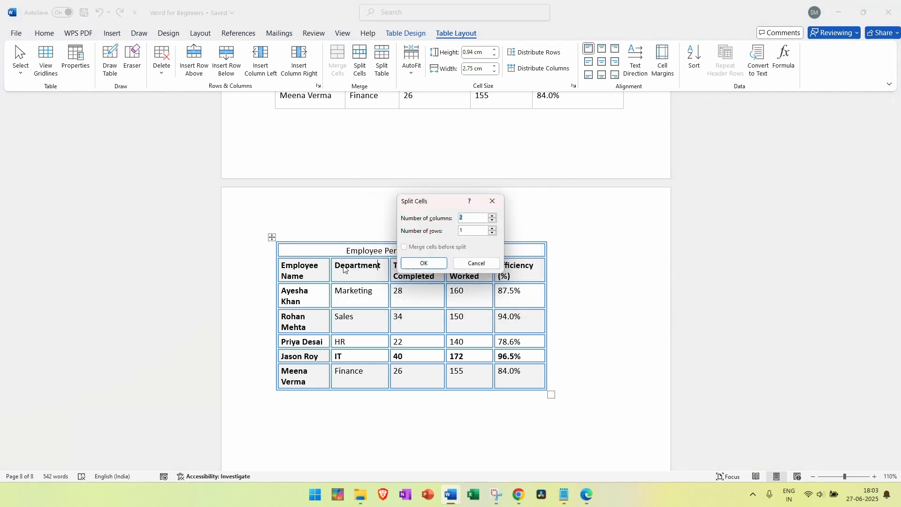
click(424, 266)
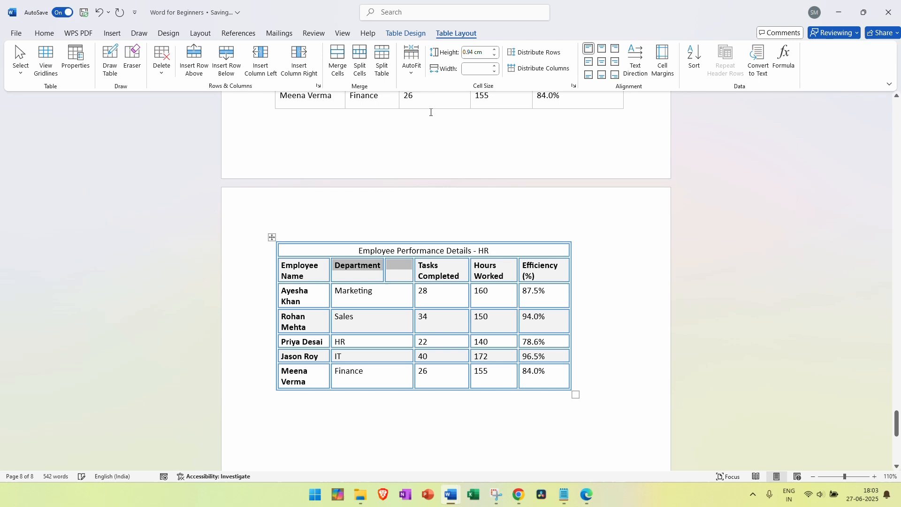
click(360, 66)
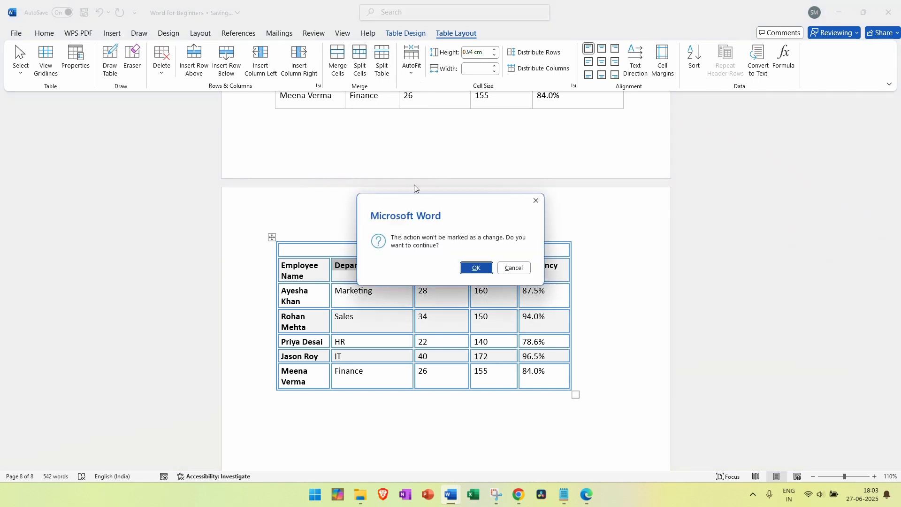
click(476, 268)
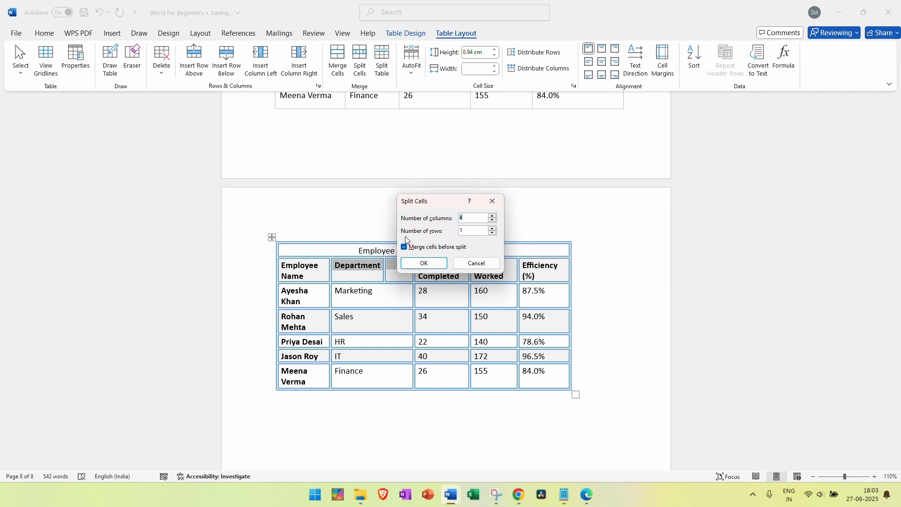
click(473, 261)
key(ctrl+z)
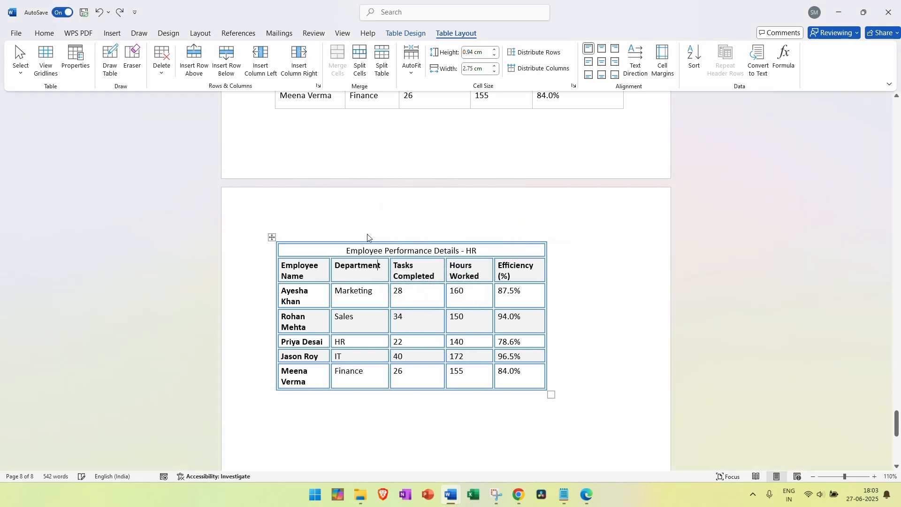
click(360, 66)
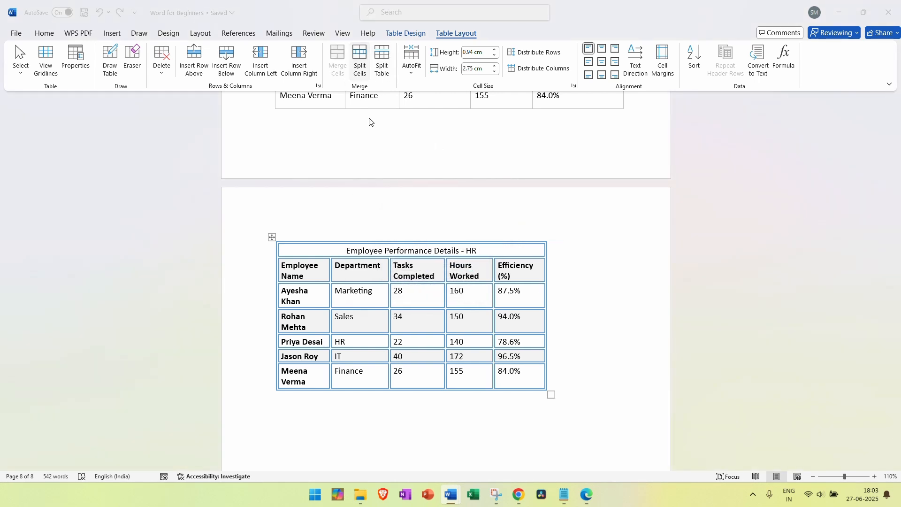
click(485, 270)
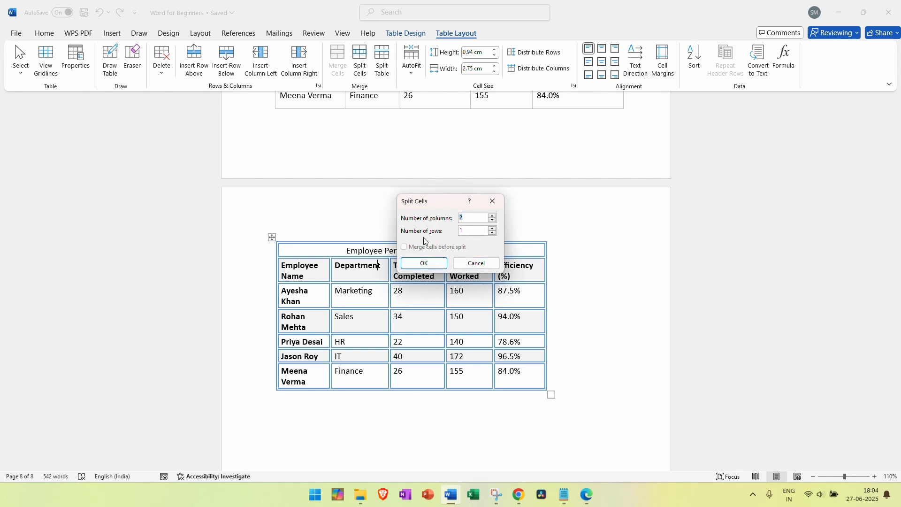
click(427, 269)
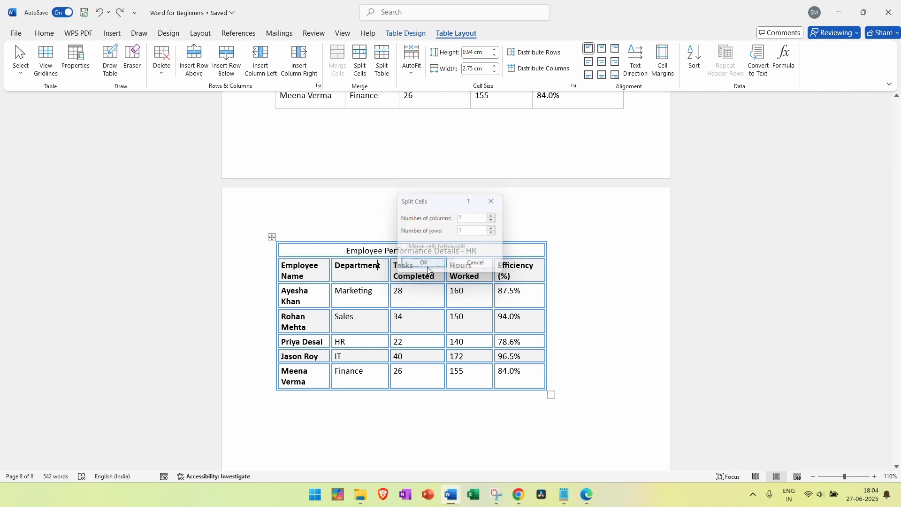
Label the two cells 'Department A' and 'Department B' and centre both
click(383, 268)
text(A)
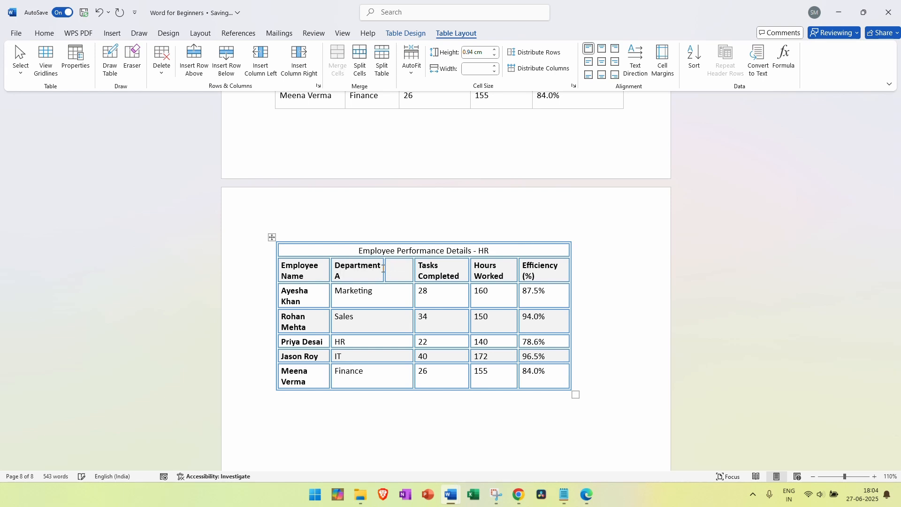
click(382, 268)
key(ctrl+c)
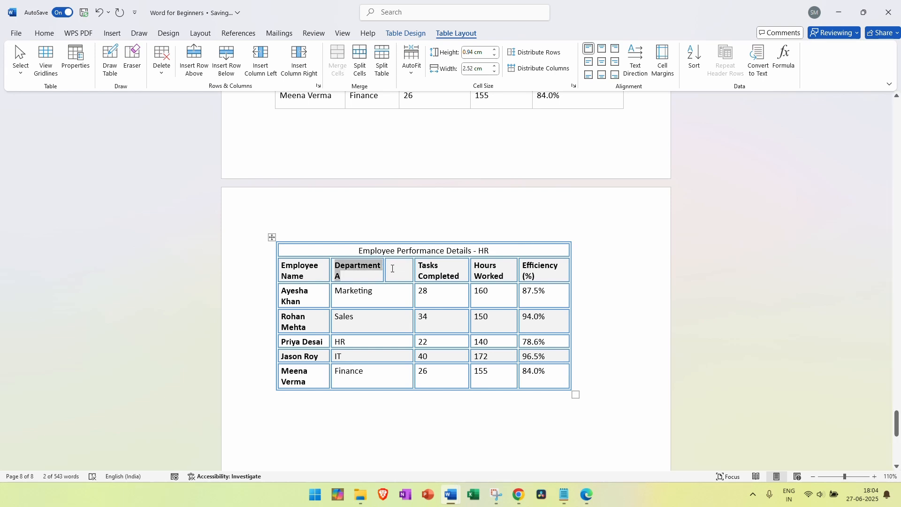
click(399, 269)
key(ctrl+v)
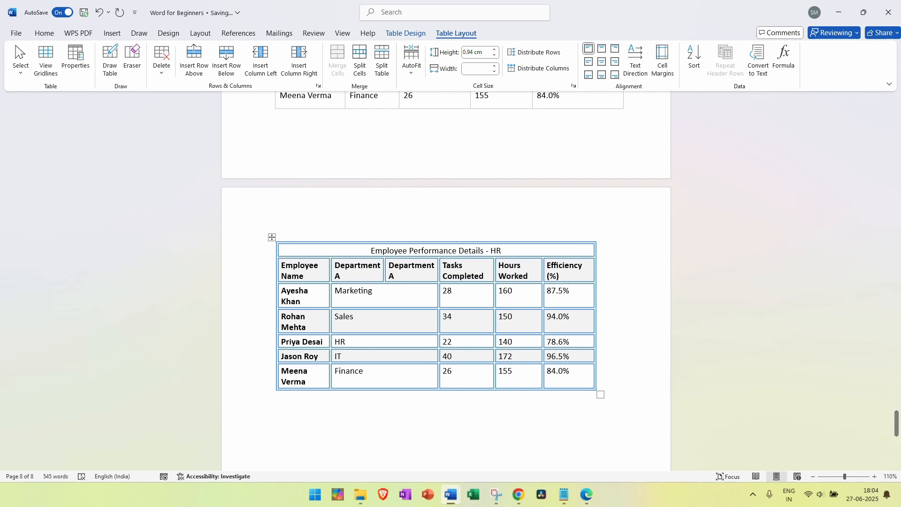
key(BackSpace)
text(B)
drag(400, 269, 359, 271)
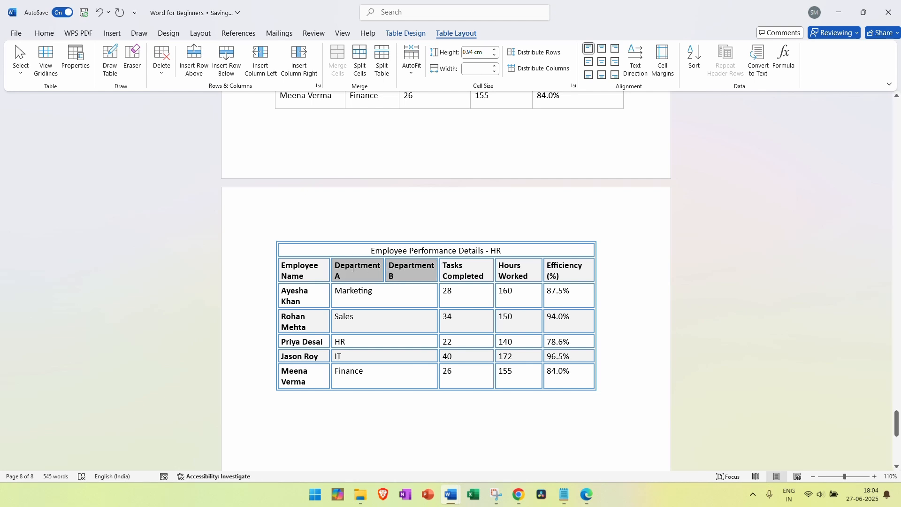
click(602, 65)
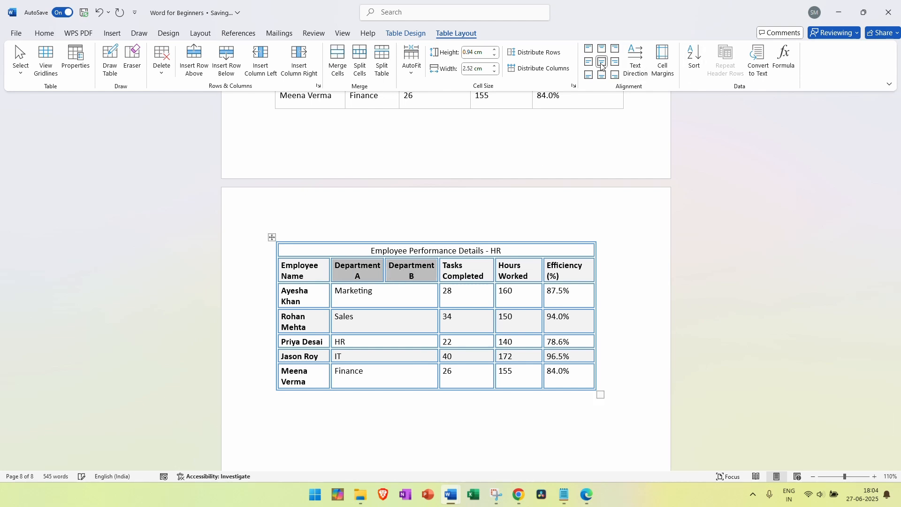
click(633, 314)
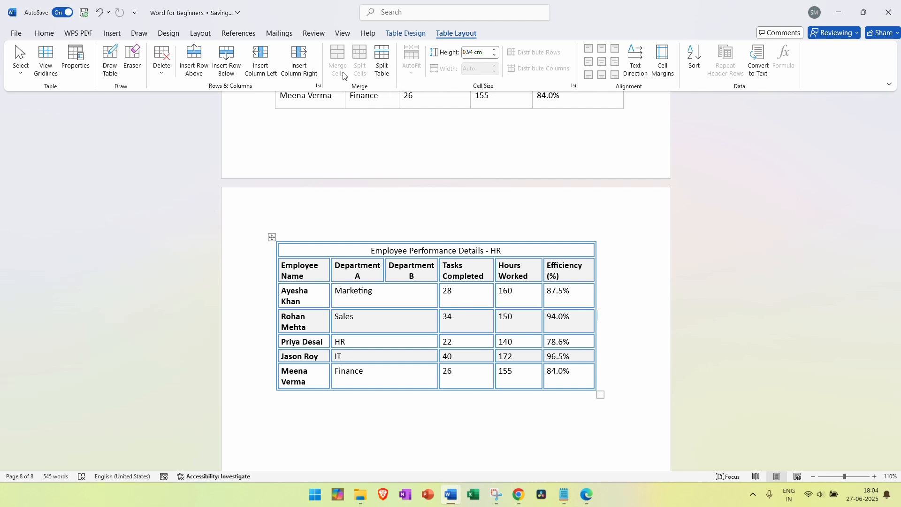
Insert the first 'employee' online picture, the EMPLOYEE photo, below the table
click(119, 35)
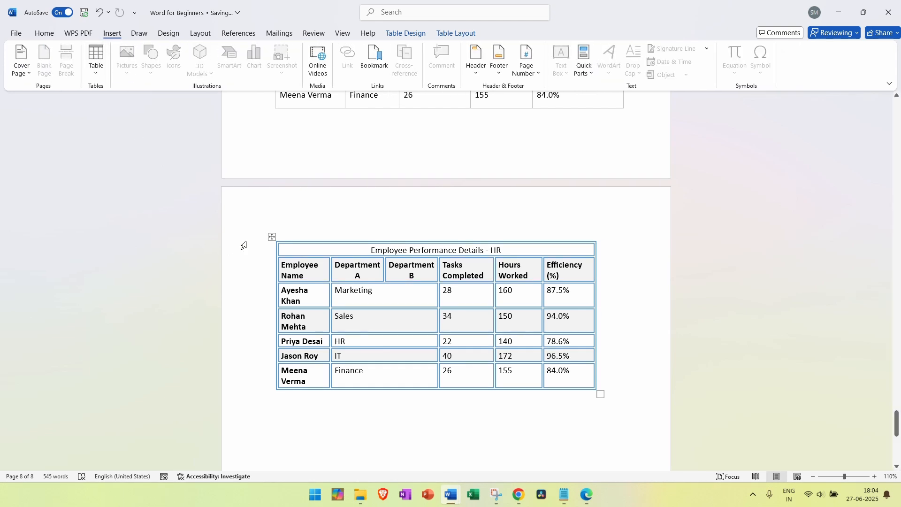
click(583, 437)
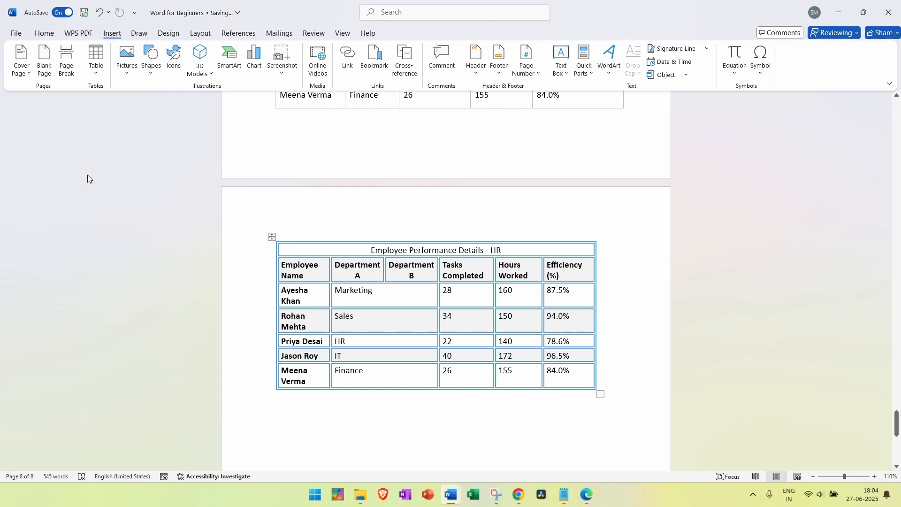
click(125, 77)
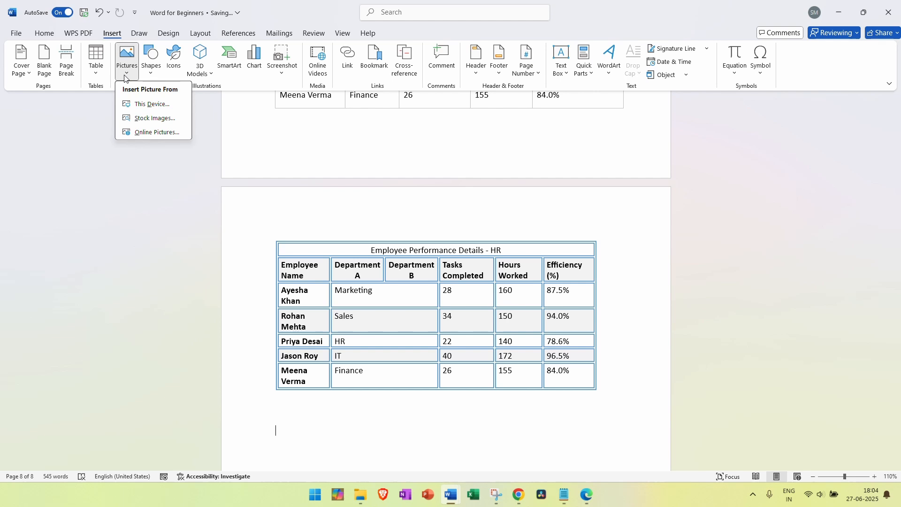
click(142, 105)
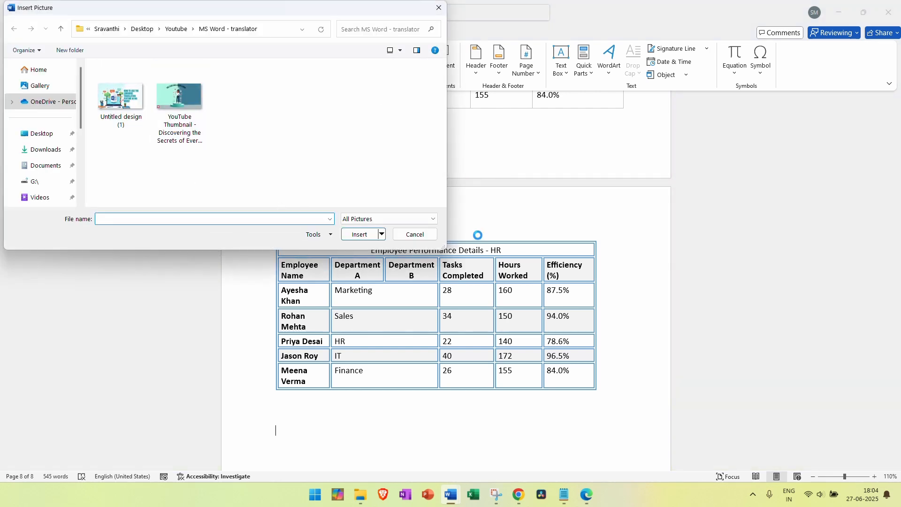
click(434, 237)
click(126, 61)
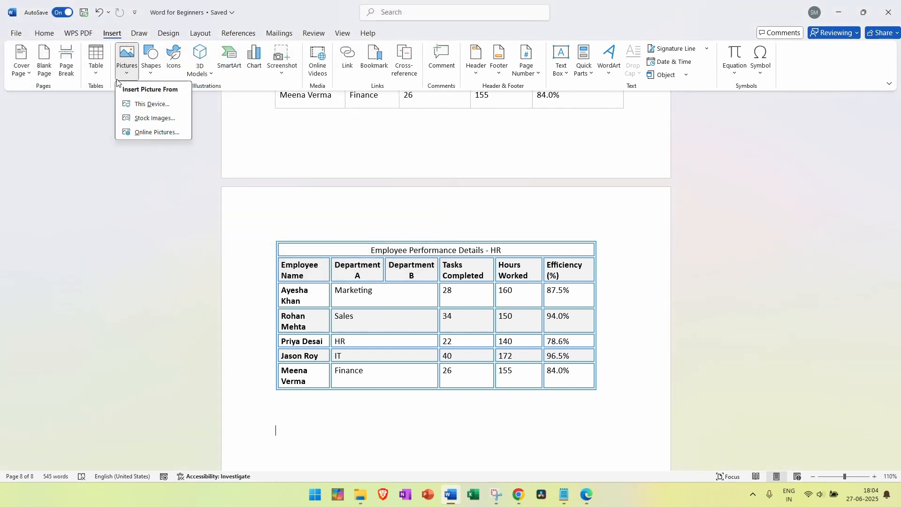
click(155, 132)
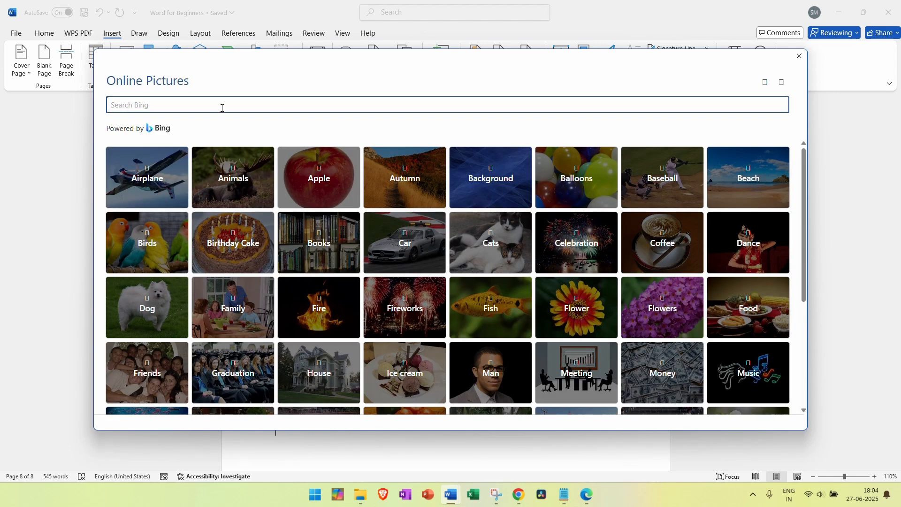
text(employee)
key(Return)
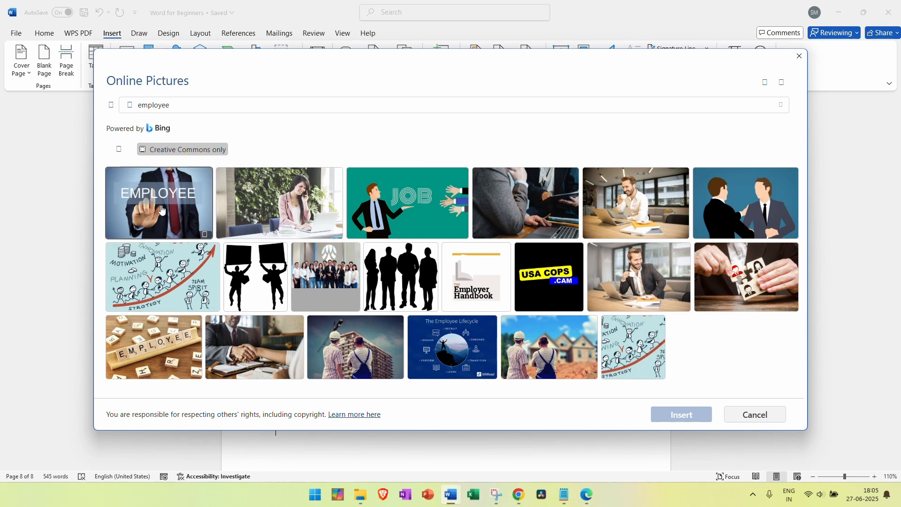
click(162, 209)
click(700, 415)
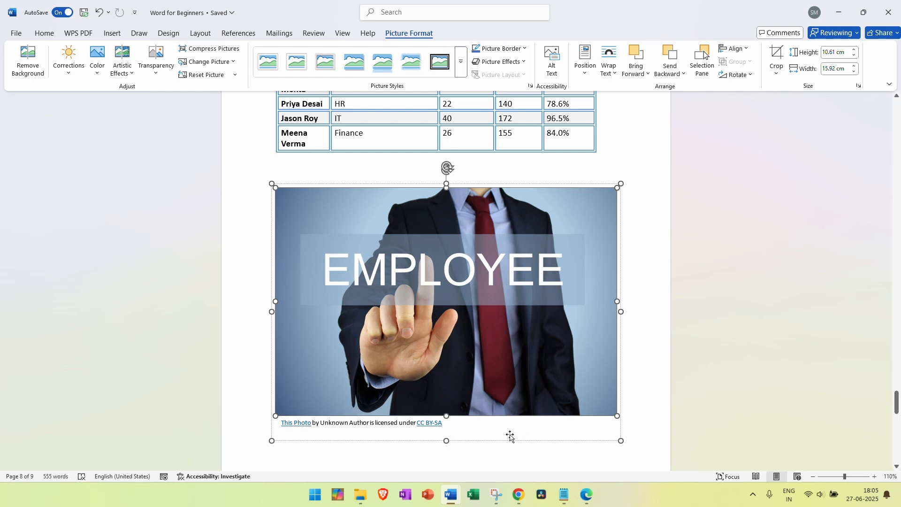
Crop strips off all four edges of the EMPLOYEE photo, to about 9.2 × 14.08 cm
click(778, 55)
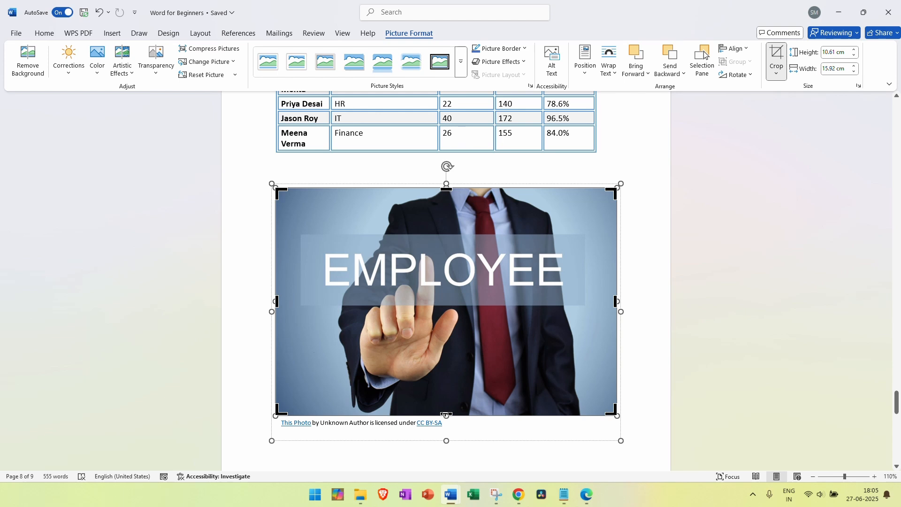
mouse_move(446, 415)
mouse_down()
mouse_move(446, 392)
mouse_move(446, 400)
mouse_up()
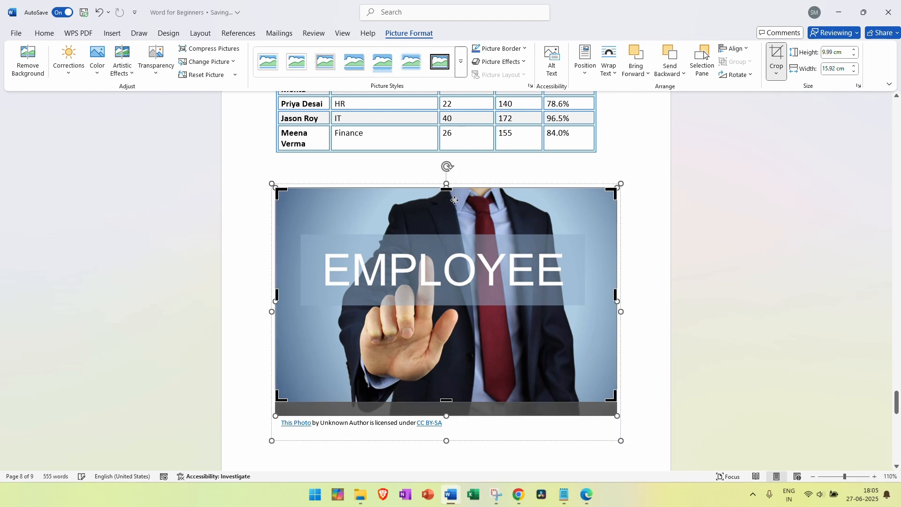
drag(446, 188, 446, 205)
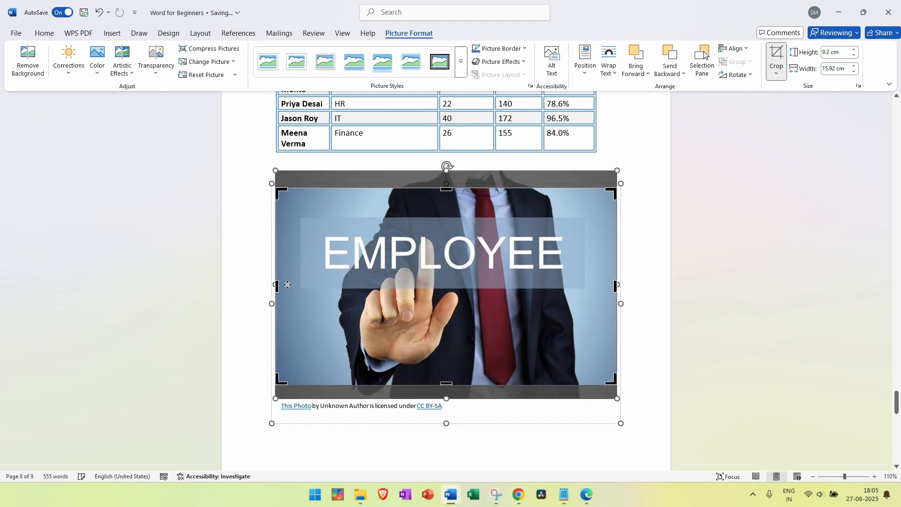
drag(276, 285, 294, 285)
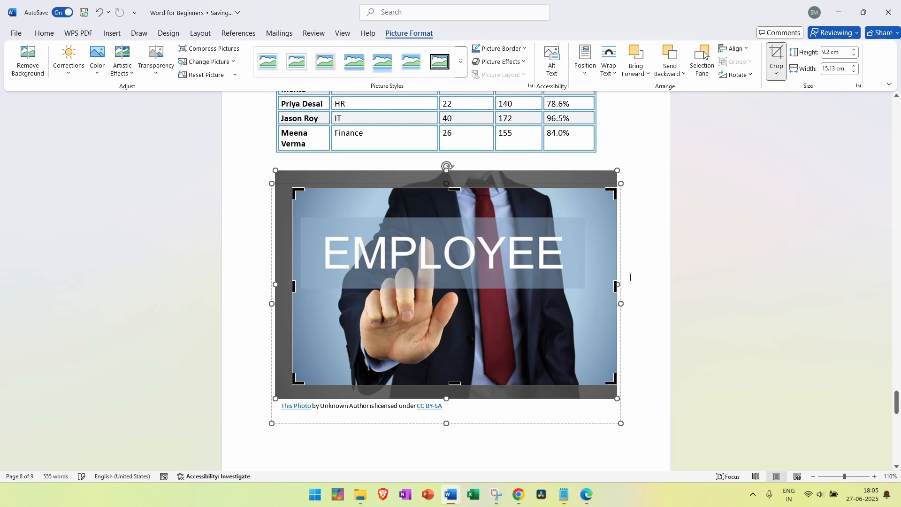
drag(615, 284, 593, 284)
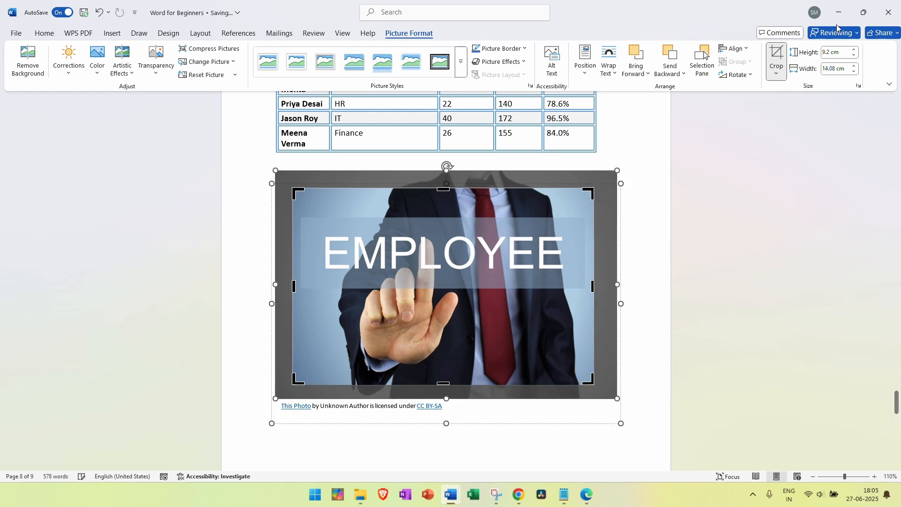
click(773, 79)
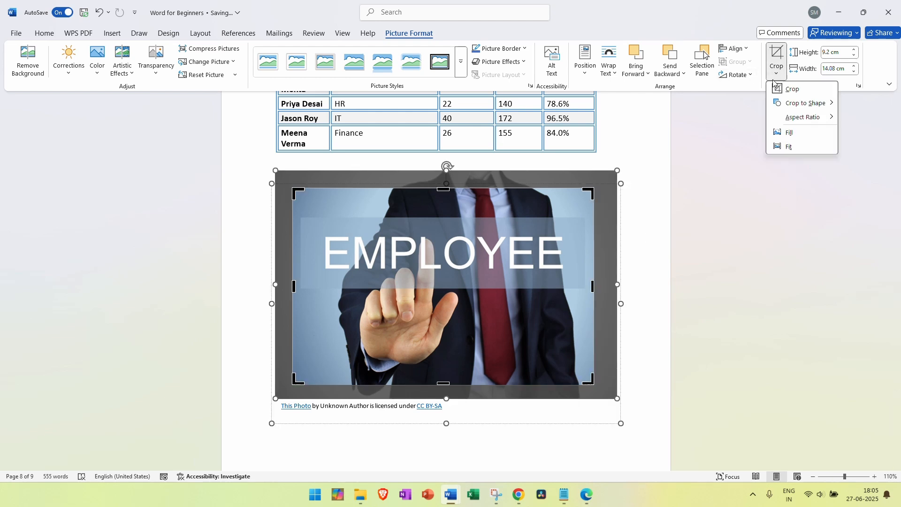
click(773, 79)
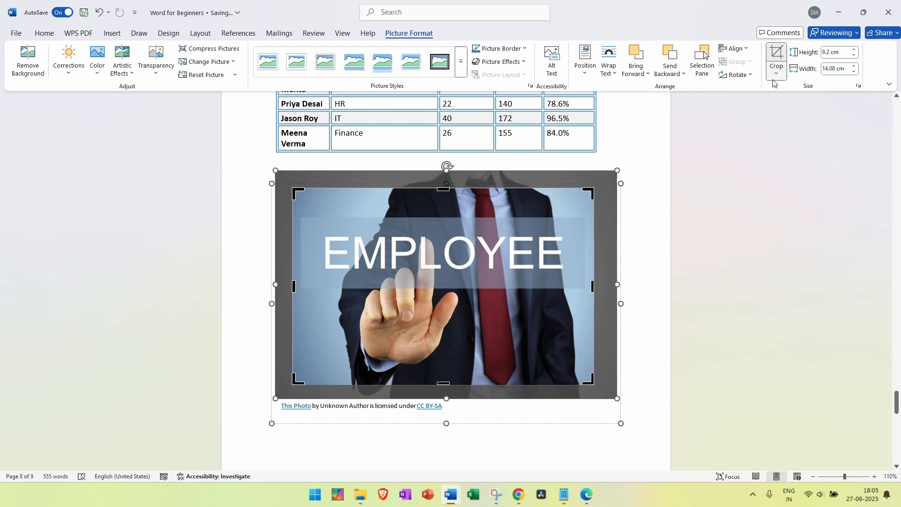
click(640, 270)
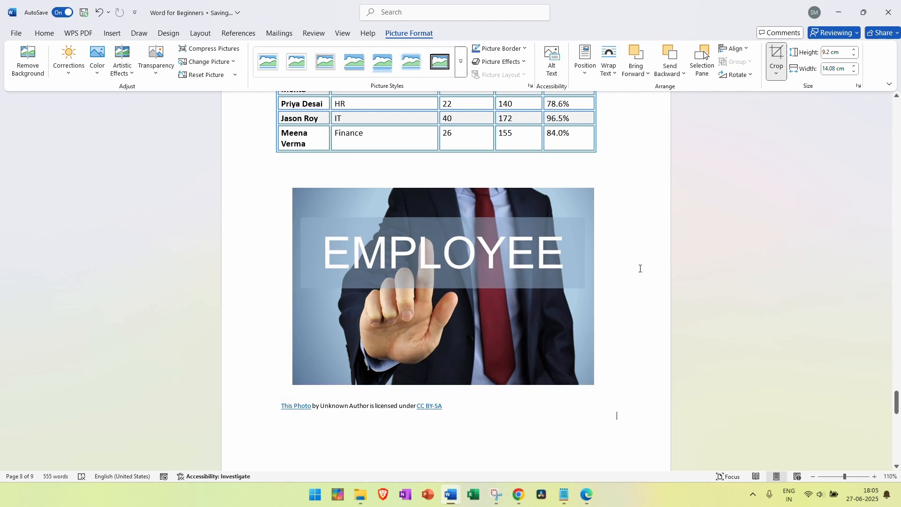
click(416, 403)
Delete the photo credit caption and crop the EMPLOYEE picture to an oval shape
click(411, 400)
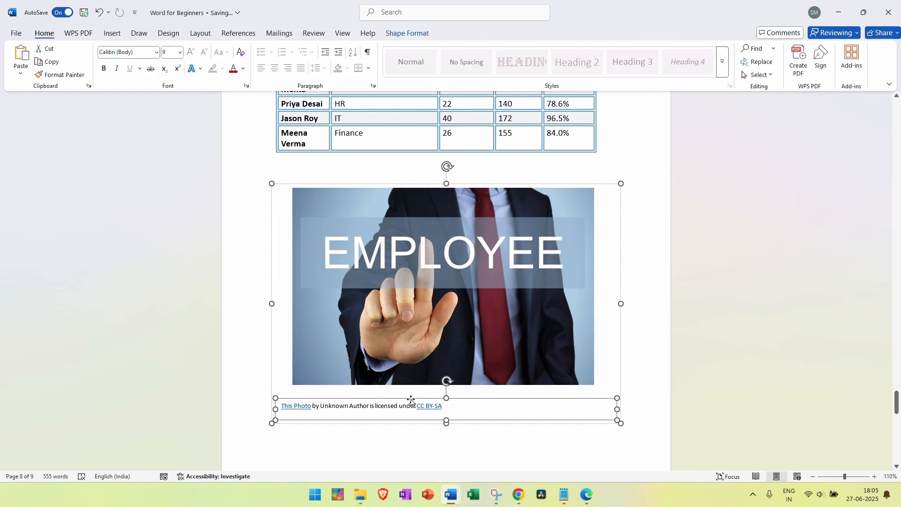
key(Delete)
click(639, 313)
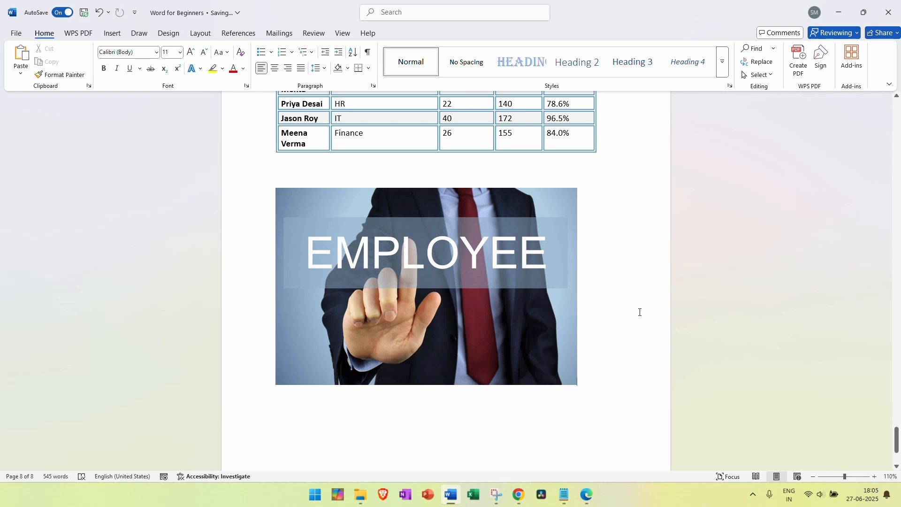
click(503, 300)
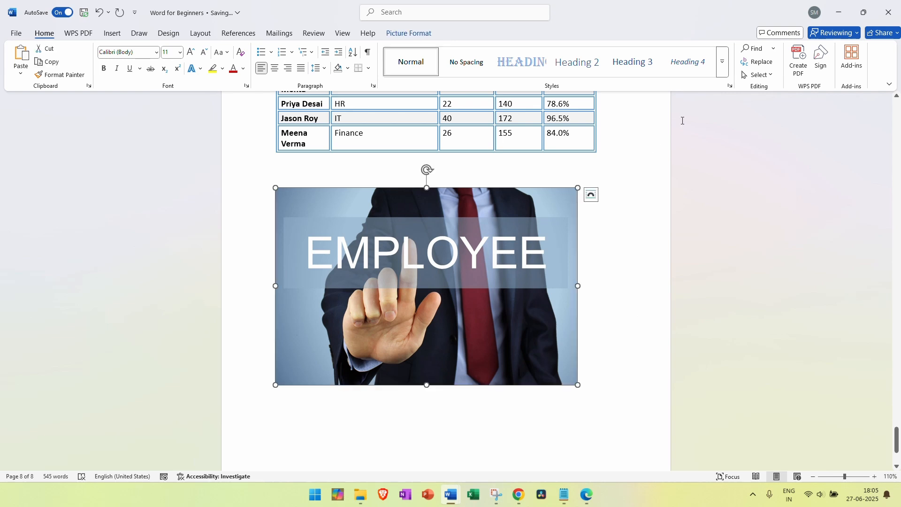
click(408, 33)
click(776, 73)
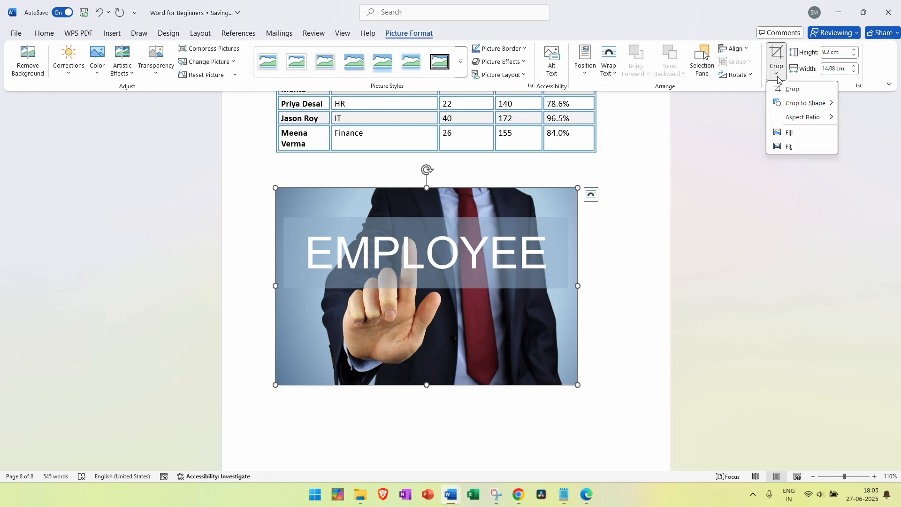
mouse_move(791, 107)
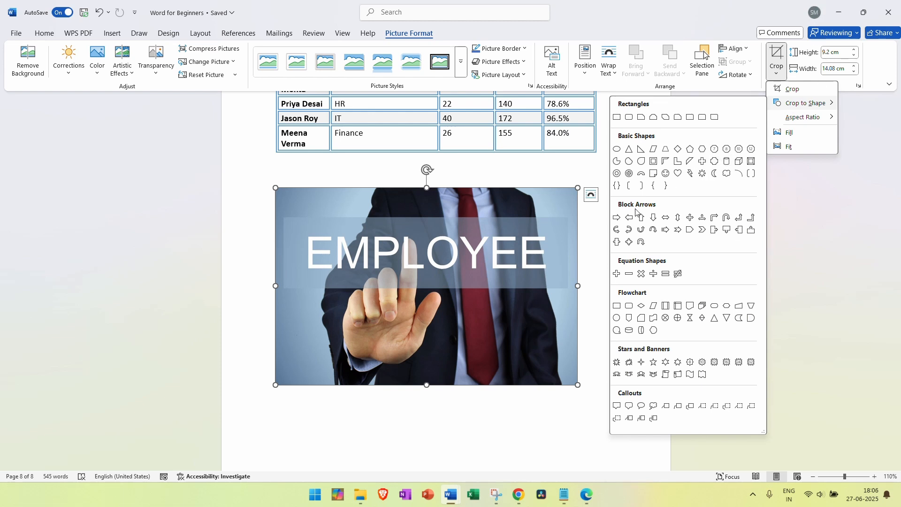
click(617, 150)
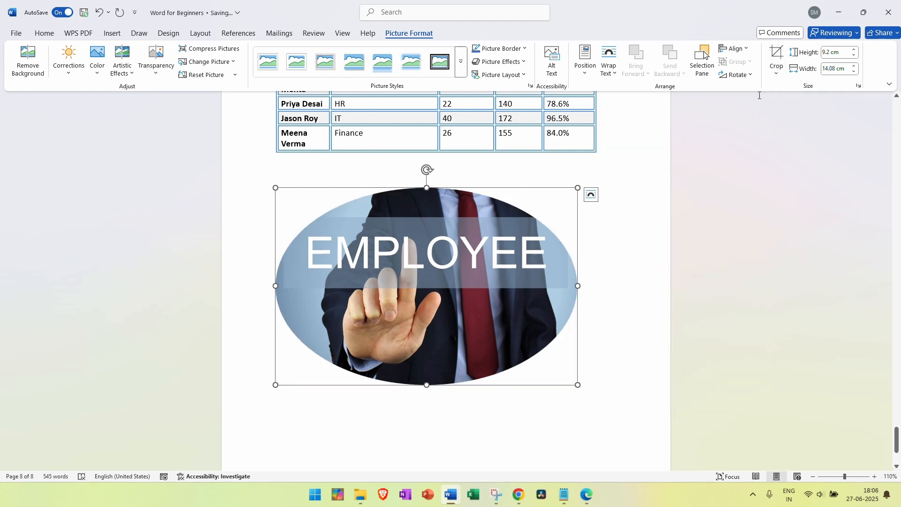
Narrow the oval picture and apply Crop Fill, making a 9.19 × 9.94 cm near-circle
click(777, 74)
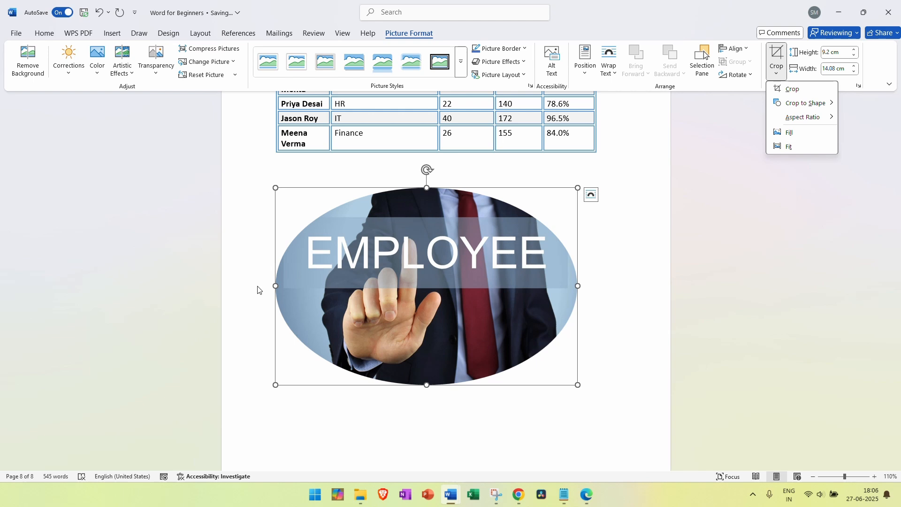
mouse_move(832, 105)
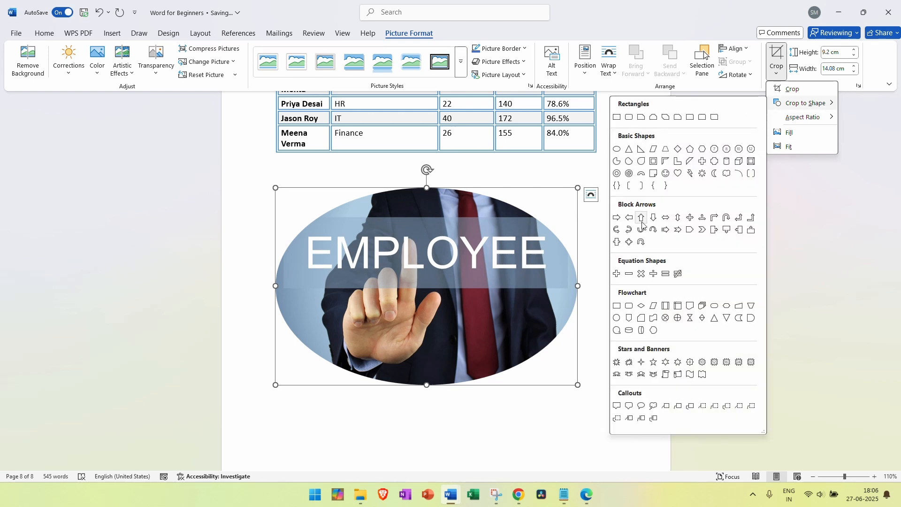
click(576, 285)
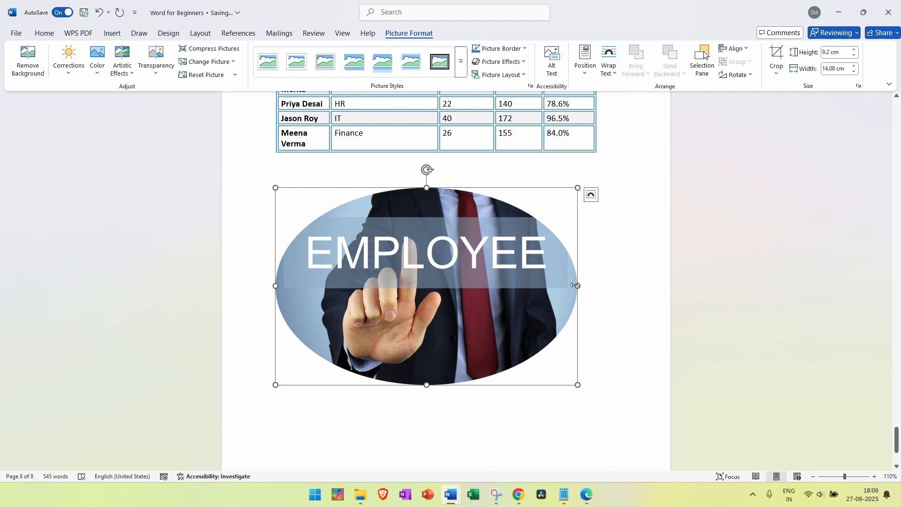
drag(576, 285, 489, 285)
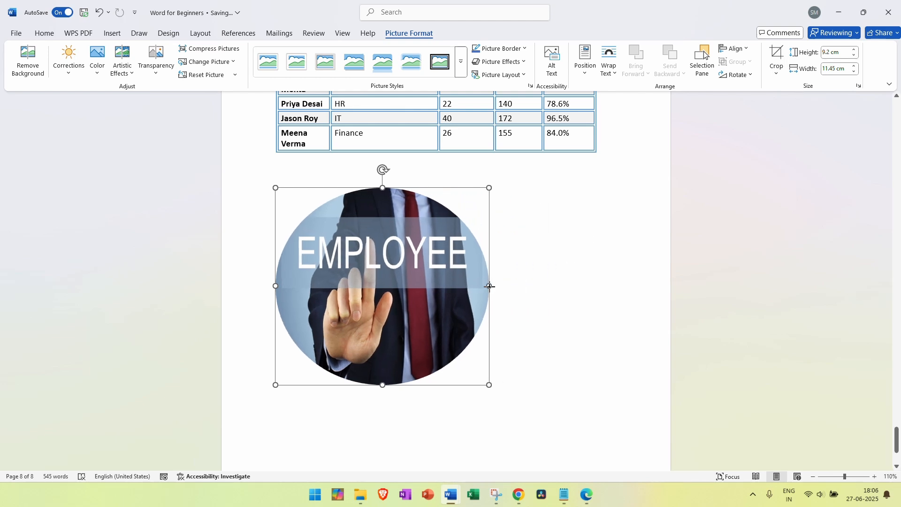
click(776, 68)
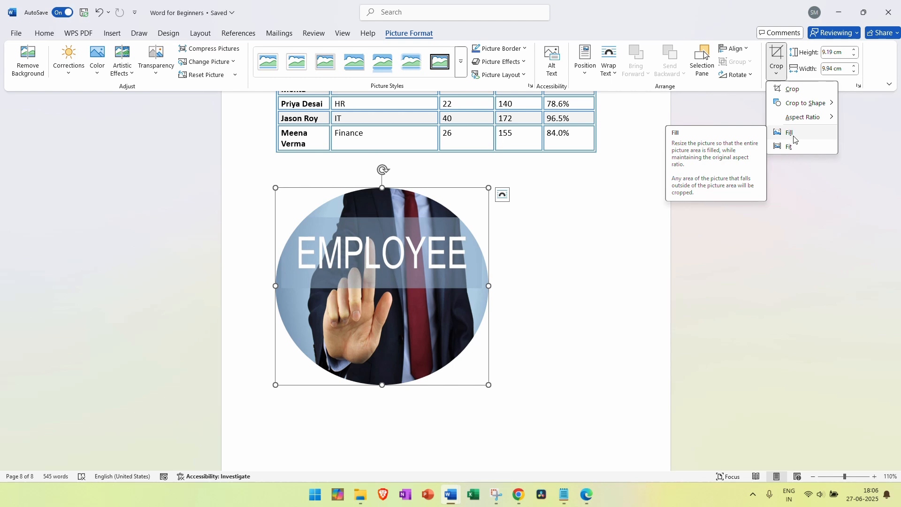
click(792, 138)
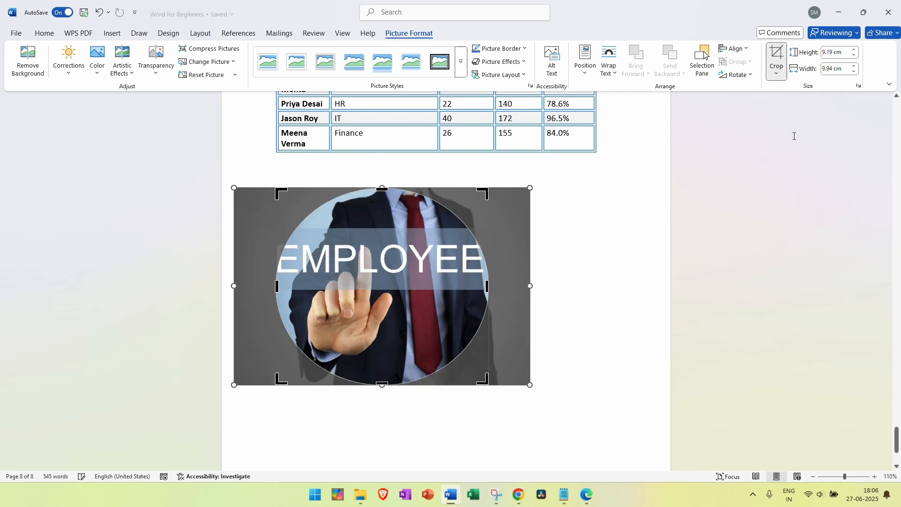
click(569, 305)
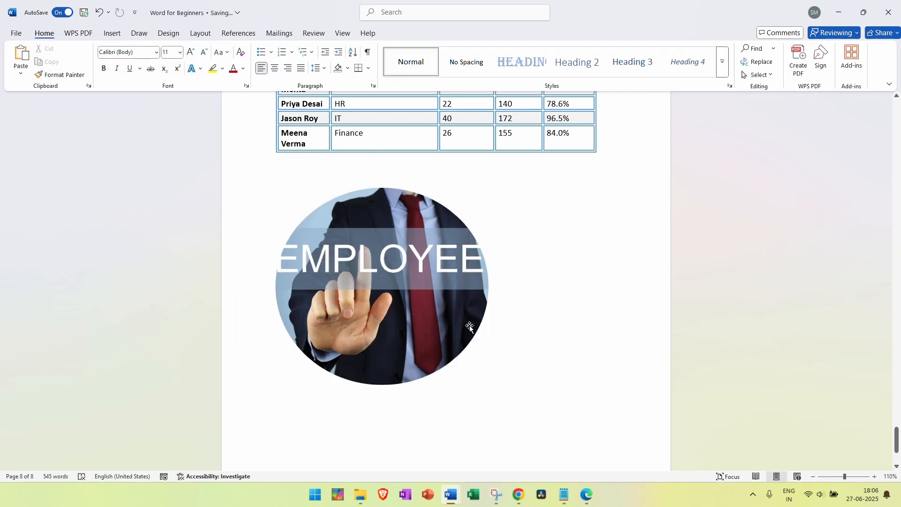
click(455, 281)
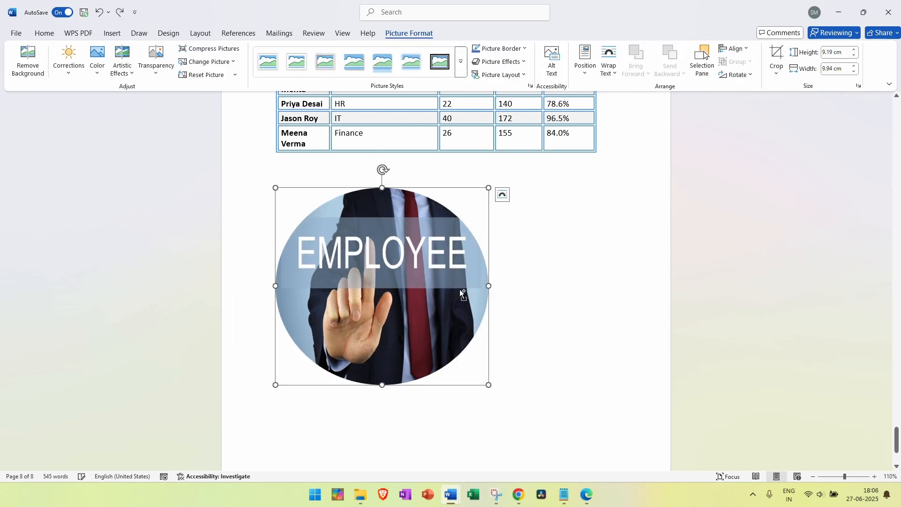
Undo the oval crop and enlarge the EMPLOYEE picture to 10.46 × 15.35 cm
key(ctrl+z)
key(ctrl+z)
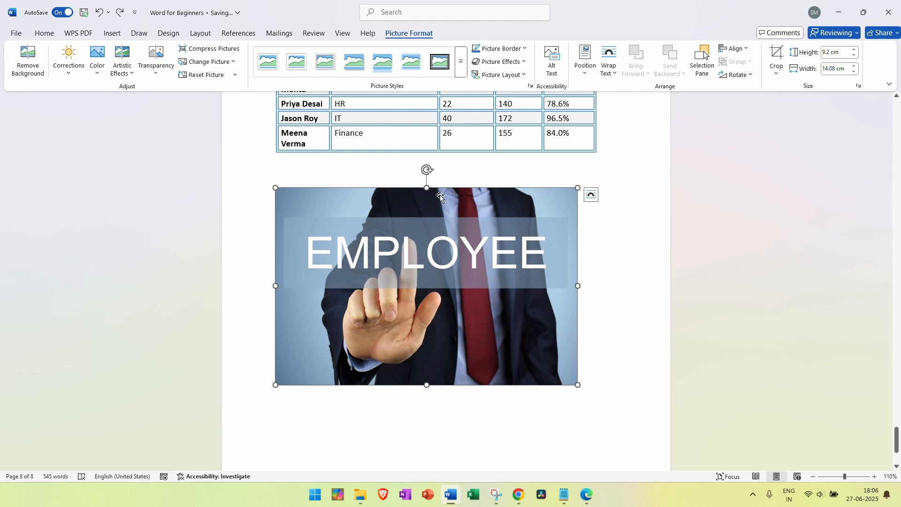
drag(427, 174, 427, 178)
drag(576, 298, 605, 299)
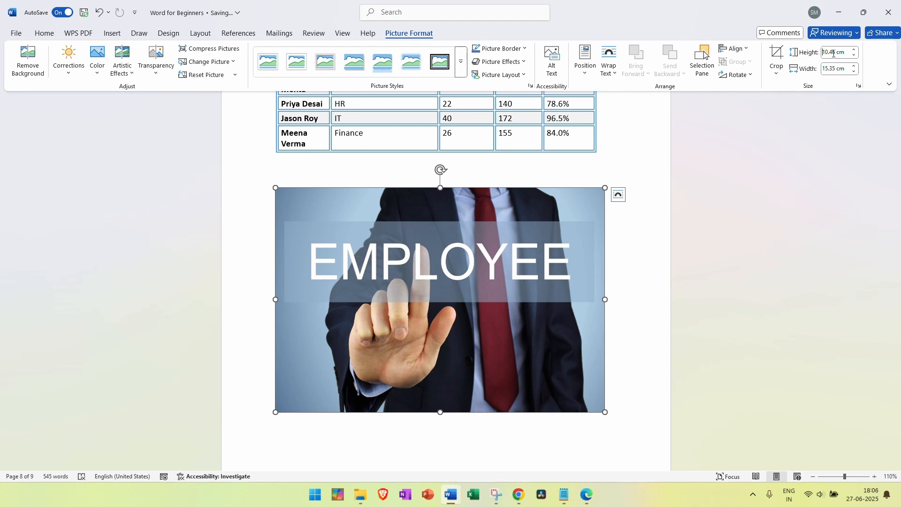
click(832, 69)
click(358, 208)
click(29, 57)
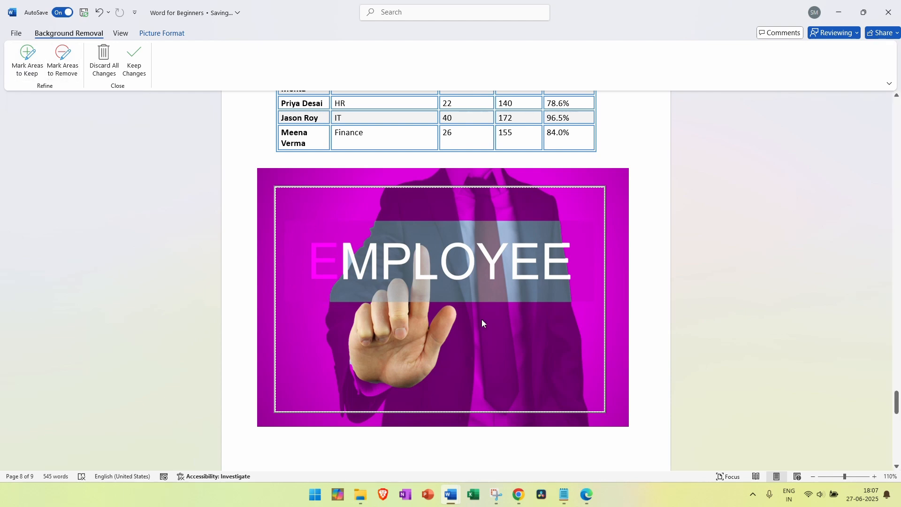
click(135, 64)
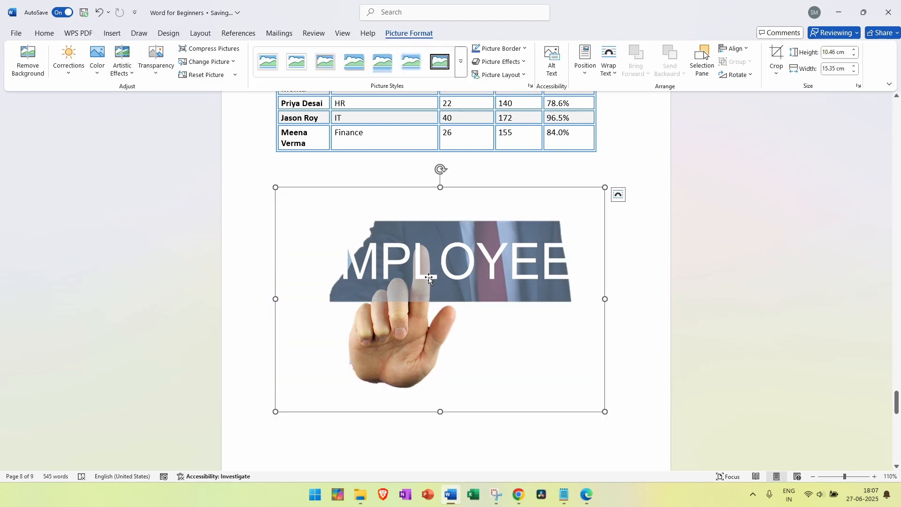
key(ctrl+z)
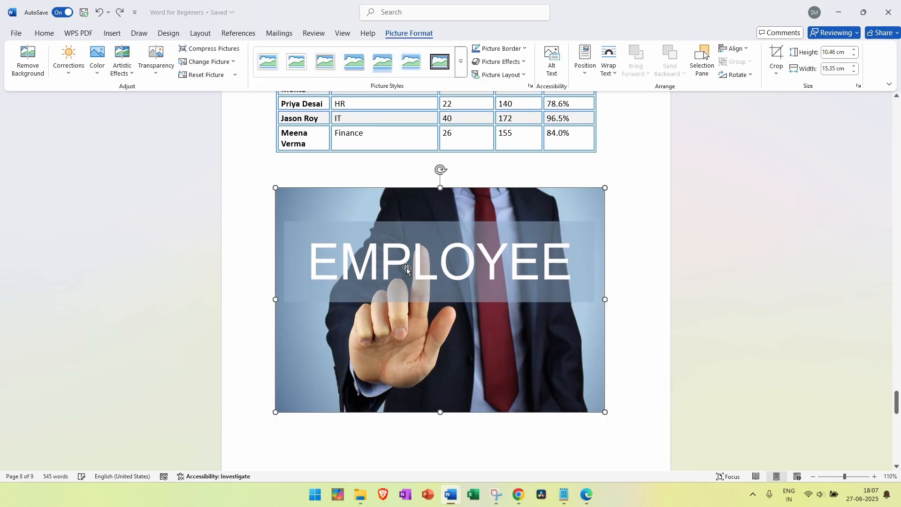
click(28, 60)
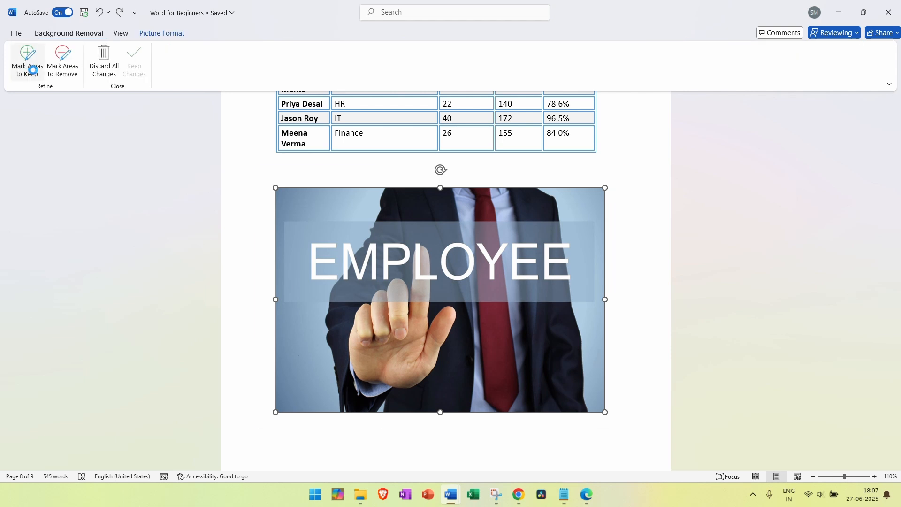
click(63, 60)
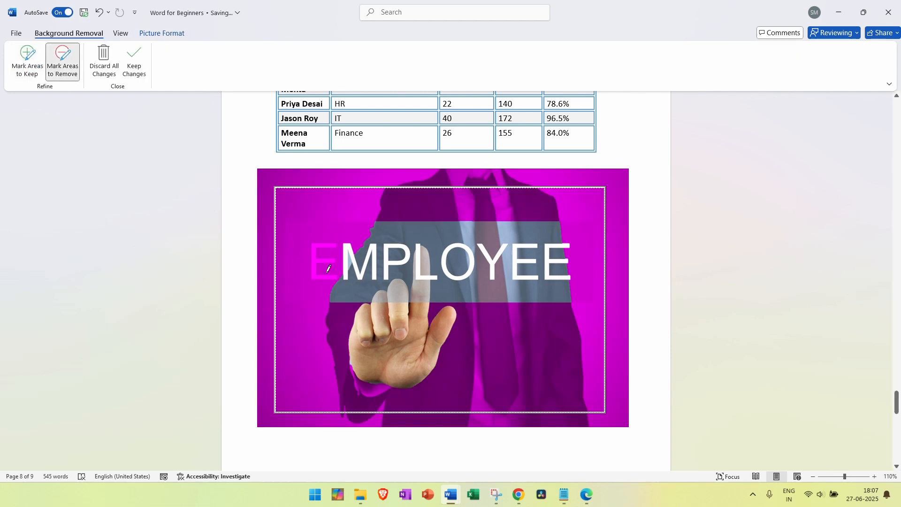
drag(327, 274, 309, 247)
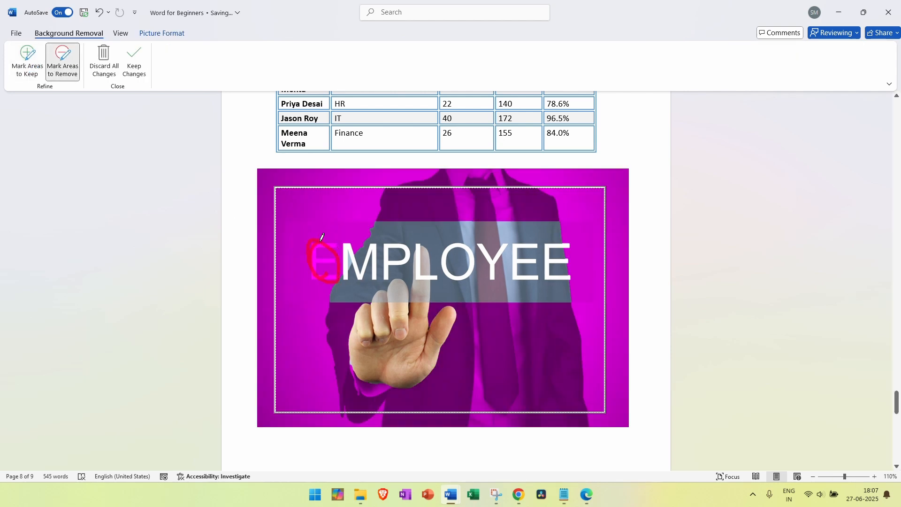
drag(334, 237, 334, 240)
click(24, 68)
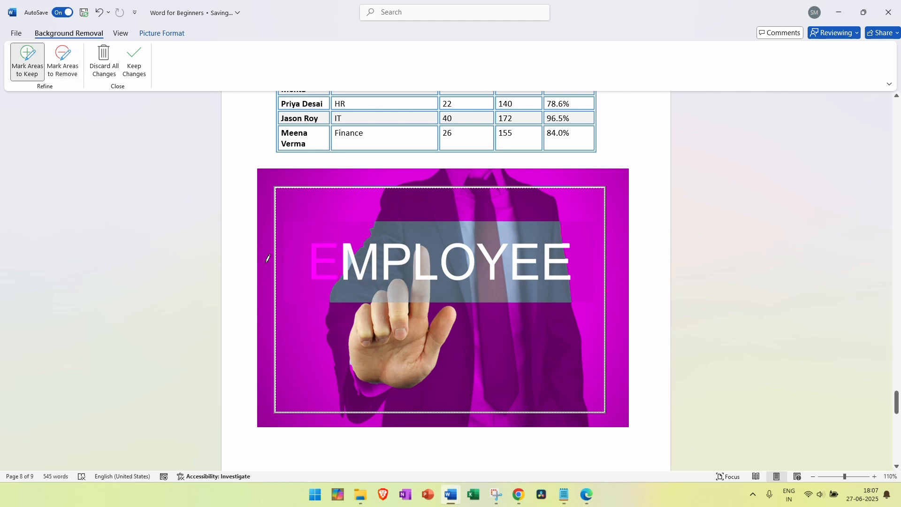
mouse_move(304, 243)
mouse_down()
mouse_move(322, 230)
mouse_move(342, 256)
mouse_move(329, 287)
mouse_move(303, 247)
mouse_move(331, 264)
mouse_move(323, 231)
mouse_move(325, 266)
mouse_up()
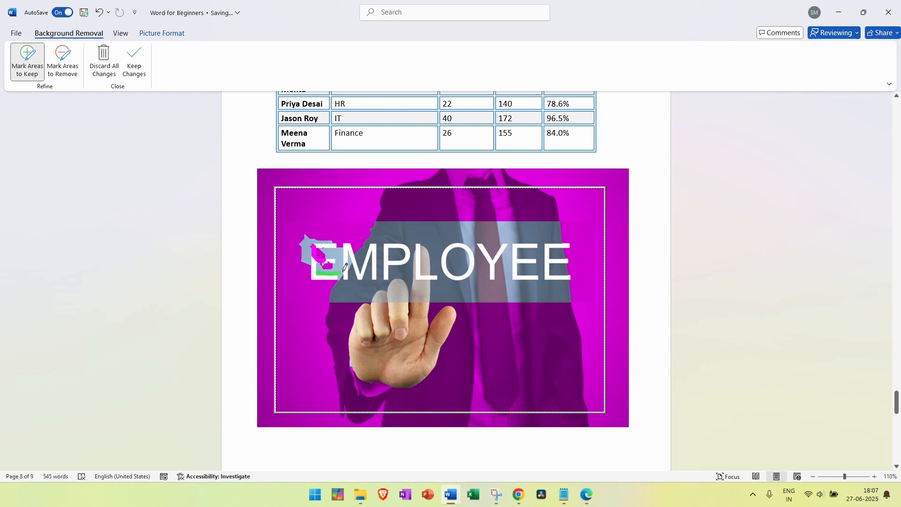
mouse_move(332, 236)
mouse_down()
mouse_move(285, 260)
mouse_move(318, 297)
mouse_move(330, 242)
mouse_move(312, 252)
mouse_move(339, 276)
mouse_up()
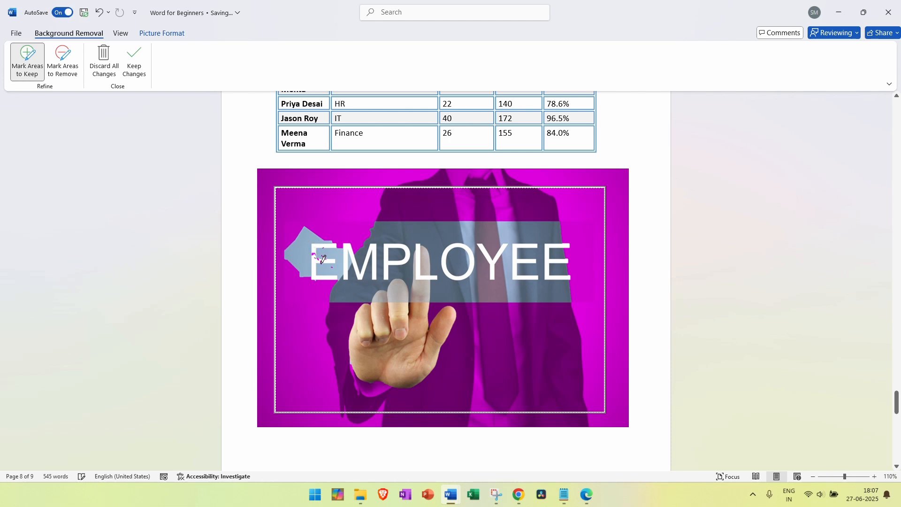
drag(322, 258, 329, 254)
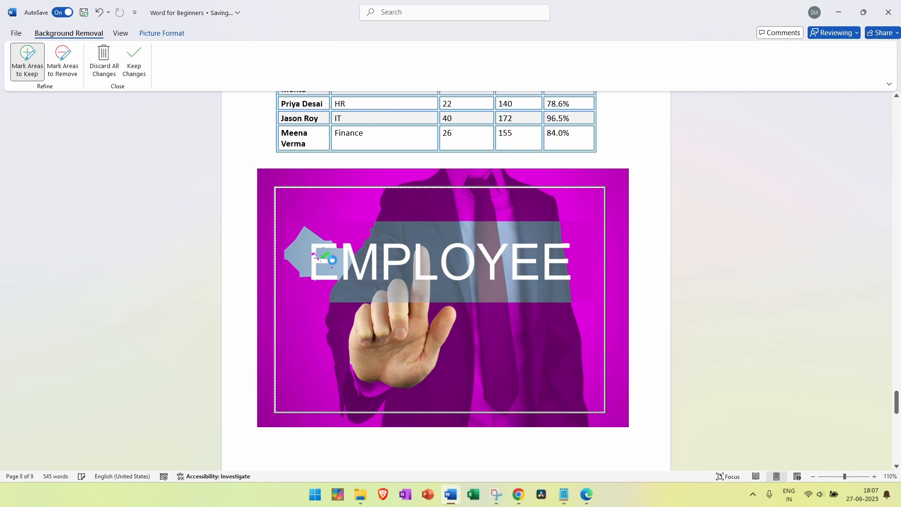
click(134, 57)
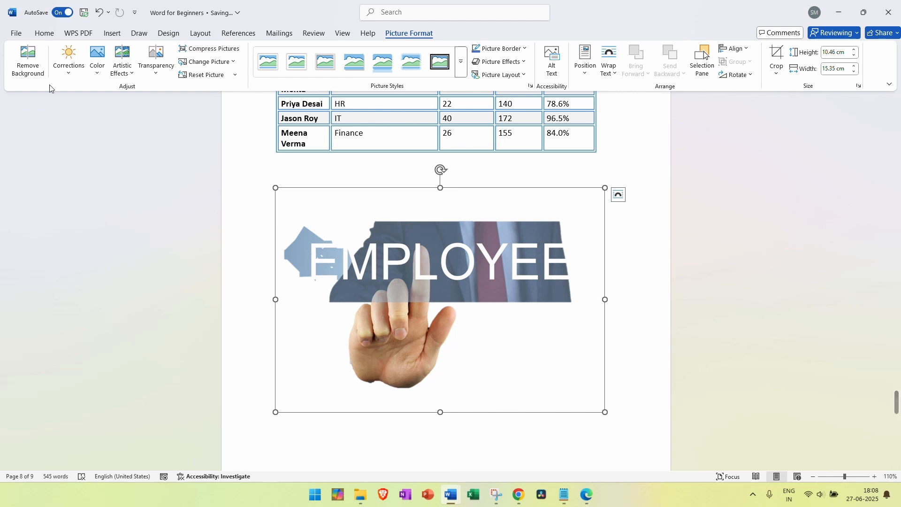
click(40, 70)
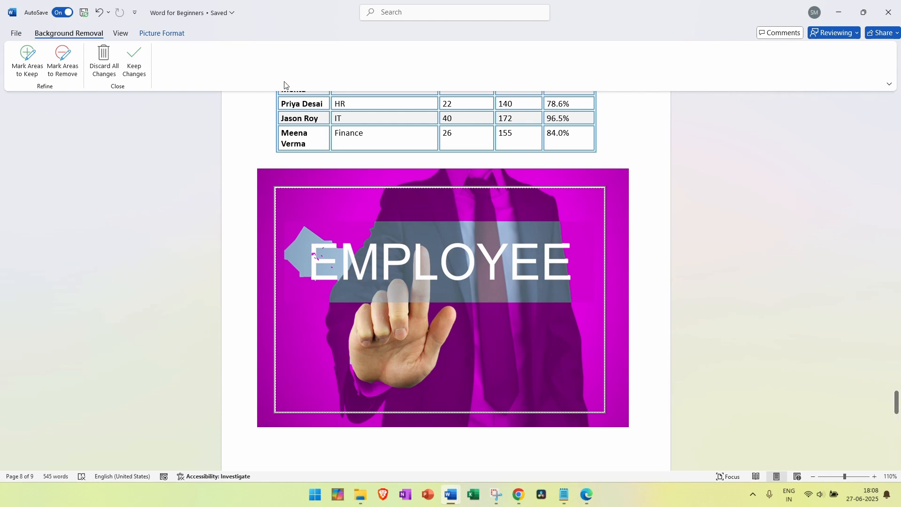
click(99, 71)
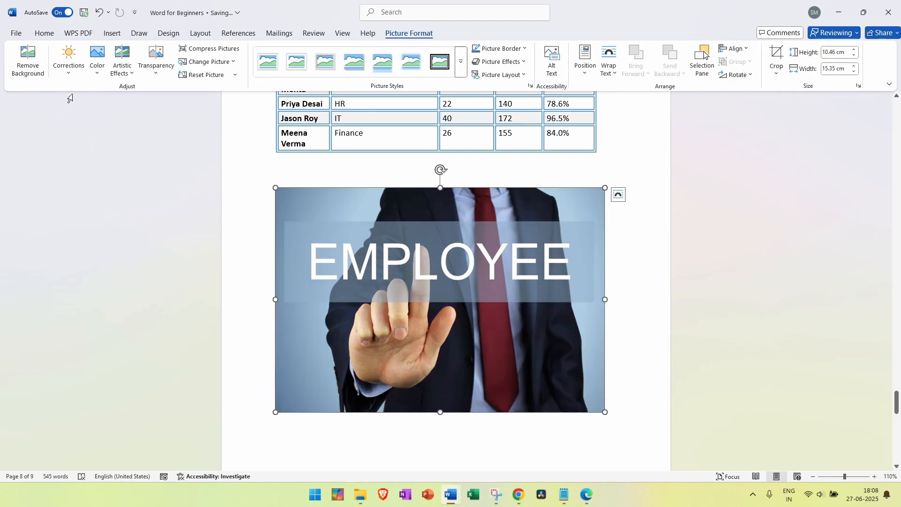
Try a gold recolour, undo it, and apply a grey pencil sketch artistic effect instead
click(69, 66)
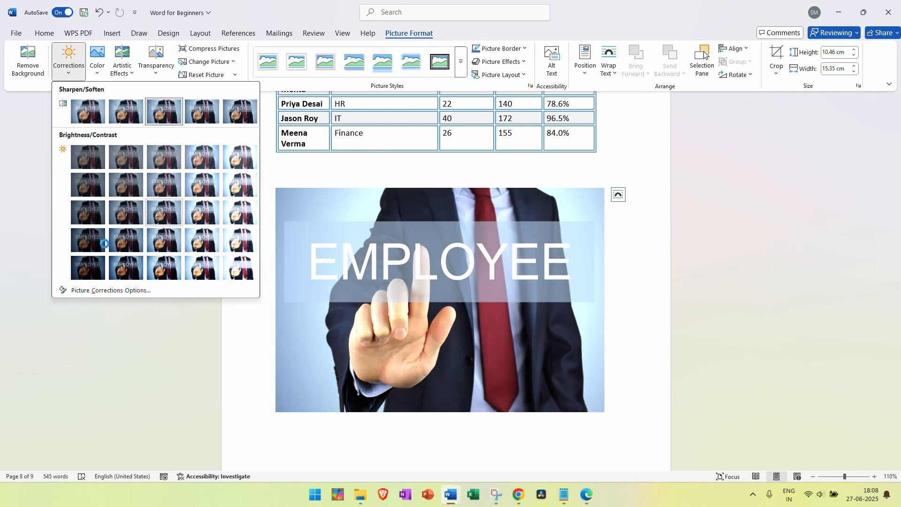
click(96, 75)
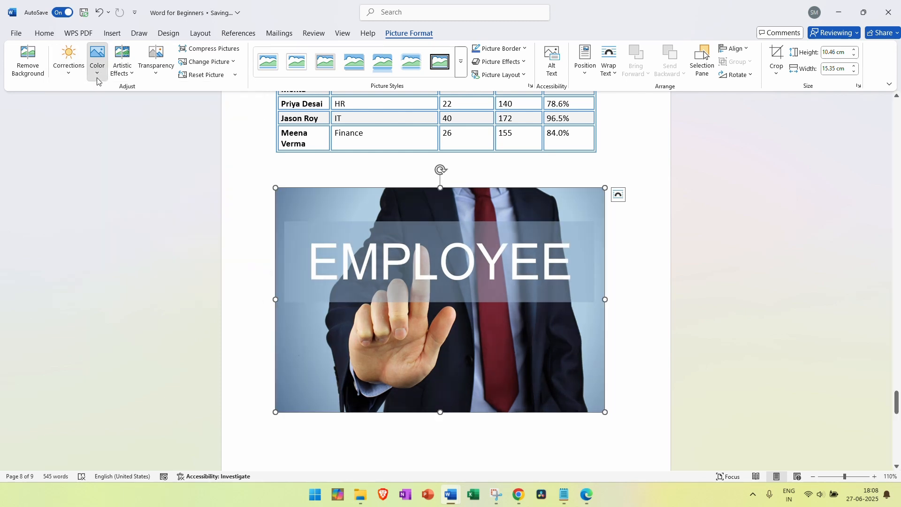
click(96, 75)
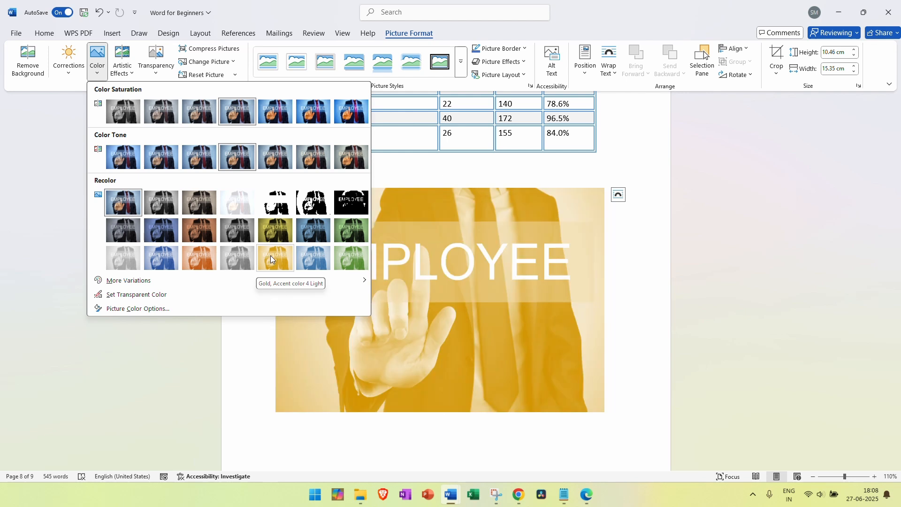
click(270, 255)
click(126, 75)
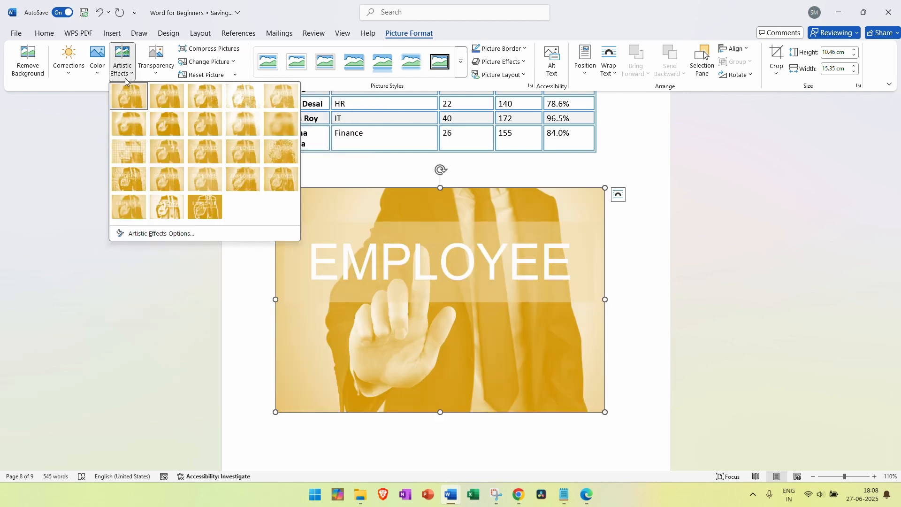
click(96, 75)
click(48, 142)
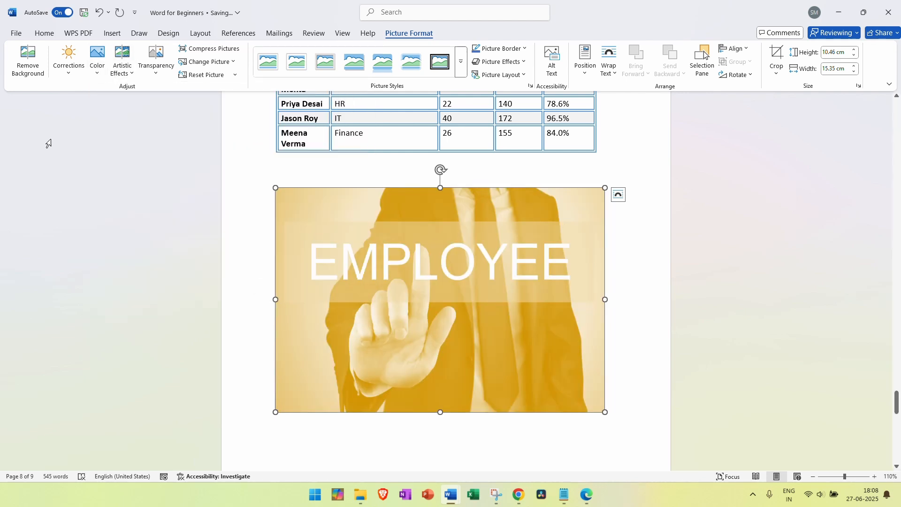
key(ctrl+z)
click(122, 66)
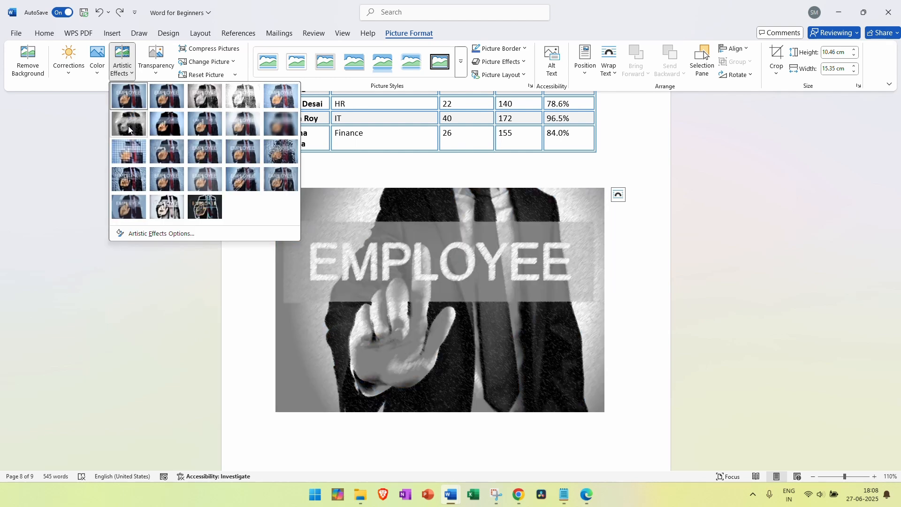
click(128, 126)
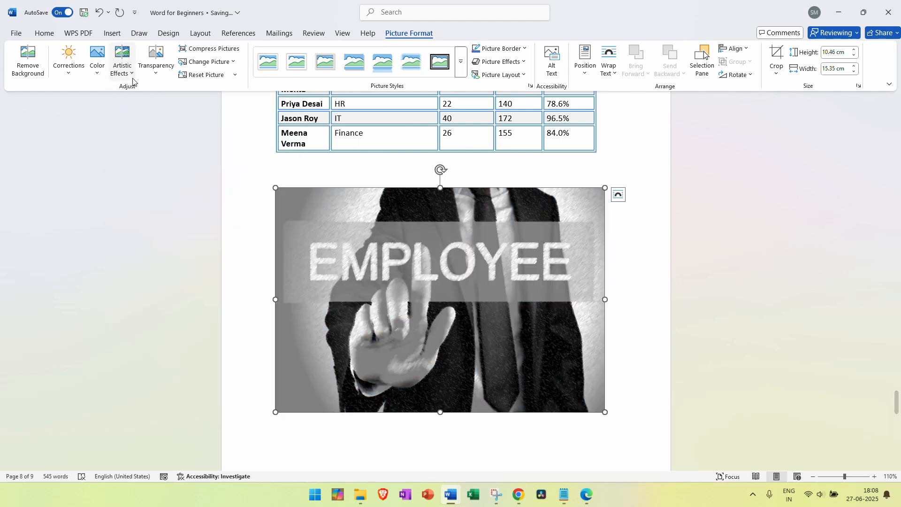
Set the EMPLOYEE picture's transparency to 80%
click(122, 66)
click(151, 74)
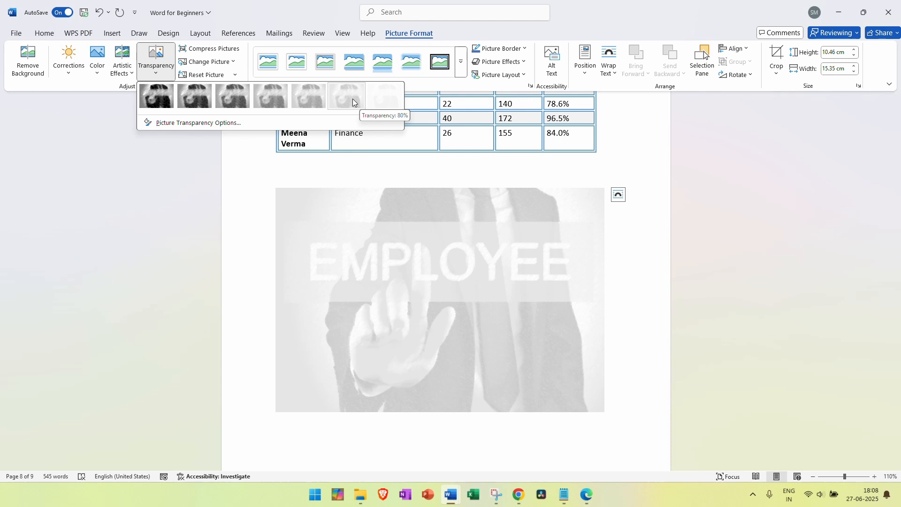
click(353, 99)
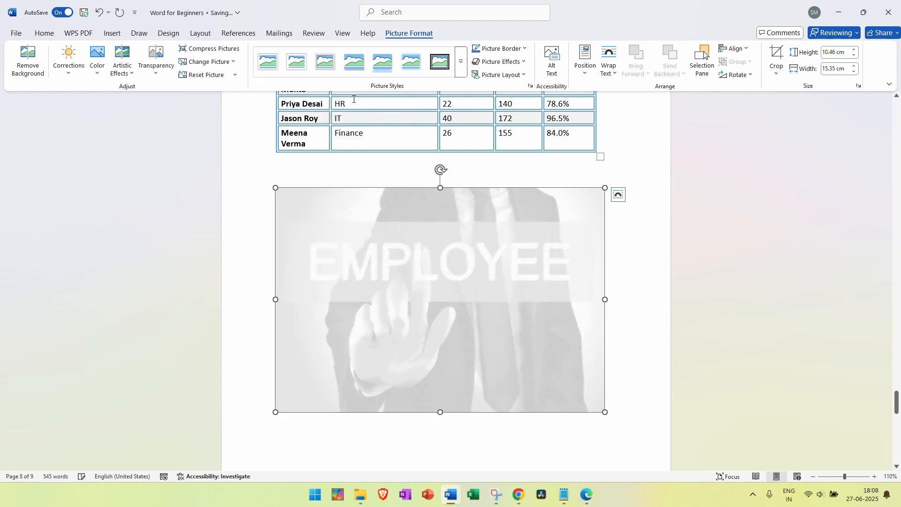
Insert the online Airplane photo of a plane taking off against blue sky
click(666, 258)
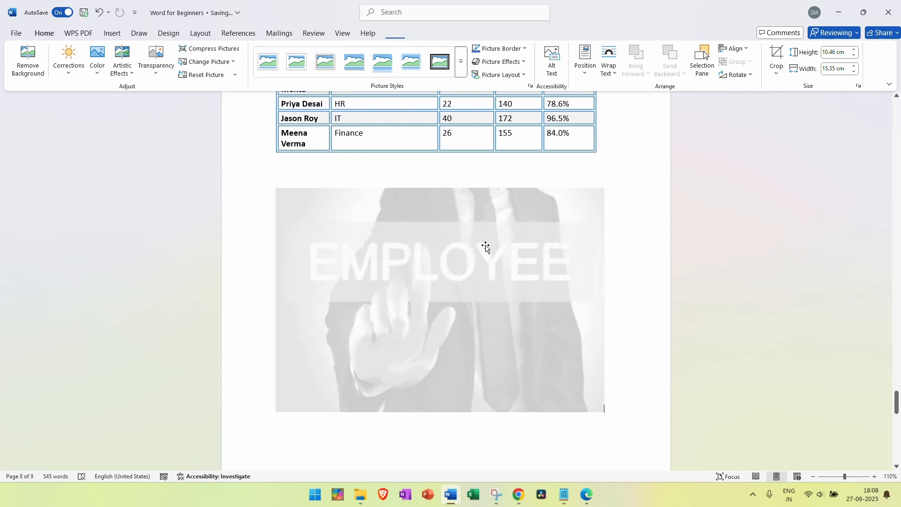
click(111, 36)
click(126, 63)
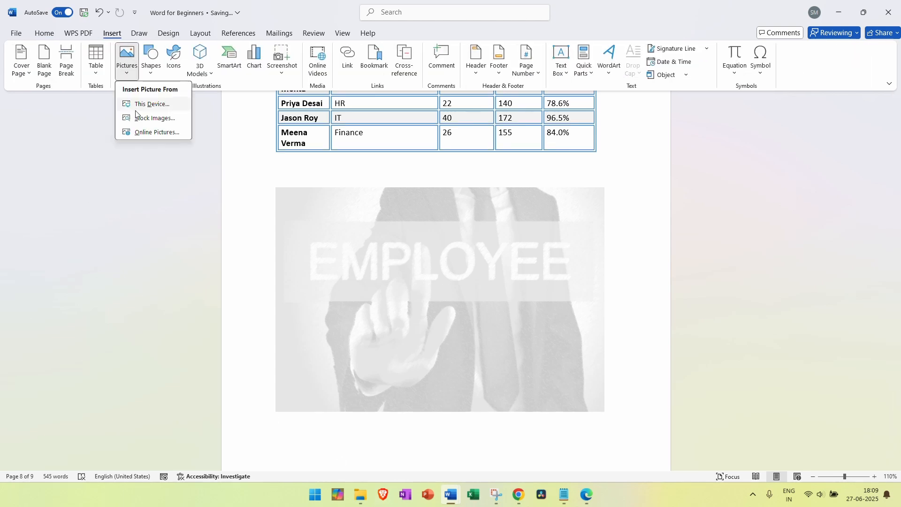
click(147, 134)
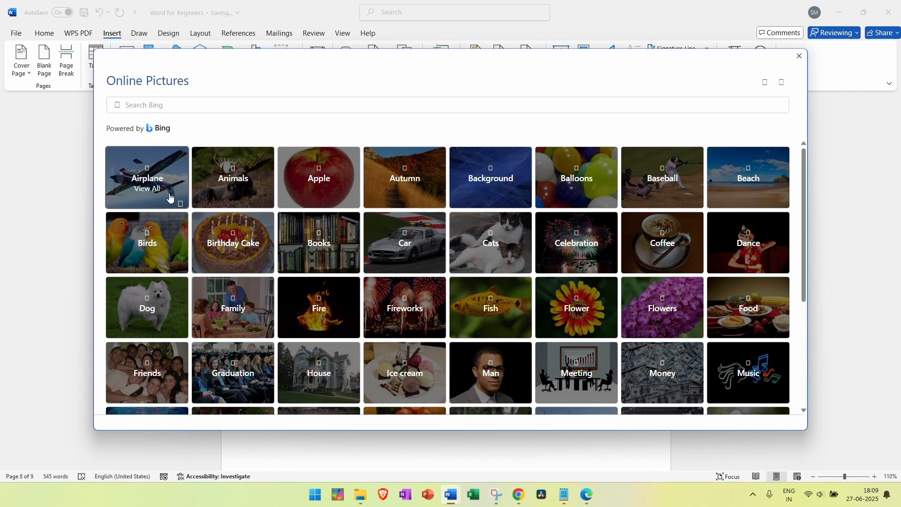
click(170, 197)
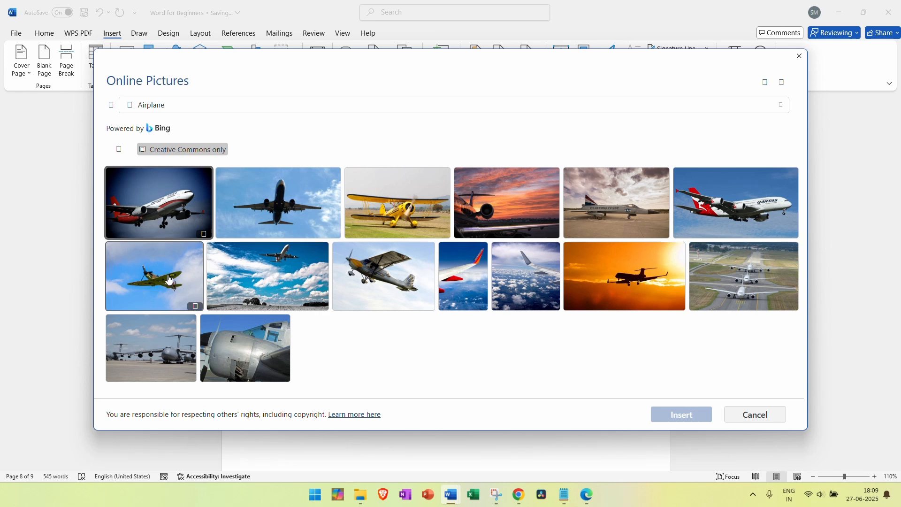
click(247, 216)
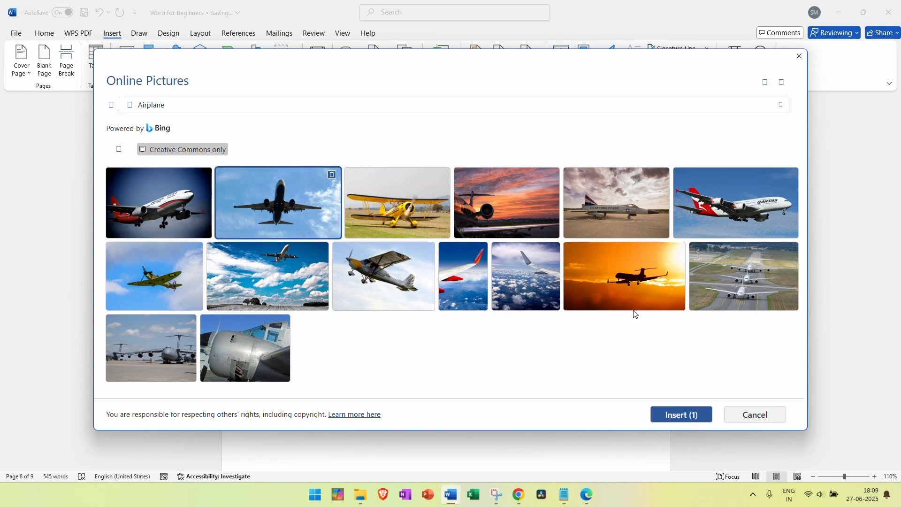
click(679, 415)
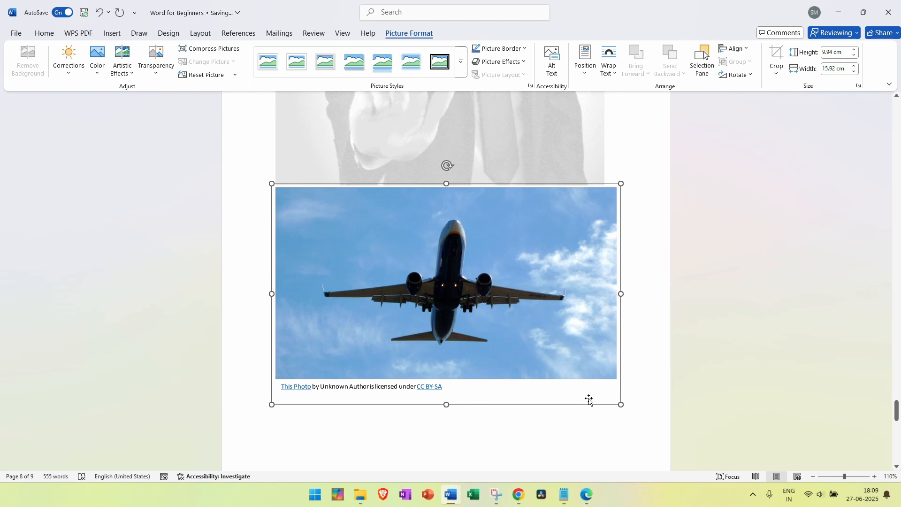
Delete the airplane photo's credit caption, shrink it, and move it above the EMPLOYEE picture
click(582, 281)
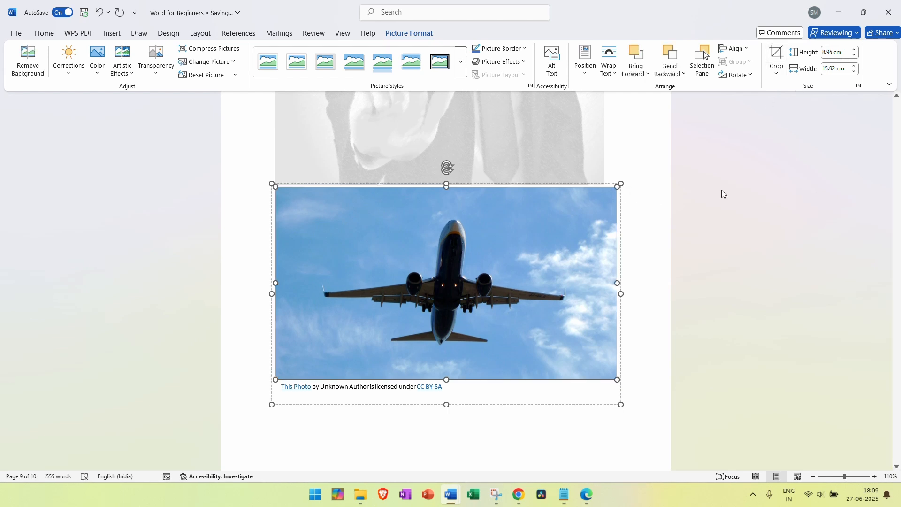
click(461, 388)
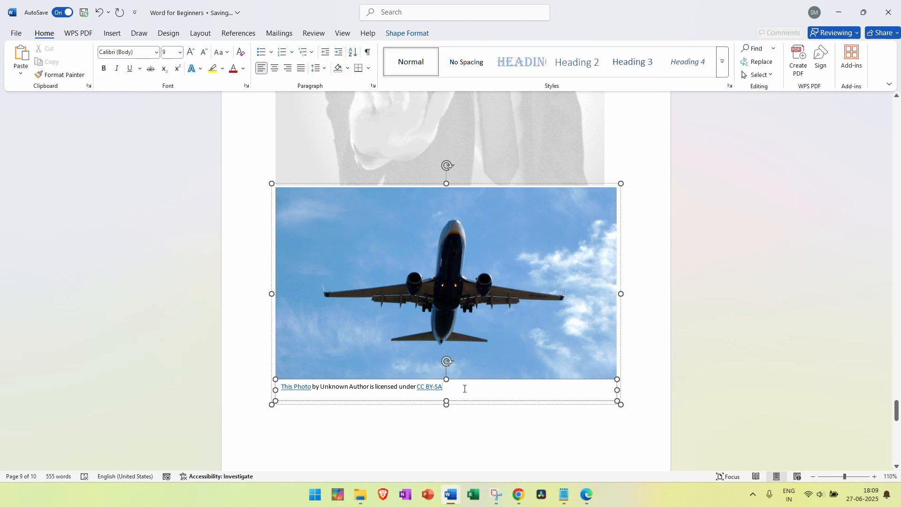
click(467, 401)
key(Delete)
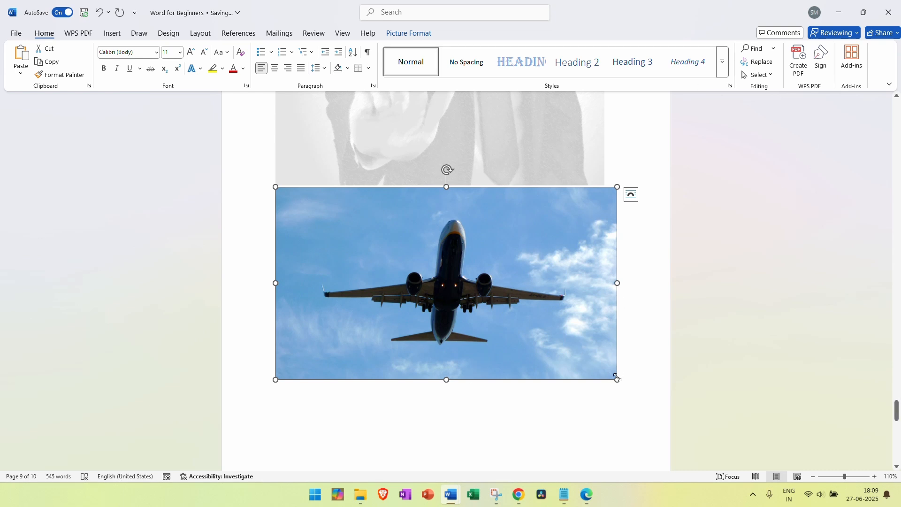
drag(617, 378, 428, 279)
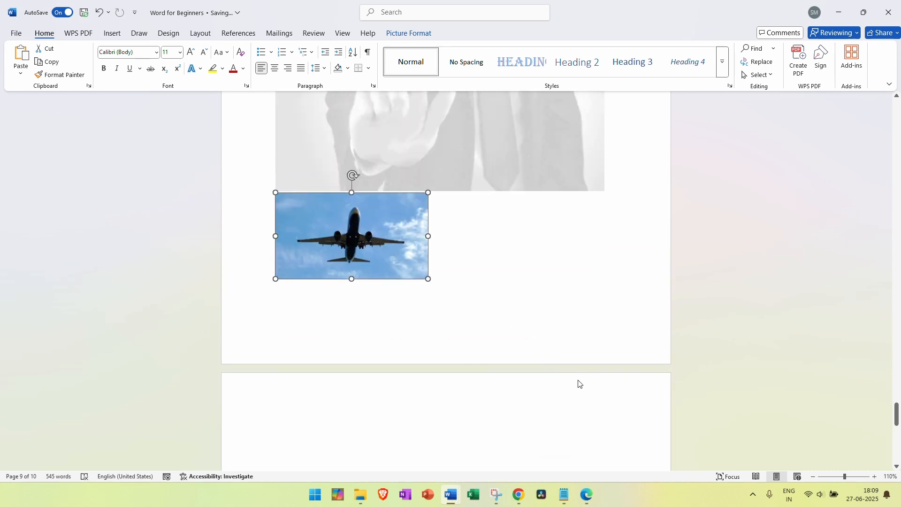
scroll(578, 380, up, 3)
drag(378, 352, 483, 270)
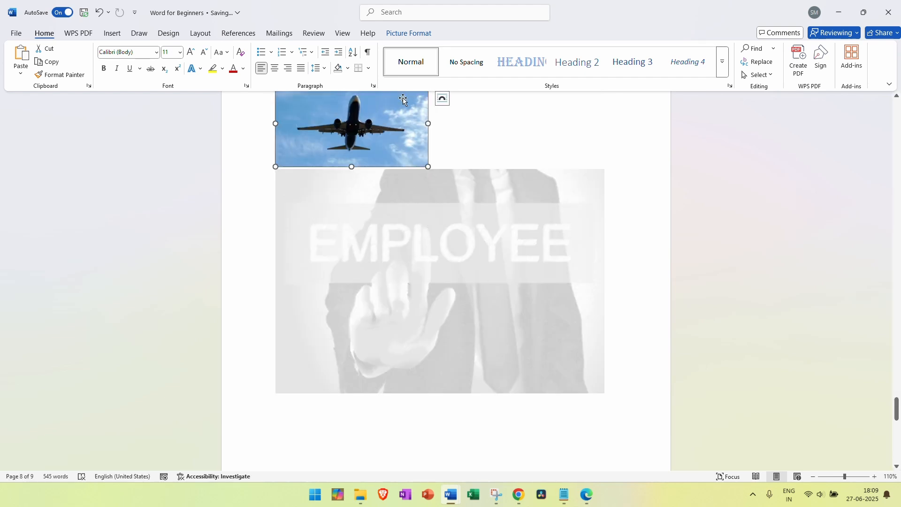
click(393, 17)
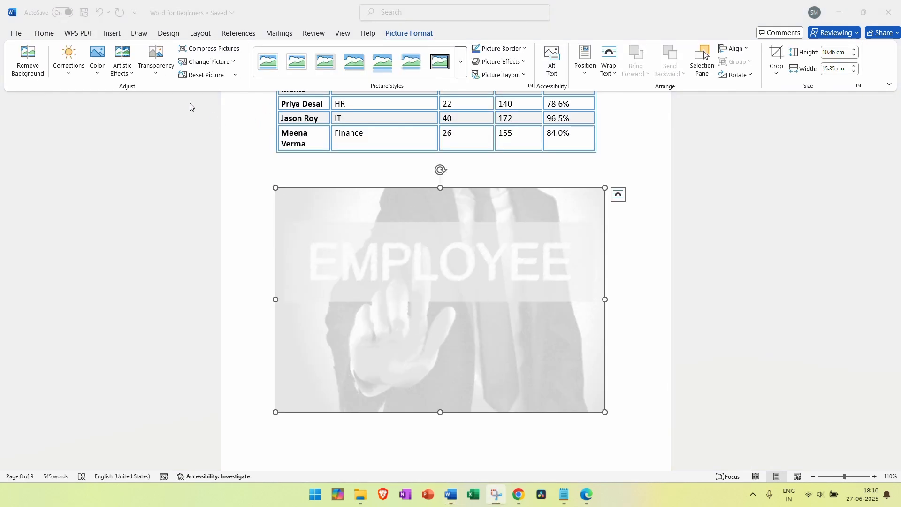
click(153, 77)
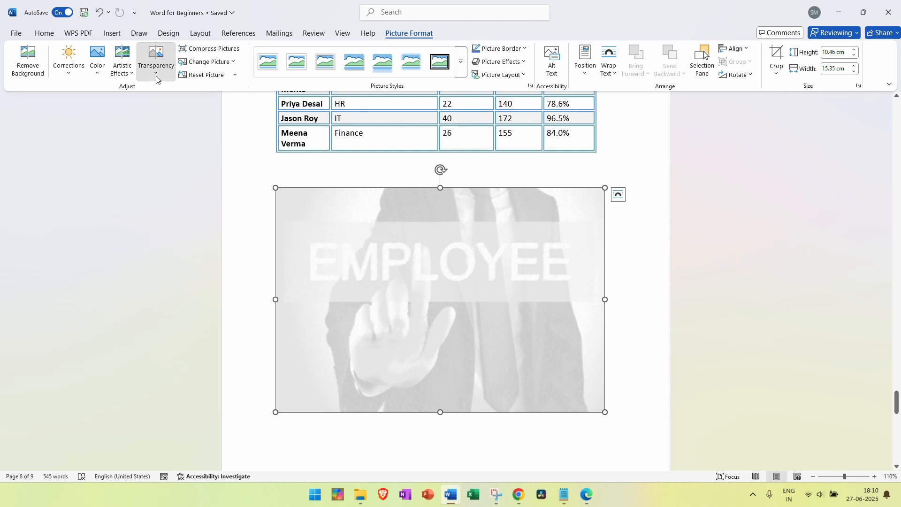
click(155, 77)
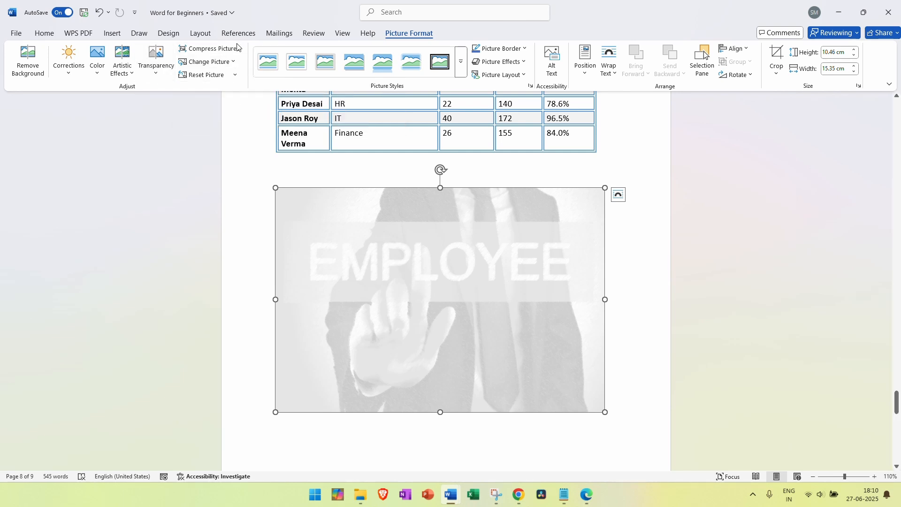
click(234, 77)
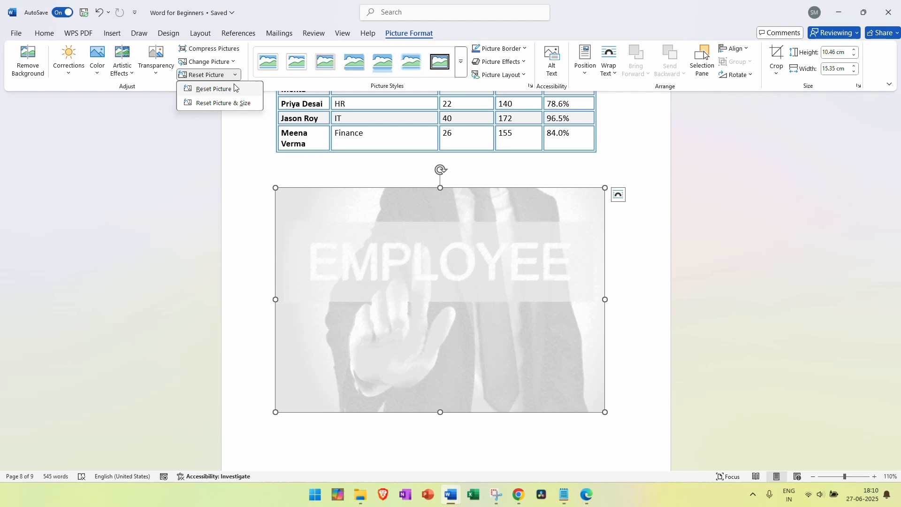
click(234, 89)
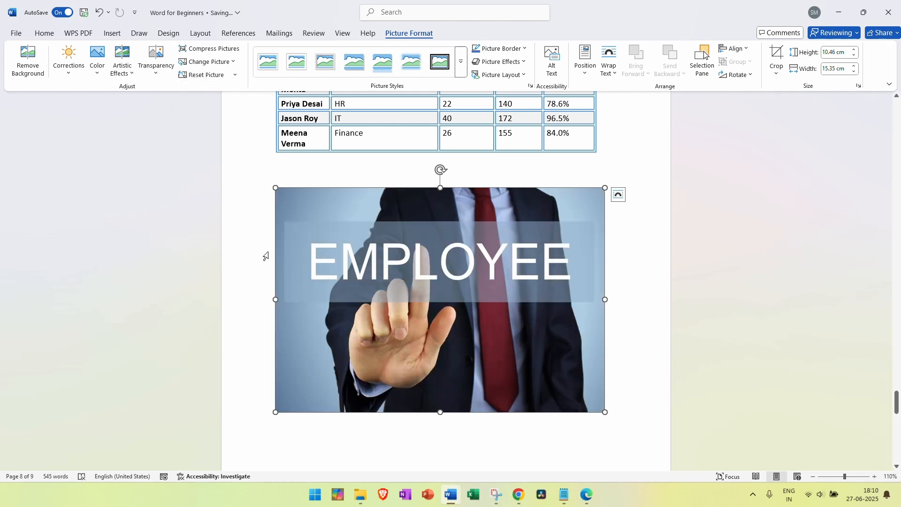
key(ctrl+z)
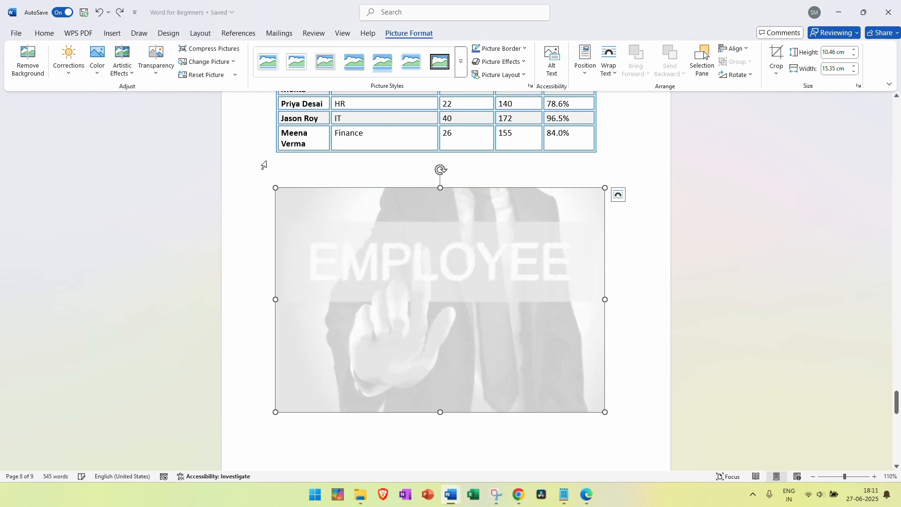
click(461, 62)
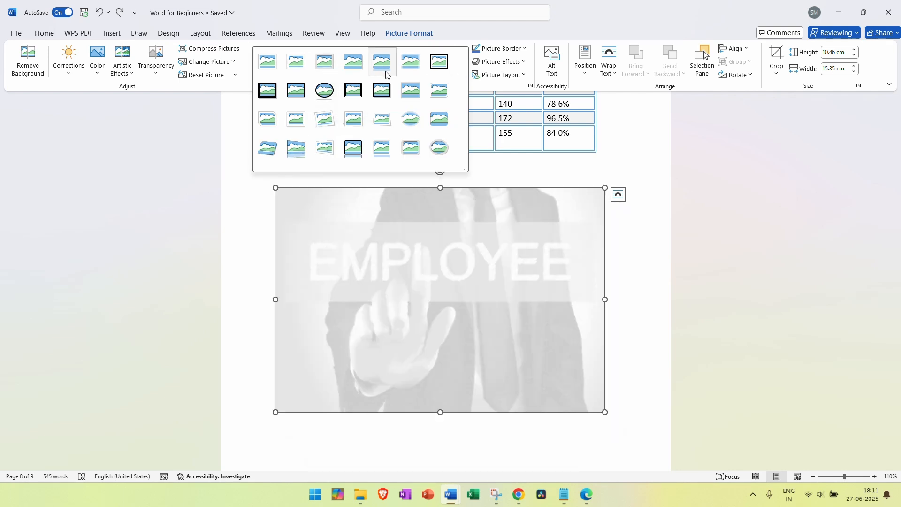
key(Escape)
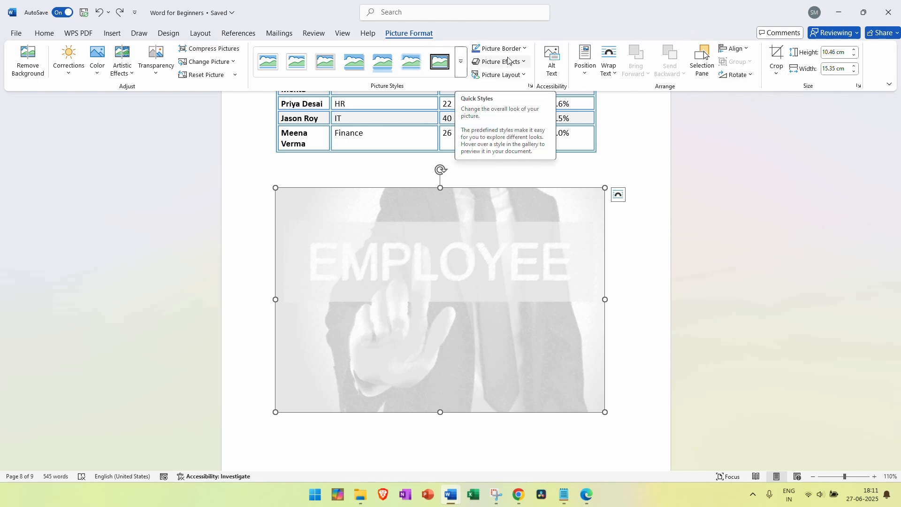
click(525, 49)
click(524, 49)
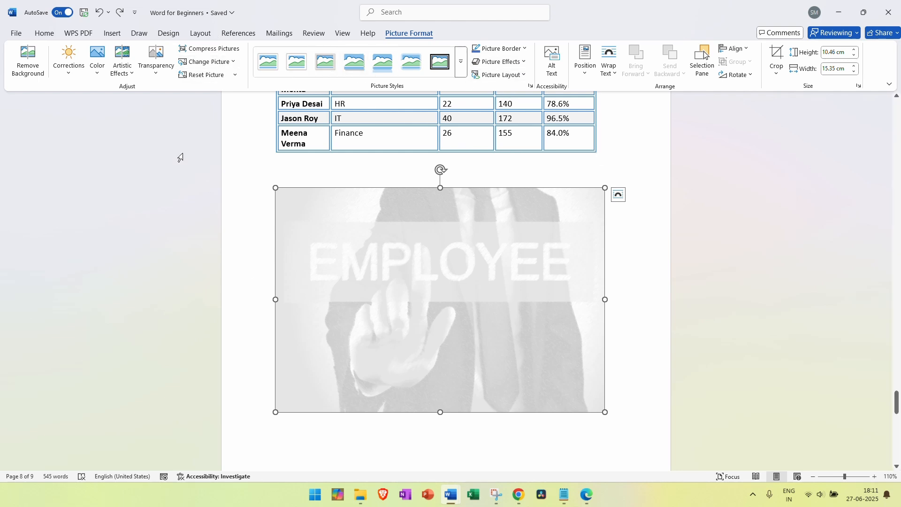
Draw a right block arrow above the EMPLOYEE picture with white fill and green outline
click(107, 40)
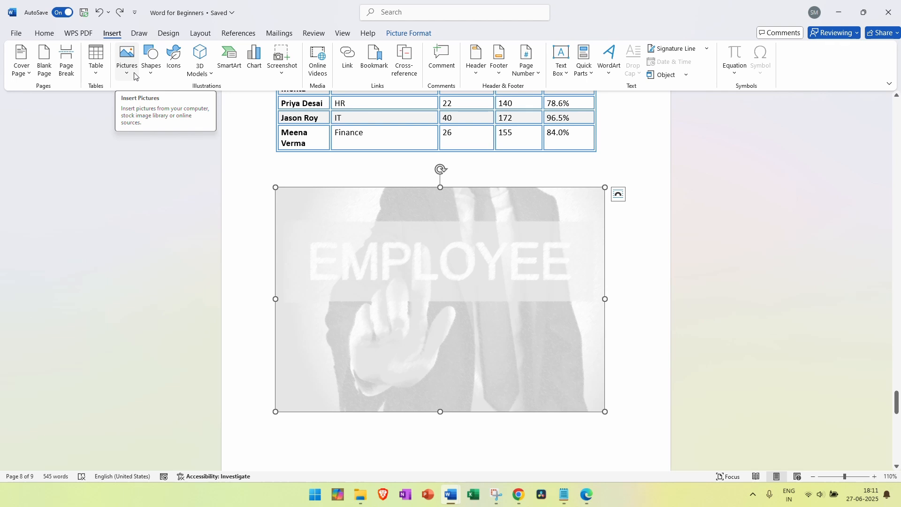
click(145, 75)
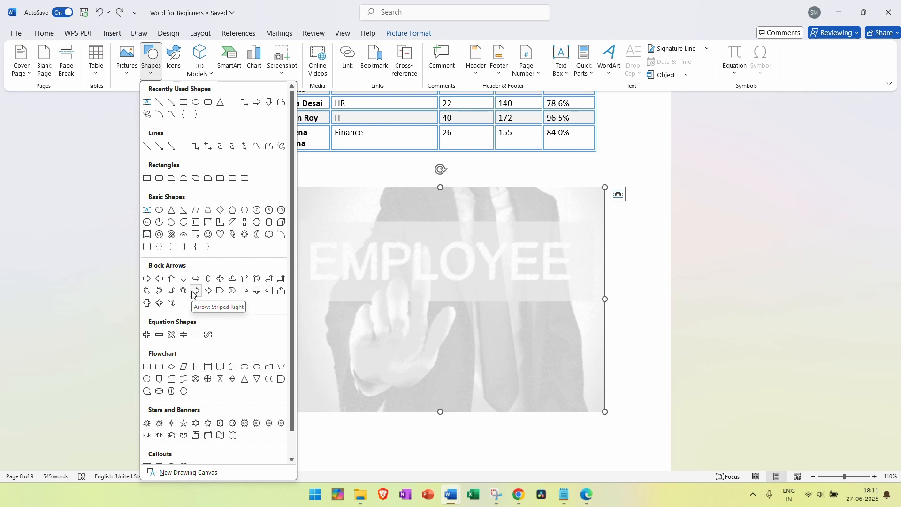
click(144, 287)
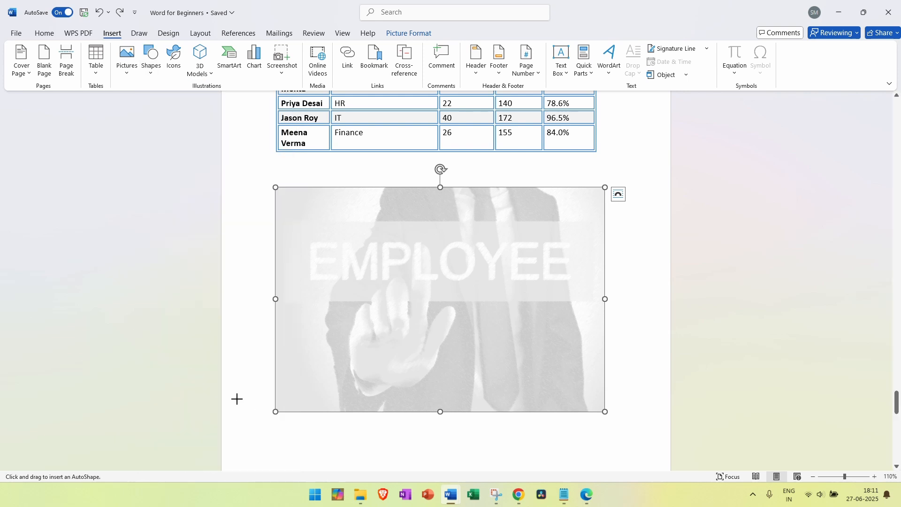
drag(416, 156, 481, 182)
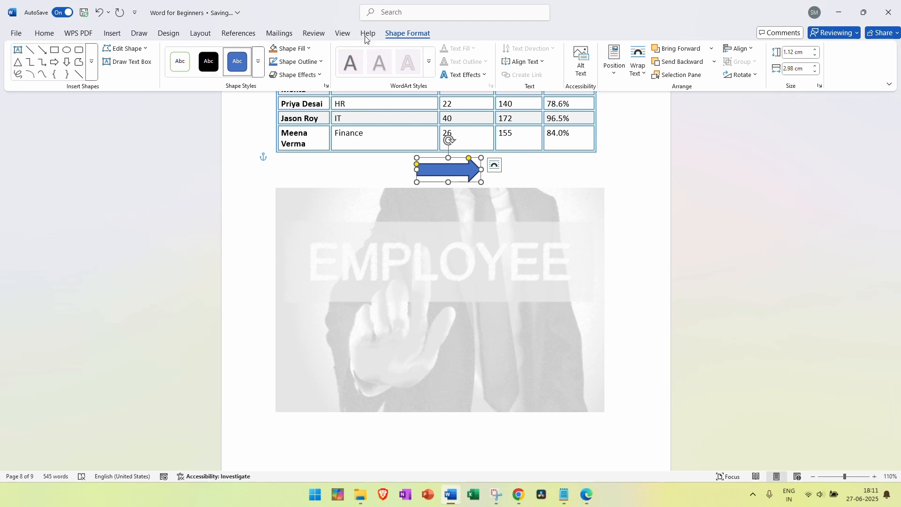
click(181, 73)
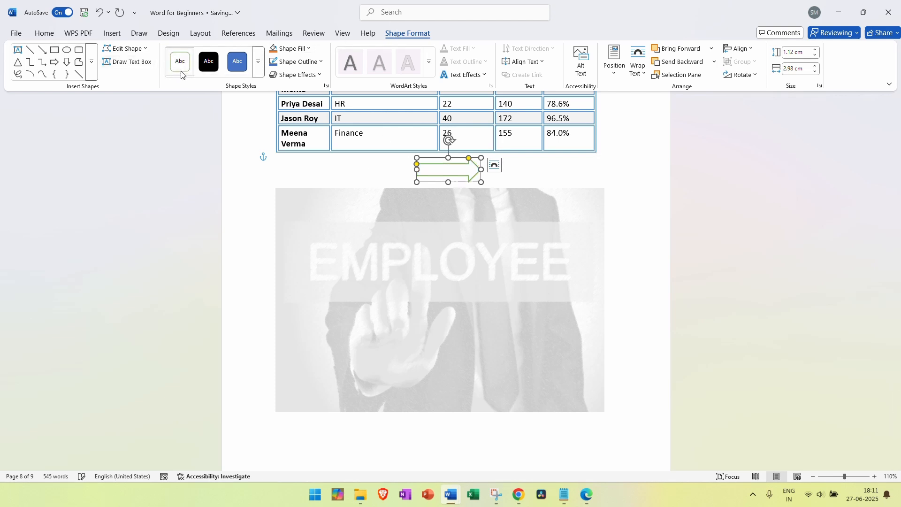
click(309, 49)
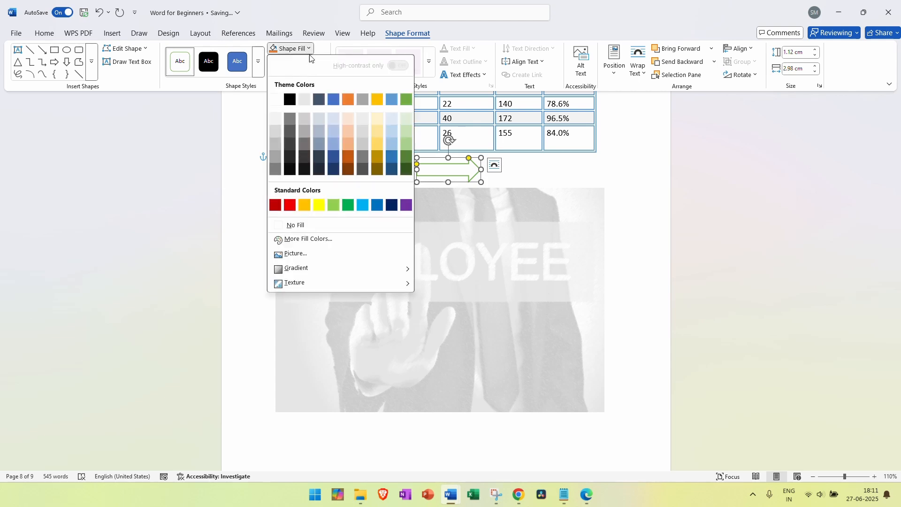
click(309, 50)
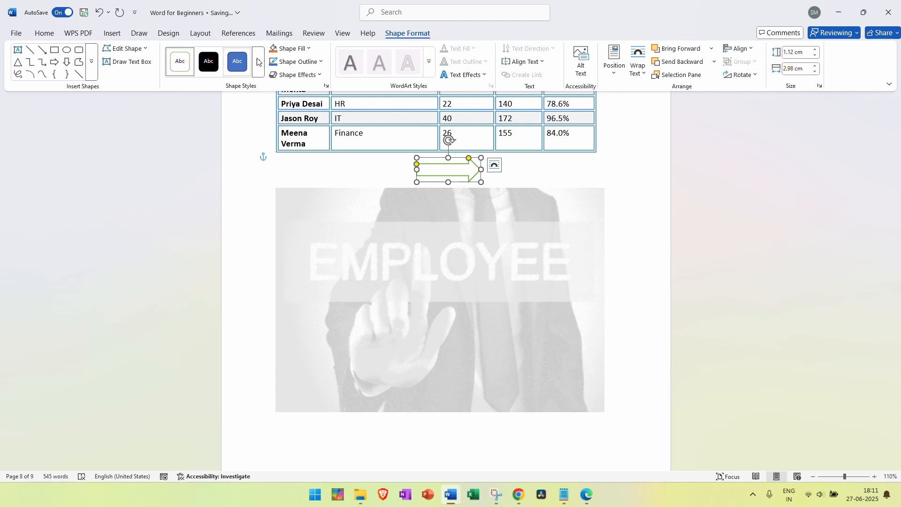
click(112, 34)
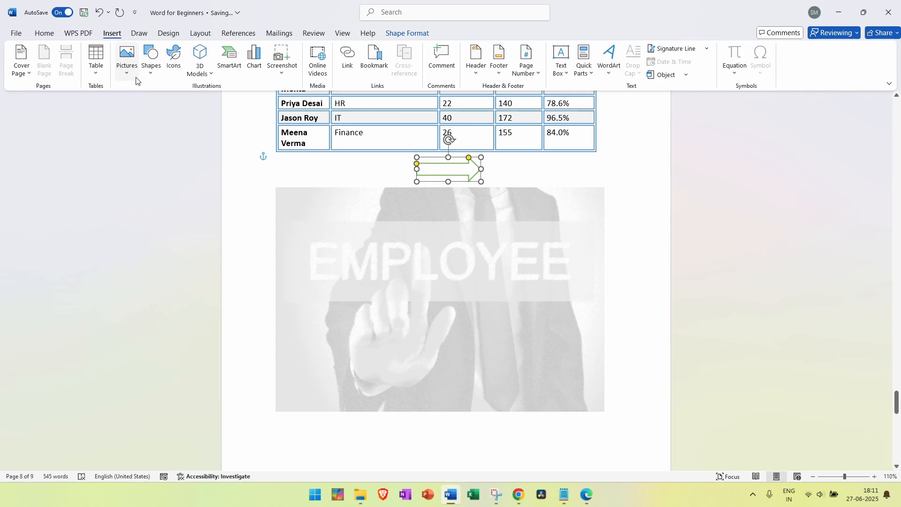
Insert the stock icon of people with a rising arrow below the employee table
click(170, 57)
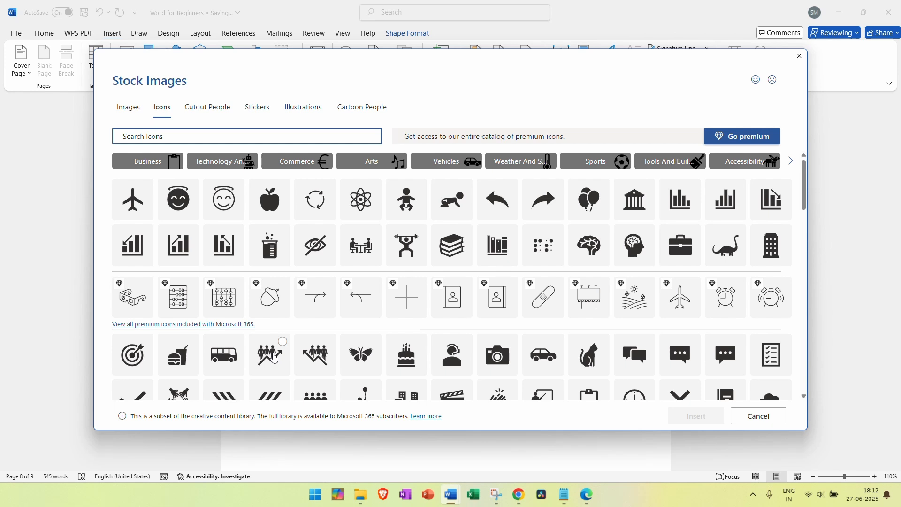
click(275, 358)
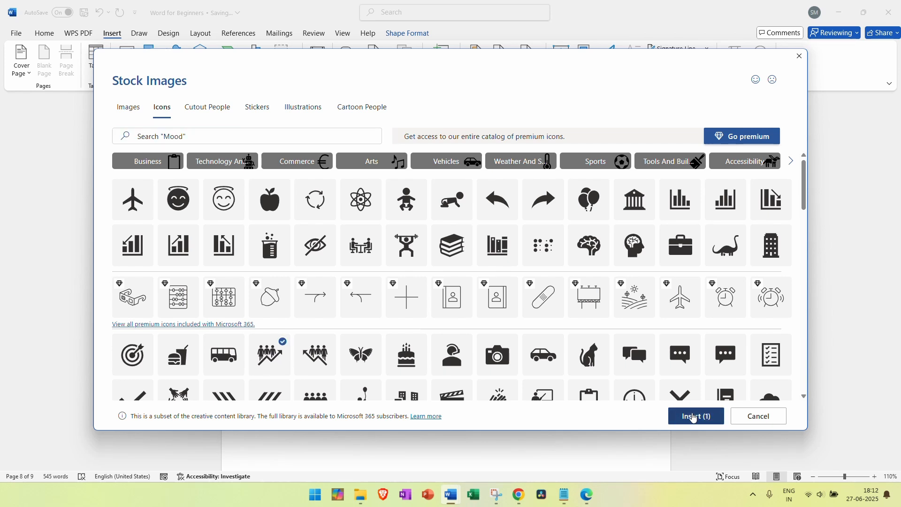
click(693, 416)
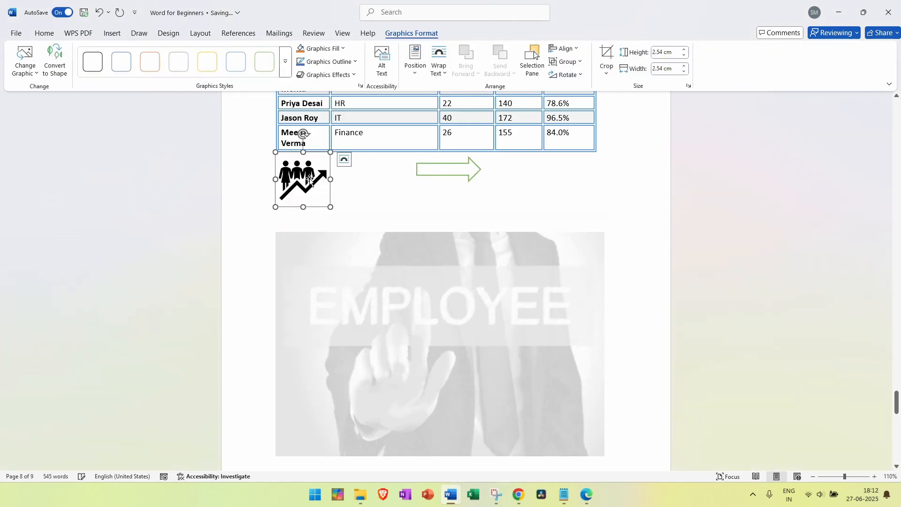
click(348, 184)
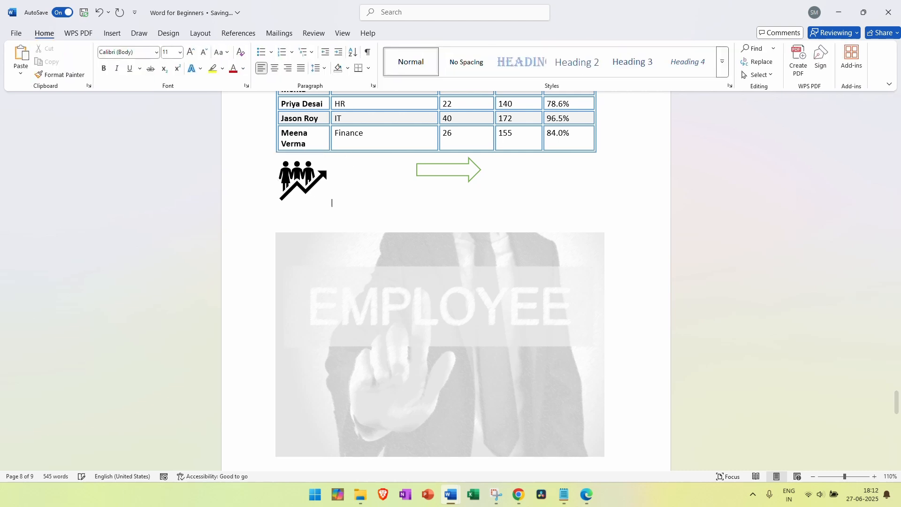
Type the label 'Employee Retention Rate:' and shrink the people icon to about 0.92 cm
text(Employee Retention RAte)
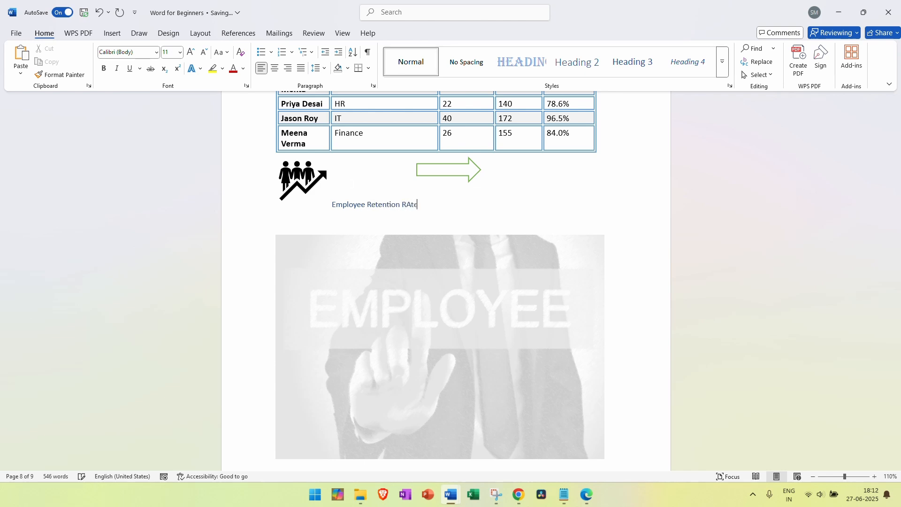
text(:)
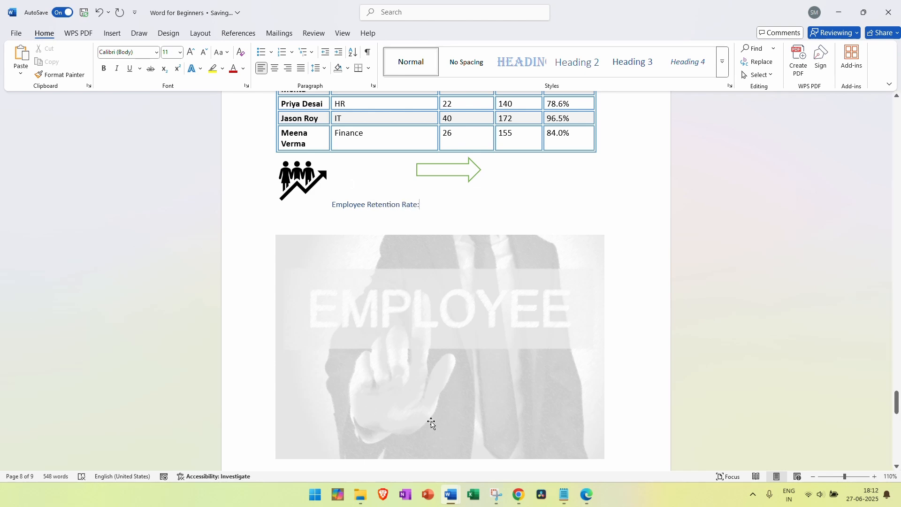
click(308, 188)
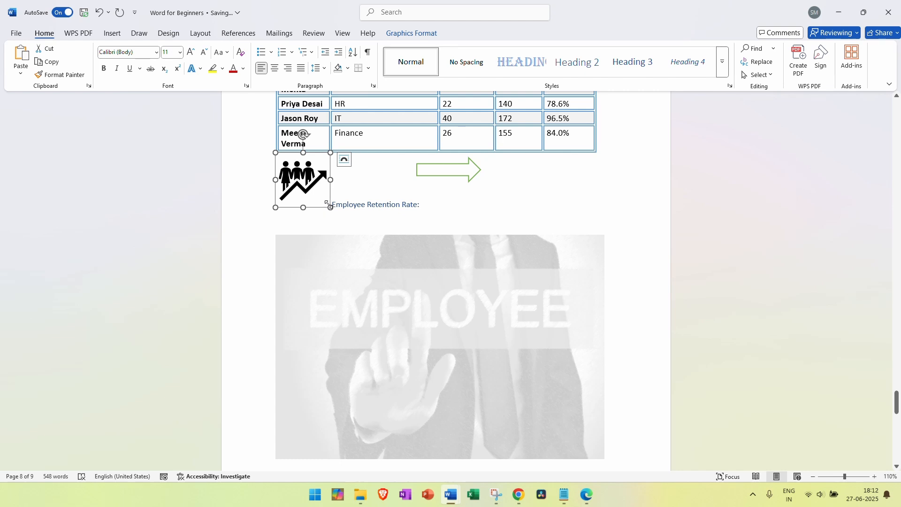
drag(327, 204, 295, 173)
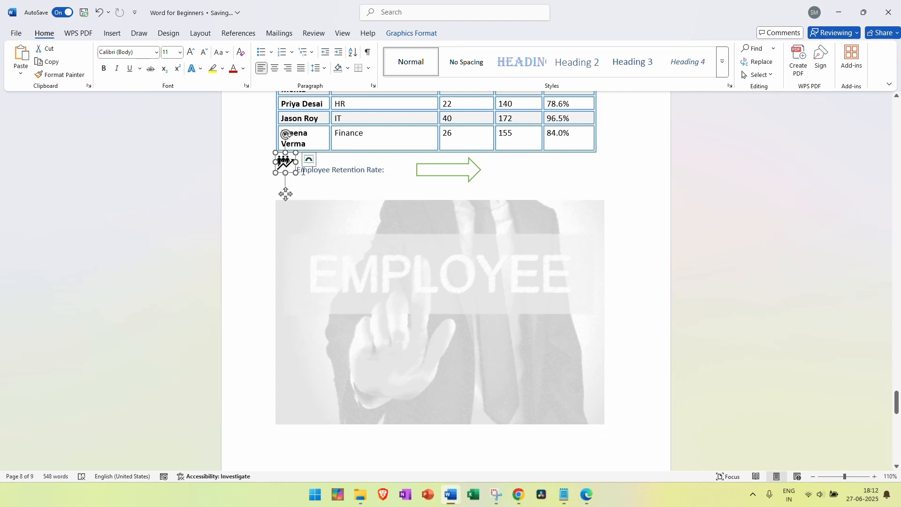
Reselect the shrunken icon, take screen snips with Win+Shift+S, then deselect it
click(302, 172)
click(285, 164)
key(super+shift+s)
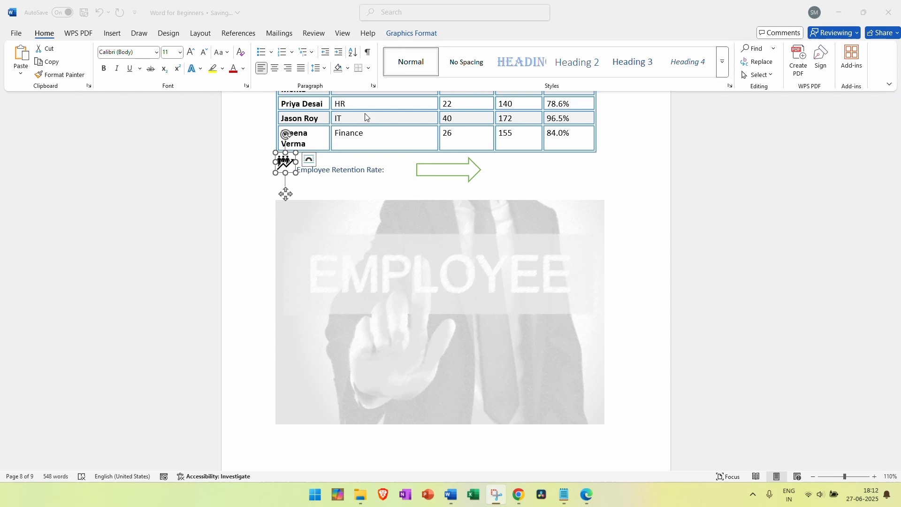
key(Escape)
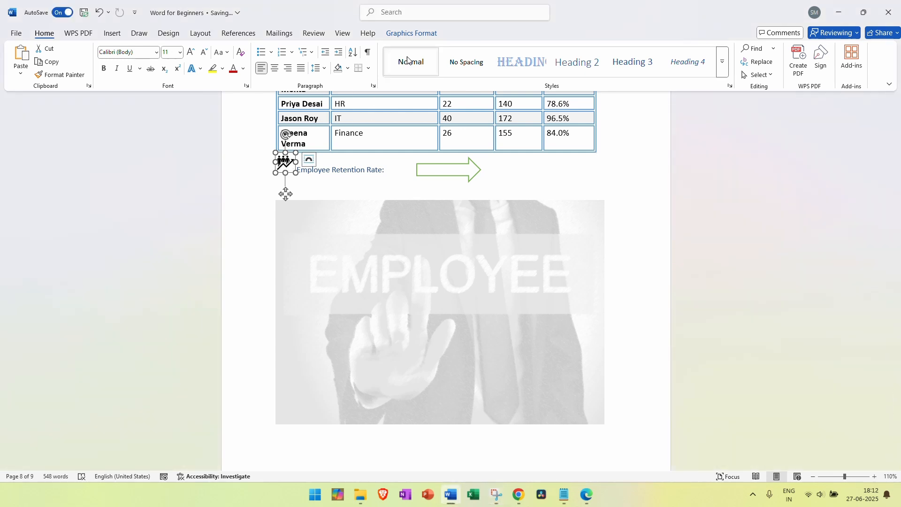
key(super+shift+s)
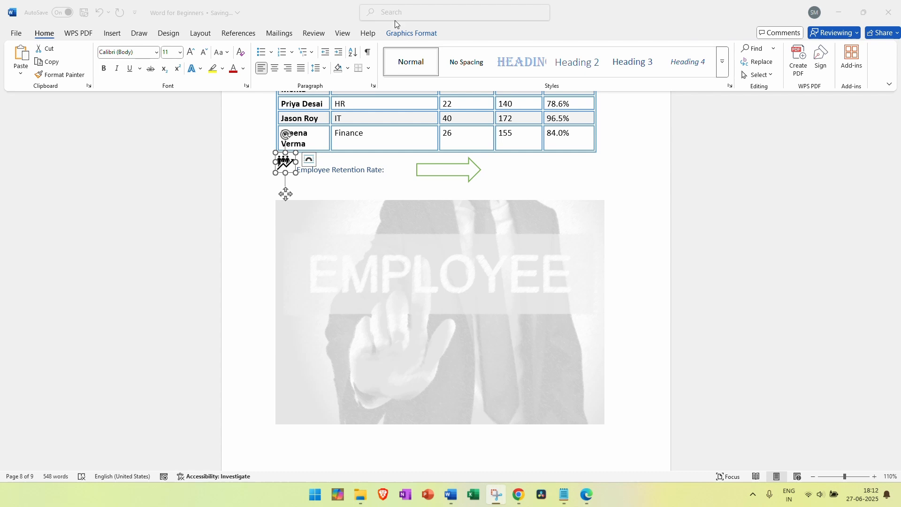
click(284, 176)
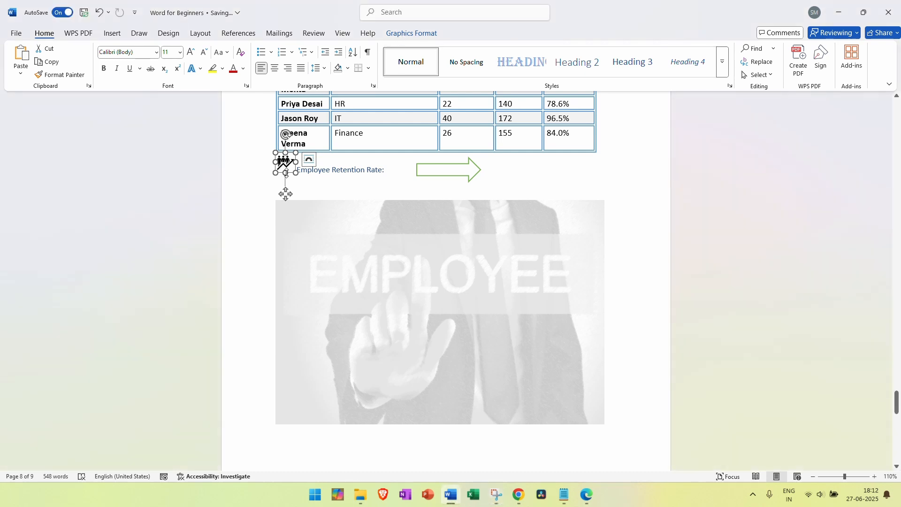
key(super+shift+s)
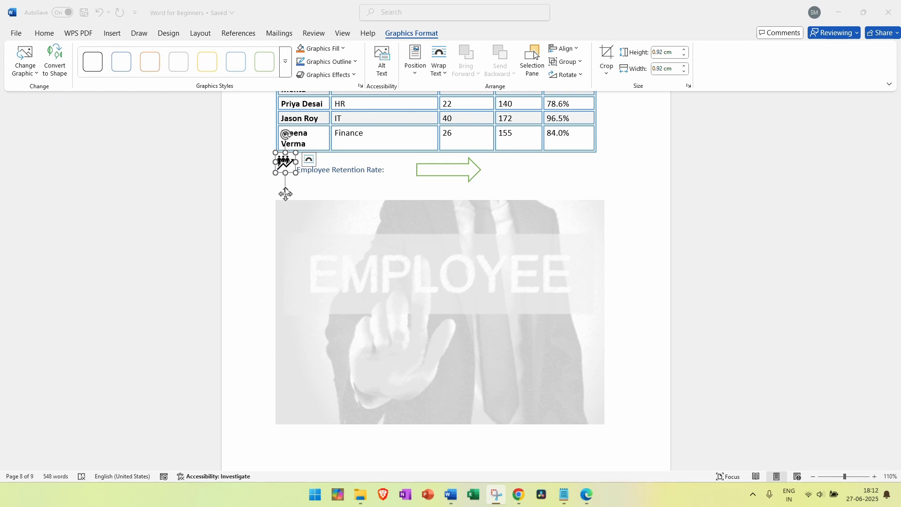
click(285, 193)
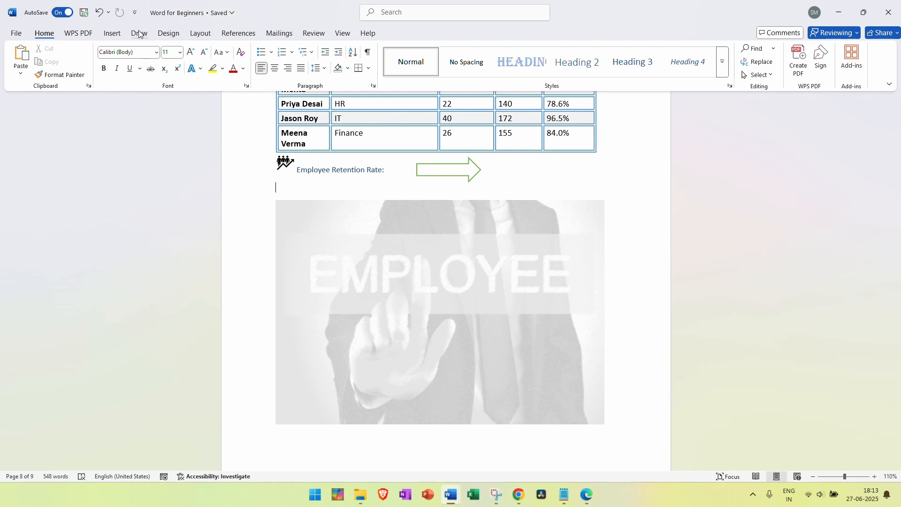
click(112, 32)
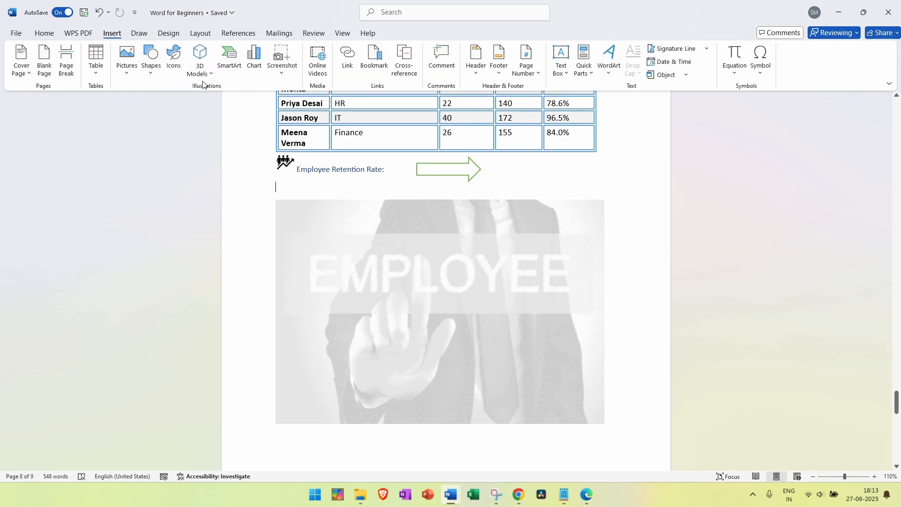
Dismiss the 3D Models options and start a new line below the faded photo
click(201, 68)
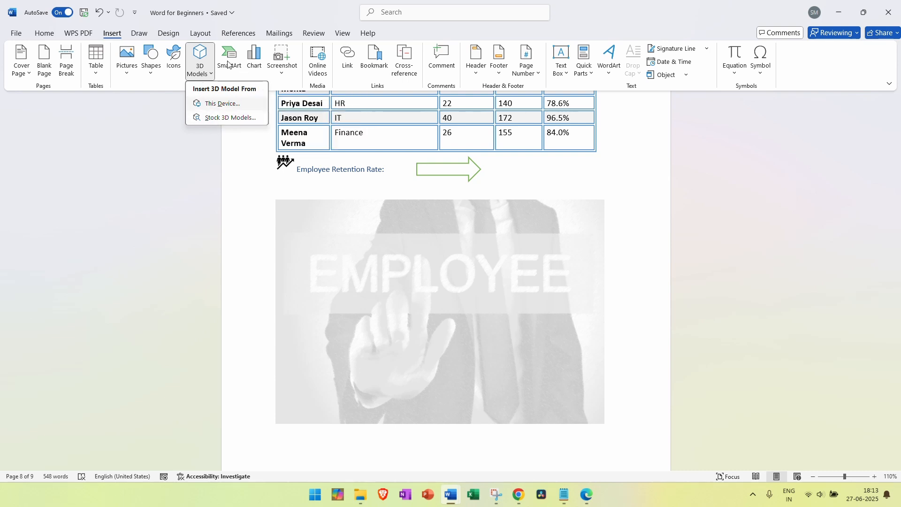
click(205, 75)
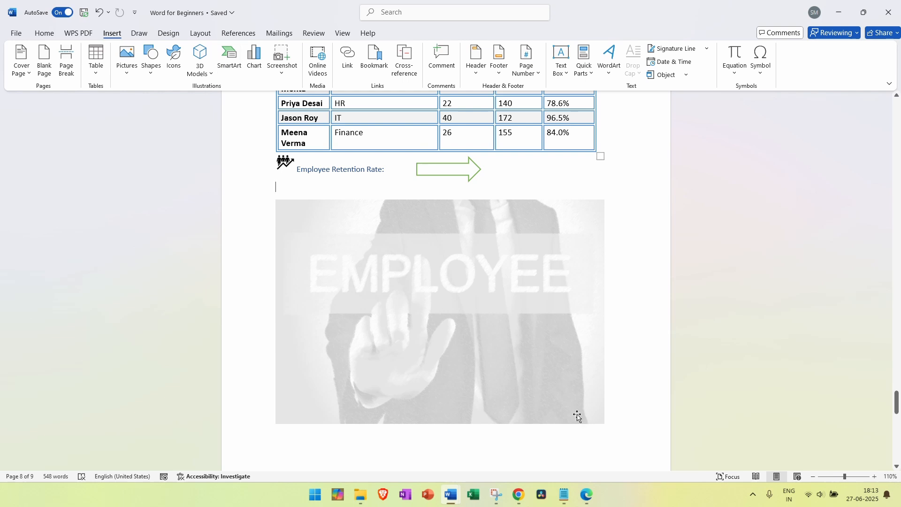
key(Return)
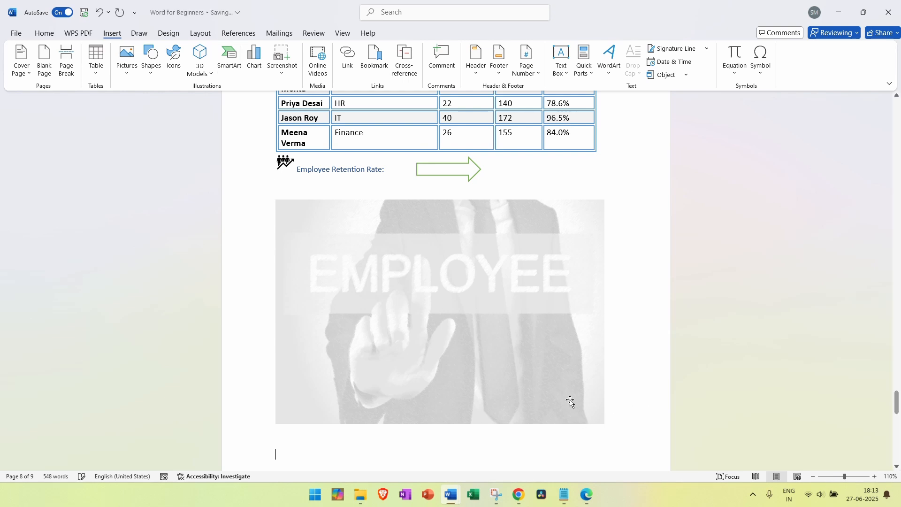
Insert a Continuous Picture List SmartArt from the List layouts
click(229, 60)
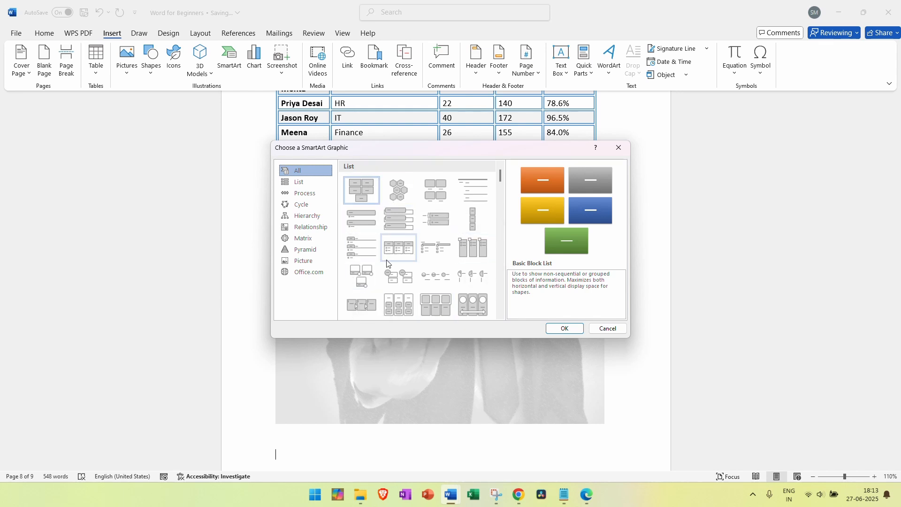
click(301, 182)
scroll(417, 231, down, 3)
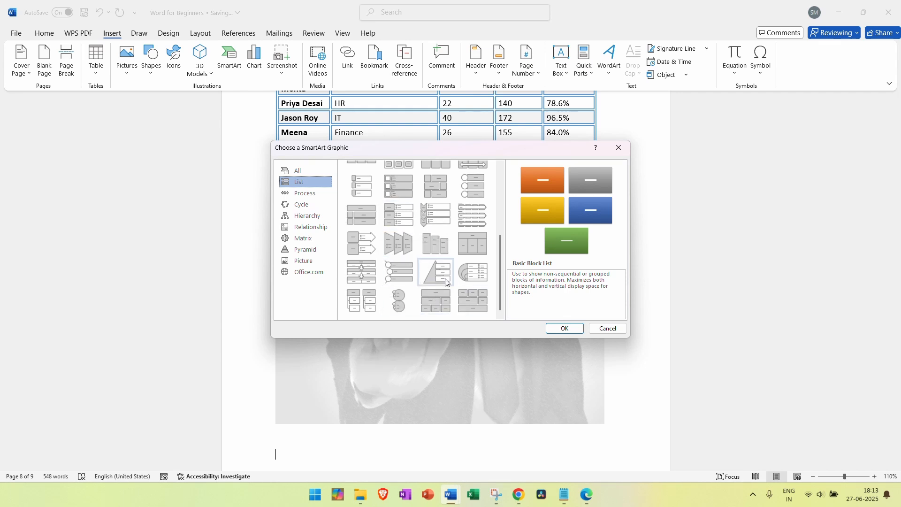
scroll(428, 253, up, 3)
scroll(428, 254, down, 3)
scroll(430, 257, up, 3)
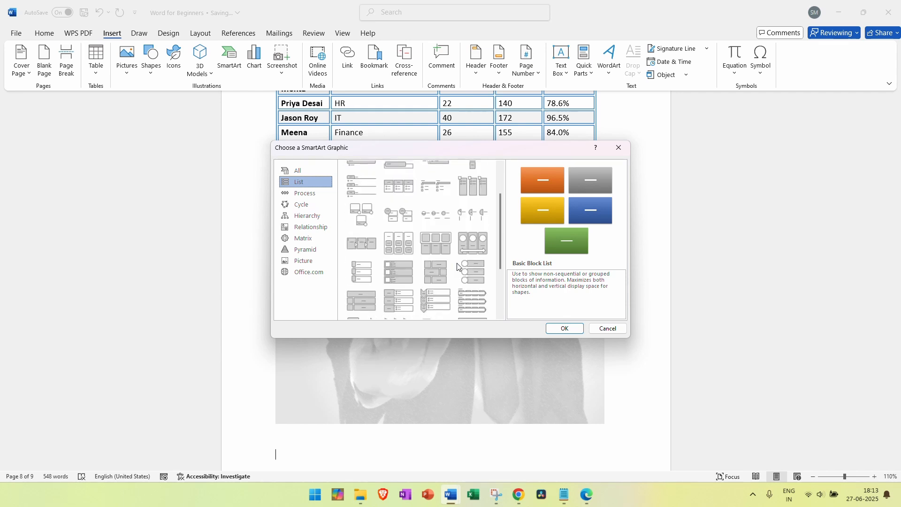
click(477, 244)
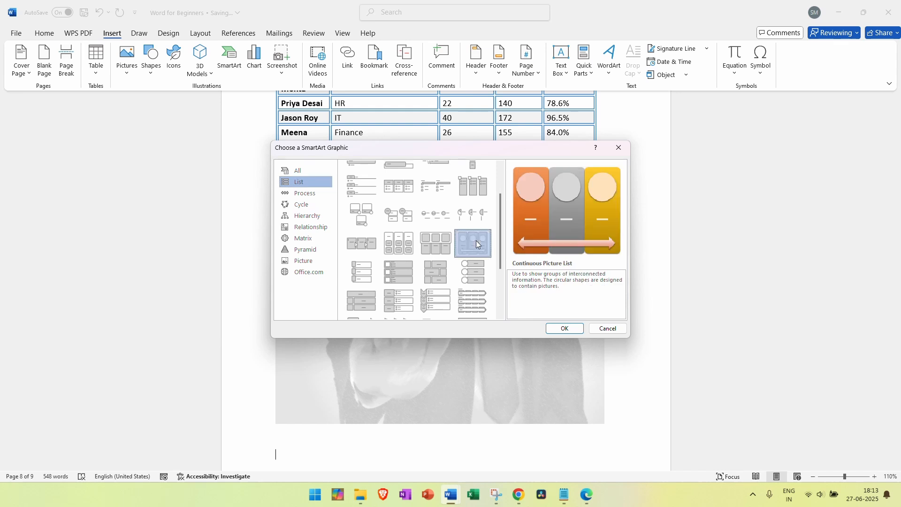
click(564, 328)
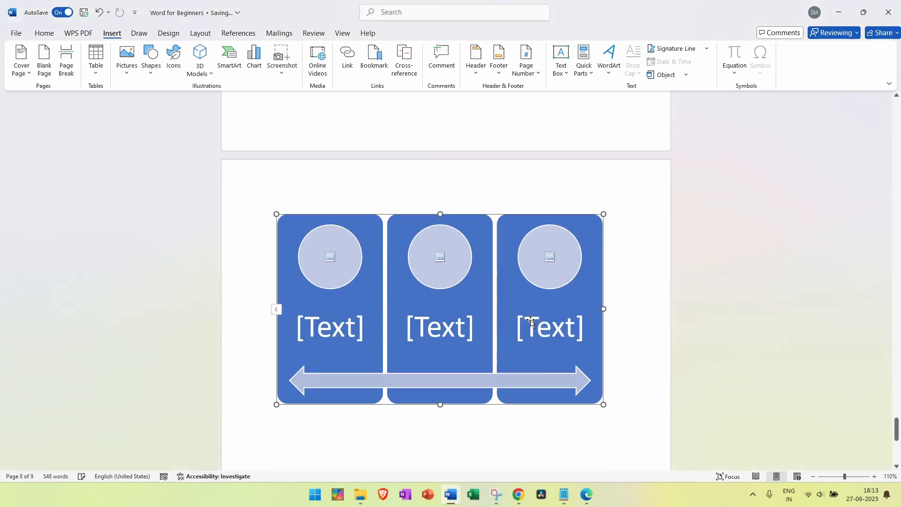
Check the graphic's three picture circles and text placeholders, then deselect it
click(322, 207)
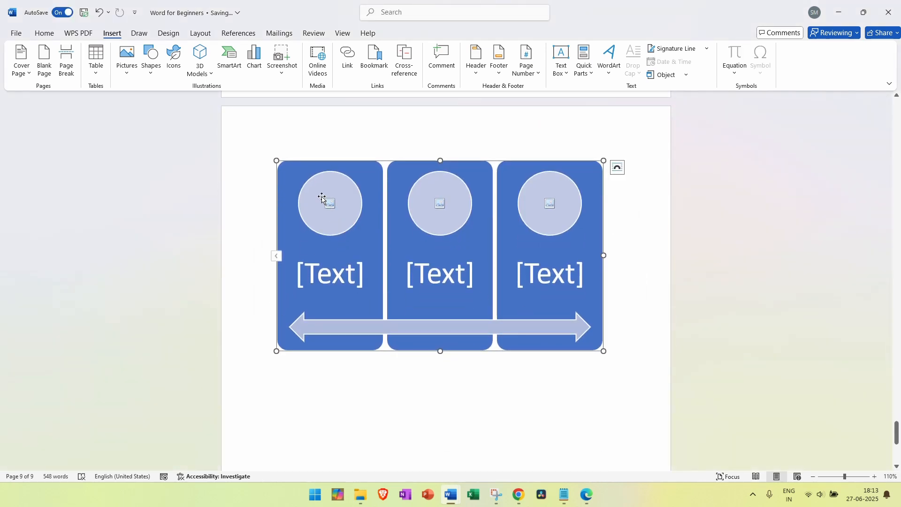
click(435, 202)
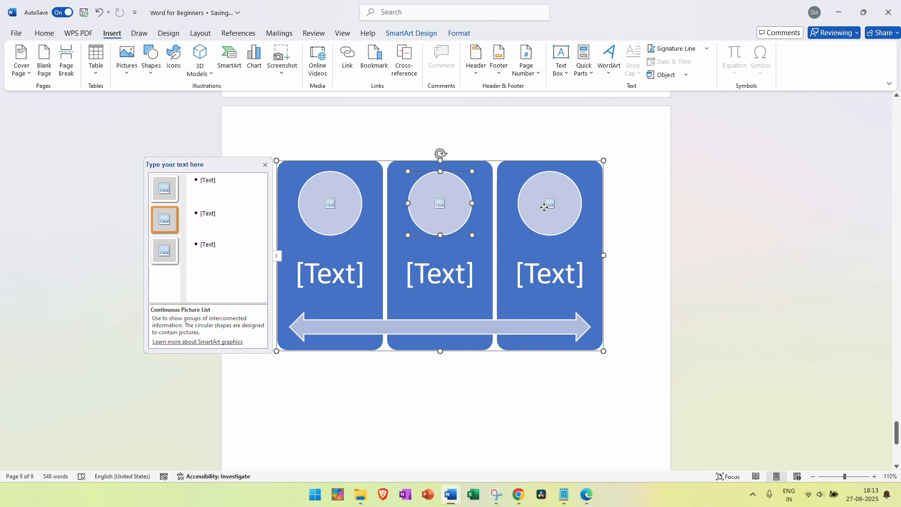
click(543, 207)
click(343, 282)
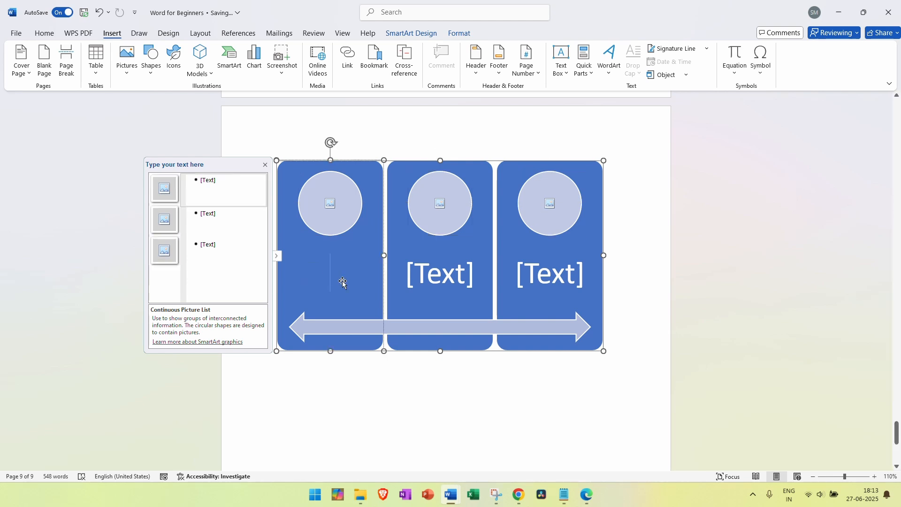
click(444, 275)
click(564, 276)
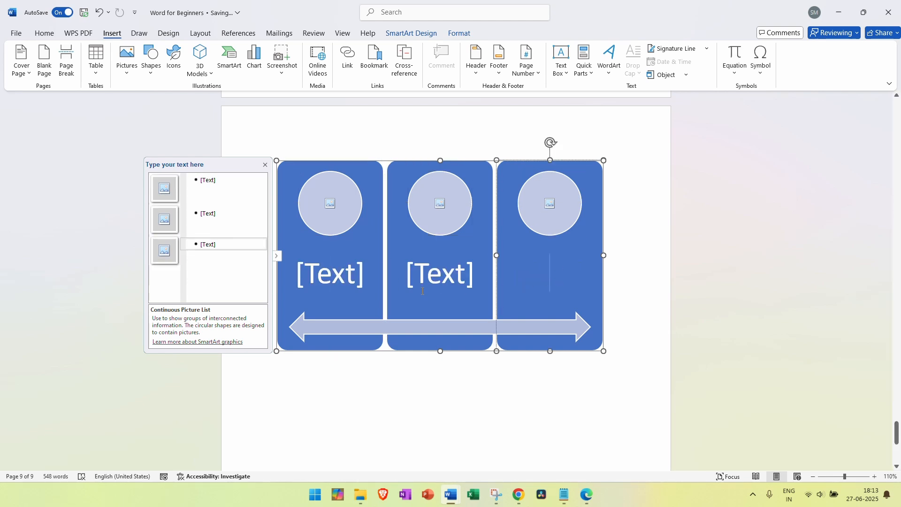
click(611, 241)
click(230, 59)
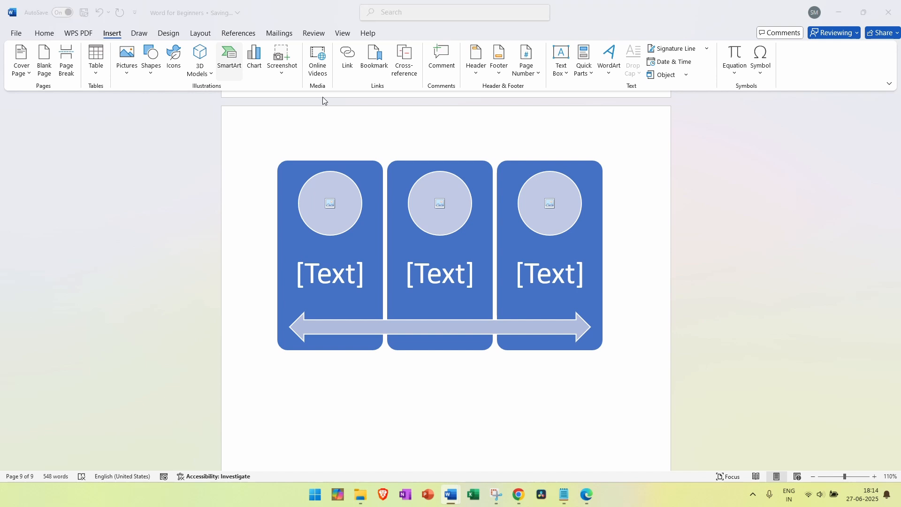
Browse the SmartArt categories and insert the Hierarchy Organization Chart layout
click(303, 205)
click(312, 216)
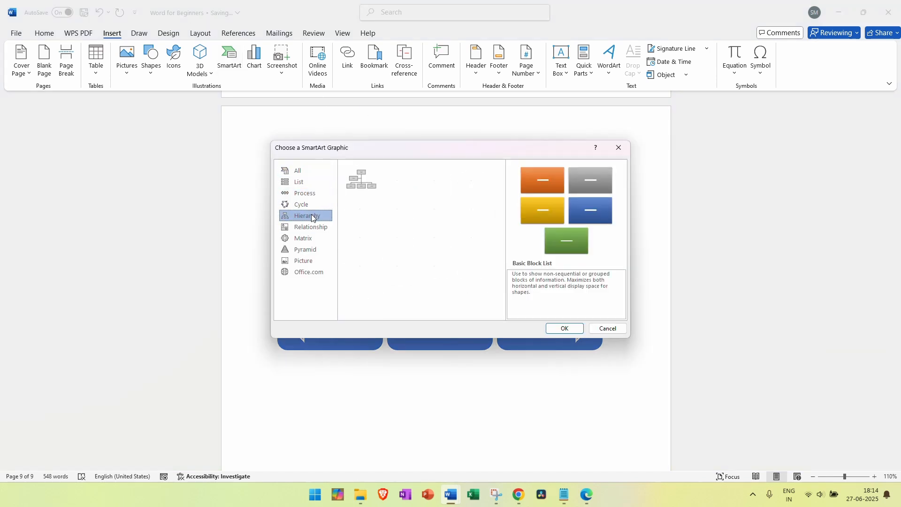
click(312, 228)
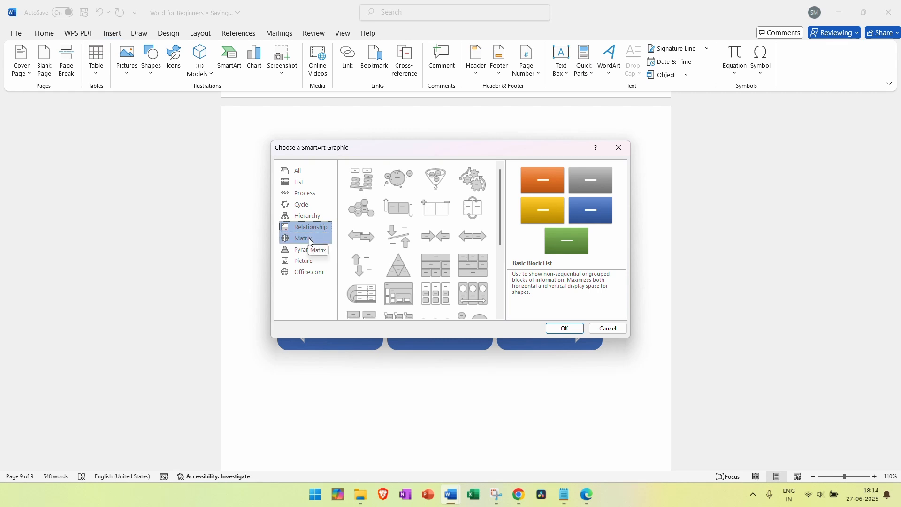
click(308, 238)
click(308, 249)
click(307, 260)
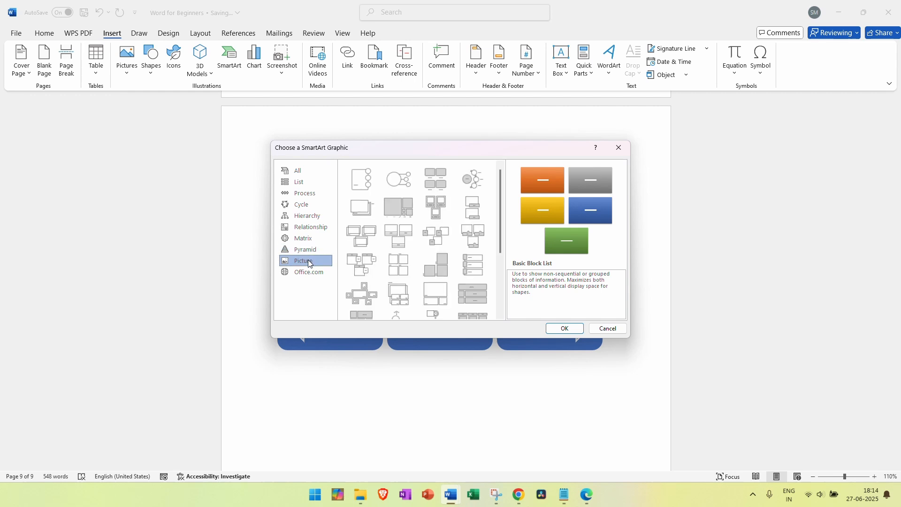
click(304, 249)
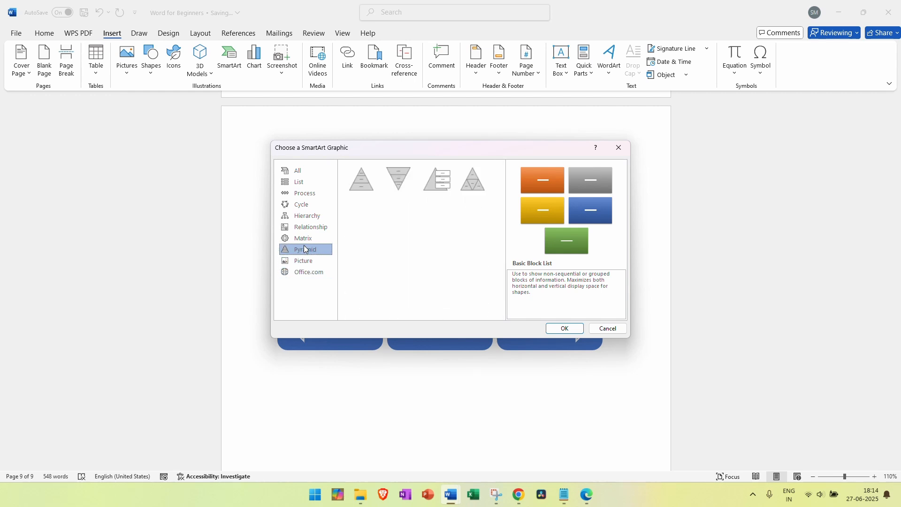
click(301, 183)
click(300, 193)
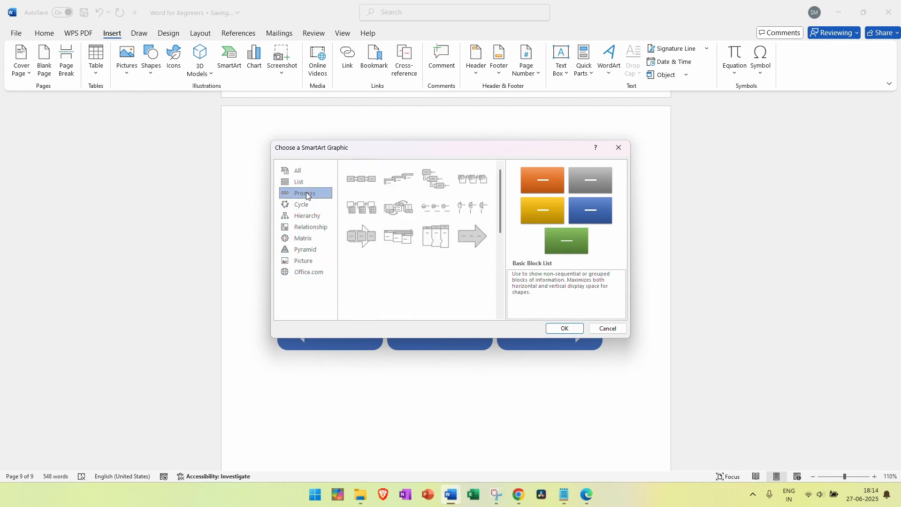
click(299, 220)
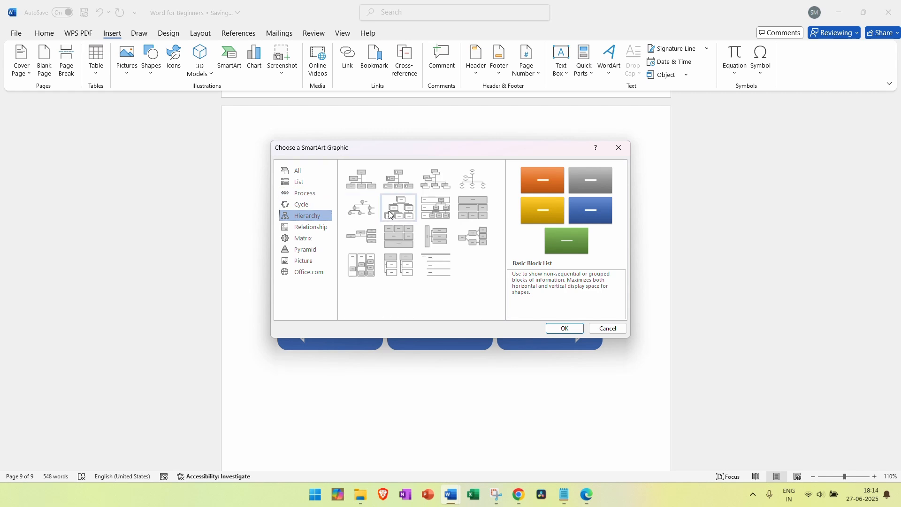
click(369, 180)
click(570, 328)
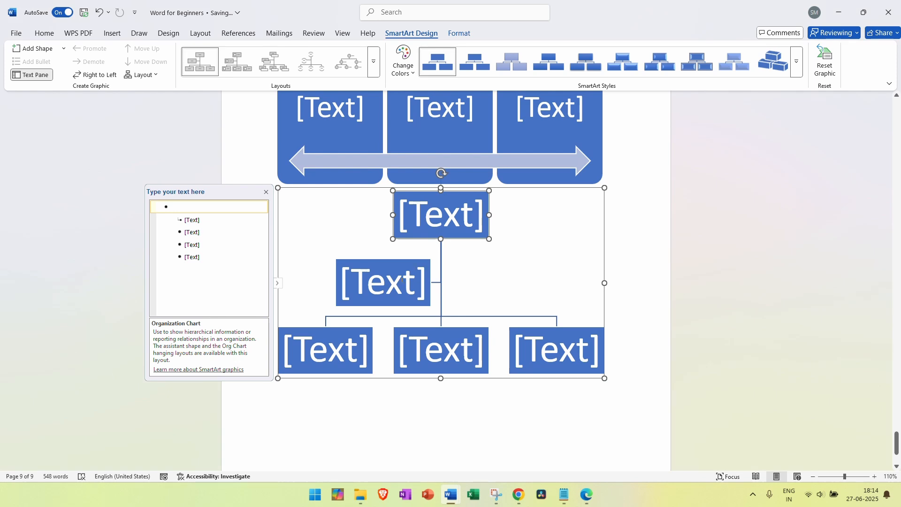
Select the entire Organization Chart SmartArt and delete it
click(395, 282)
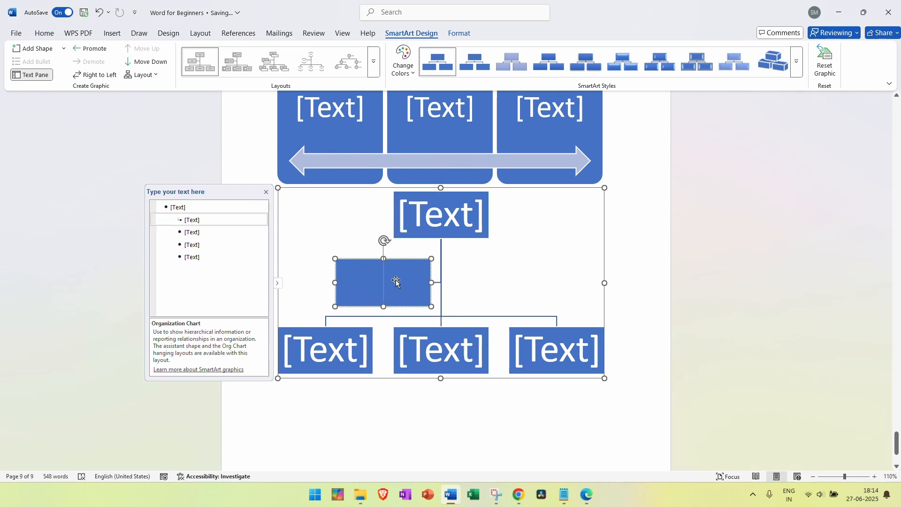
click(339, 352)
click(423, 349)
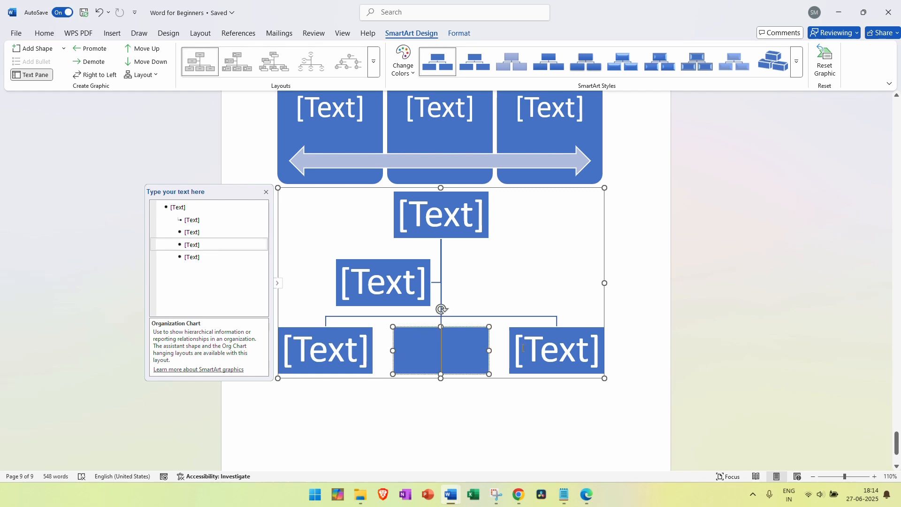
click(543, 342)
click(604, 236)
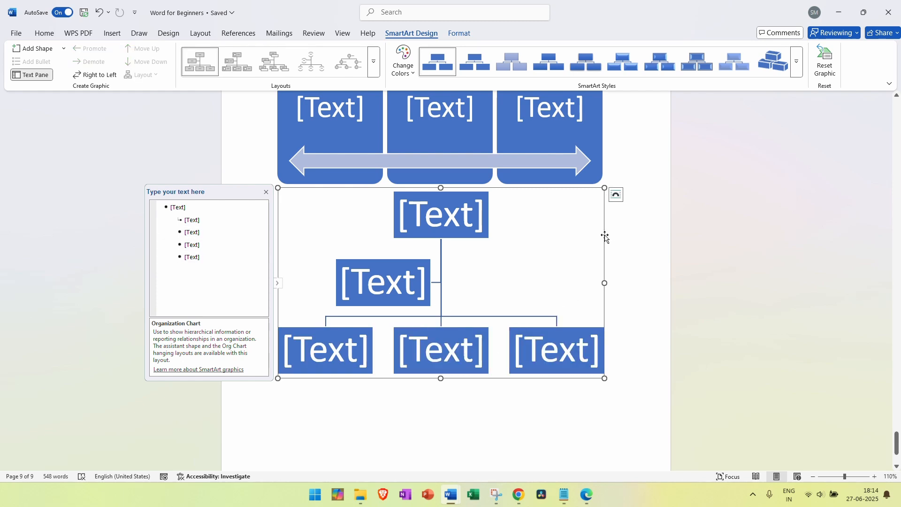
key(Delete)
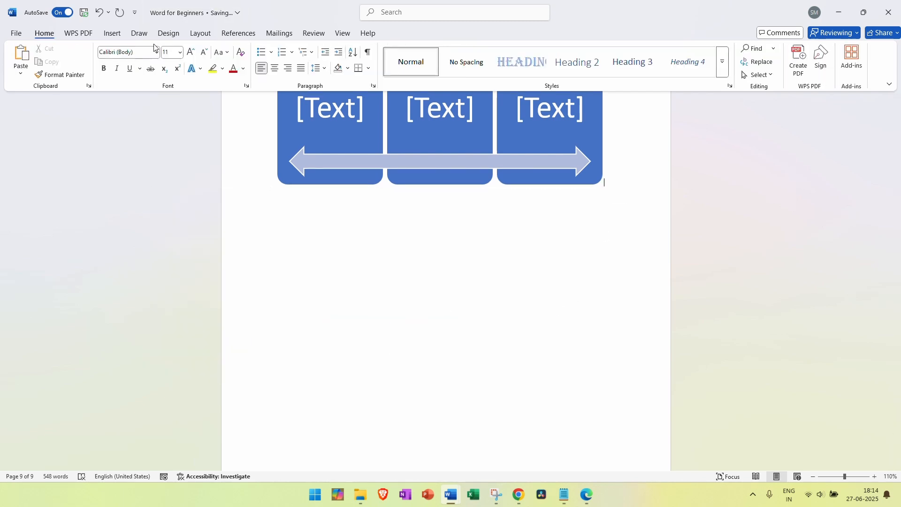
click(113, 34)
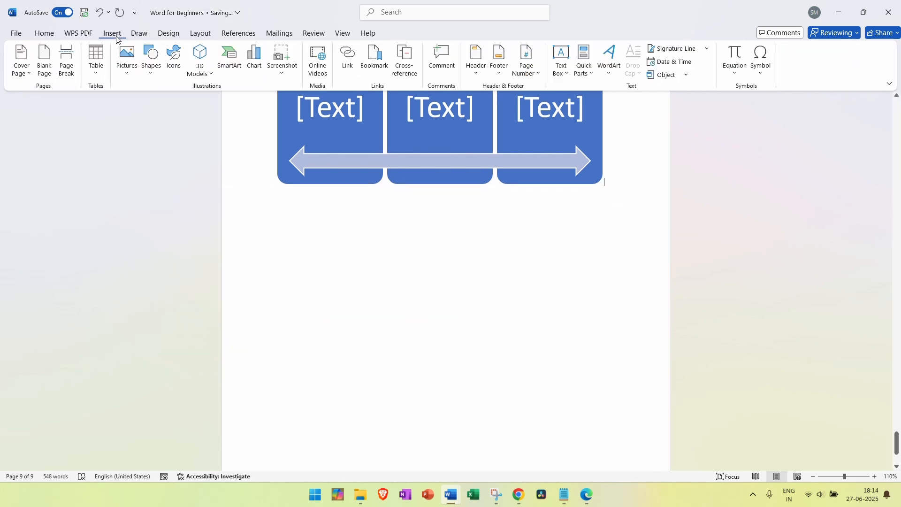
Insert a Clustered Bar chart below the arrow graphic, opening its sample data sheet
click(254, 66)
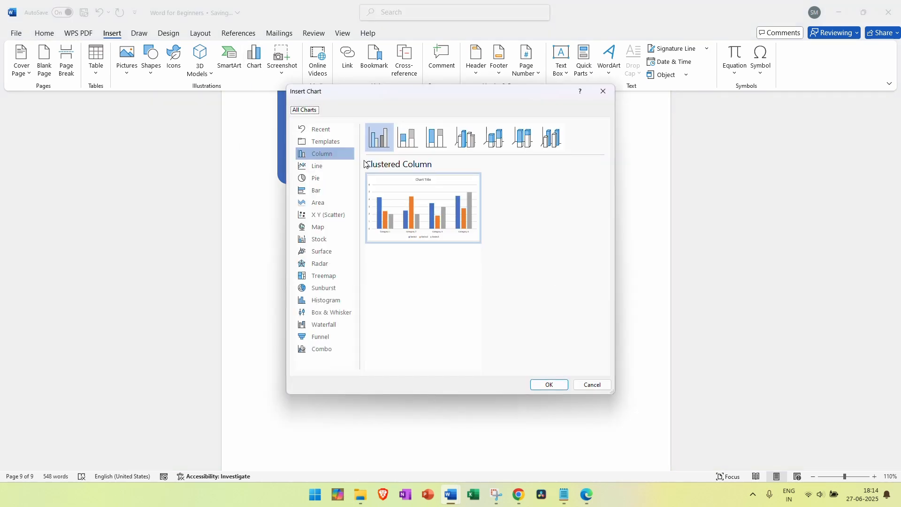
click(332, 192)
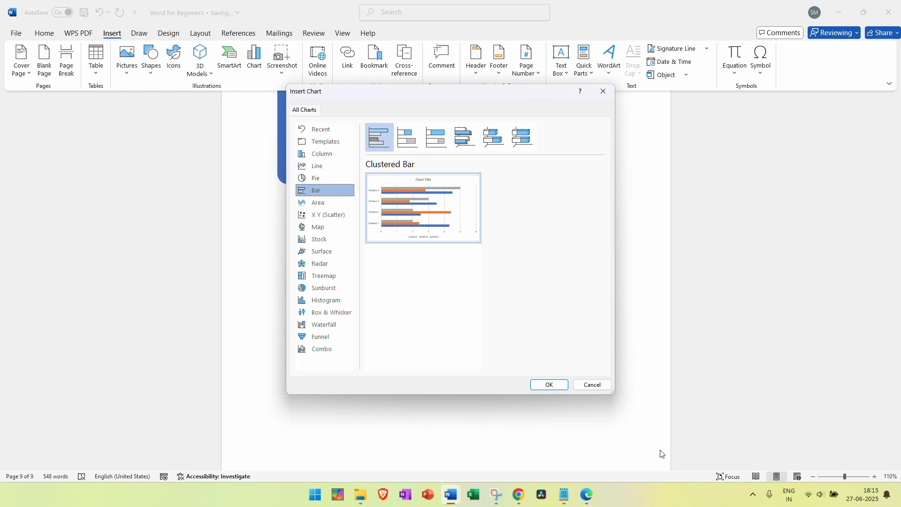
click(541, 387)
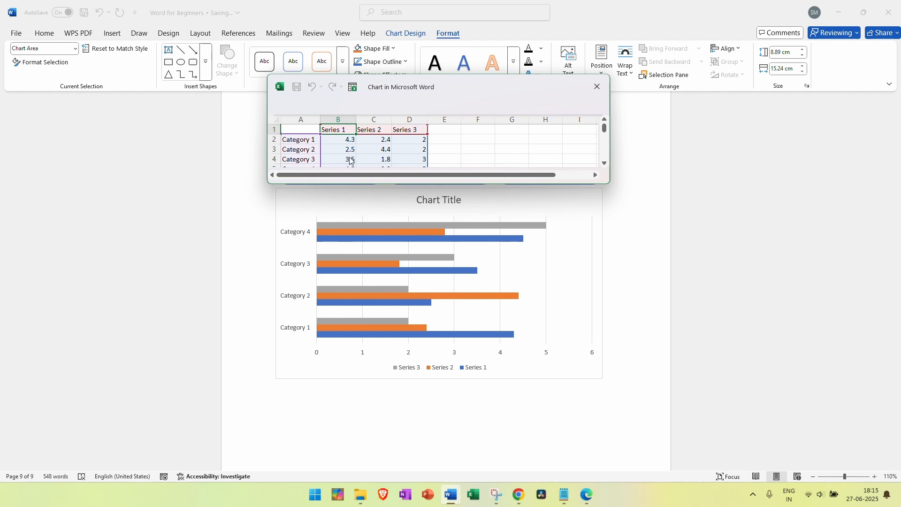
Enlarge the chart's data sheet so all category rows and series values are visible
click(375, 129)
drag(457, 184, 545, 239)
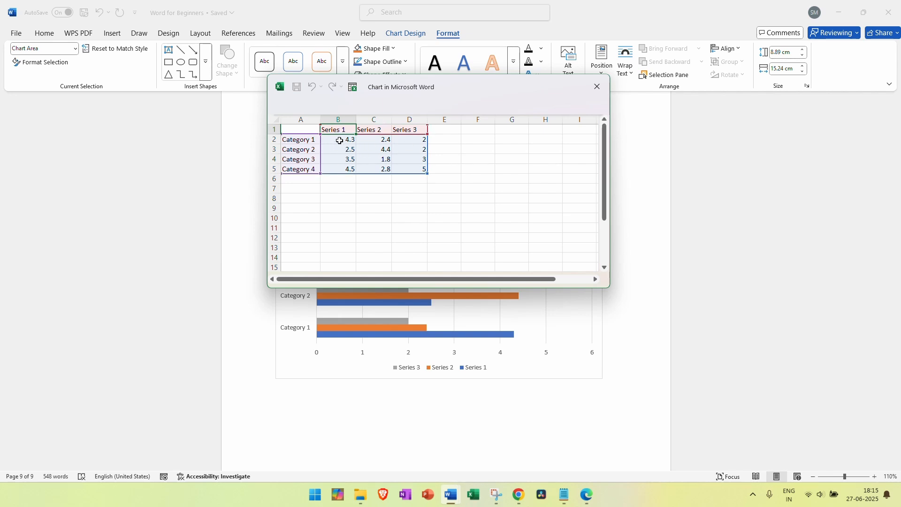
drag(341, 140, 371, 162)
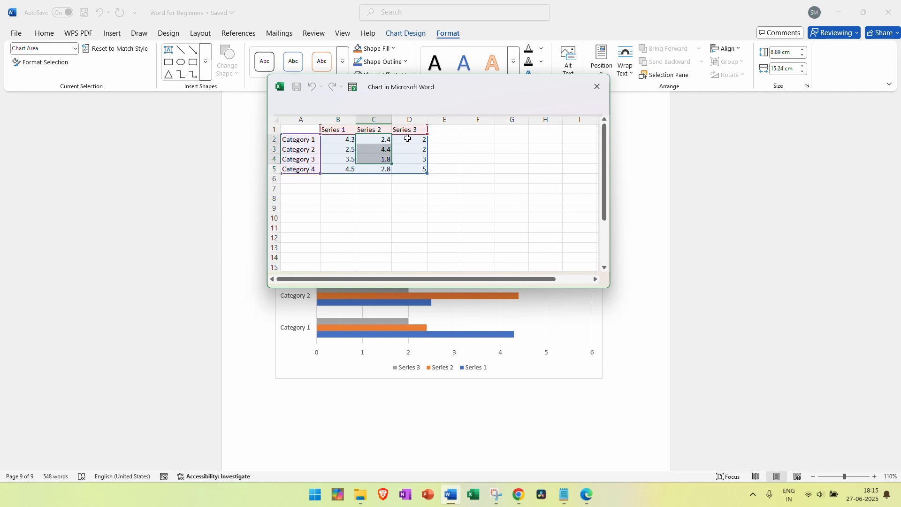
drag(408, 140, 410, 150)
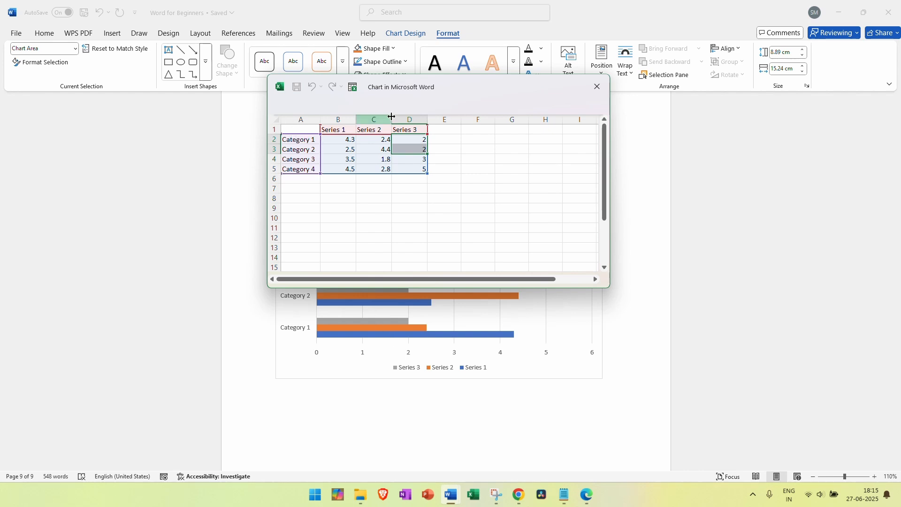
Rename the first two chart categories in cells A2 and A3 to A and B
click(300, 140)
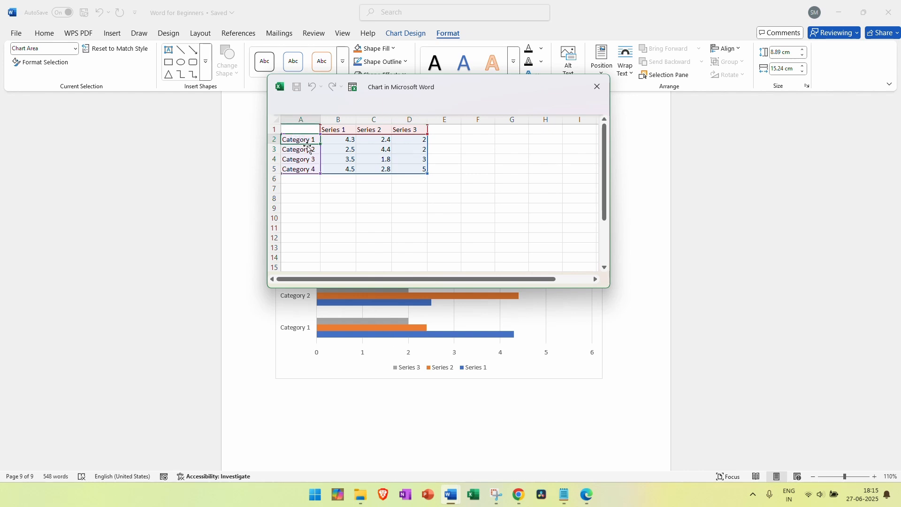
text(A)
key(Return)
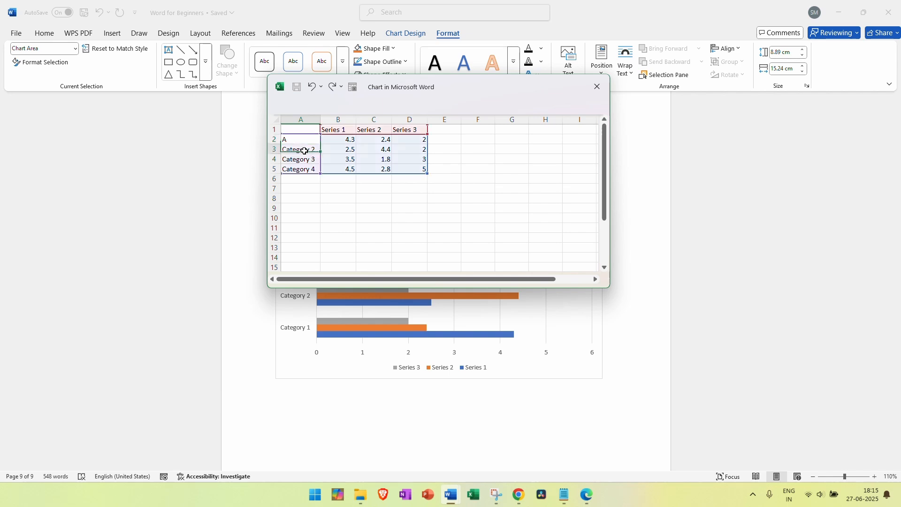
text(B)
click(307, 160)
Rename the remaining categories in A4 and A5 to C and D, fixing the autocompleted entry
text(Category 4)
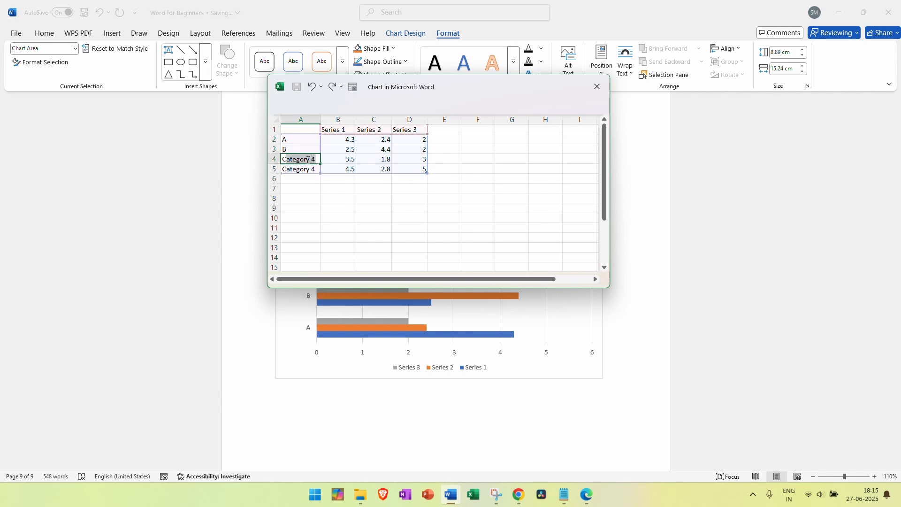
click(308, 165)
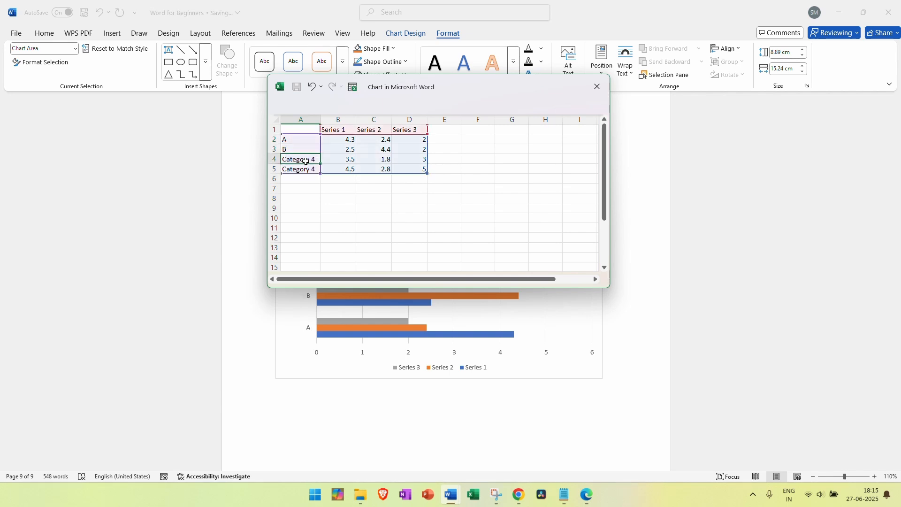
triple_click(306, 161)
text(C)
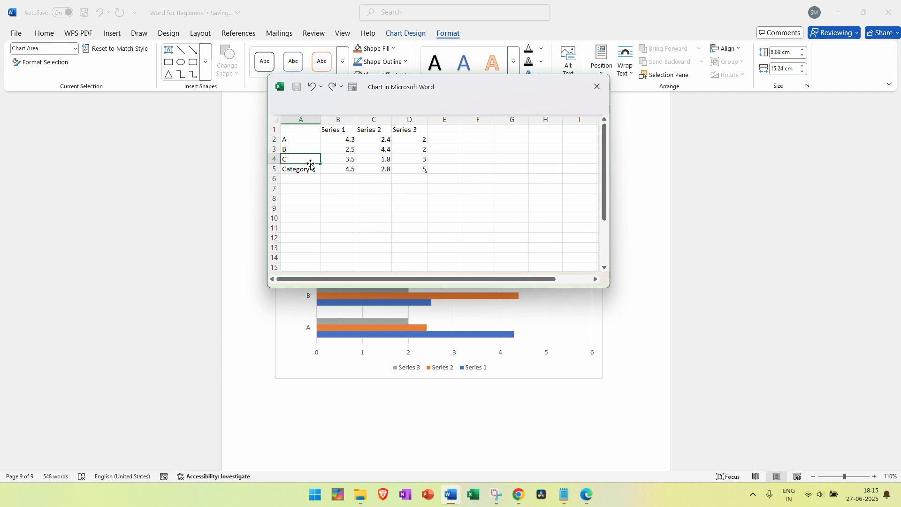
click(314, 167)
text(D)
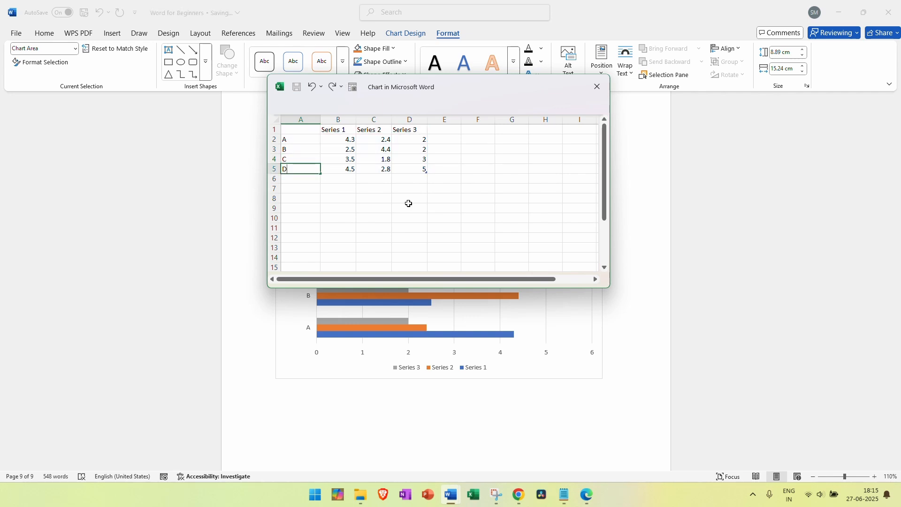
click(442, 217)
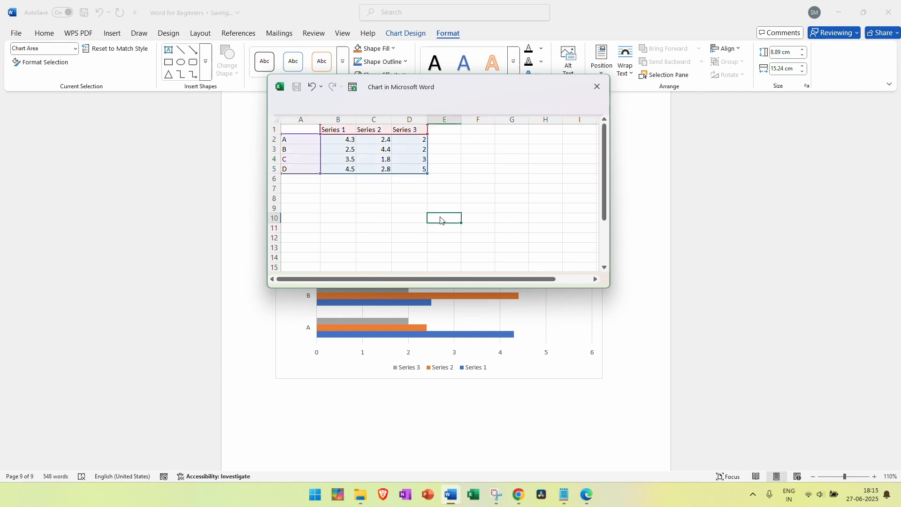
click(642, 223)
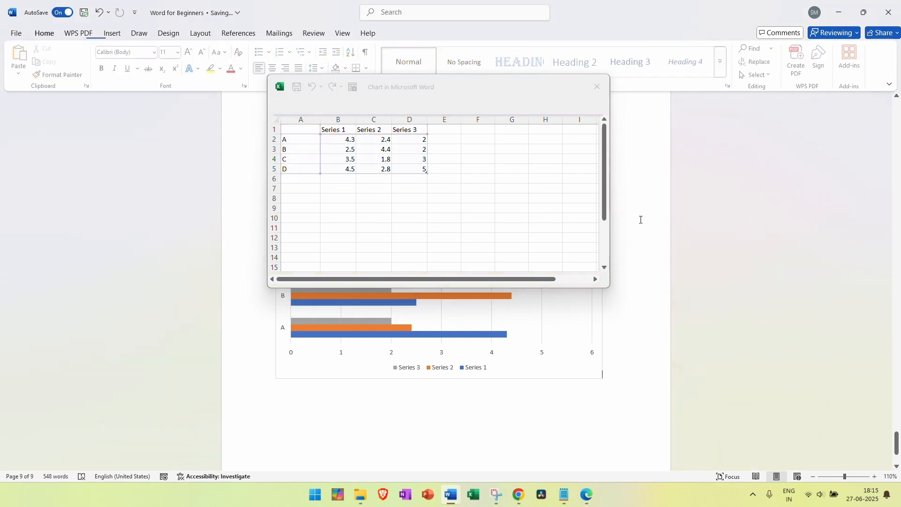
Close the data sheet to show the A–D bar chart, then right-click it to reach Edit Data
click(597, 87)
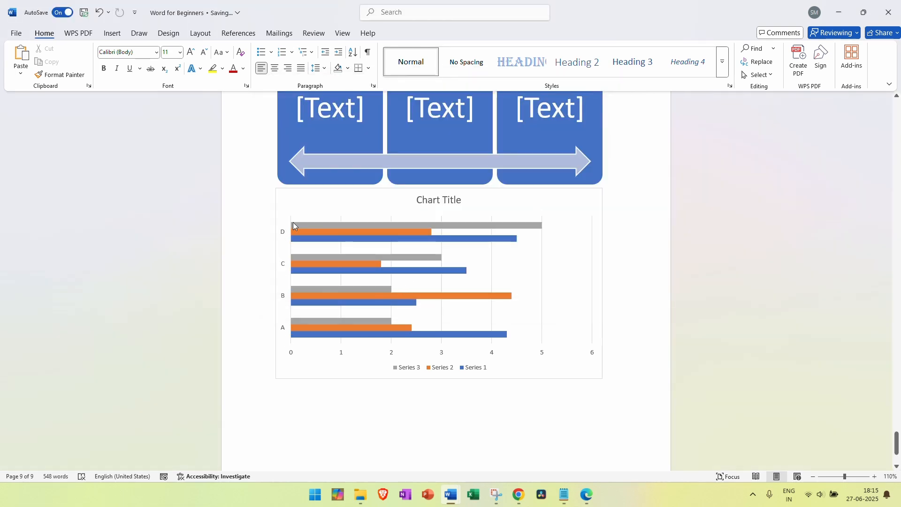
click(510, 211)
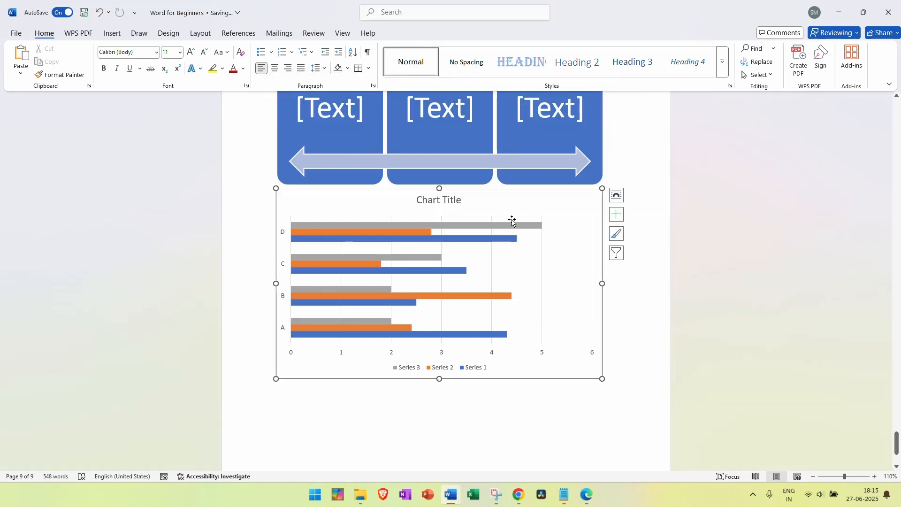
double_click(510, 220)
click(889, 104)
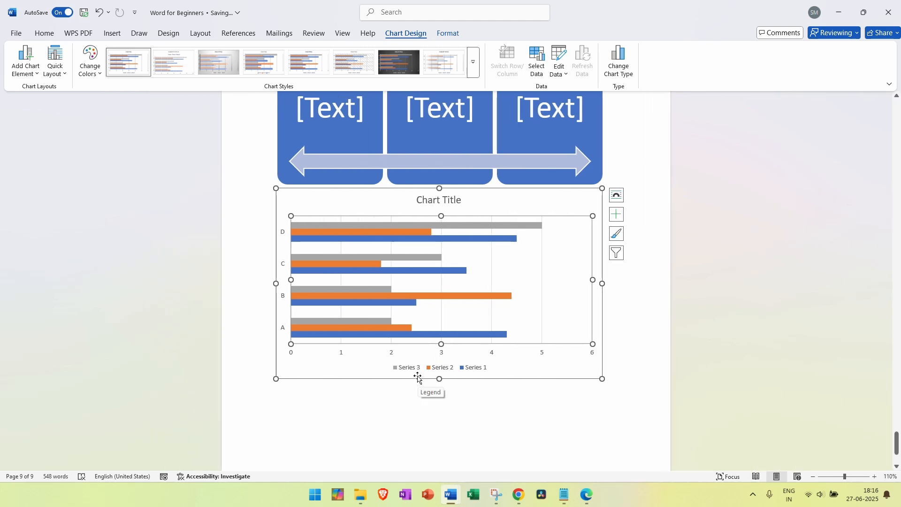
click(398, 19)
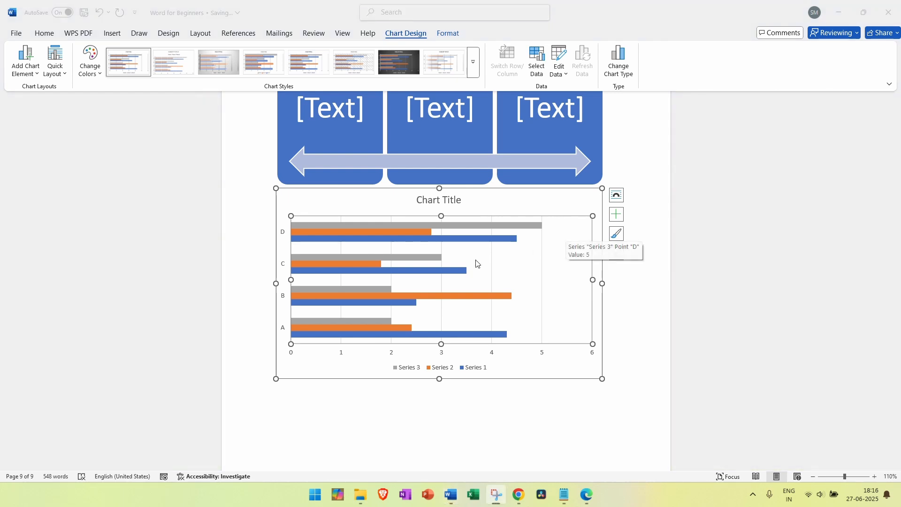
right_click(500, 262)
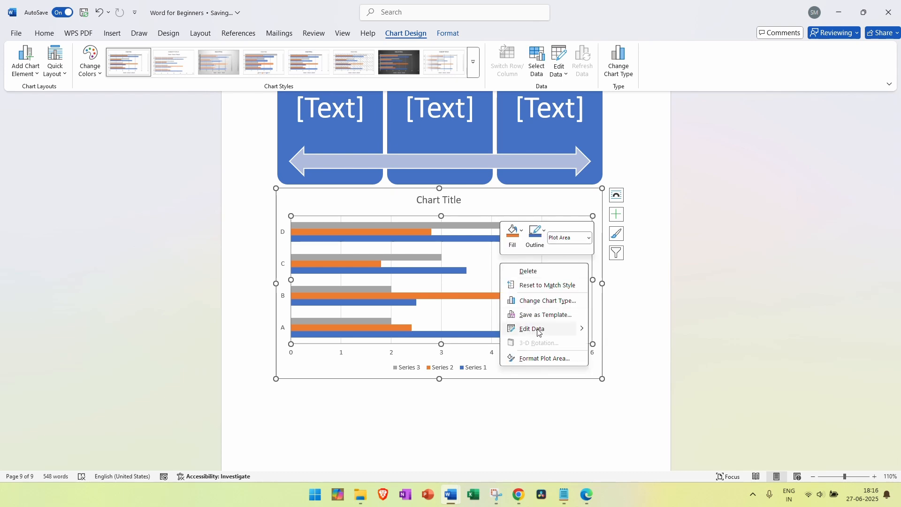
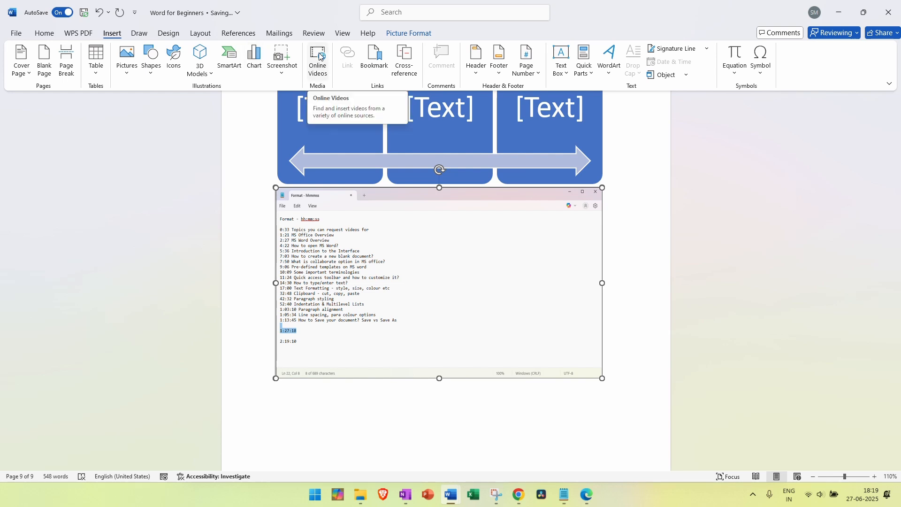
Open the Online Video window and close it without inserting a video
click(613, 352)
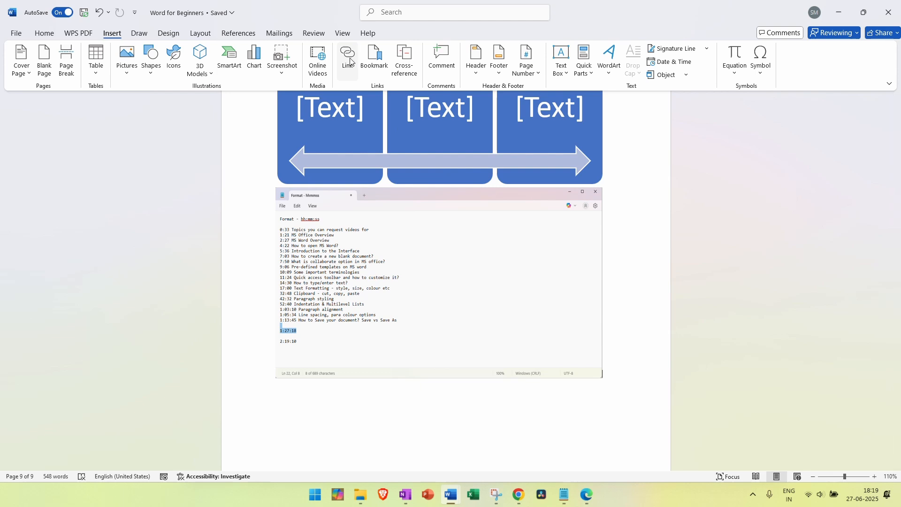
click(315, 65)
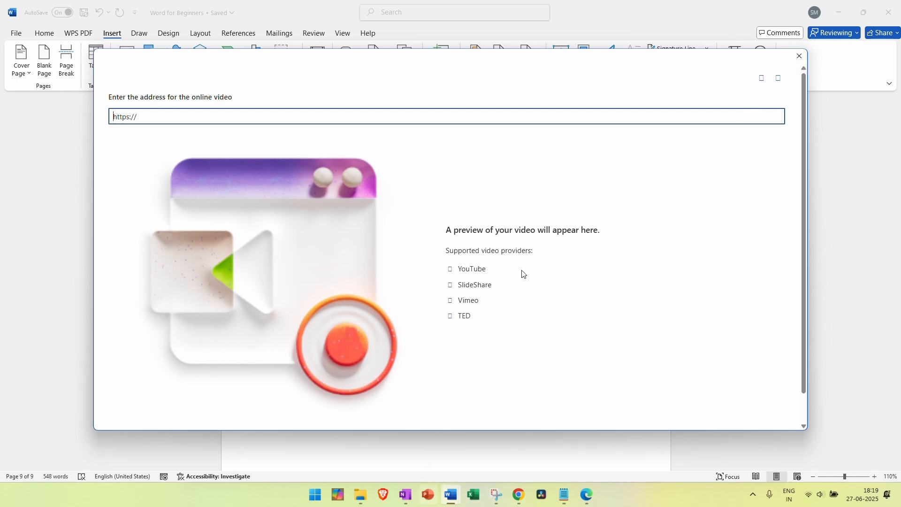
click(394, 21)
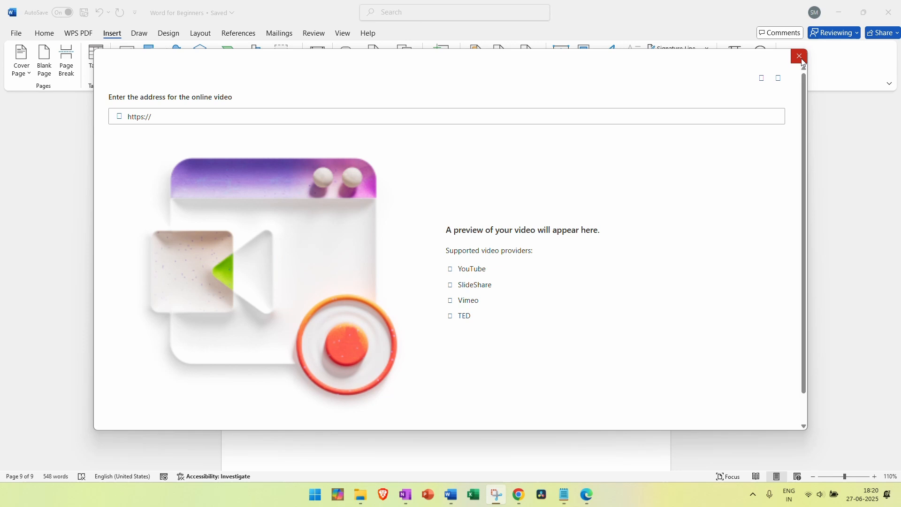
click(803, 62)
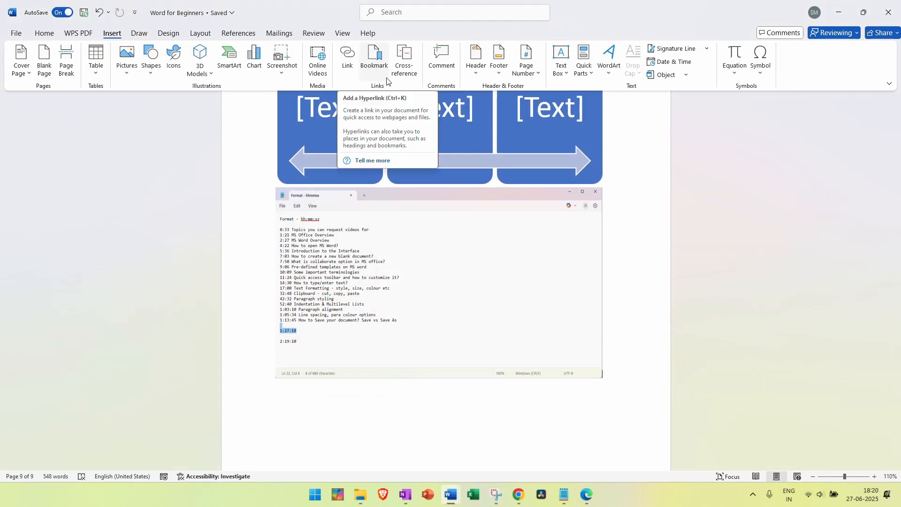
Scroll back to the Table of Contents page and select its heading and WordArt title text
scroll(436, 183, up, 5)
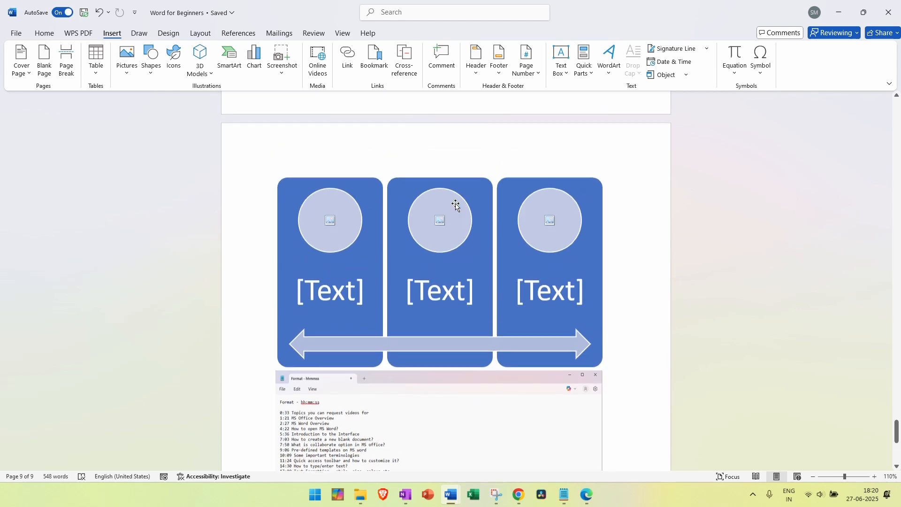
scroll(455, 204, up, 5)
drag(897, 424, 851, 102)
scroll(467, 399, down, 6)
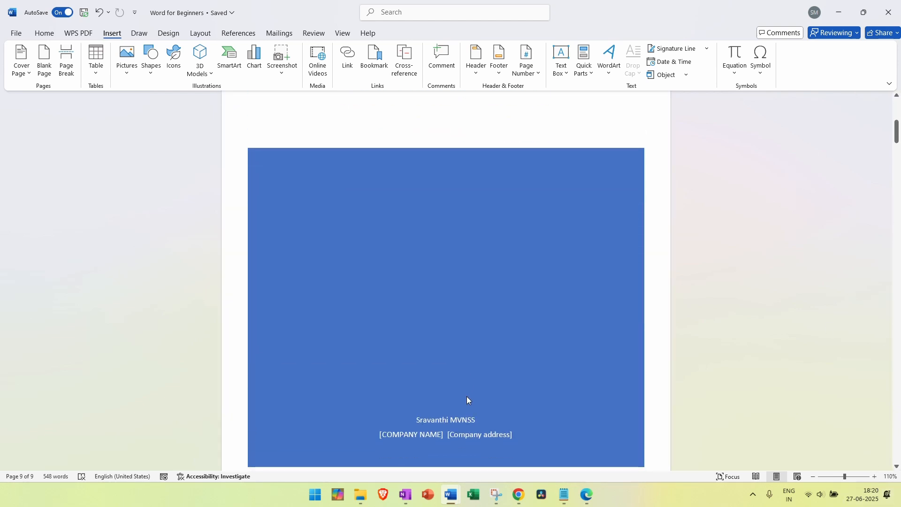
scroll(467, 399, down, 10)
click(259, 197)
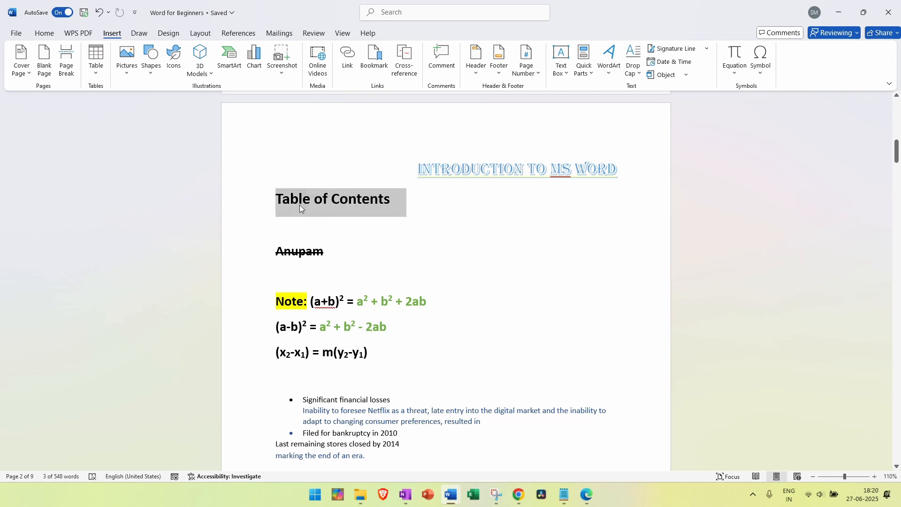
click(375, 222)
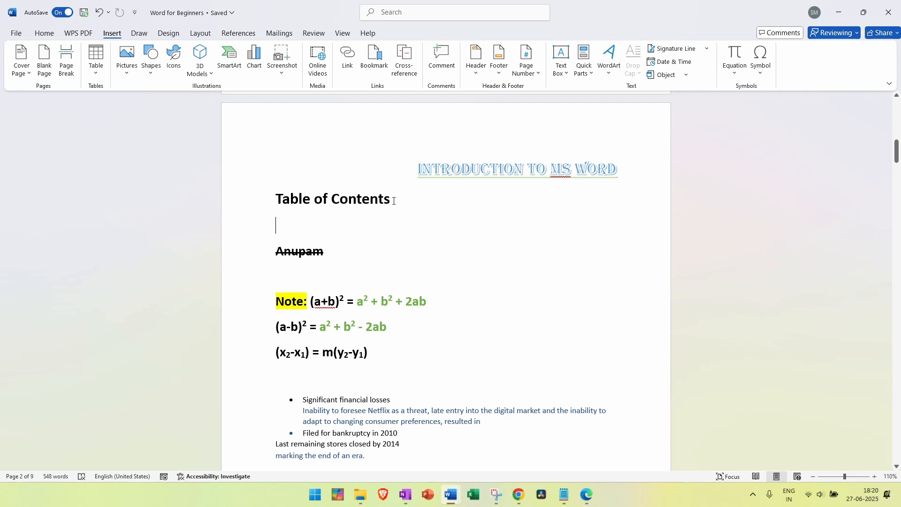
click(263, 199)
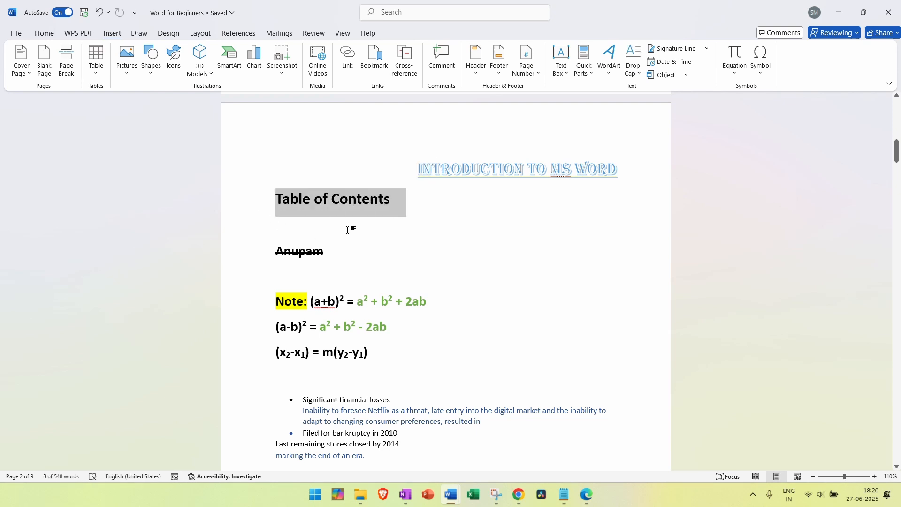
click(562, 171)
drag(609, 169, 434, 172)
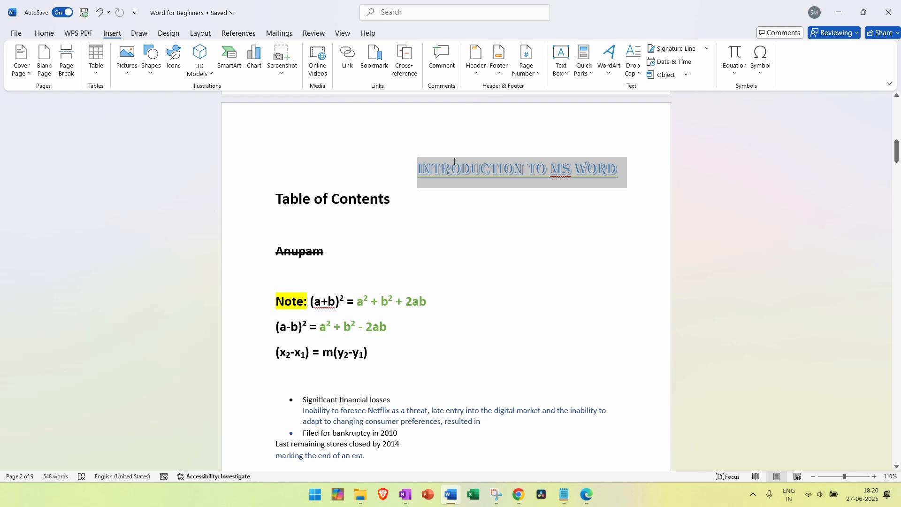
click(424, 204)
Select the 'Multilevel List:' heading on page 4 and bring up Insert Hyperlink for it
scroll(456, 258, down, 5)
scroll(453, 255, down, 15)
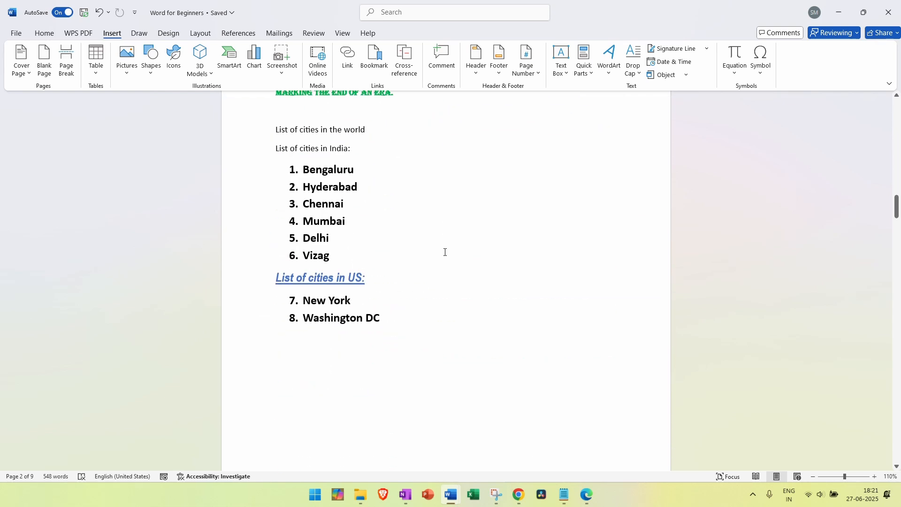
scroll(445, 252, up, 2)
scroll(445, 252, up, 3)
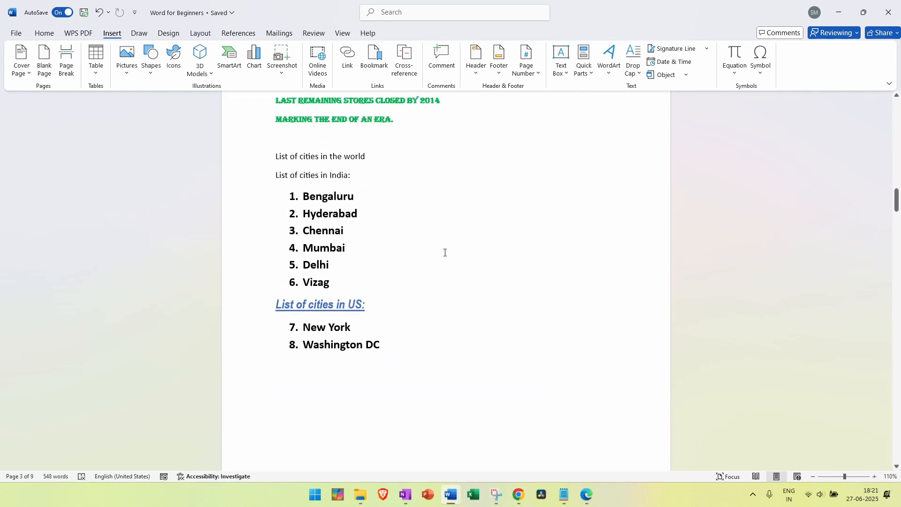
scroll(424, 302, down, 10)
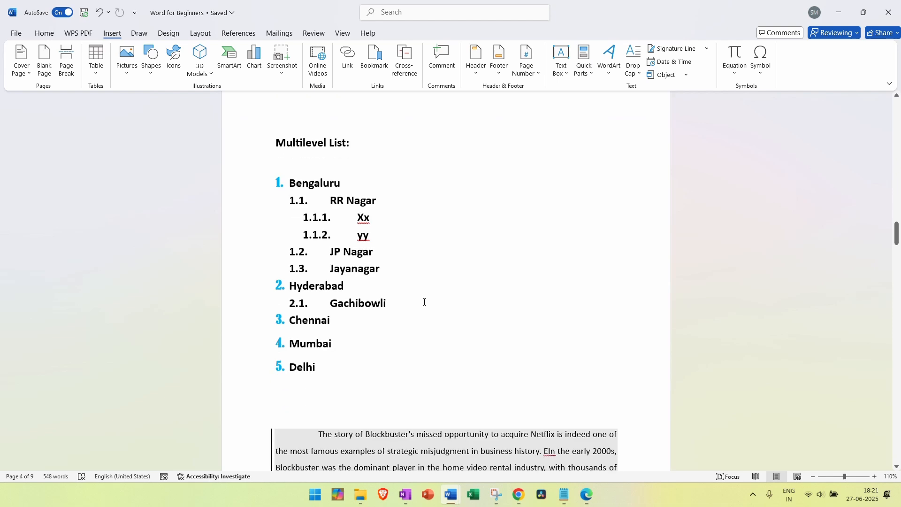
triple_click(339, 145)
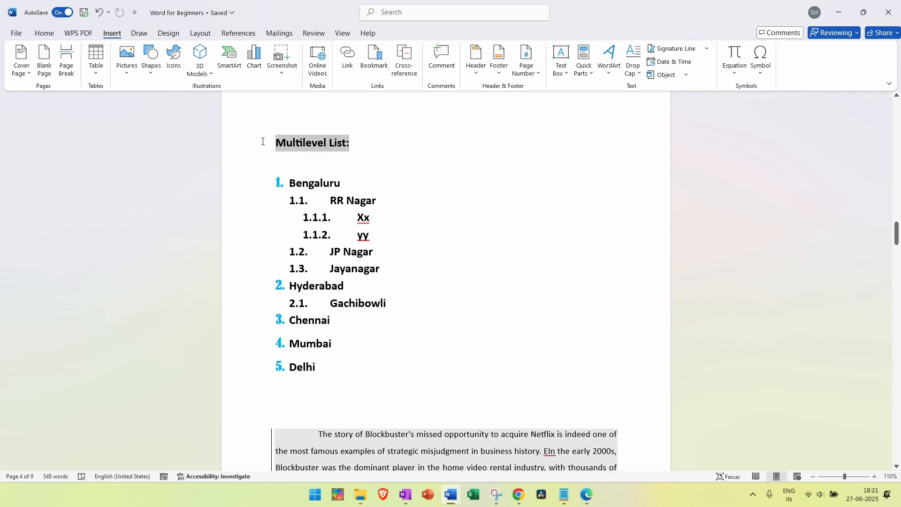
click(353, 62)
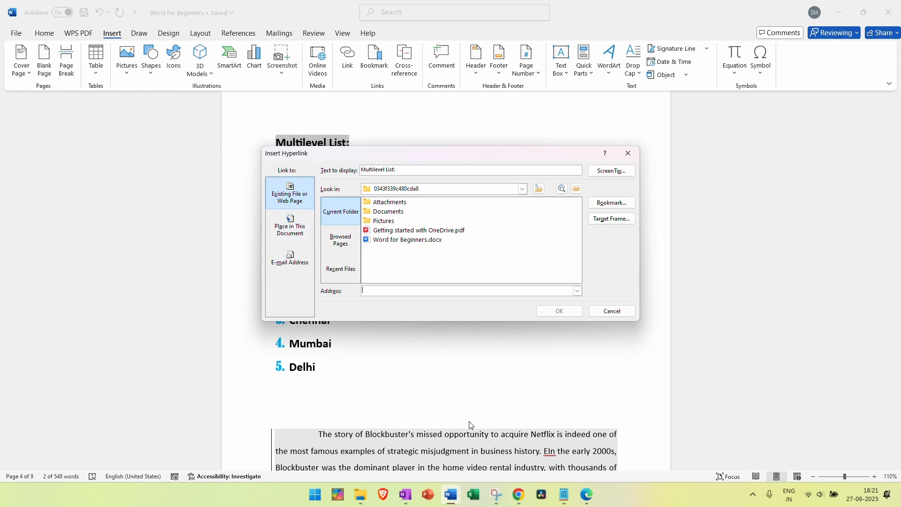
Link the Multilevel List heading to the YouTube channel address copied from the browser
click(586, 496)
click(227, 28)
key(ctrl+c)
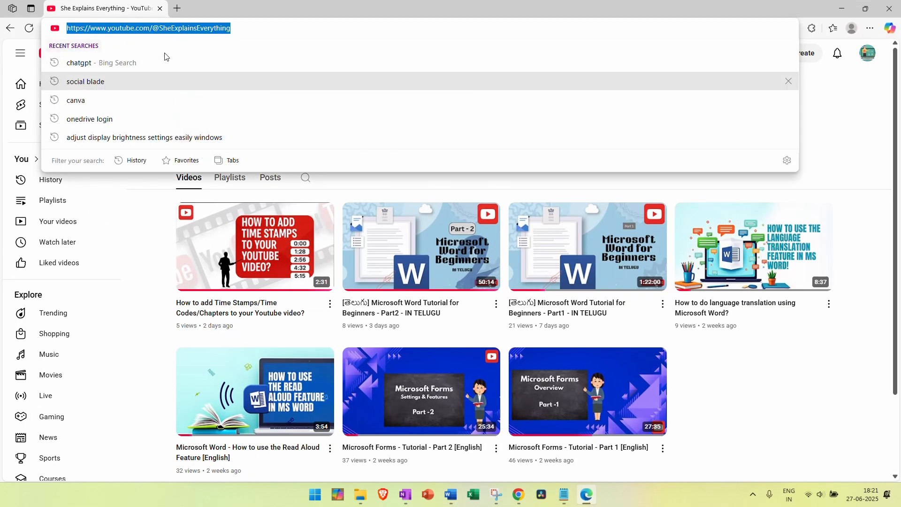
click(841, 8)
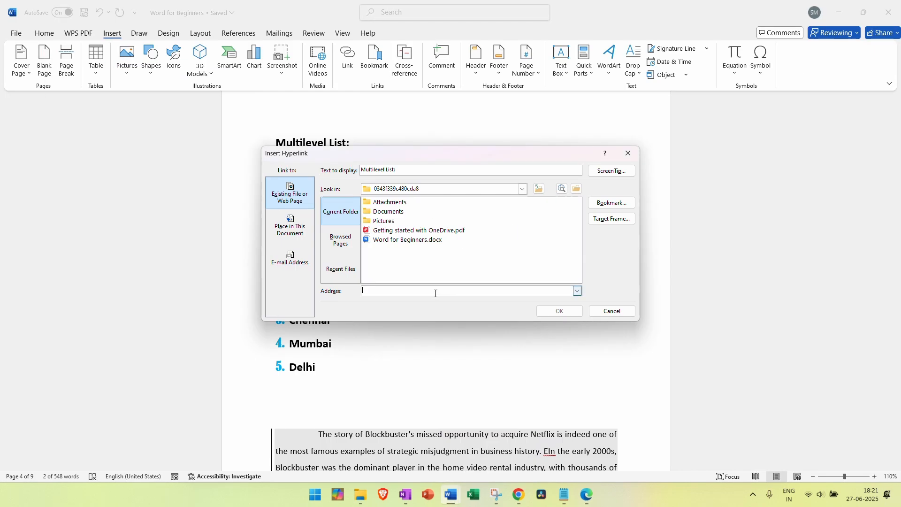
key(ctrl+v)
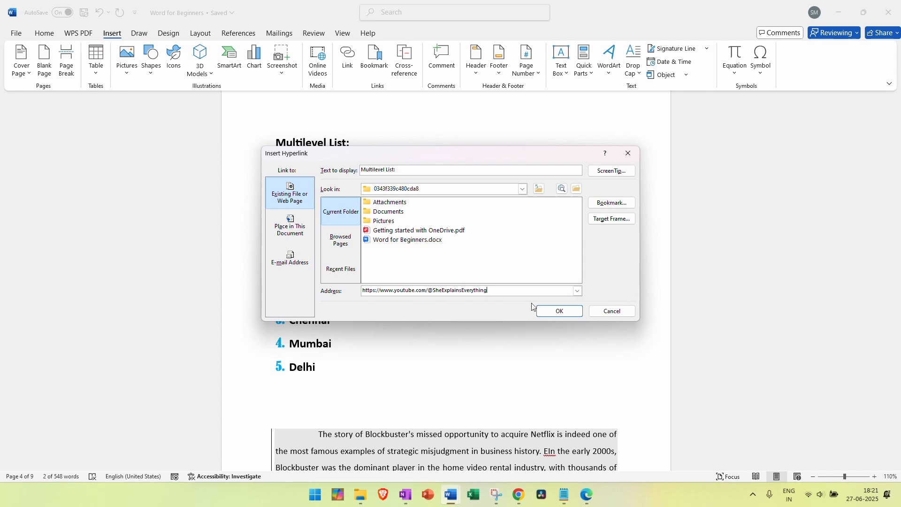
click(563, 311)
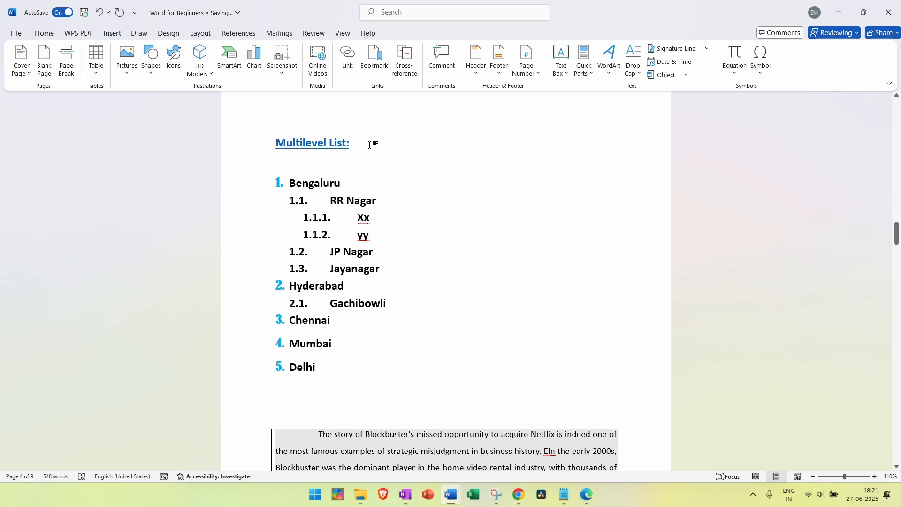
Test the new heading link by following it to the YouTube channel page
drag(374, 145, 264, 147)
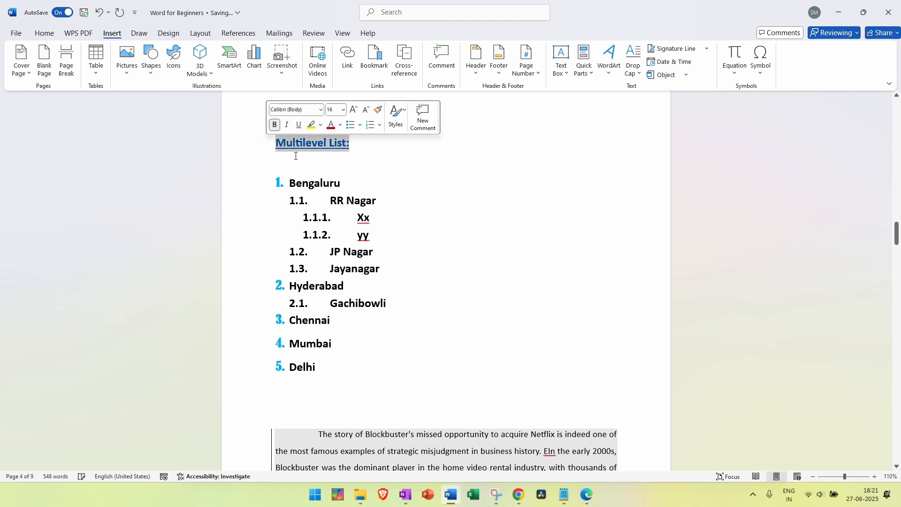
click(379, 180)
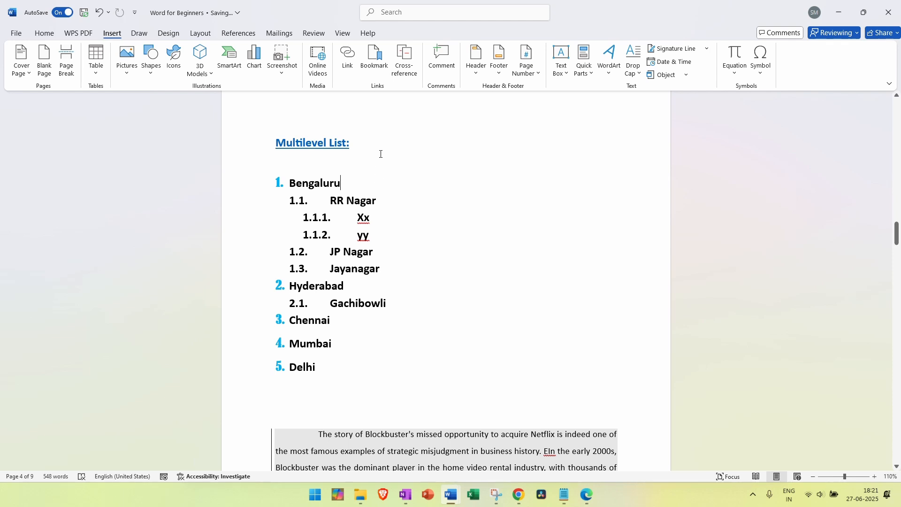
mouse_move(308, 148)
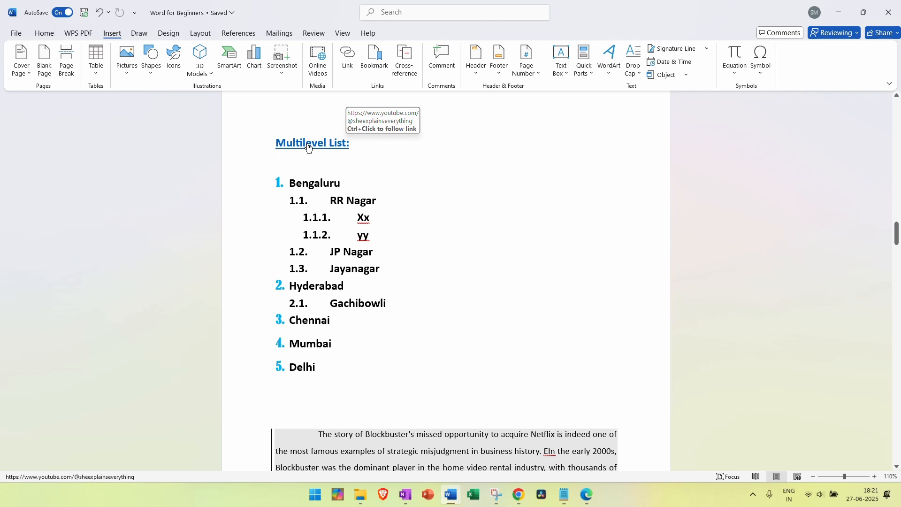
ctrl+click(307, 143)
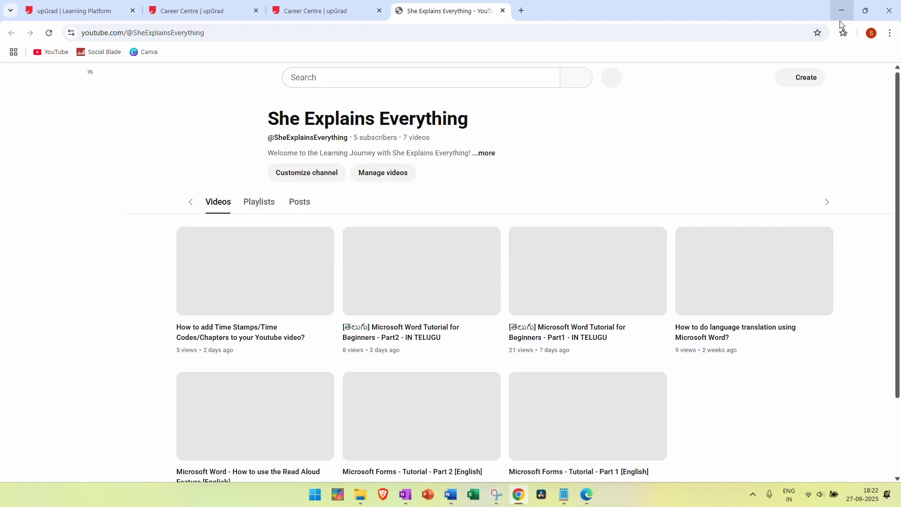
click(839, 19)
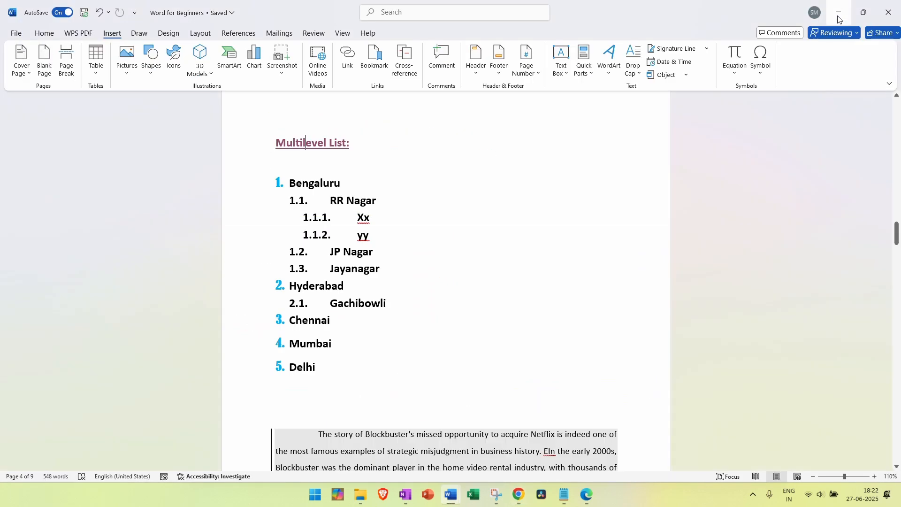
Inspect the heading's link settings and Bengaluru's in-document link targets, cancelling both, then return to page 2
click(352, 61)
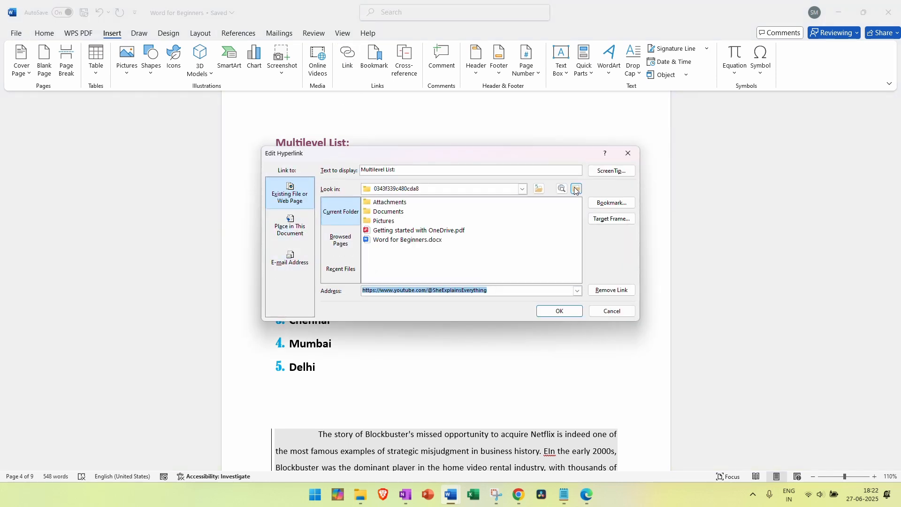
click(612, 310)
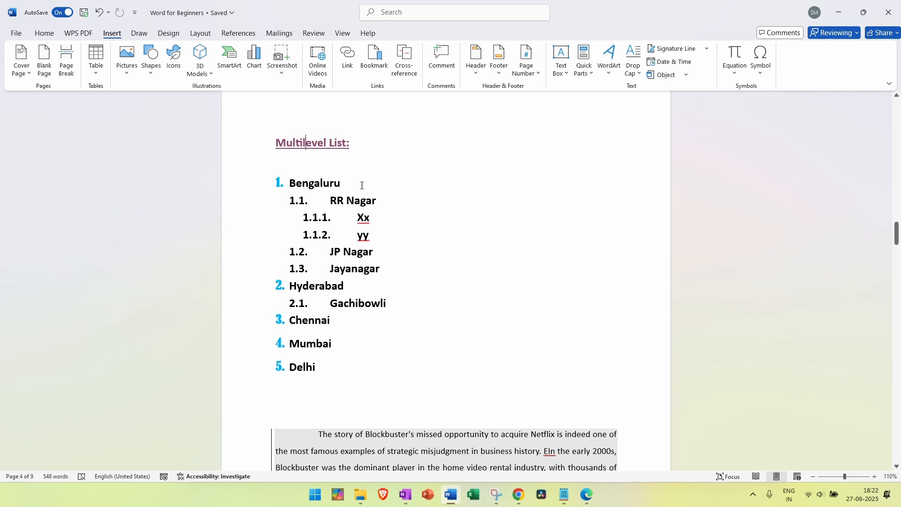
drag(362, 185, 288, 183)
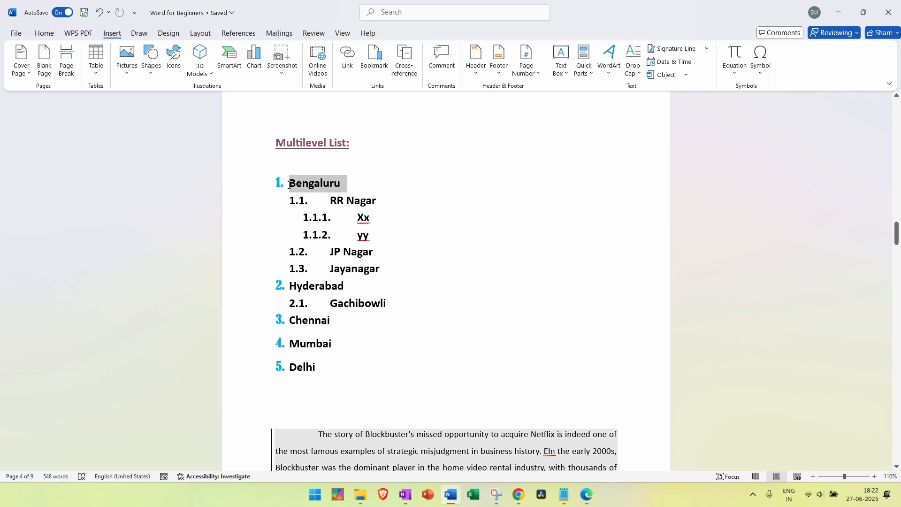
click(347, 60)
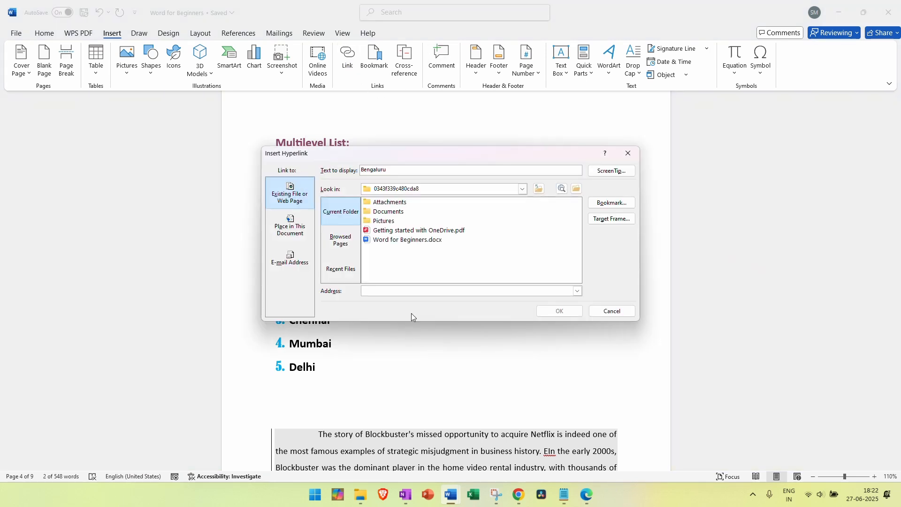
click(311, 224)
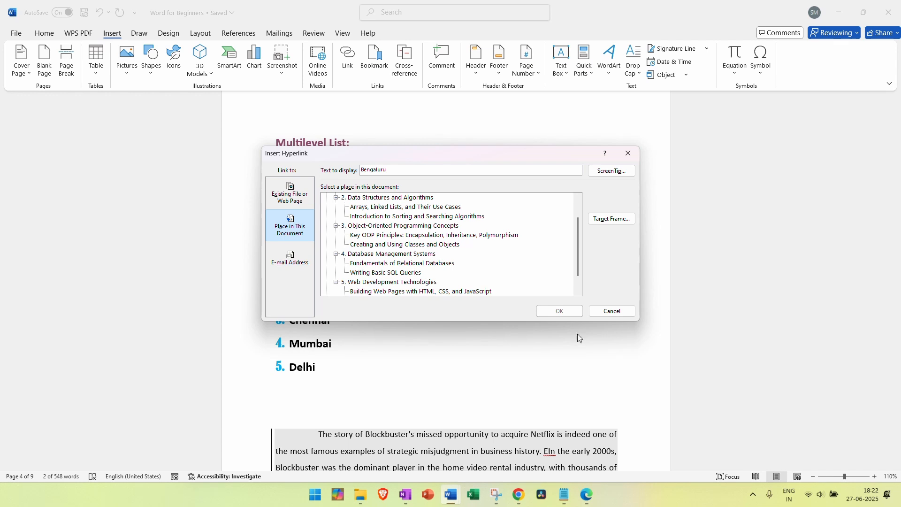
click(611, 313)
drag(896, 234, 886, 106)
scroll(449, 260, down, 10)
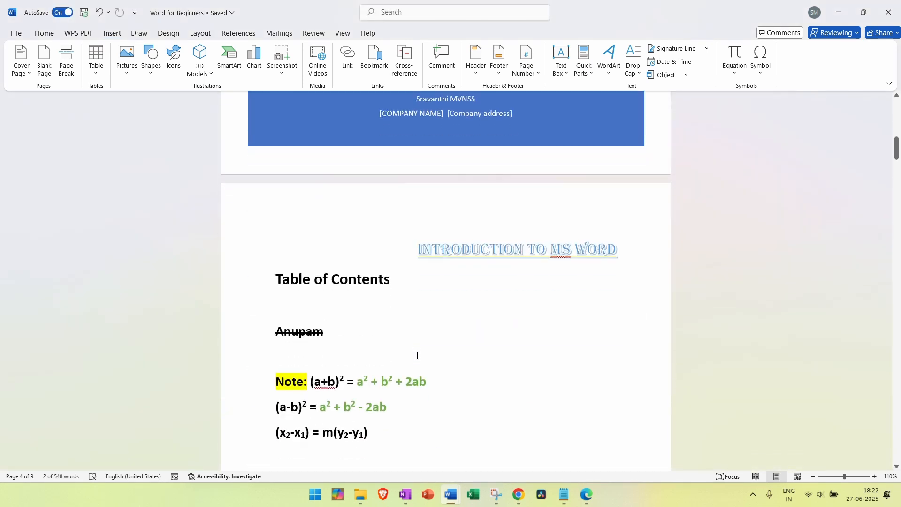
Link the Table of Contents heading to the '1. Introduction to C Programming' heading in this document
drag(396, 266, 268, 252)
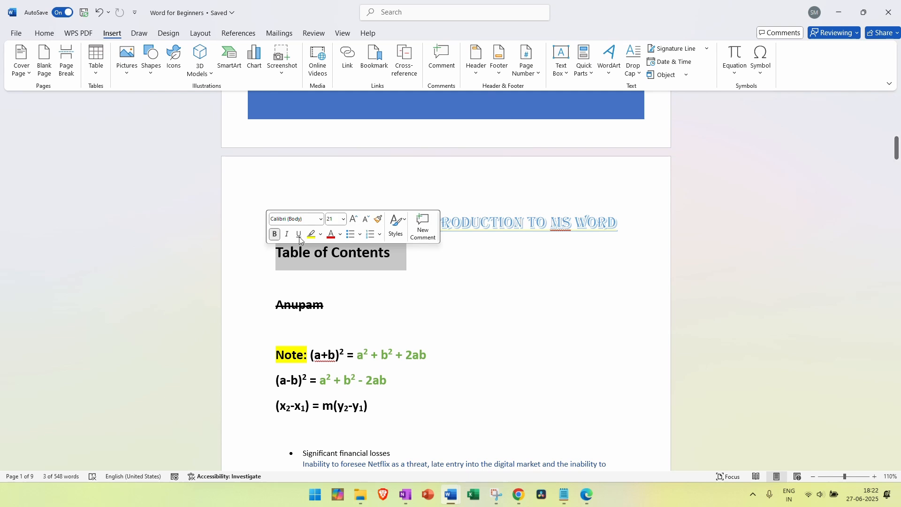
click(347, 60)
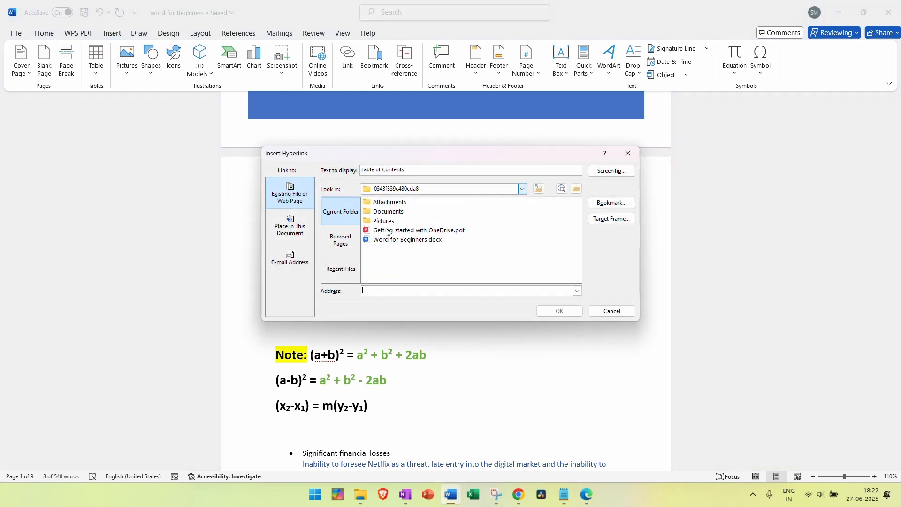
click(310, 237)
scroll(363, 208, up, 2)
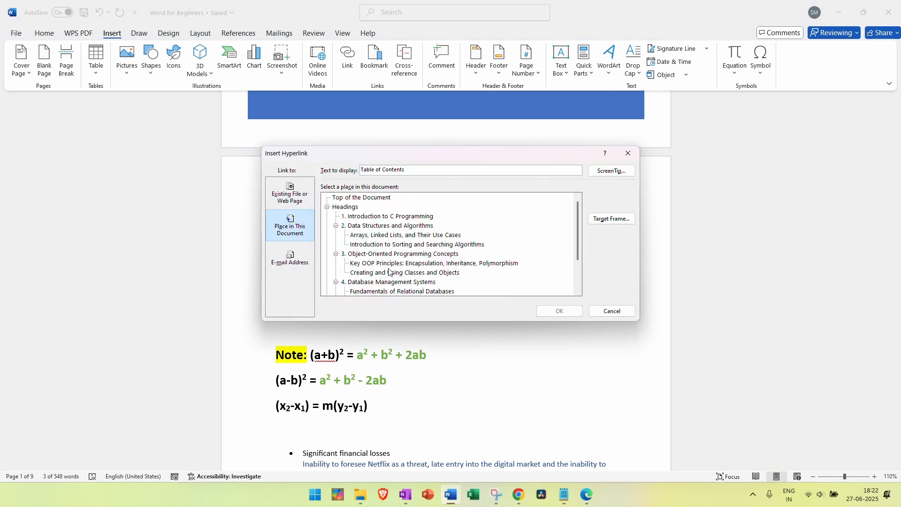
click(370, 216)
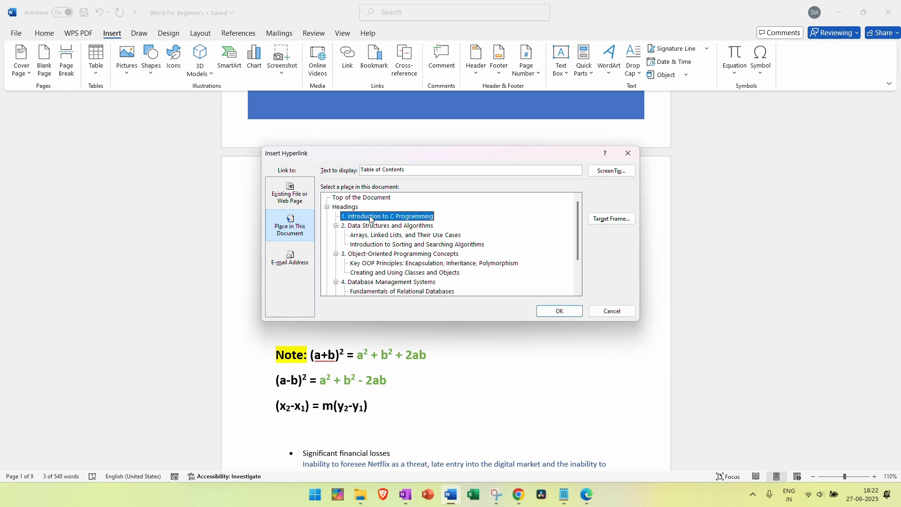
click(546, 317)
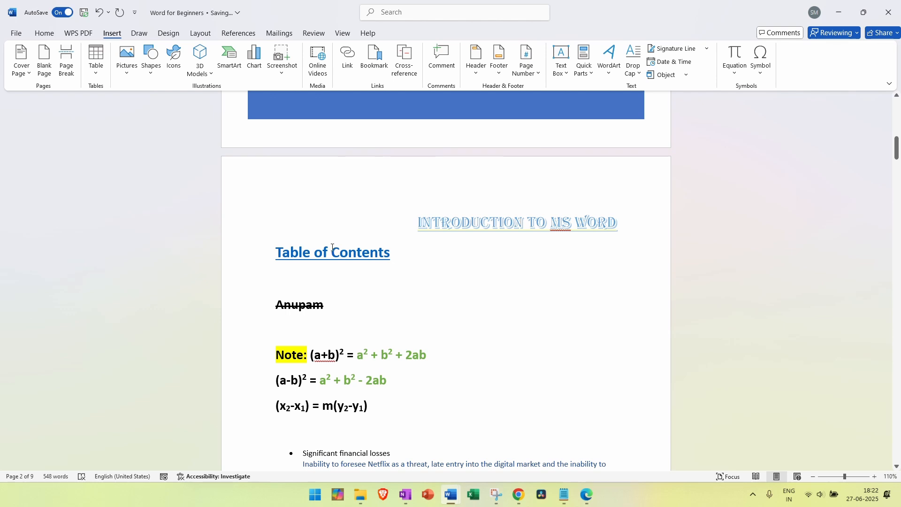
Follow the Table of Contents link to test the jump, then scroll back to that page
ctrl+click(332, 254)
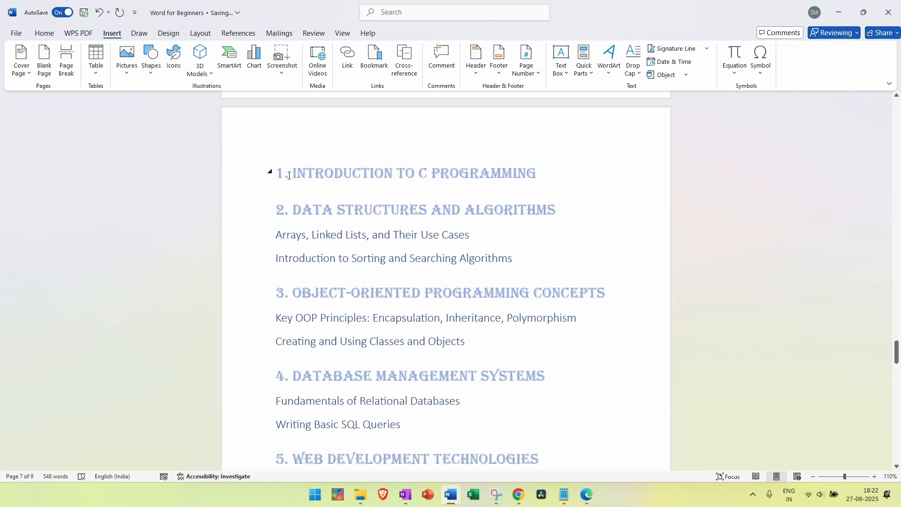
scroll(549, 287, up, 5)
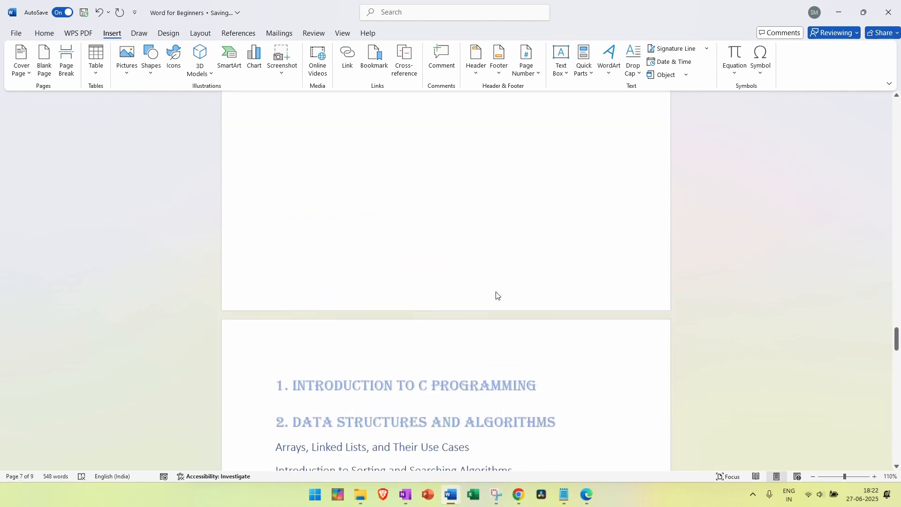
scroll(497, 294, up, 20)
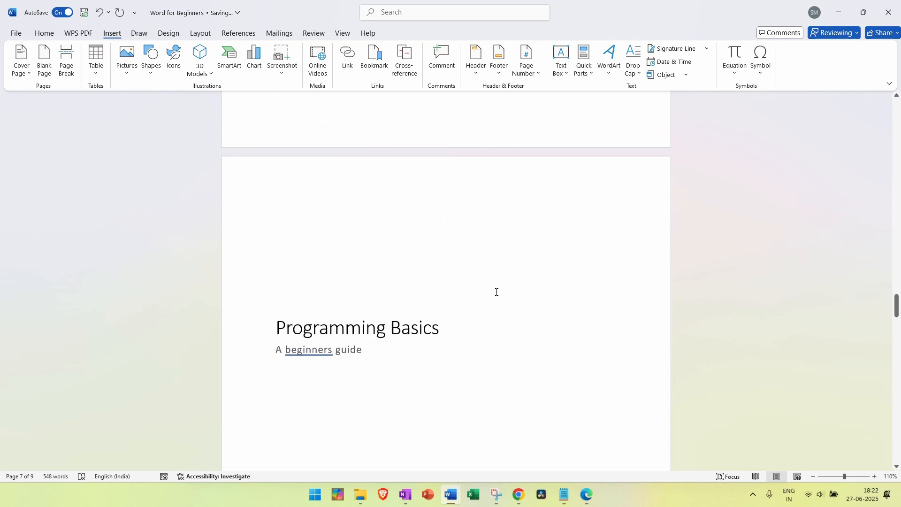
scroll(497, 292, up, 20)
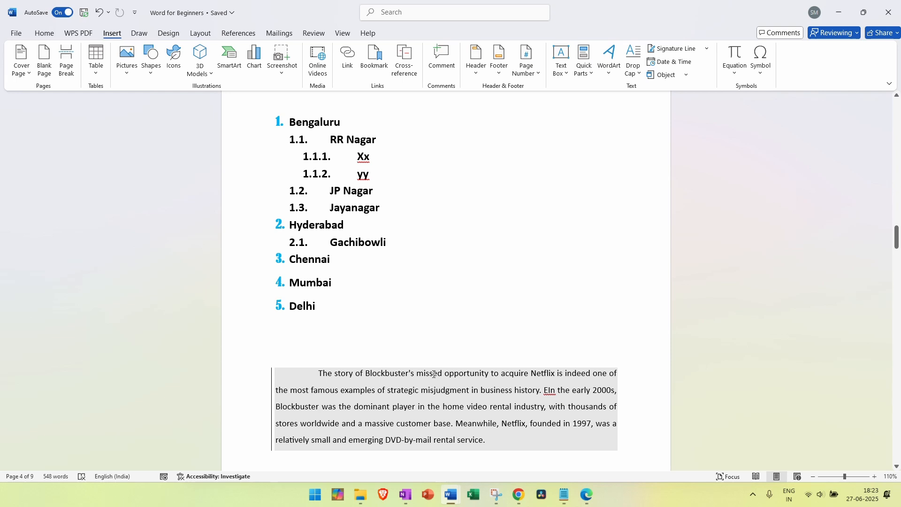
scroll(425, 381, up, 3)
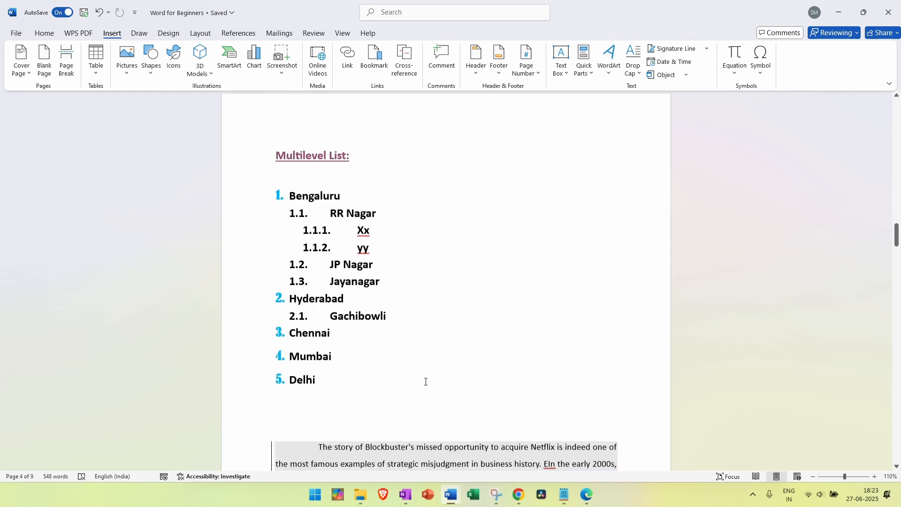
scroll(420, 381, down, 10)
scroll(414, 382, down, 5)
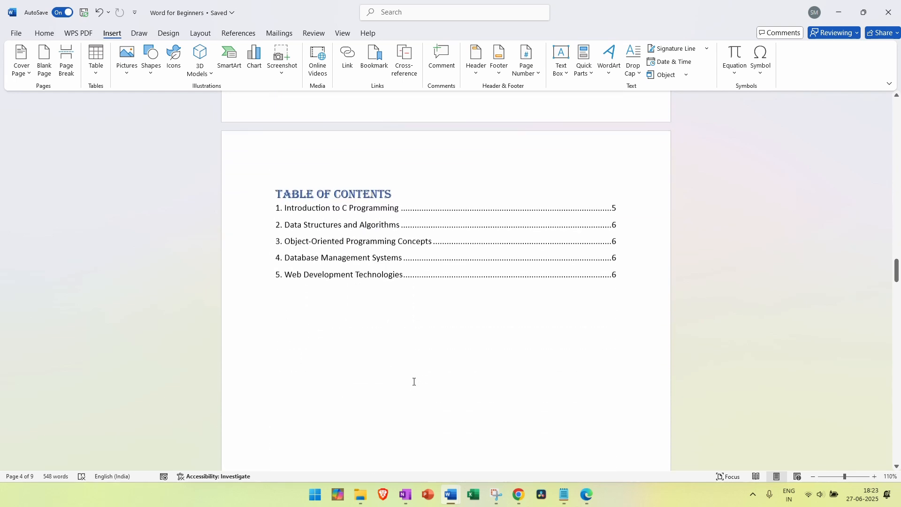
scroll(412, 380, up, 2)
Select the first Blockbuster paragraph and try naming a bookmark 'Topic 1', abandoning the attempt
scroll(497, 421, down, 10)
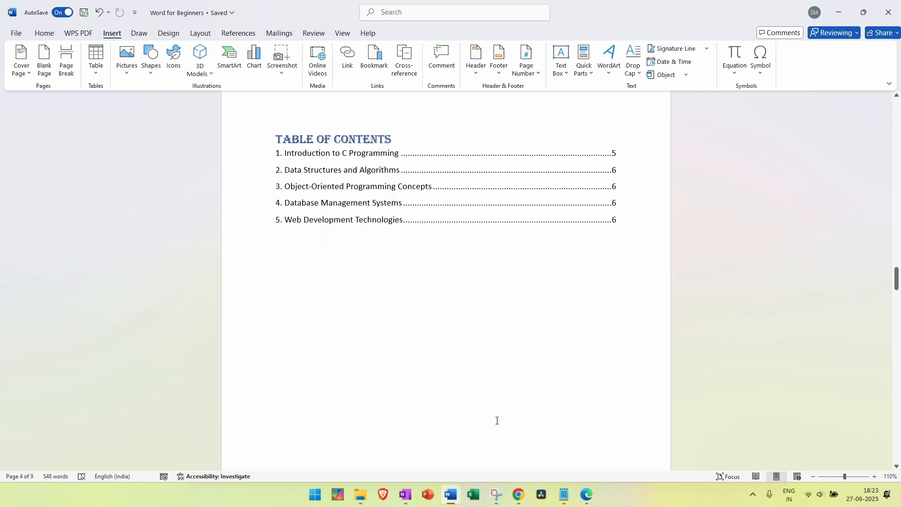
scroll(497, 420, up, 8)
scroll(496, 420, up, 10)
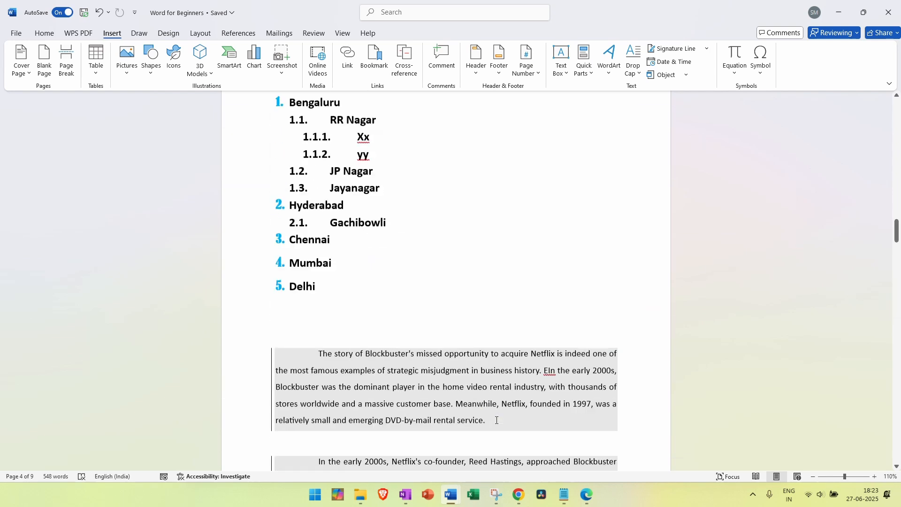
scroll(450, 425, down, 5)
scroll(444, 419, down, 1)
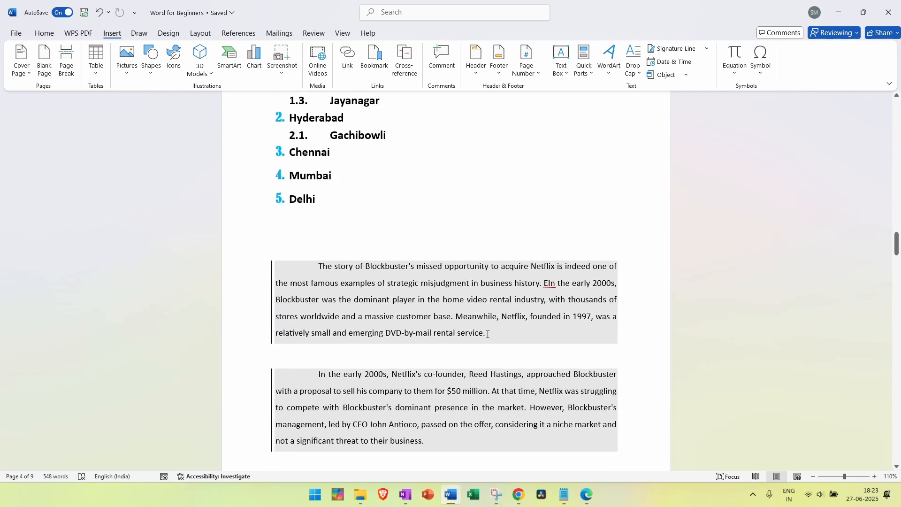
drag(489, 333, 318, 266)
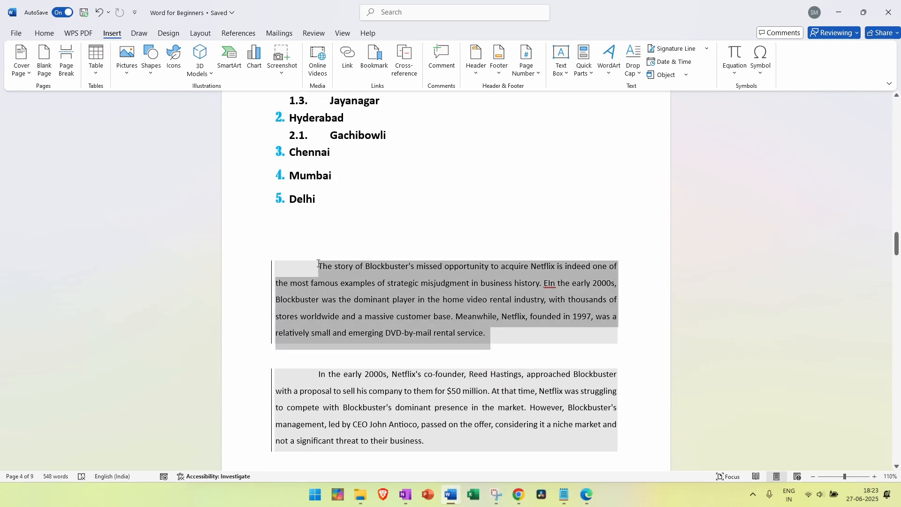
click(374, 59)
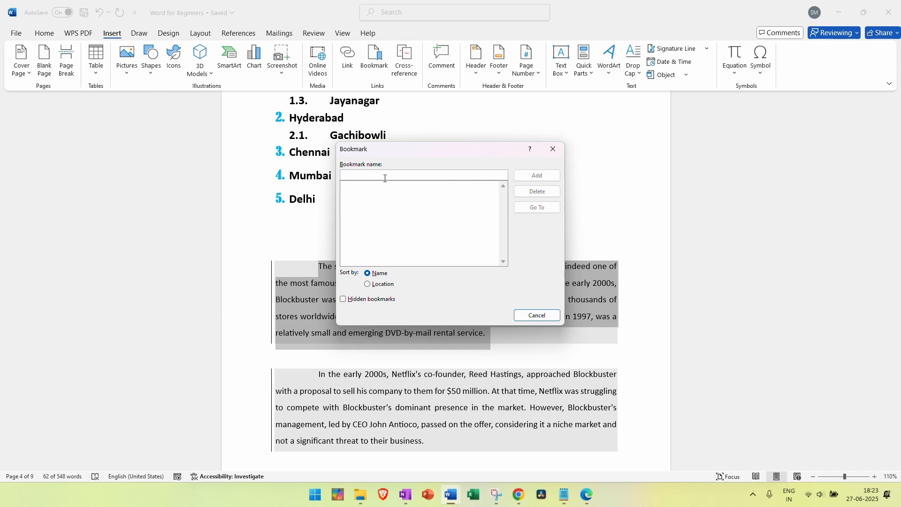
text(Topic 1)
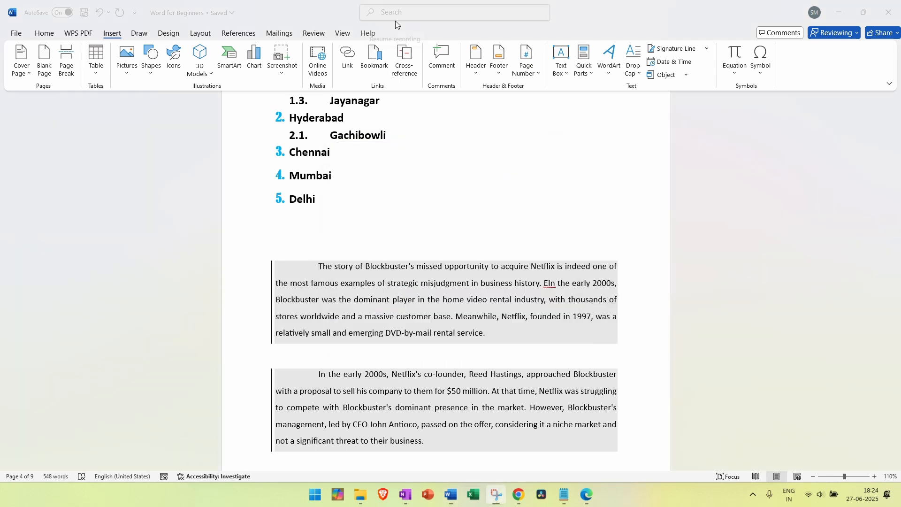
click(411, 302)
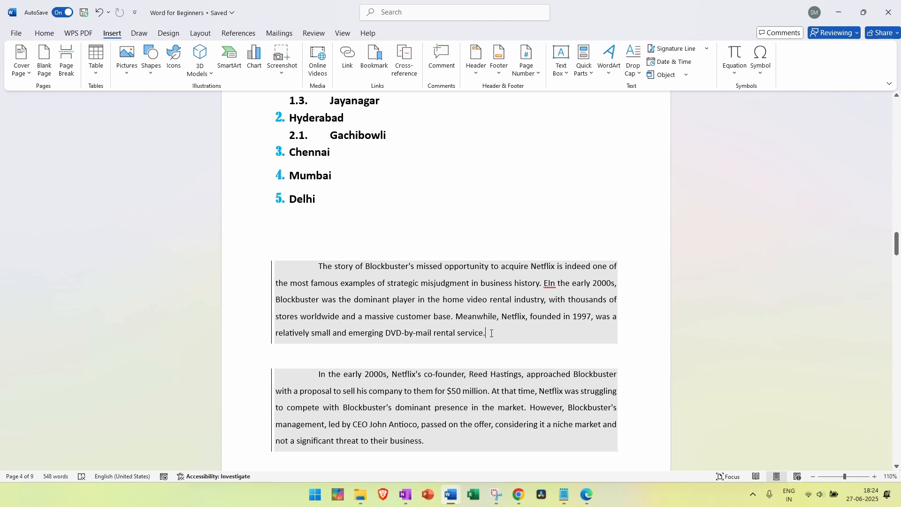
Reselect the Blockbuster paragraph and add it as bookmark 'Topic1' without the space
drag(492, 334, 277, 248)
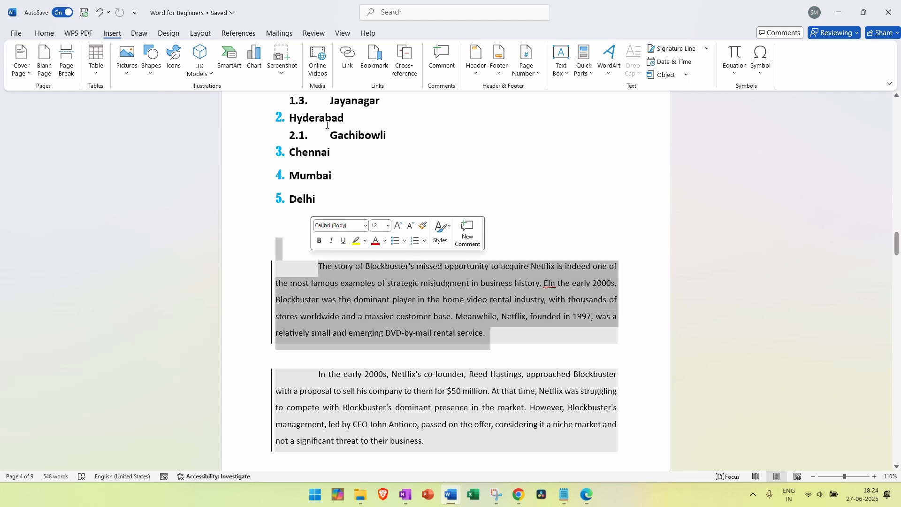
click(385, 66)
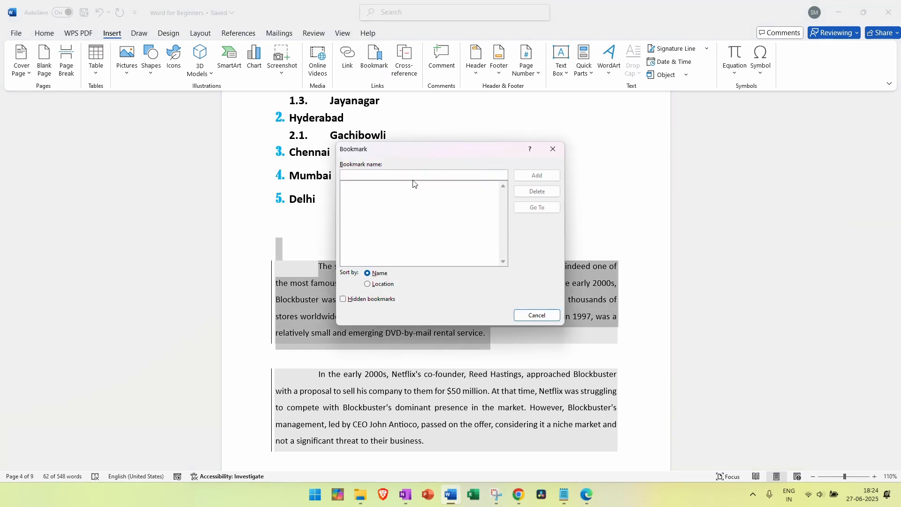
text(a)
key(BackSpace)
text(Topic 1)
key(BackSpace)
key(BackSpace)
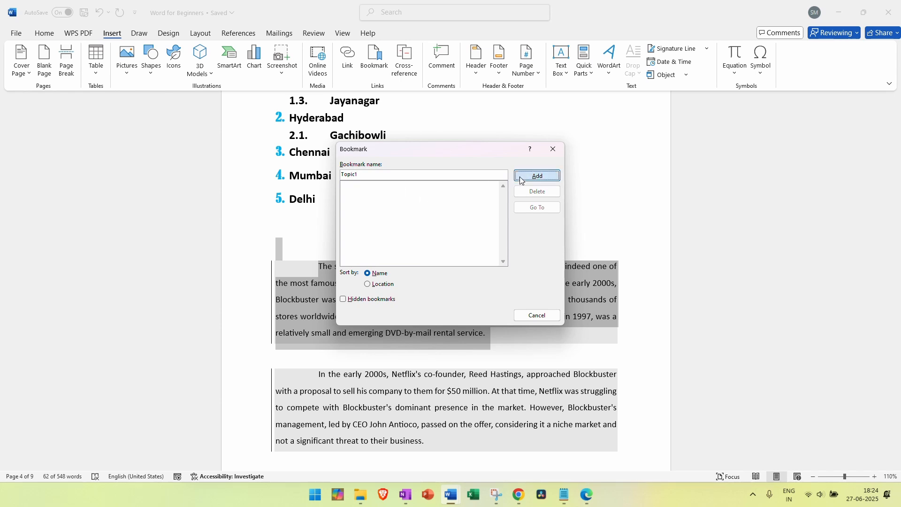
click(539, 176)
click(457, 284)
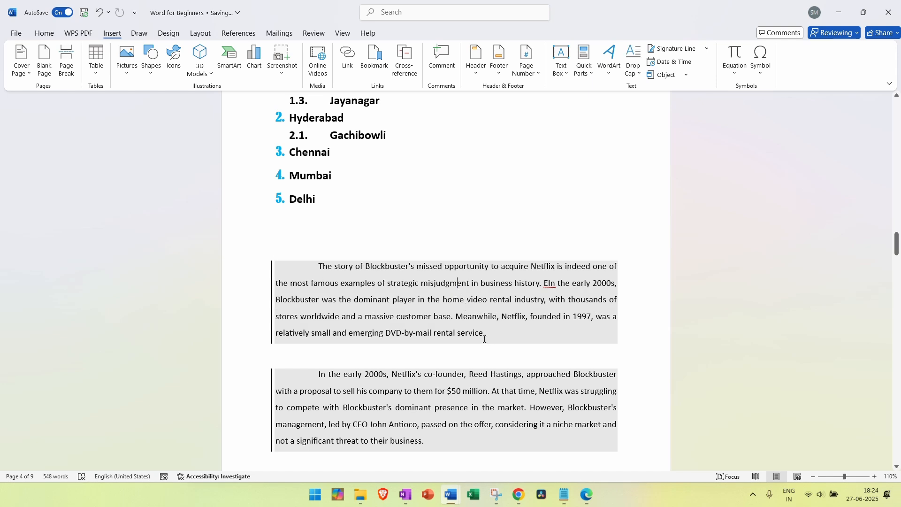
Confirm Topic1 now appears in the Bookmark list, then dismiss the list
click(371, 70)
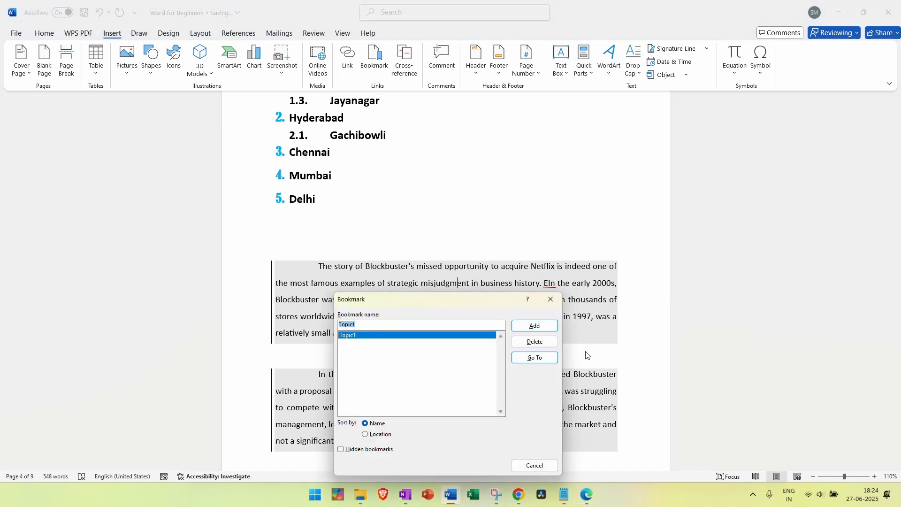
click(535, 466)
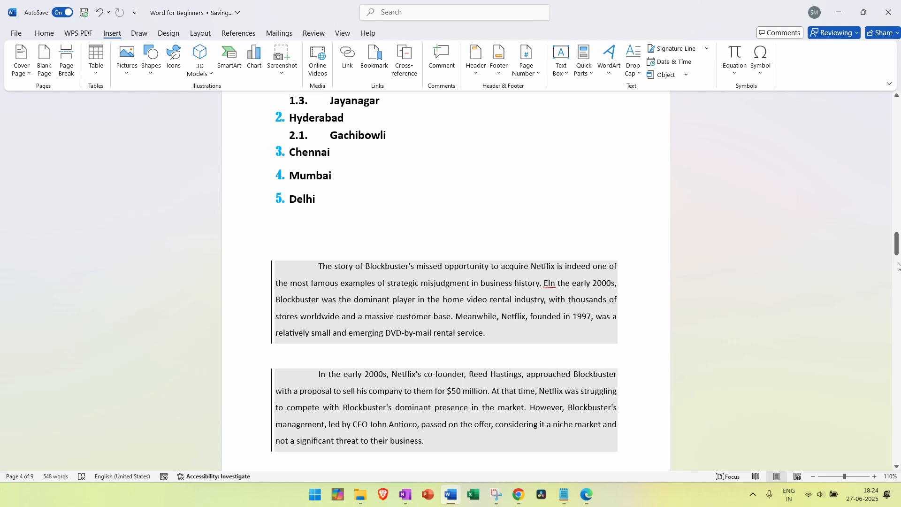
scroll(477, 319, up, 10)
scroll(477, 318, down, 7)
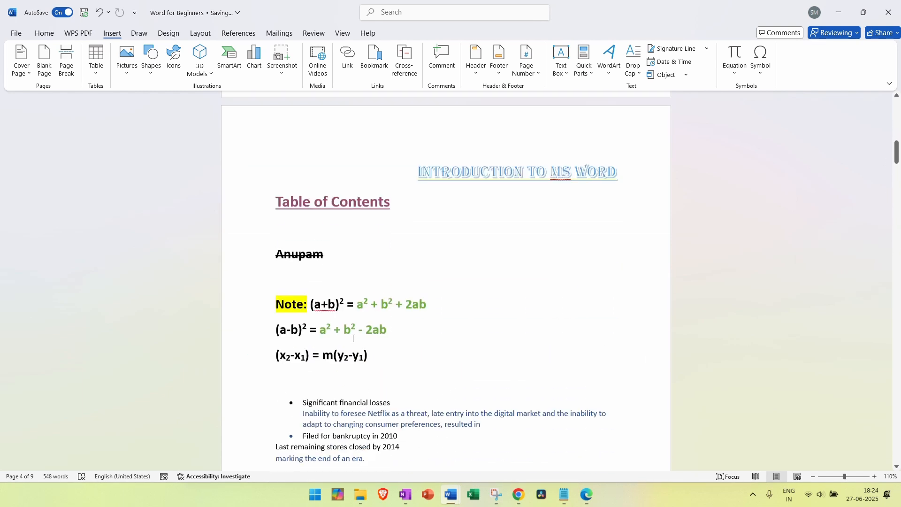
Go to the Topic1 bookmark from the list, then drag back up to the cover page
click(374, 61)
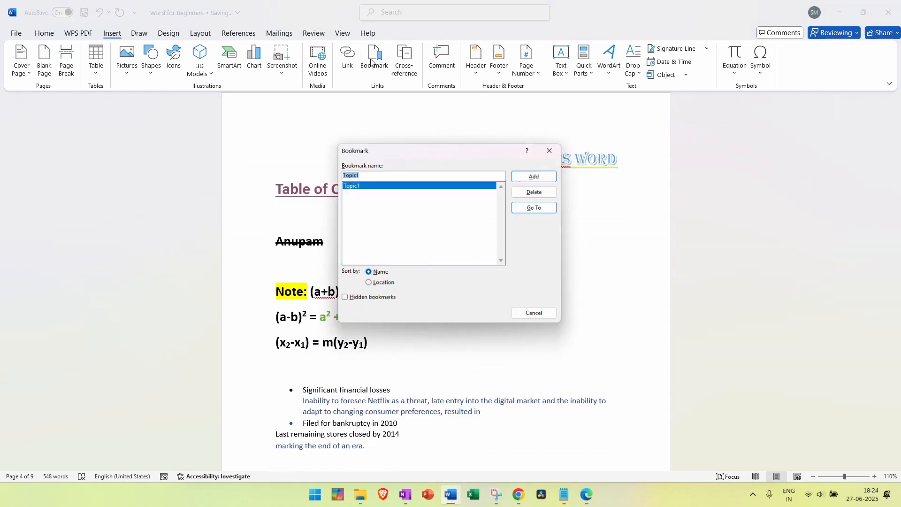
double_click(417, 185)
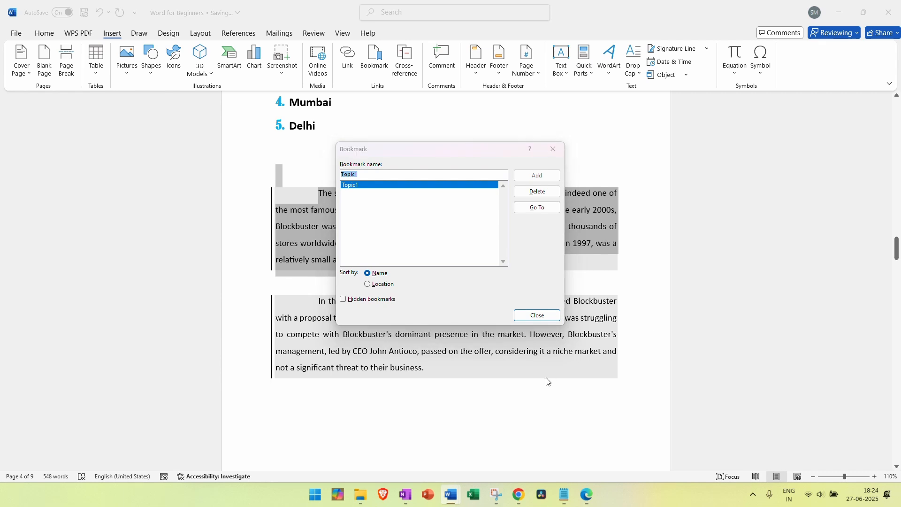
click(537, 314)
drag(897, 250, 868, 101)
scroll(285, 101, down, 7)
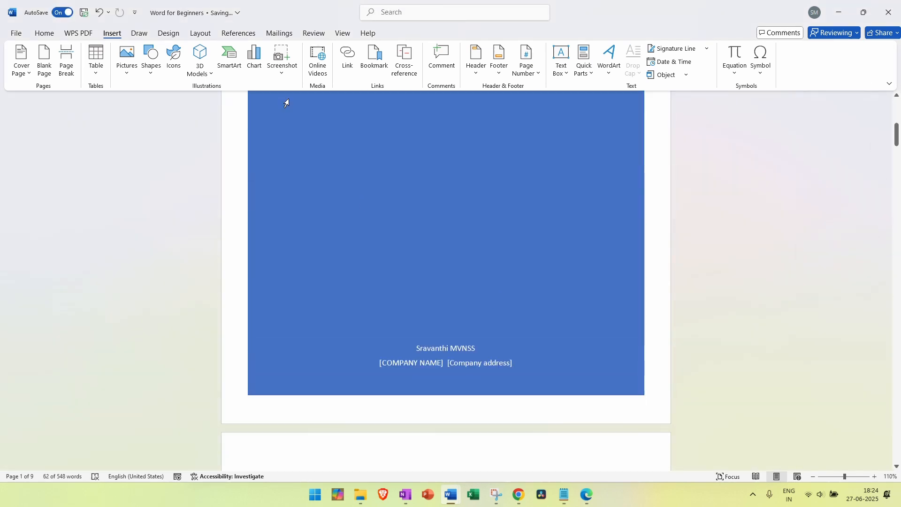
Jump to Topic1 again from the cover page and scroll back up afterwards
click(374, 59)
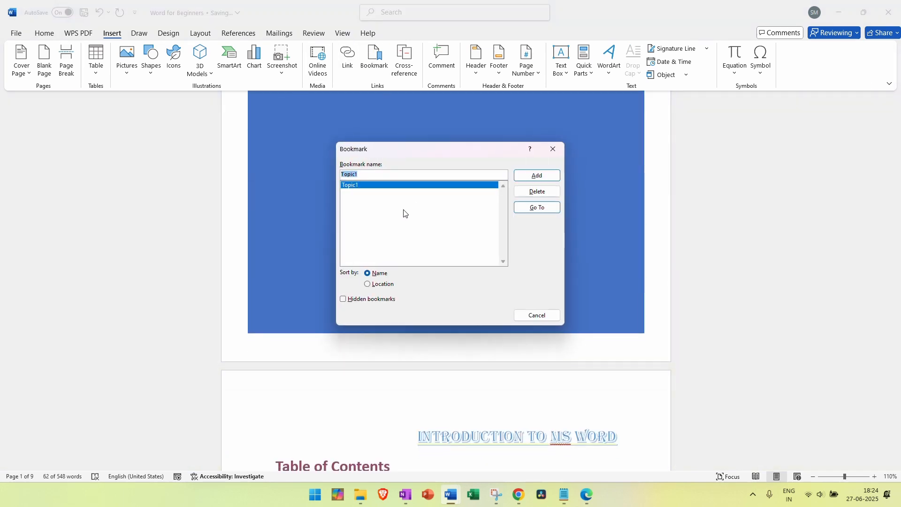
click(535, 209)
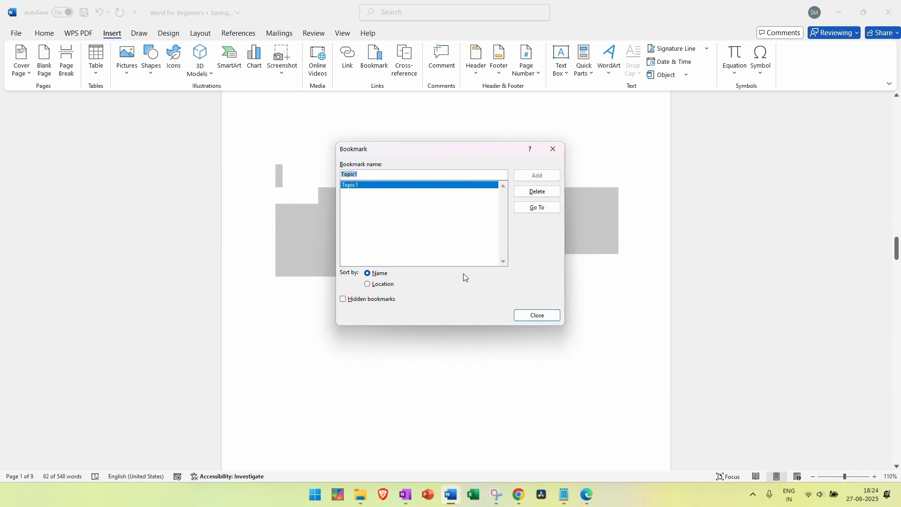
click(550, 319)
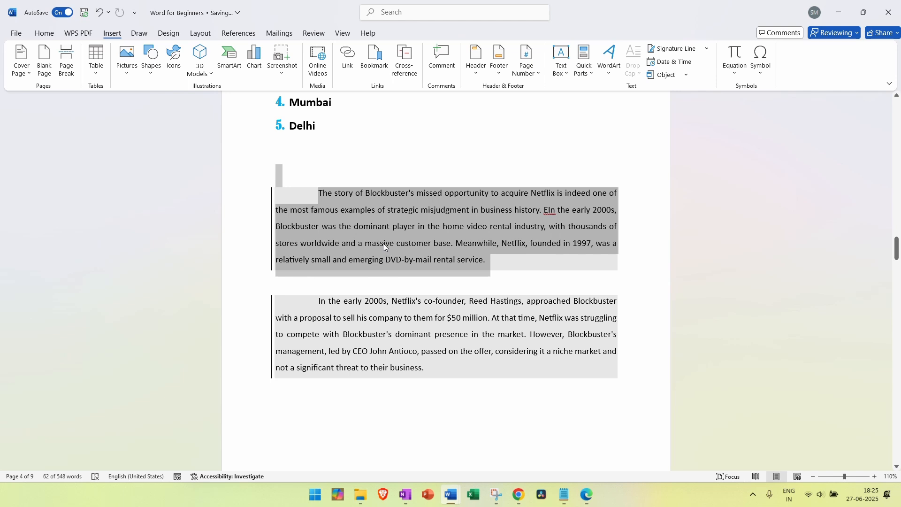
drag(896, 258, 897, 115)
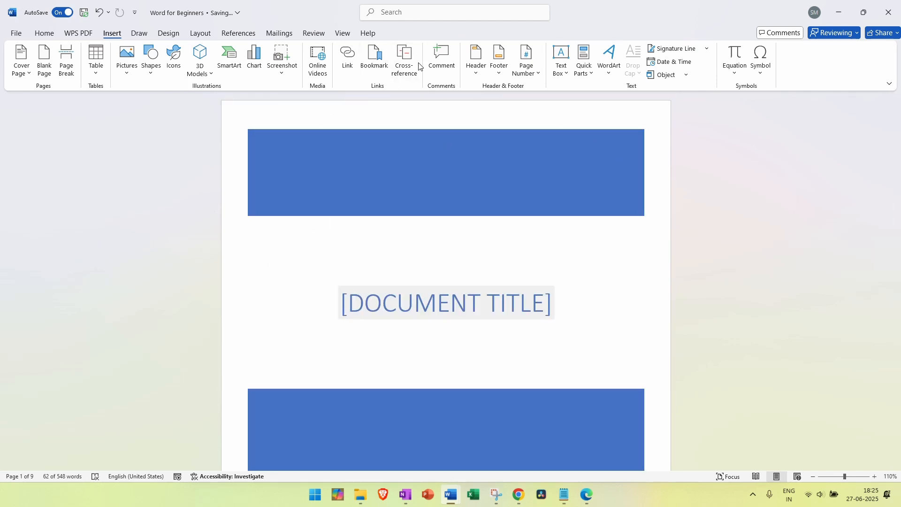
Select the Table of Contents heading and use Remove Link in Edit Hyperlink to unlink it
scroll(407, 110, down, 6)
scroll(406, 111, down, 3)
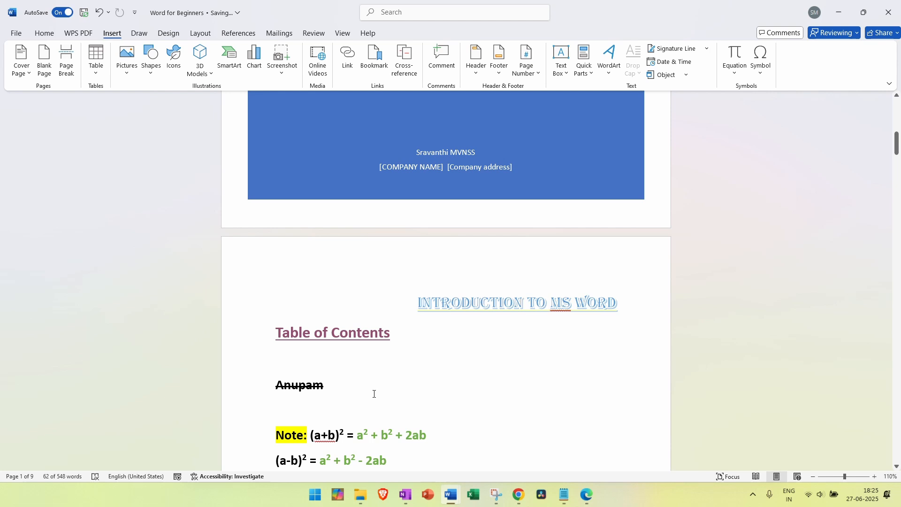
click(323, 357)
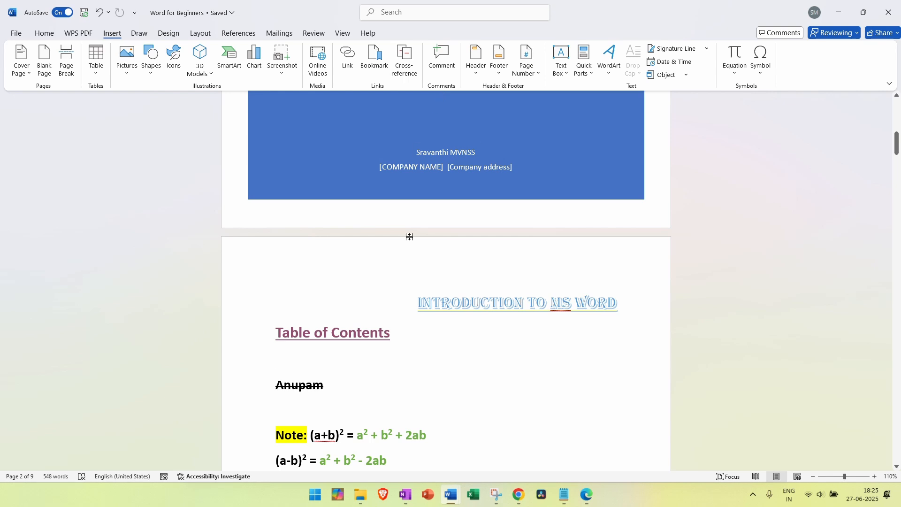
scroll(395, 317, down, 3)
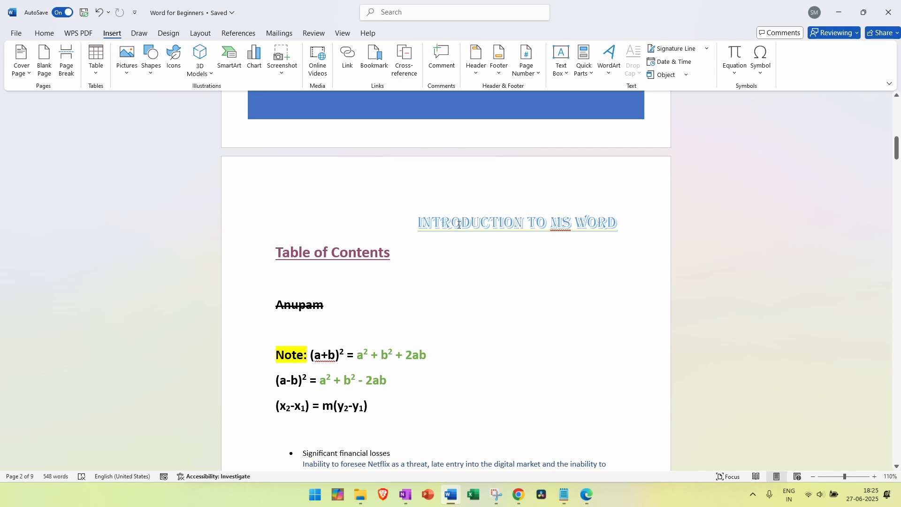
triple_click(411, 260)
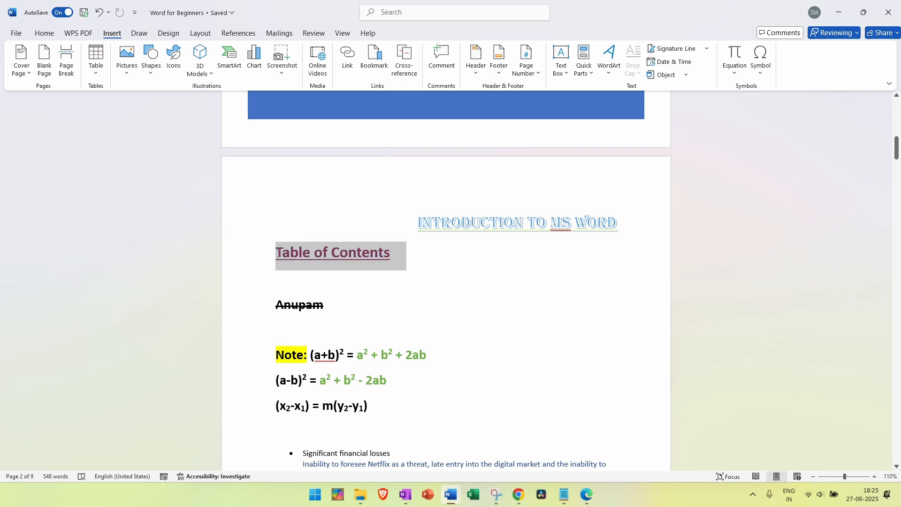
click(347, 58)
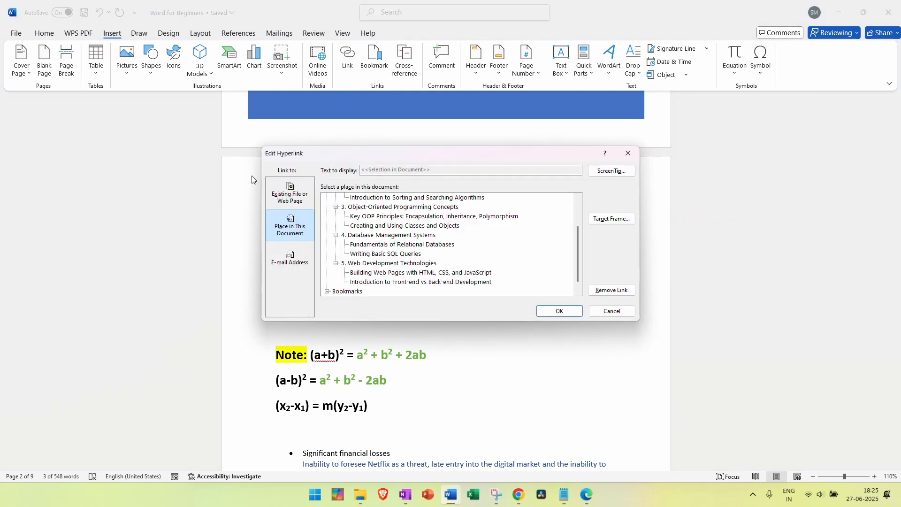
click(610, 290)
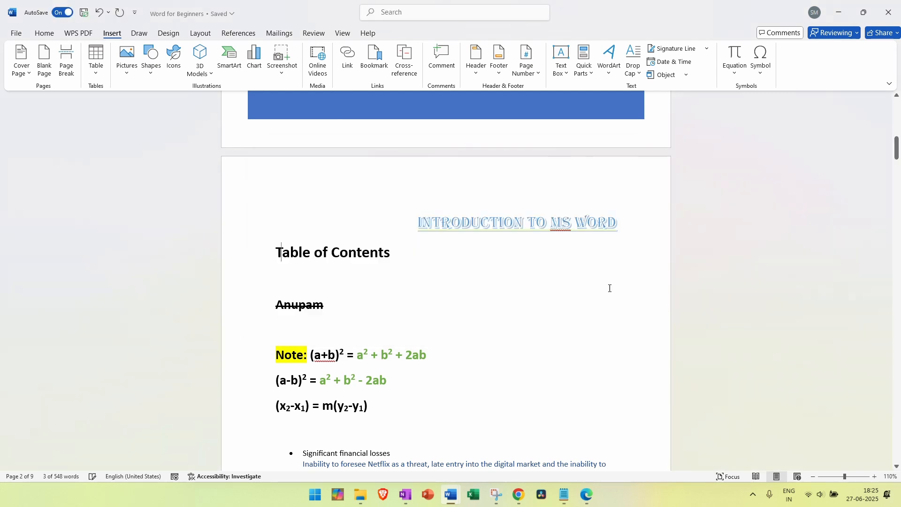
drag(407, 254, 268, 253)
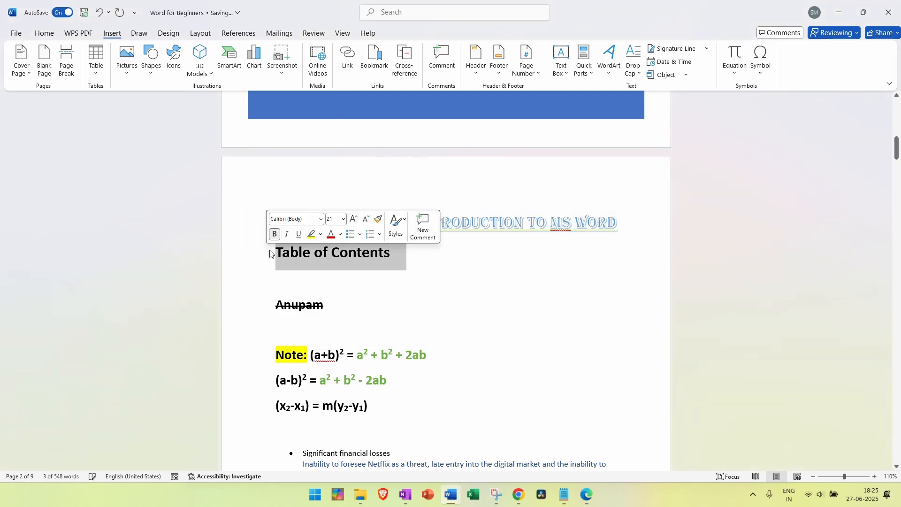
Insert a Heading cross-reference to '1. Introduction to C Programming' over the selected heading
click(402, 69)
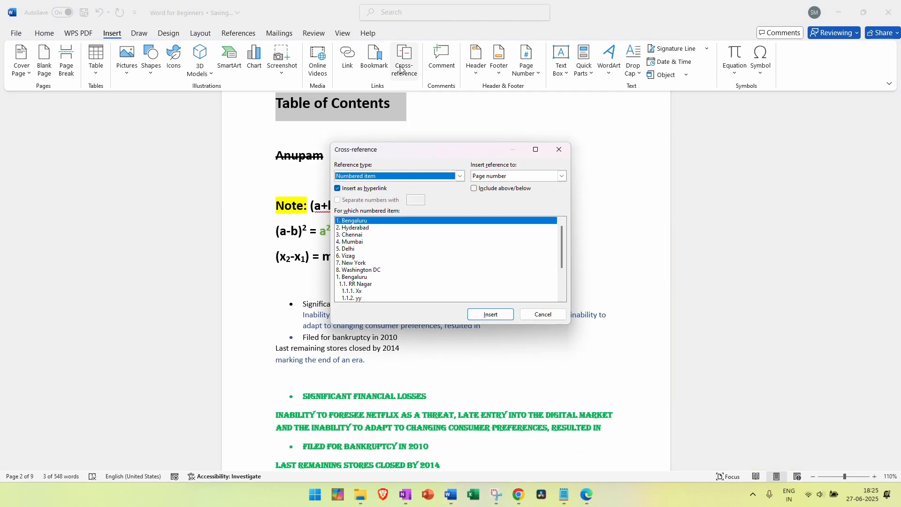
click(459, 177)
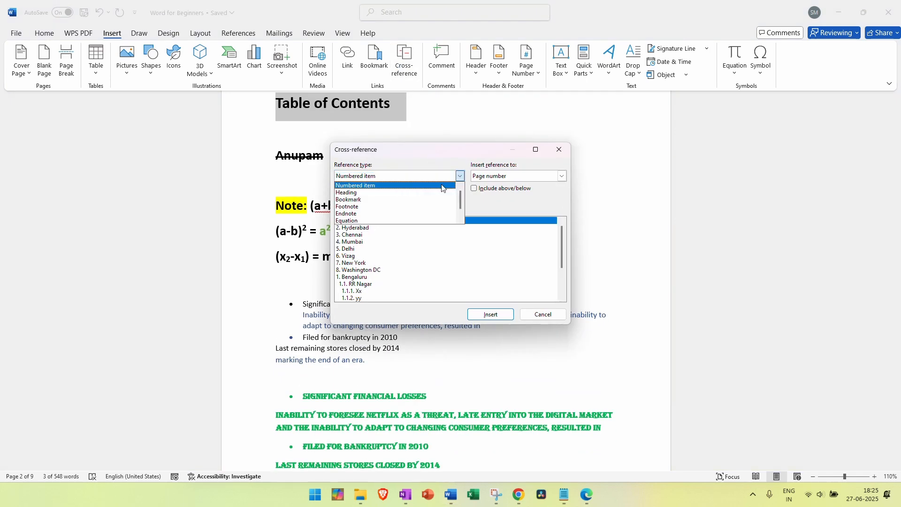
click(379, 193)
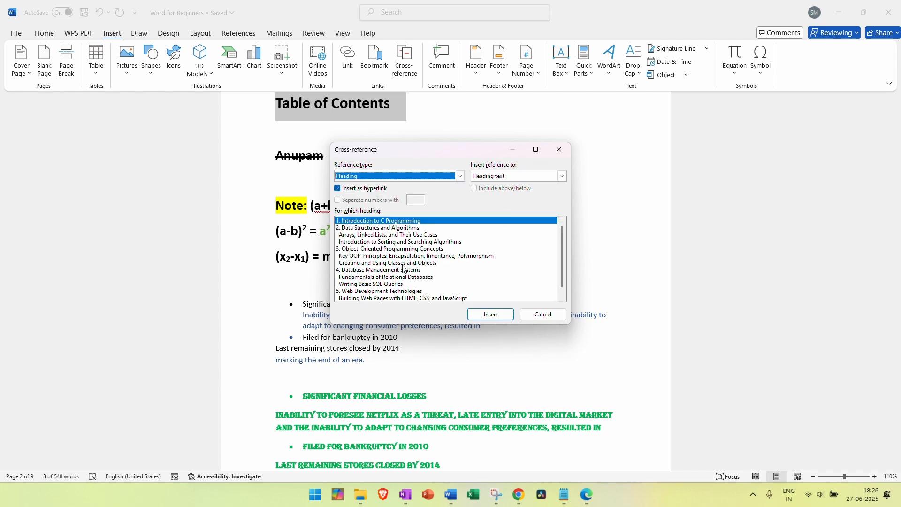
click(371, 264)
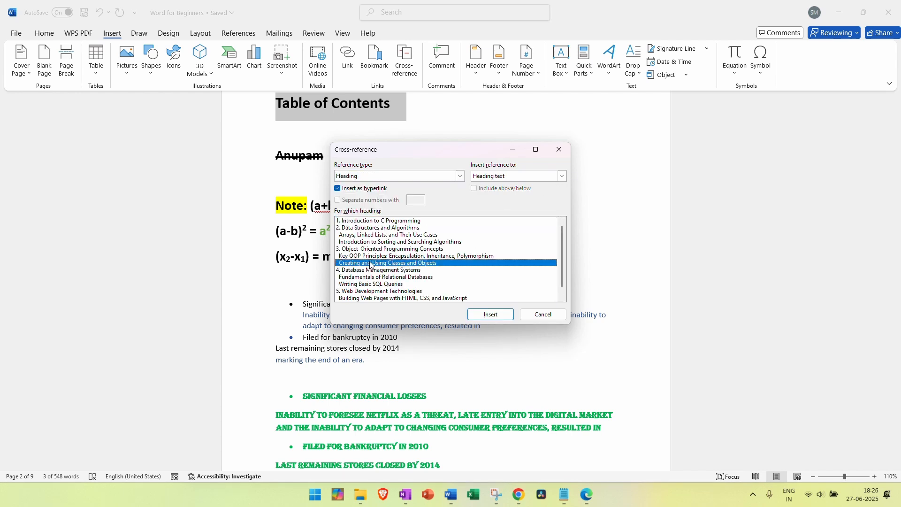
click(370, 235)
click(371, 221)
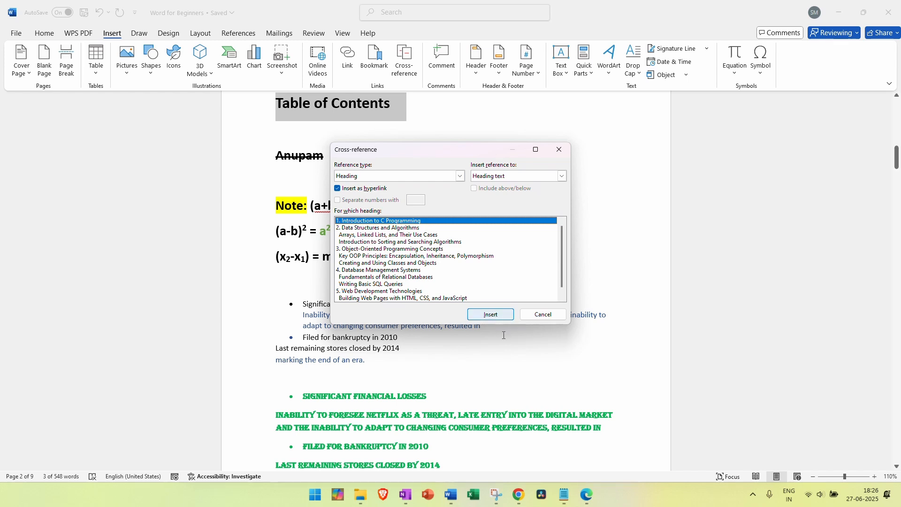
click(497, 318)
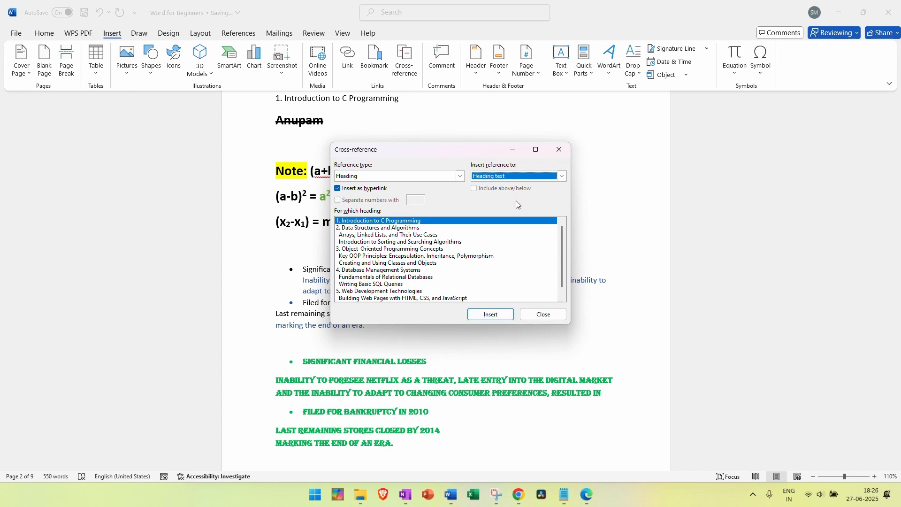
Insert a second copy of the same cross-reference and close the dialog
click(425, 224)
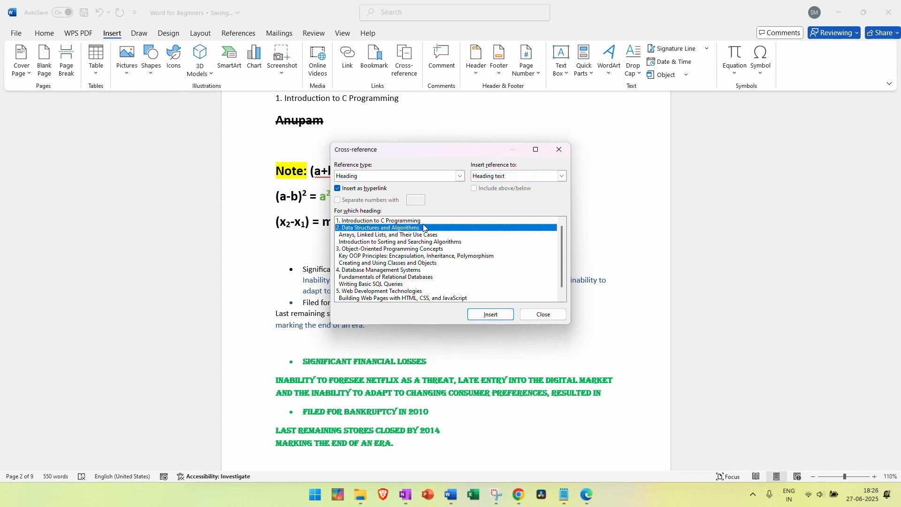
click(494, 315)
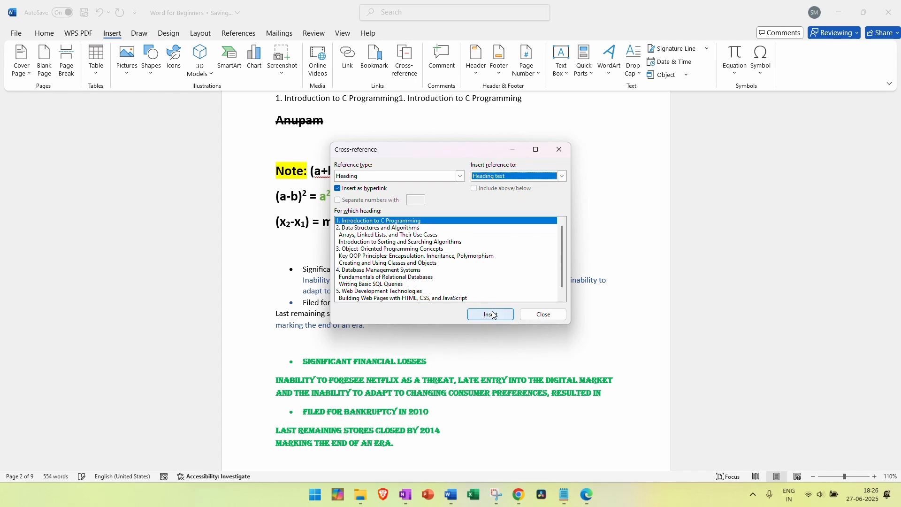
click(544, 314)
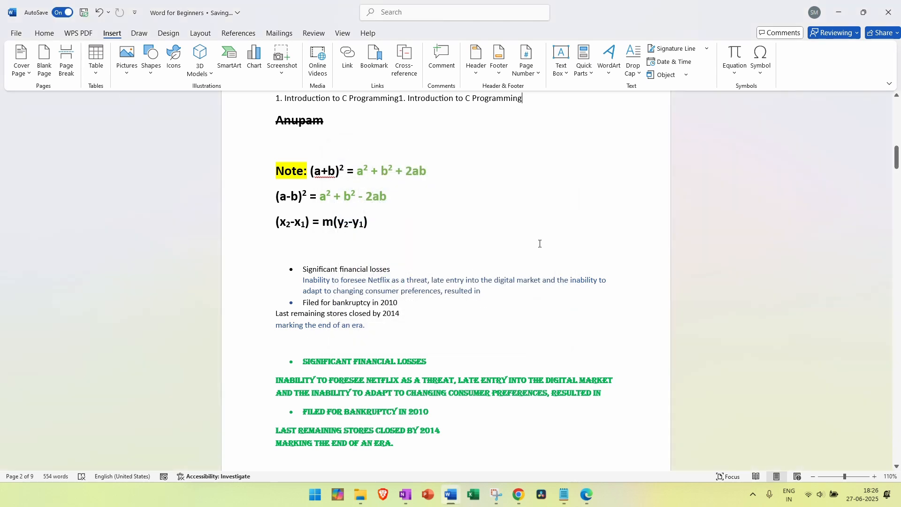
scroll(534, 254, up, 3)
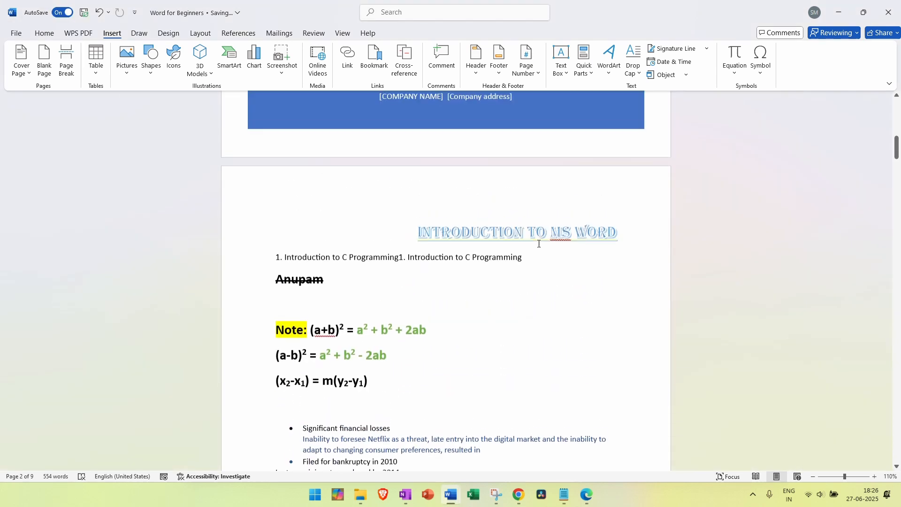
Restore the Table of Contents heading text and reopen Cross-reference with the cursor after it
click(394, 266)
click(464, 259)
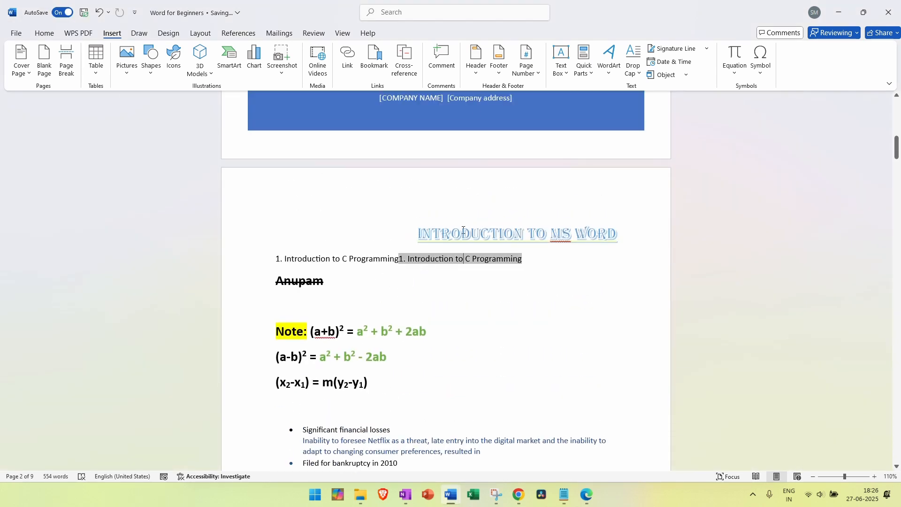
click(393, 18)
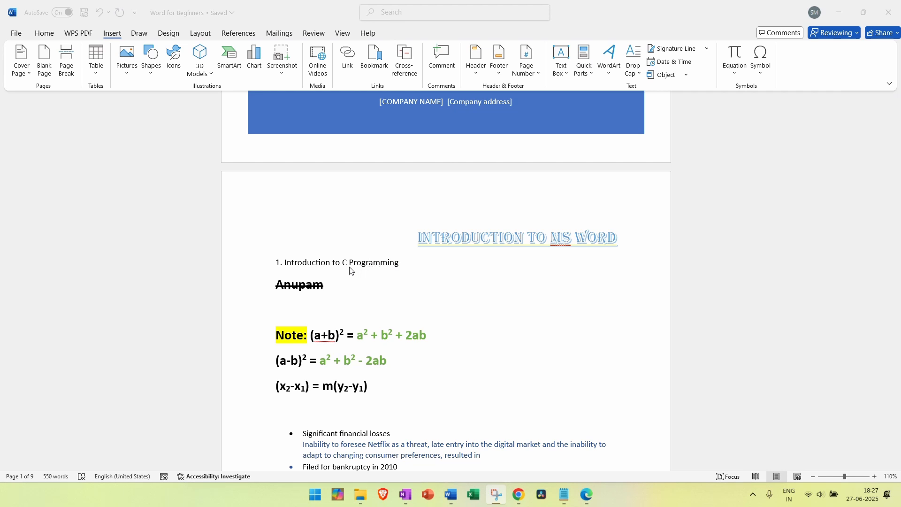
click(358, 284)
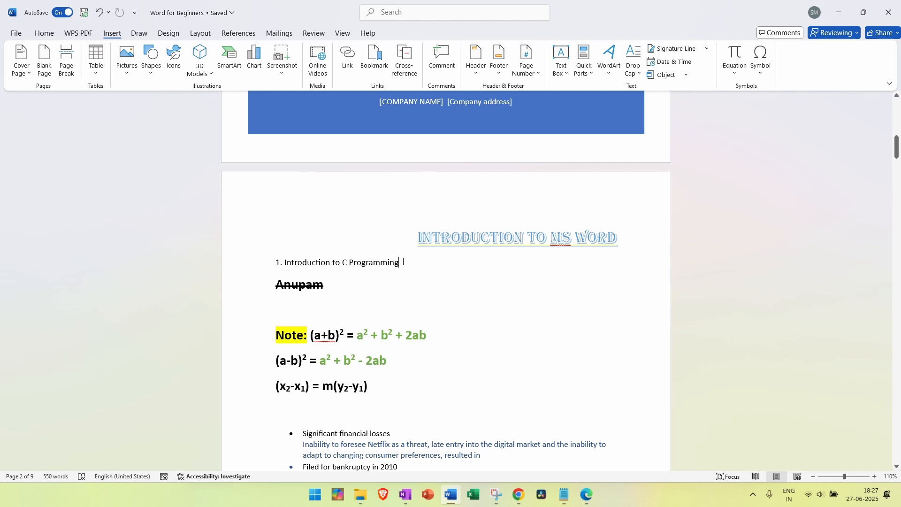
key(F9)
click(398, 275)
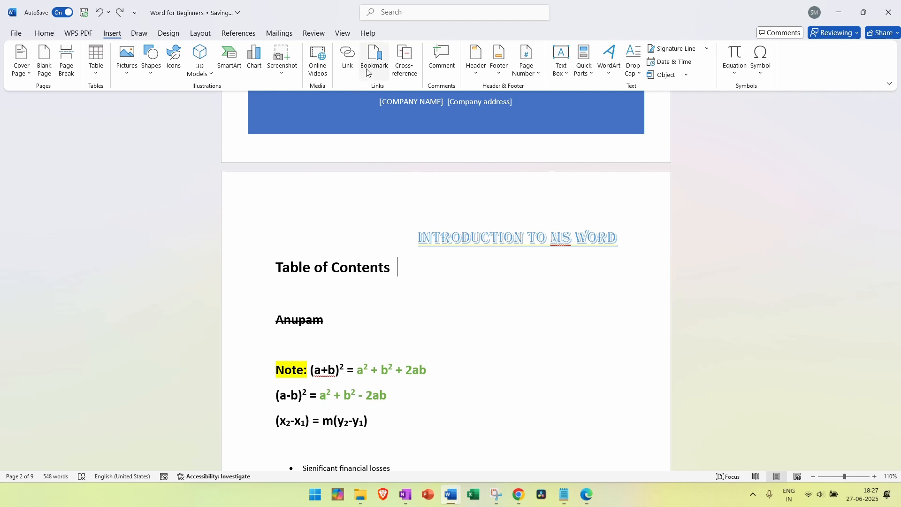
click(401, 71)
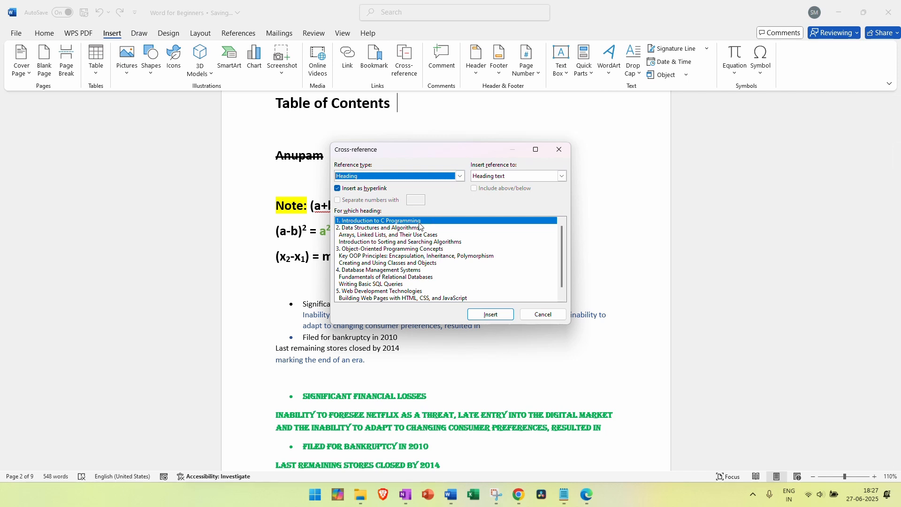
Insert the '1. Introduction to C Programming' cross-reference after the heading and follow it there
click(501, 318)
click(534, 317)
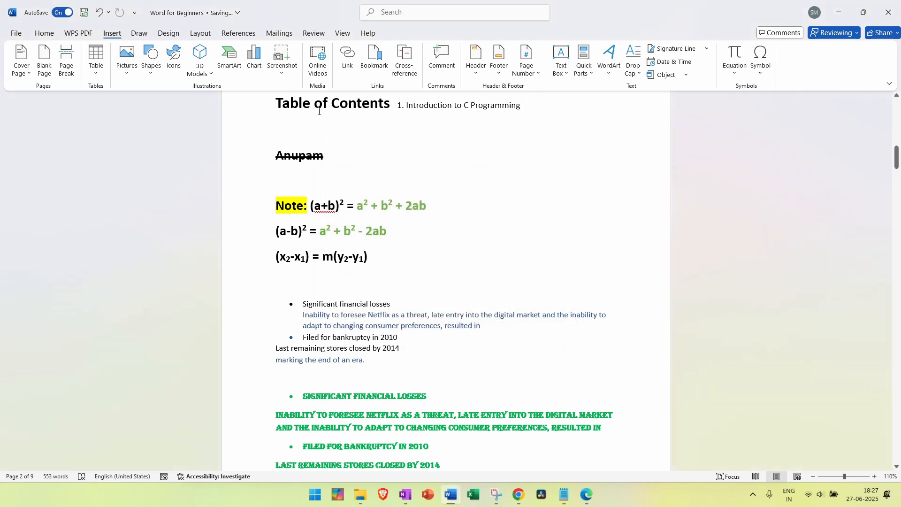
ctrl+click(452, 107)
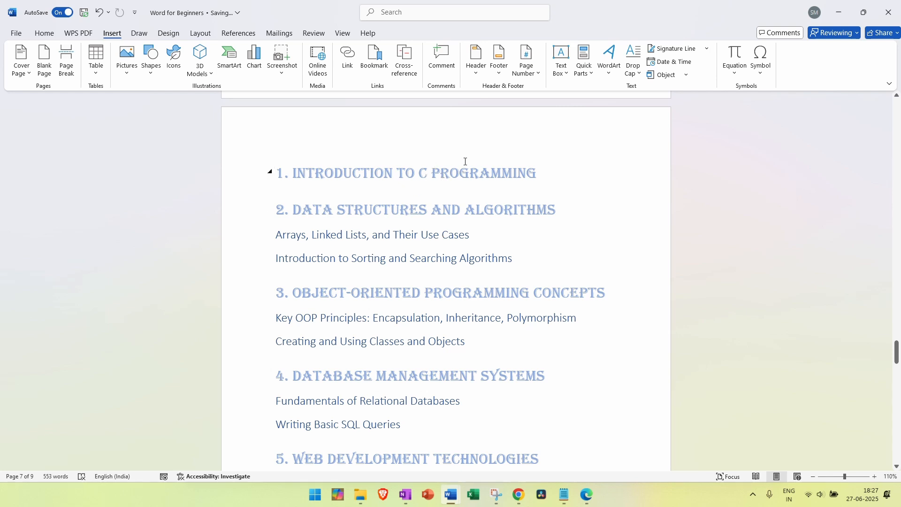
scroll(465, 161, up, 15)
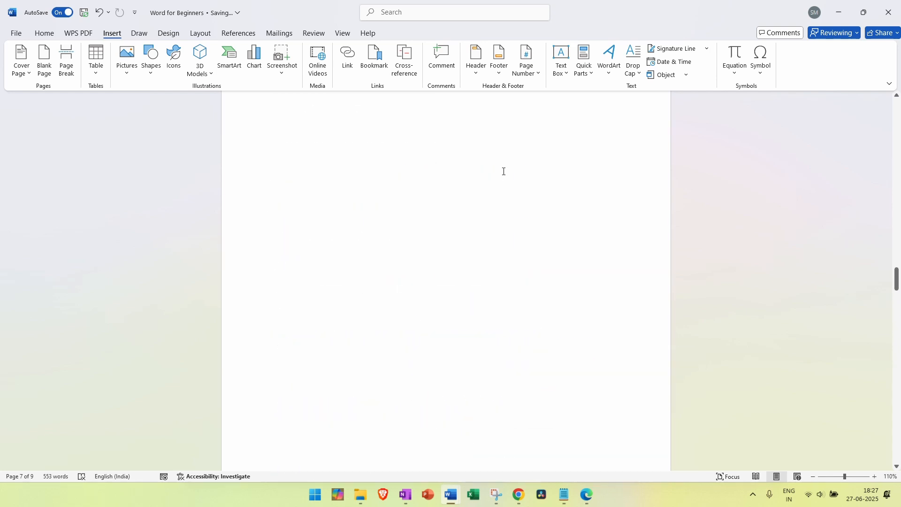
scroll(504, 171, up, 20)
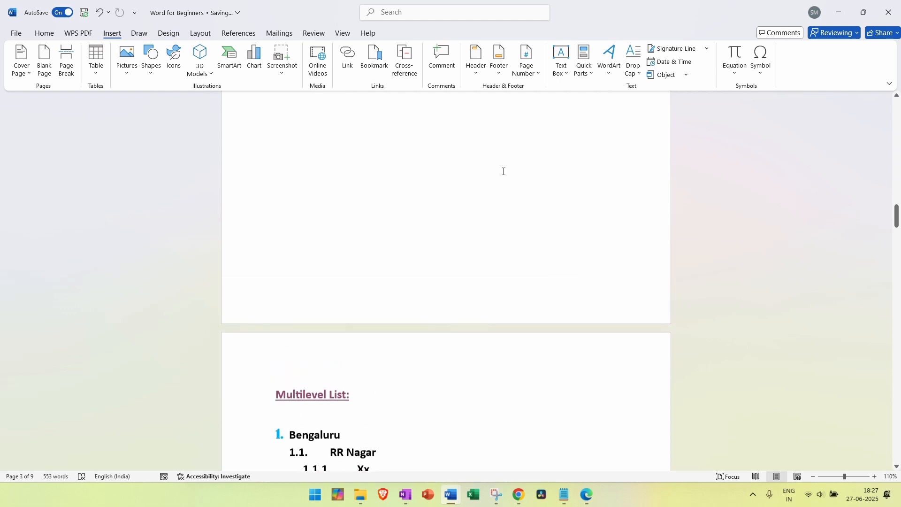
scroll(503, 171, up, 1)
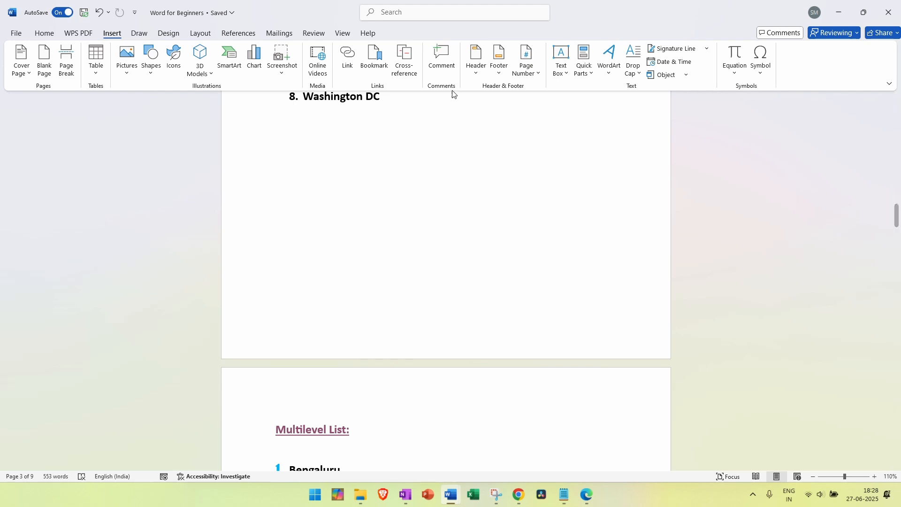
scroll(470, 170, up, 5)
scroll(469, 171, up, 3)
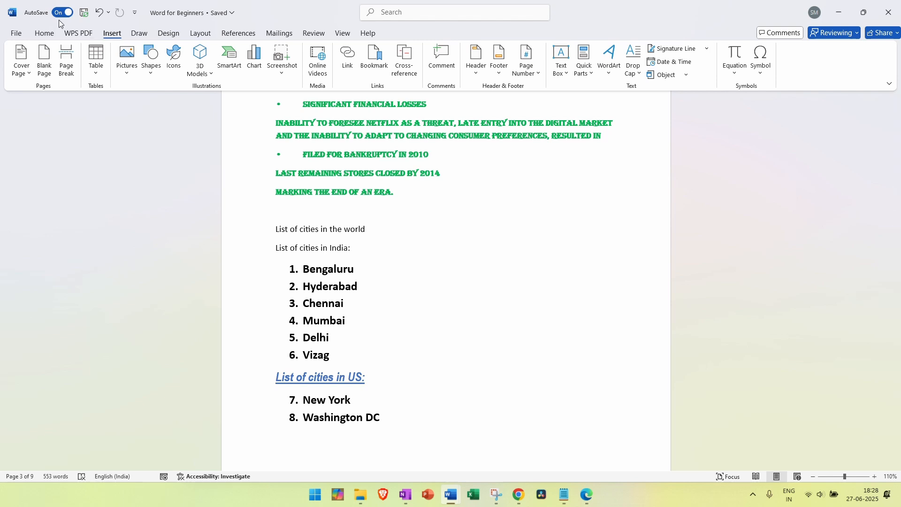
click(53, 36)
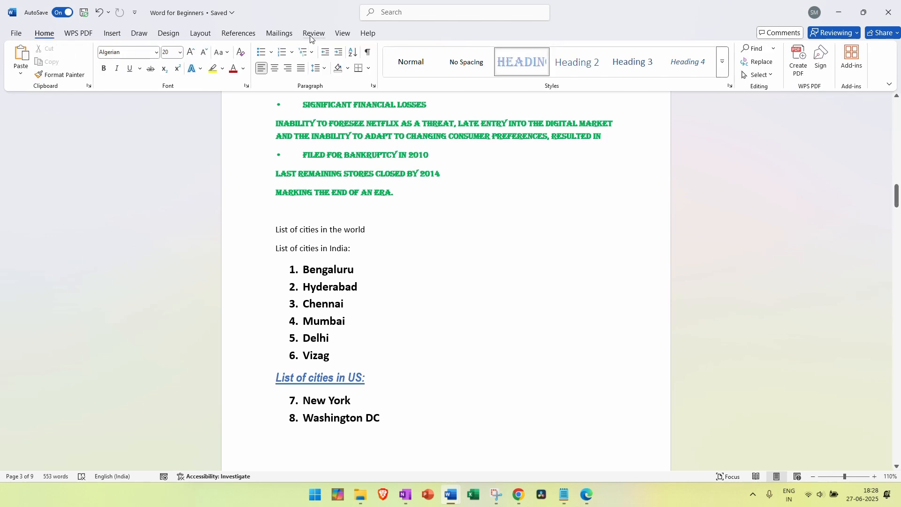
click(115, 34)
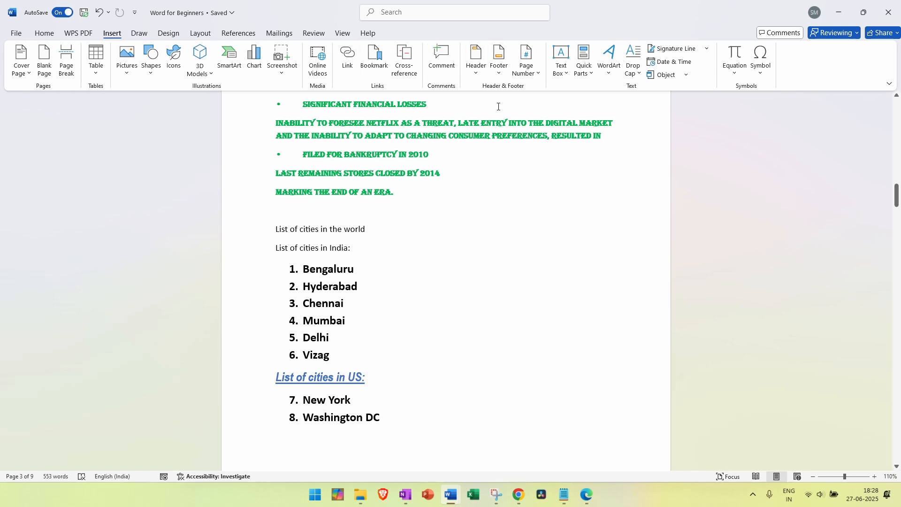
scroll(582, 187, up, 5)
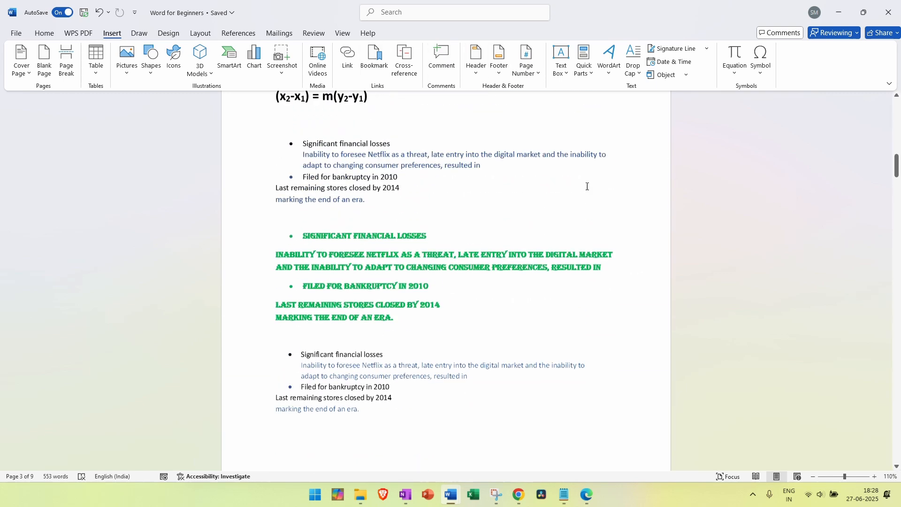
scroll(207, 303, up, 10)
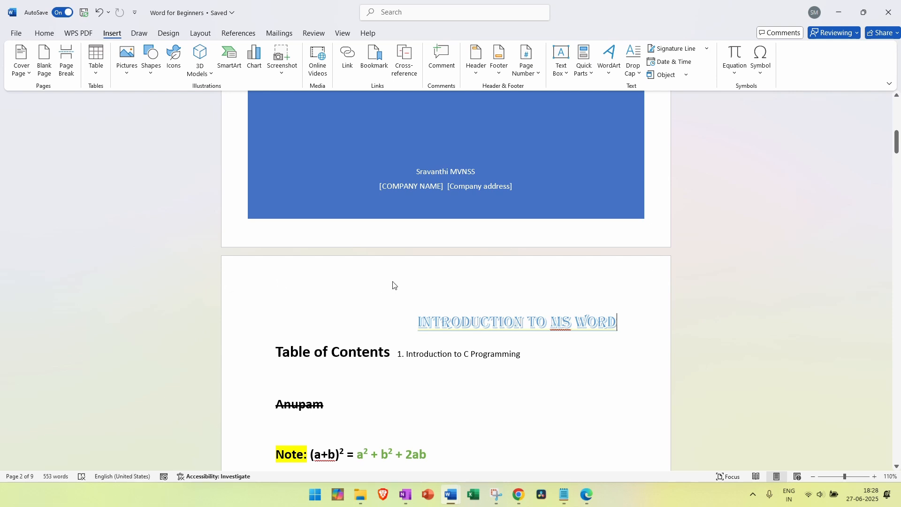
scroll(393, 285, down, 15)
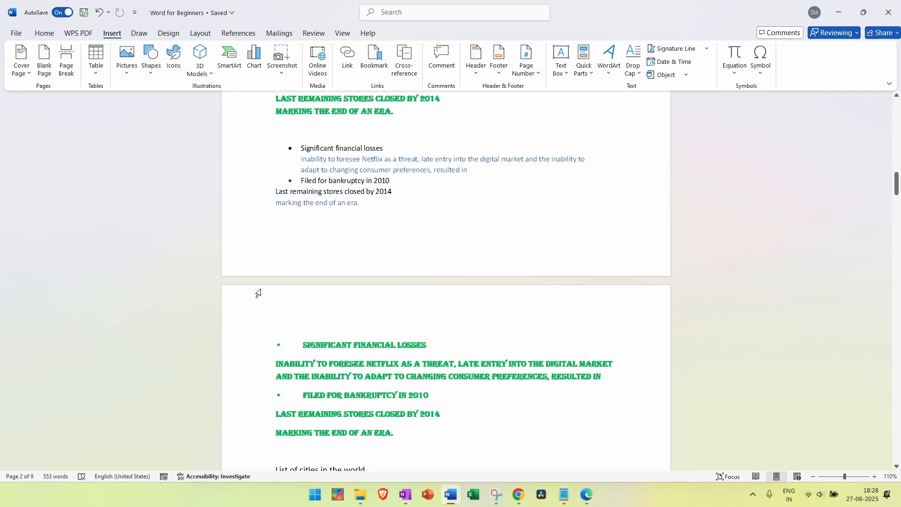
scroll(258, 293, down, 2)
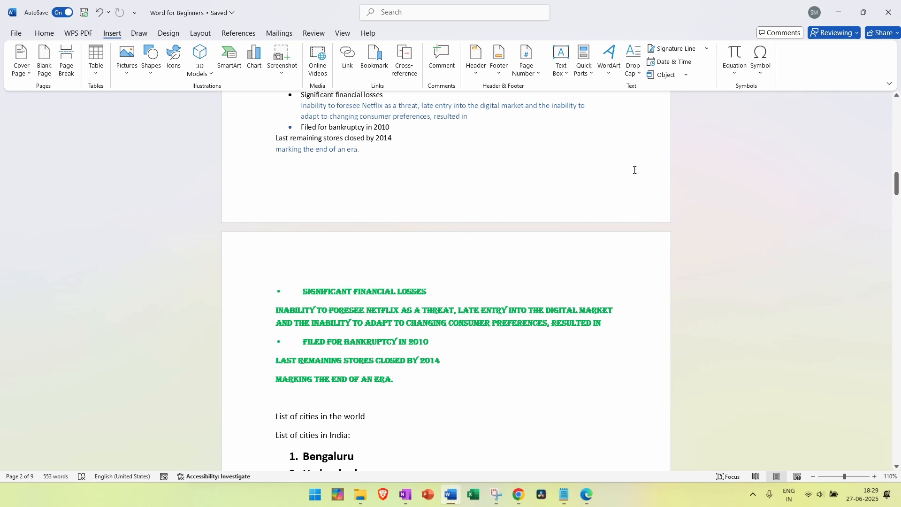
scroll(634, 169, up, 15)
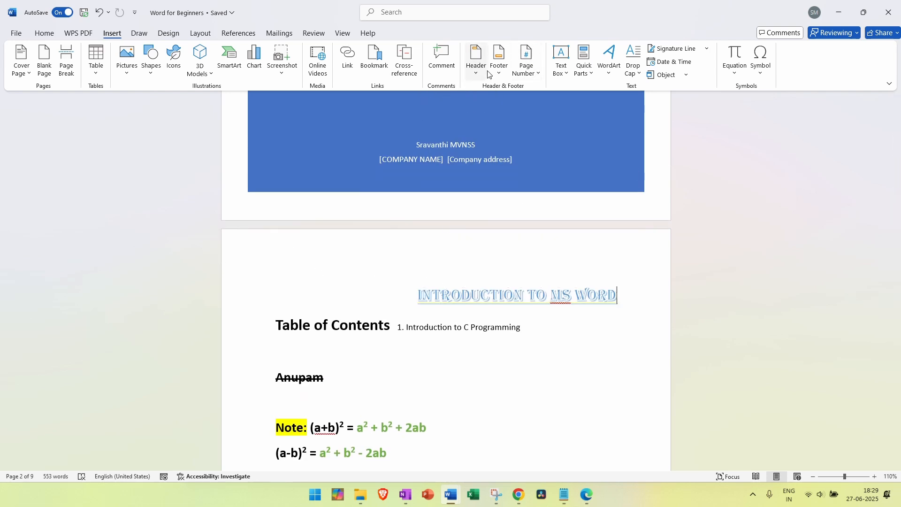
Leave page 2's header, place the cursor in the body, and bring up the Insert > Header designs
double_click(244, 268)
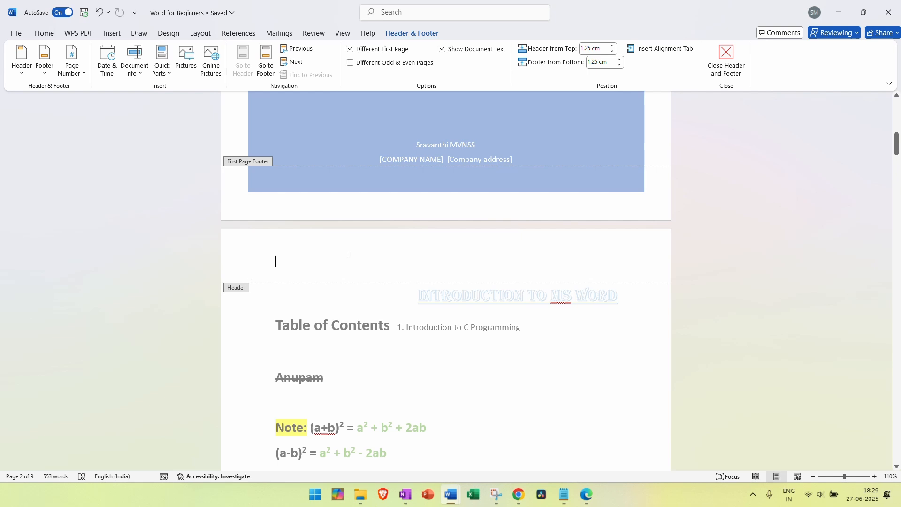
click(726, 59)
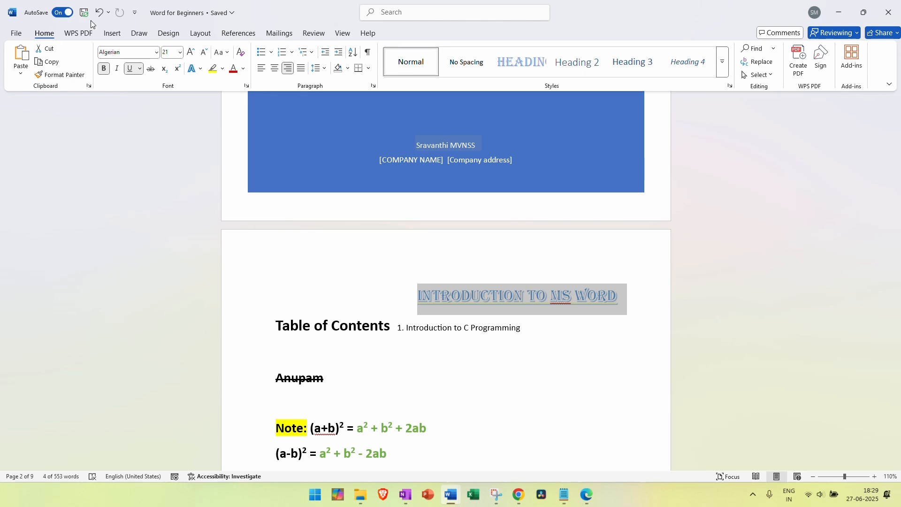
click(109, 34)
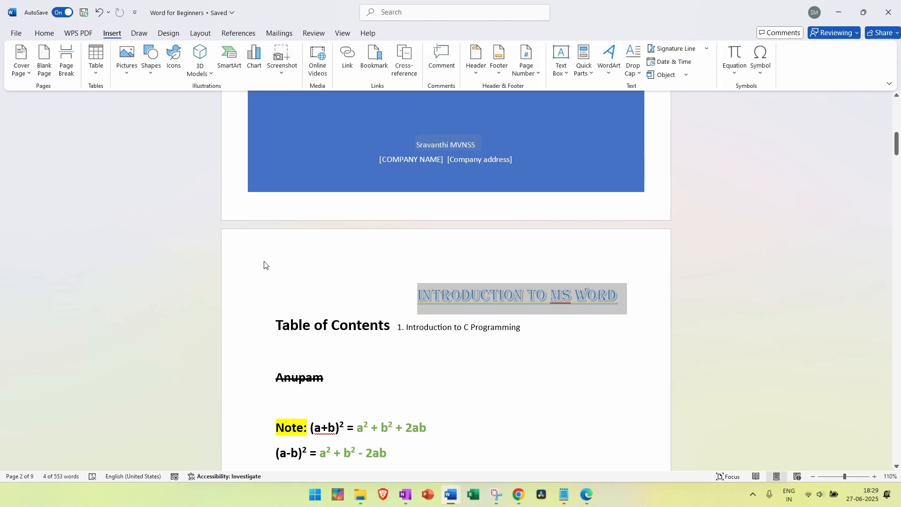
click(533, 408)
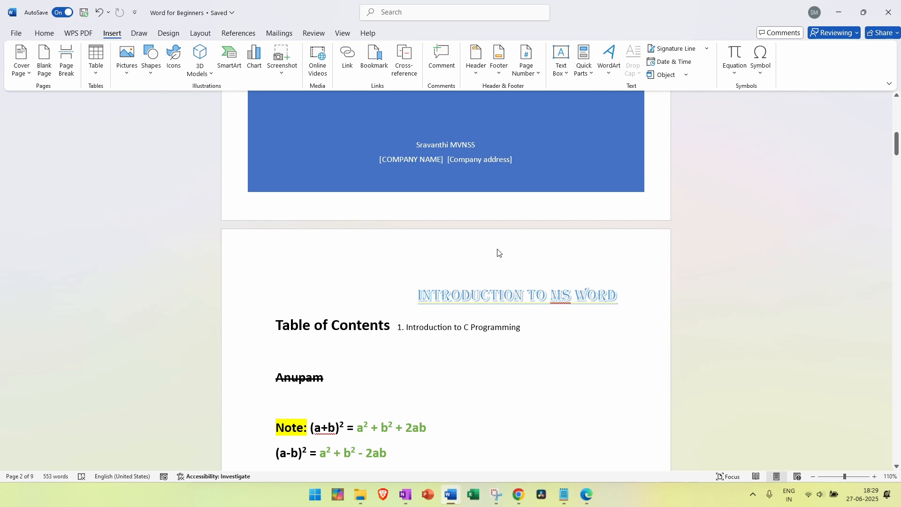
click(475, 77)
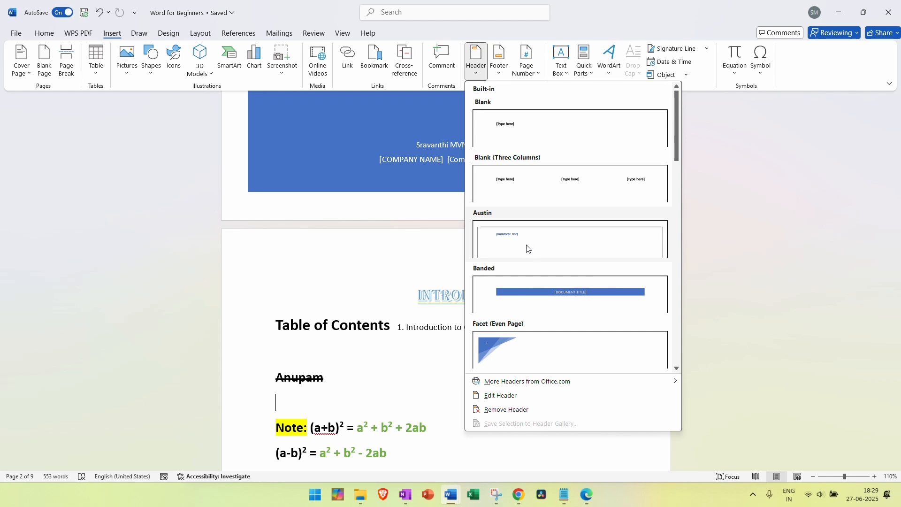
Insert the Austin header, replace its title placeholder with 'Basics of Programming', and close header editing
scroll(528, 249, down, 10)
scroll(539, 227, up, 10)
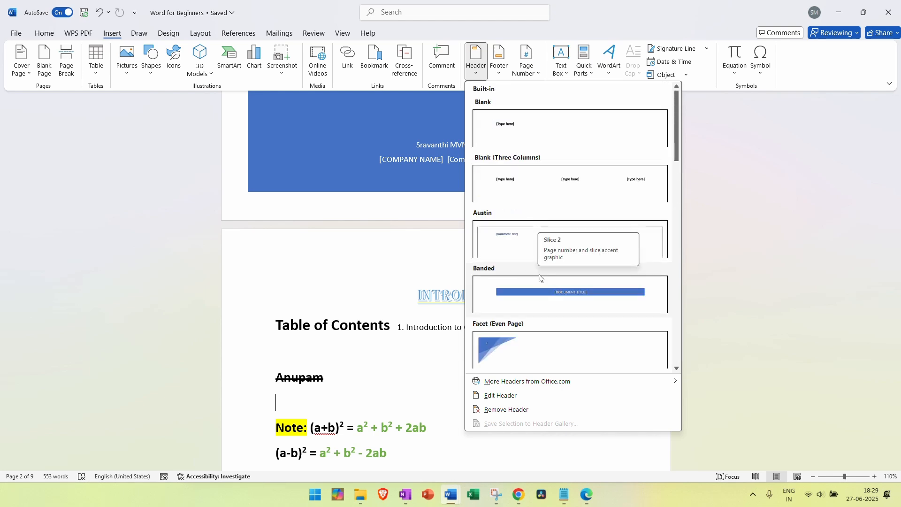
click(519, 241)
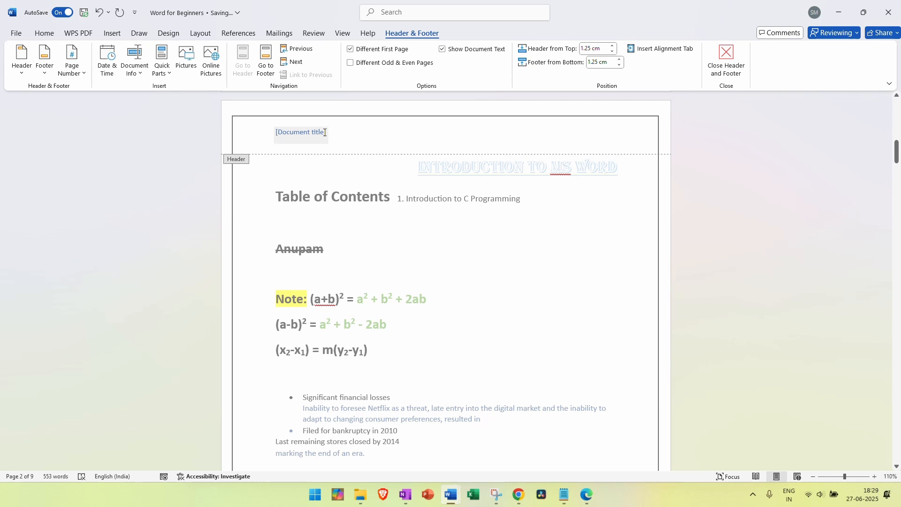
click(300, 132)
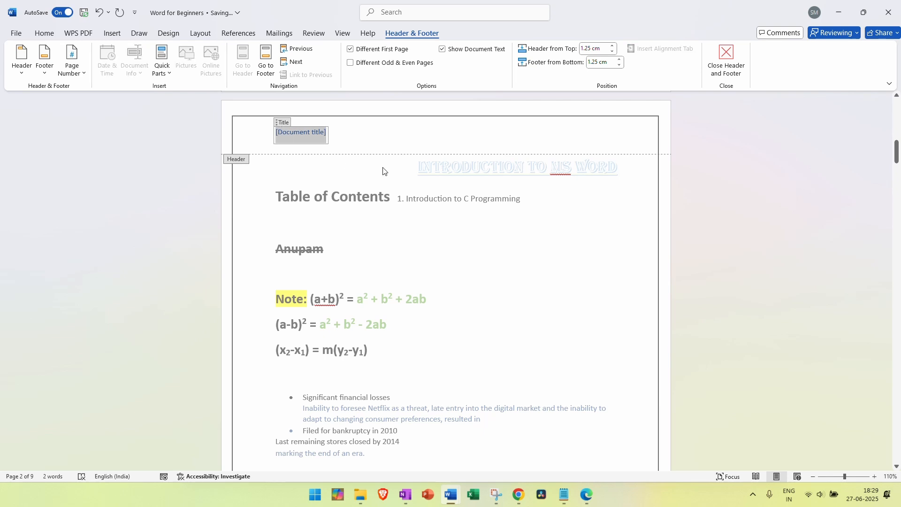
key(BackSpace)
key(BackSpace)
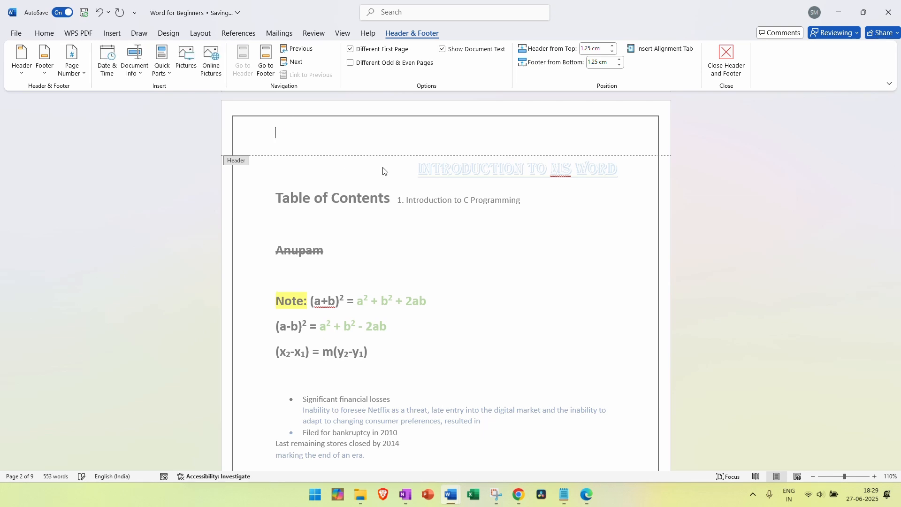
text(Basics of Pro)
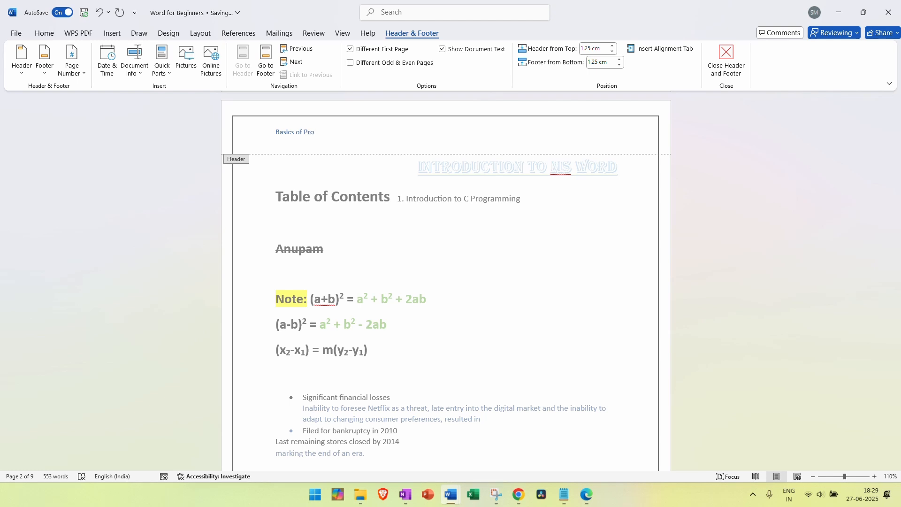
text(gramming)
click(722, 56)
Scroll through the document and reopen page 2's 'Basics of Programming' header for editing
scroll(328, 154, up, 5)
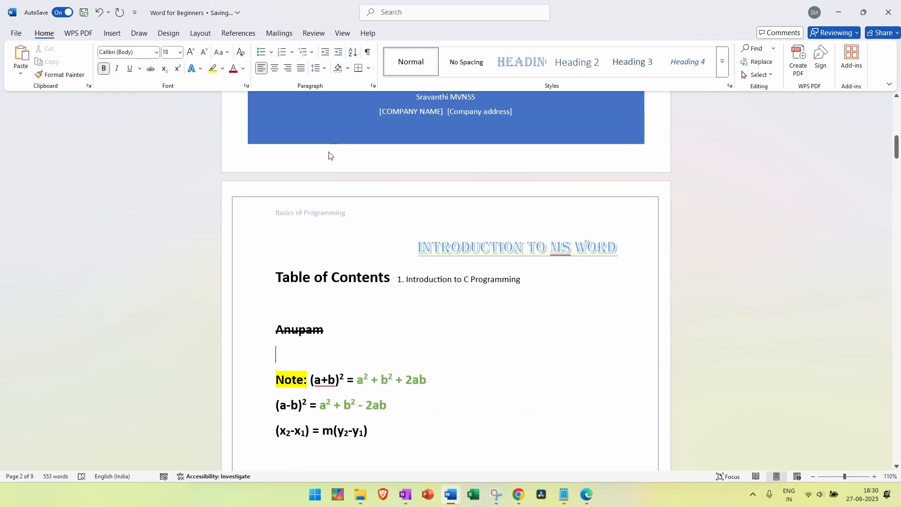
scroll(328, 153, up, 5)
scroll(328, 155, down, 10)
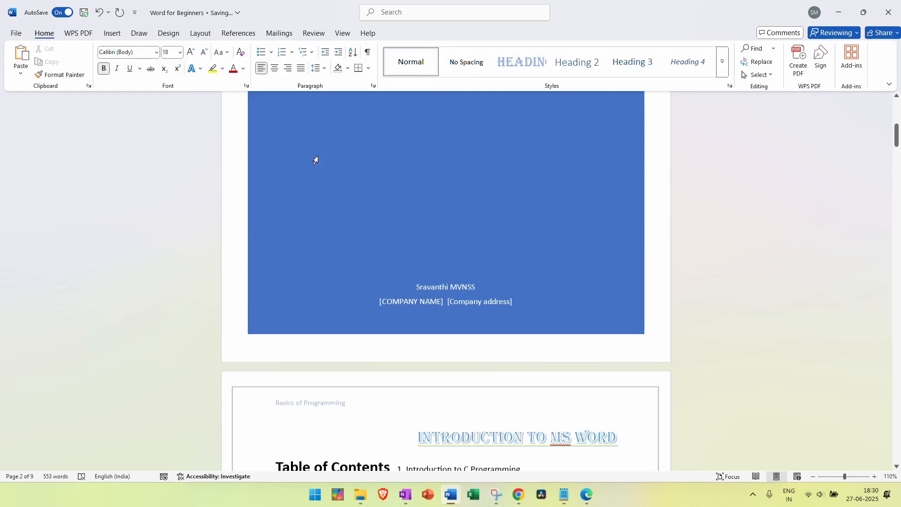
scroll(316, 154, down, 15)
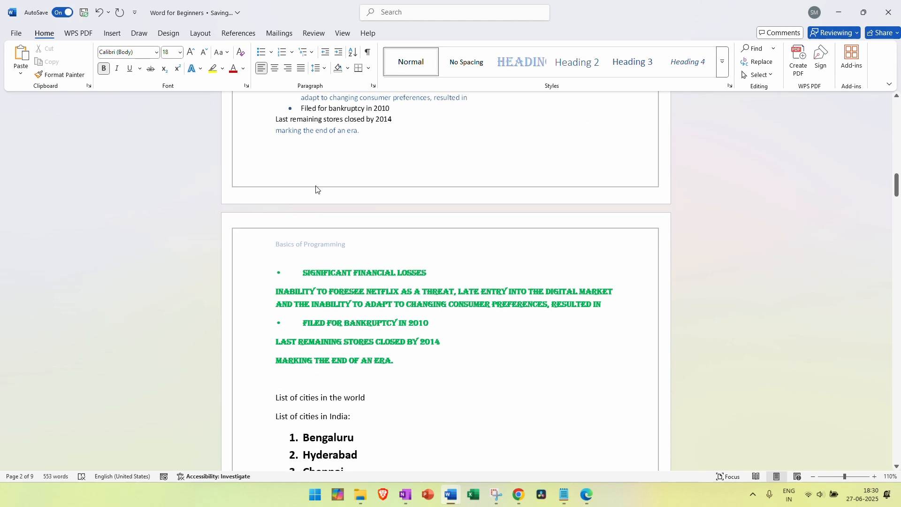
scroll(306, 245, down, 10)
scroll(306, 244, up, 15)
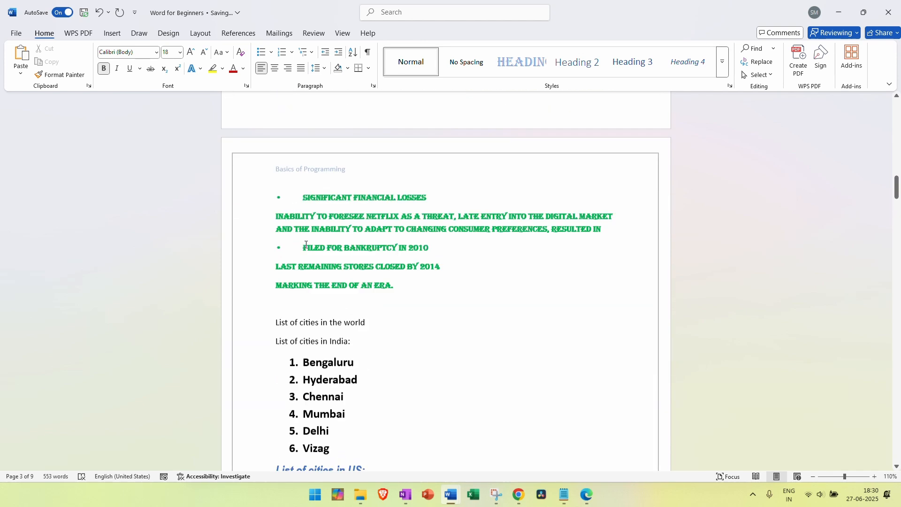
scroll(306, 244, up, 20)
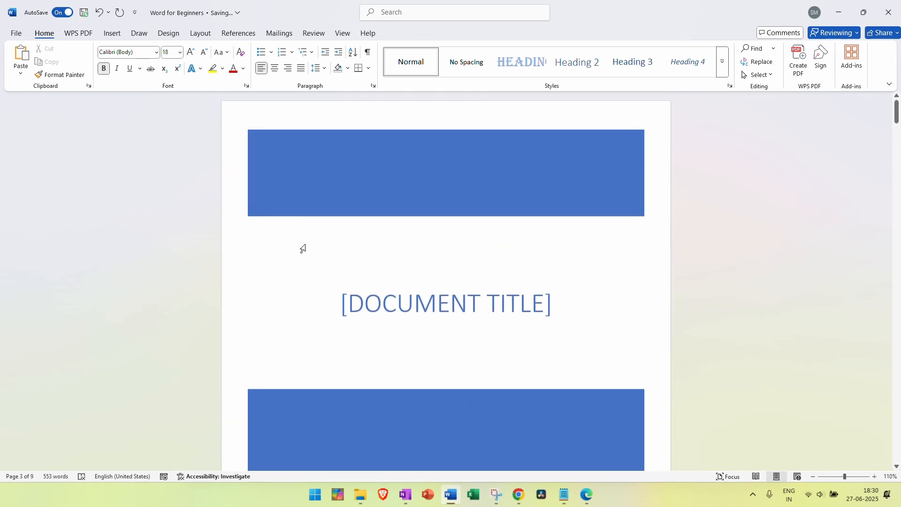
scroll(478, 249, down, 2)
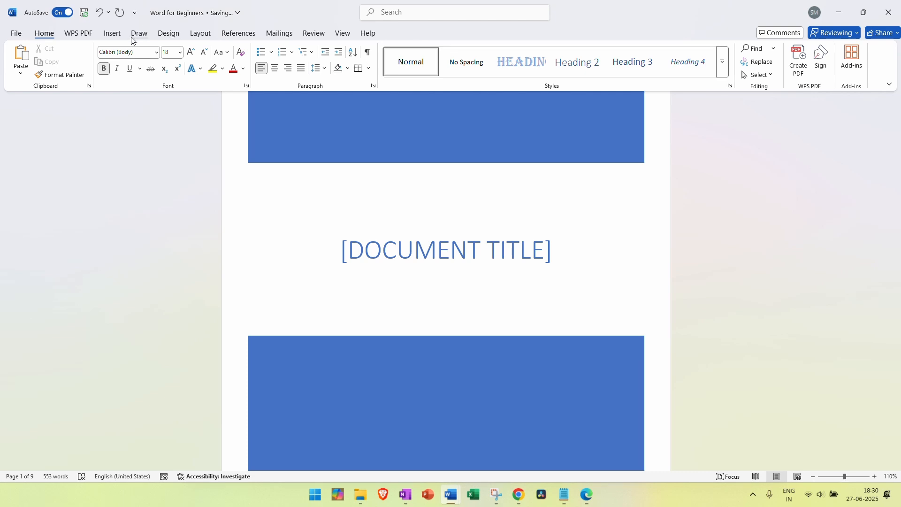
click(112, 32)
scroll(502, 181, down, 8)
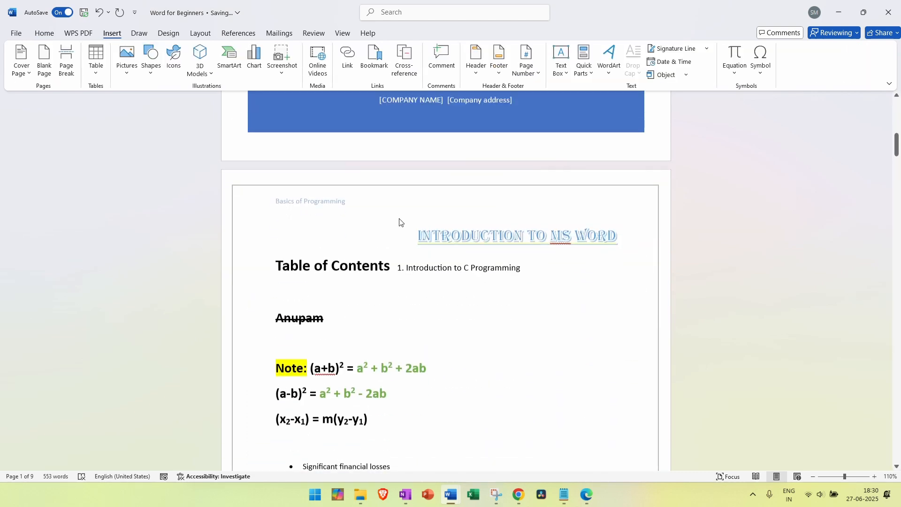
scroll(399, 224, up, 3)
double_click(280, 324)
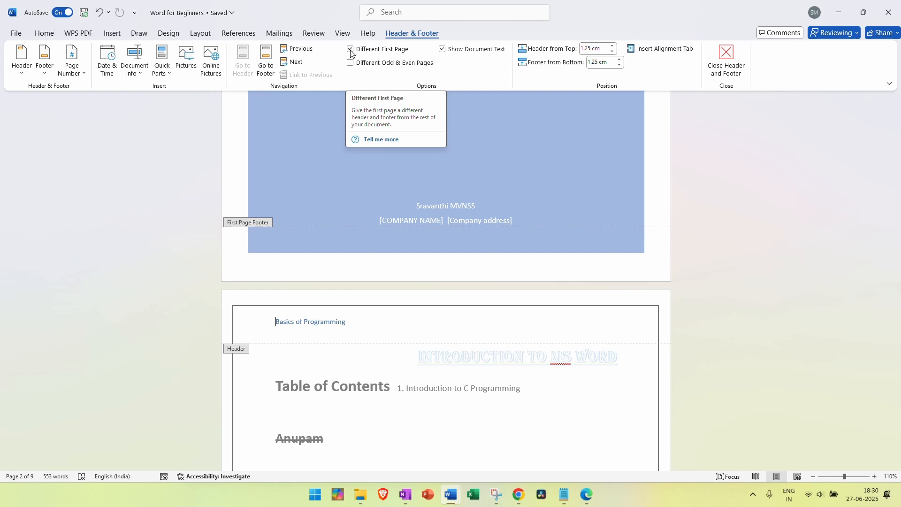
scroll(618, 180, up, 5)
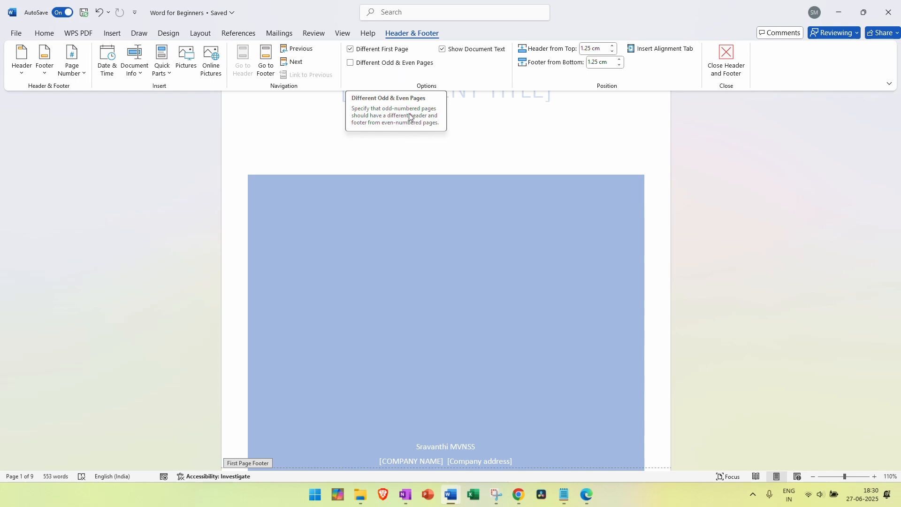
scroll(647, 163, up, 5)
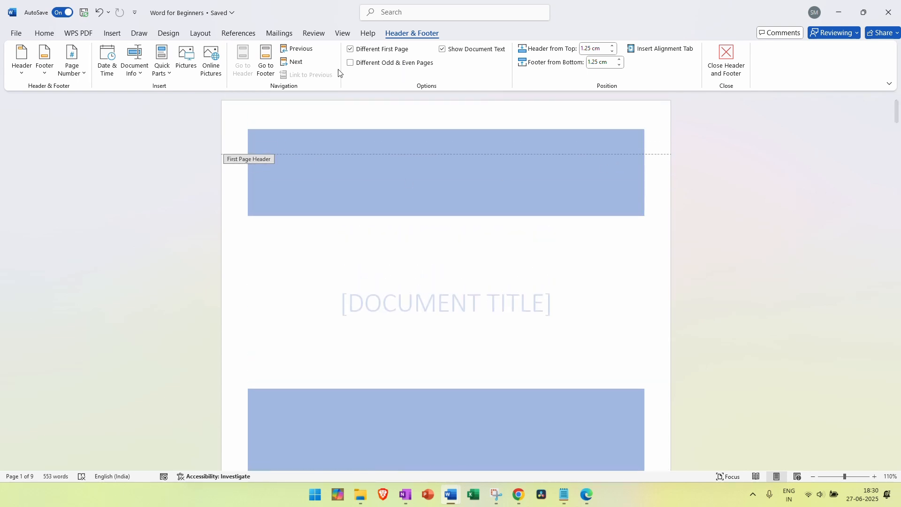
click(350, 50)
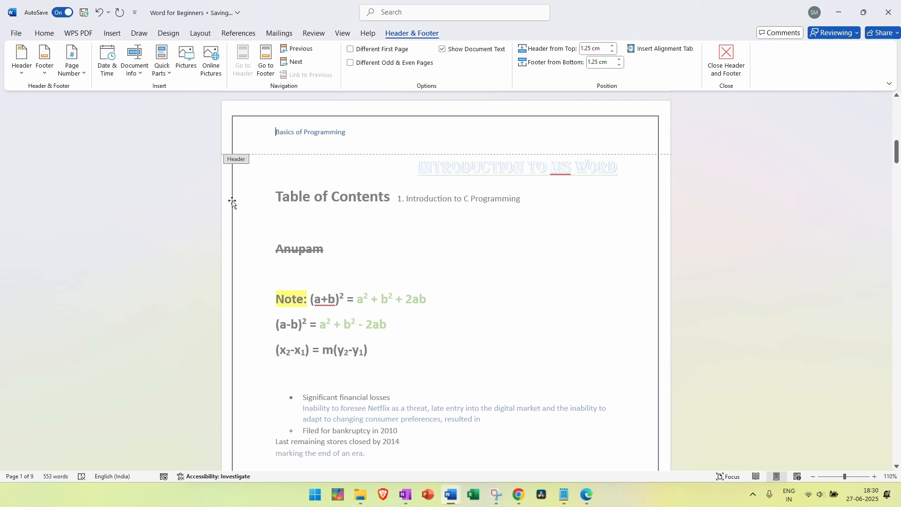
scroll(319, 162, up, 10)
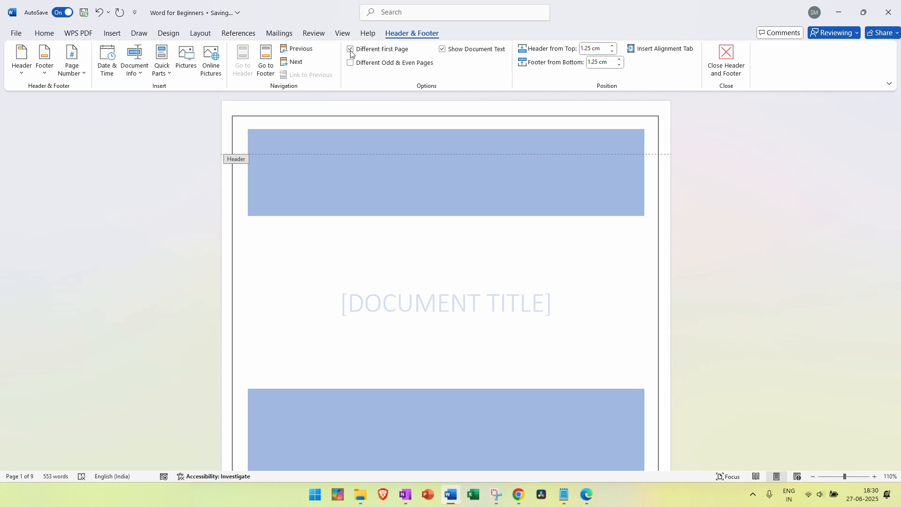
scroll(348, 141, up, 12)
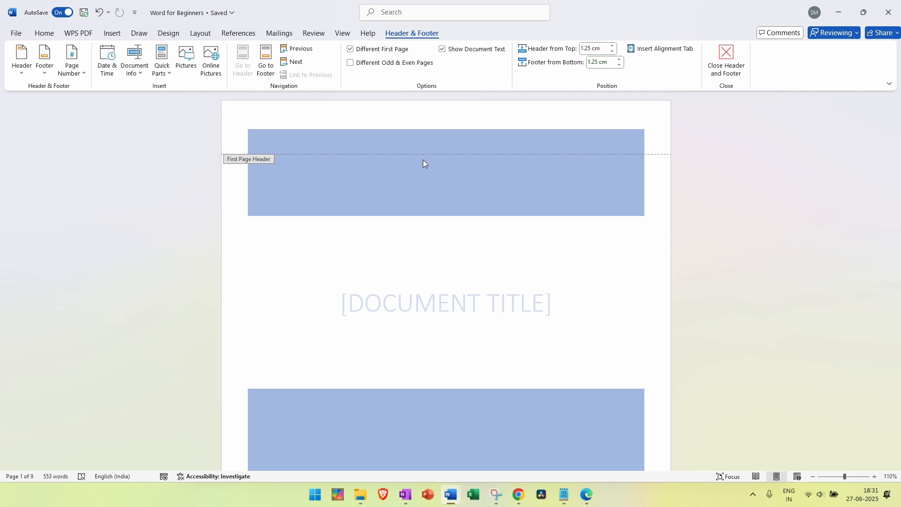
Turn on Different Odd & Even Pages and begin typing 'How are you doing' in page 3's Even Page Header
click(351, 64)
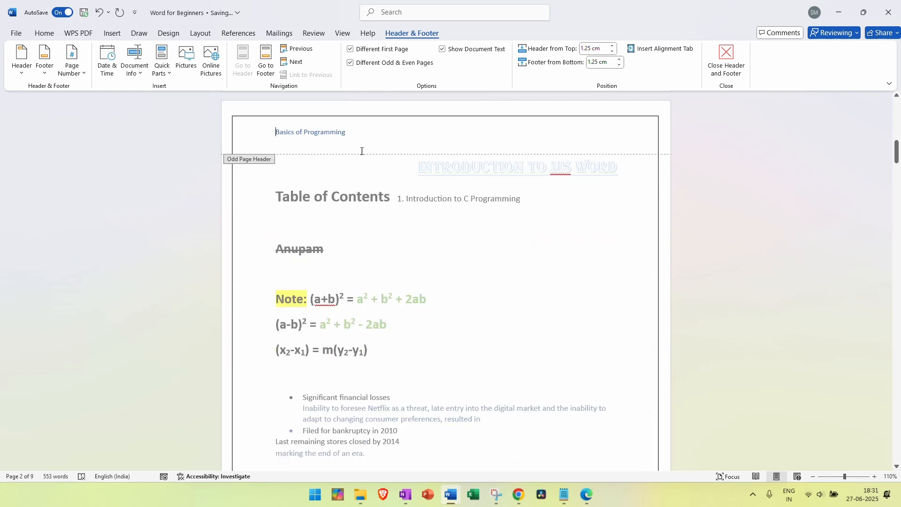
scroll(331, 168, down, 9)
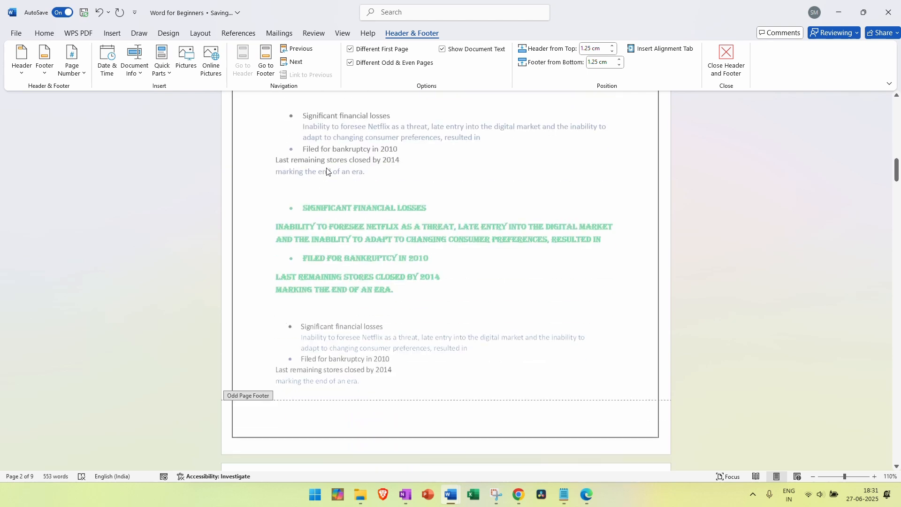
scroll(326, 171, down, 1)
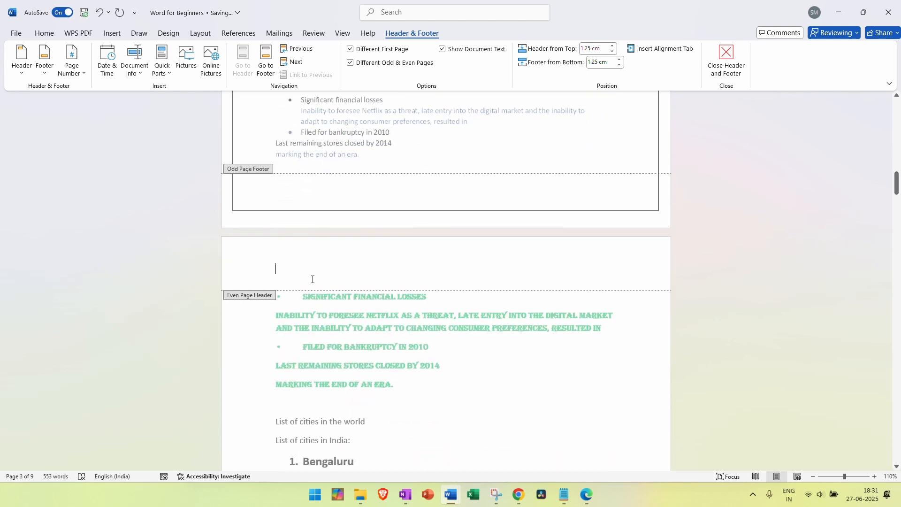
text(H)
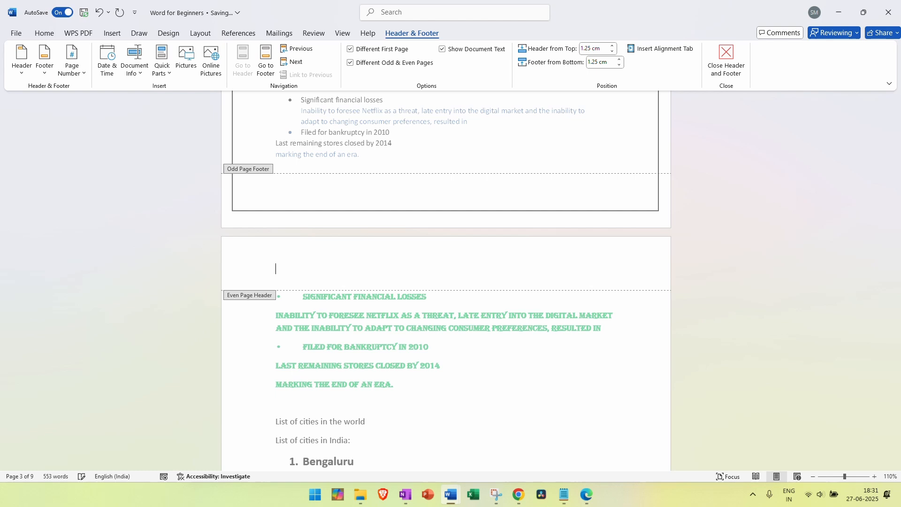
text(How are you doing)
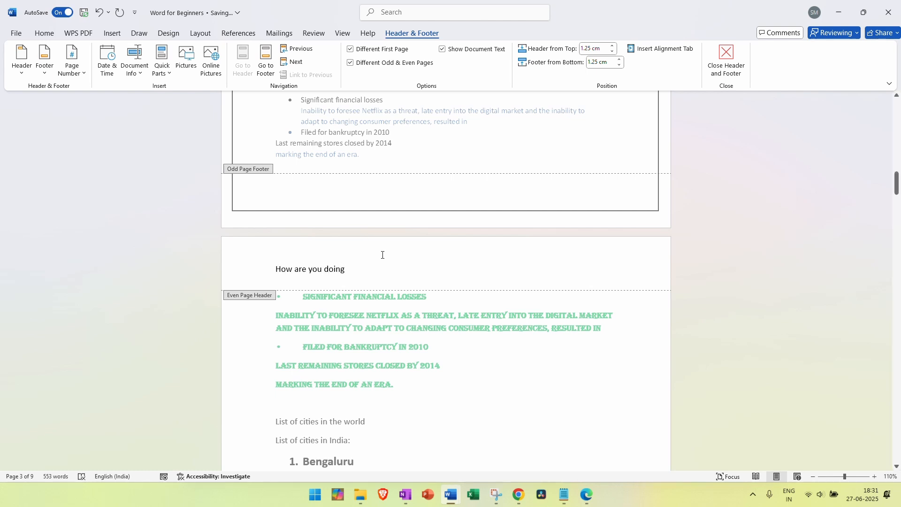
Scroll between pages 2 and 3 to review the headers with Different Odd & Even Pages off
scroll(366, 323, down, 8)
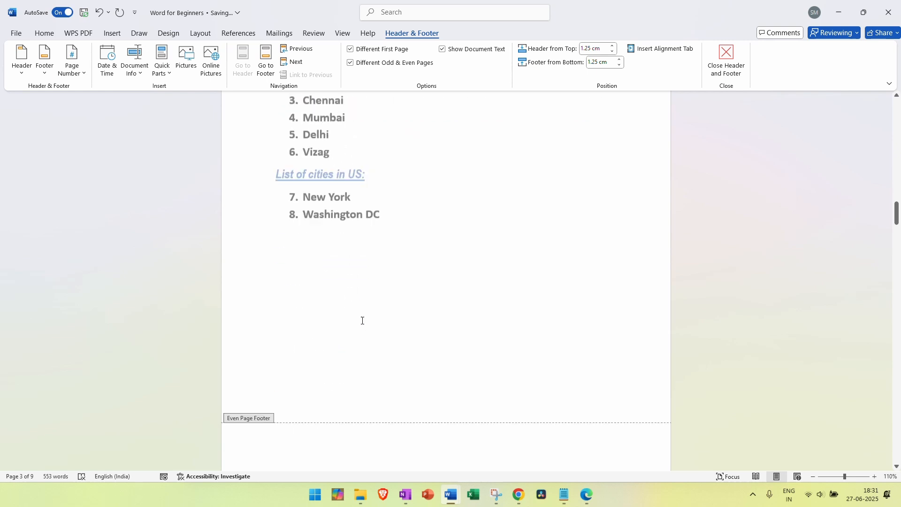
scroll(362, 320, up, 6)
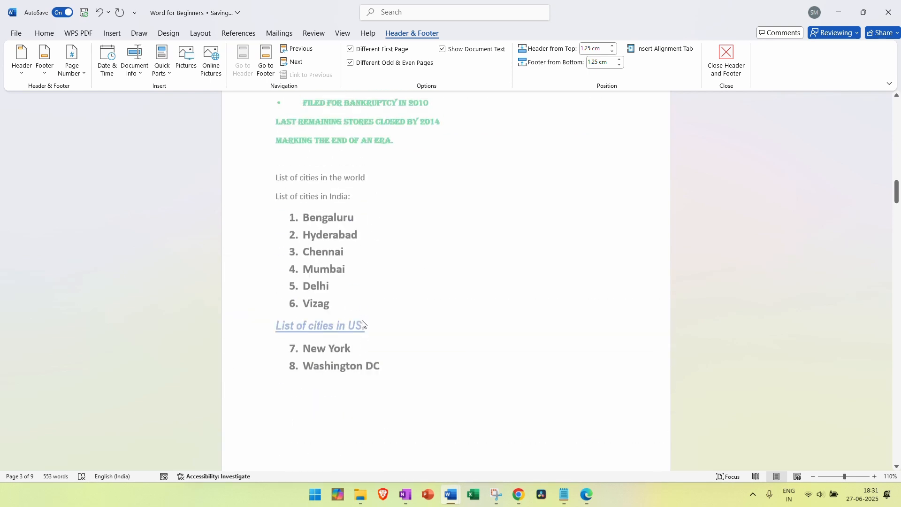
scroll(358, 324, down, 8)
scroll(312, 304, down, 1)
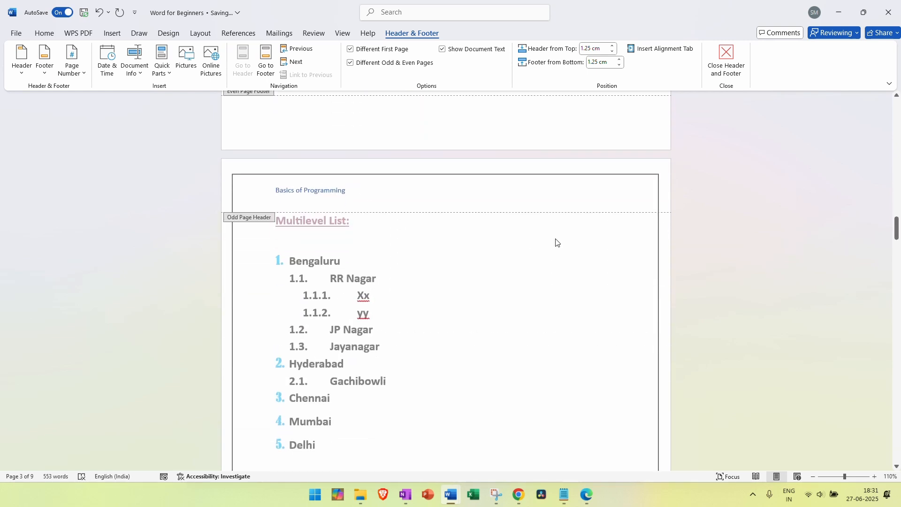
scroll(557, 241, up, 19)
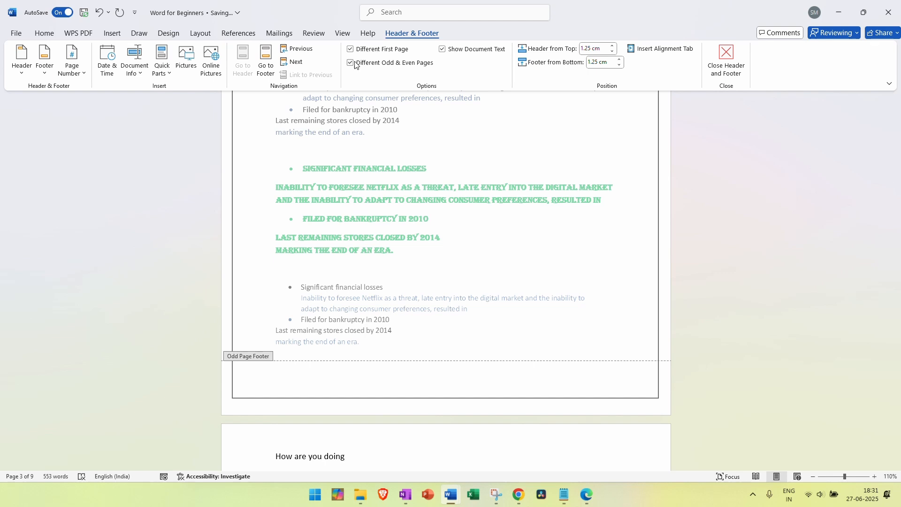
scroll(520, 172, up, 8)
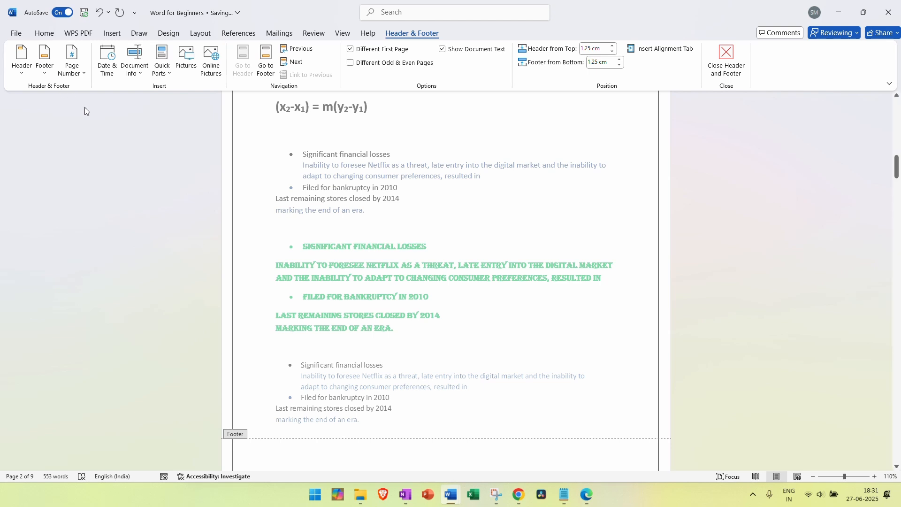
Insert the Blank (Three Columns) design from Word's built-in footer gallery
scroll(141, 138, up, 15)
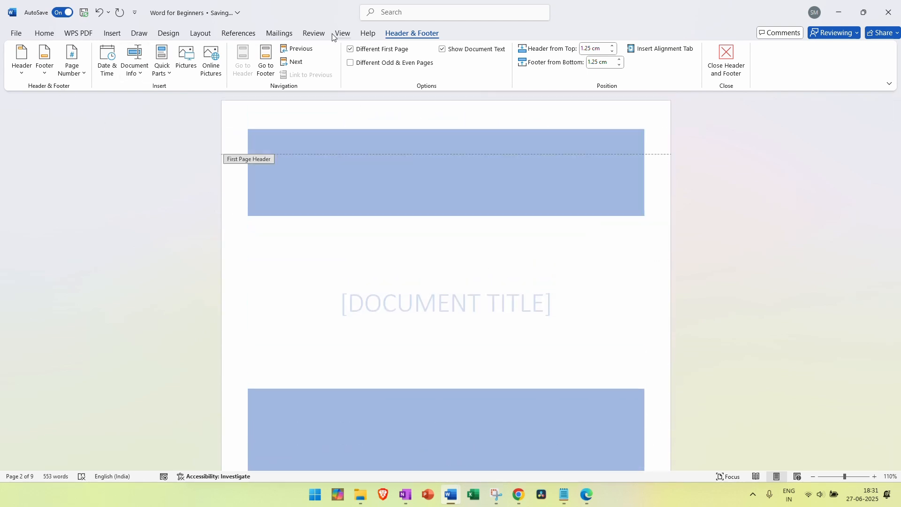
click(112, 37)
click(499, 75)
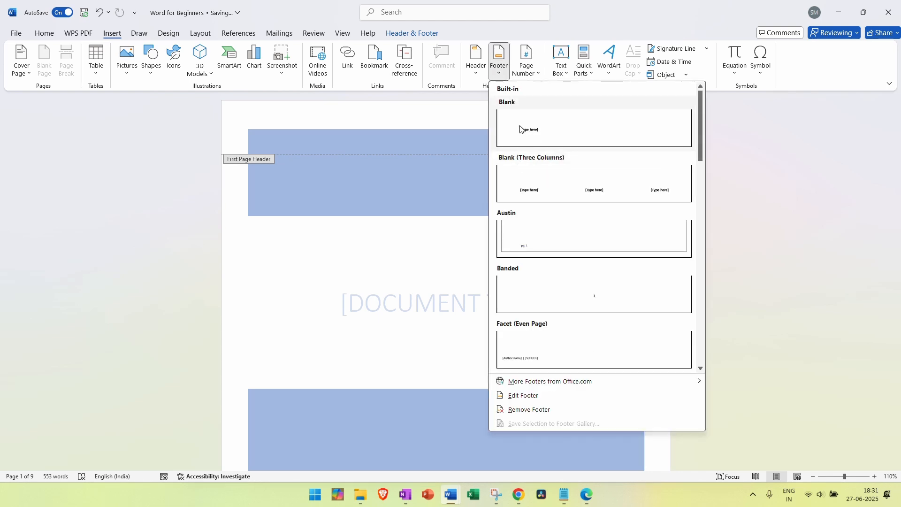
scroll(519, 258, down, 10)
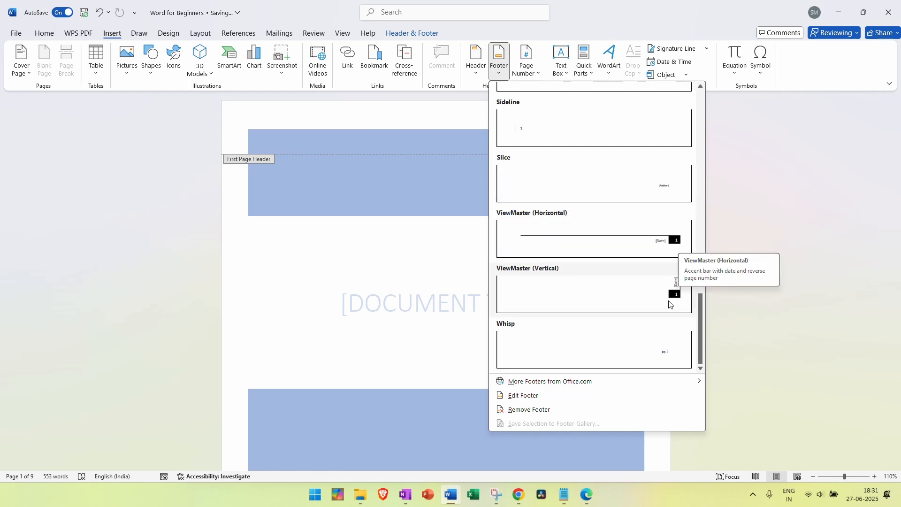
scroll(657, 290, up, 10)
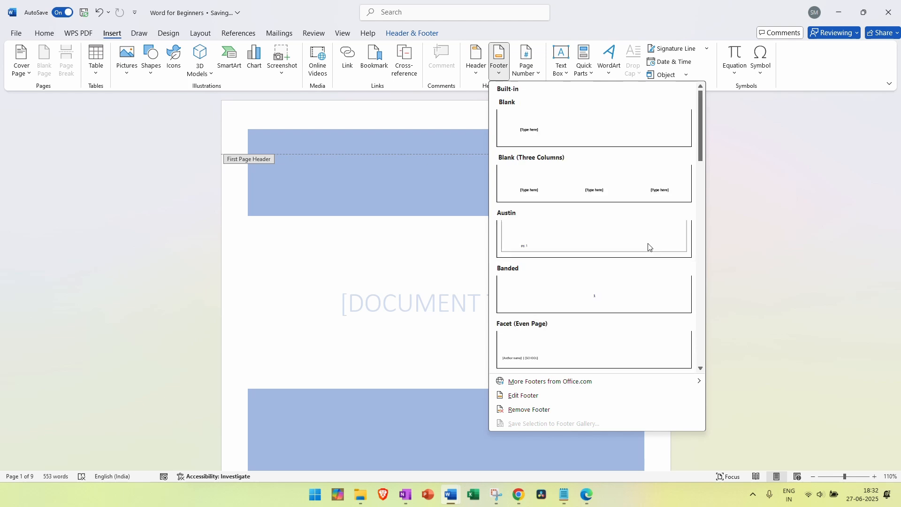
click(548, 190)
Delete the middle [Type here] placeholder from the footer
scroll(708, 213, down, 5)
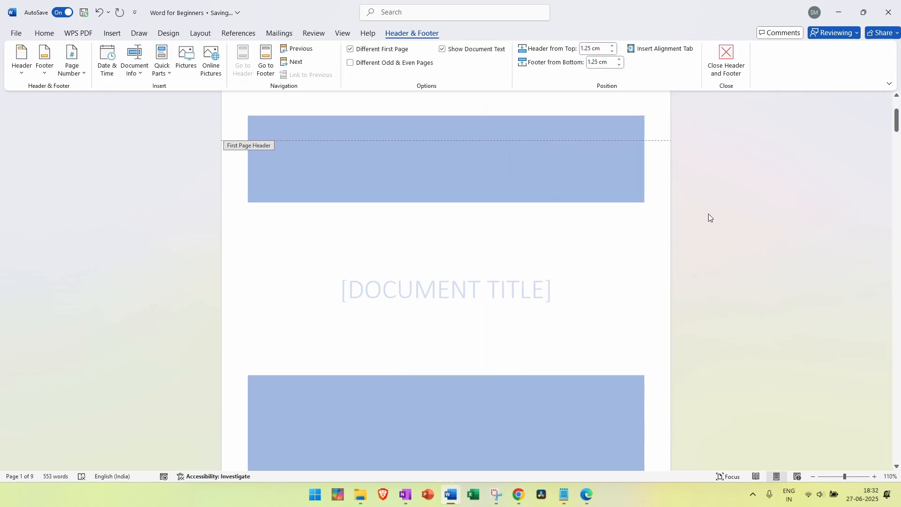
scroll(708, 214, down, 15)
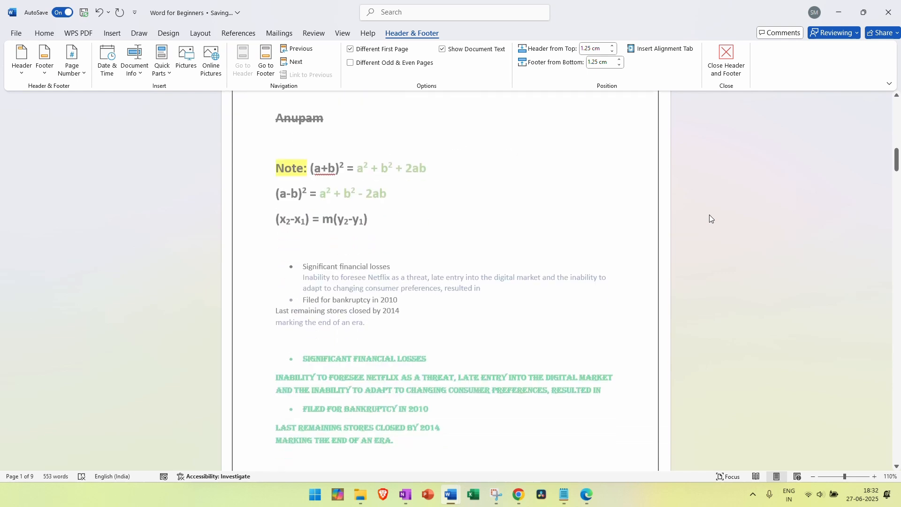
scroll(709, 215, down, 2)
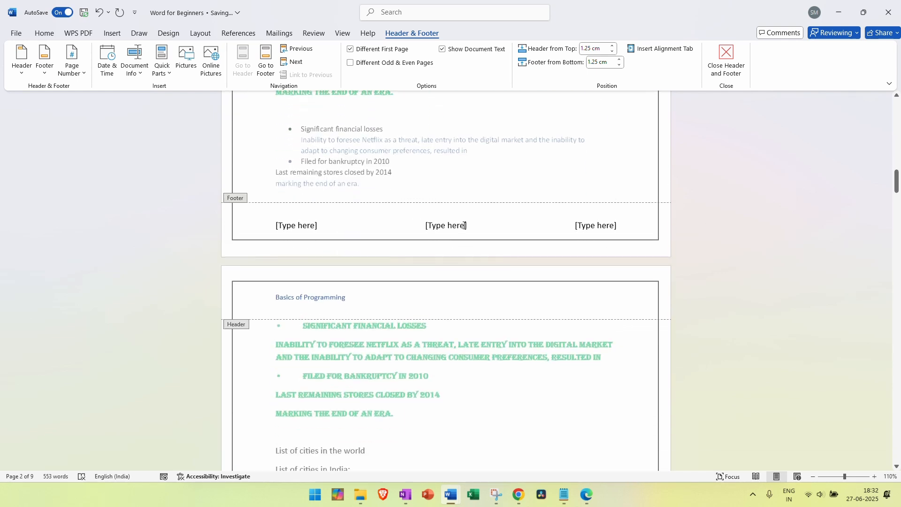
click(432, 227)
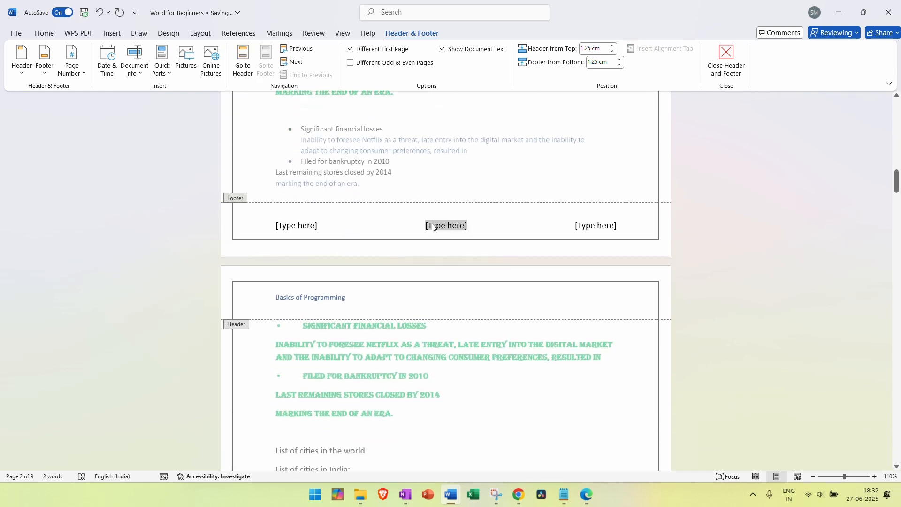
key(Delete)
Select the right footer placeholder and type 1 into it
scroll(534, 249, down, 15)
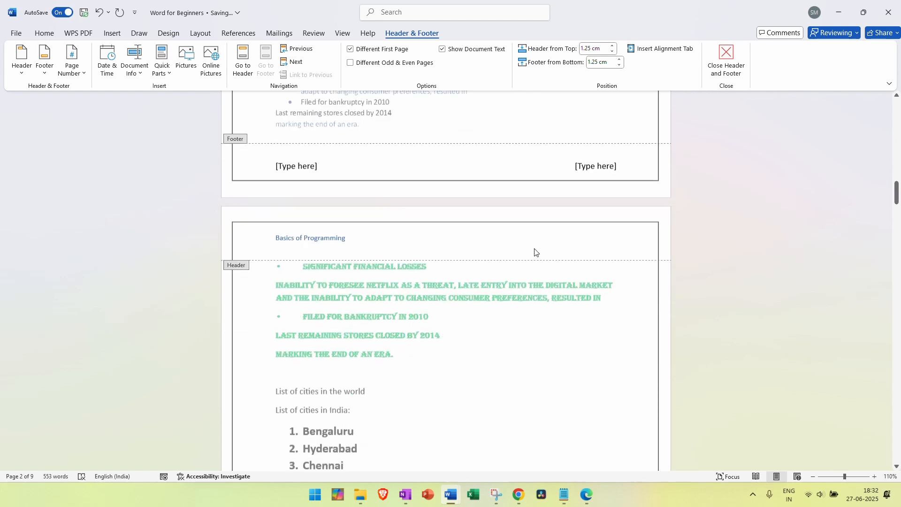
scroll(448, 232, down, 10)
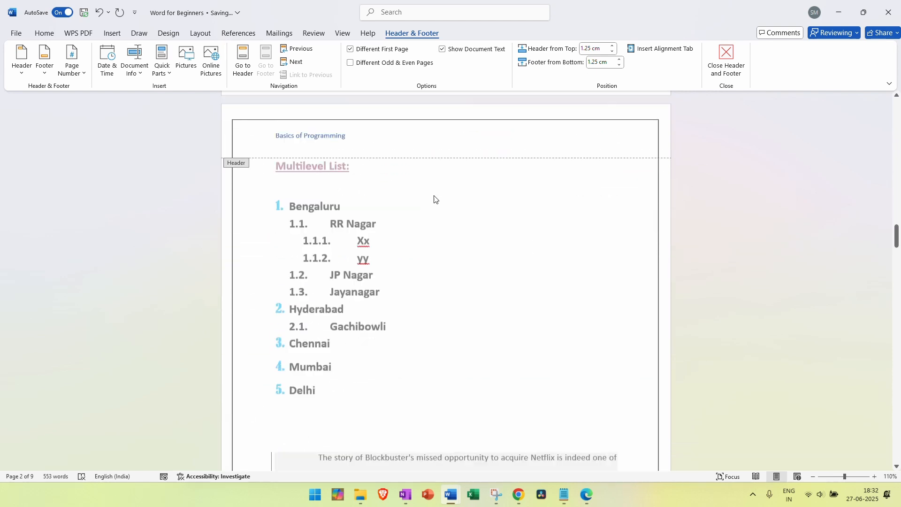
scroll(434, 199, up, 10)
scroll(434, 200, up, 9)
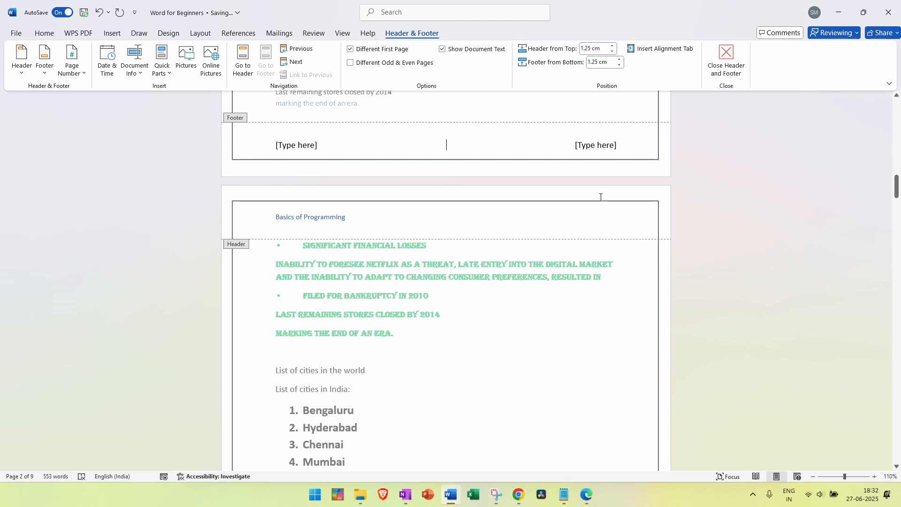
scroll(601, 197, up, 3)
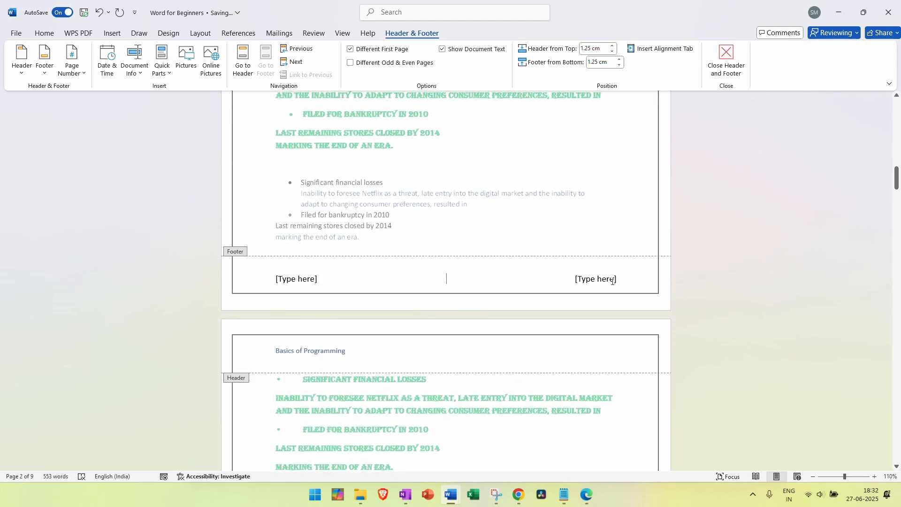
click(616, 282)
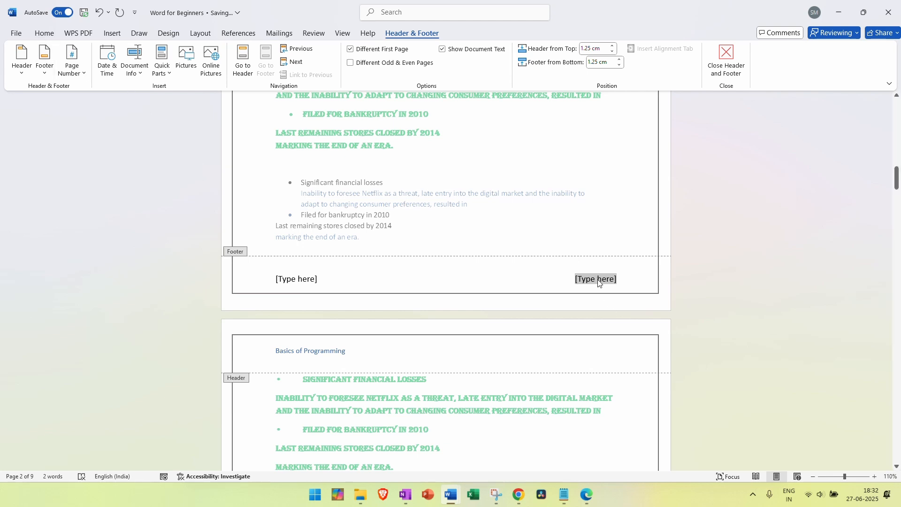
text(1)
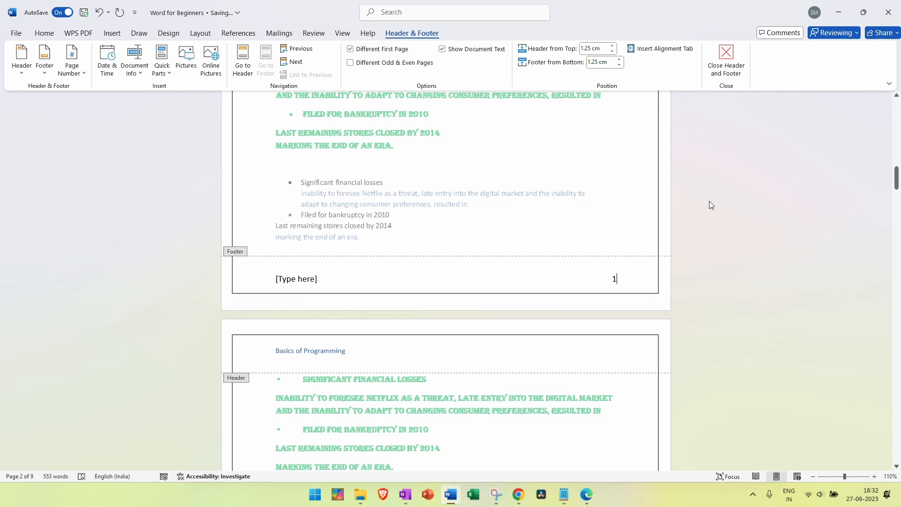
scroll(700, 260, down, 10)
scroll(699, 260, down, 15)
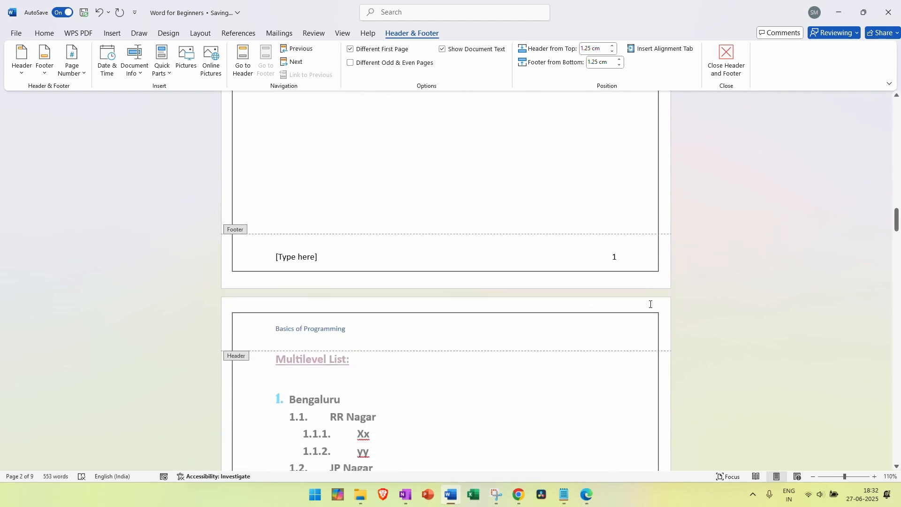
scroll(651, 308, up, 15)
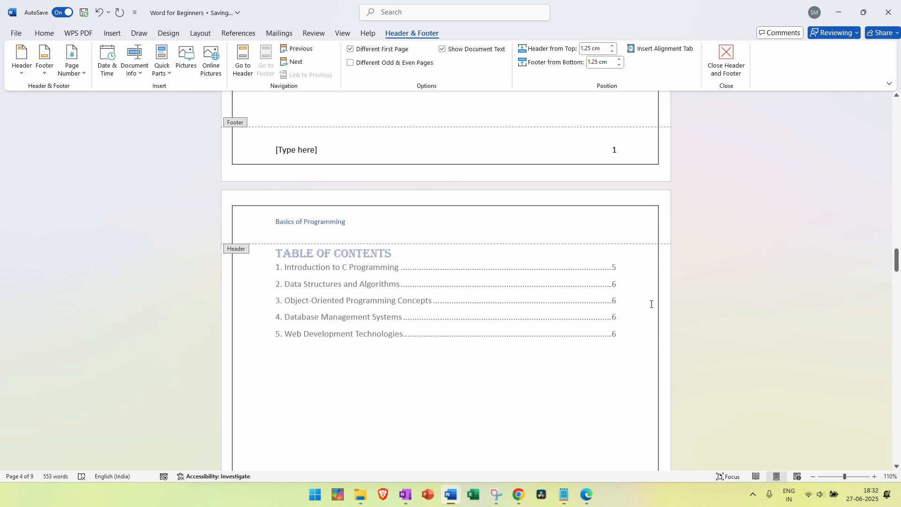
scroll(651, 307, up, 3)
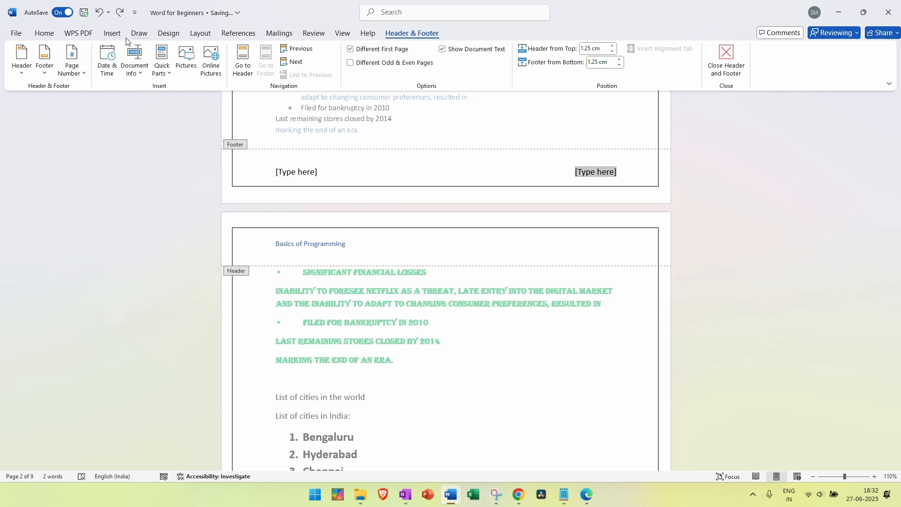
Insert an Accent Bar 2 page number at the current position, showing 'Page | 1'
click(114, 33)
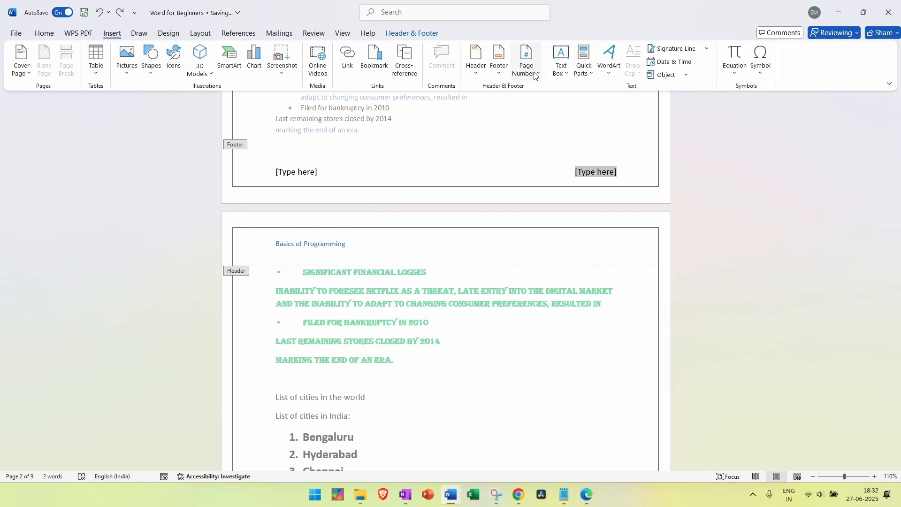
click(412, 34)
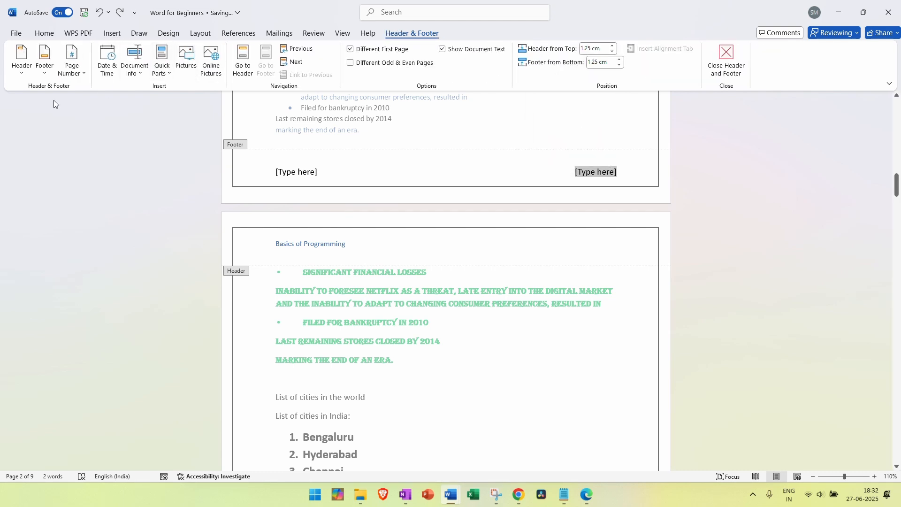
click(71, 68)
mouse_move(95, 111)
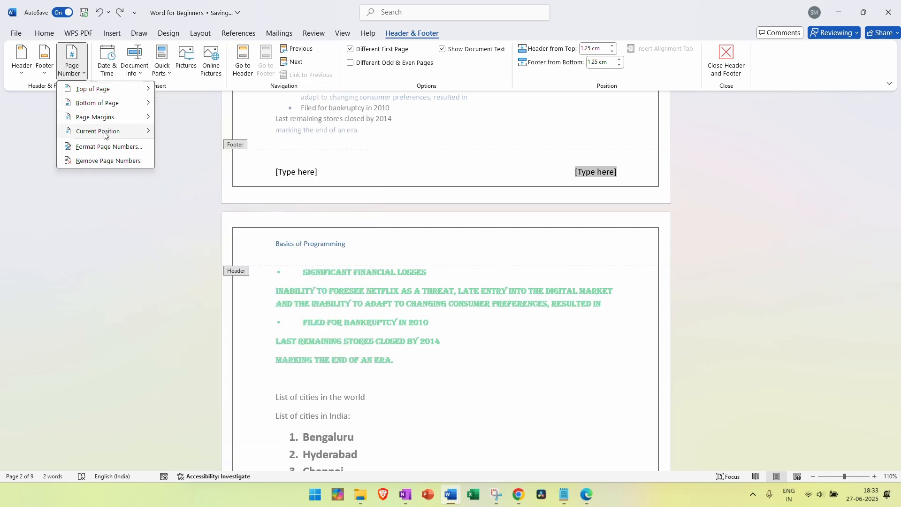
mouse_move(104, 134)
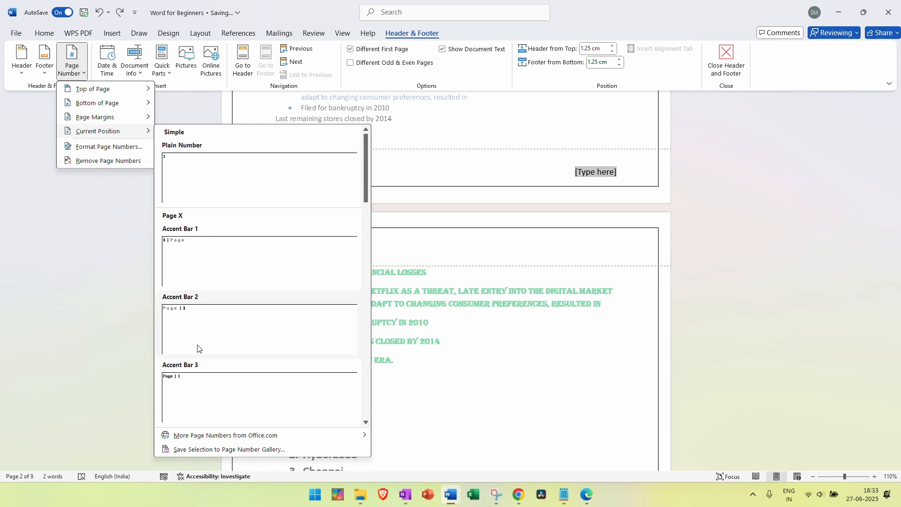
click(193, 326)
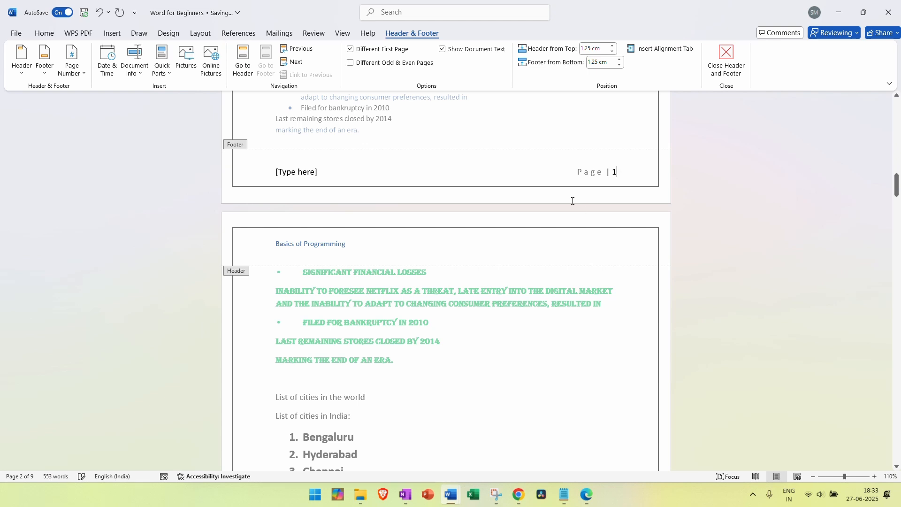
Replace the left footer placeholder with the date in 27-06-2025 format
click(305, 171)
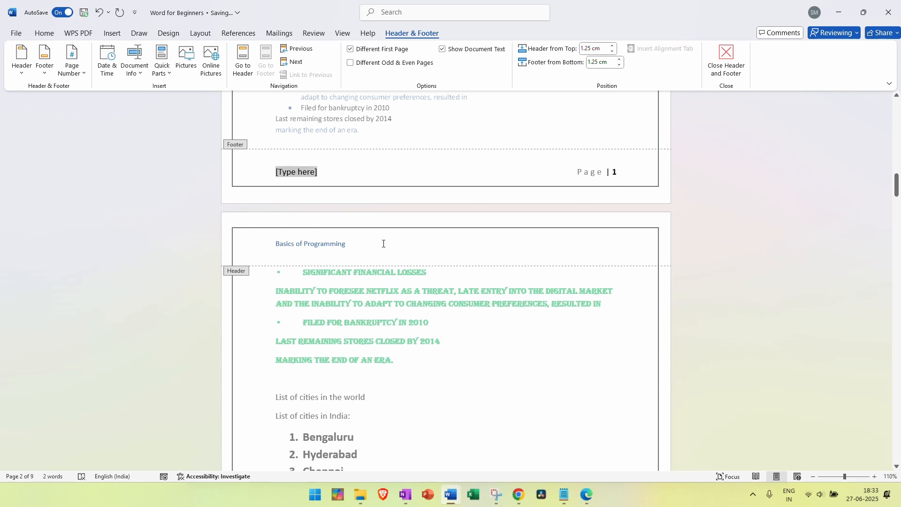
click(107, 62)
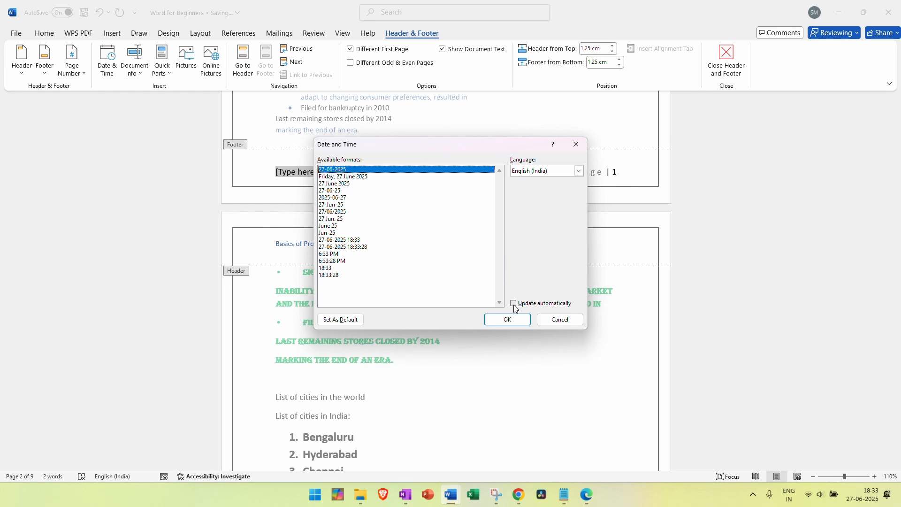
click(513, 320)
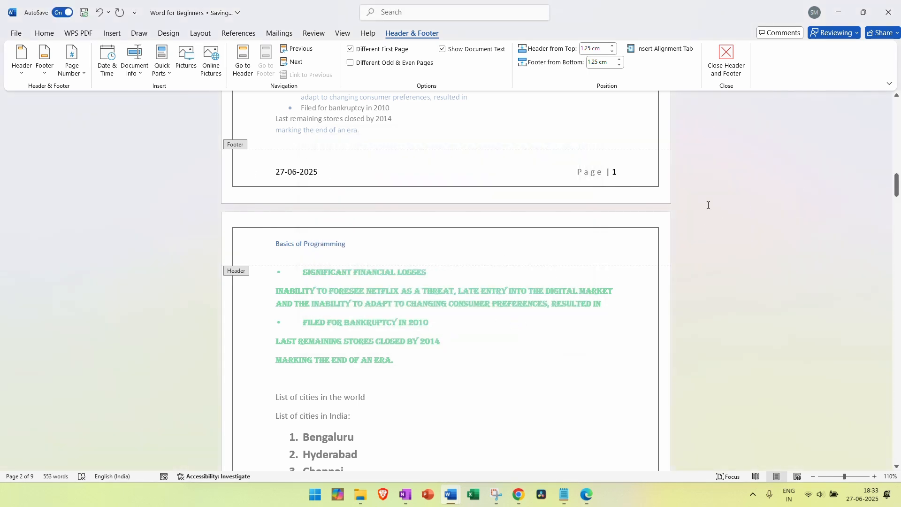
scroll(707, 204, down, 10)
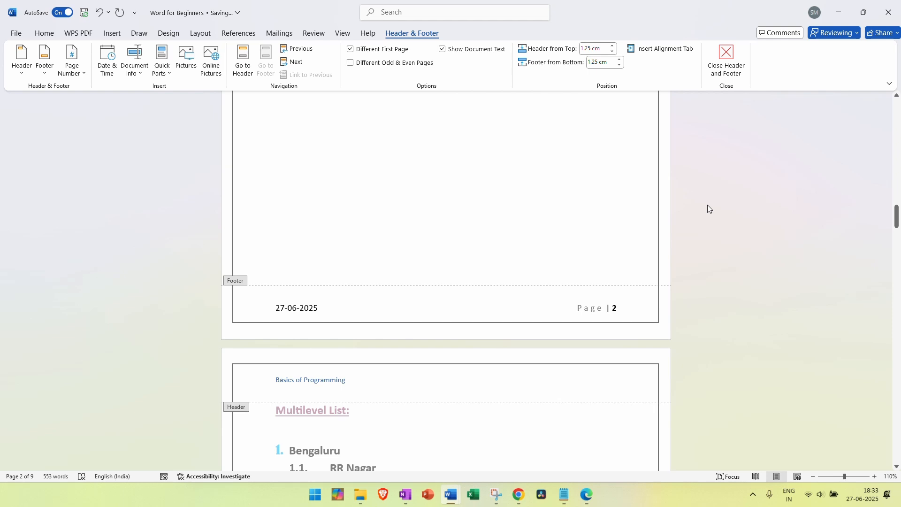
Take a screen snip with Win+Shift+S, then close the Header and Footer tools
scroll(708, 206, up, 10)
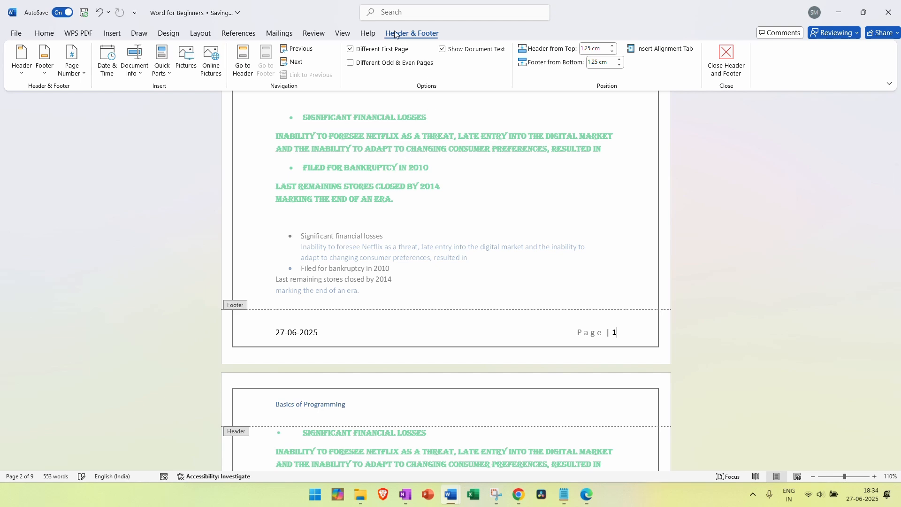
key(super+shift+s)
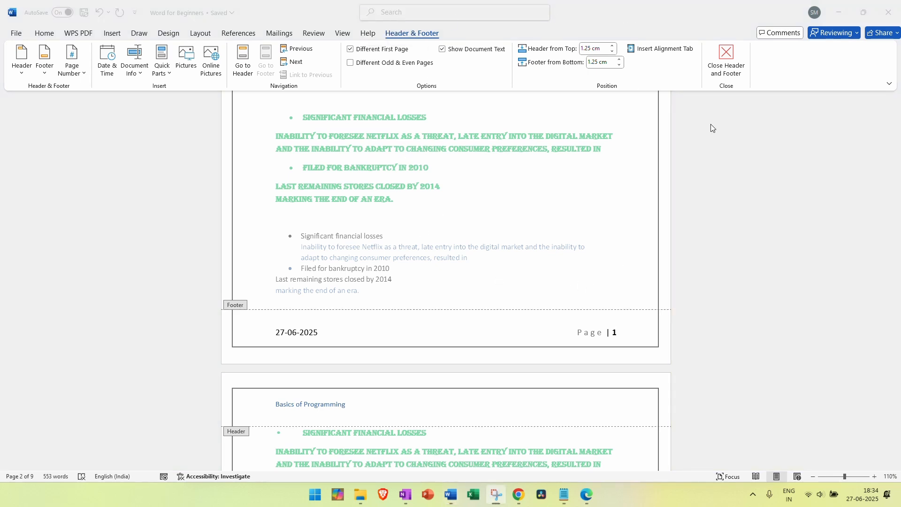
click(730, 56)
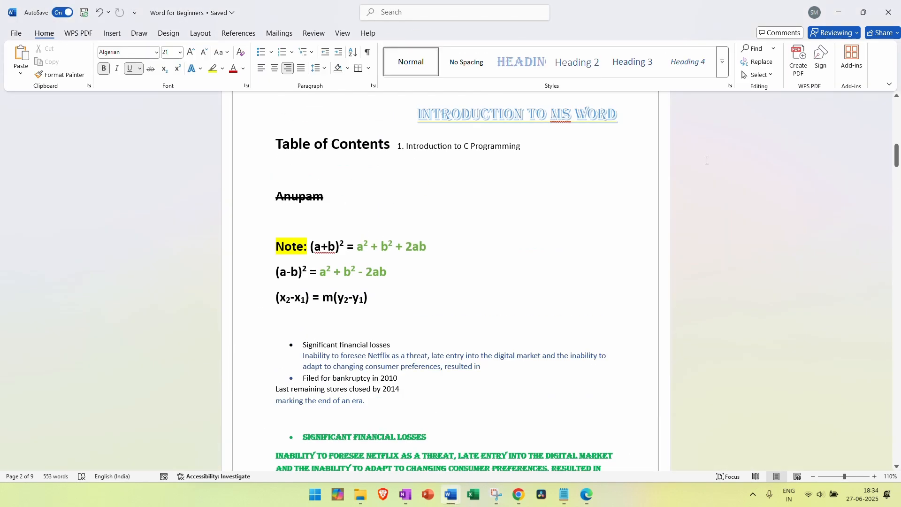
Enter editing of page 4's 'Basics of Programming' header and open the built-in header gallery
scroll(707, 160, up, 3)
scroll(707, 160, down, 10)
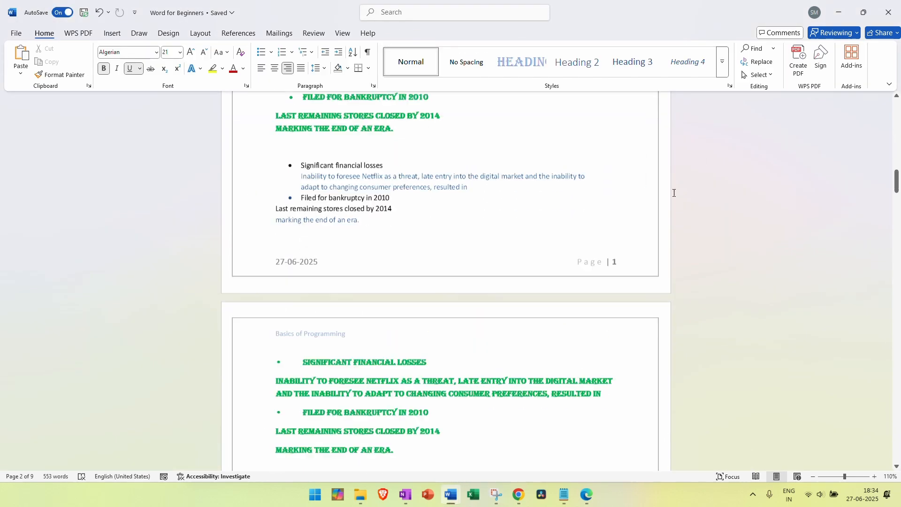
scroll(671, 193, down, 8)
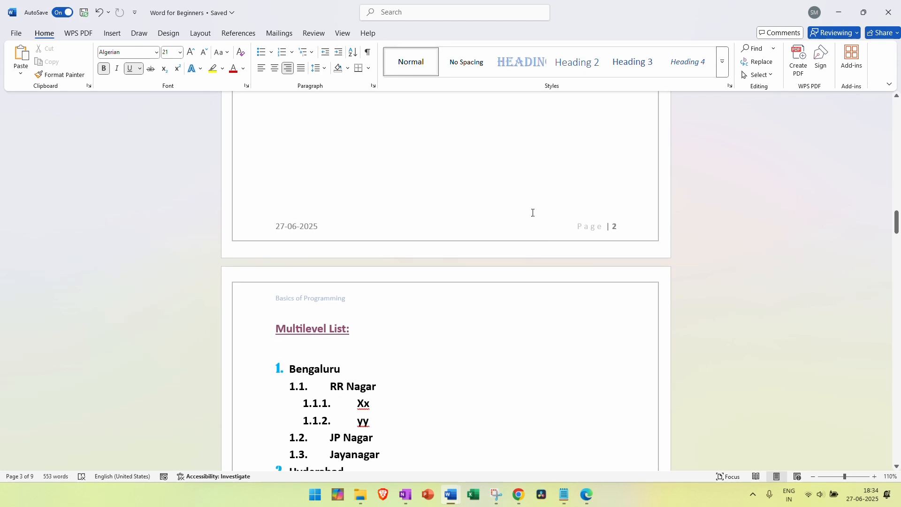
scroll(623, 222, down, 3)
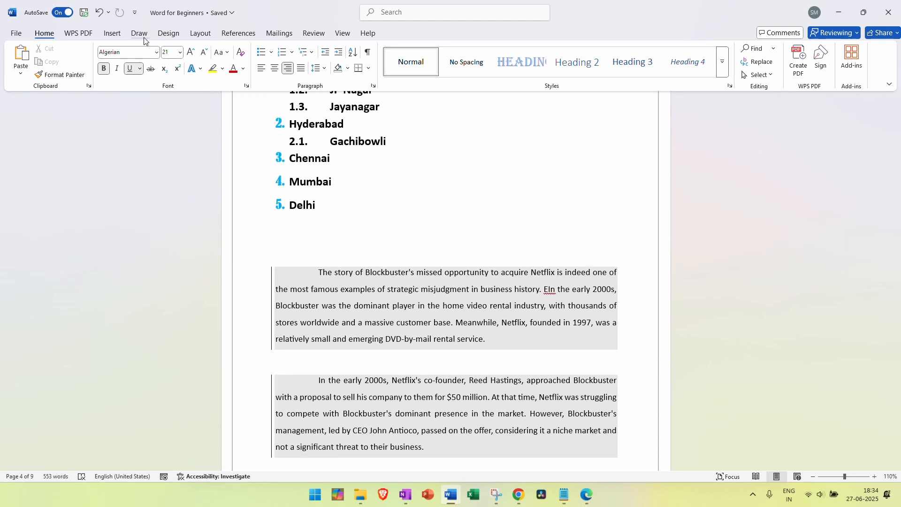
click(115, 36)
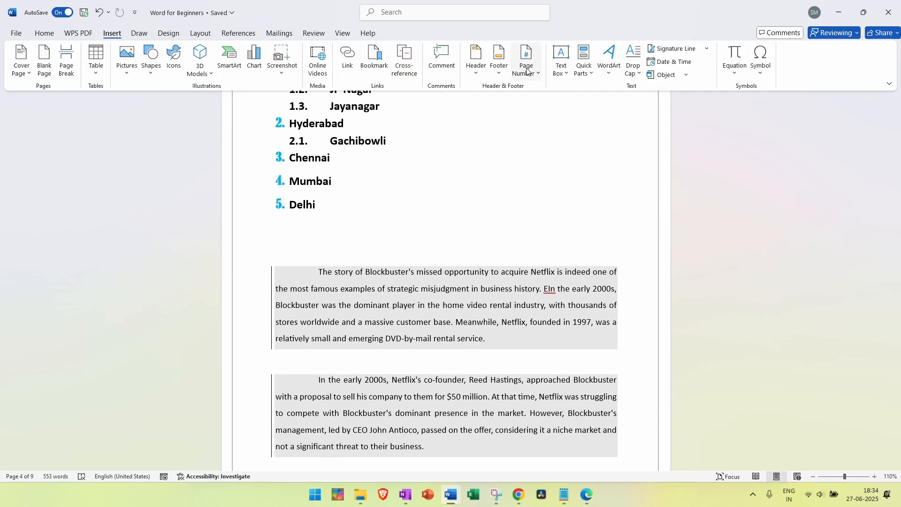
scroll(611, 177, down, 2)
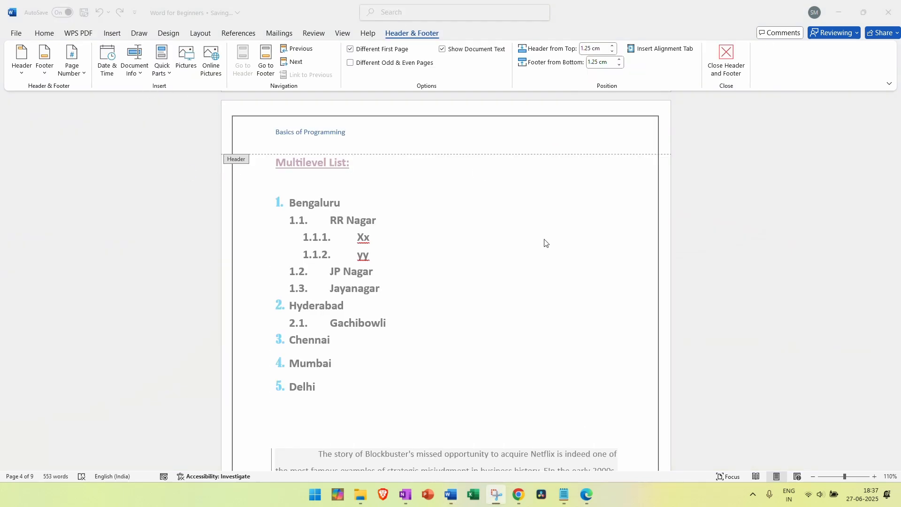
click(239, 219)
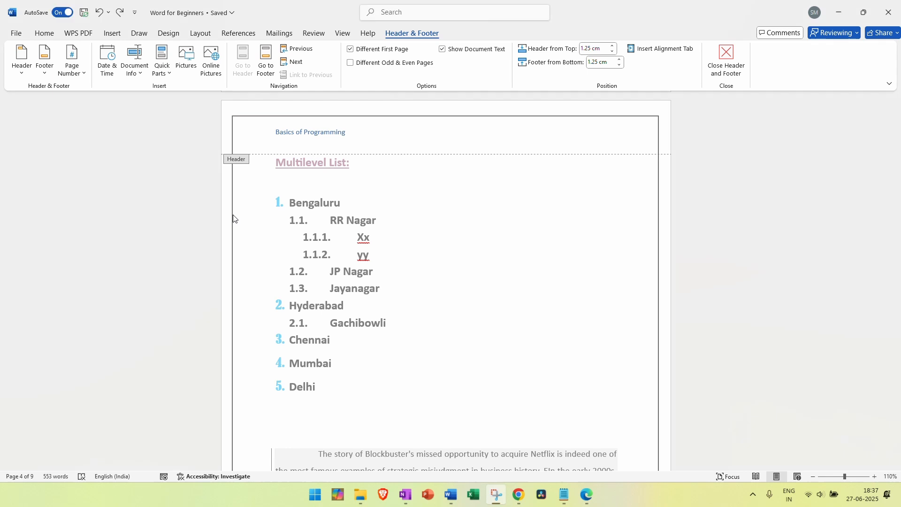
click(655, 236)
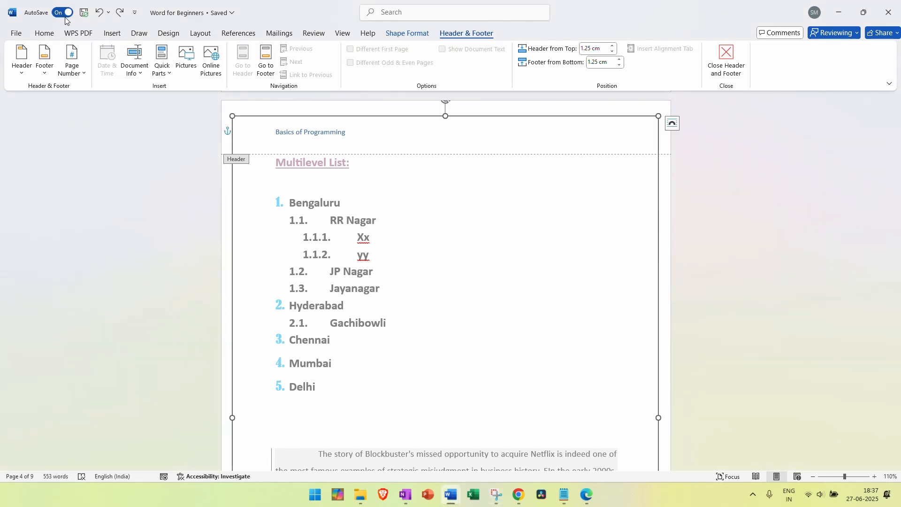
click(113, 33)
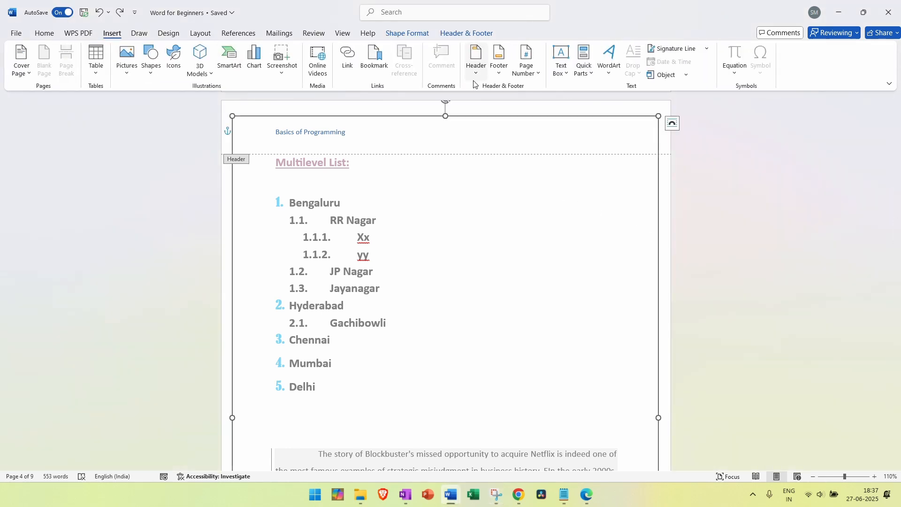
click(476, 60)
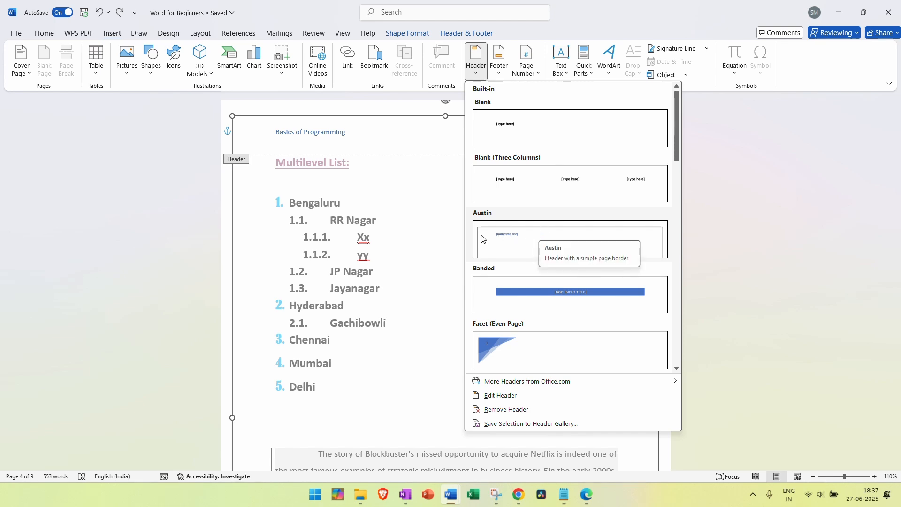
Apply the Blank (Three Columns) header with three [Type here] placeholders, then close header editing
click(503, 180)
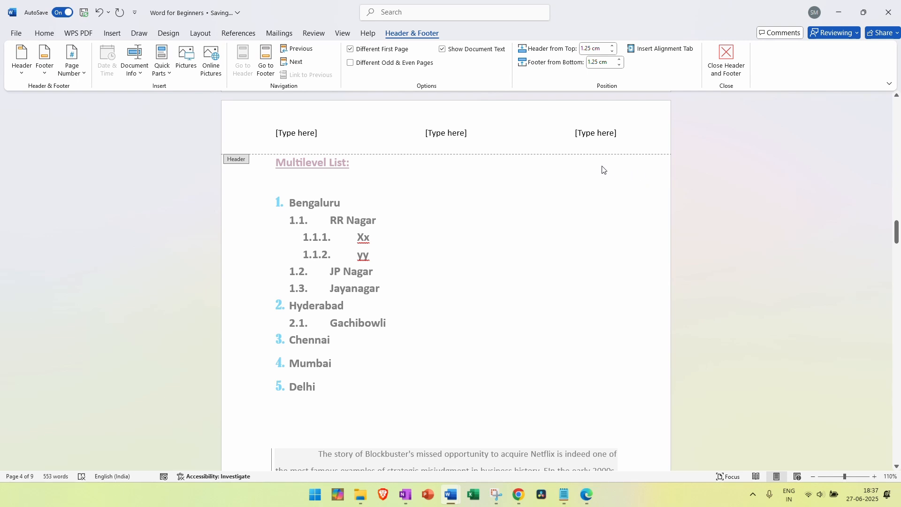
click(721, 70)
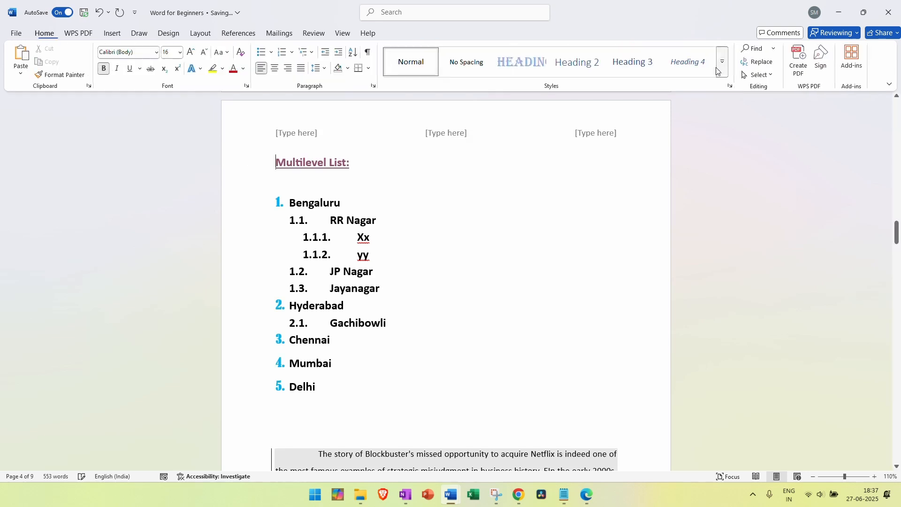
click(113, 33)
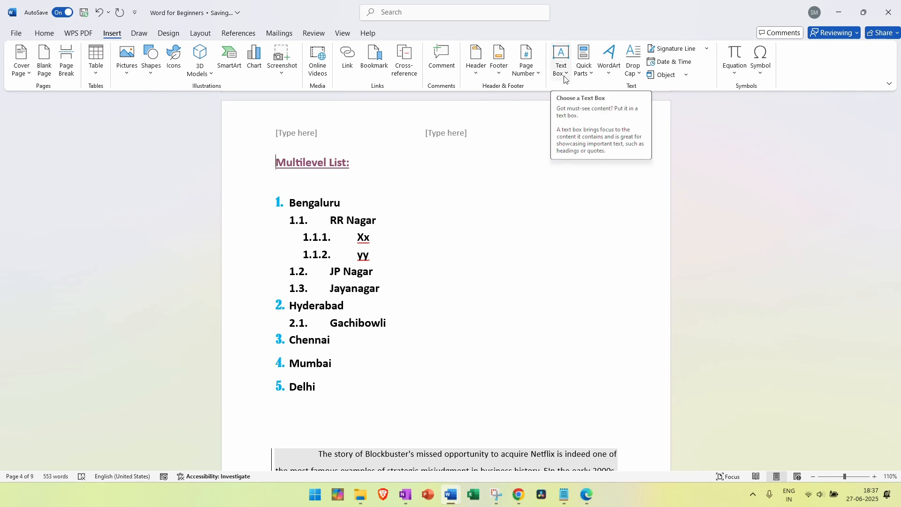
scroll(534, 170, up, 4)
scroll(534, 169, up, 20)
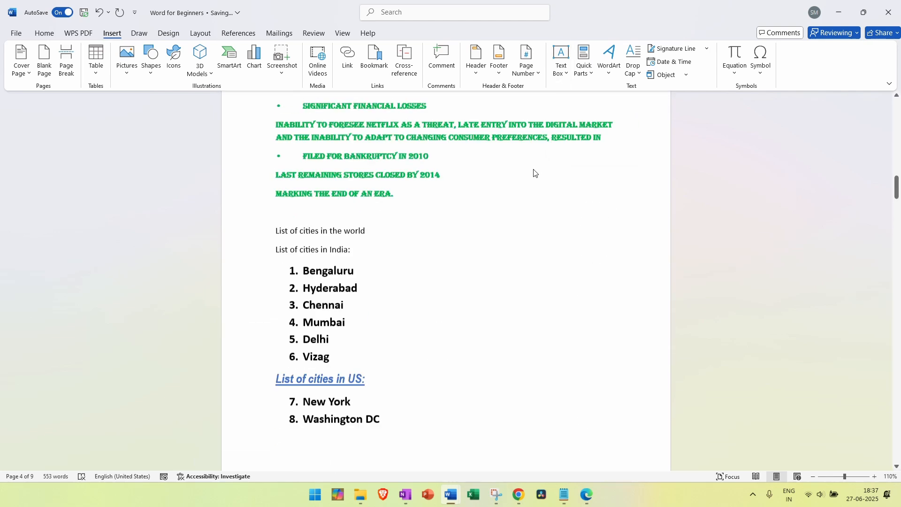
scroll(534, 169, down, 2)
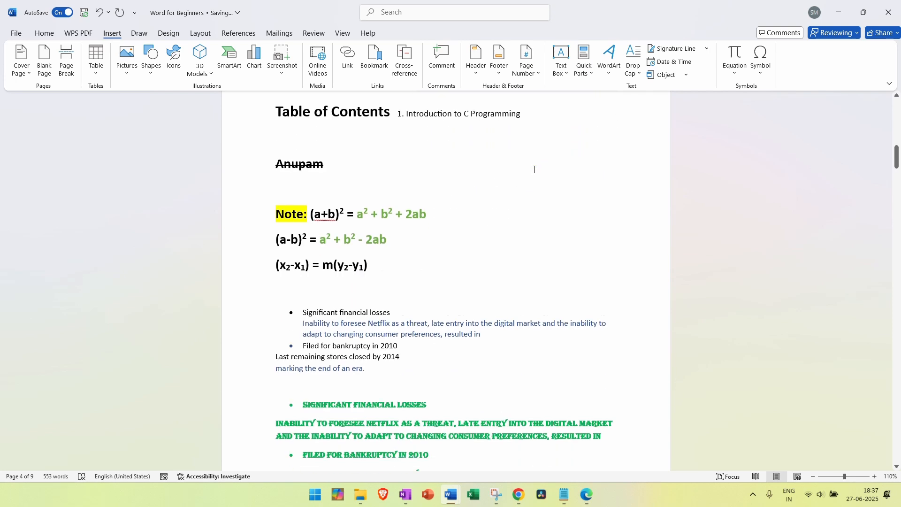
click(562, 71)
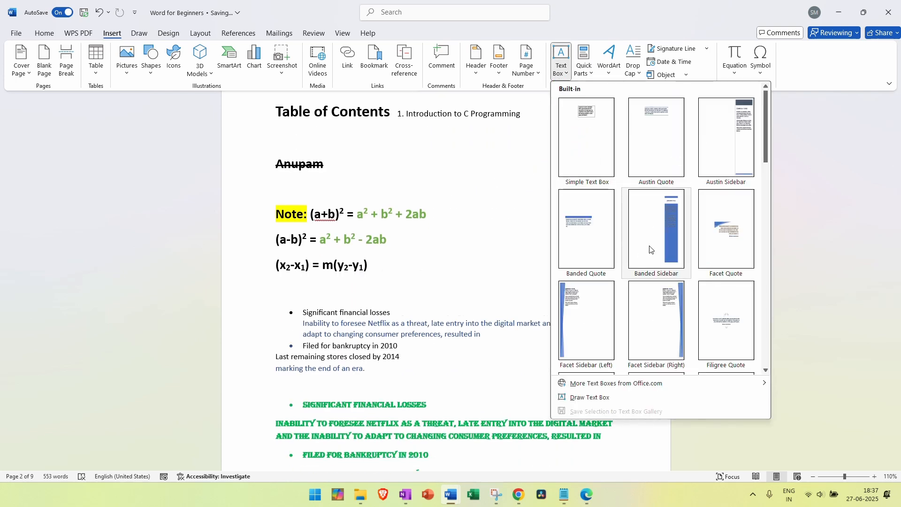
scroll(640, 246, down, 10)
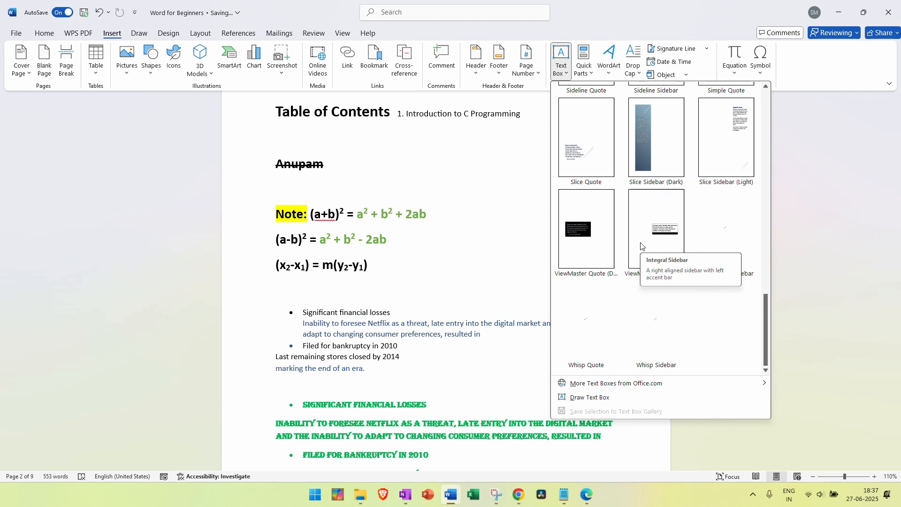
scroll(667, 328, up, 10)
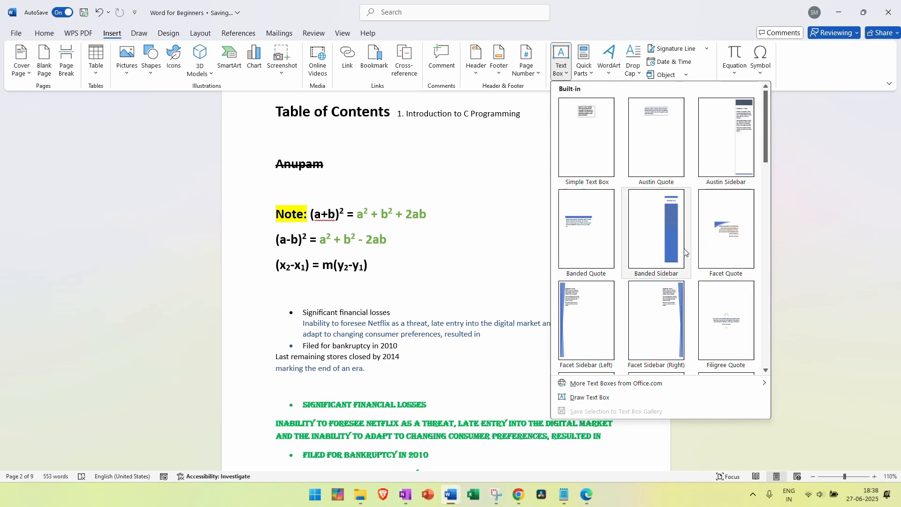
click(659, 256)
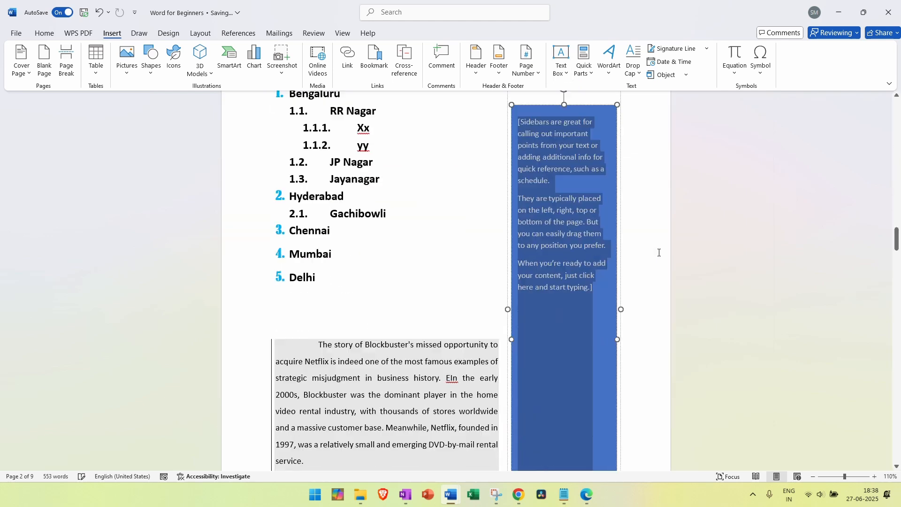
scroll(625, 267, up, 5)
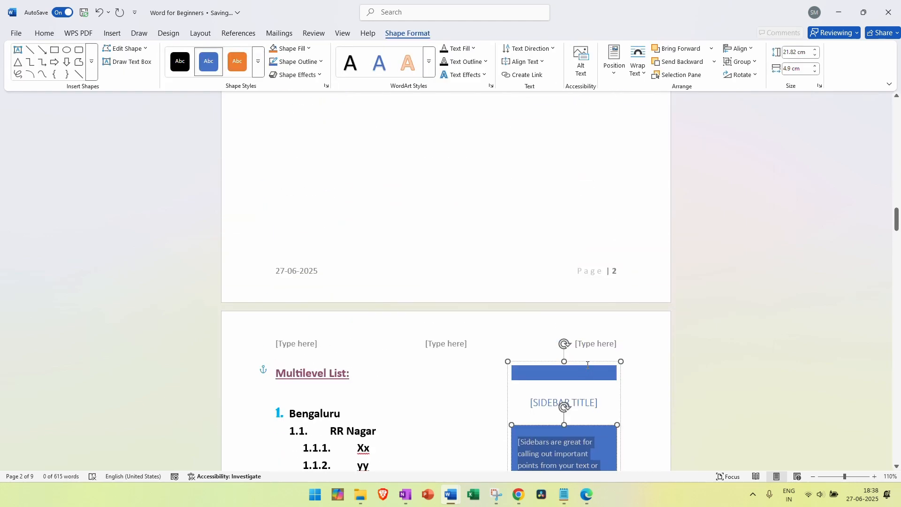
scroll(588, 362, up, 15)
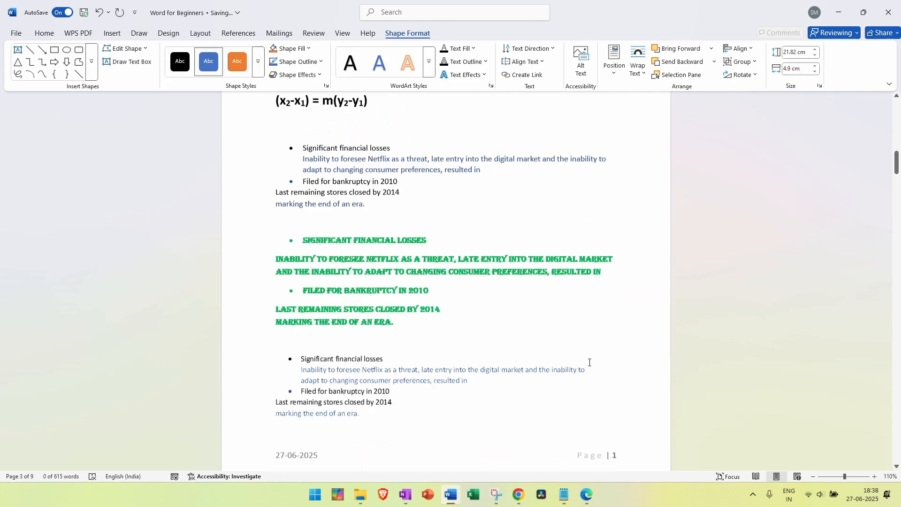
scroll(589, 362, up, 14)
scroll(589, 362, down, 9)
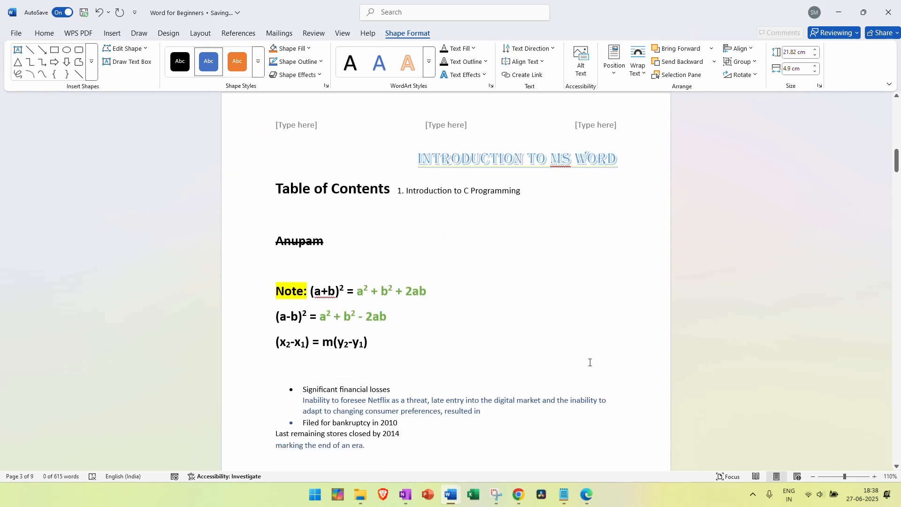
scroll(590, 362, down, 15)
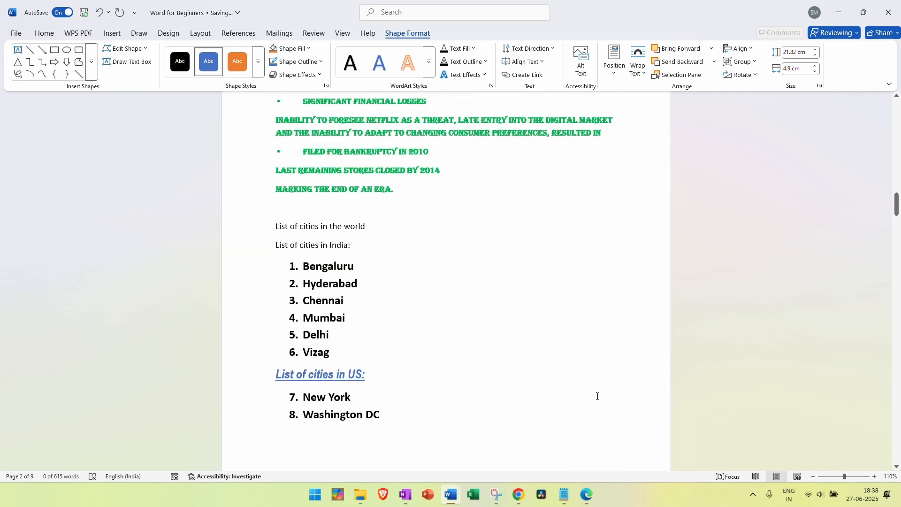
scroll(596, 395, down, 15)
scroll(596, 395, up, 6)
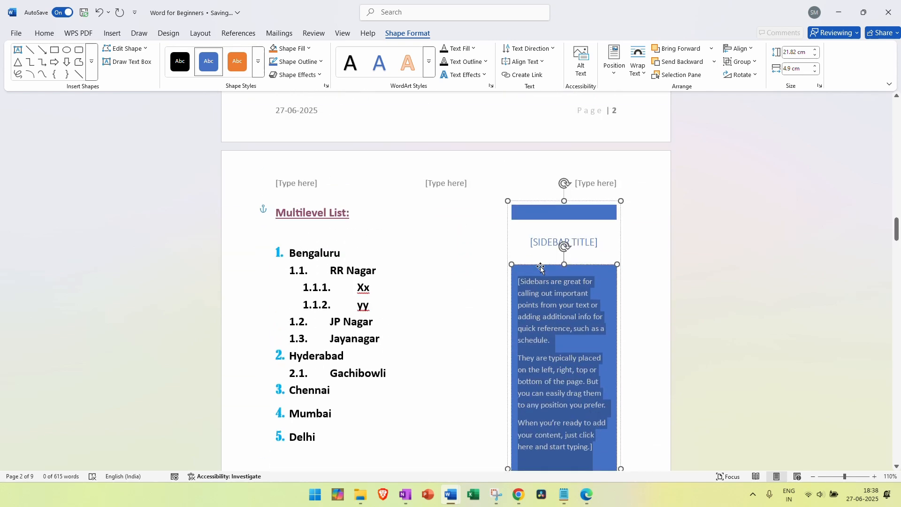
click(547, 239)
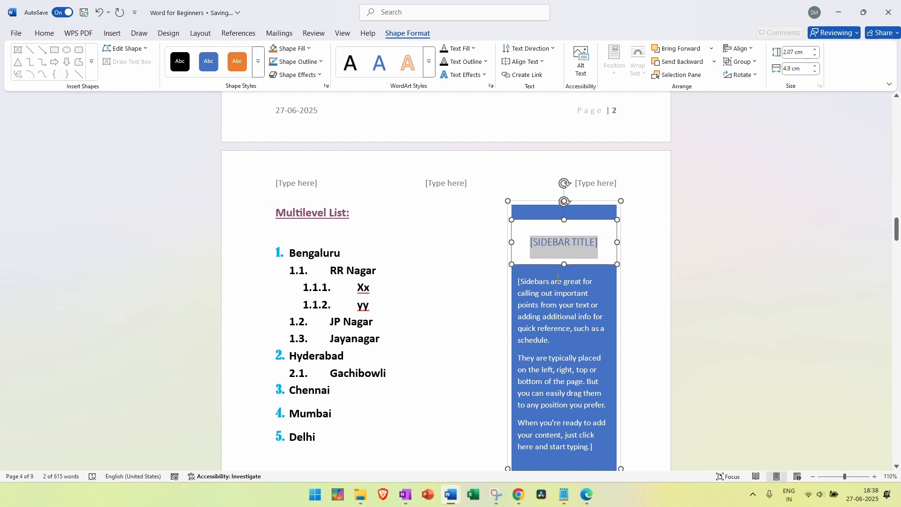
click(567, 342)
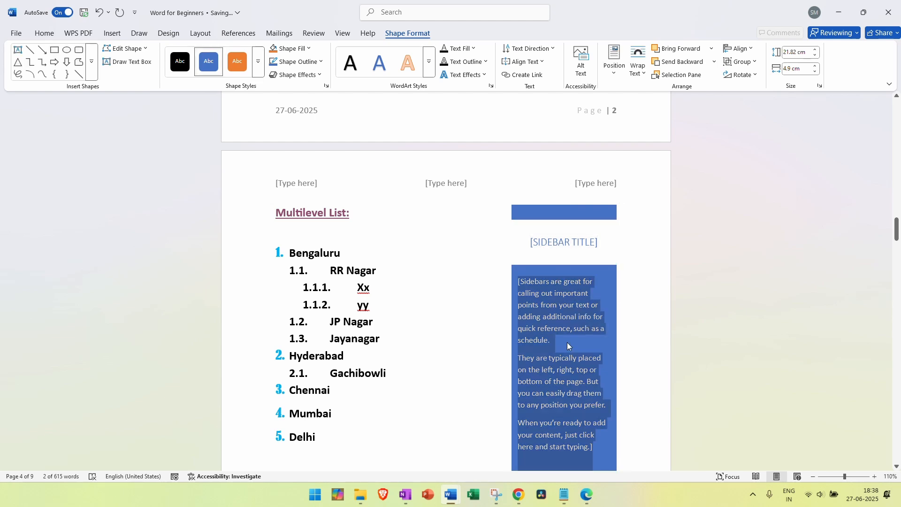
scroll(564, 348, down, 6)
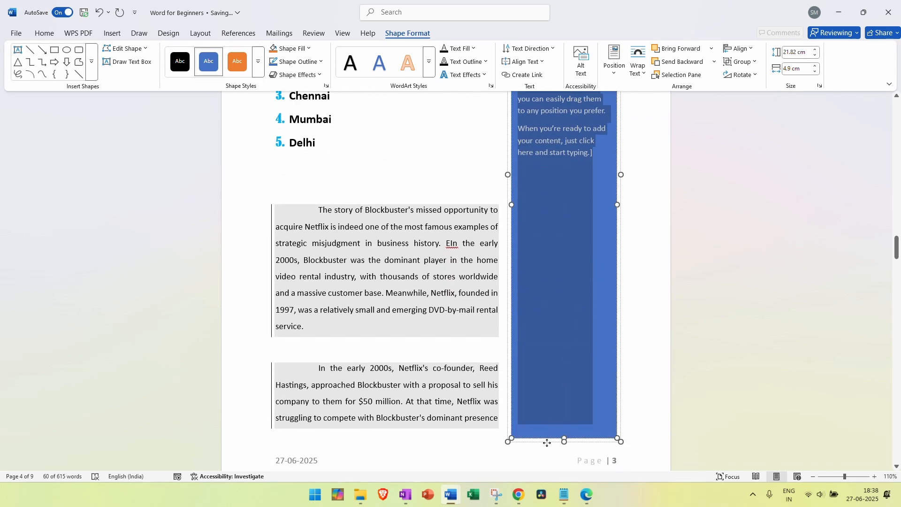
click(547, 442)
key(Delete)
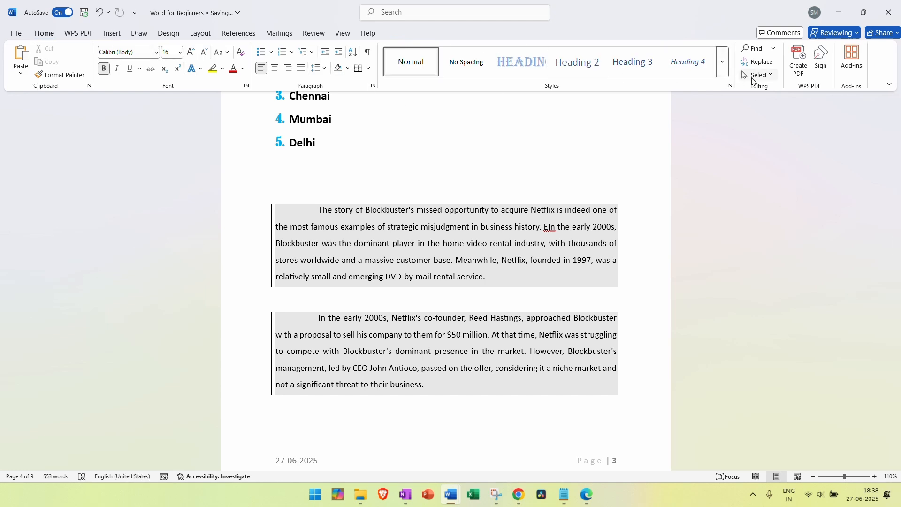
Preview the WordArt gallery and the Text Effects styles without applying either
click(123, 37)
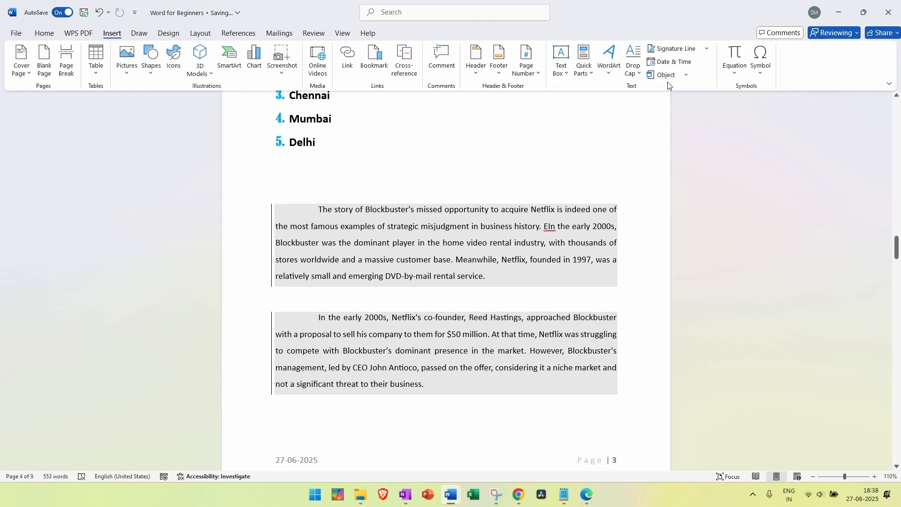
click(611, 74)
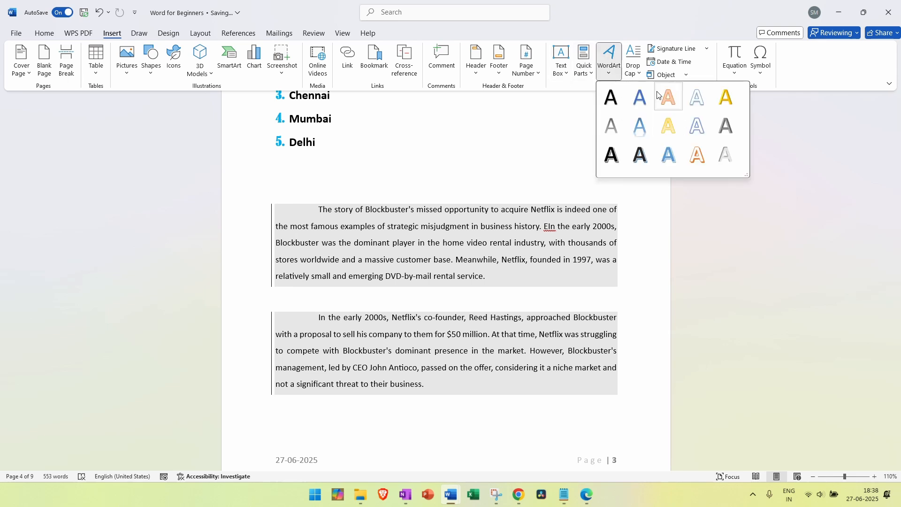
click(47, 35)
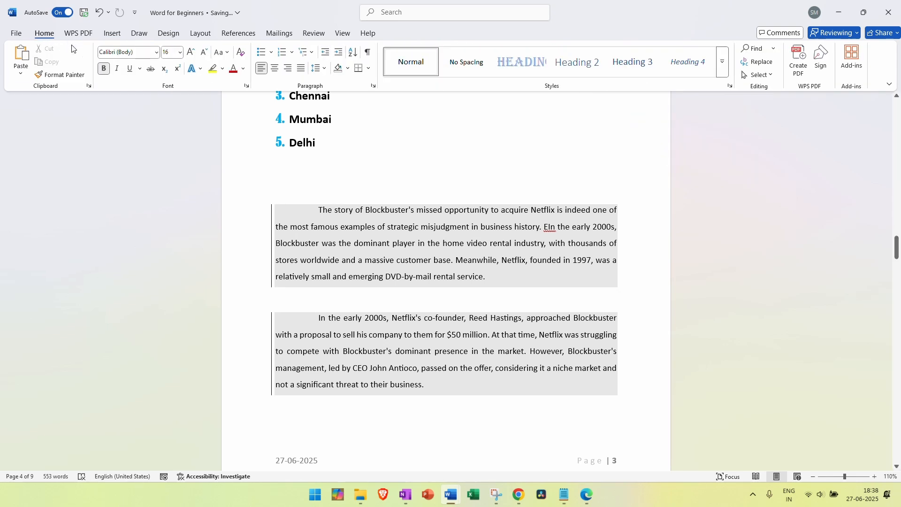
click(201, 70)
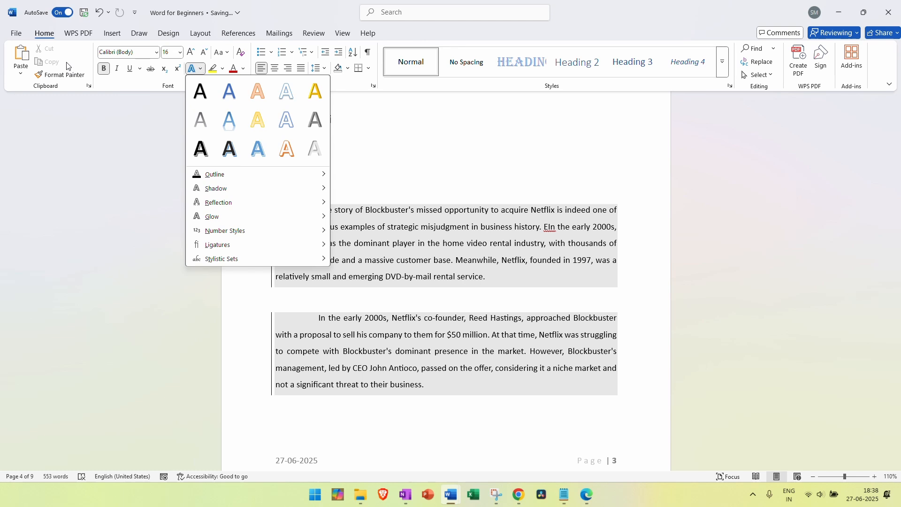
click(113, 34)
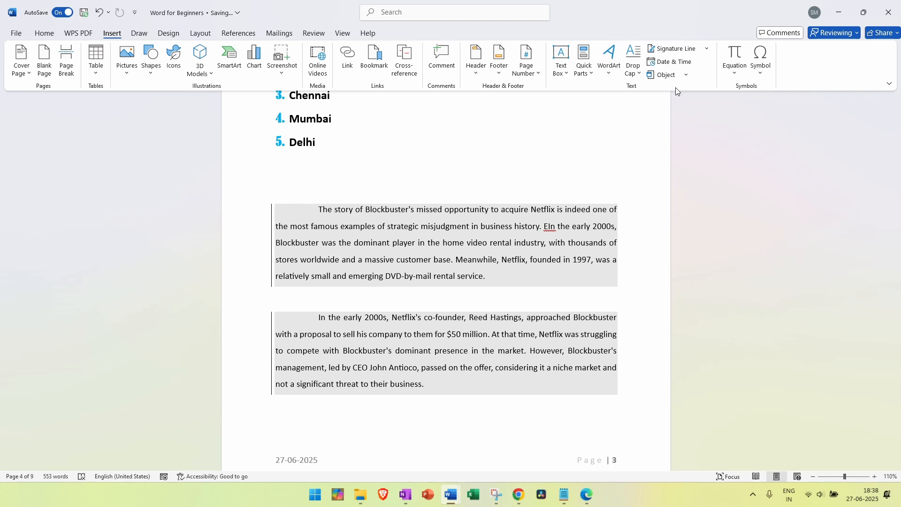
scroll(677, 90, down, 4)
scroll(640, 148, down, 12)
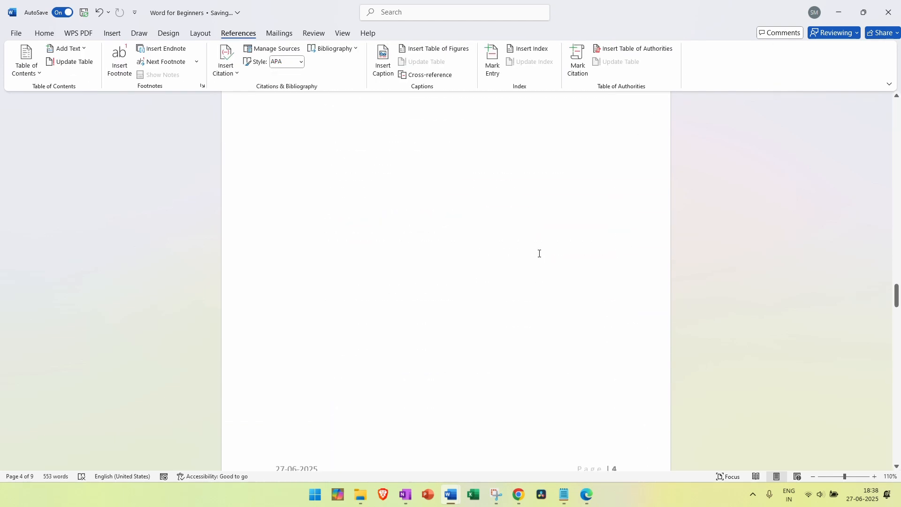
Below the EMPLOYEE picture, add two blank lines and type 'Please find a link to the Excel workbook containing the data -'
scroll(539, 253, down, 20)
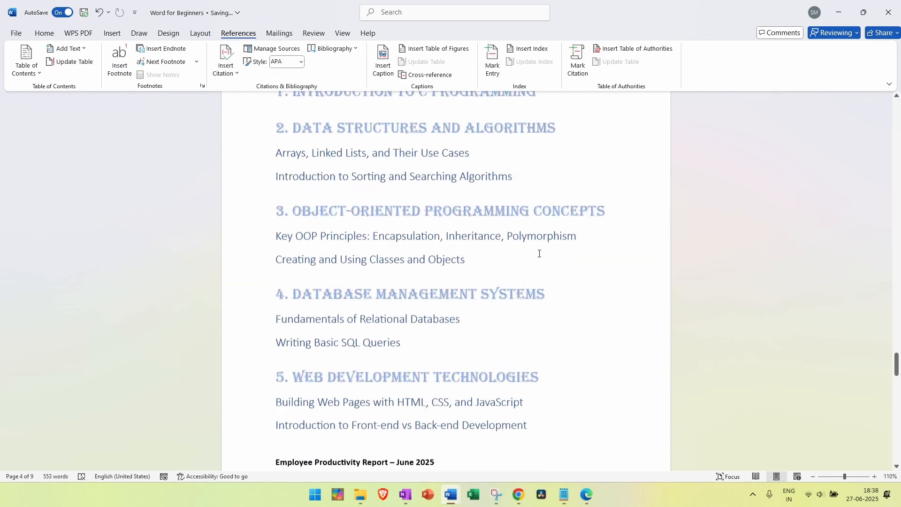
scroll(539, 254, down, 20)
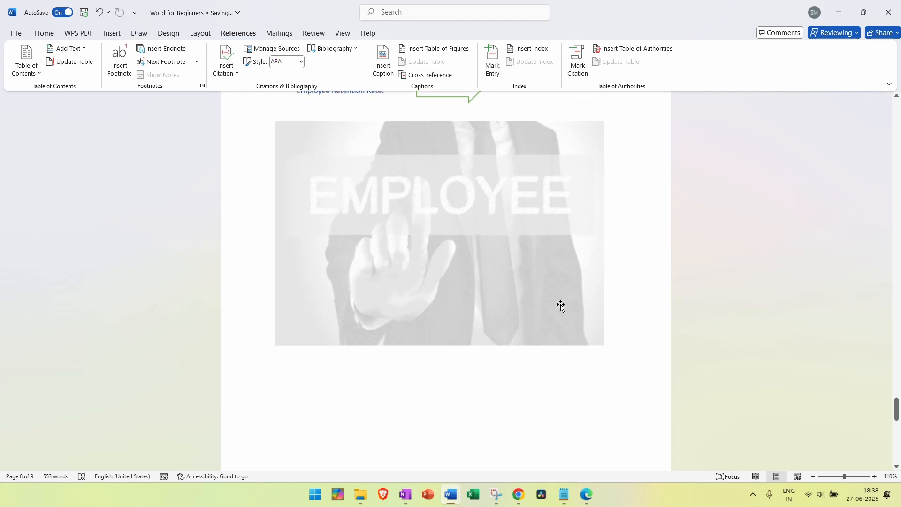
scroll(561, 307, down, 1)
key(Return)
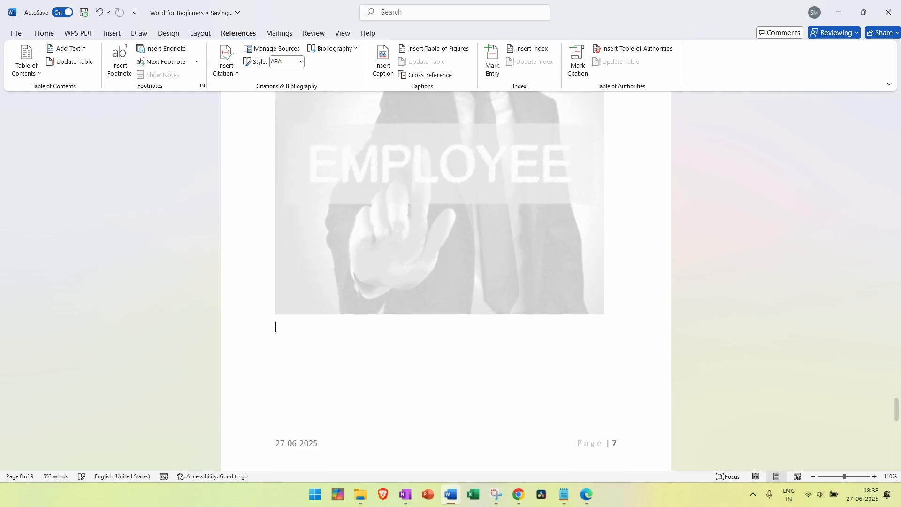
key(Return)
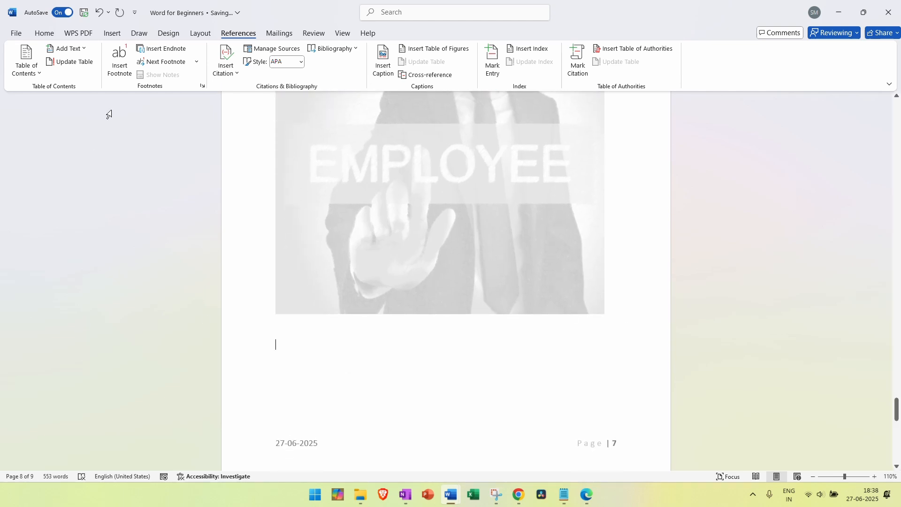
click(112, 33)
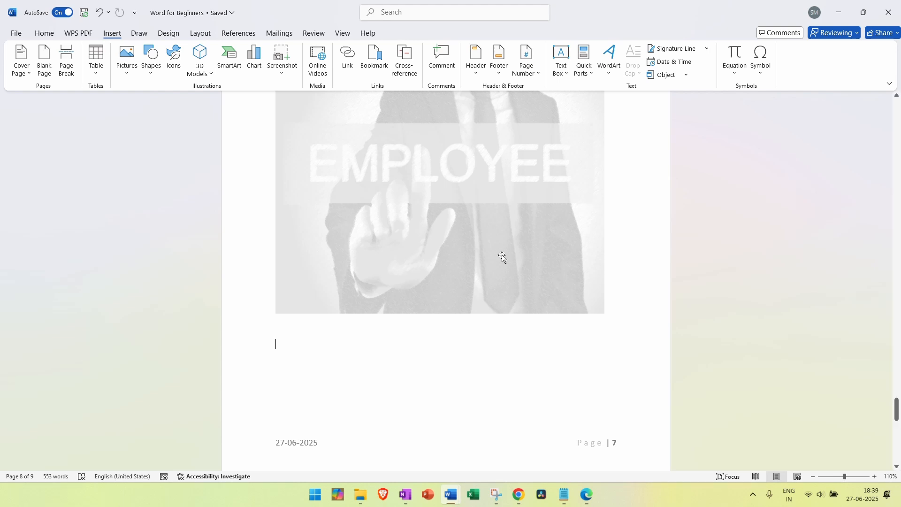
text(Pl)
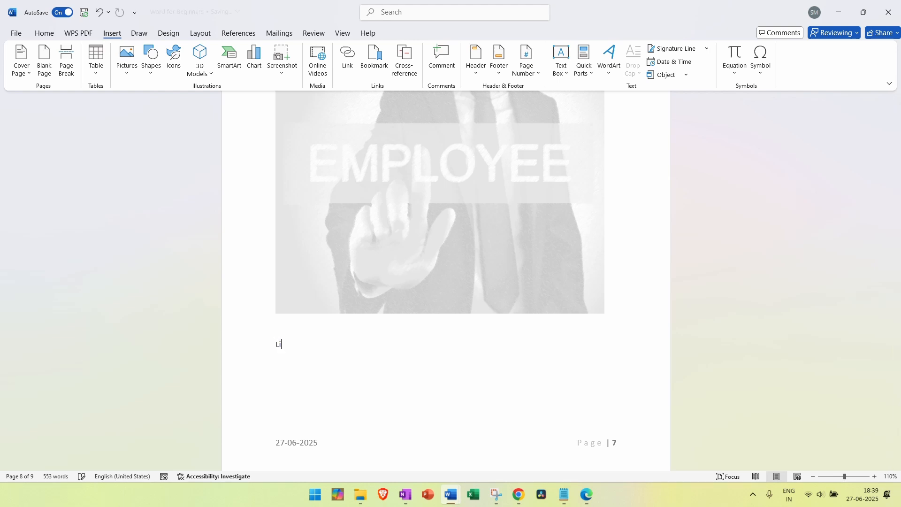
text(ease find a link to the)
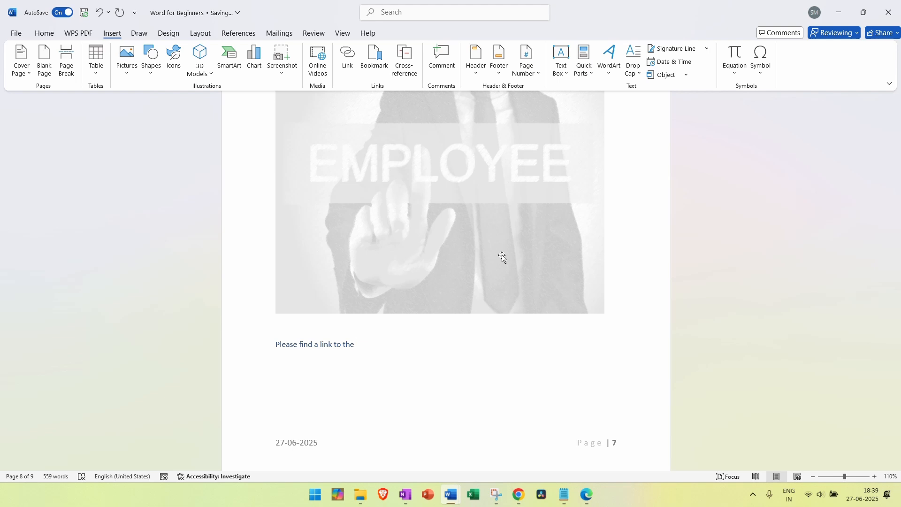
text( Excel workbook containing )
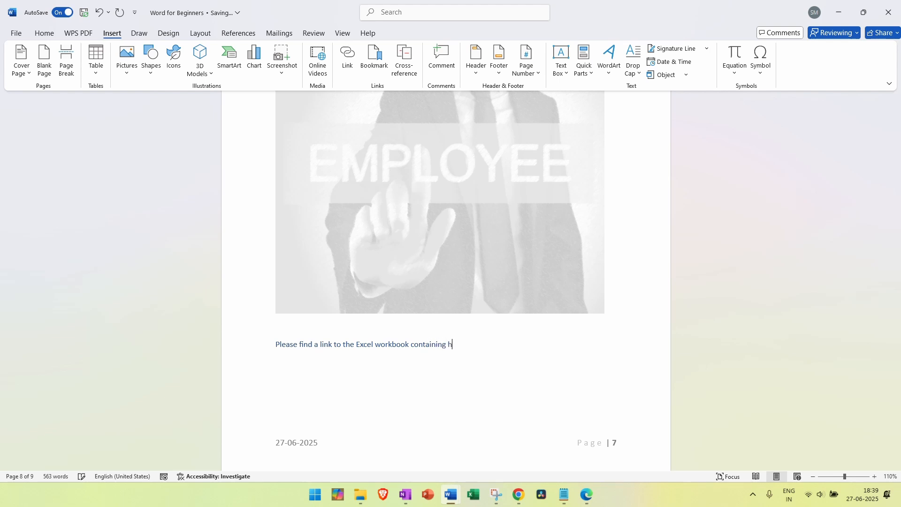
text(the data -)
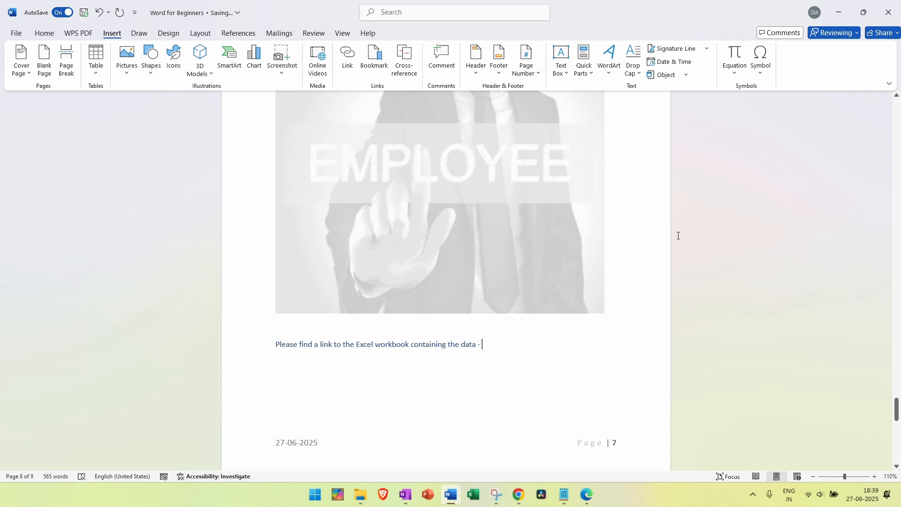
triple_click(485, 344)
click(494, 351)
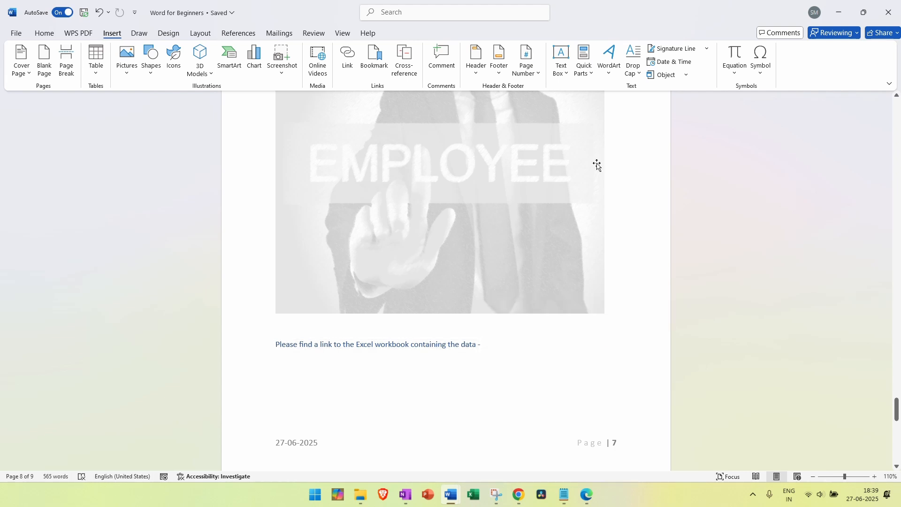
Set up a new Microsoft Excel Worksheet object with Display as icon ticked
click(686, 78)
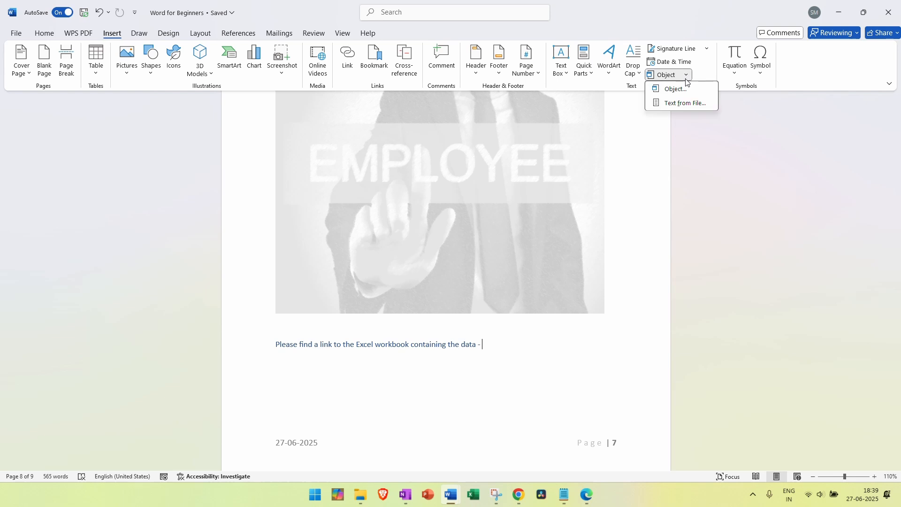
click(683, 90)
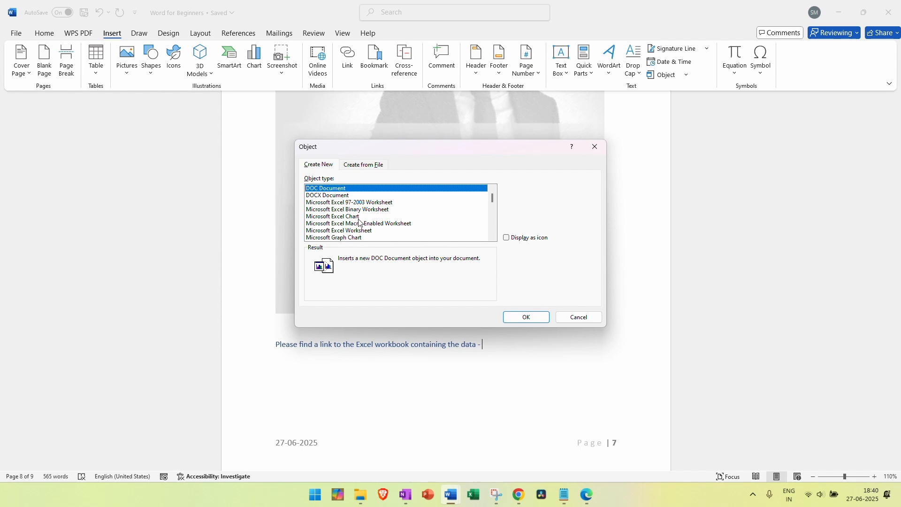
scroll(360, 223, down, 1)
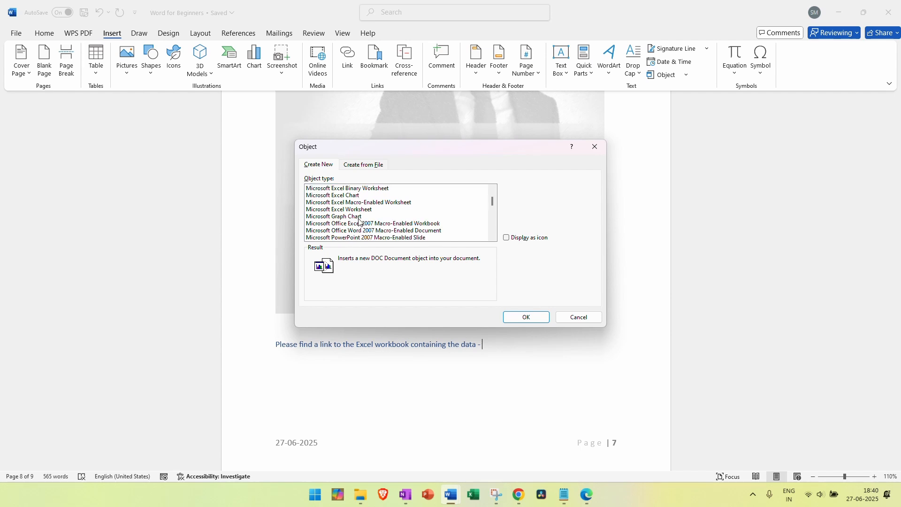
click(358, 209)
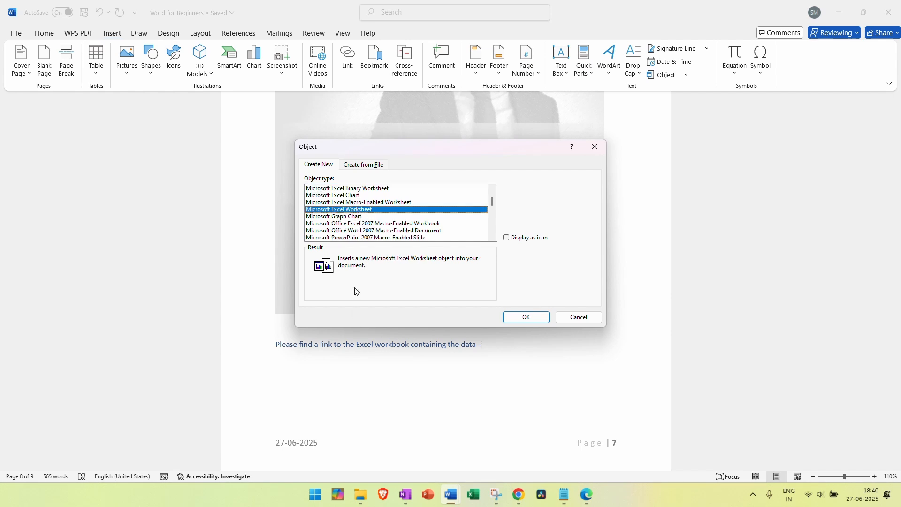
scroll(379, 237, up, 1)
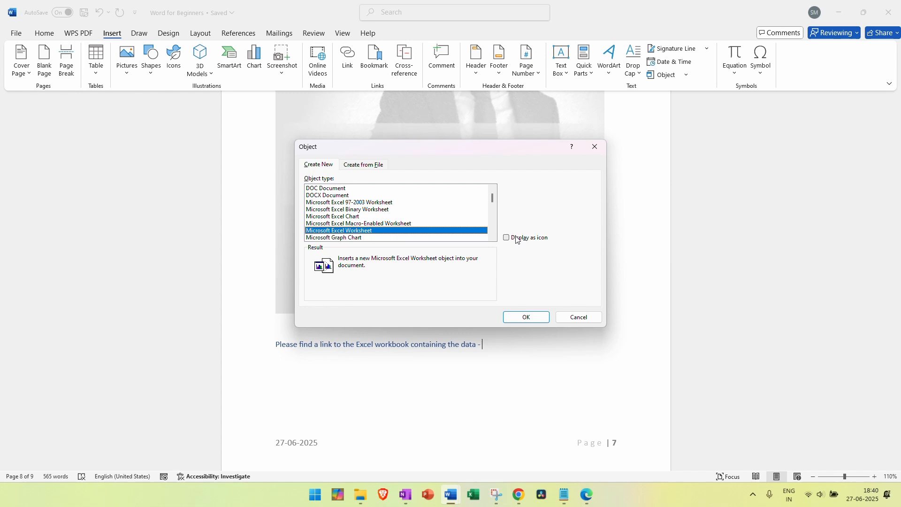
click(508, 238)
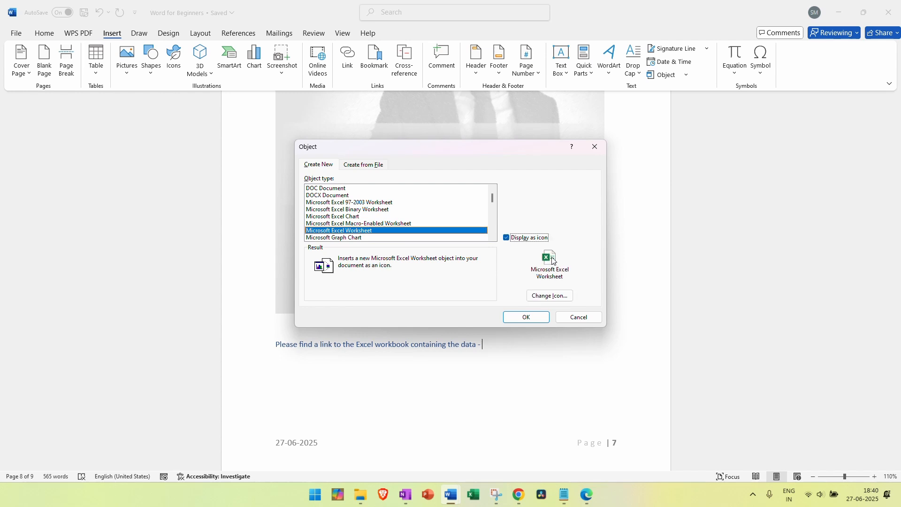
Change the icon caption to 'Employee Retention Rate'
click(563, 297)
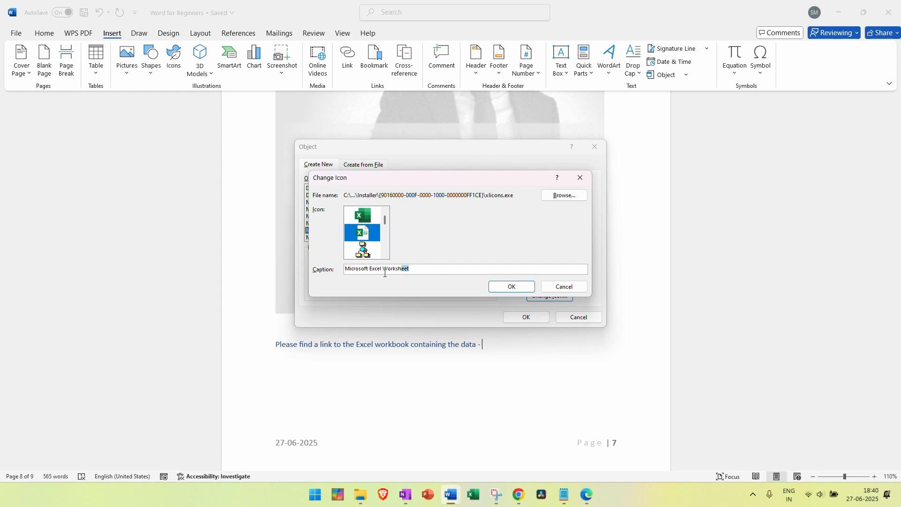
drag(385, 272, 372, 272)
key(ctrl+a)
key(BackSpace)
click(511, 286)
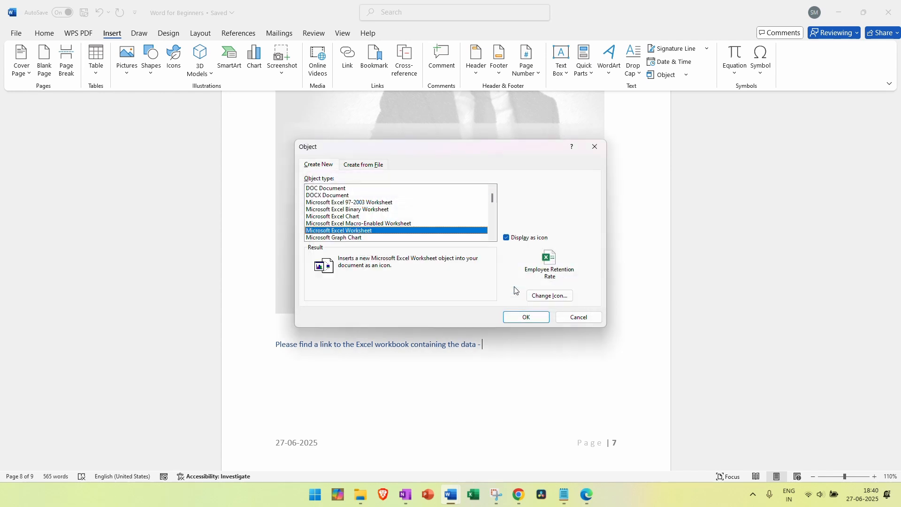
Insert the Employee Retention Rate worksheet icon and close the embedded Excel window
click(526, 318)
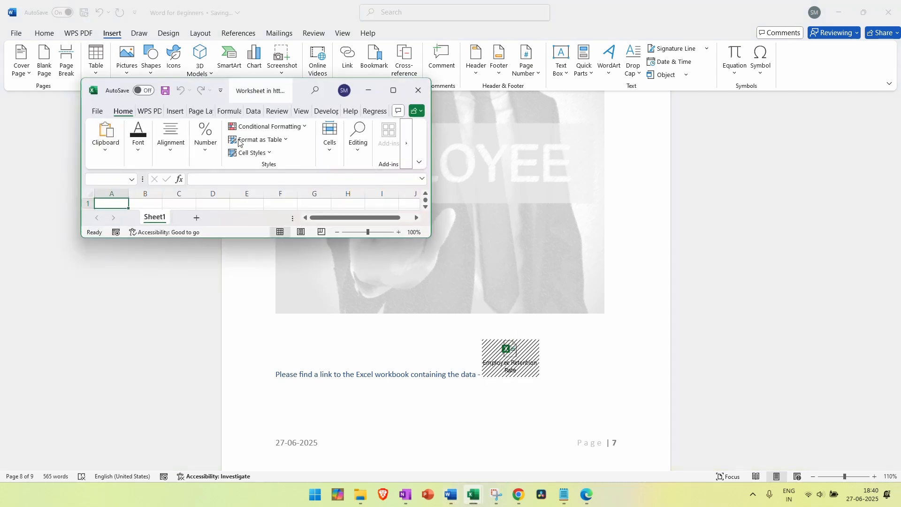
click(393, 90)
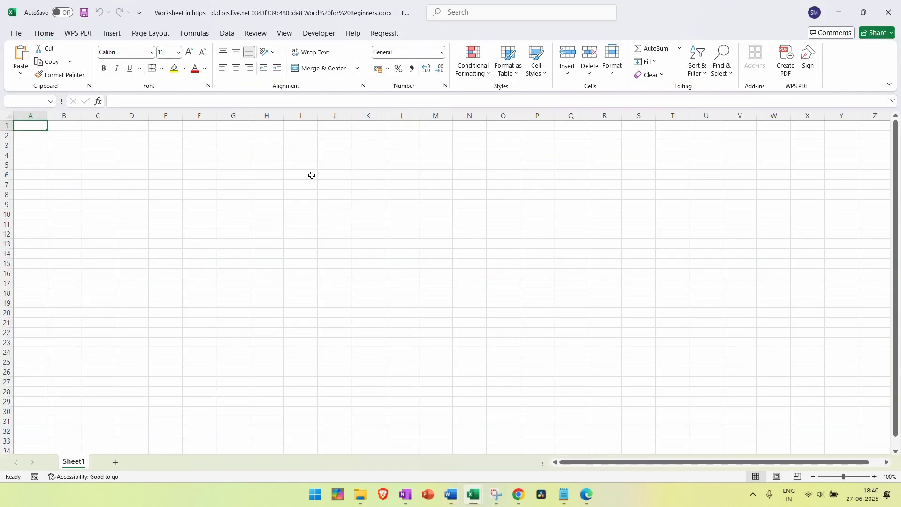
click(310, 204)
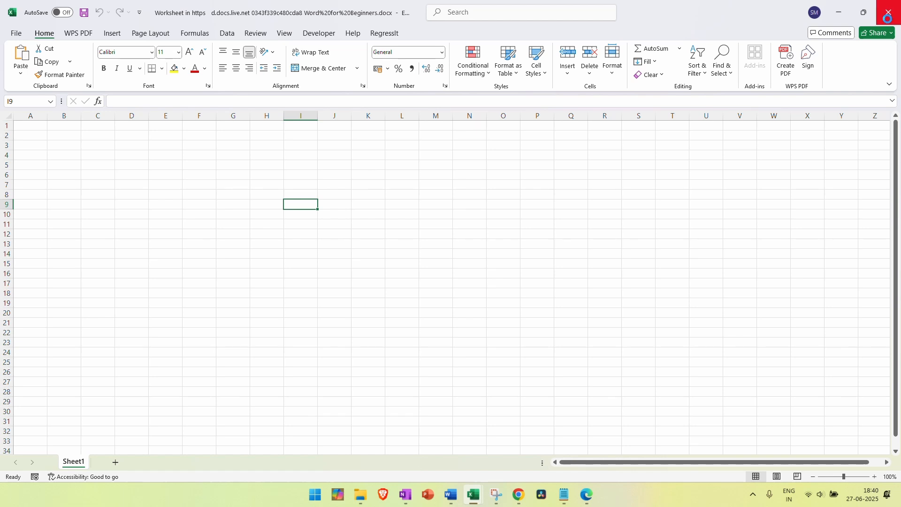
click(888, 14)
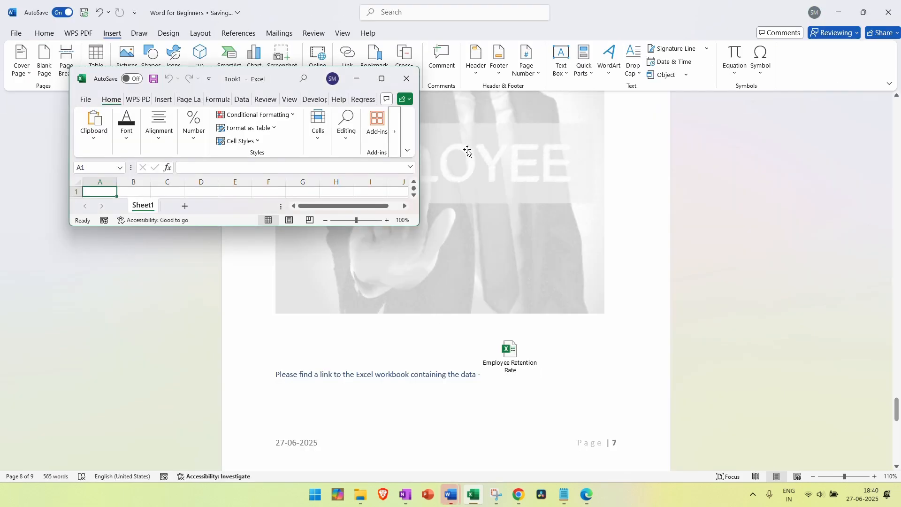
click(407, 78)
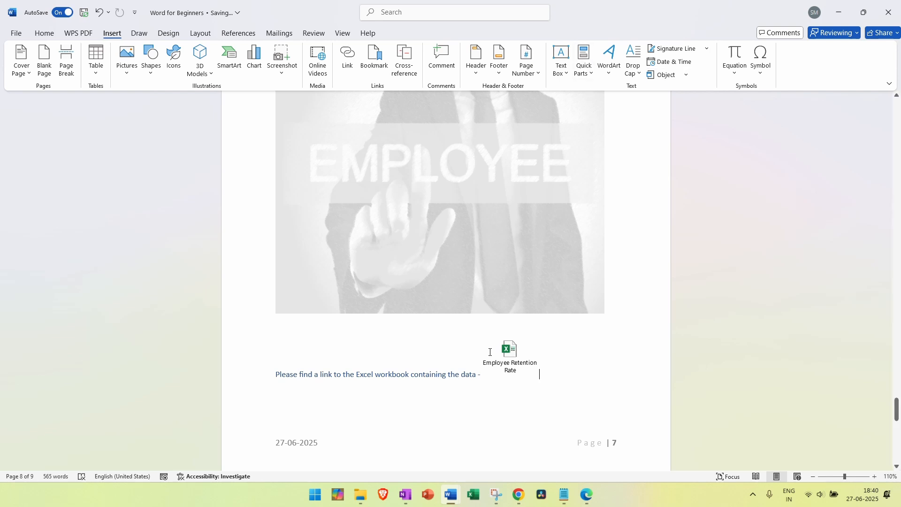
Close the reopened Book1 worksheet and add a new line after the icon
click(509, 355)
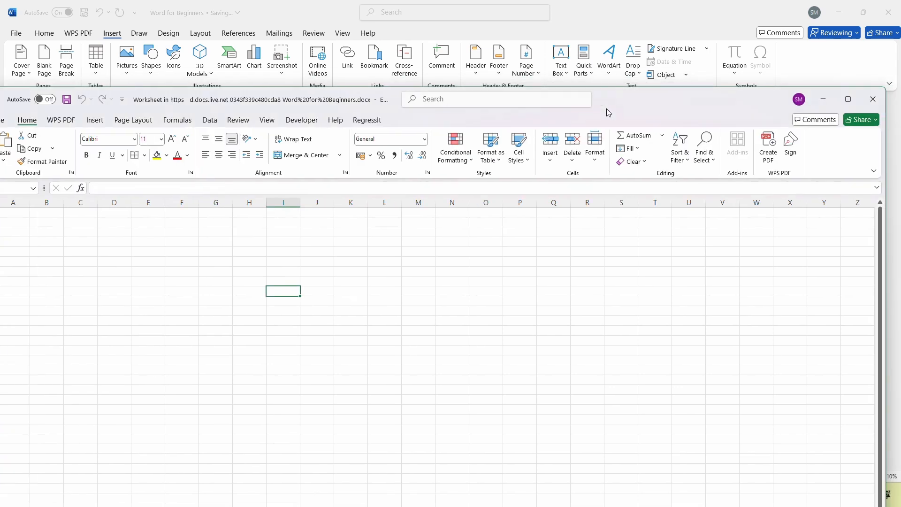
click(866, 103)
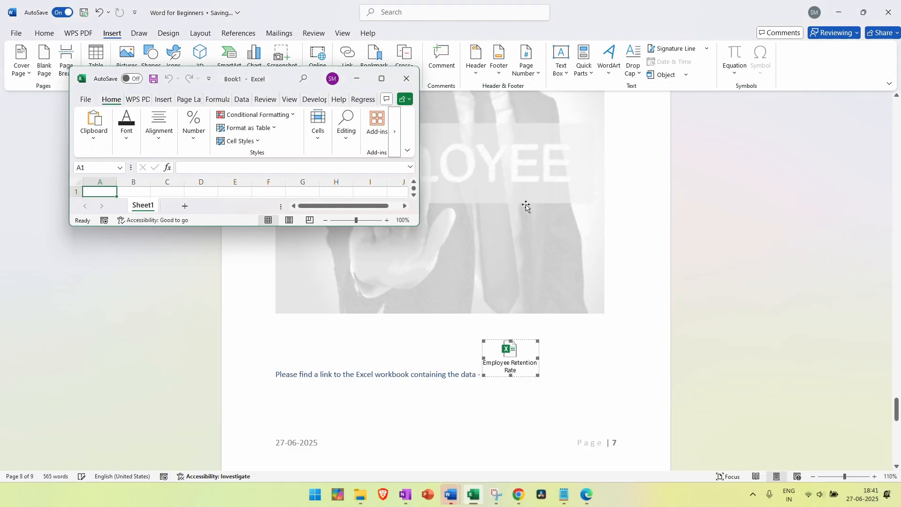
click(408, 80)
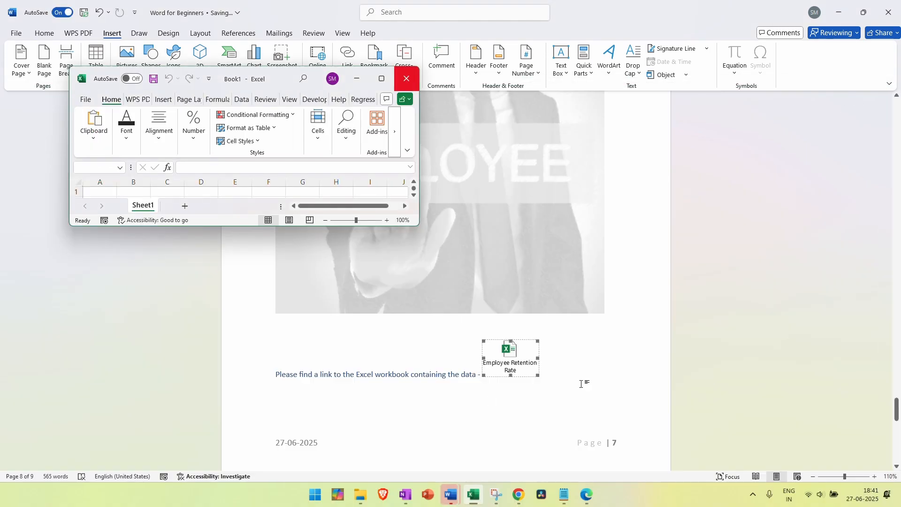
click(571, 371)
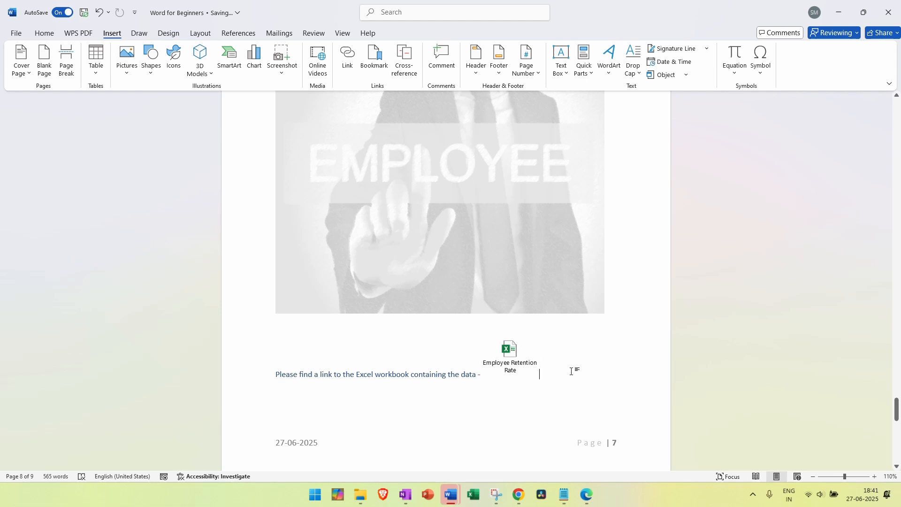
key(Return)
key(Return)
key(Return)
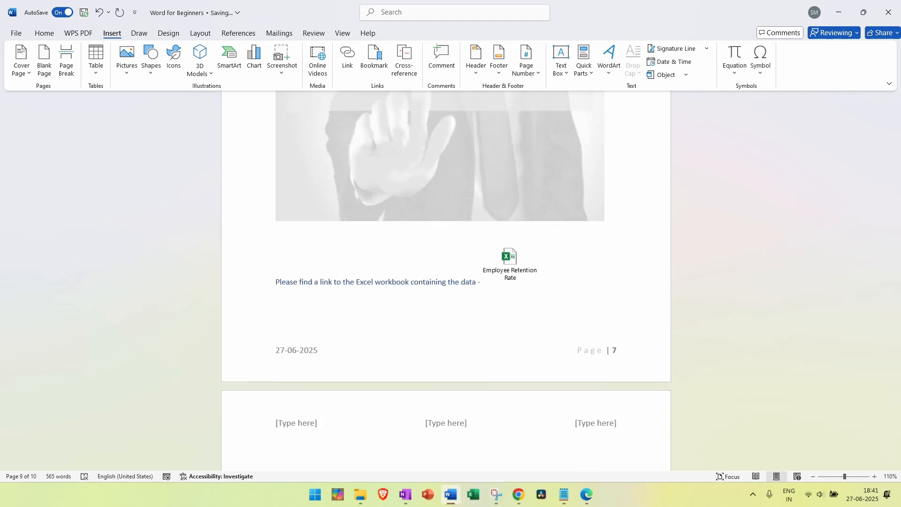
On the empty line of page 10, type 'Please find a link to employee resume -'
scroll(579, 381, down, 5)
scroll(578, 382, down, 10)
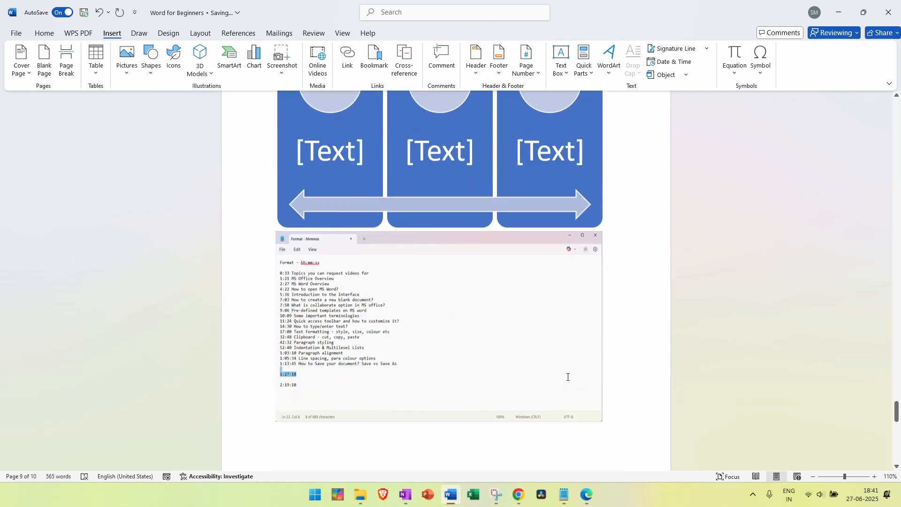
click(305, 322)
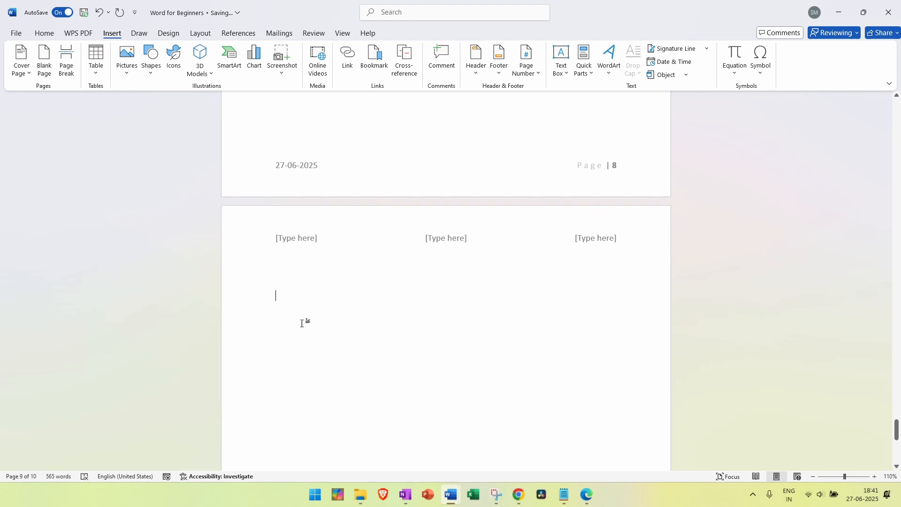
text(Pleas)
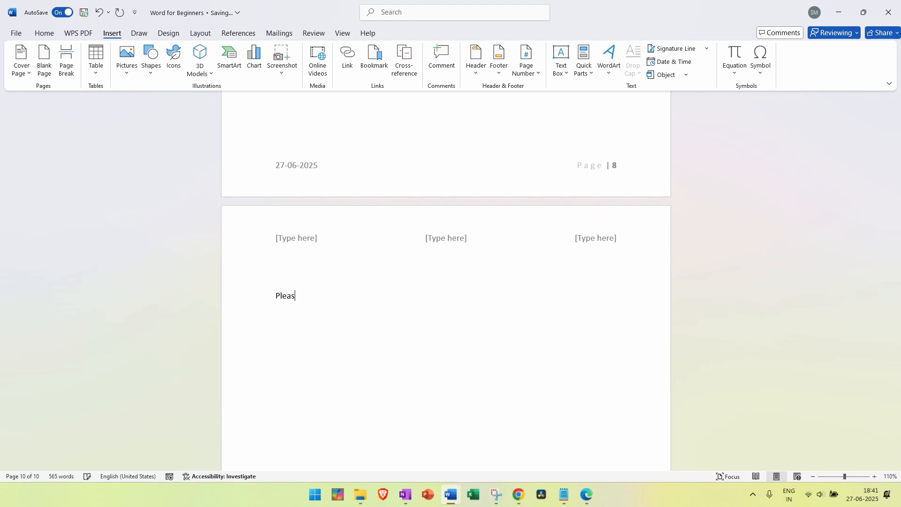
text(e find a link to emplo)
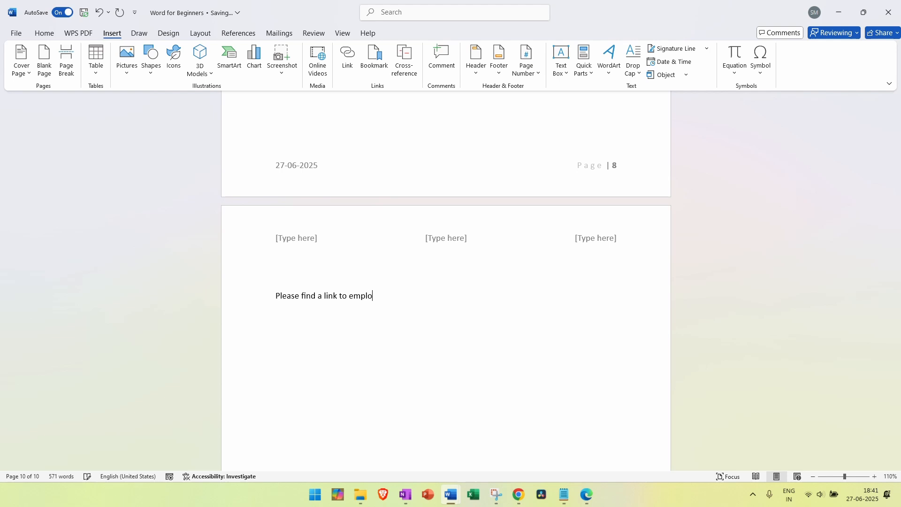
text(yee resume -)
In the Object dialog, try a new Microsoft Word Document object shown as an icon
click(686, 76)
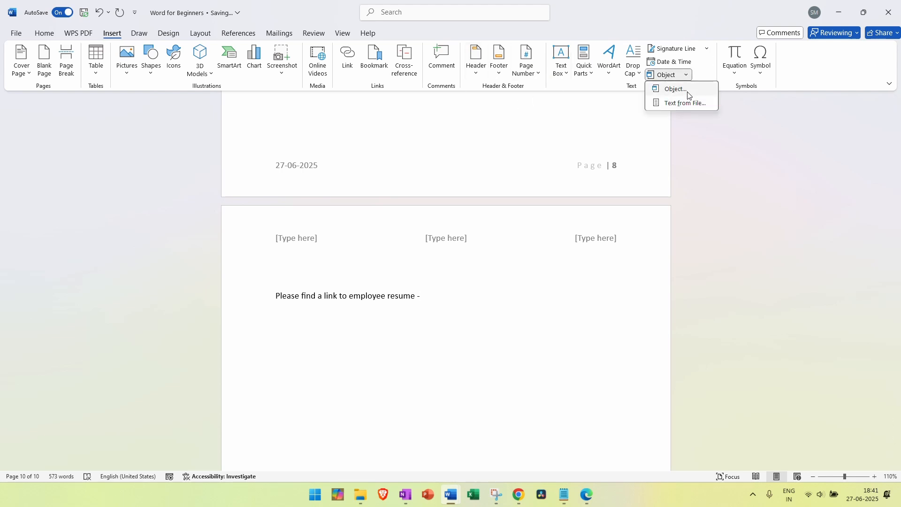
click(688, 90)
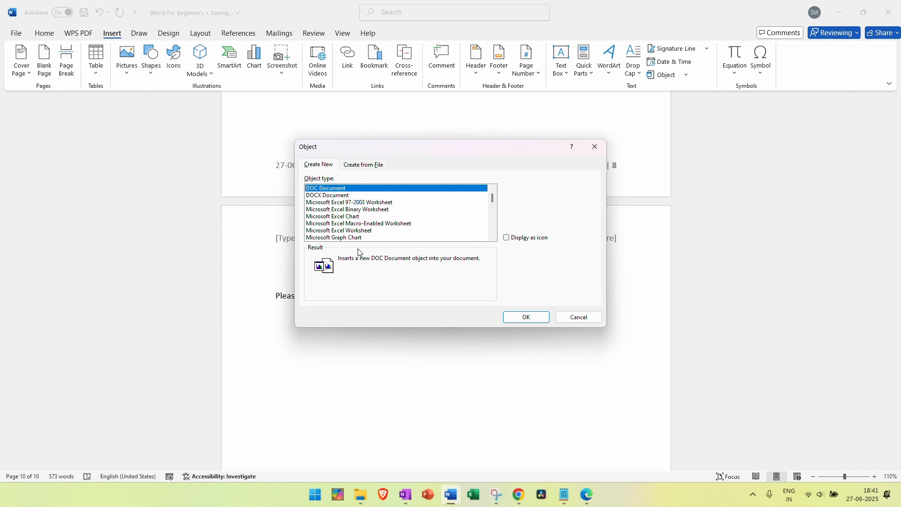
click(354, 218)
scroll(354, 222, down, 6)
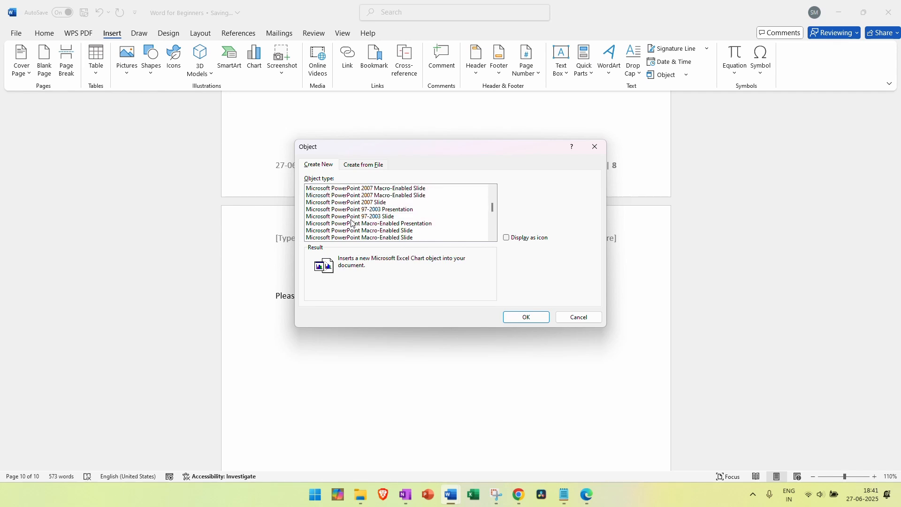
click(353, 218)
click(353, 223)
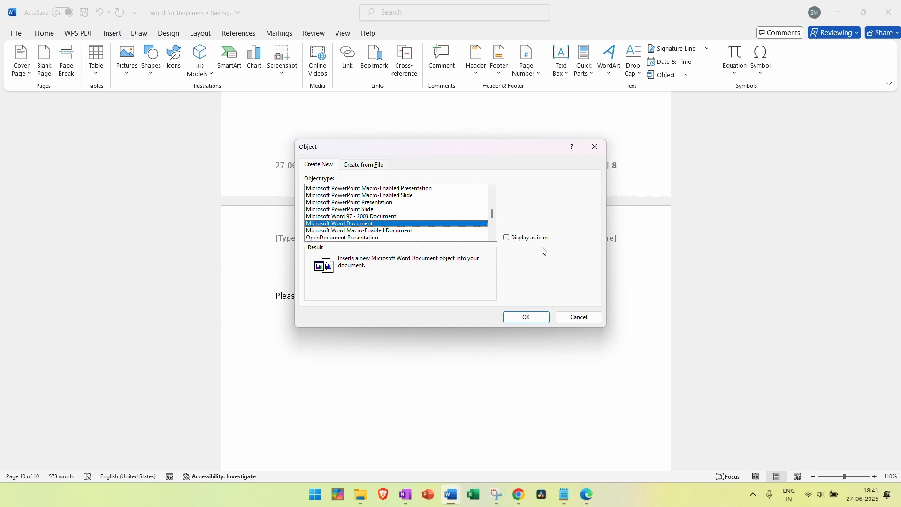
click(506, 237)
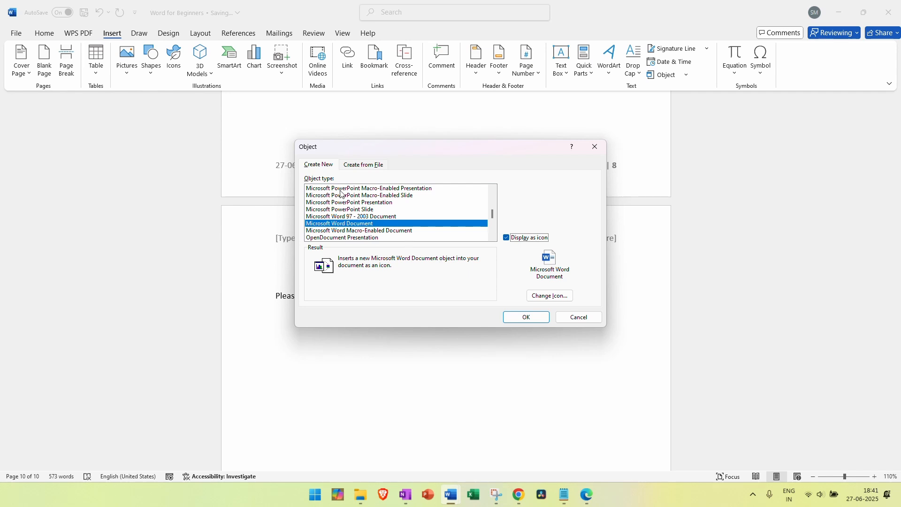
Under Create from File, pick the employee resume .docx from Downloads
click(357, 166)
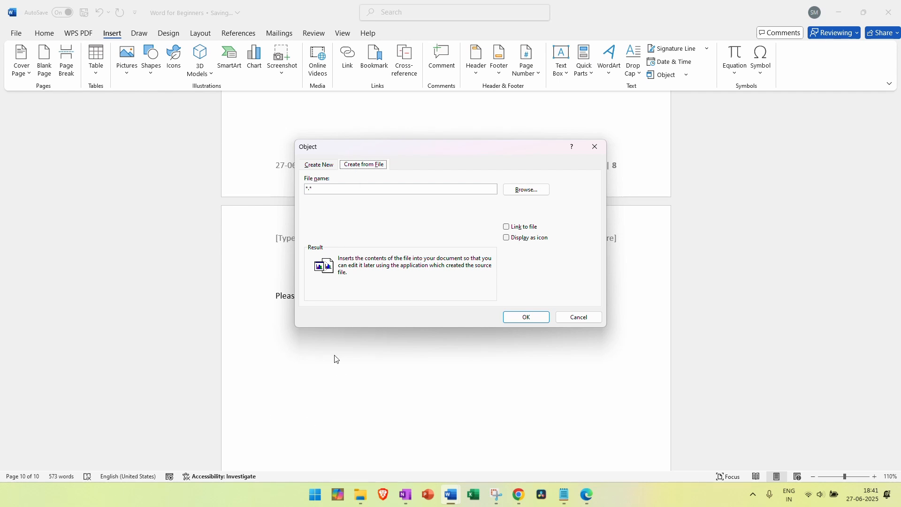
click(518, 195)
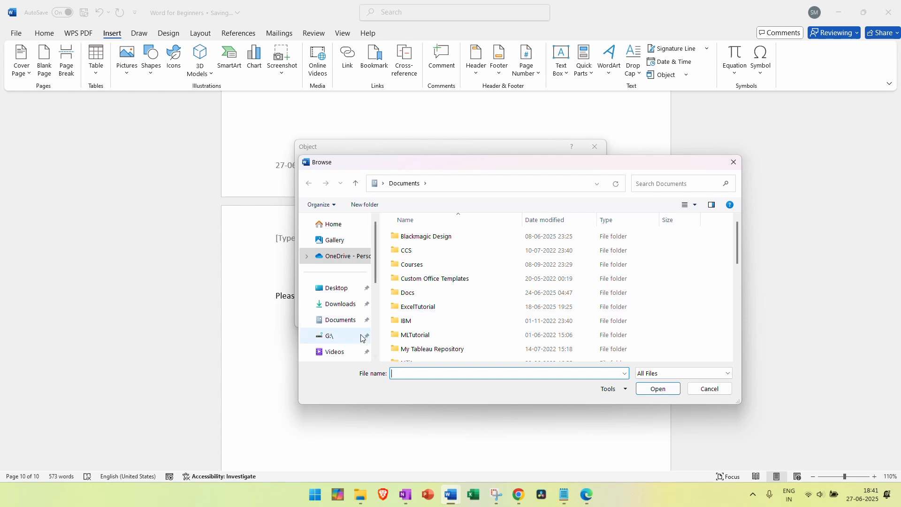
scroll(344, 282, down, 5)
scroll(348, 262, up, 3)
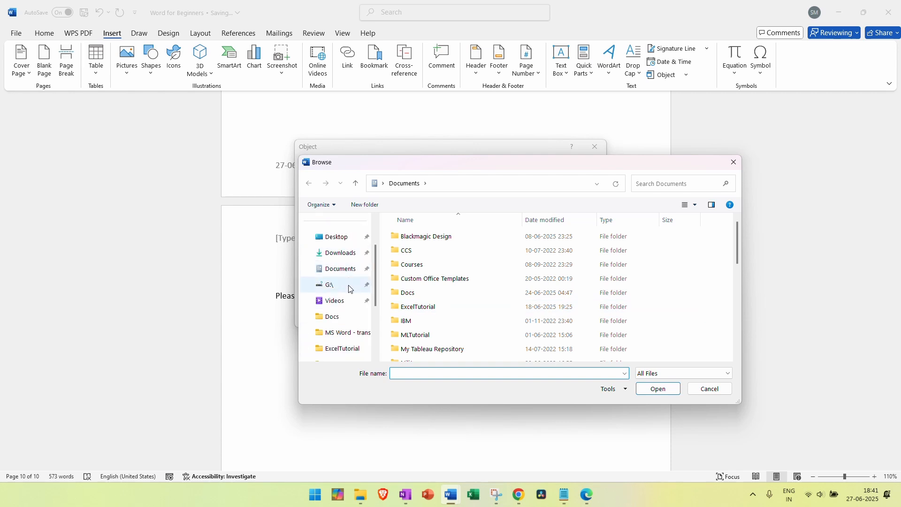
click(342, 254)
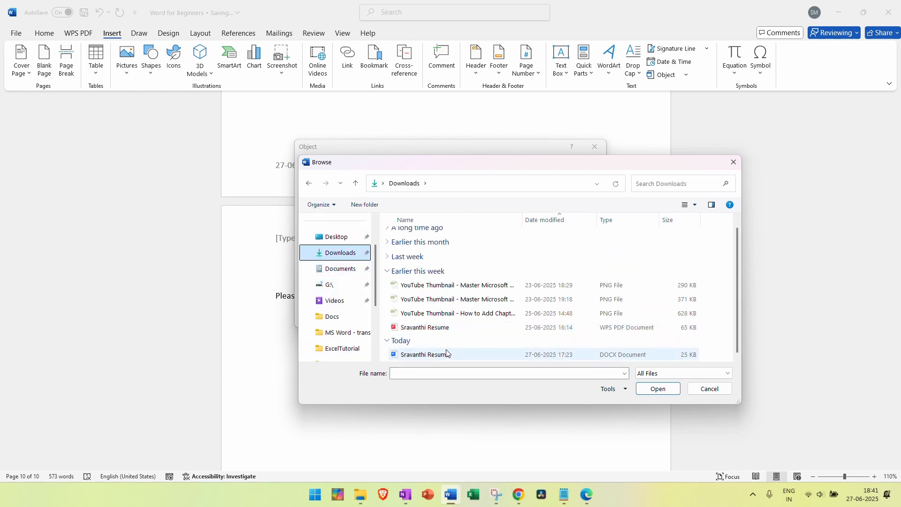
click(423, 355)
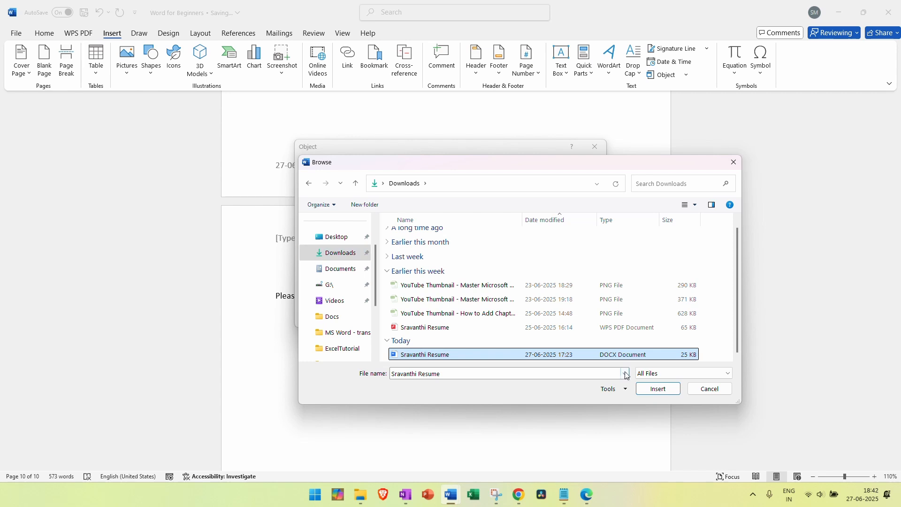
click(650, 390)
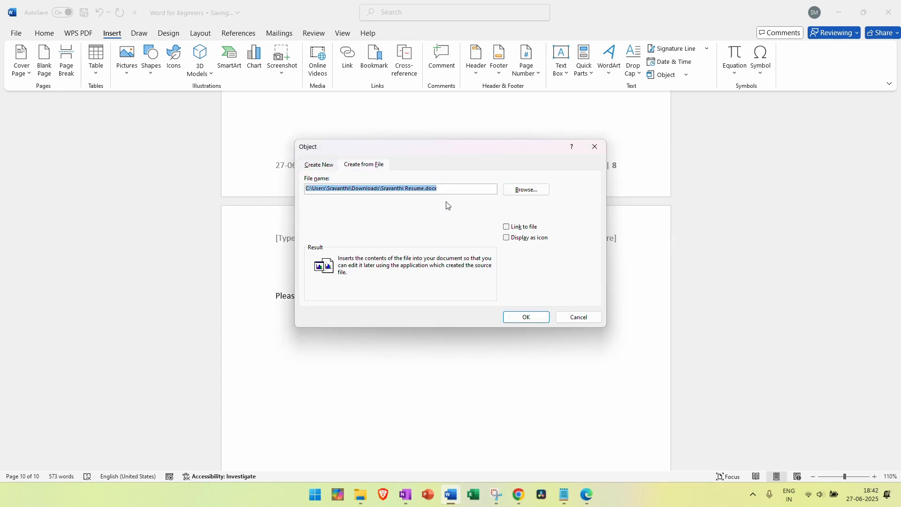
Leave Display as icon unchecked and insert the resume's full contents
click(506, 238)
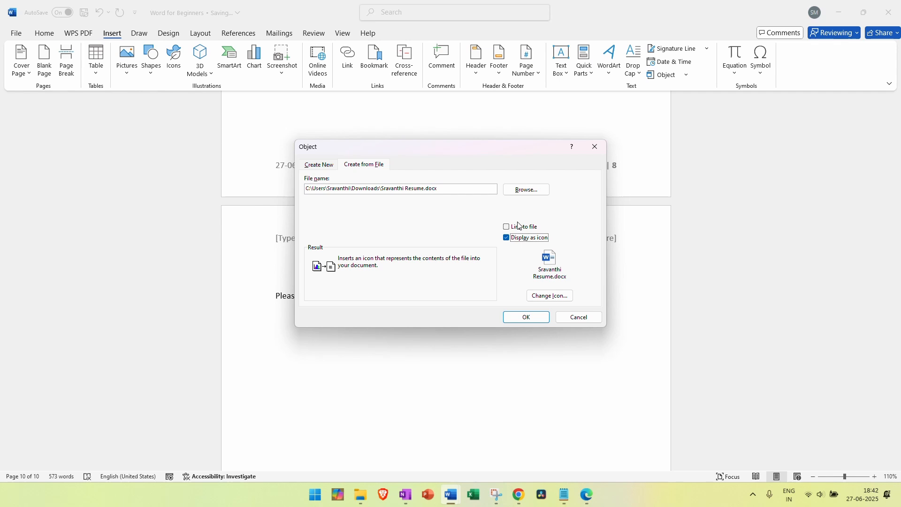
click(506, 238)
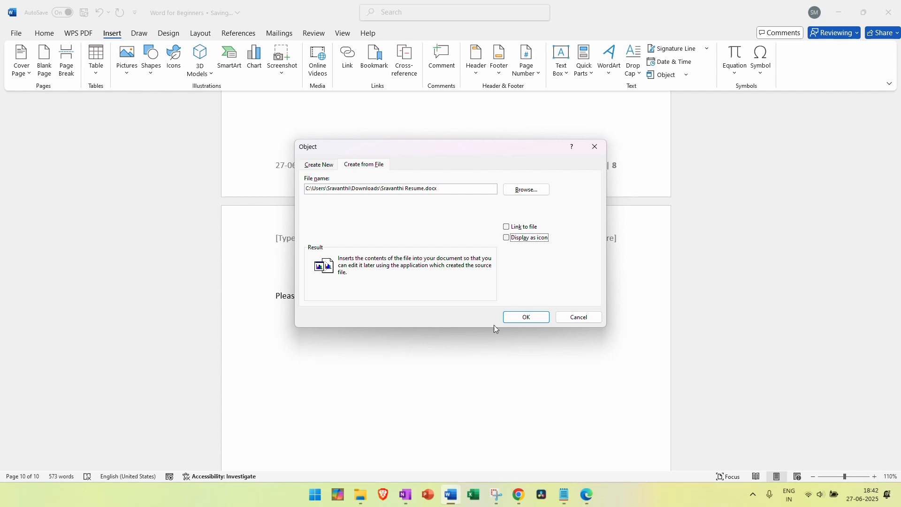
click(507, 320)
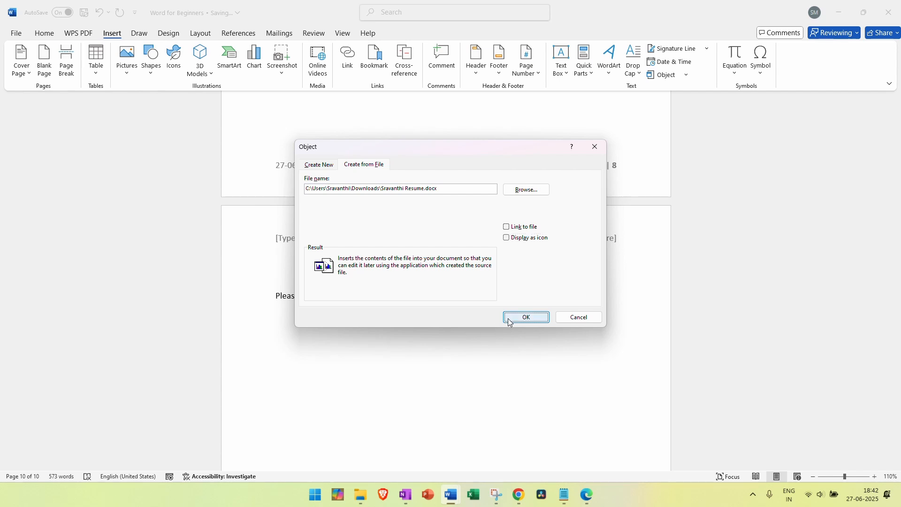
scroll(509, 318, down, 5)
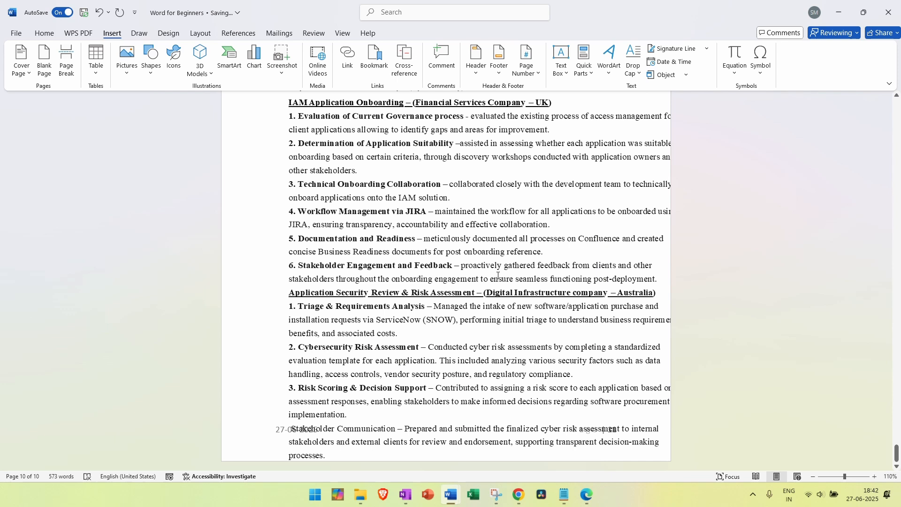
Undo the inserted resume contents and reopen the Object dialog
key(ctrl+z)
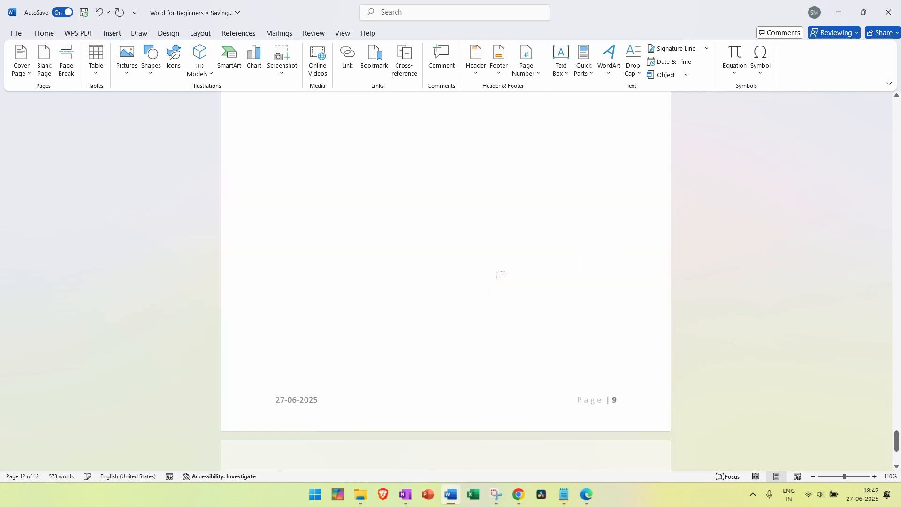
scroll(498, 291, up, 1)
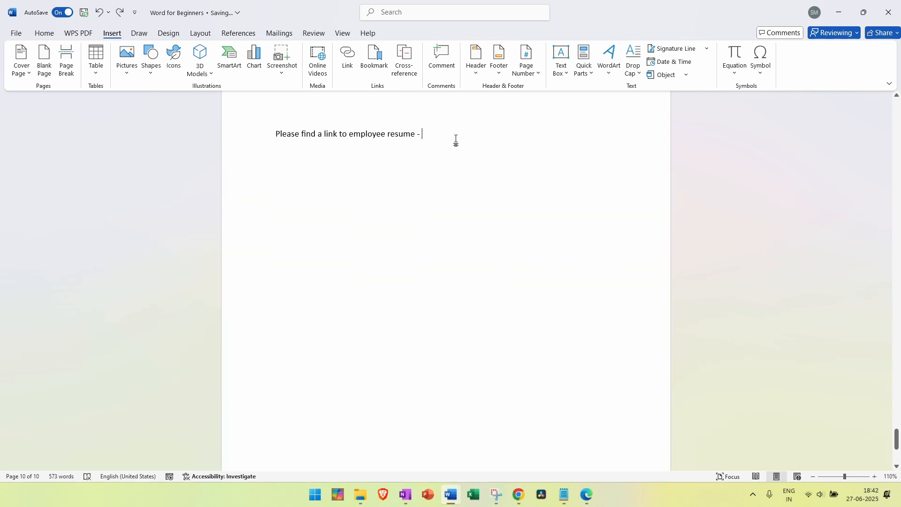
click(686, 75)
click(680, 87)
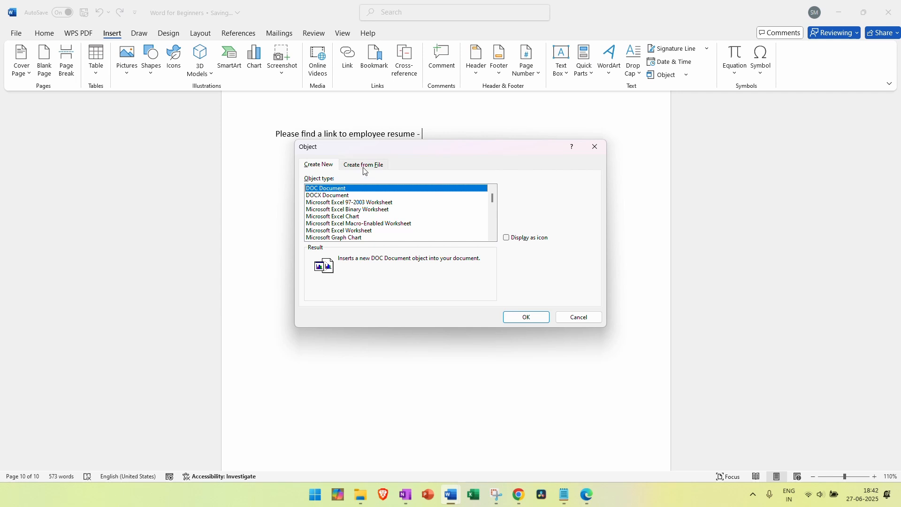
Select the employee resume .docx from Downloads under Create from File, set to display as an icon
click(364, 164)
click(511, 191)
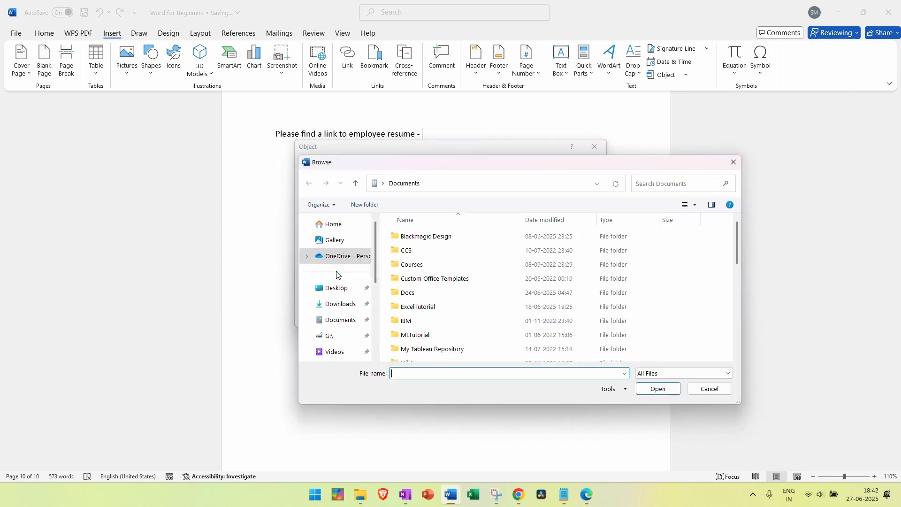
click(350, 320)
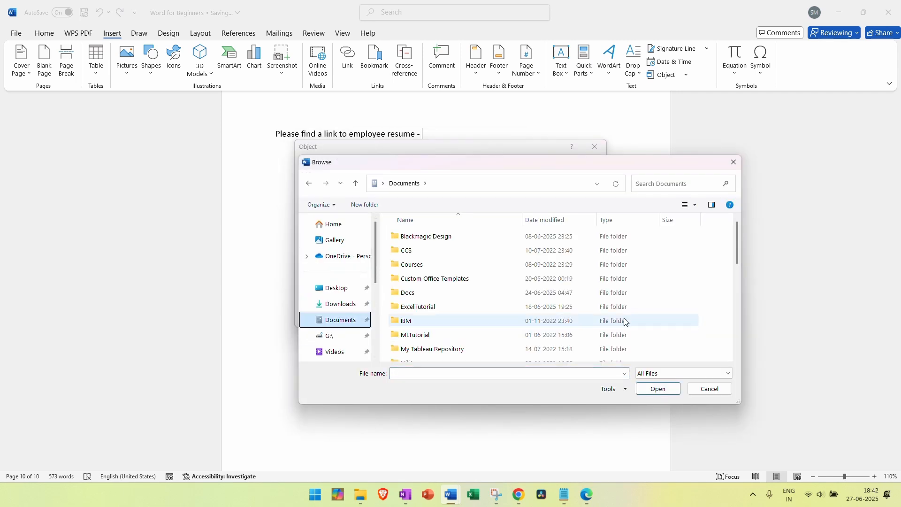
scroll(610, 313, down, 5)
scroll(348, 329, down, 5)
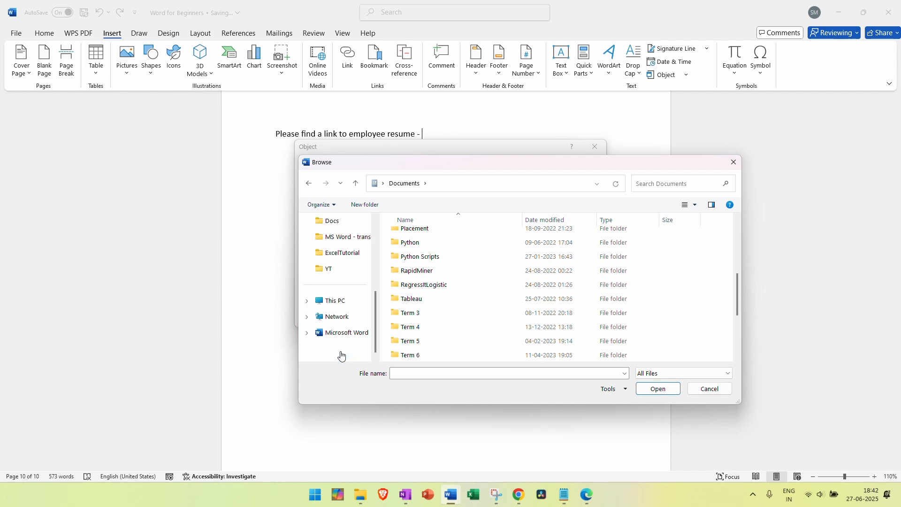
scroll(345, 281, up, 5)
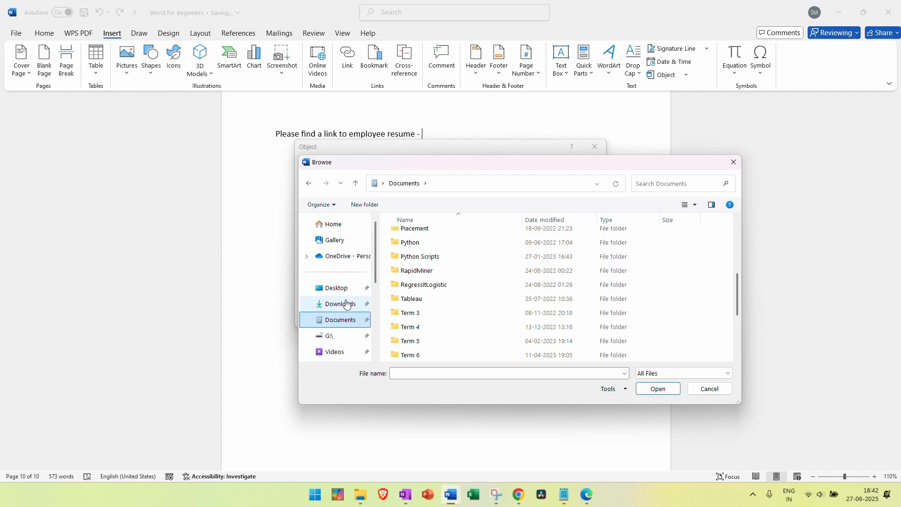
click(344, 304)
click(428, 355)
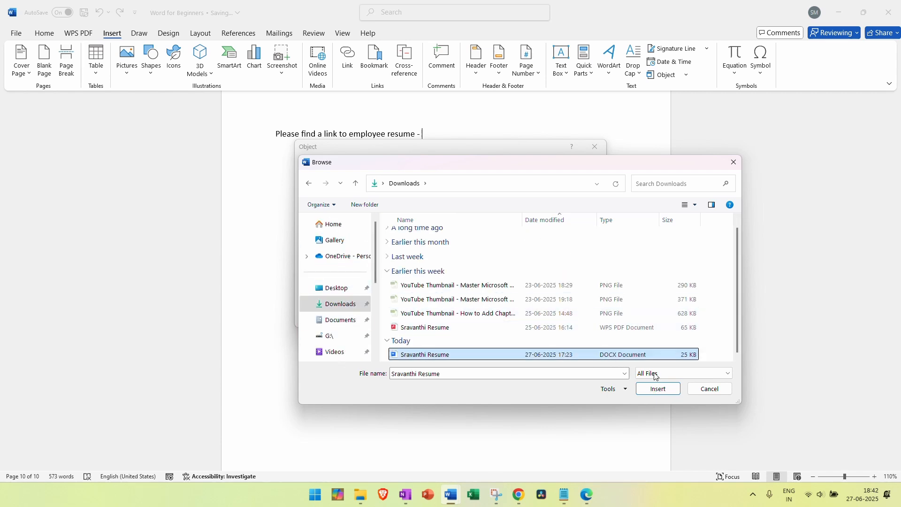
click(672, 389)
click(507, 237)
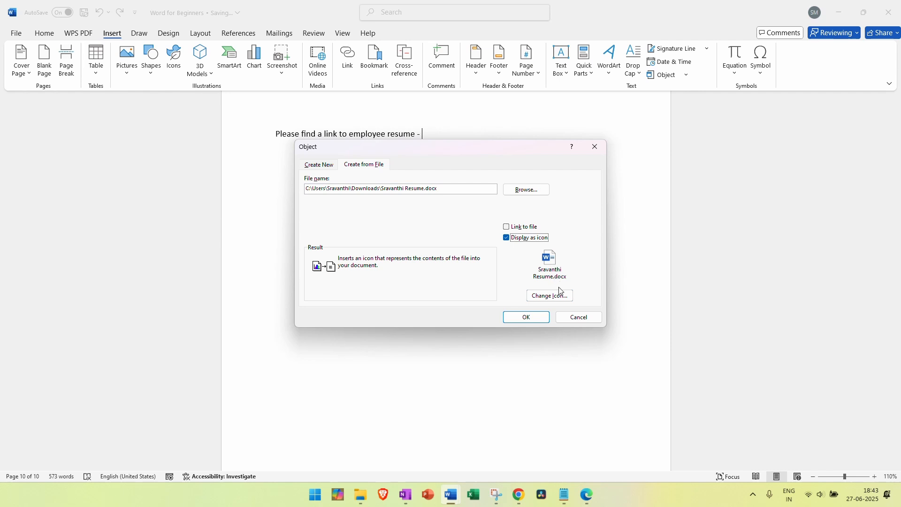
Insert the employee resume as an icon linked to its source file
click(508, 230)
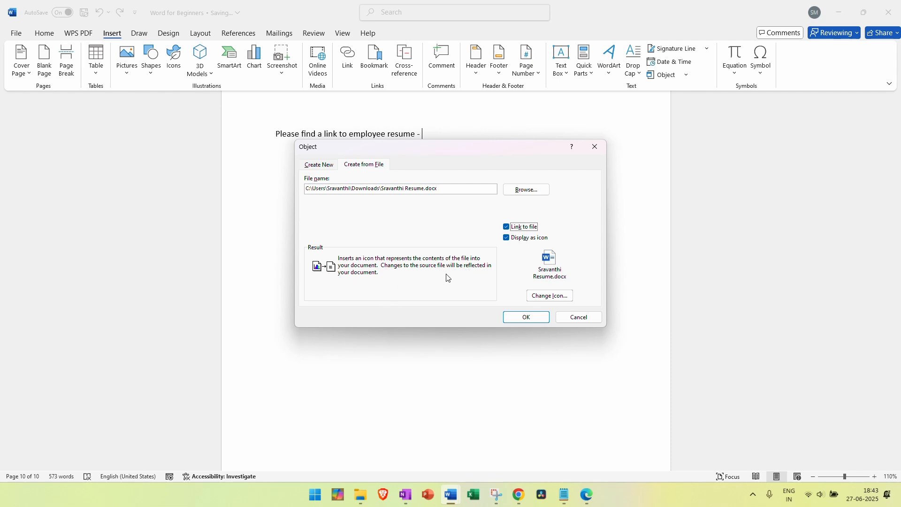
click(506, 227)
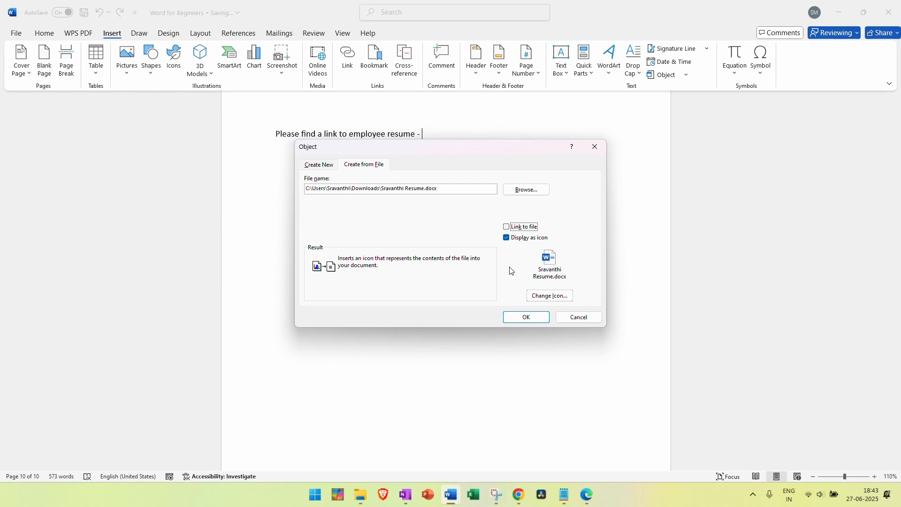
click(506, 227)
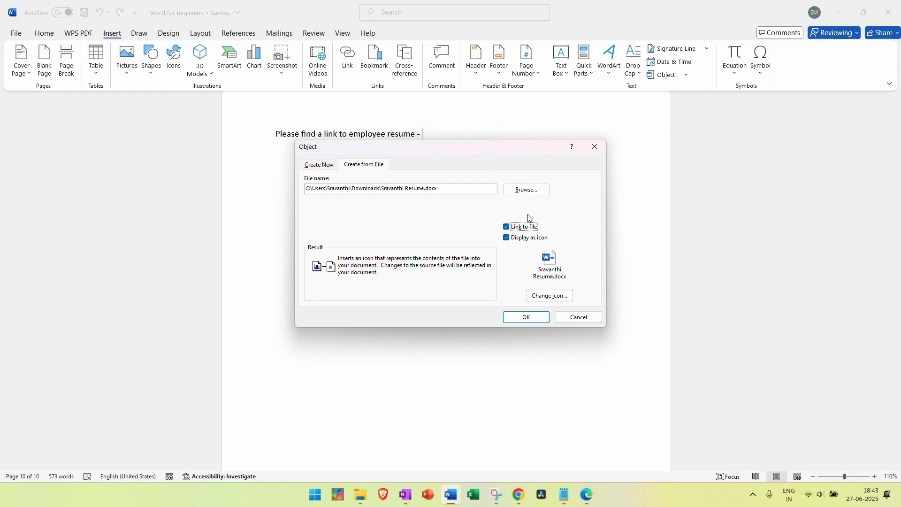
click(527, 318)
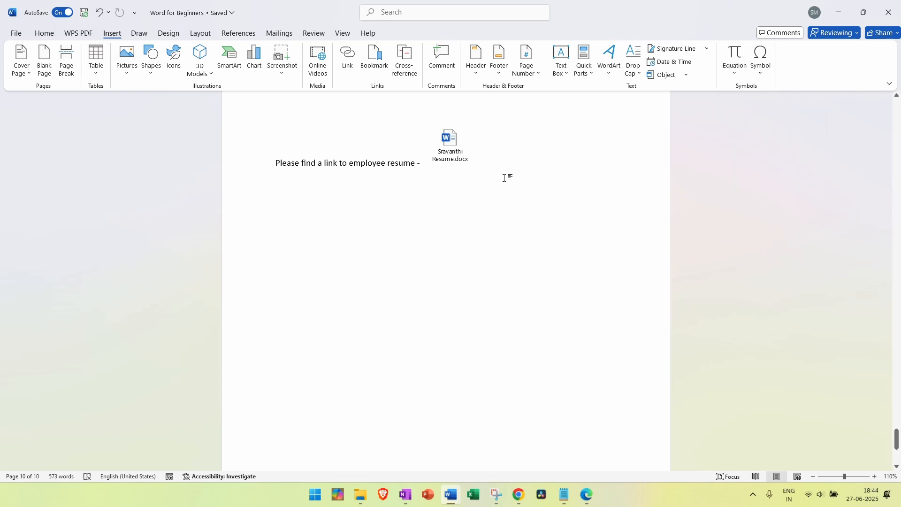
Add a page break after the resume line to start blank page 11
key(Return)
click(66, 66)
scroll(310, 286, down, 5)
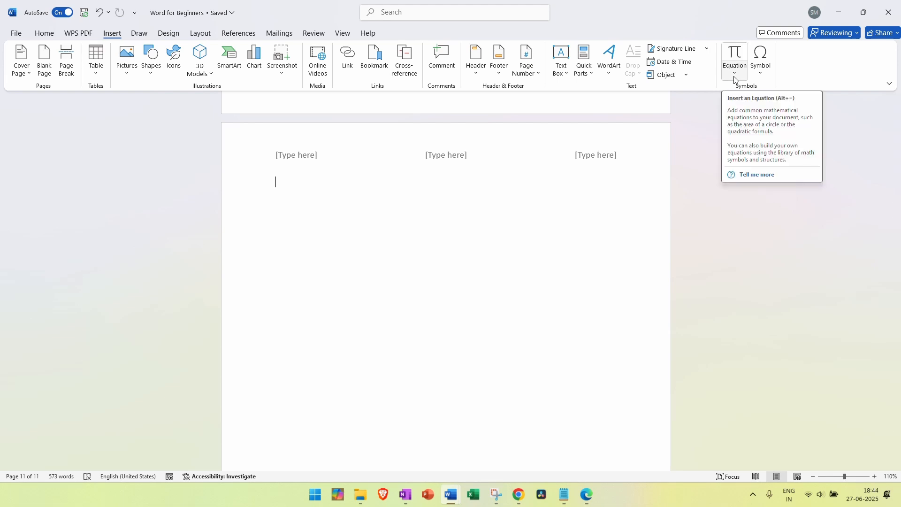
Browse More Symbols without inserting any, then show the built-in equations gallery
click(735, 76)
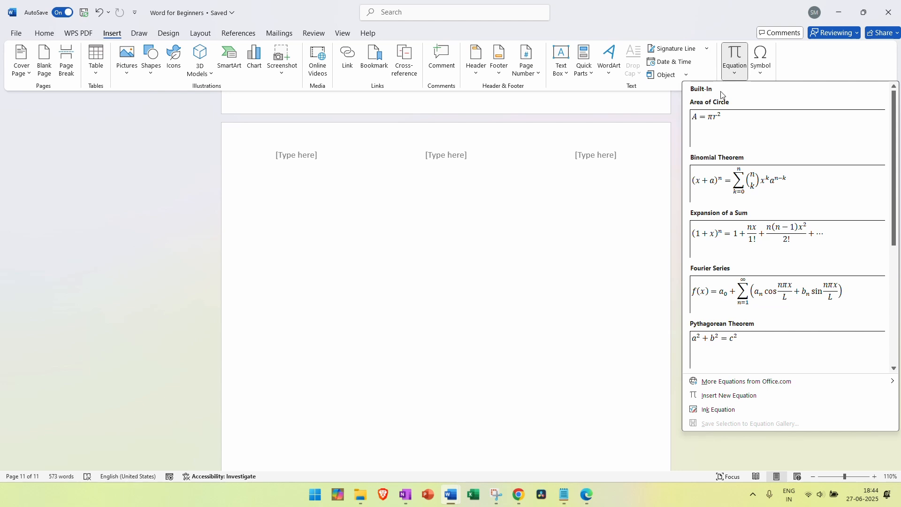
click(761, 71)
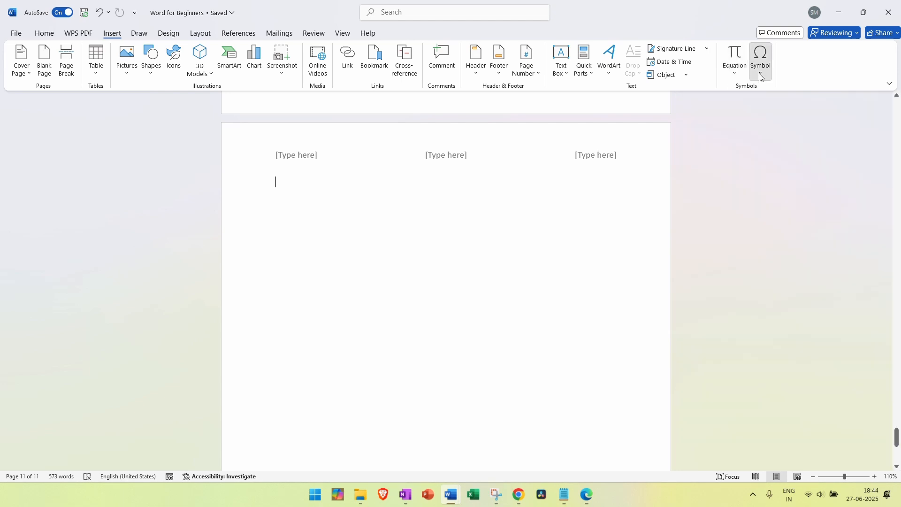
click(790, 156)
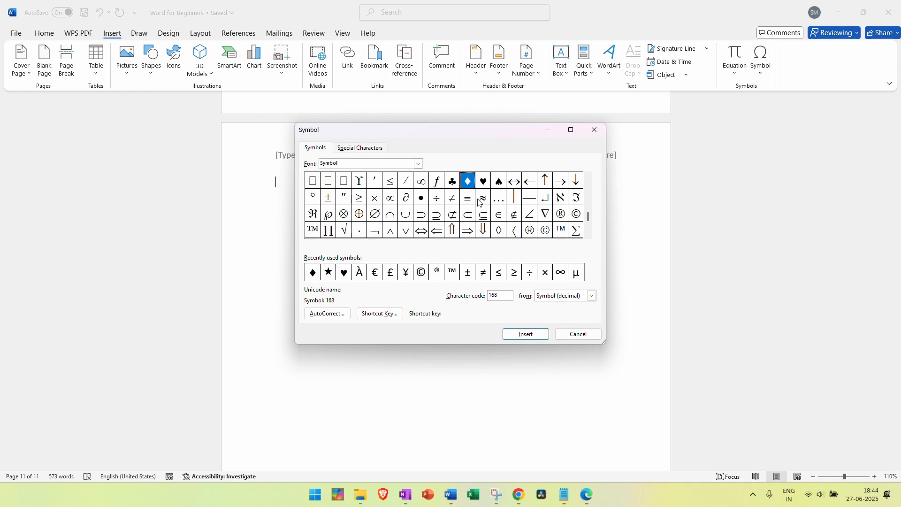
click(571, 337)
click(733, 73)
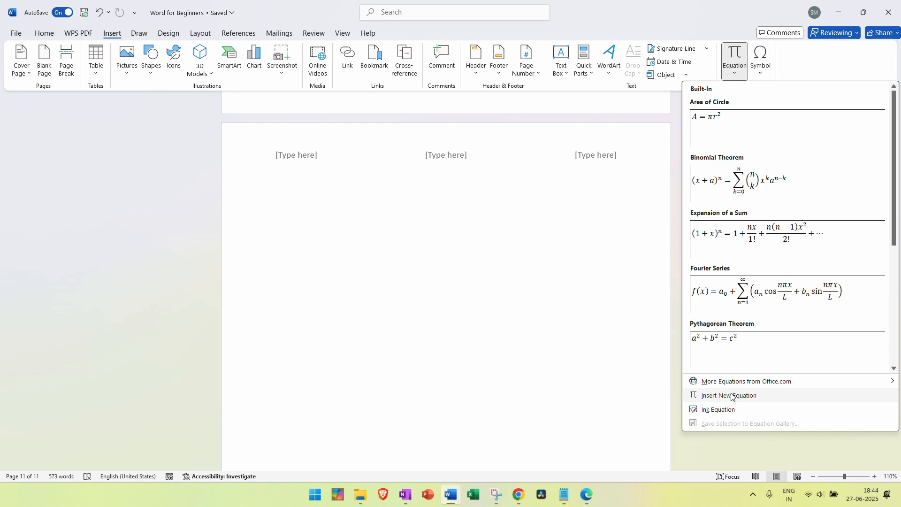
Dismiss the equations gallery and insert a blank equation with Alt+=
scroll(768, 346, down, 3)
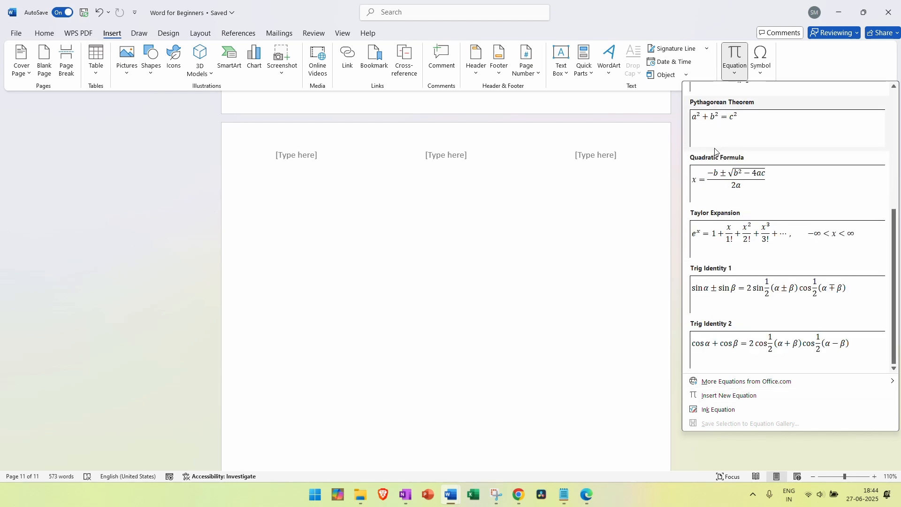
scroll(767, 346, up, 3)
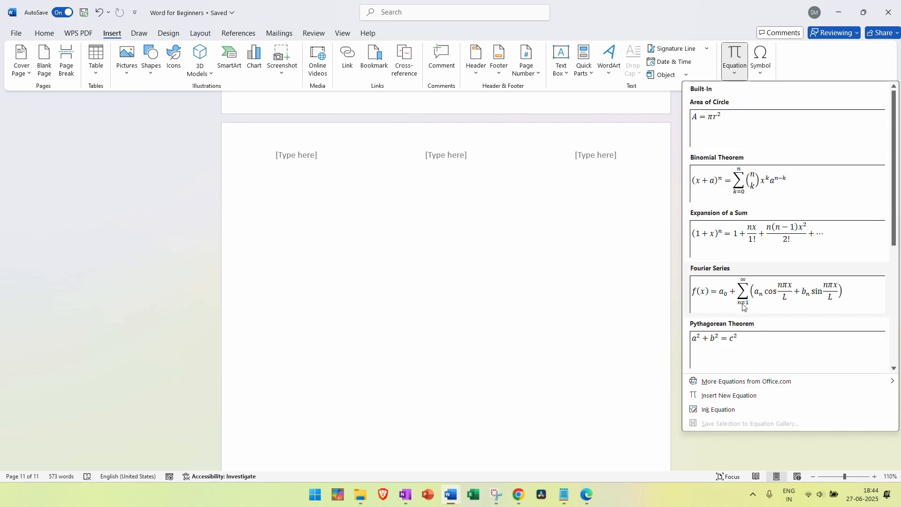
key(Escape)
key(alt+equal)
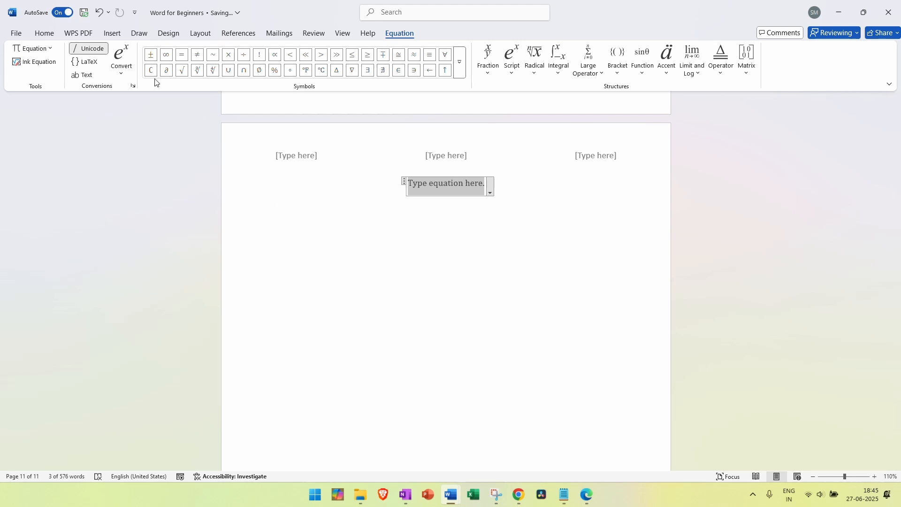
click(487, 80)
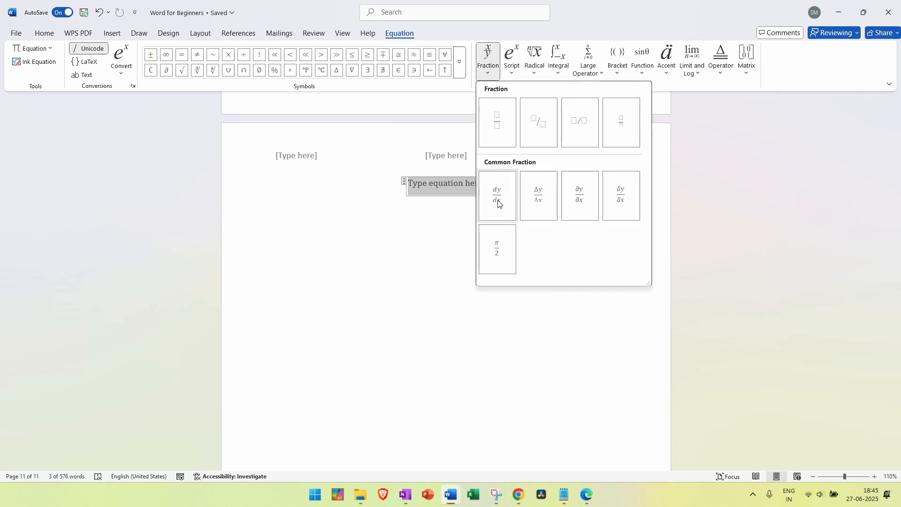
Insert a stacked fraction reading 1/2 into the equation
click(498, 123)
double_click(446, 182)
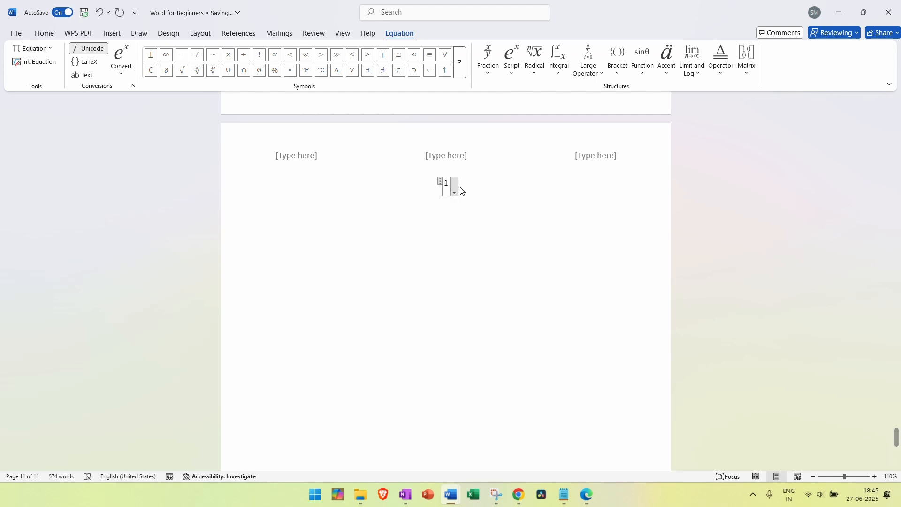
click(447, 212)
click(449, 189)
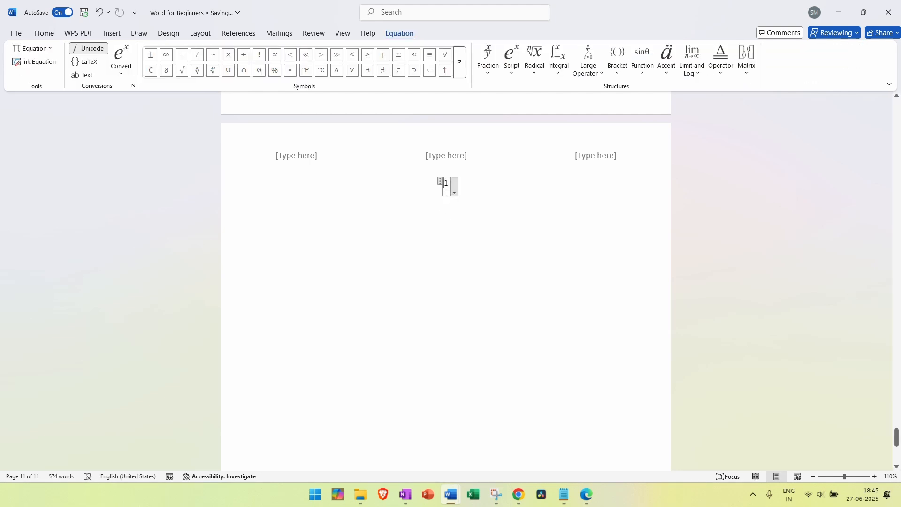
double_click(448, 193)
key(ctrl+z)
key(ctrl+y)
text(2)
click(440, 241)
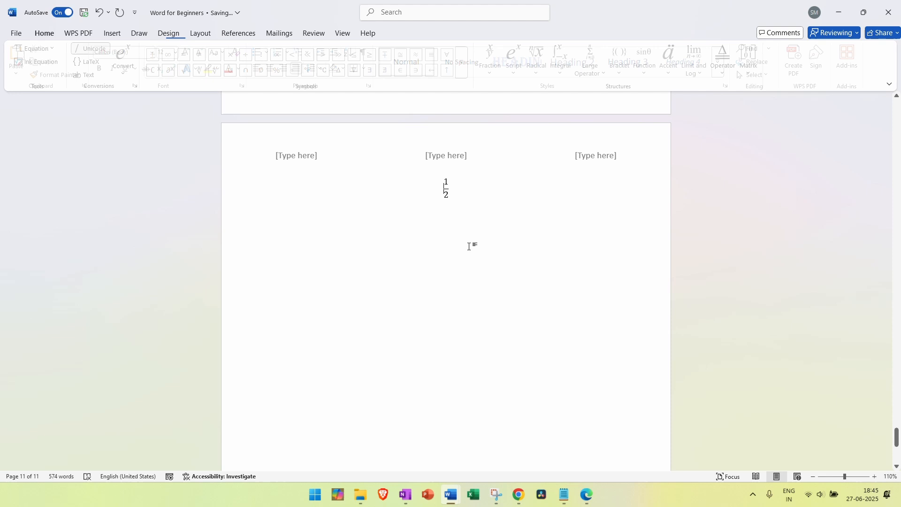
Add the dy/dx common fraction and an equals sign so it reads dy/dx = 1/2
click(452, 194)
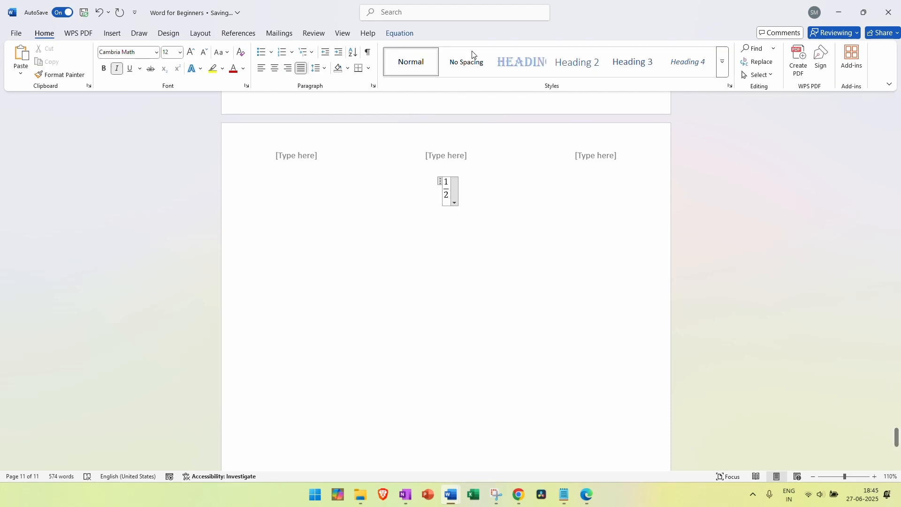
click(395, 35)
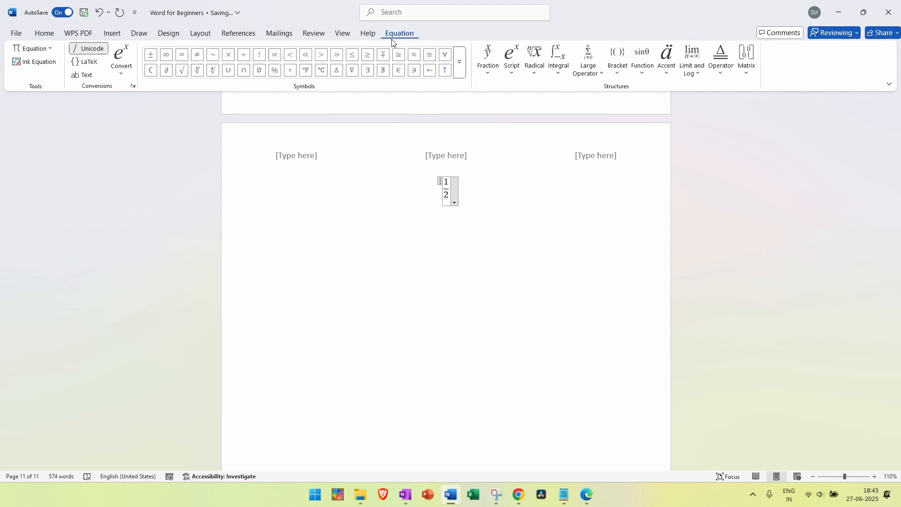
click(487, 60)
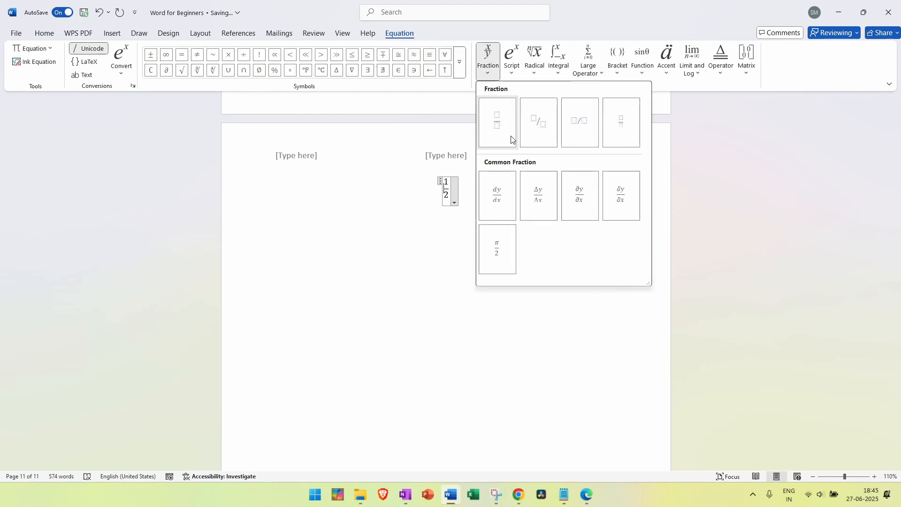
click(503, 194)
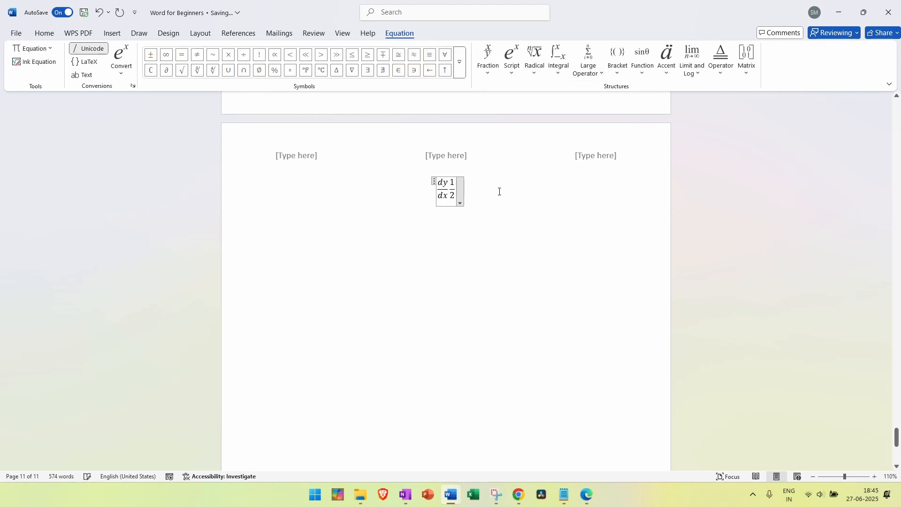
text(=)
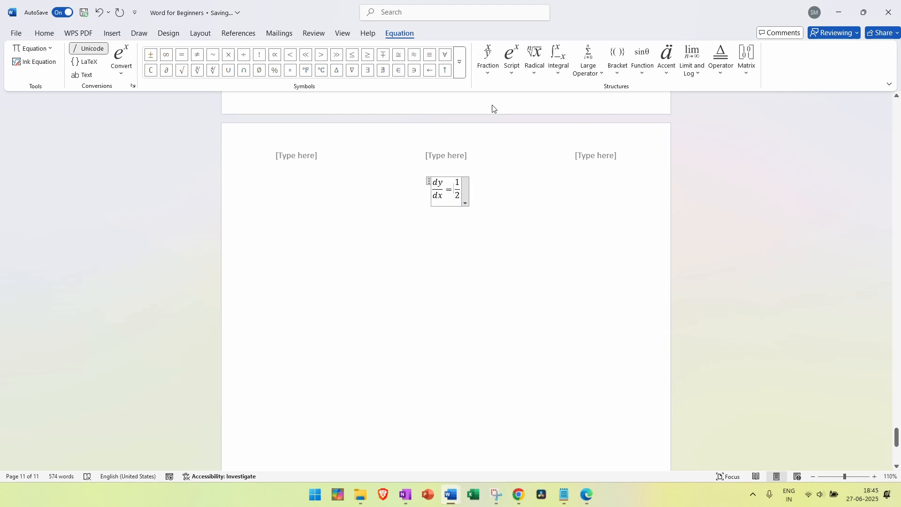
click(488, 75)
click(488, 75)
click(512, 73)
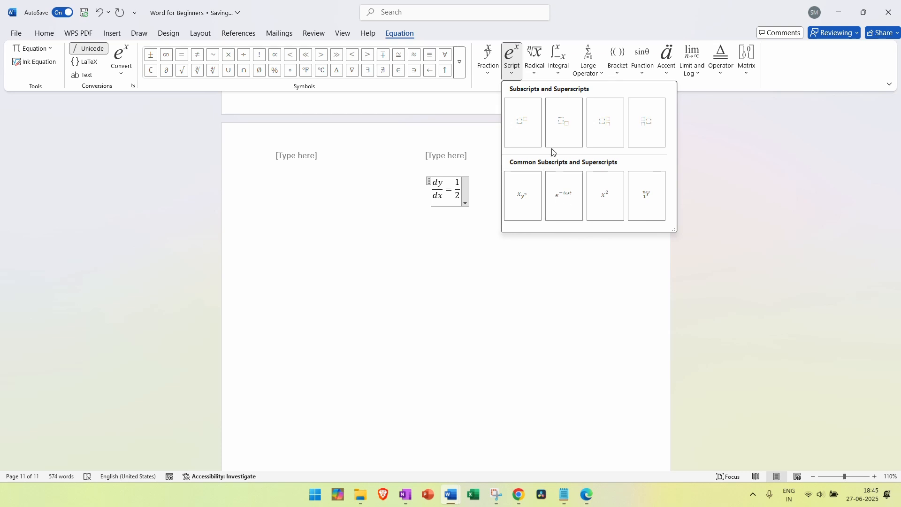
click(535, 74)
click(536, 76)
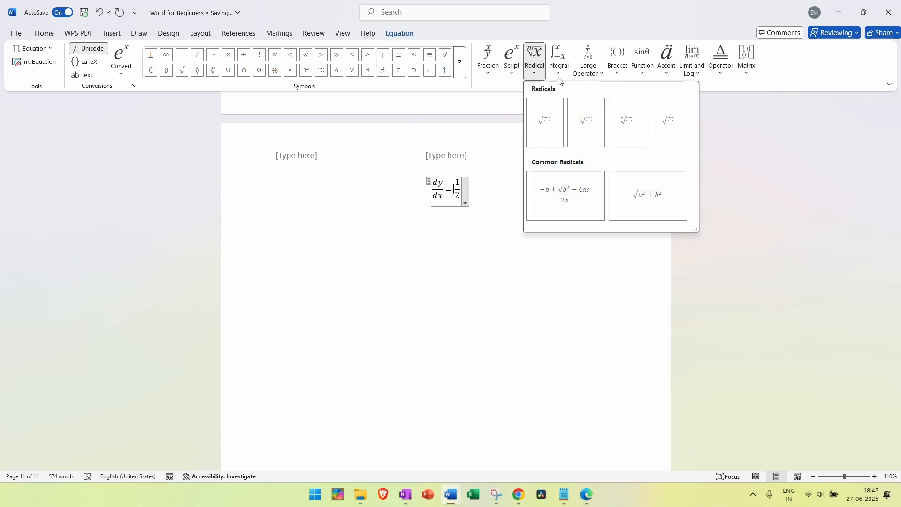
click(557, 72)
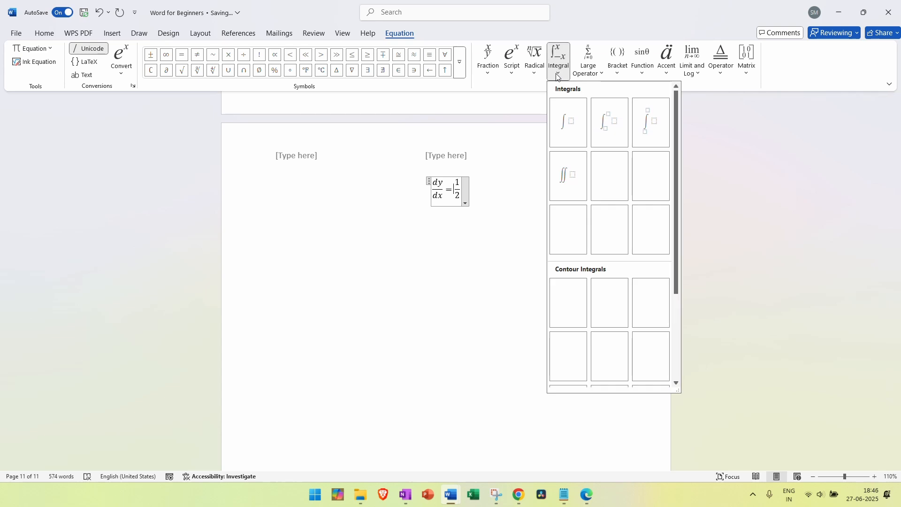
click(592, 78)
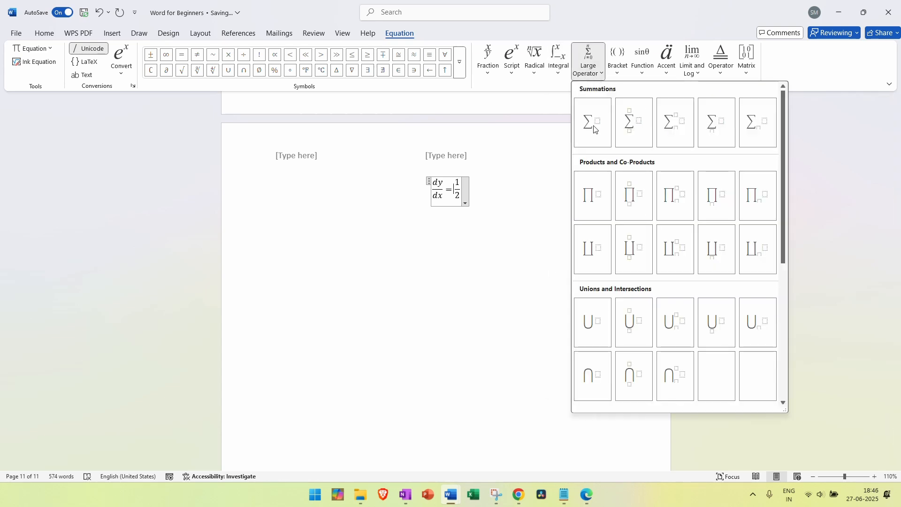
click(621, 77)
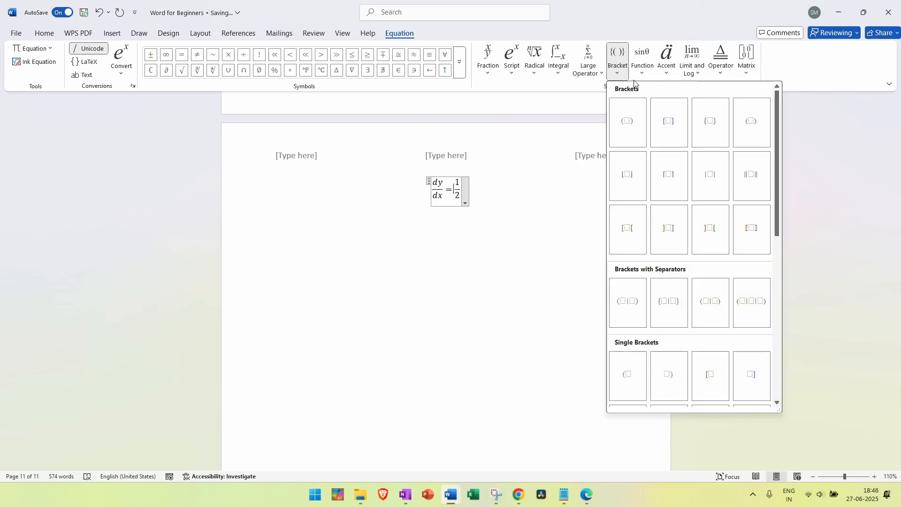
click(639, 79)
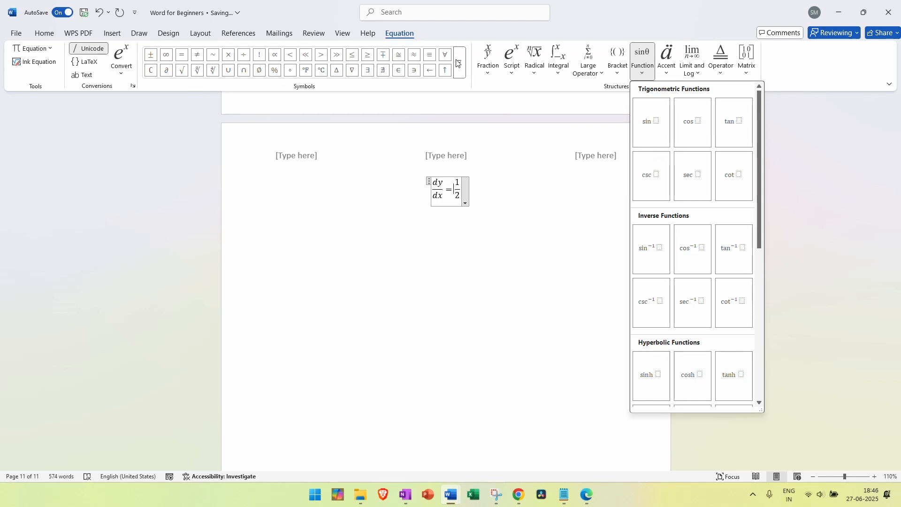
click(703, 76)
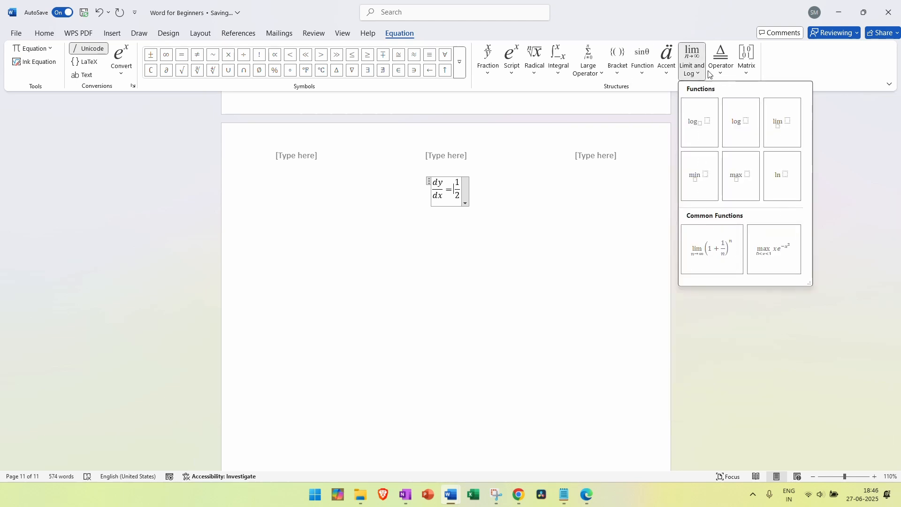
click(695, 77)
click(749, 77)
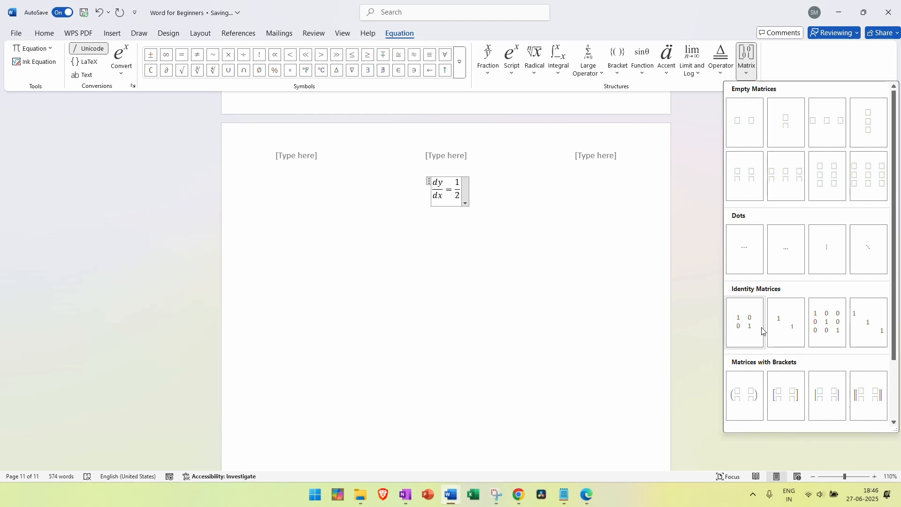
click(747, 75)
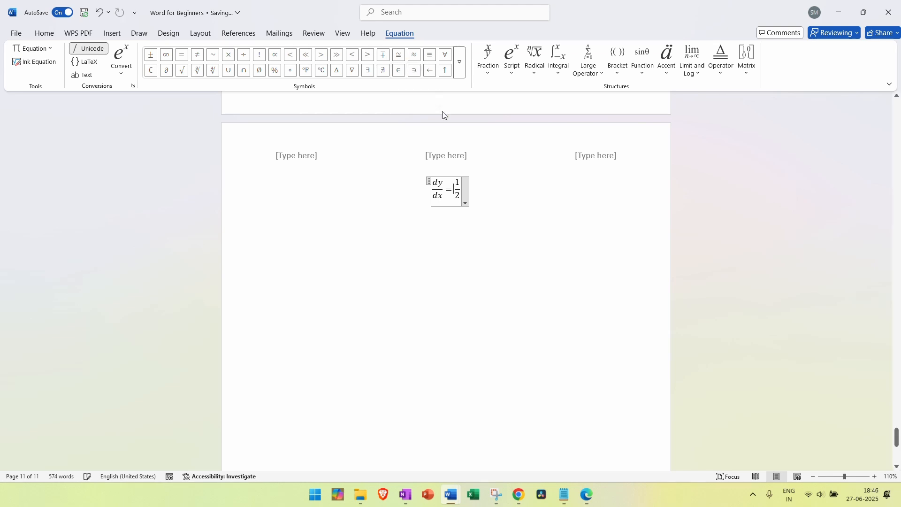
Set the dy/dx = 1/2 equation's justification to Left instead of centred
click(460, 61)
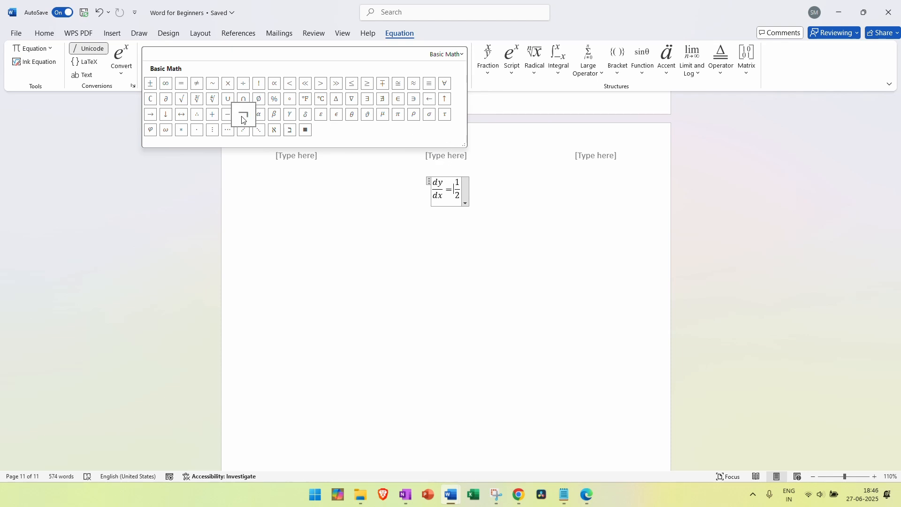
click(359, 267)
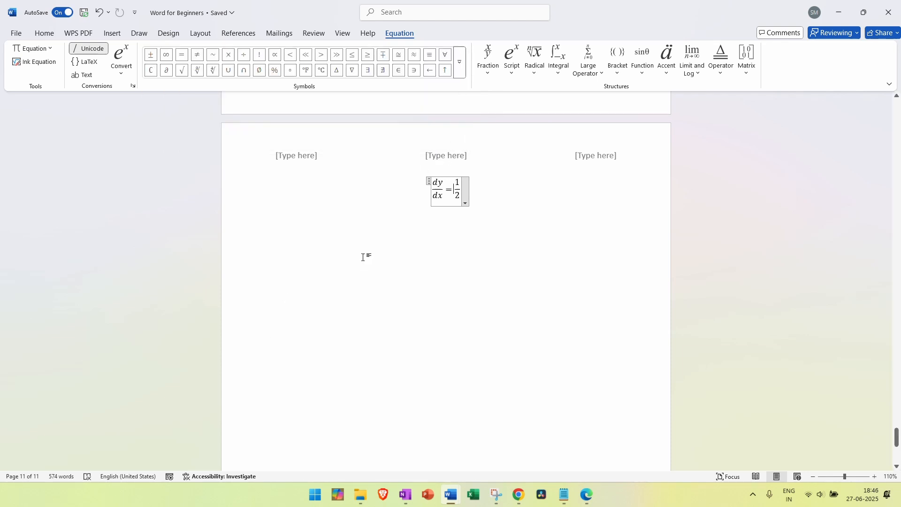
click(466, 203)
mouse_move(447, 300)
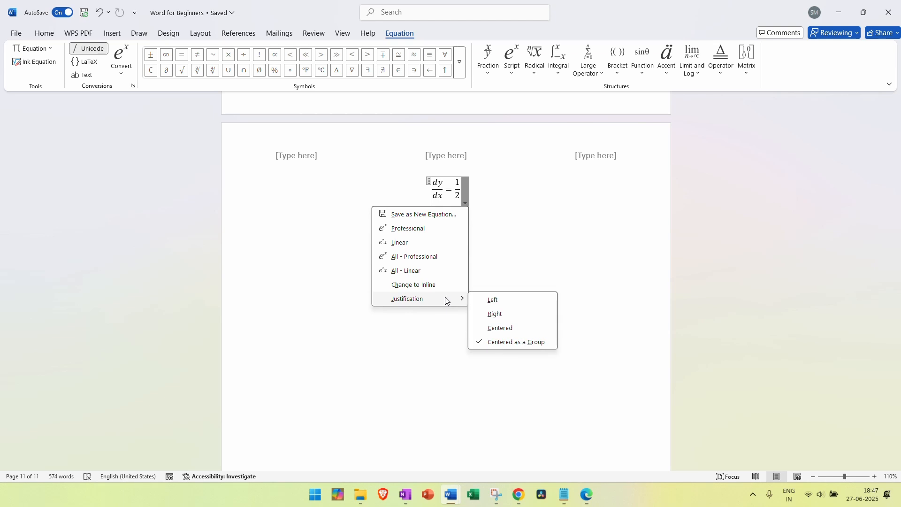
click(493, 300)
click(308, 204)
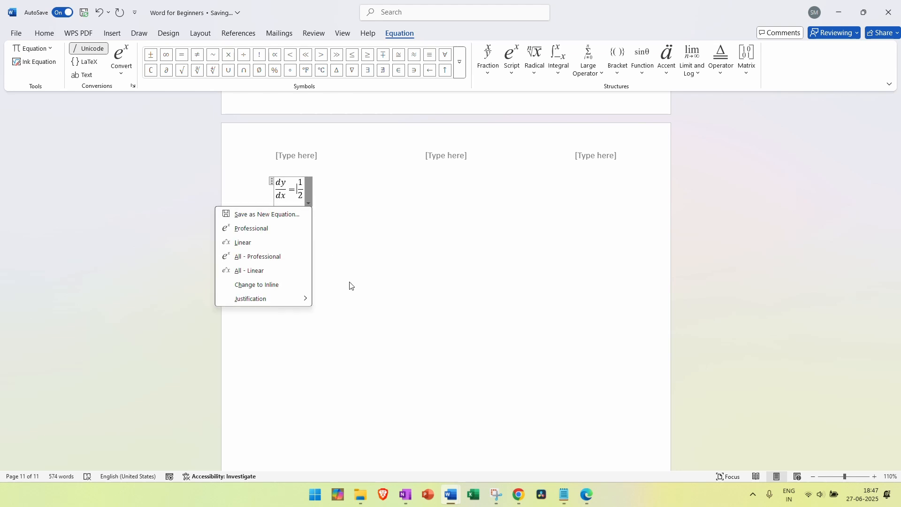
mouse_move(305, 298)
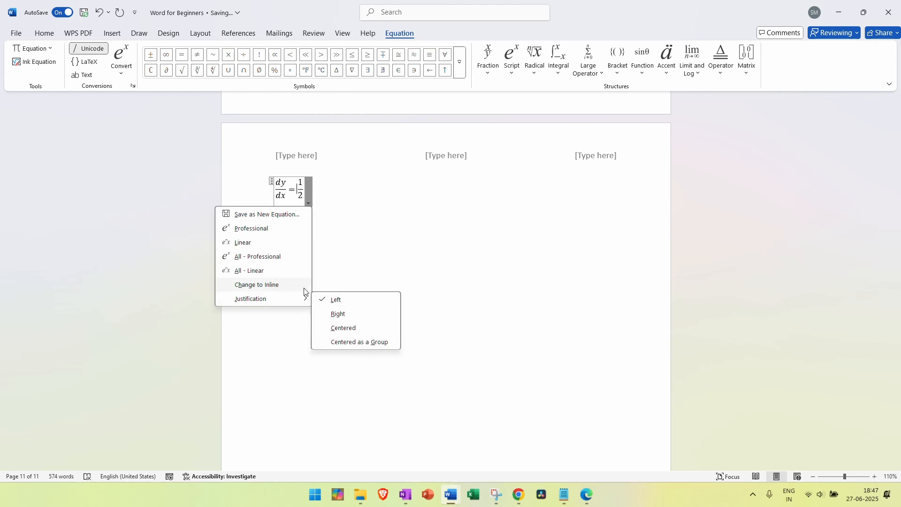
click(355, 236)
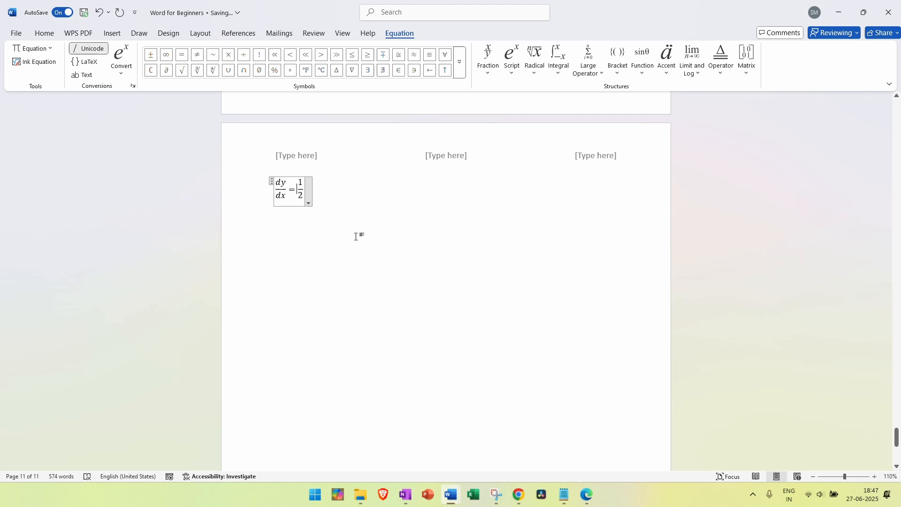
click(338, 203)
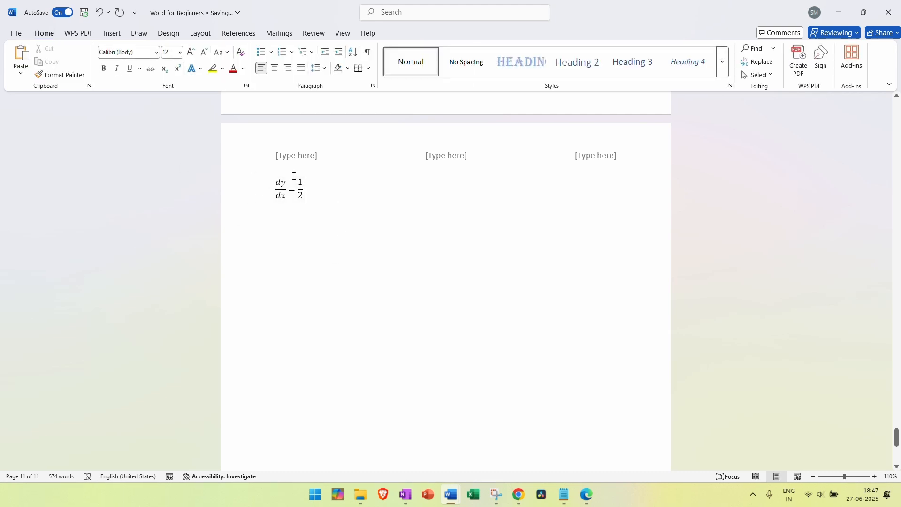
Add an empty line below the dy/dx = 1/2 equation
click(113, 32)
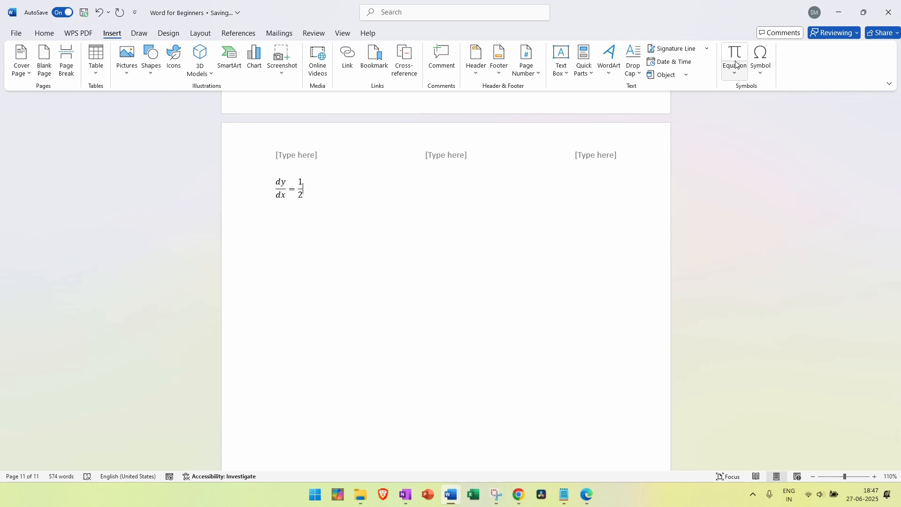
click(738, 76)
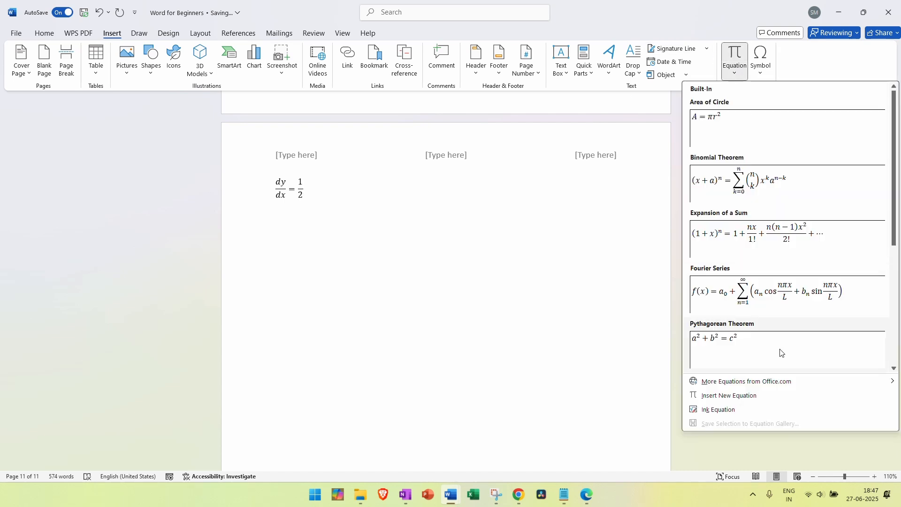
click(746, 397)
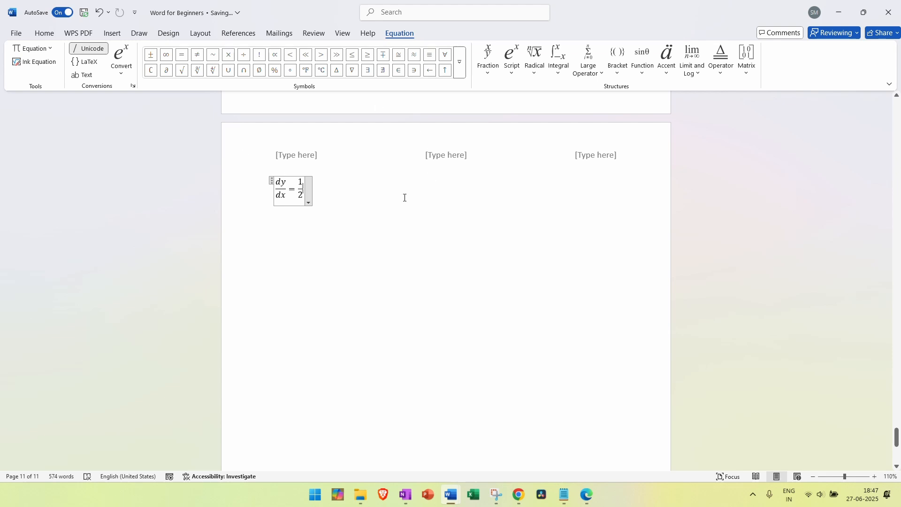
click(367, 194)
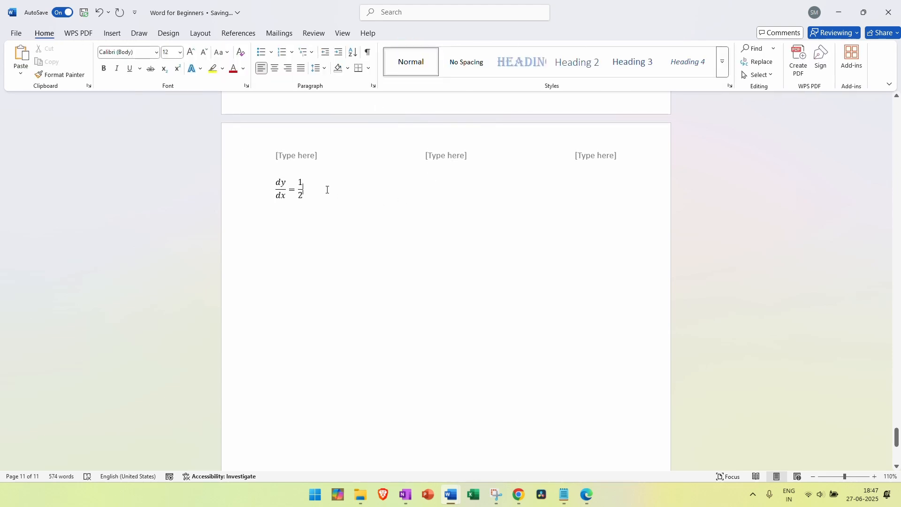
key(Return)
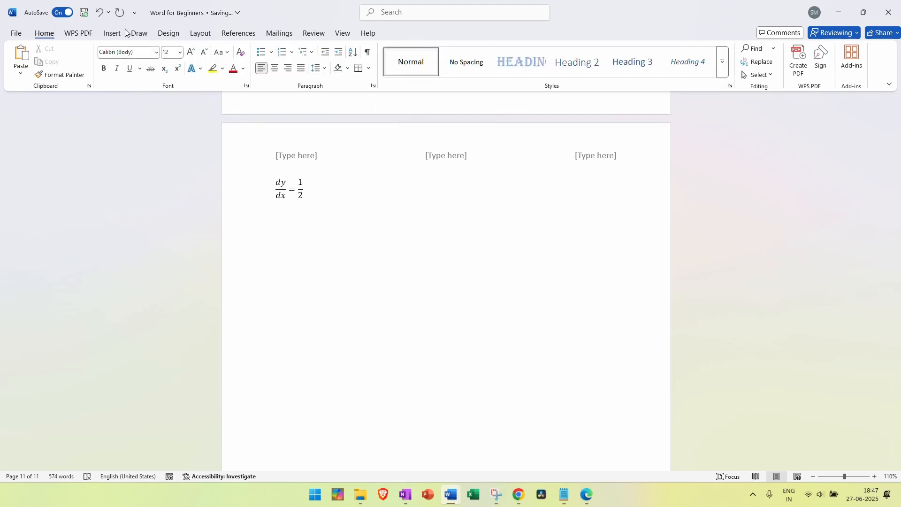
Insert a trial blank equation on the new line, then delete it
click(121, 32)
click(739, 76)
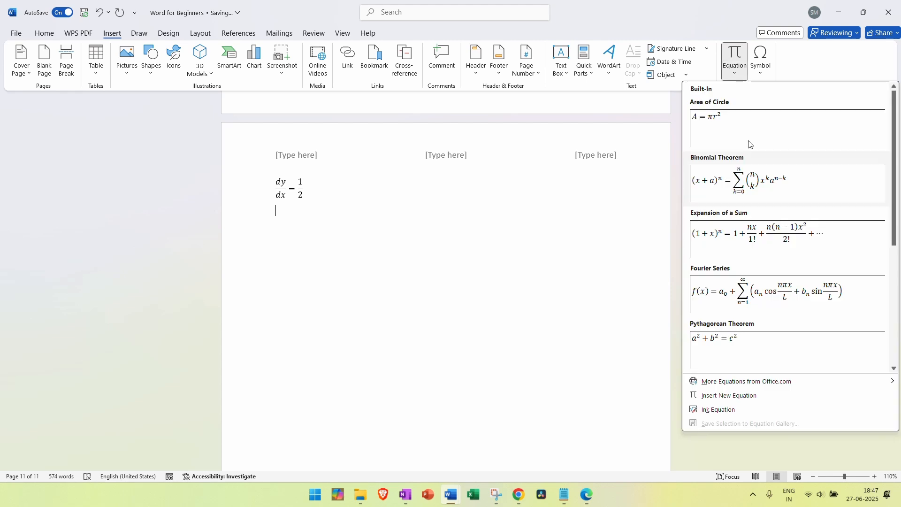
click(744, 398)
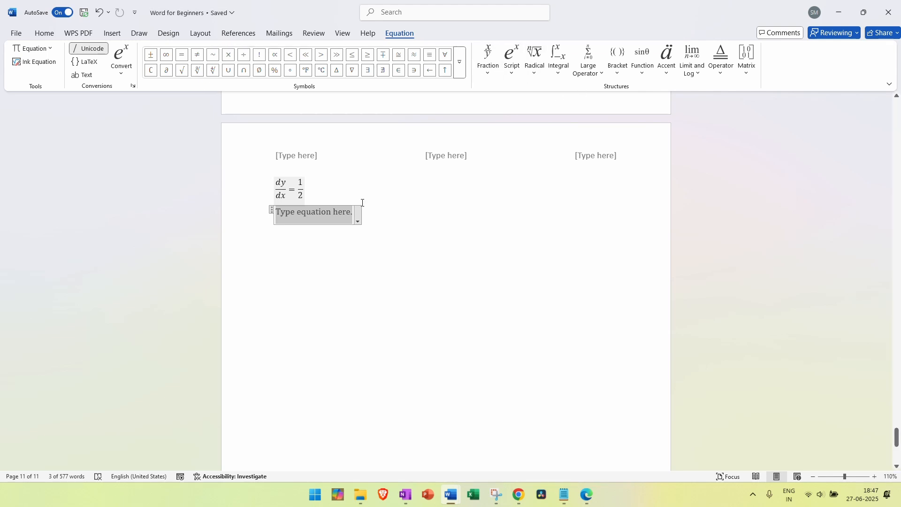
click(388, 215)
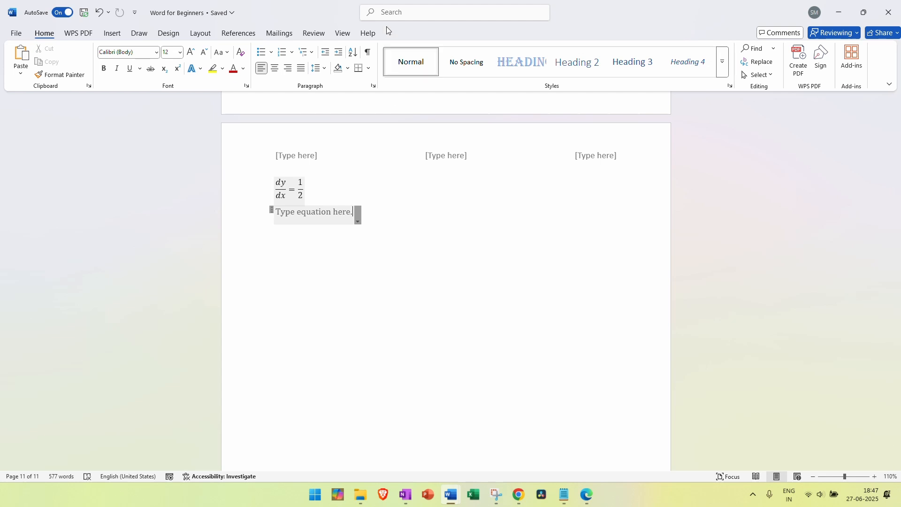
click(271, 209)
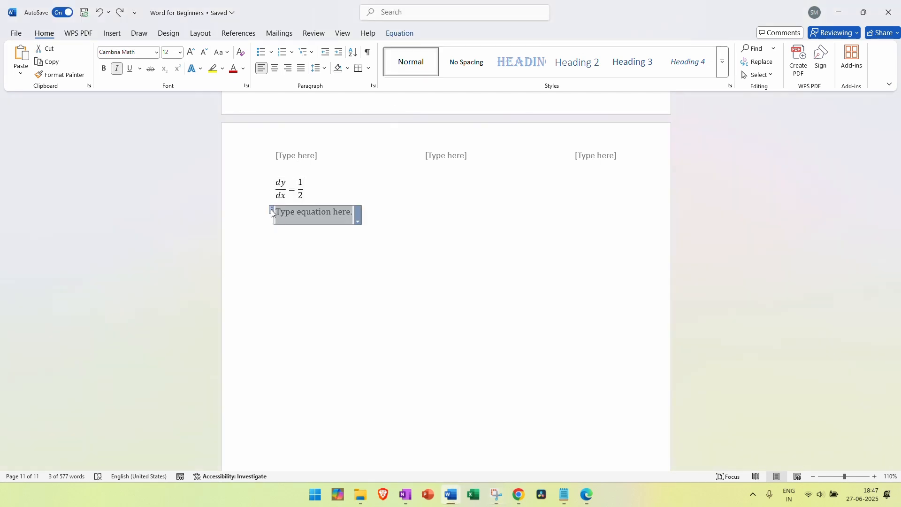
key(Delete)
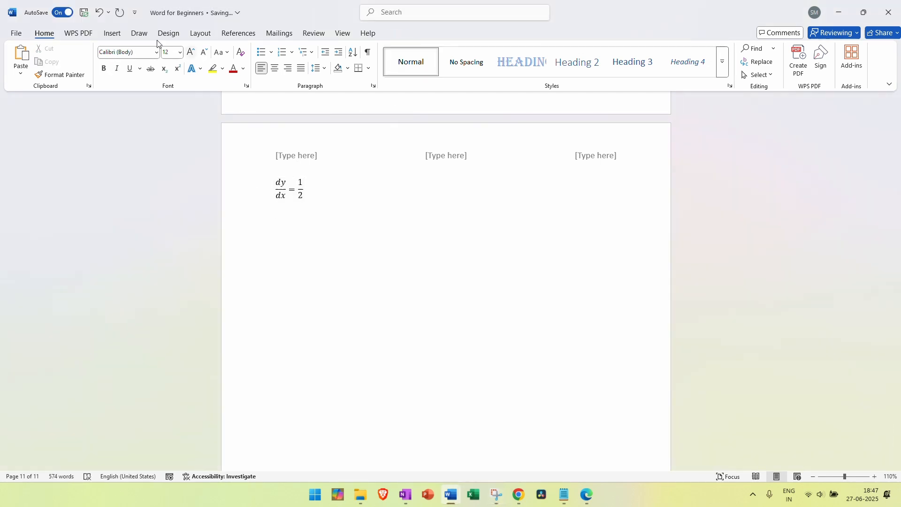
click(113, 34)
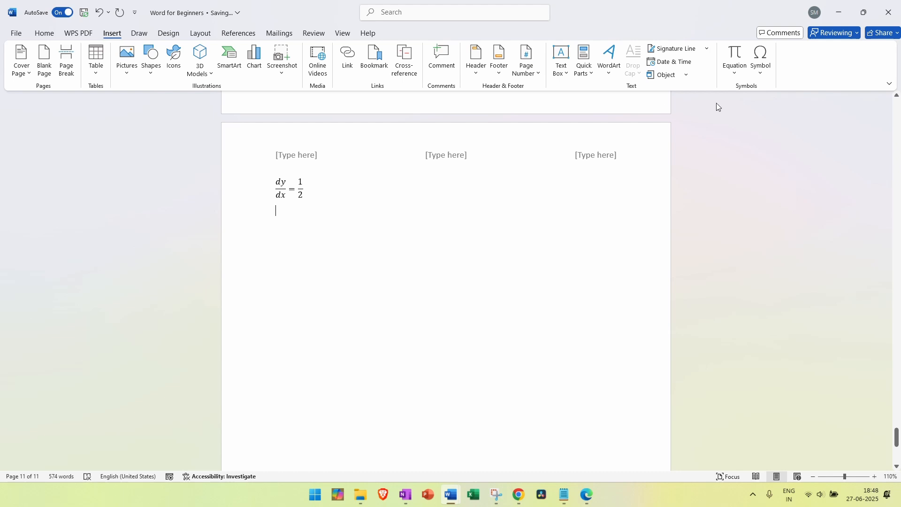
Draw trial black ink strokes below the equation, then undo and erase them
click(138, 33)
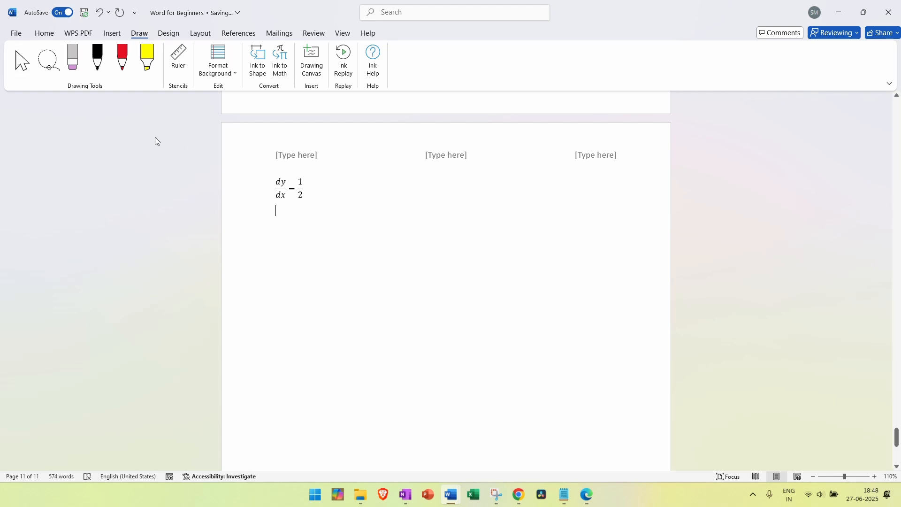
click(98, 60)
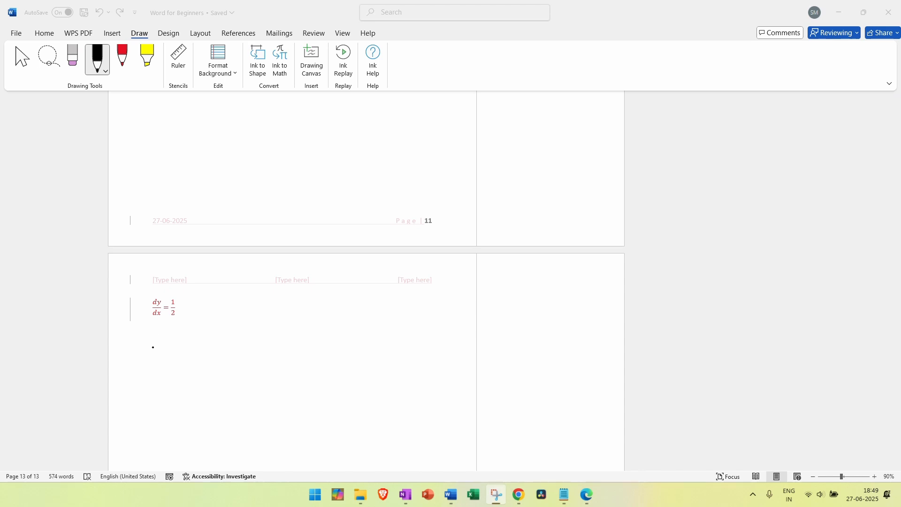
drag(152, 332, 240, 348)
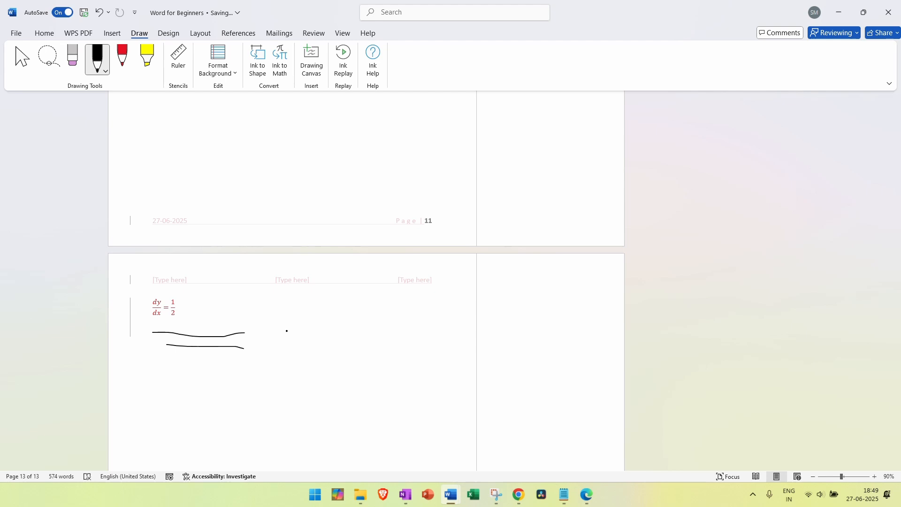
click(99, 20)
click(100, 20)
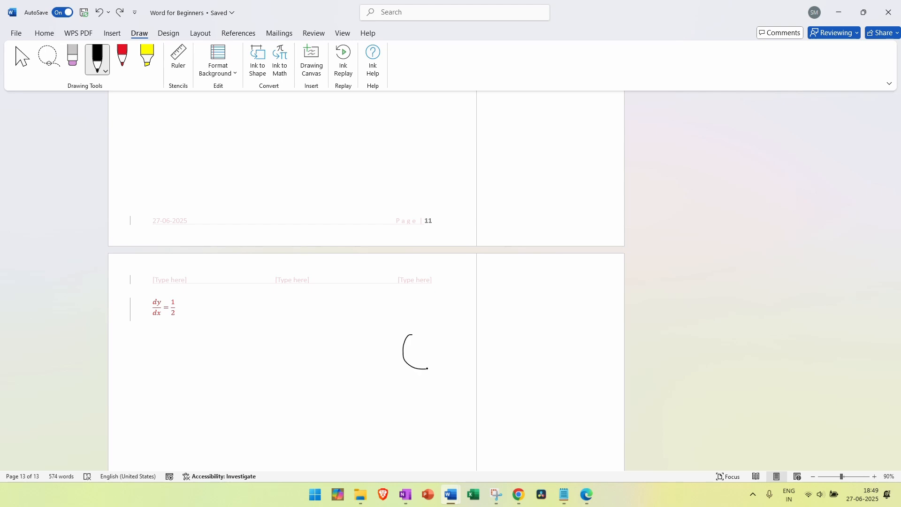
drag(411, 335, 419, 336)
click(72, 56)
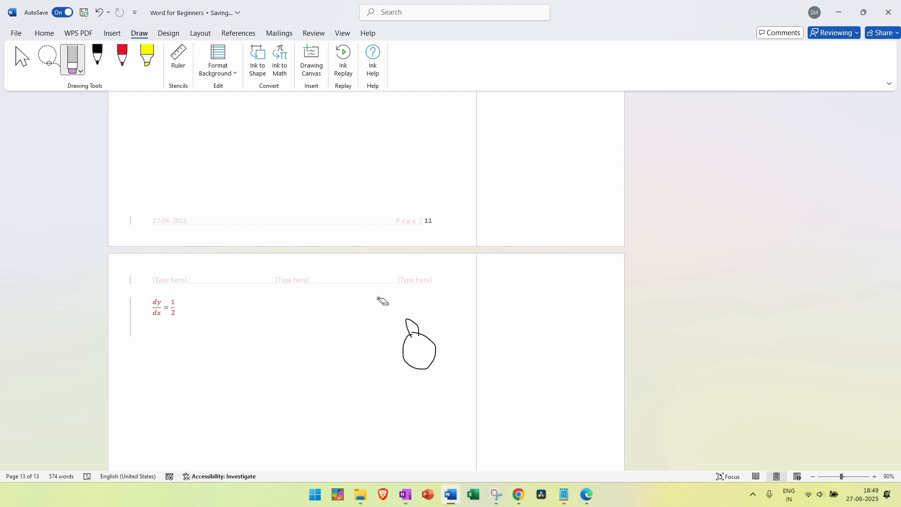
drag(412, 323, 425, 359)
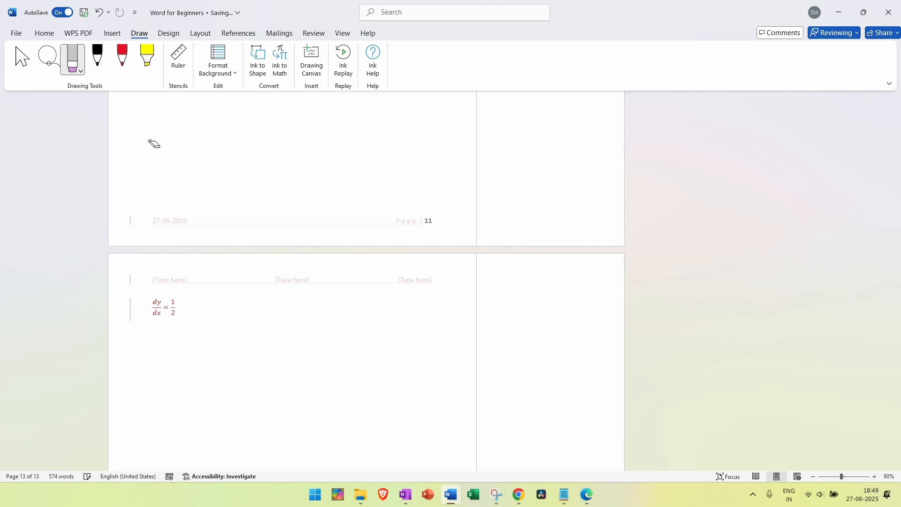
Draw two black ink strokes below the equation, then switch to red ink and the highlighter
click(98, 61)
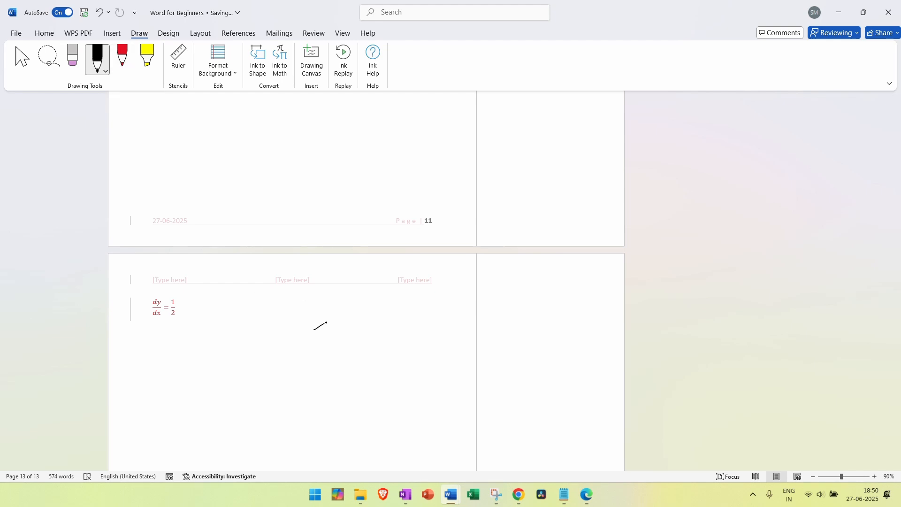
drag(302, 357, 342, 333)
drag(306, 373, 342, 358)
click(122, 57)
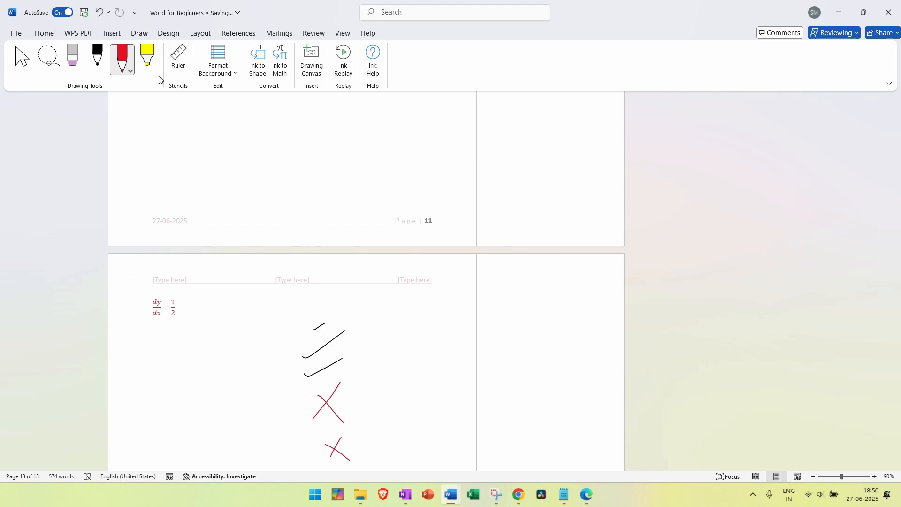
click(147, 56)
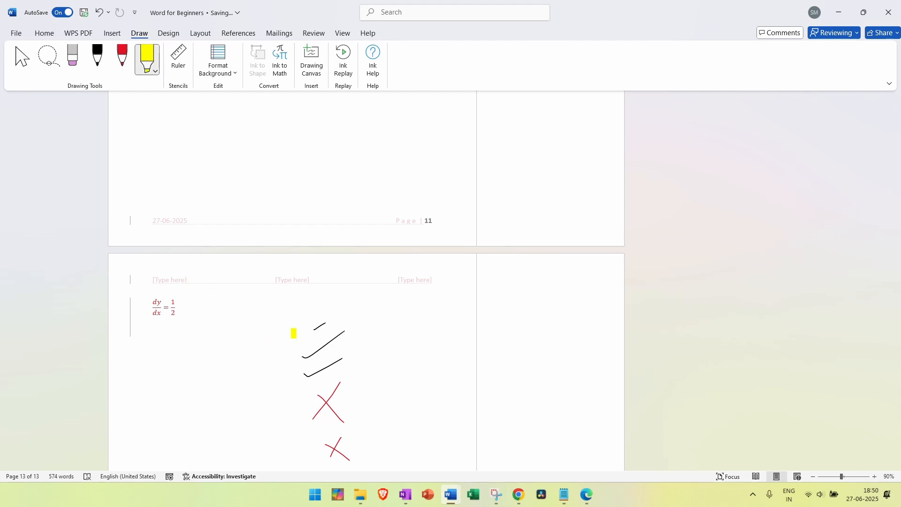
Try a yellow highlight on the Front-end vs Back-end heading, then undo it
mouse_move(898, 435)
mouse_down()
mouse_move(887, 294)
mouse_move(886, 305)
mouse_up()
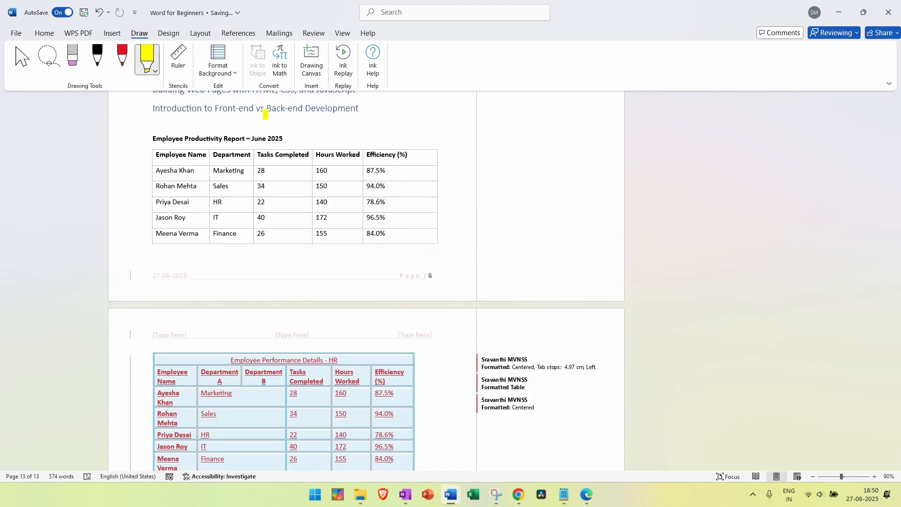
drag(359, 112, 223, 111)
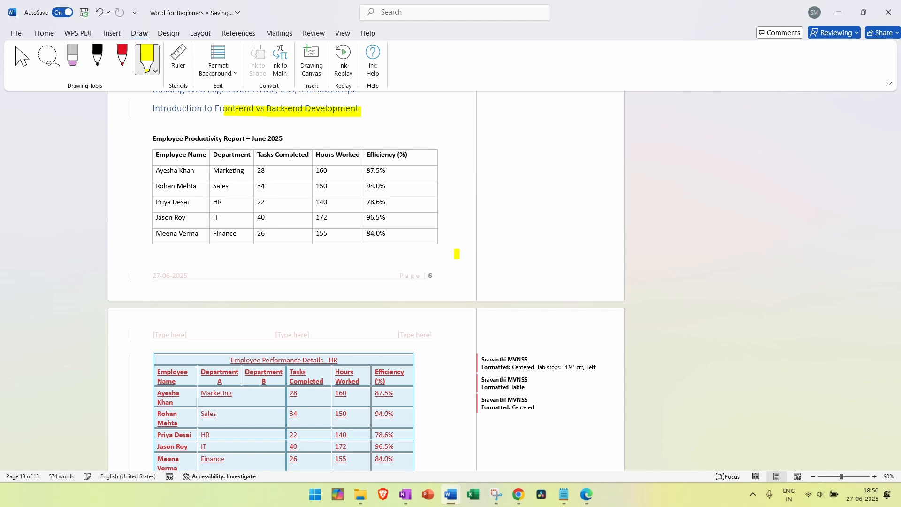
click(99, 14)
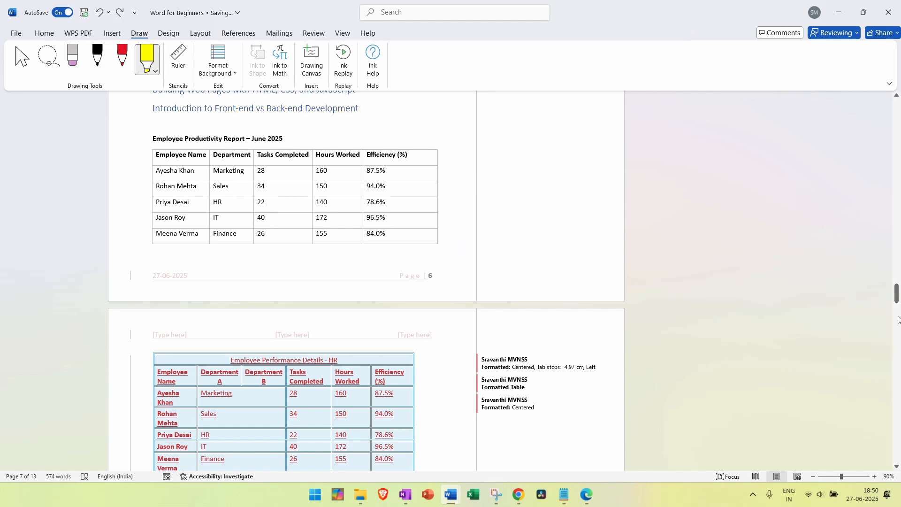
drag(896, 294, 897, 441)
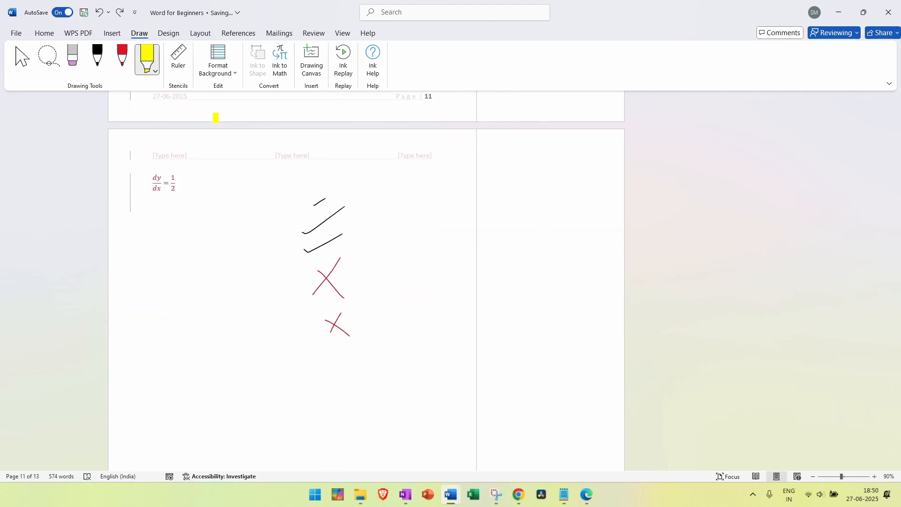
Insert a page break so the ink drawings start on a new page
click(43, 34)
click(115, 34)
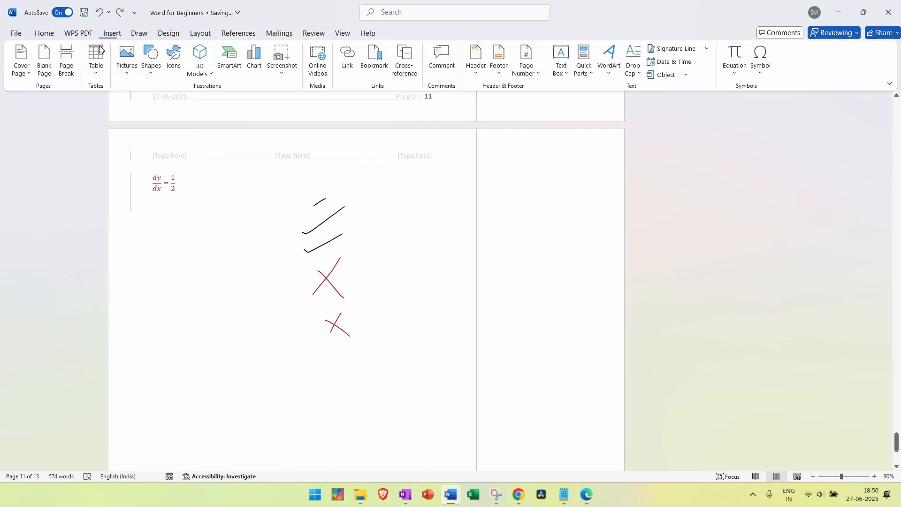
click(67, 68)
scroll(301, 302, down, 6)
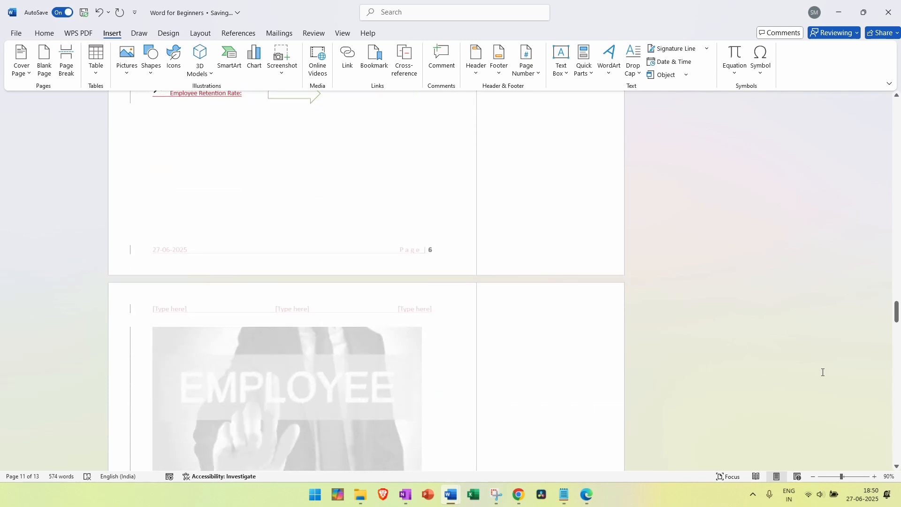
drag(898, 319, 897, 451)
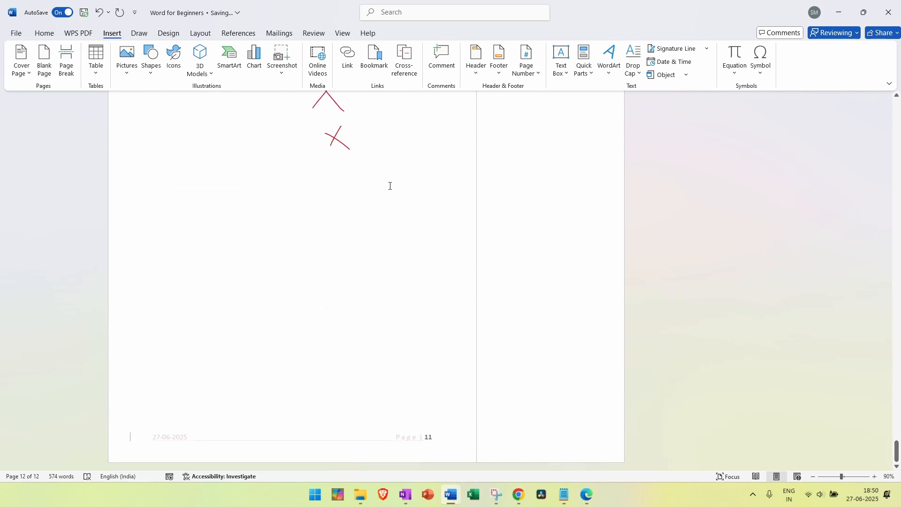
scroll(387, 174, up, 3)
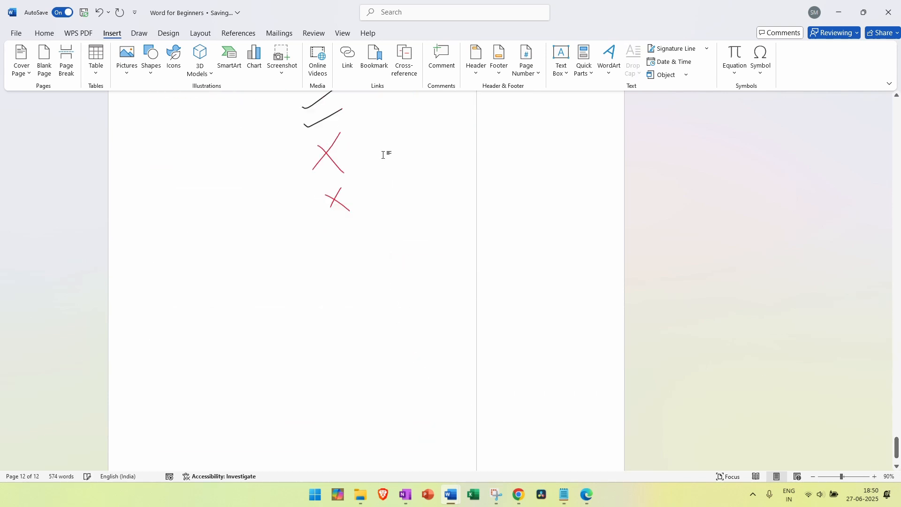
click(64, 64)
scroll(311, 266, down, 6)
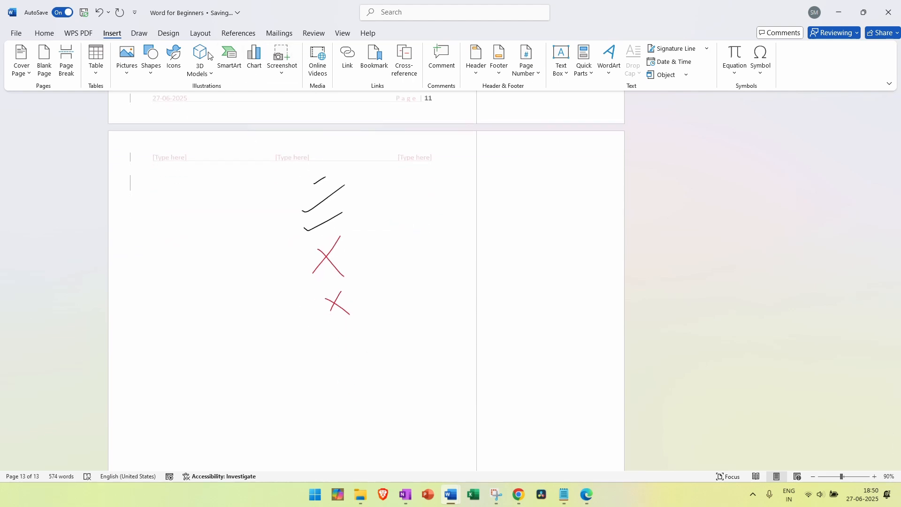
click(142, 34)
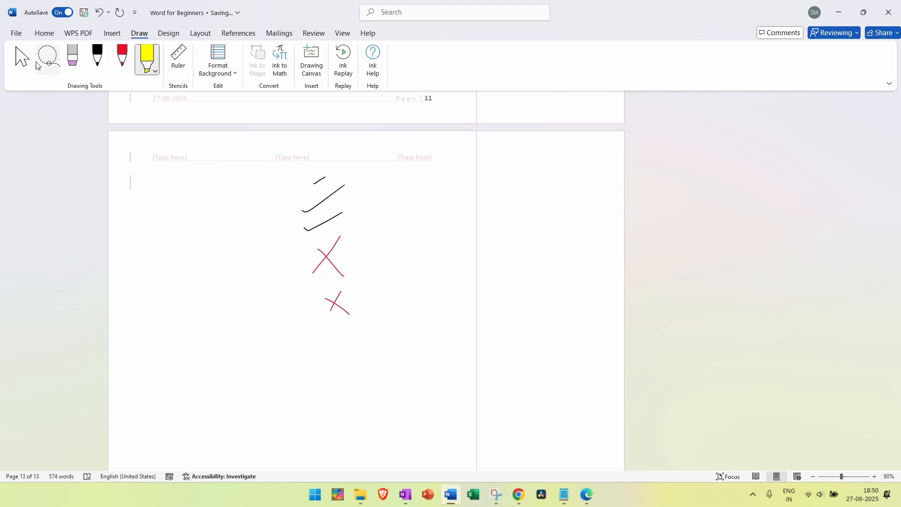
Erase all the ink ticks and red crosses, and set markup display to No Markup
click(75, 59)
drag(345, 310, 307, 141)
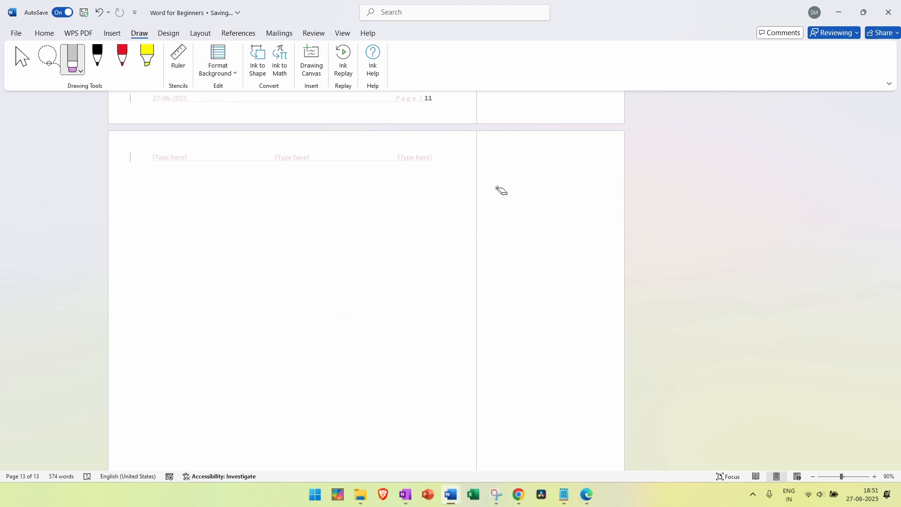
click(313, 33)
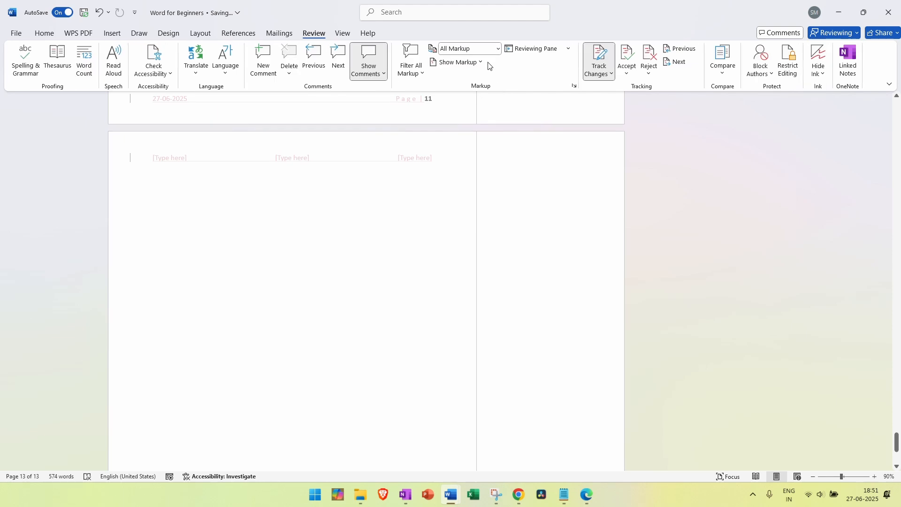
click(490, 49)
click(476, 86)
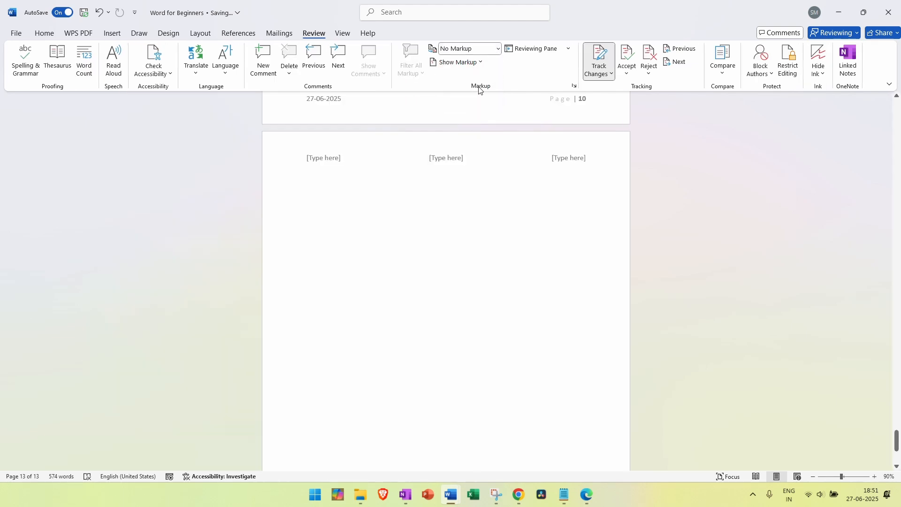
Place the ruler across the page at 25°, drawing and undoing a trial black line
click(139, 33)
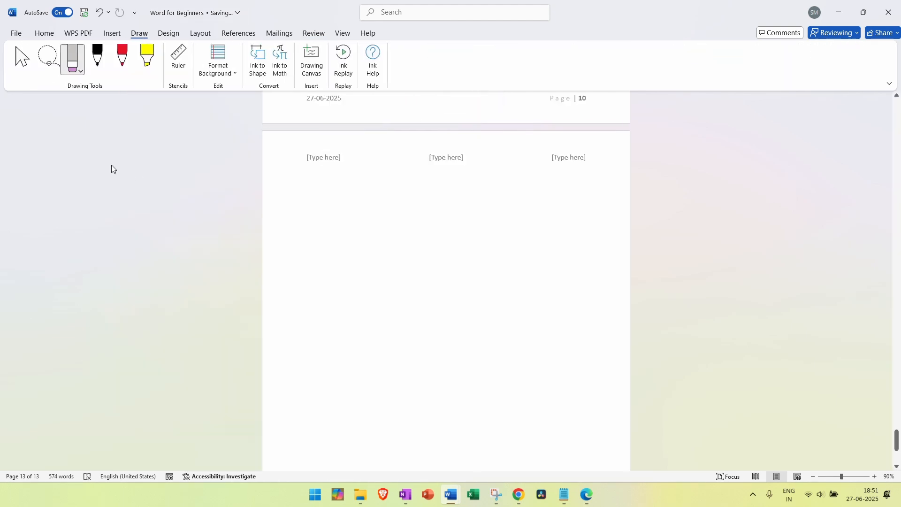
click(179, 58)
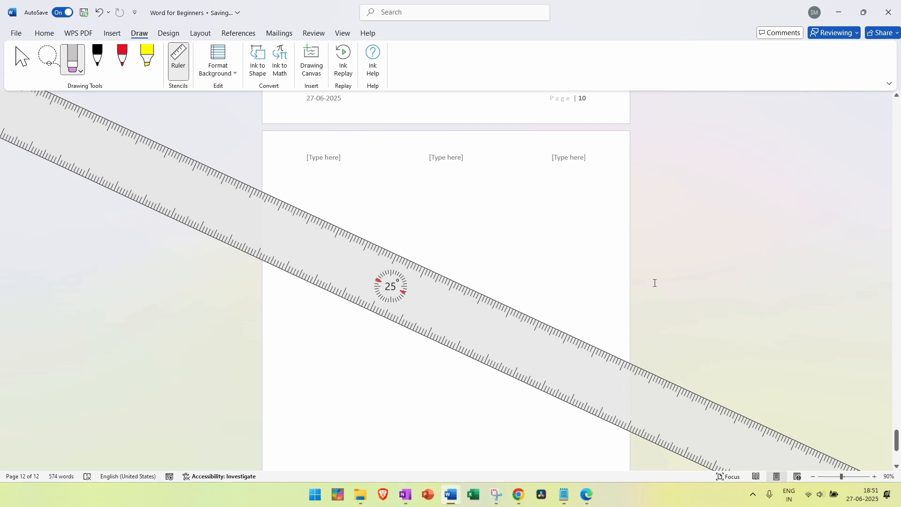
drag(668, 414, 782, 282)
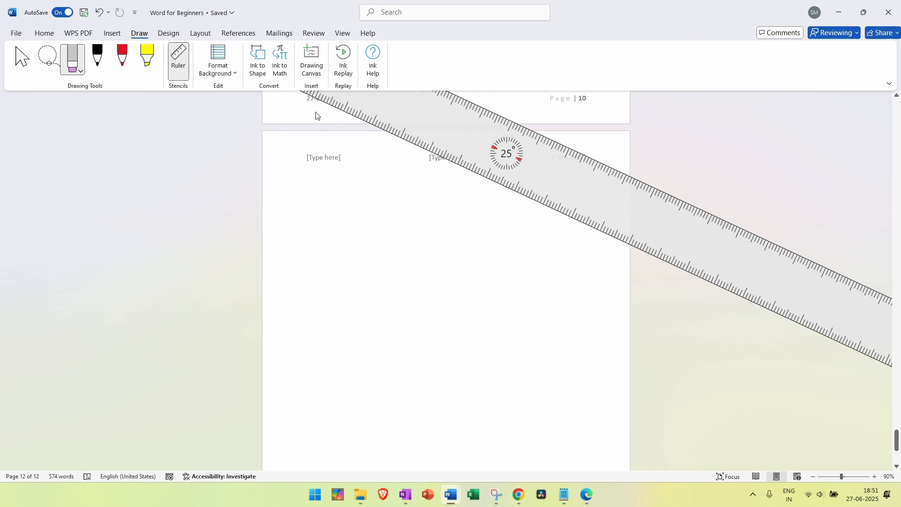
click(100, 60)
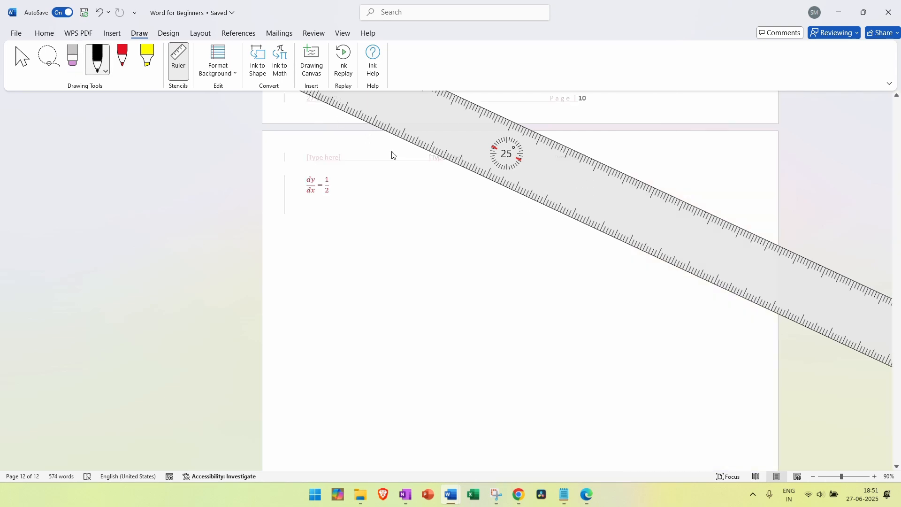
drag(536, 133, 624, 174)
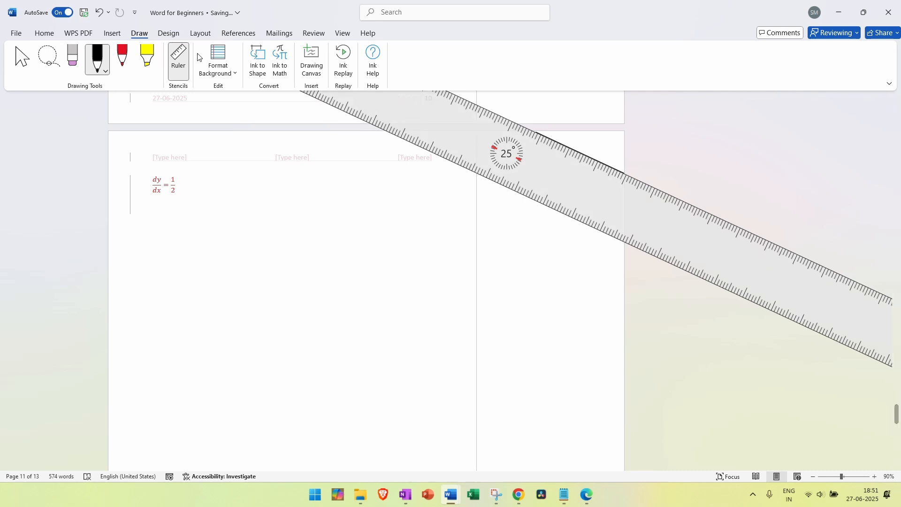
click(178, 60)
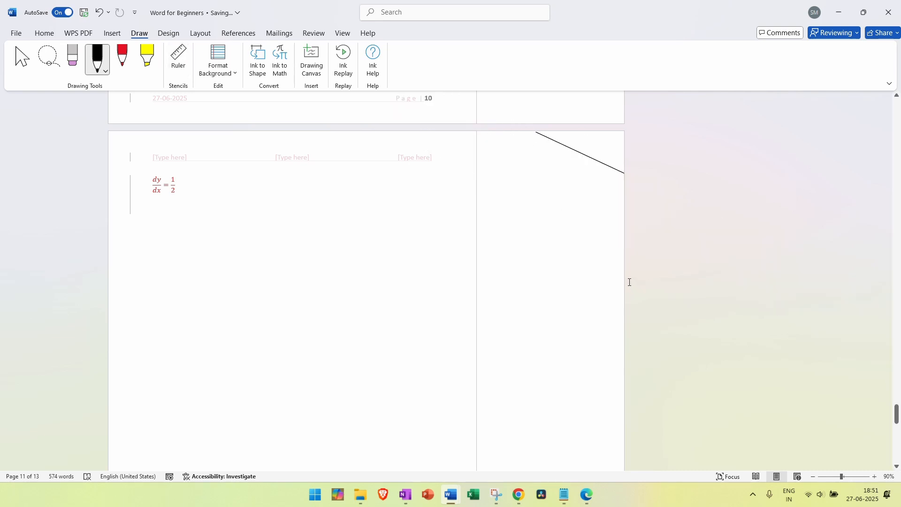
key(ctrl+z)
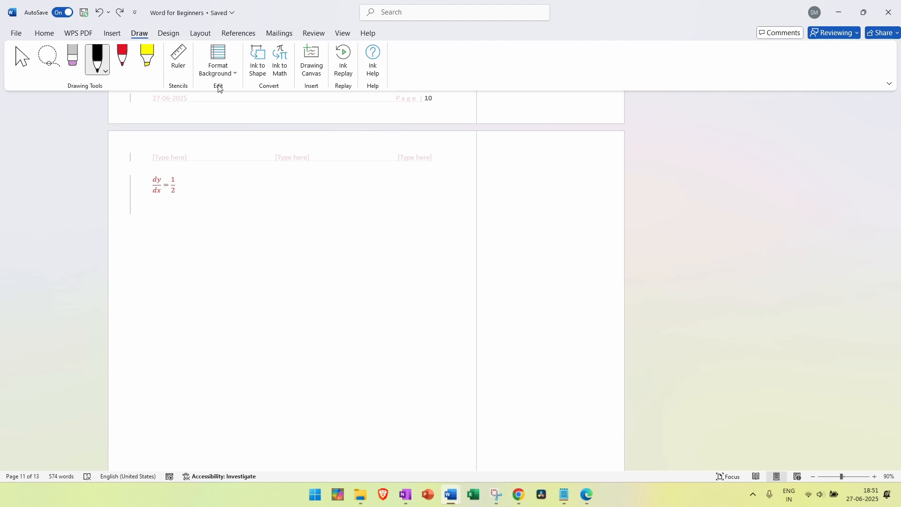
click(178, 60)
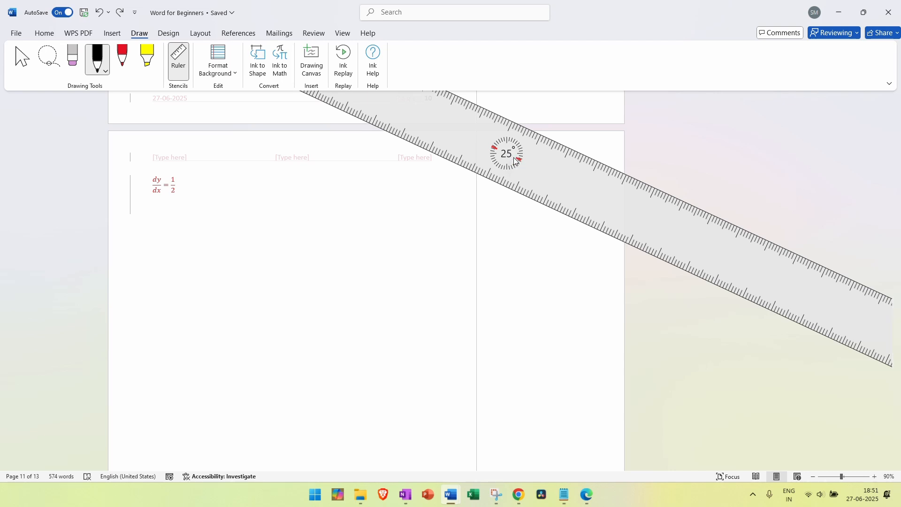
Shift the ruler slightly down and draw a first straight ink line along its edge
scroll(515, 161, down, 5)
scroll(515, 161, down, 2)
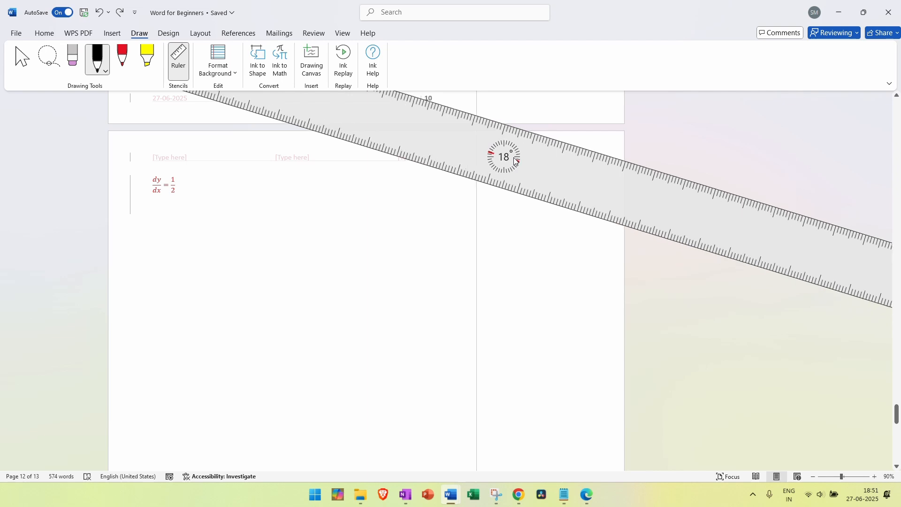
scroll(514, 161, up, 4)
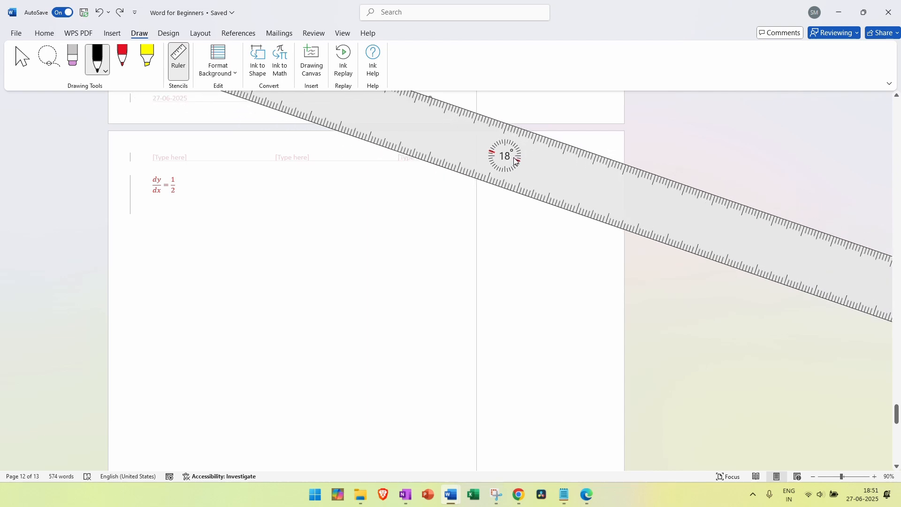
scroll(516, 161, up, 20)
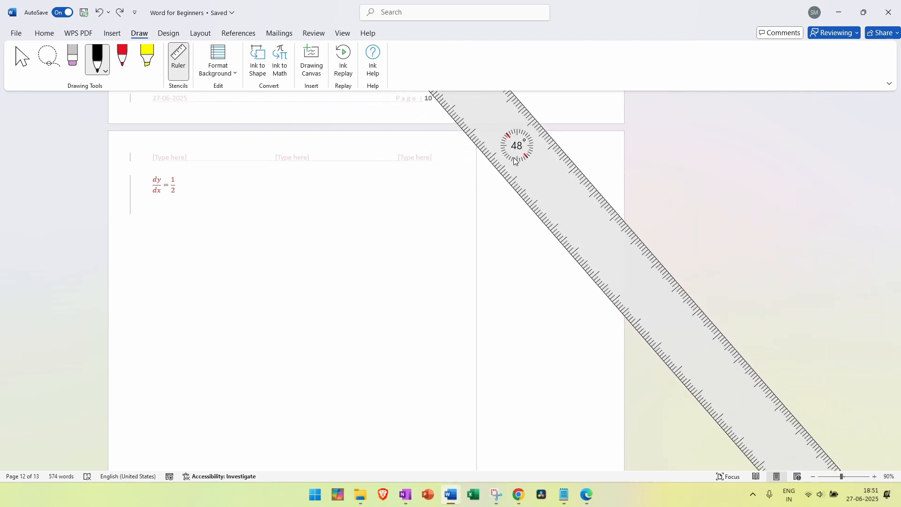
scroll(515, 161, down, 15)
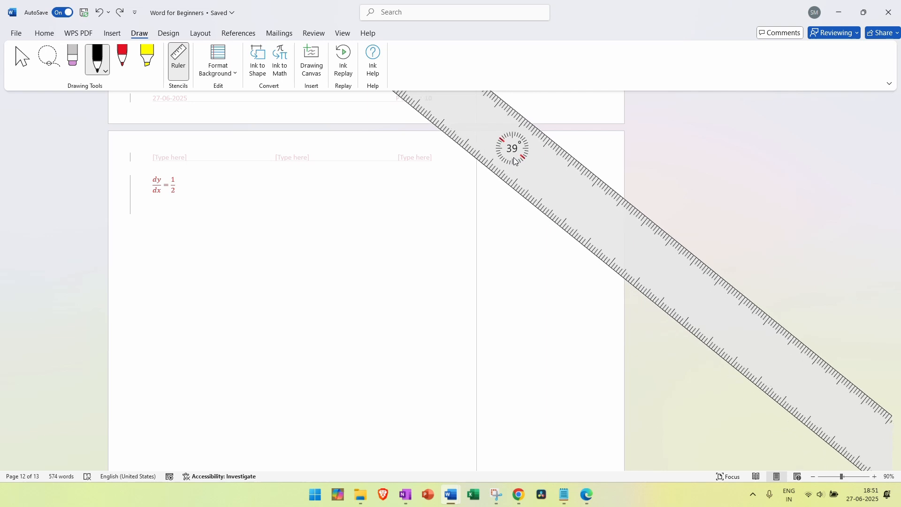
scroll(515, 161, down, 3)
scroll(515, 161, up, 7)
scroll(516, 161, up, 15)
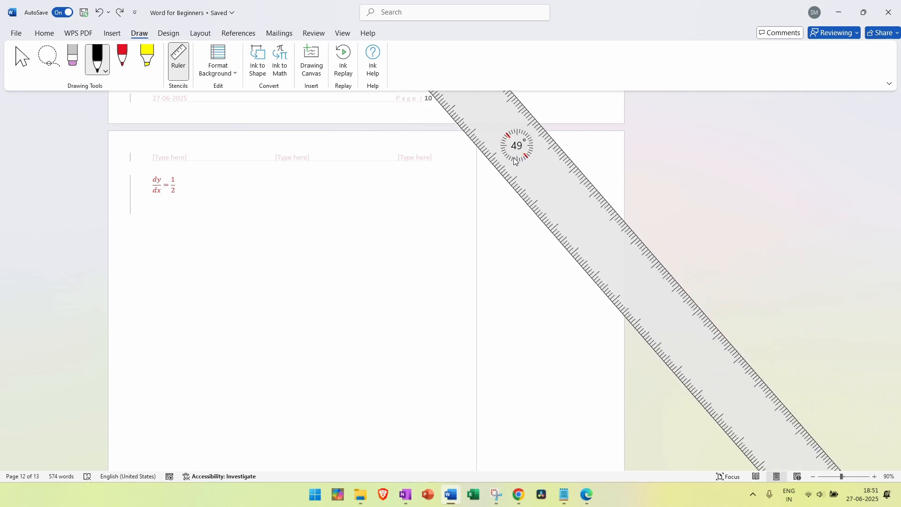
scroll(515, 162, up, 8)
scroll(516, 161, down, 8)
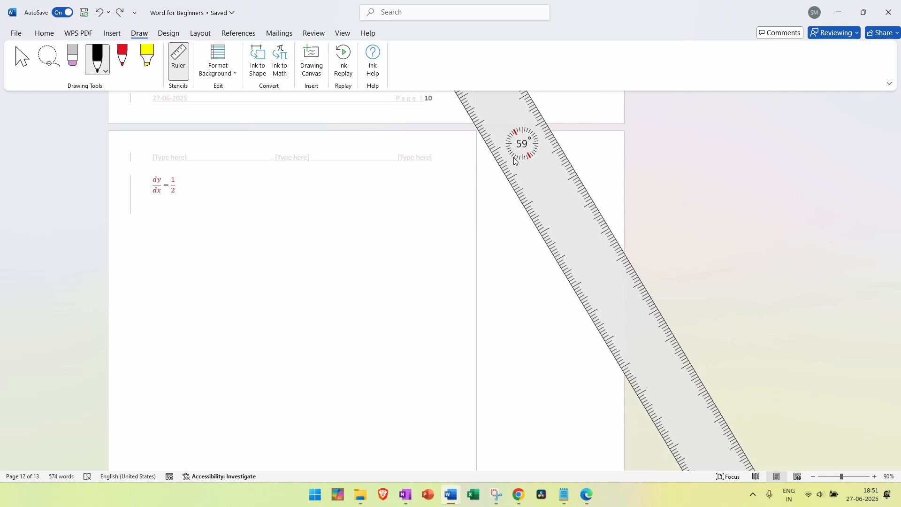
scroll(516, 161, down, 15)
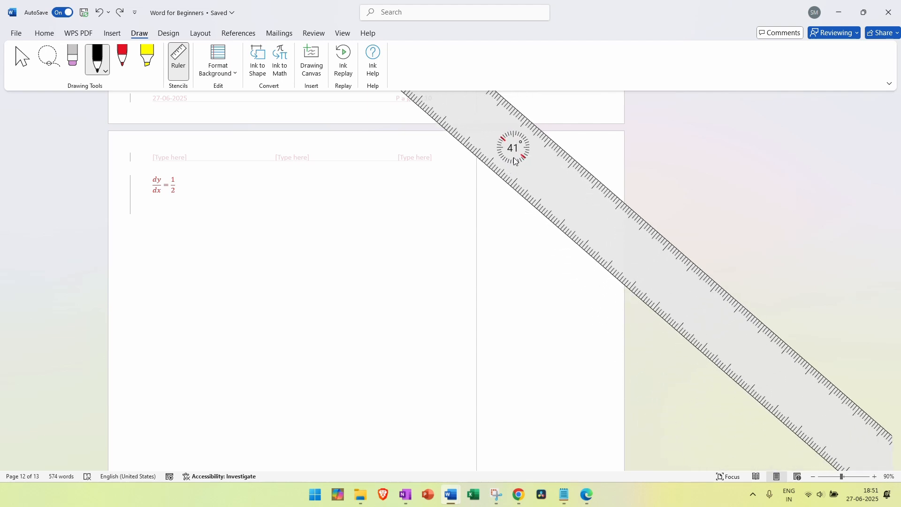
drag(595, 187, 598, 223)
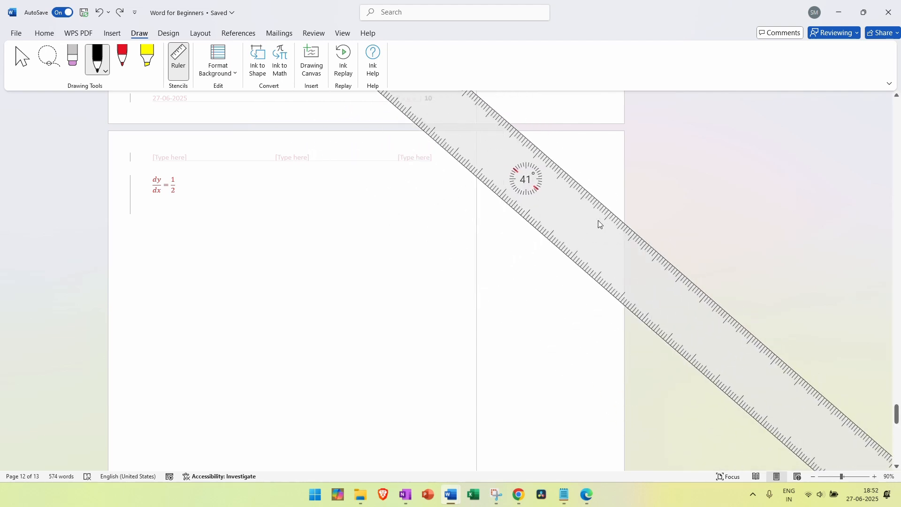
click(97, 56)
drag(524, 130, 611, 180)
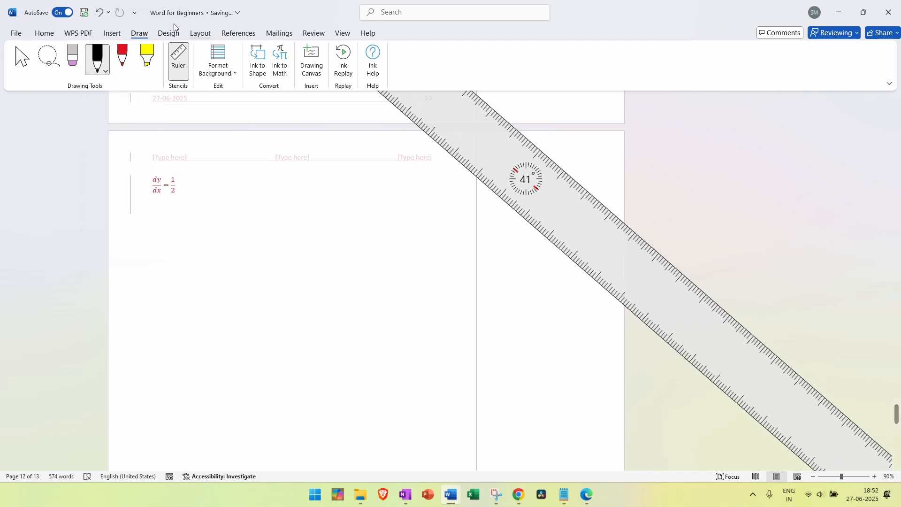
click(178, 60)
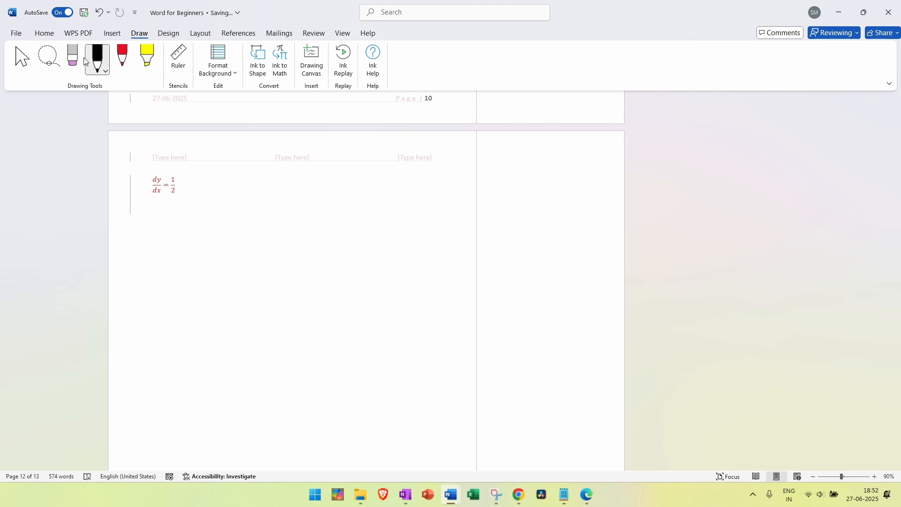
Draw a long straight black line along the 41° ruler, then put the ruler away
click(178, 60)
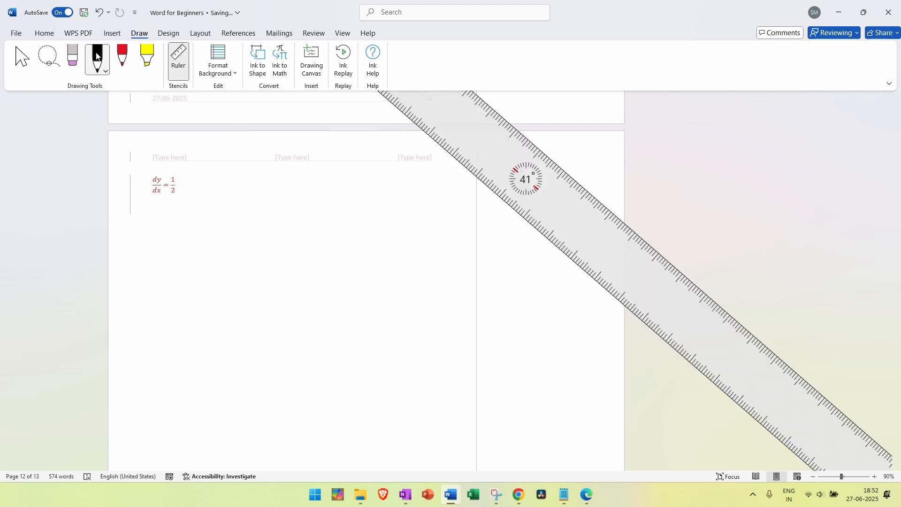
click(97, 56)
click(103, 73)
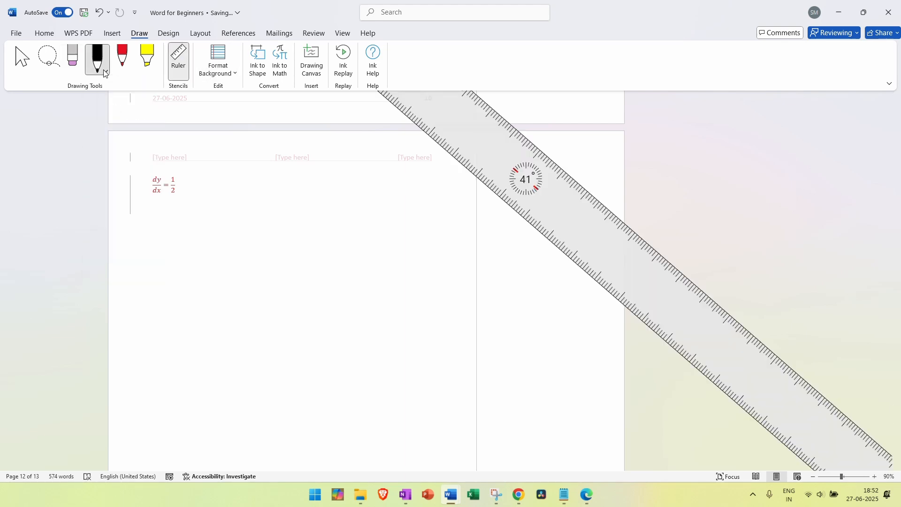
click(94, 71)
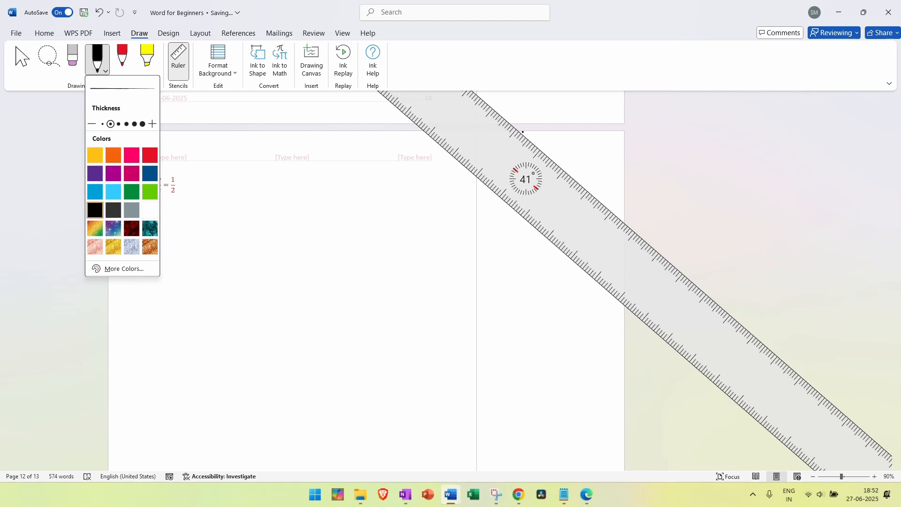
drag(520, 131, 619, 195)
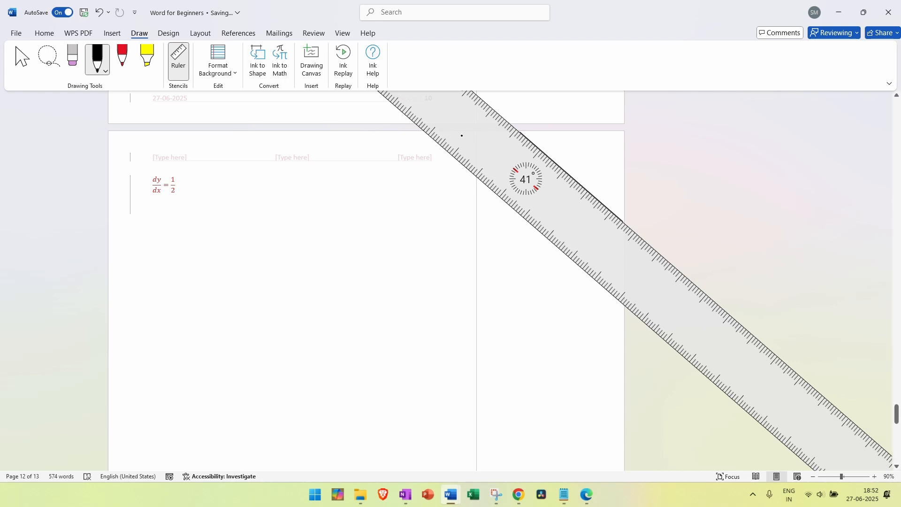
key(Escape)
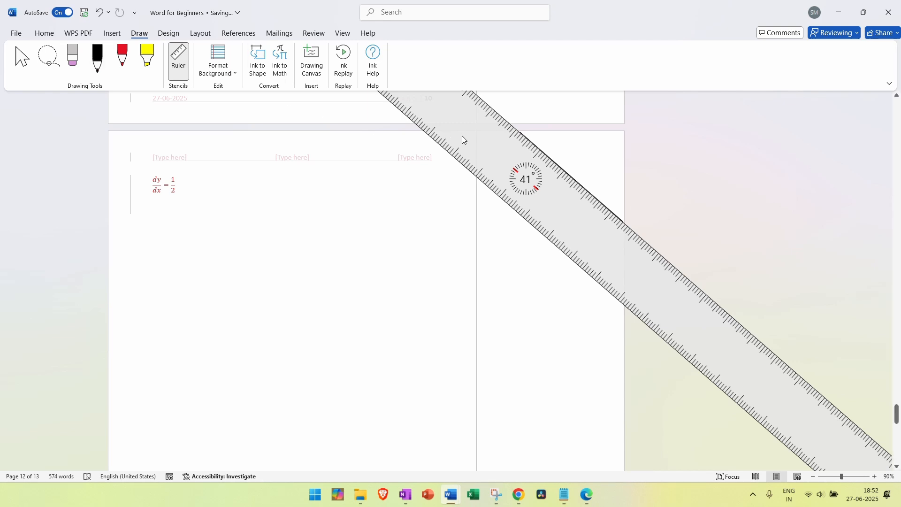
click(179, 60)
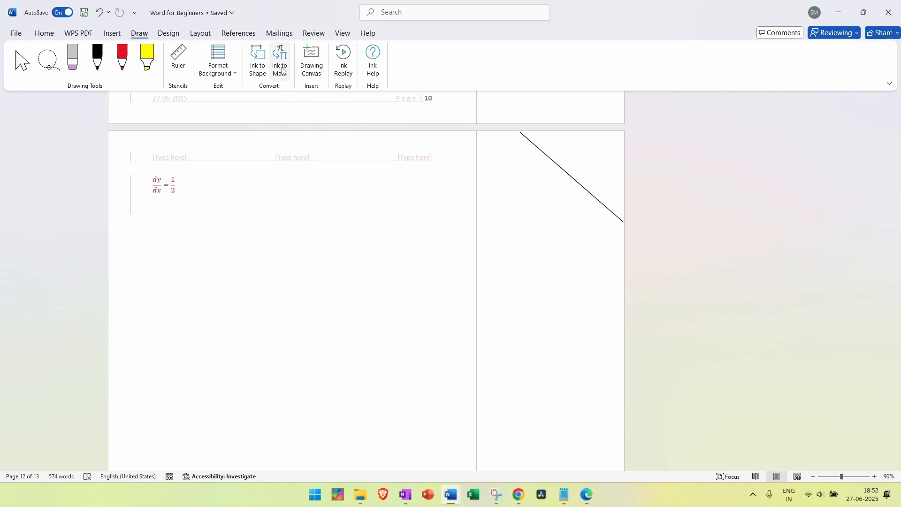
Open Ink to Math and handwrite sin θ / cos θ with a slash
click(281, 70)
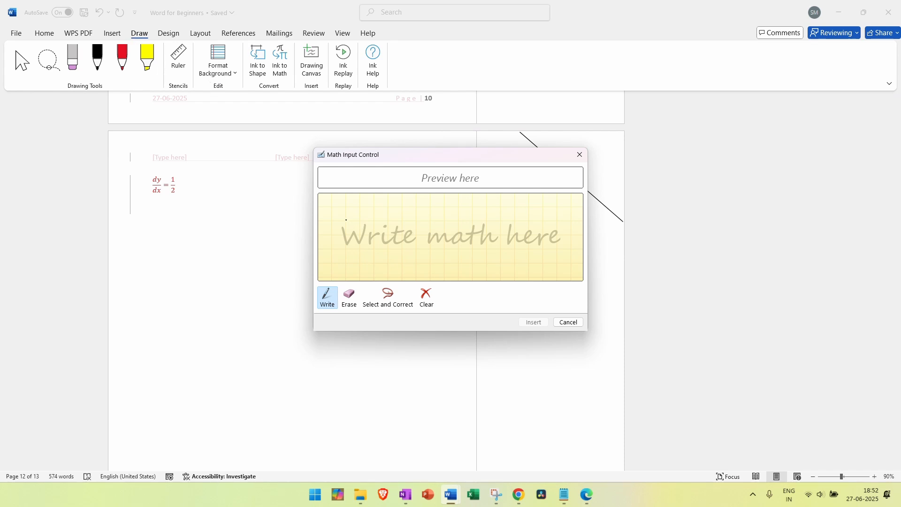
mouse_move(354, 220)
mouse_down()
mouse_move(337, 244)
mouse_move(365, 249)
mouse_move(385, 224)
mouse_move(393, 246)
mouse_move(421, 239)
mouse_move(409, 222)
mouse_move(421, 235)
mouse_up()
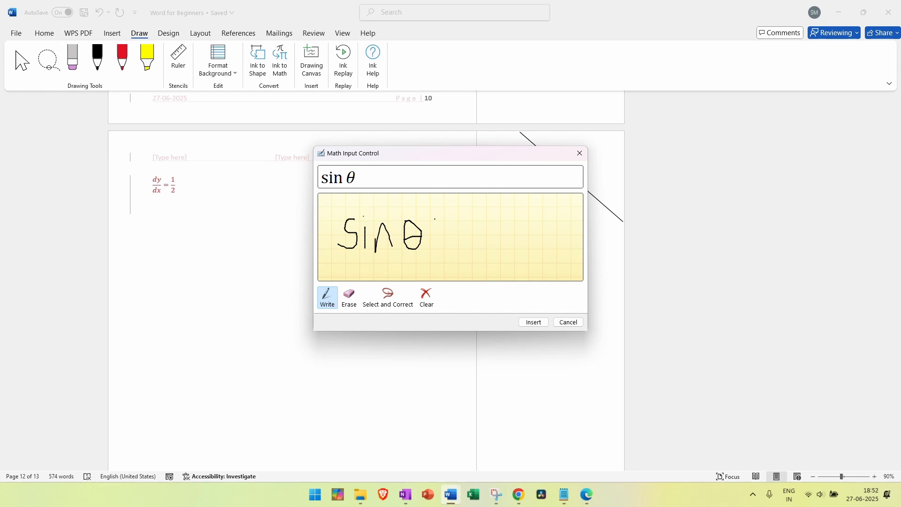
drag(435, 208, 425, 269)
mouse_move(451, 232)
mouse_down()
mouse_move(455, 248)
mouse_move(470, 230)
mouse_move(473, 249)
mouse_up()
mouse_move(473, 247)
mouse_down()
mouse_move(462, 248)
mouse_move(496, 249)
mouse_move(492, 229)
mouse_up()
drag(486, 238, 501, 238)
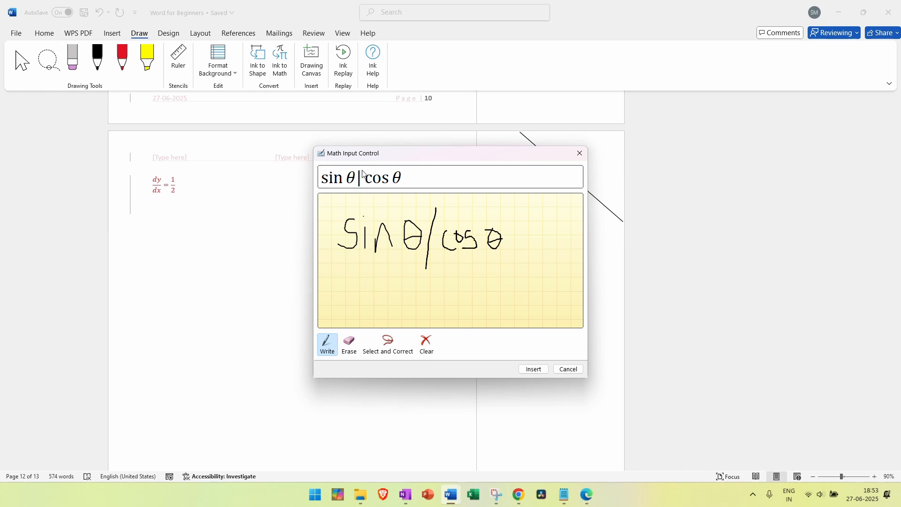
Erase the slash and cos θ, leaving a fraction bar drawn under sin θ
click(349, 344)
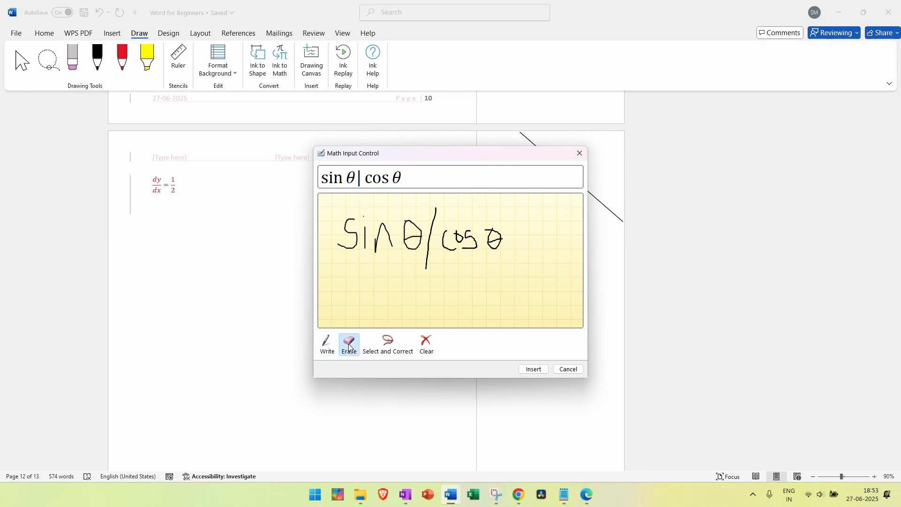
click(435, 225)
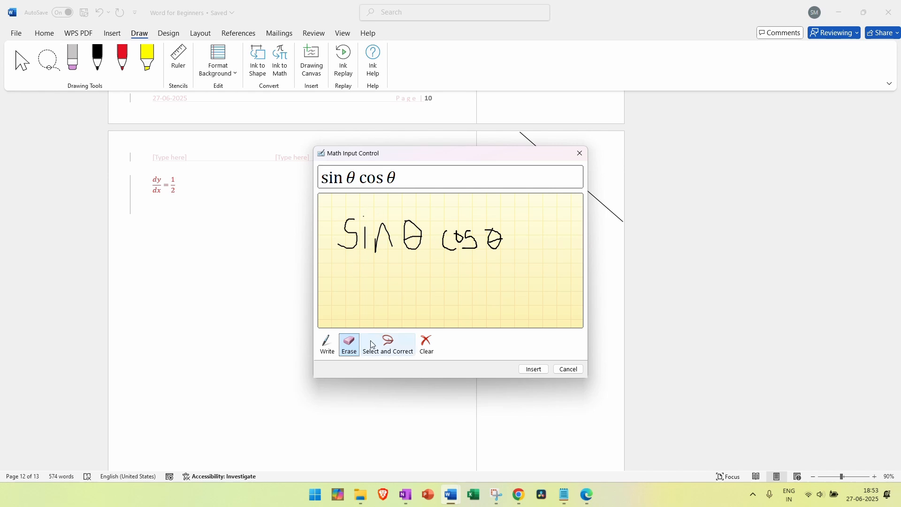
click(327, 344)
drag(338, 256, 418, 255)
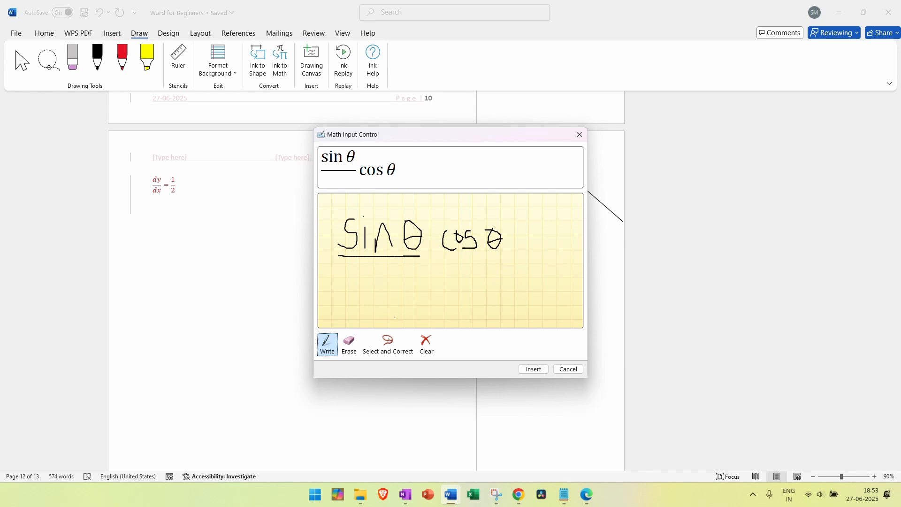
click(349, 343)
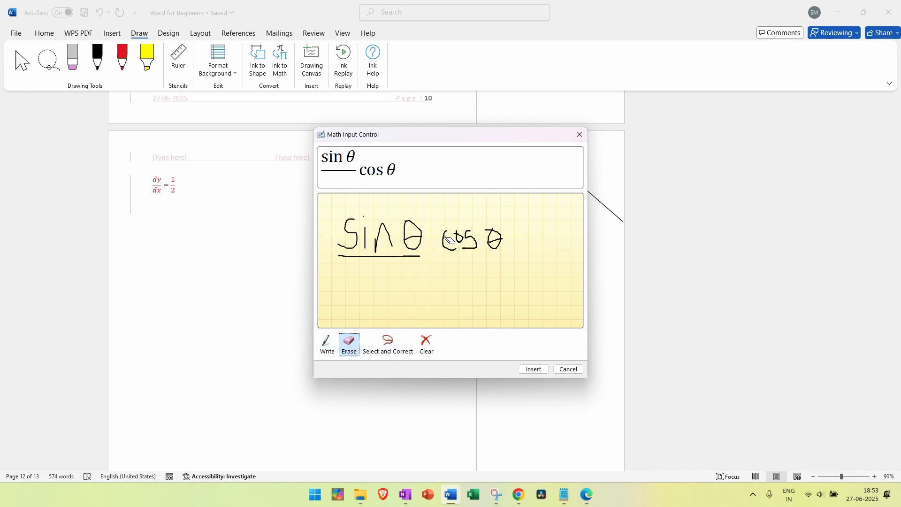
drag(449, 240, 506, 243)
Handwrite cos θ under the fraction bar and = tan θ after it
click(327, 344)
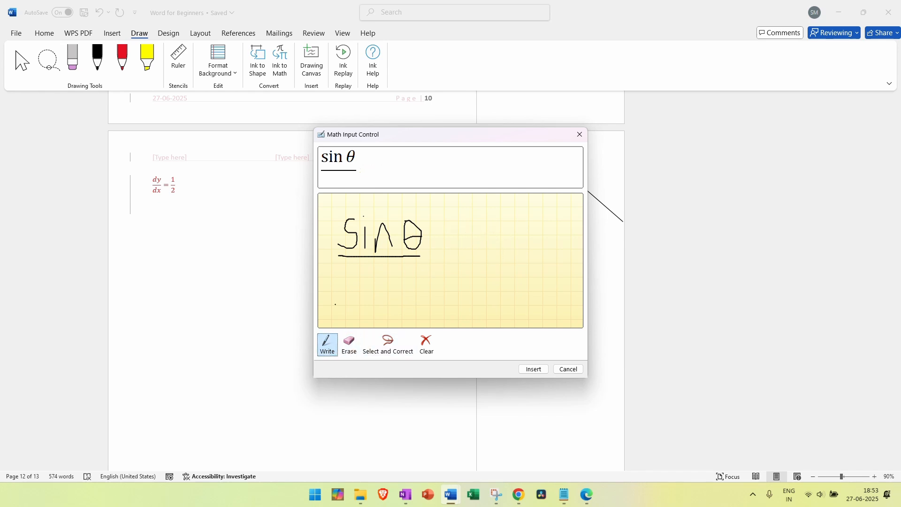
mouse_move(342, 281)
mouse_down()
mouse_move(349, 295)
mouse_move(369, 278)
mouse_move(396, 295)
mouse_move(399, 272)
mouse_move(404, 284)
mouse_up()
mouse_move(438, 252)
mouse_down()
mouse_move(487, 277)
mouse_move(489, 254)
mouse_move(518, 247)
mouse_move(529, 265)
mouse_move(550, 248)
mouse_up()
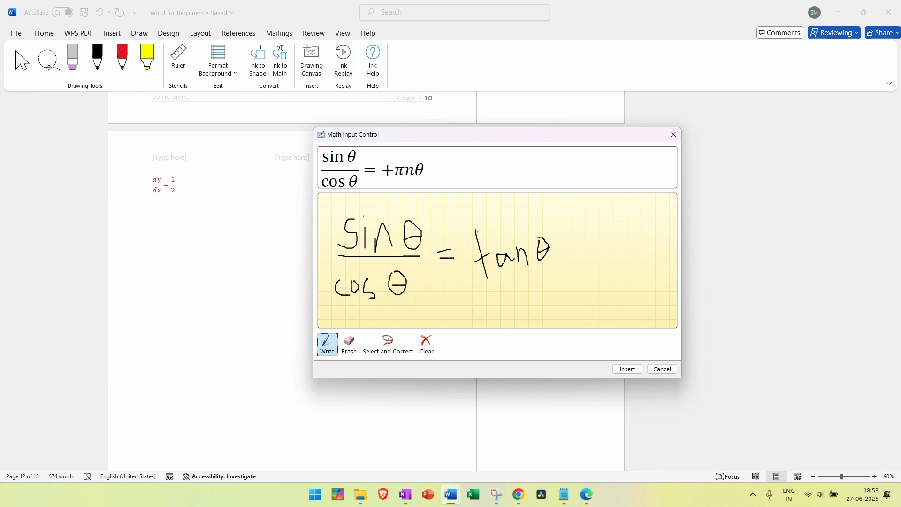
mouse_move(476, 230)
mouse_down()
mouse_move(494, 277)
mouse_move(516, 256)
mouse_move(551, 251)
mouse_up()
Rewrite the misrecognised tan θ and insert sin θ/cos θ = tan θ into the page
click(349, 344)
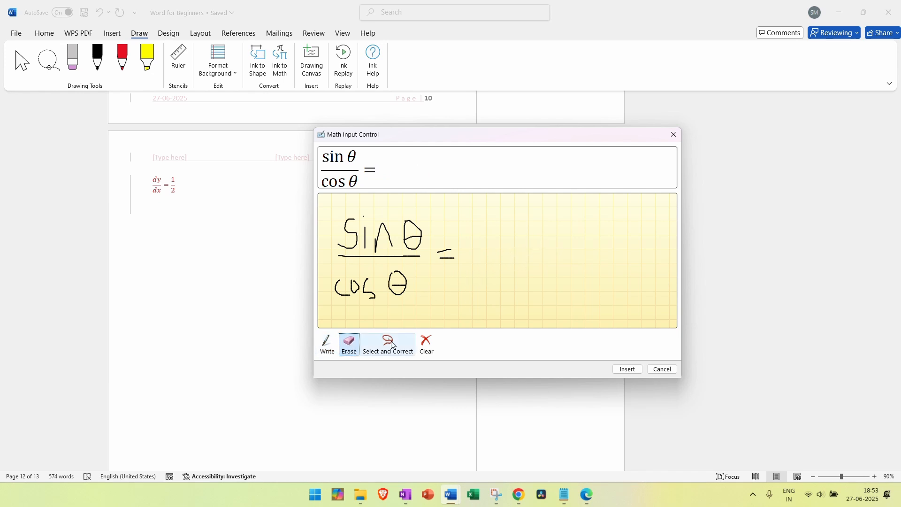
click(327, 343)
mouse_move(481, 231)
mouse_down()
mouse_move(493, 259)
mouse_move(496, 243)
mouse_move(499, 252)
mouse_move(514, 243)
mouse_move(536, 255)
mouse_move(542, 231)
mouse_move(544, 246)
mouse_up()
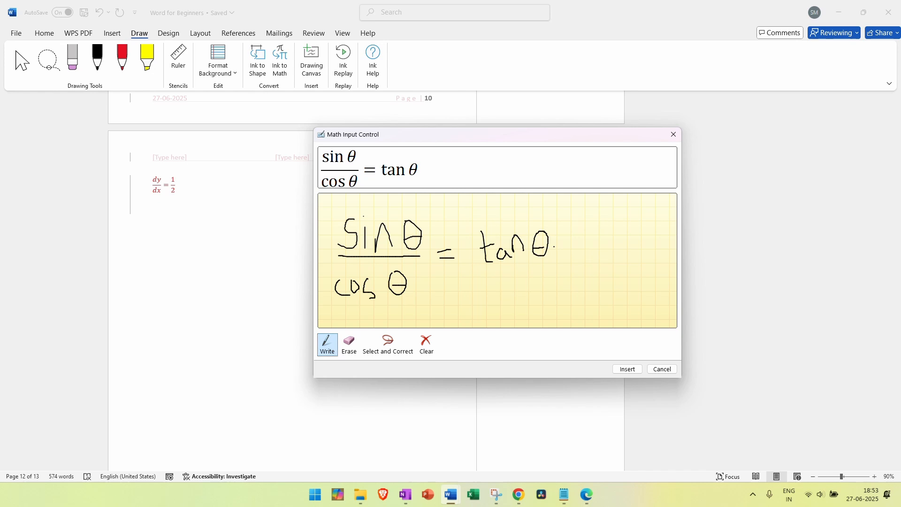
click(628, 369)
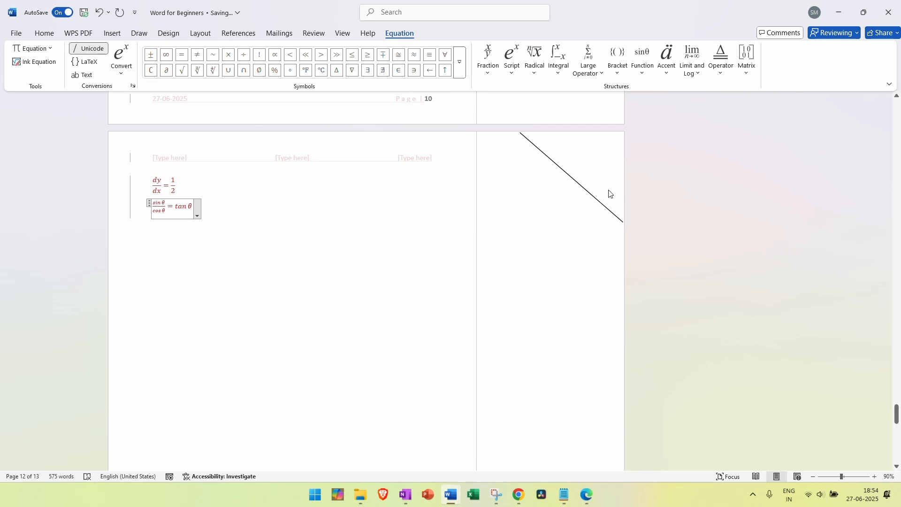
Browse the Draw, Insert, References and WPS PDF ribbon tabs, ending on Home
click(139, 33)
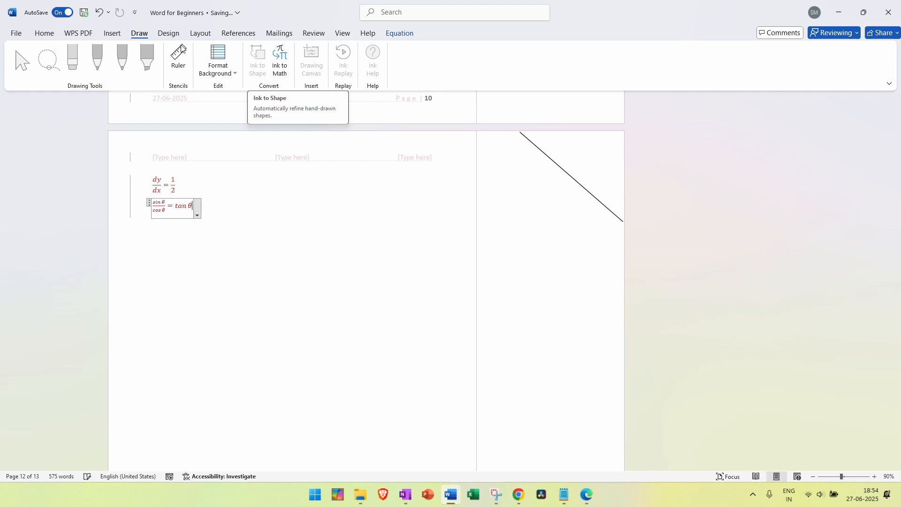
click(115, 33)
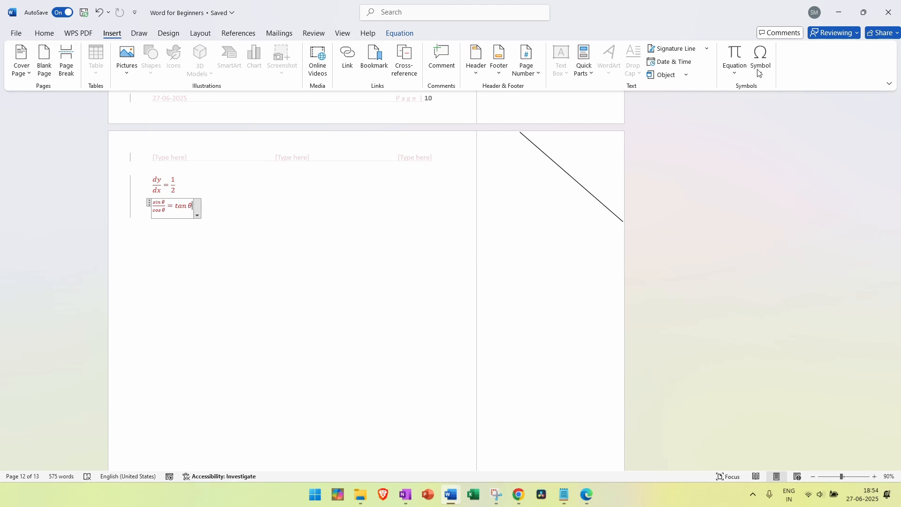
click(139, 32)
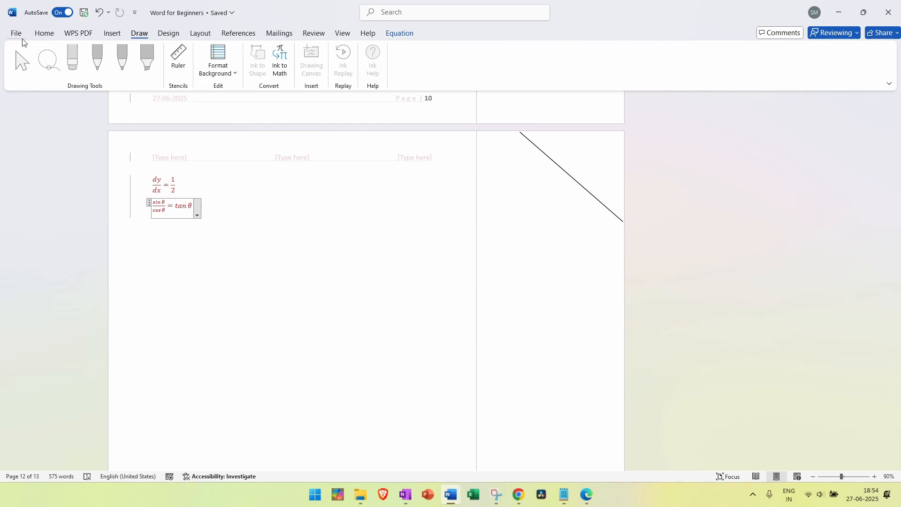
click(40, 33)
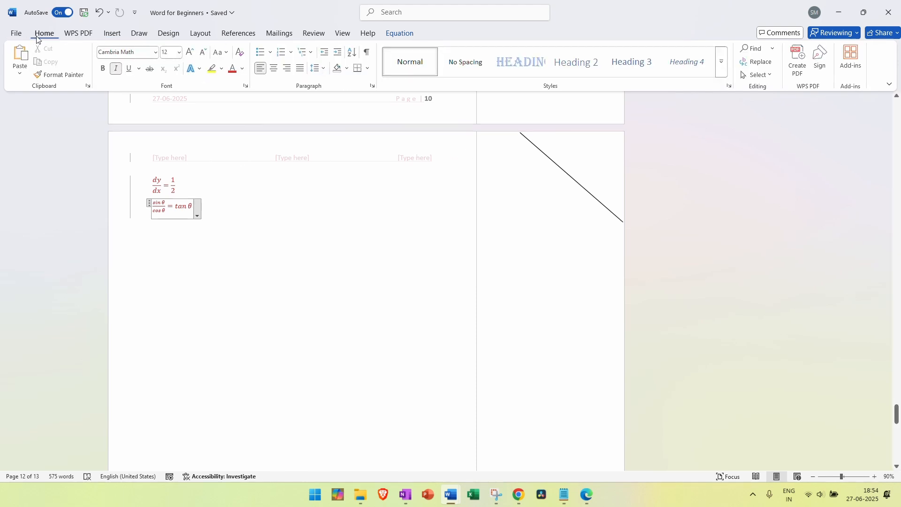
click(224, 34)
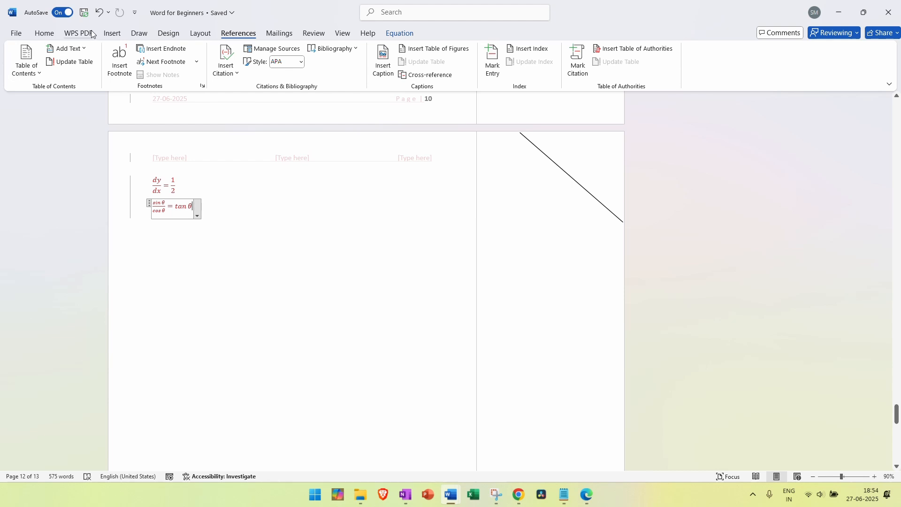
click(64, 33)
click(50, 36)
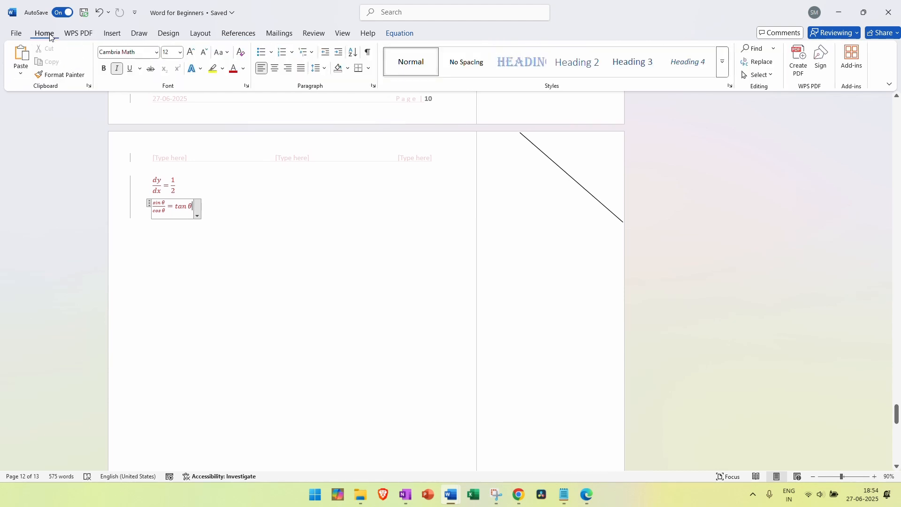